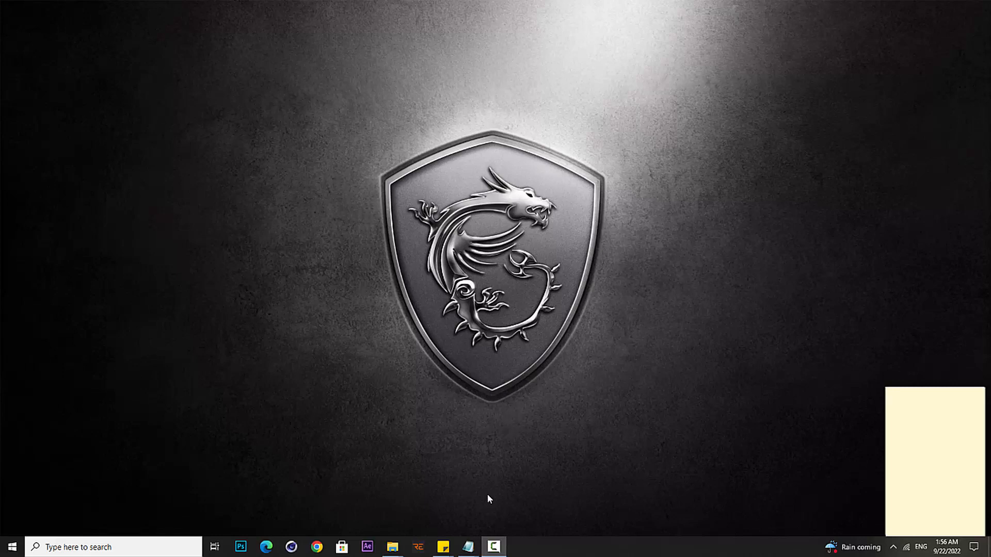
Launch Reality Editor, open the recent TICERLOGIC project, and decline re-opening the previously open asset editor
click(419, 551)
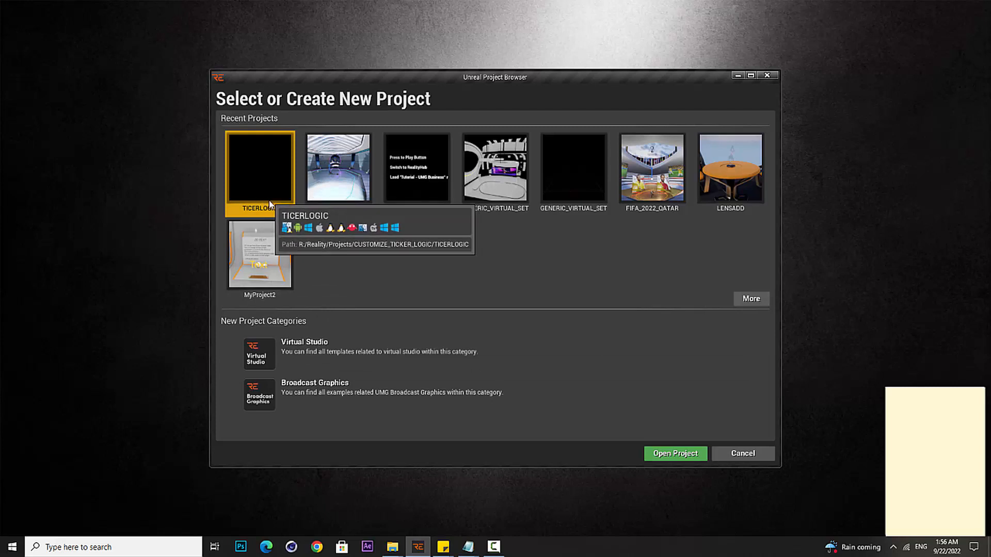
click(275, 244)
click(258, 178)
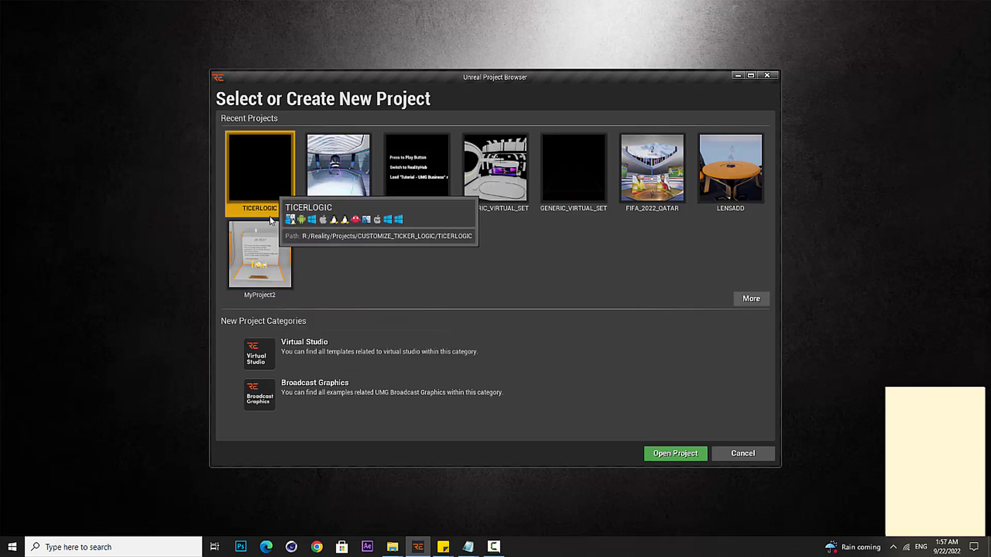
click(694, 459)
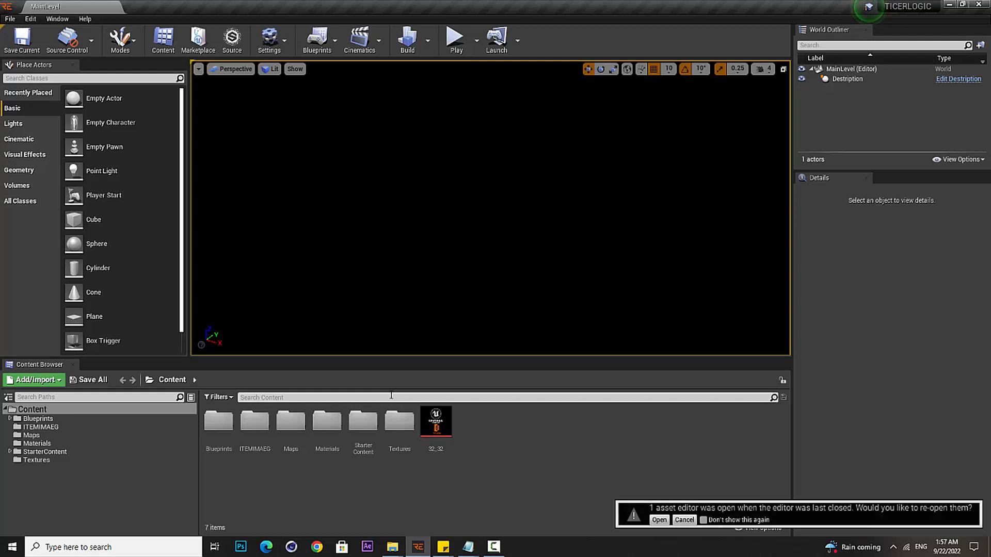
click(689, 521)
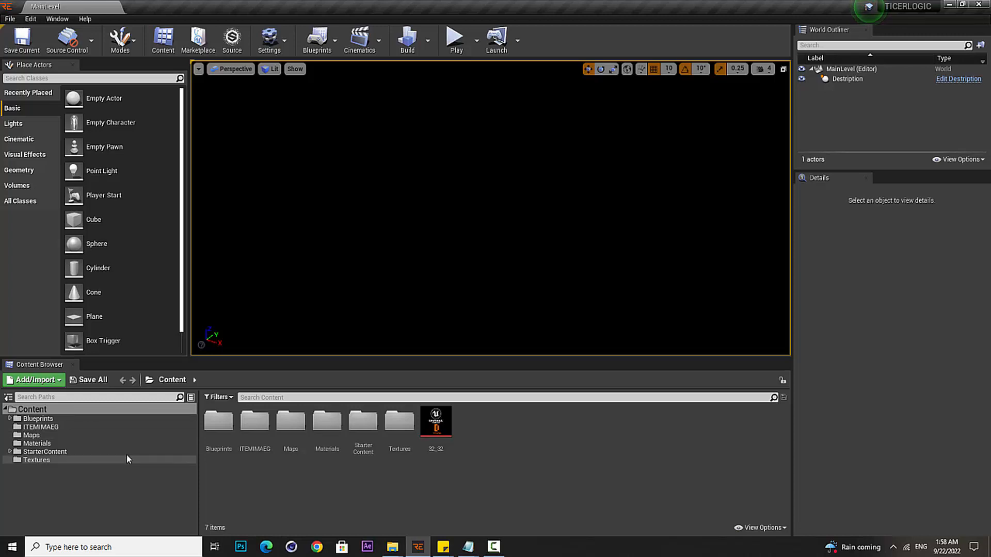
Open the Blueprints folder in the project content
click(432, 437)
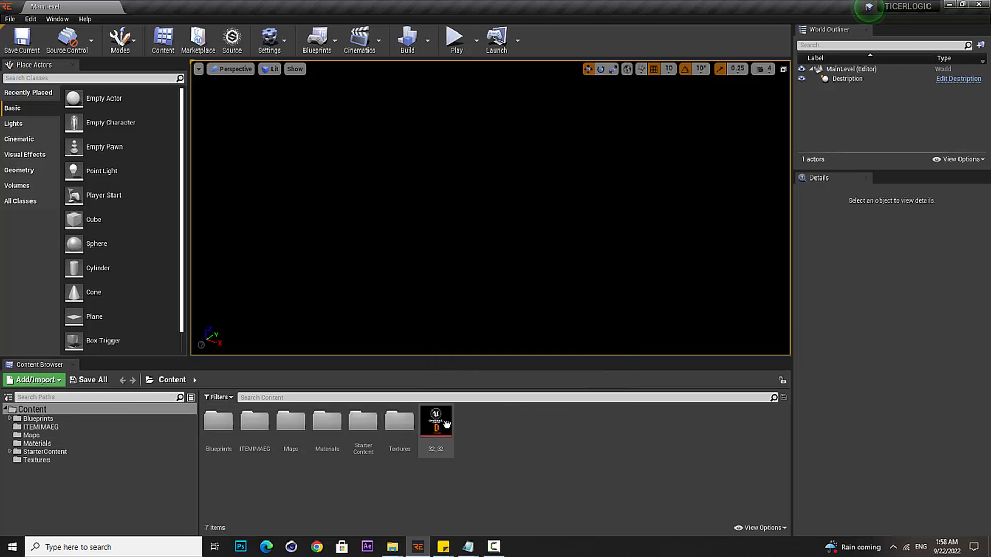
click(480, 461)
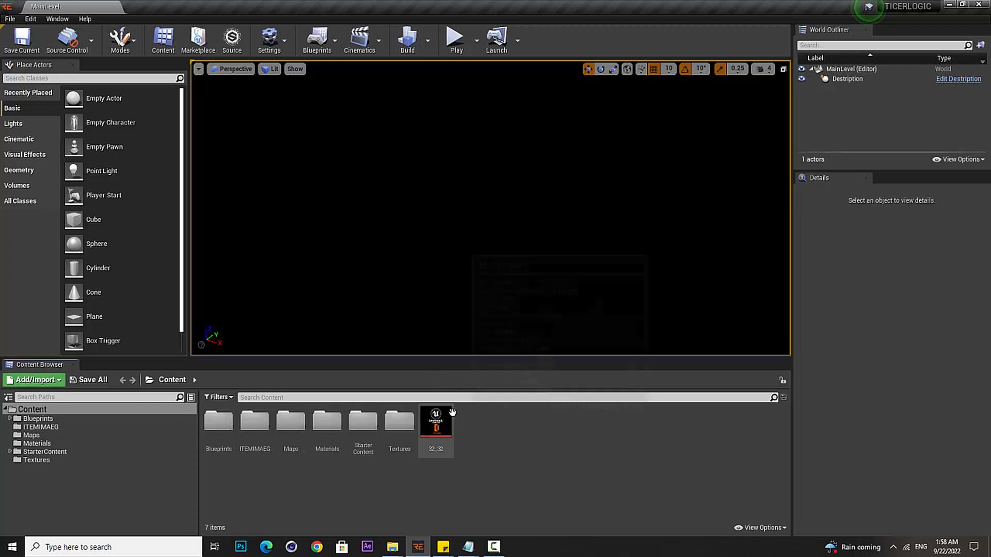
click(444, 428)
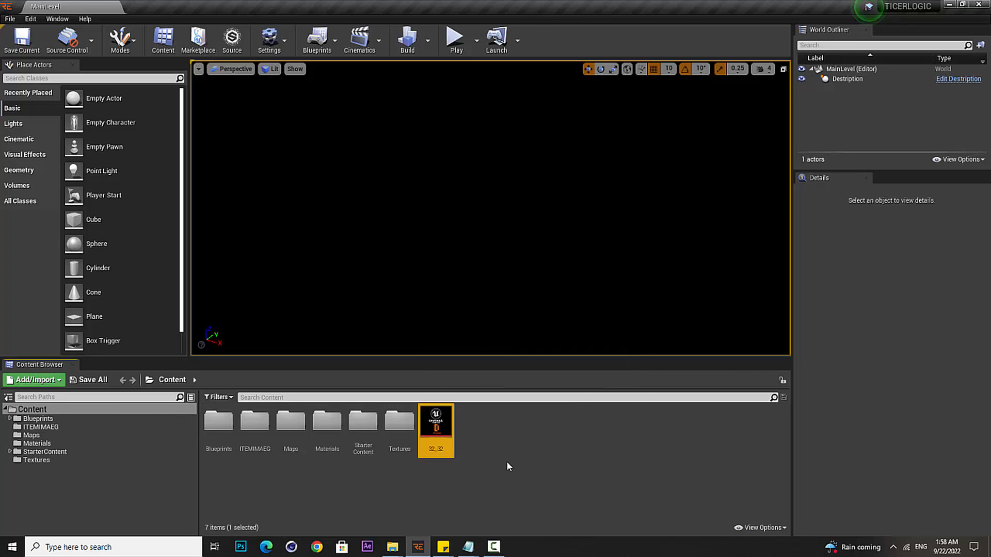
click(104, 427)
click(52, 419)
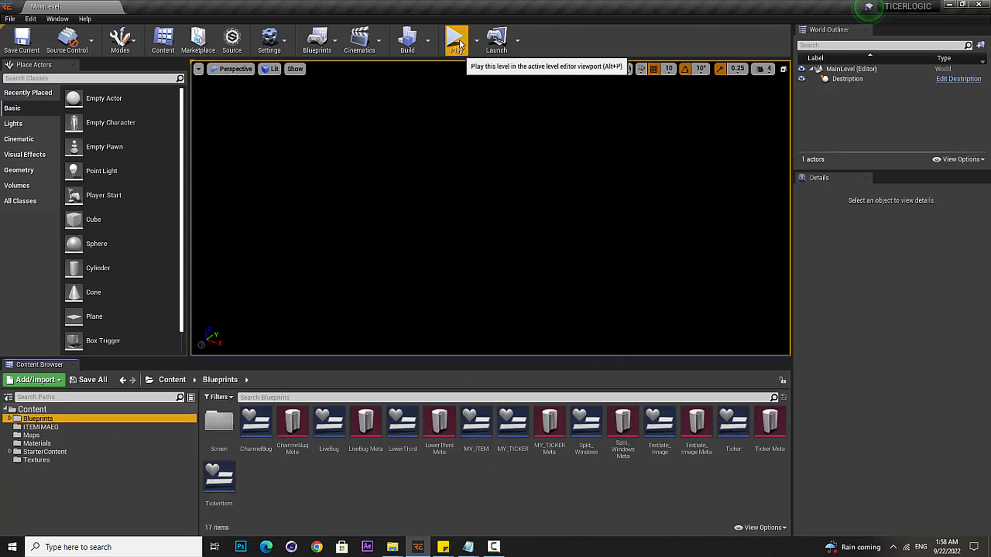
Open the Ticker widget blueprint, examine its event graph and designer layout, and minimise its editor
double_click(734, 427)
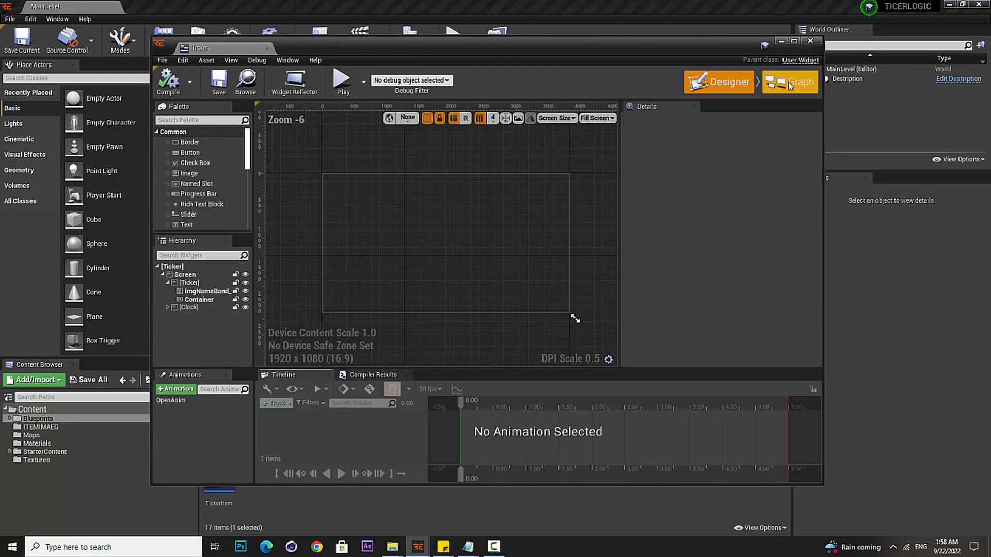
click(789, 83)
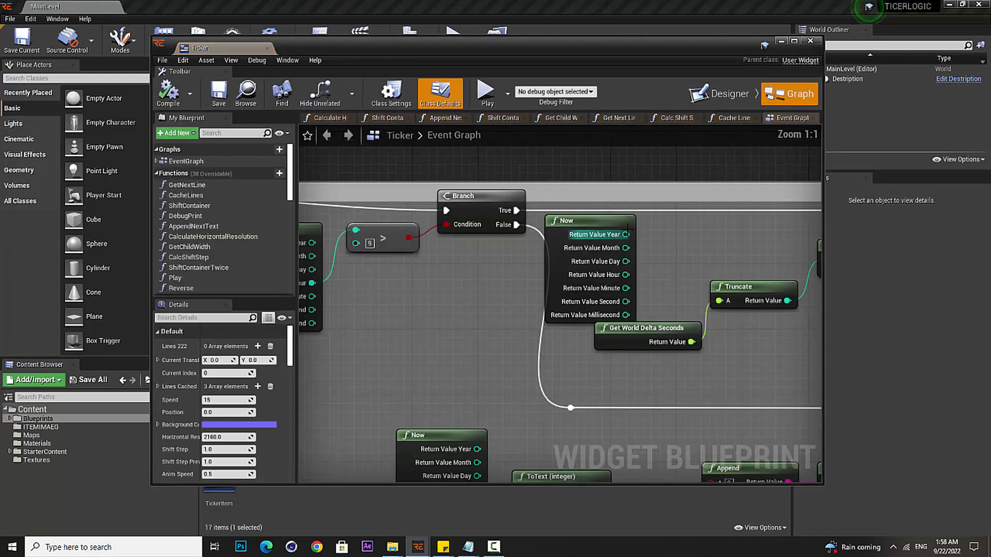
scroll(681, 235, down, 12)
click(735, 95)
scroll(611, 280, down, 4)
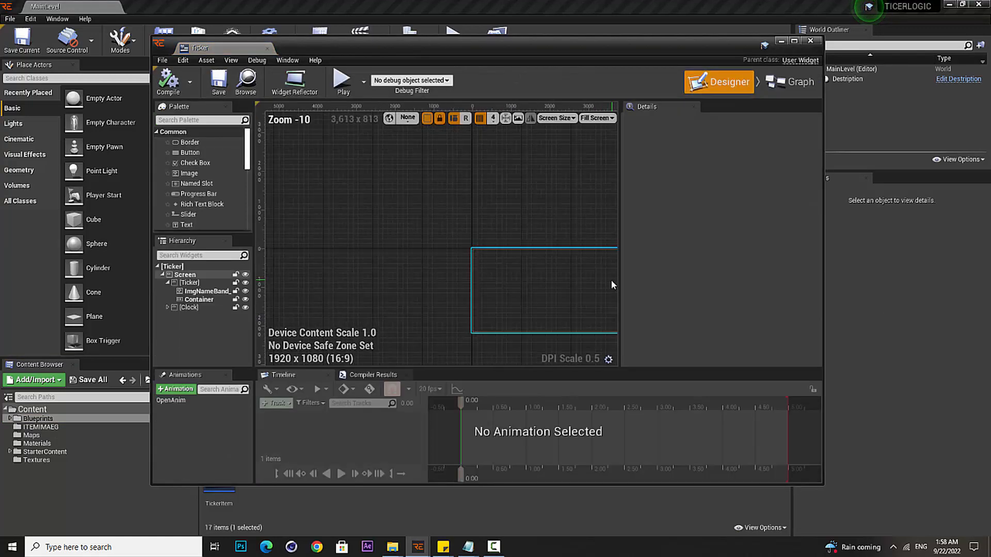
right_drag(574, 305, 441, 260)
scroll(441, 260, up, 3)
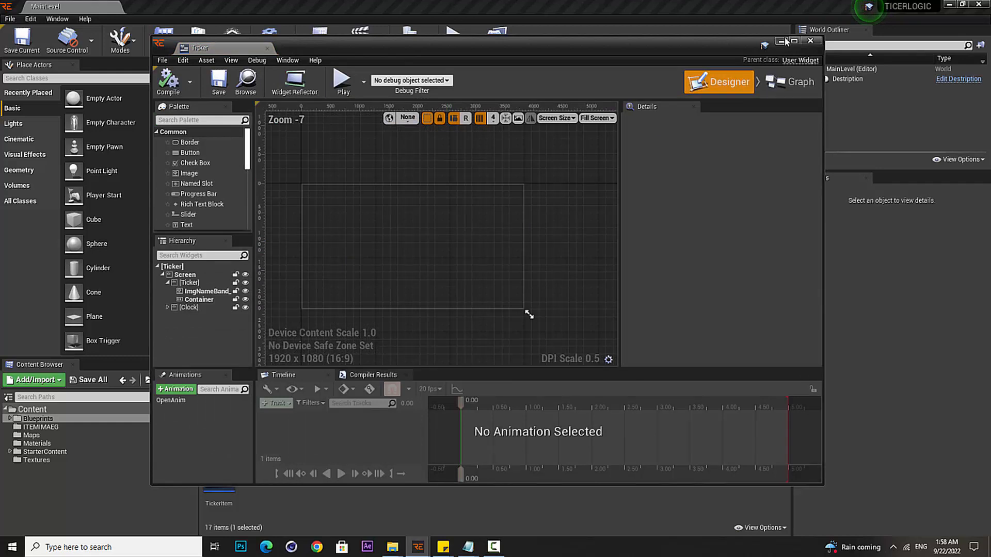
click(782, 41)
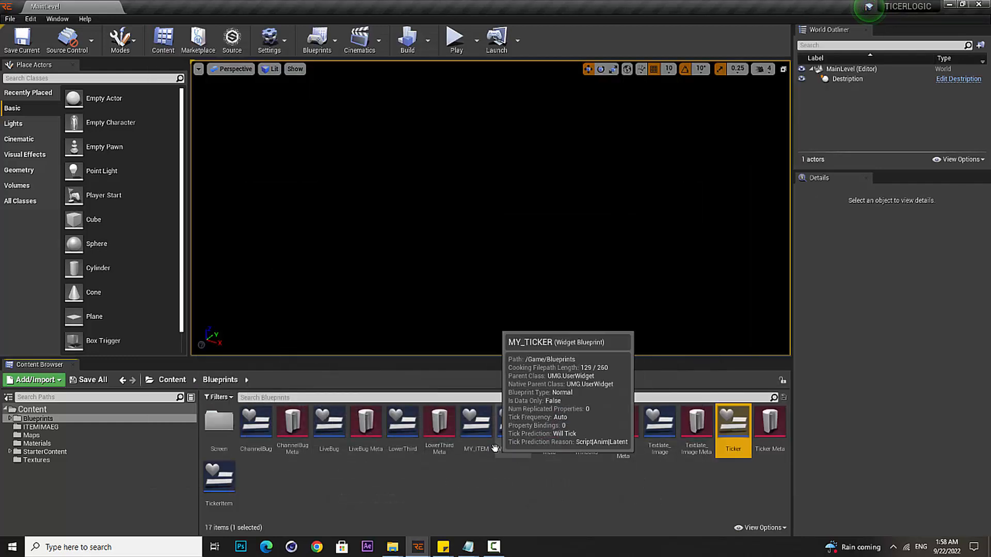
Open the TickerItem widget, set the colour of the COME ON text to black, and close the editor window
click(473, 452)
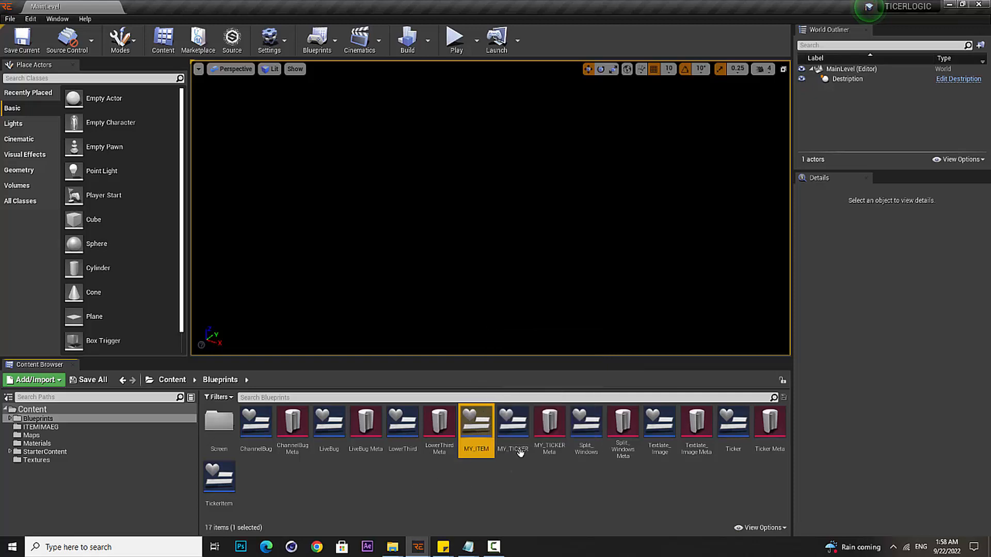
double_click(219, 480)
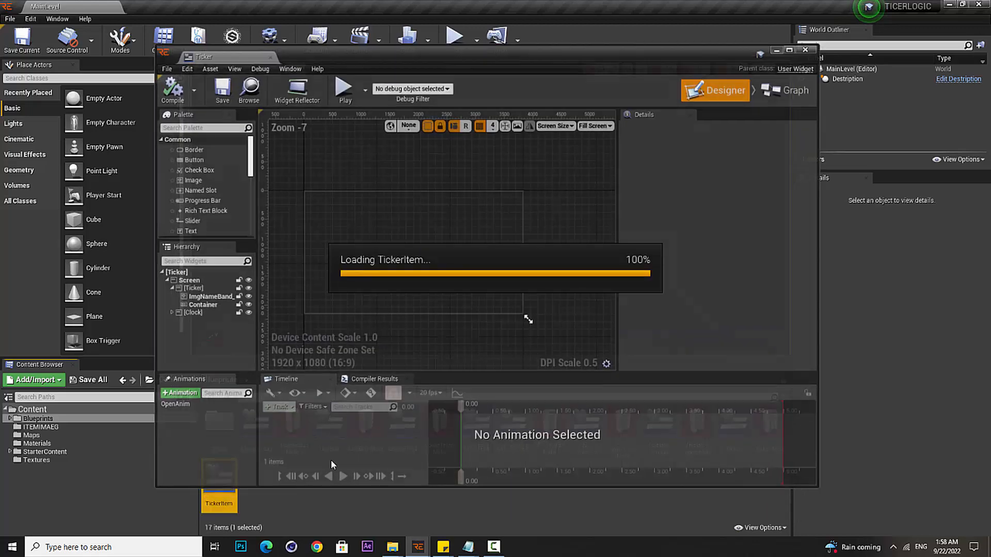
scroll(404, 235, up, 8)
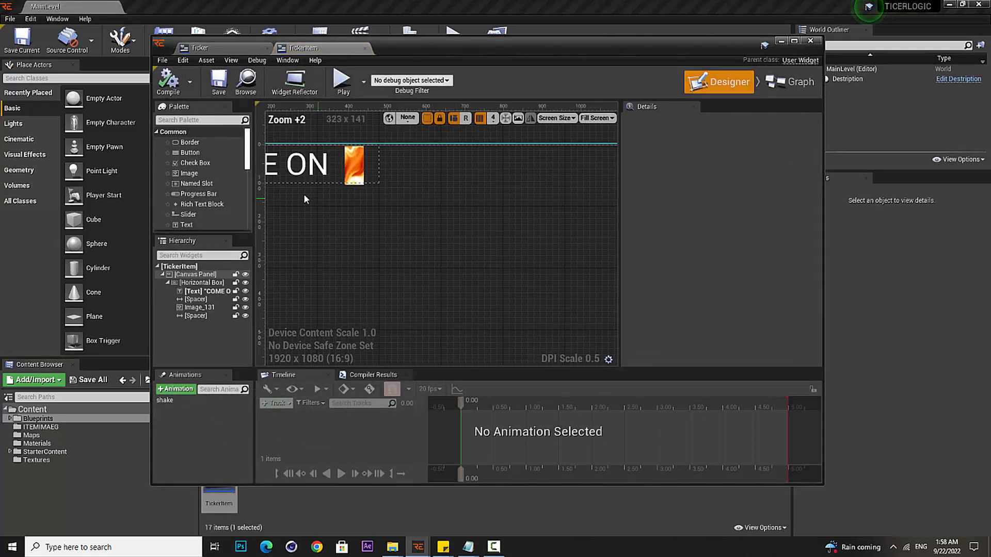
click(320, 164)
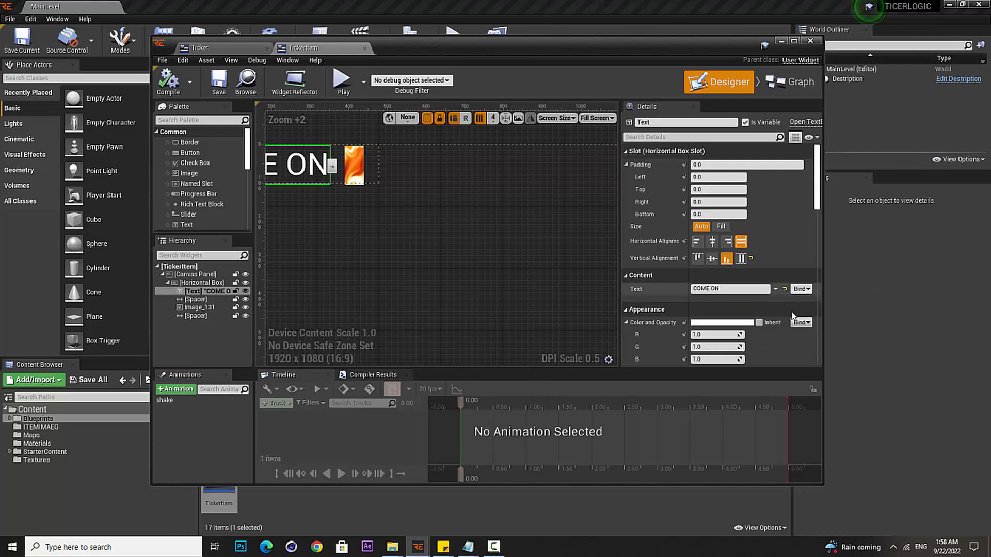
click(723, 322)
drag(849, 370, 897, 400)
click(908, 510)
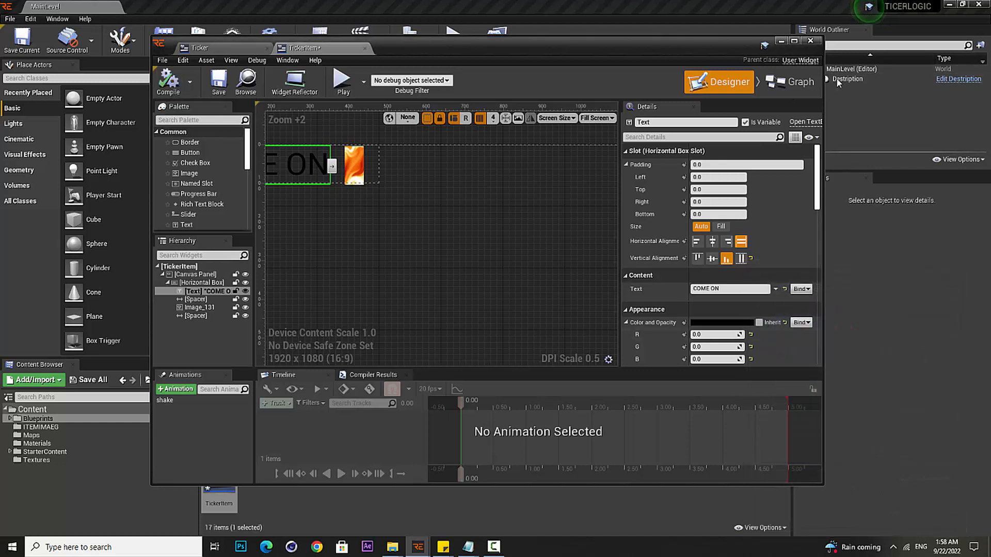
click(811, 41)
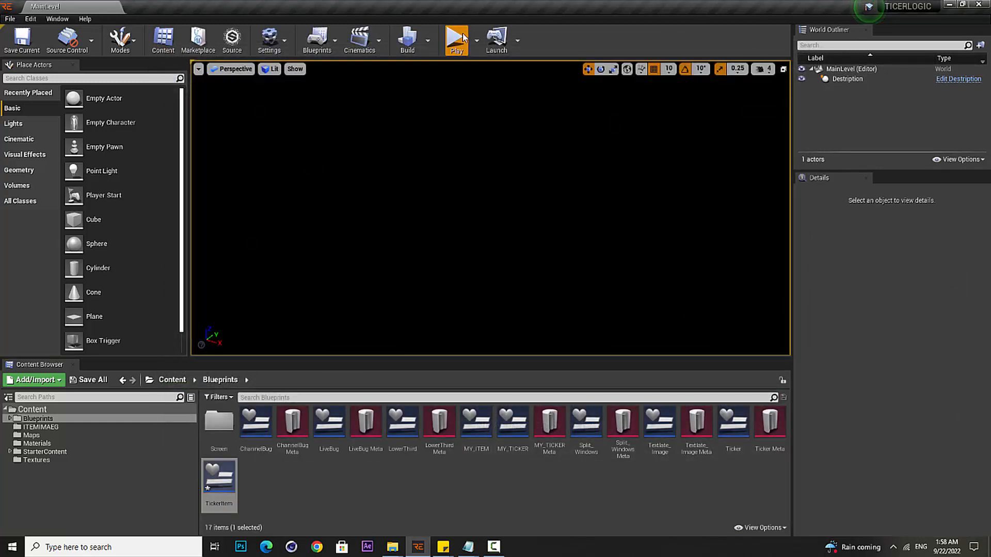
Start playing the level and switch to the RealityHub page in Chrome
click(455, 38)
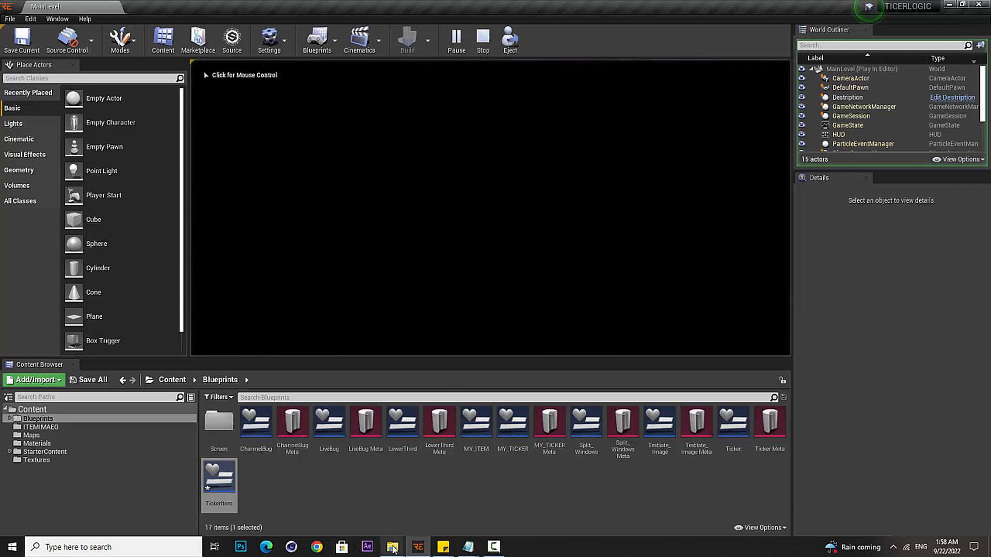
click(419, 546)
click(422, 546)
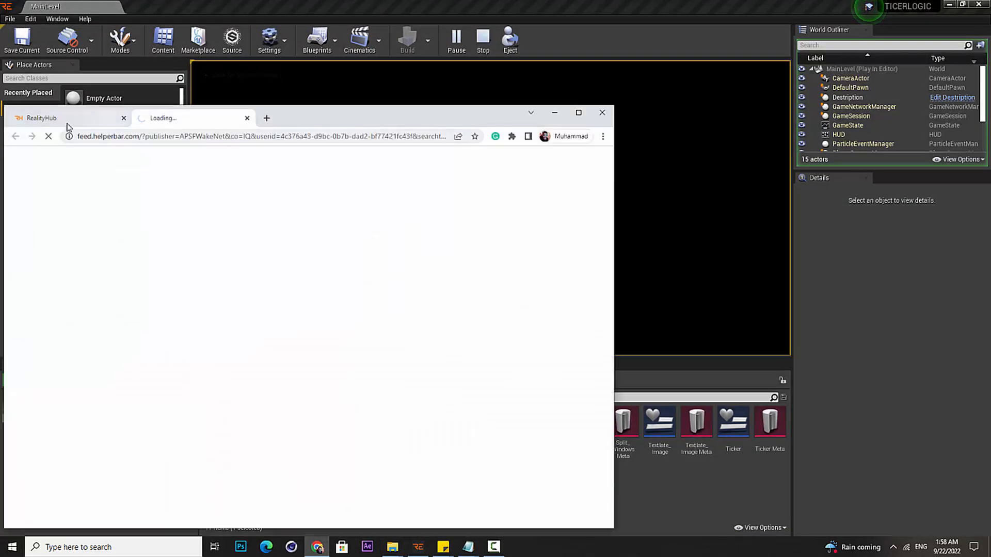
click(67, 123)
click(410, 337)
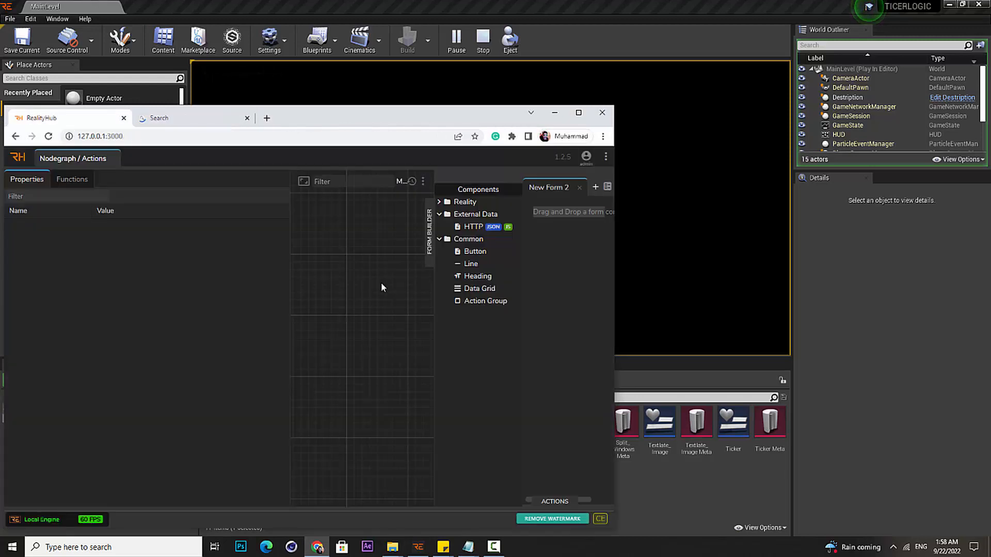
Add a Ticker template node connected to the Display input of the EngineControl node
right_drag(334, 350, 386, 294)
scroll(385, 294, down, 3)
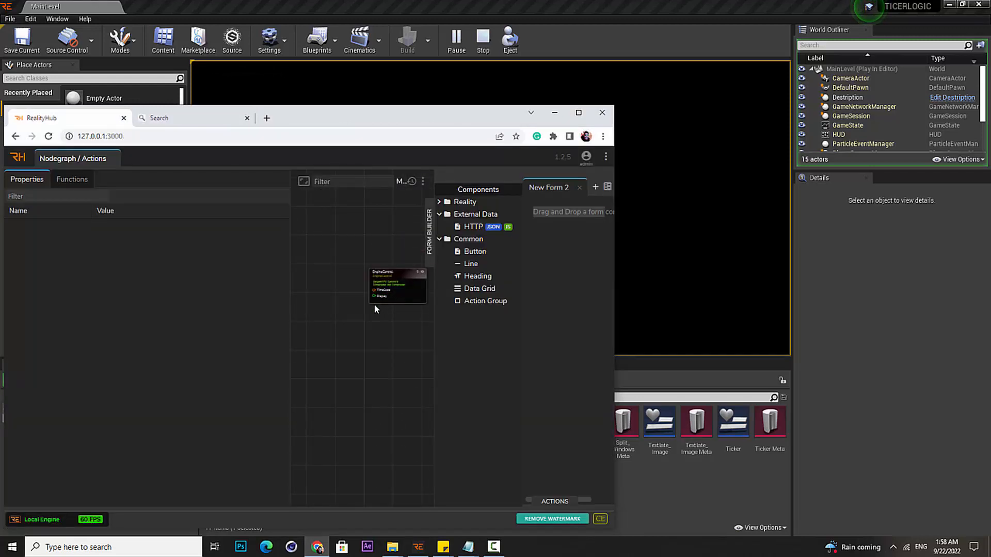
scroll(374, 304, up, 2)
drag(374, 291, 338, 314)
text(TICKER)
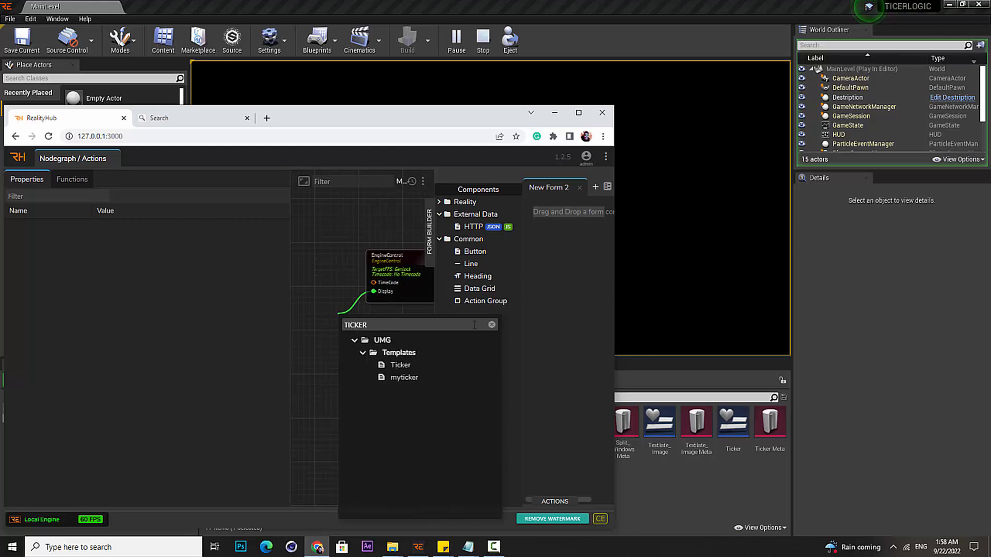
click(424, 366)
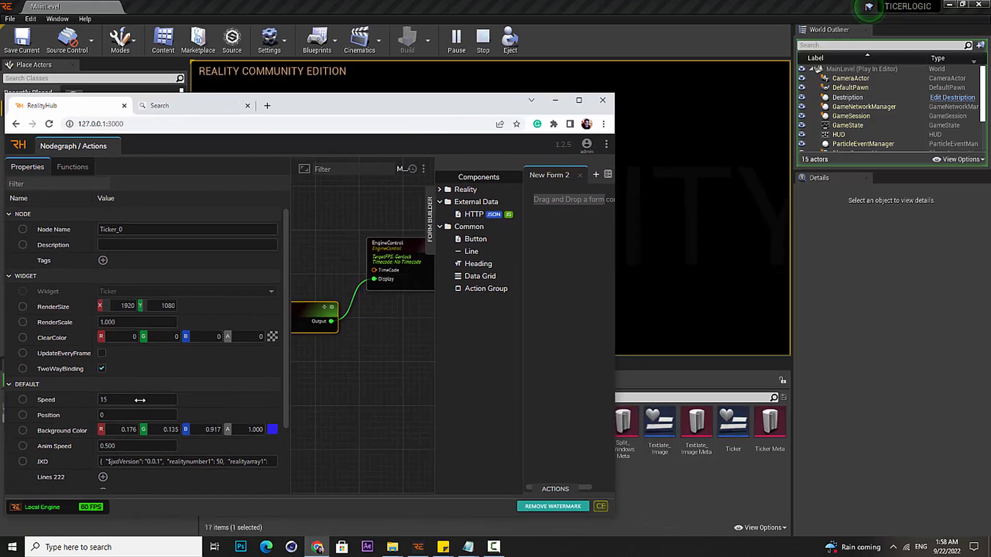
Run the Play function of the Ticker node and review its remaining functions
click(72, 170)
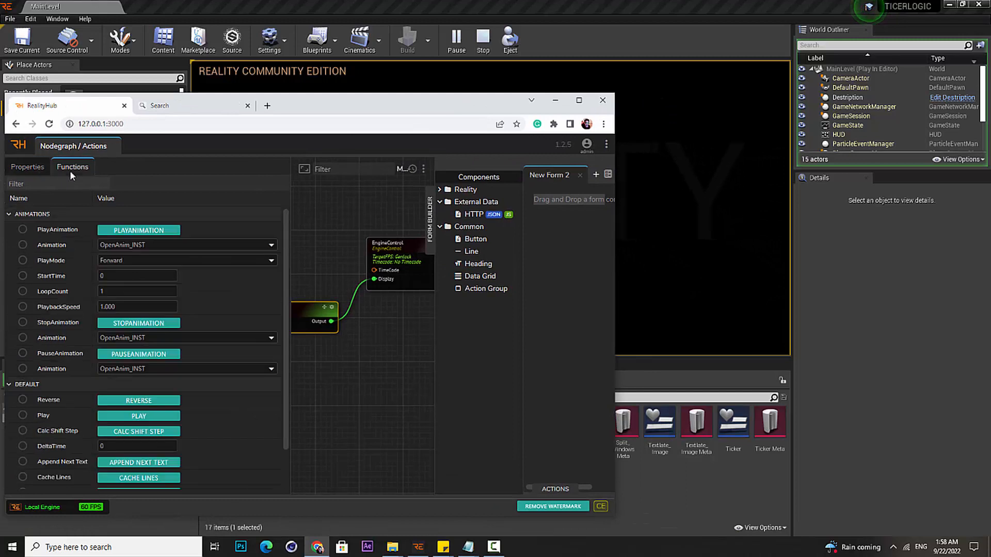
click(153, 417)
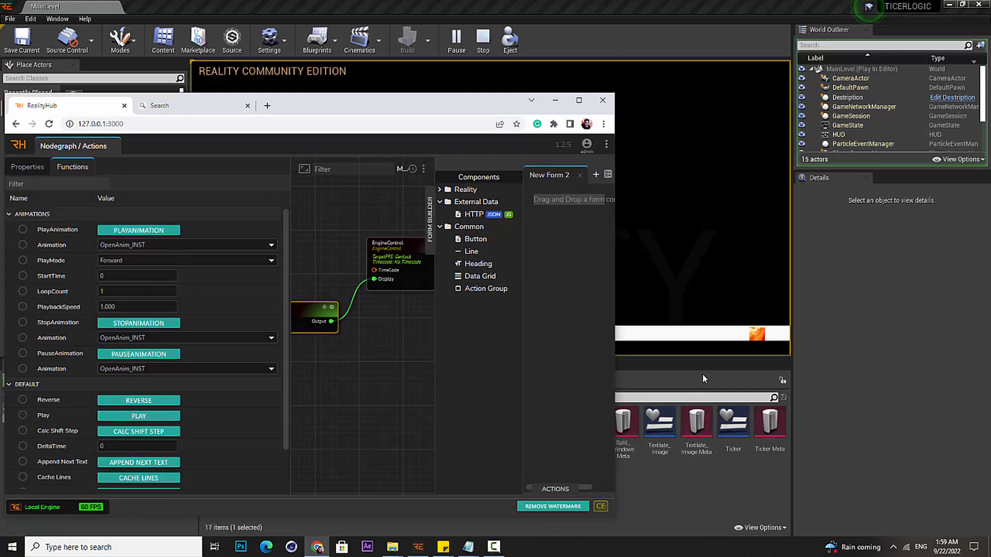
scroll(85, 466, down, 1)
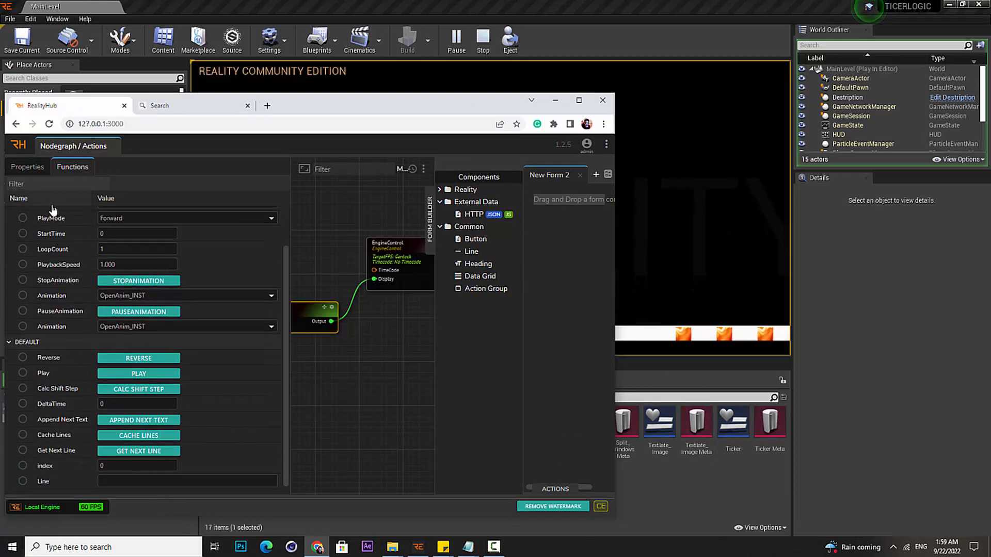
Return to the Ticker node's properties and add an entry to its Lines 222 array
click(41, 172)
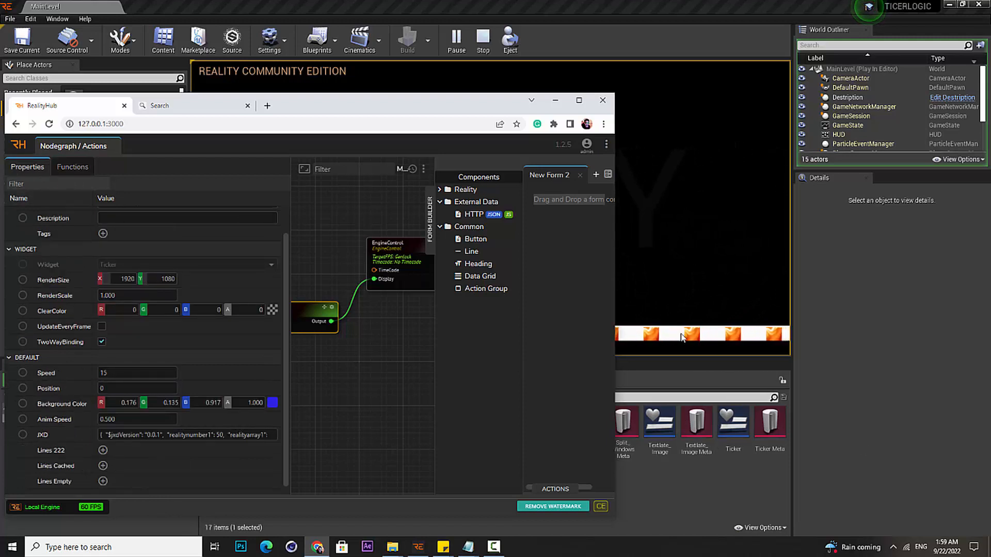
click(103, 450)
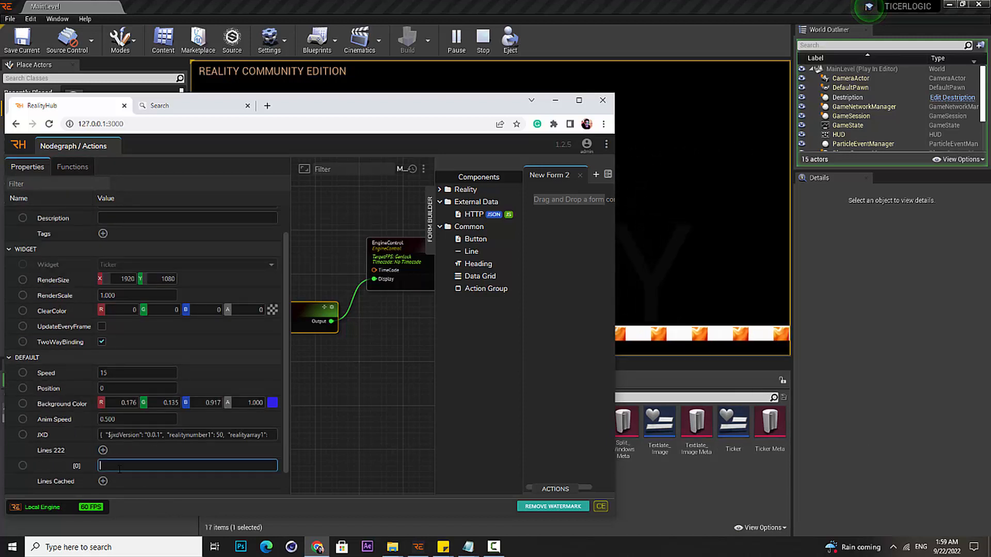
text(LINE)
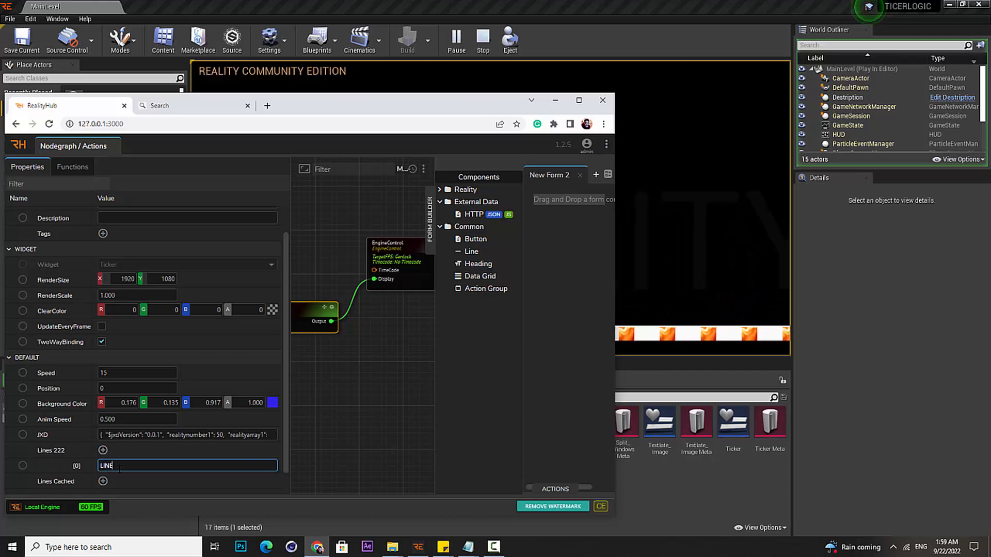
key(BackSpace)
key(BackSpace)
key(BackSpace)
key(BackSpace)
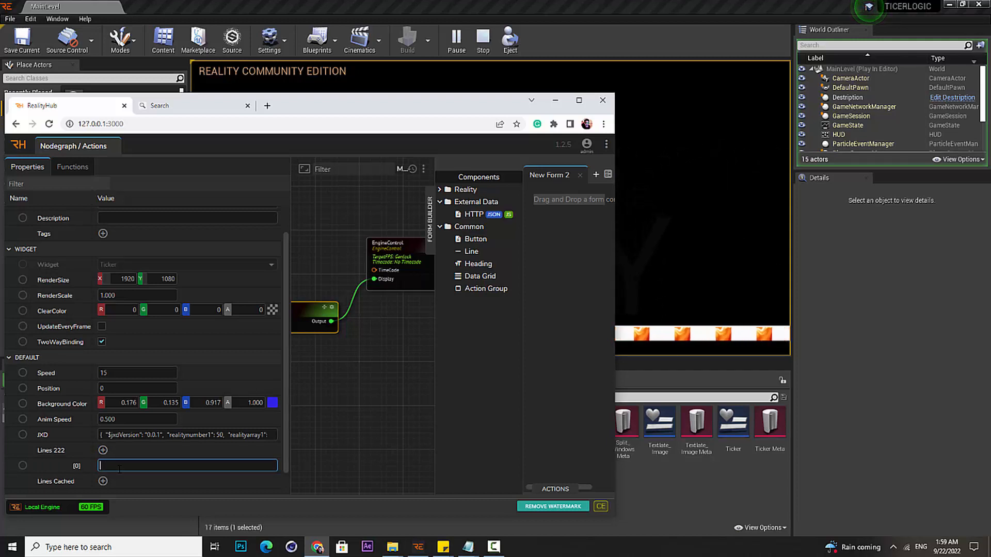
Enter ZERO DEINSITY REALITY SOFT as the text of entry [0] in the Ticker node's Lines 222 array
text(ZERO C)
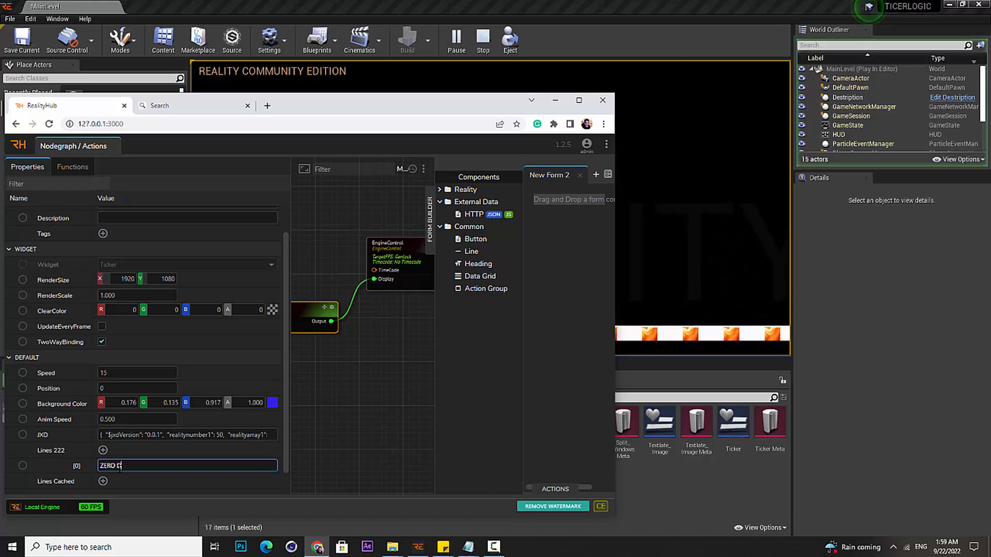
text(E)
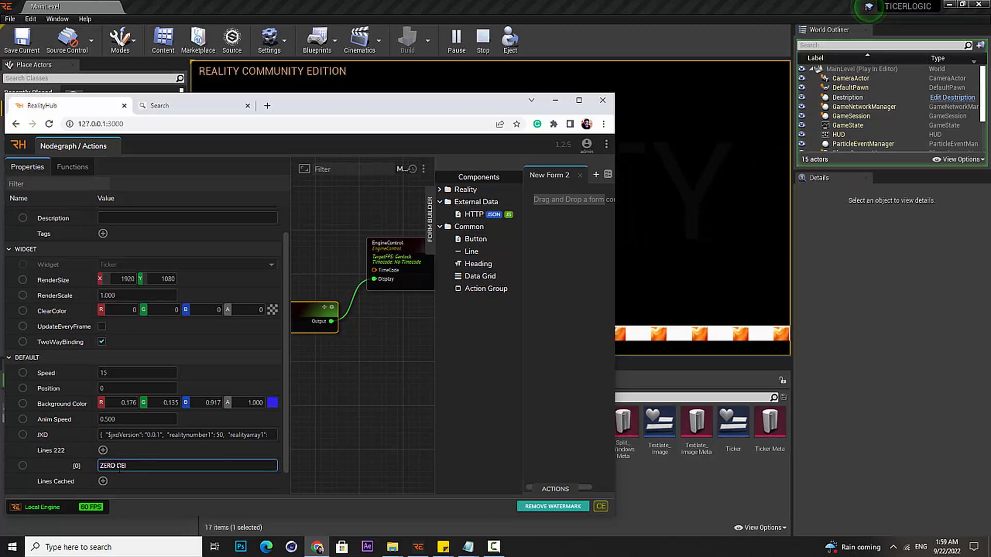
text(TY)
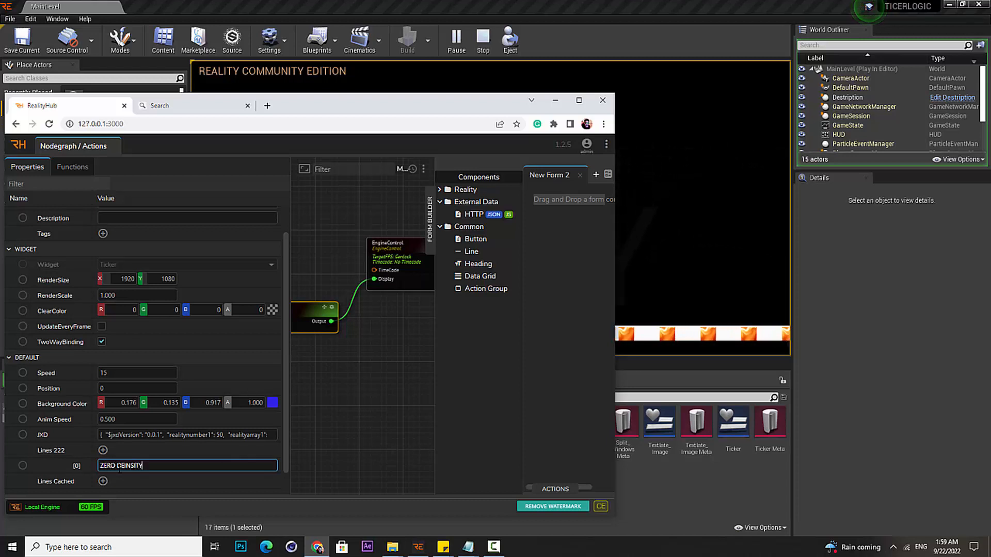
text( REALITY)
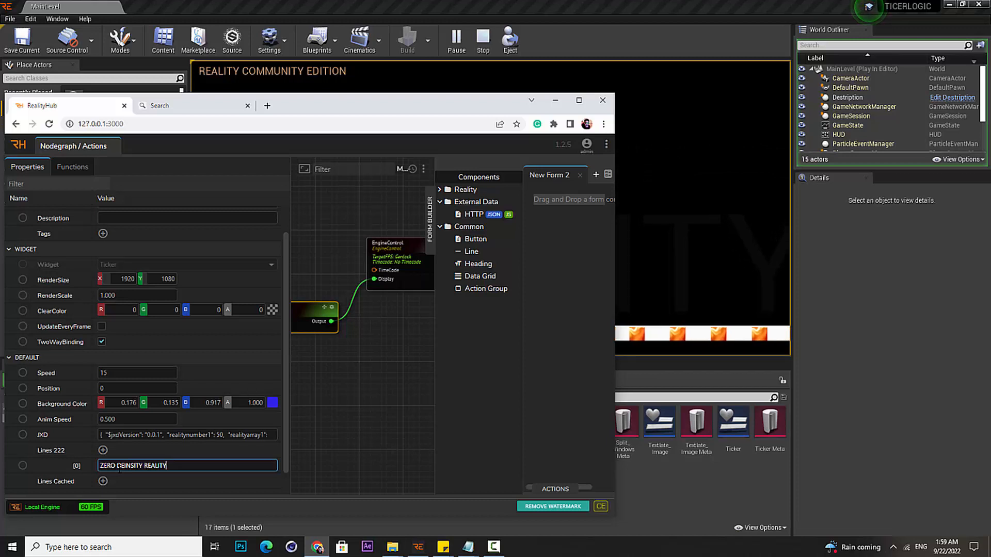
text( SOFT)
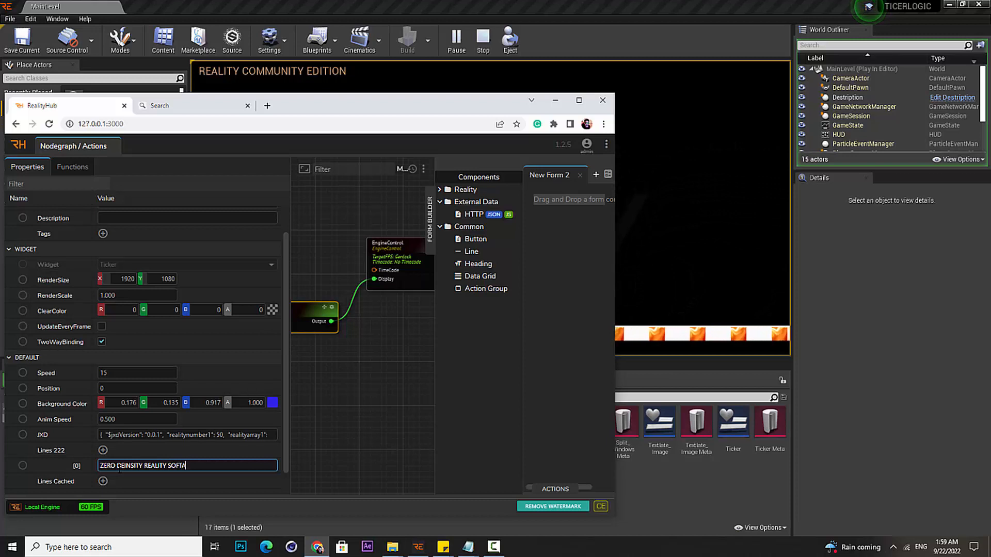
key(Return)
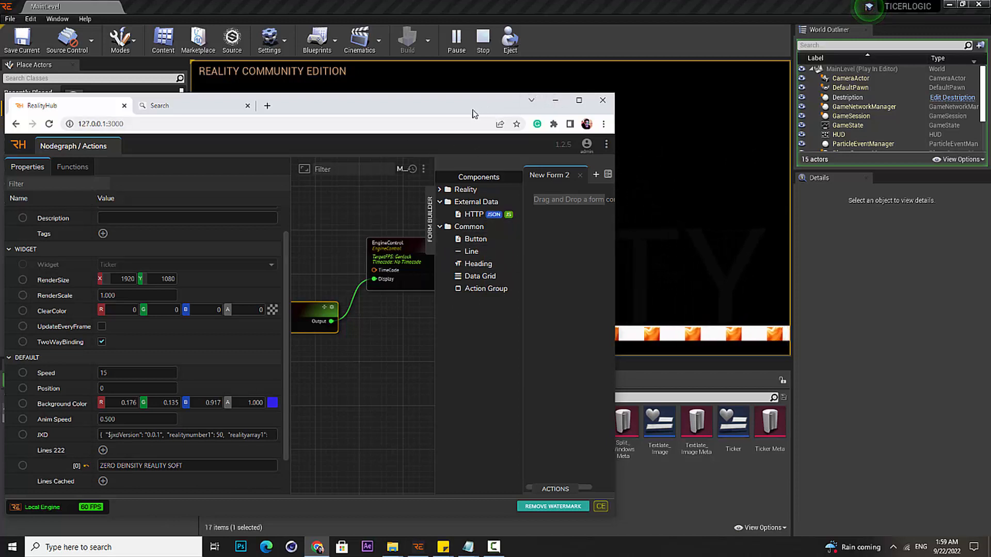
Reposition the browser window and the node graph to watch the ticker text running in the level viewport
drag(474, 109, 364, 89)
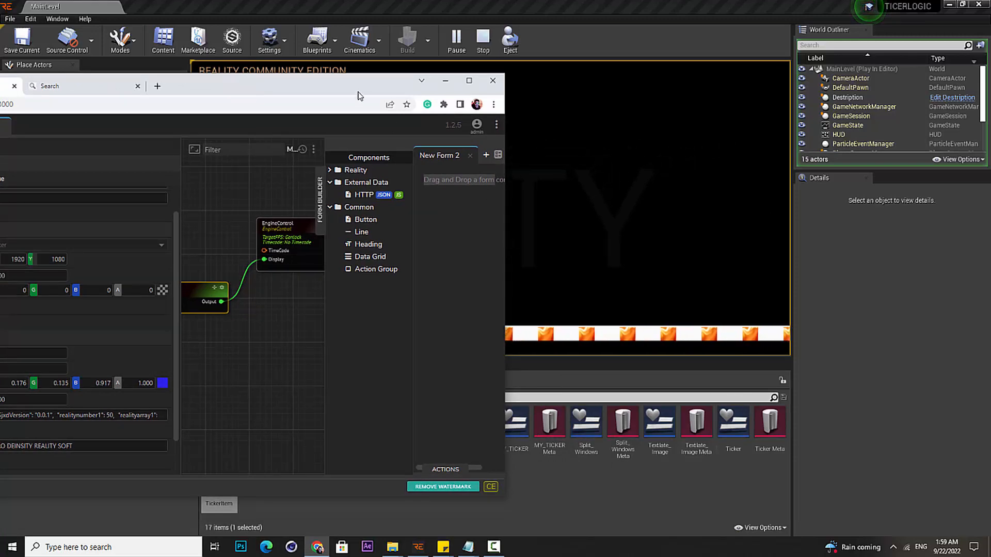
drag(339, 91, 505, 89)
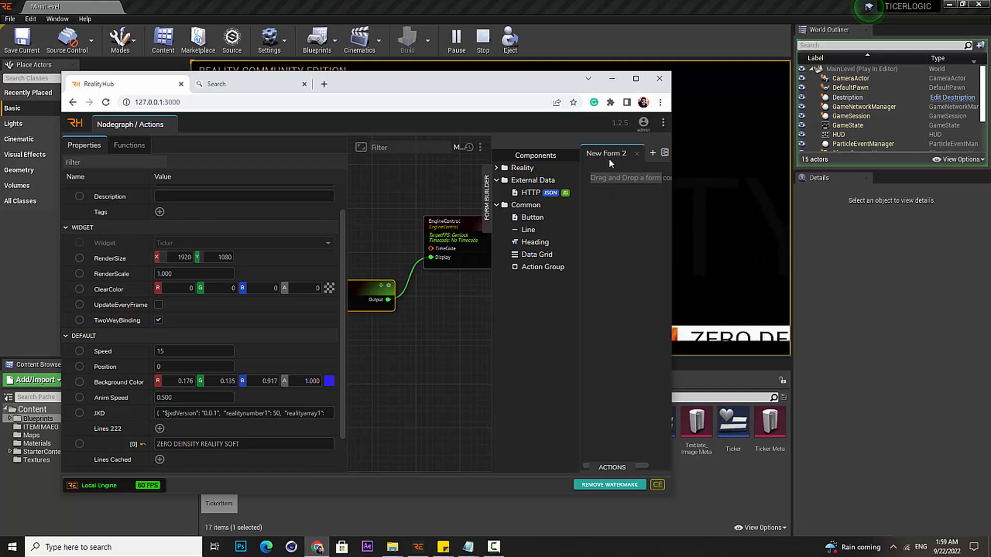
drag(505, 88, 379, 92)
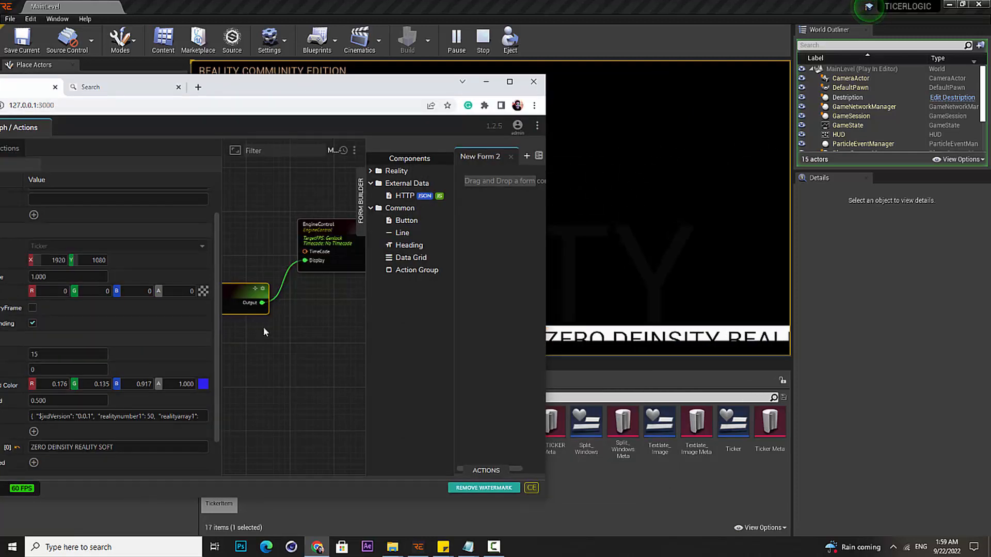
drag(297, 311, 419, 268)
drag(237, 94, 287, 93)
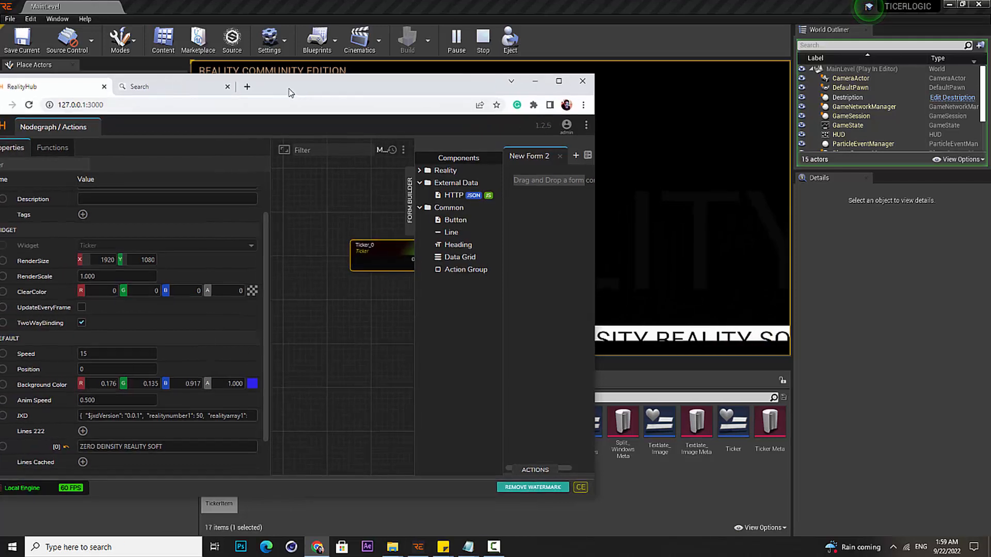
Review the Ticker node's functions and its Lines 222 and Lines Cached properties
click(47, 148)
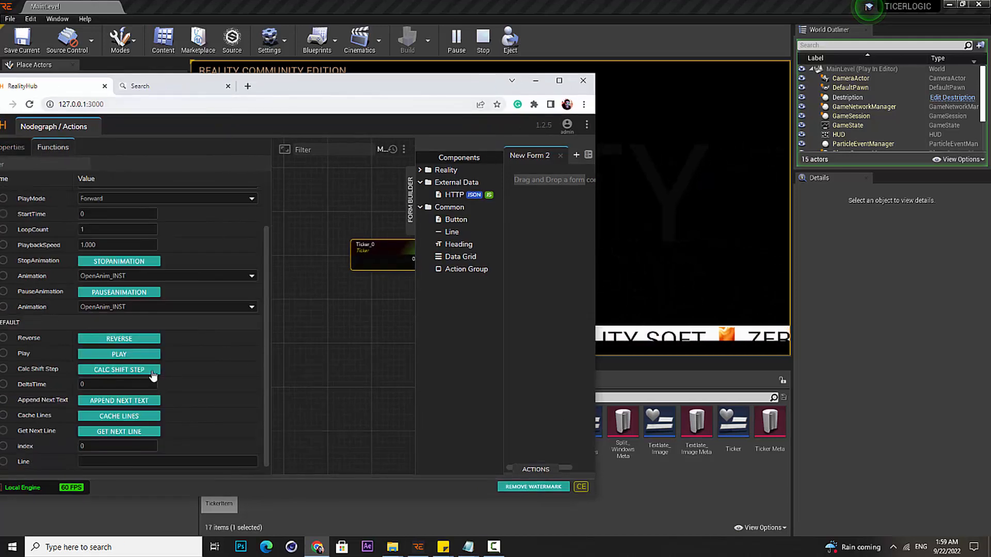
click(10, 148)
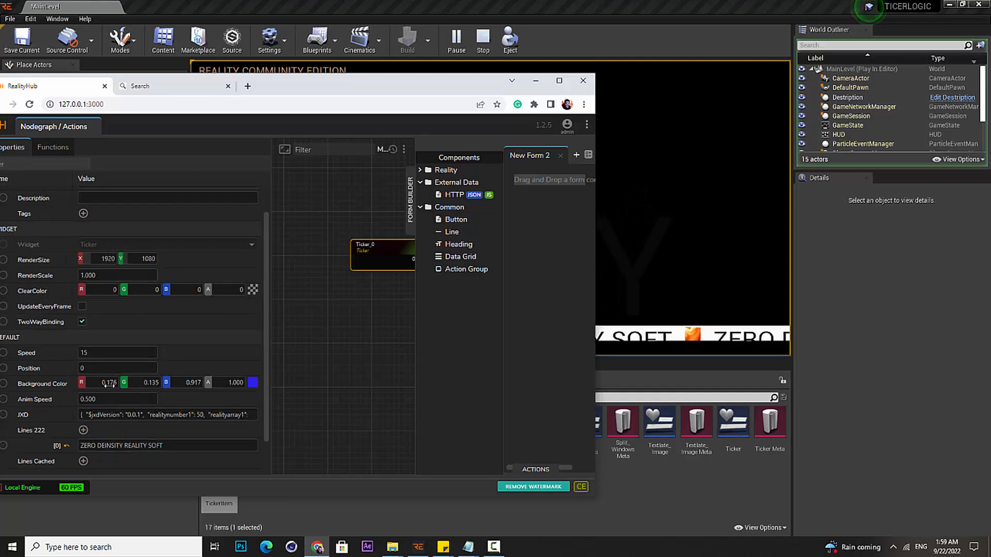
scroll(107, 384, down, 1)
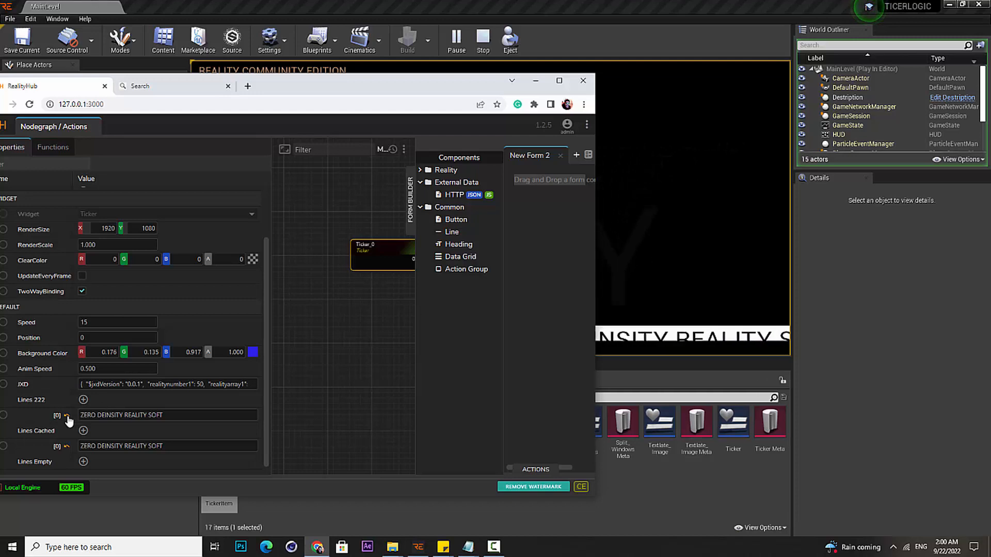
scroll(78, 447, up, 2)
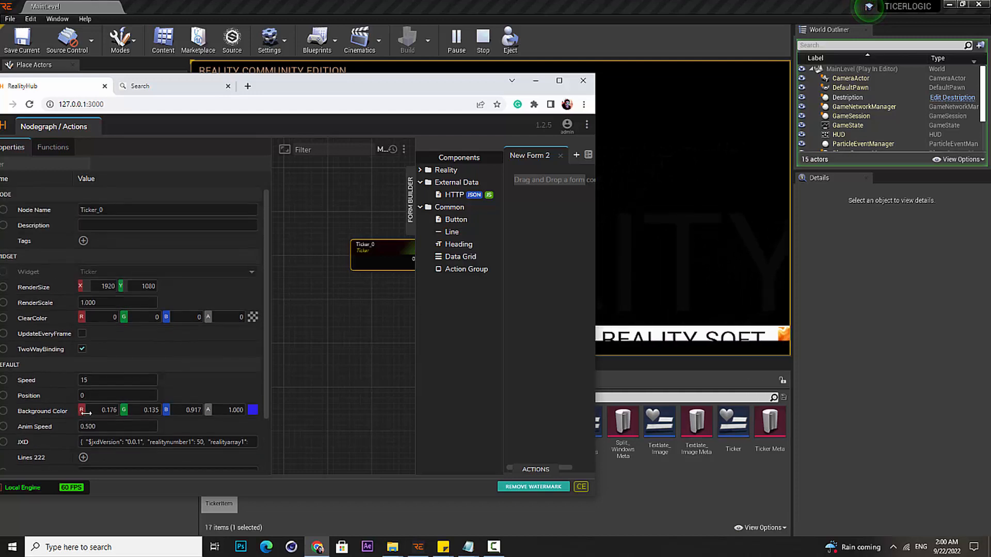
drag(295, 76, 316, 79)
click(70, 151)
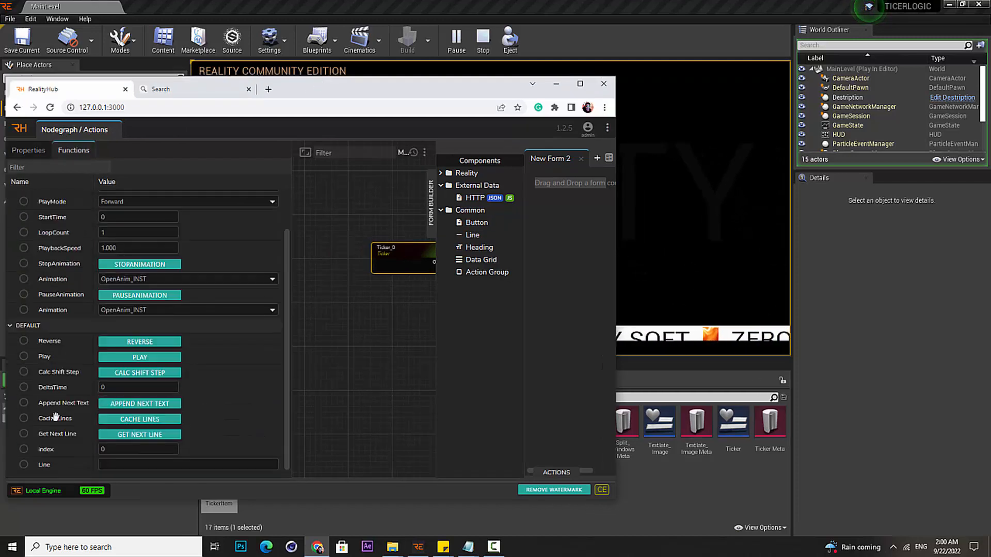
scroll(84, 374, up, 2)
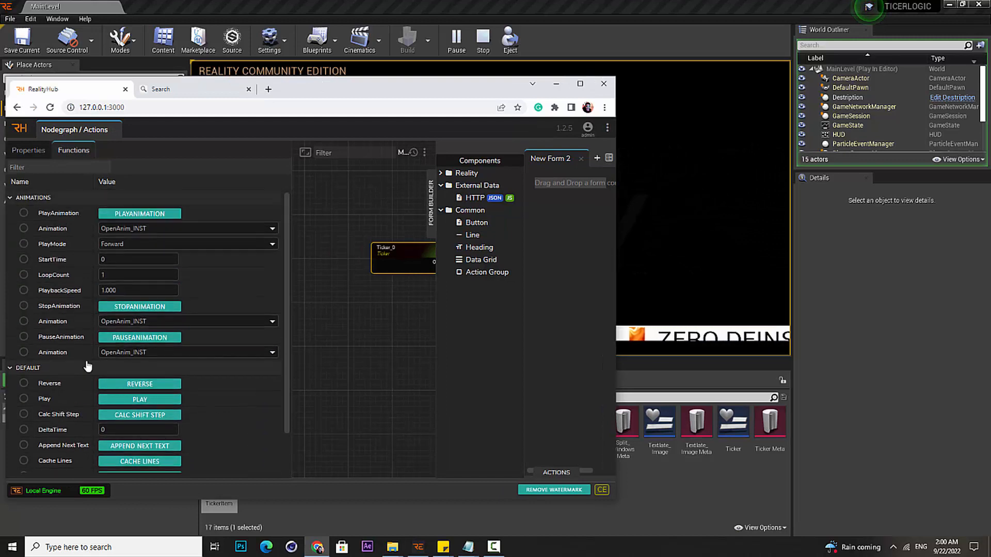
Set the Ticker node's Position property to about -21.632 to shift the ticker bar vertically
click(40, 149)
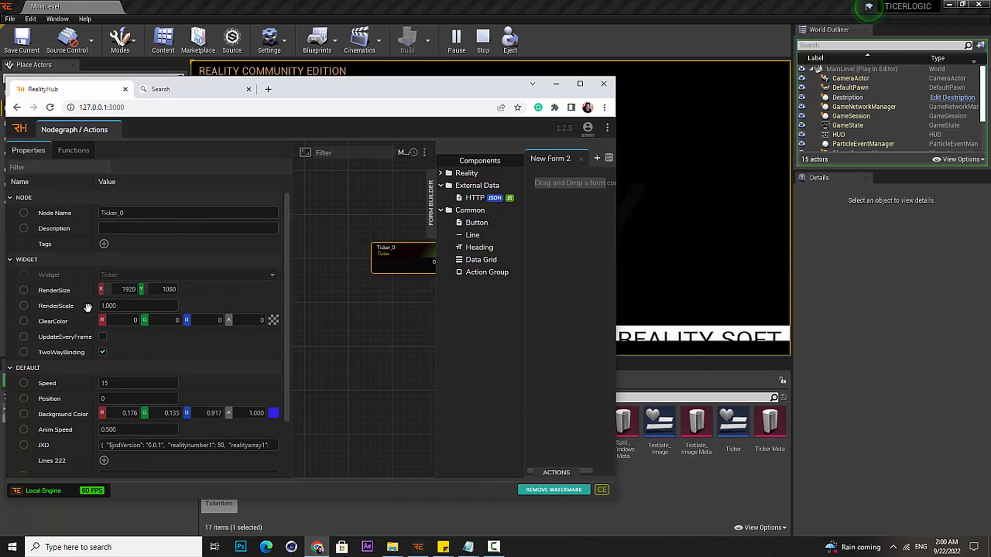
scroll(100, 398, down, 2)
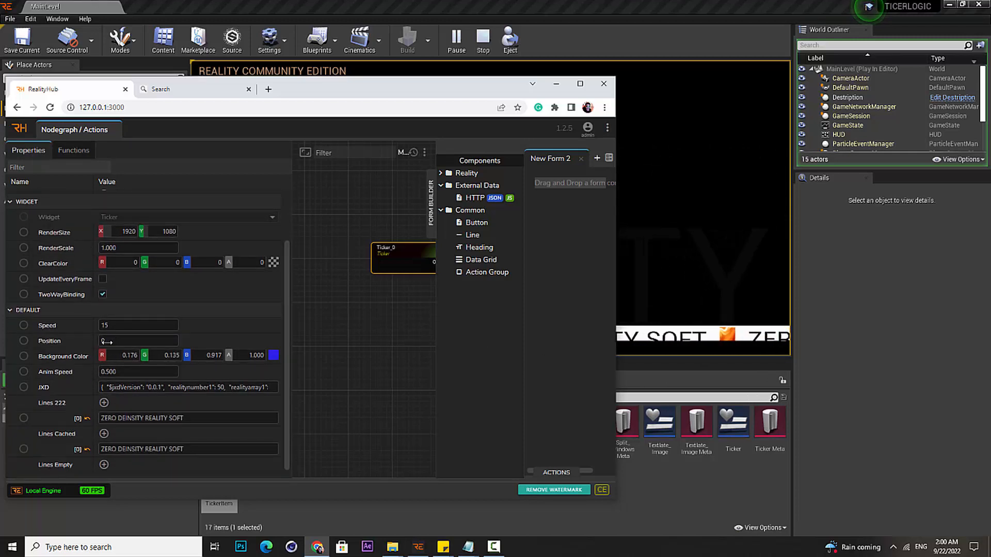
drag(107, 341, 129, 342)
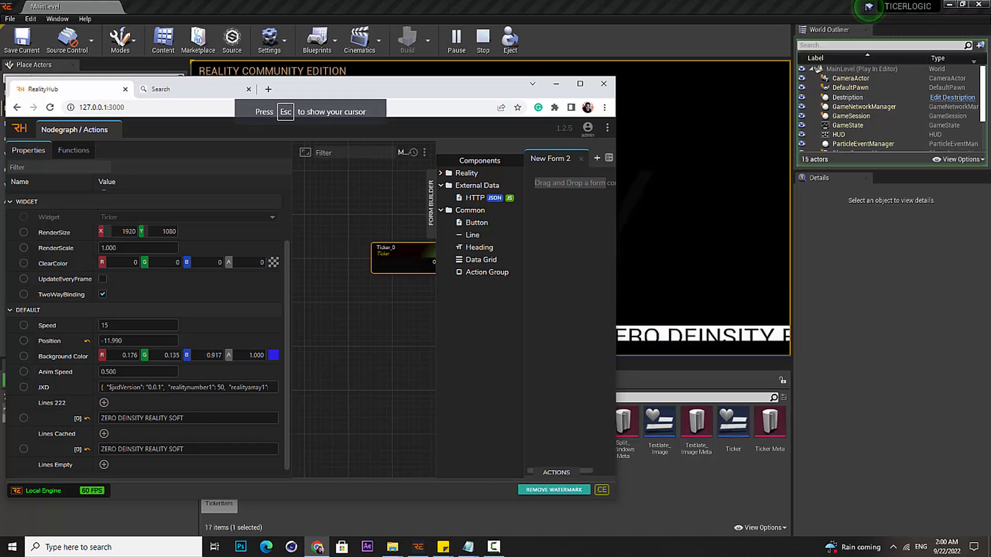
drag(129, 341, 114, 341)
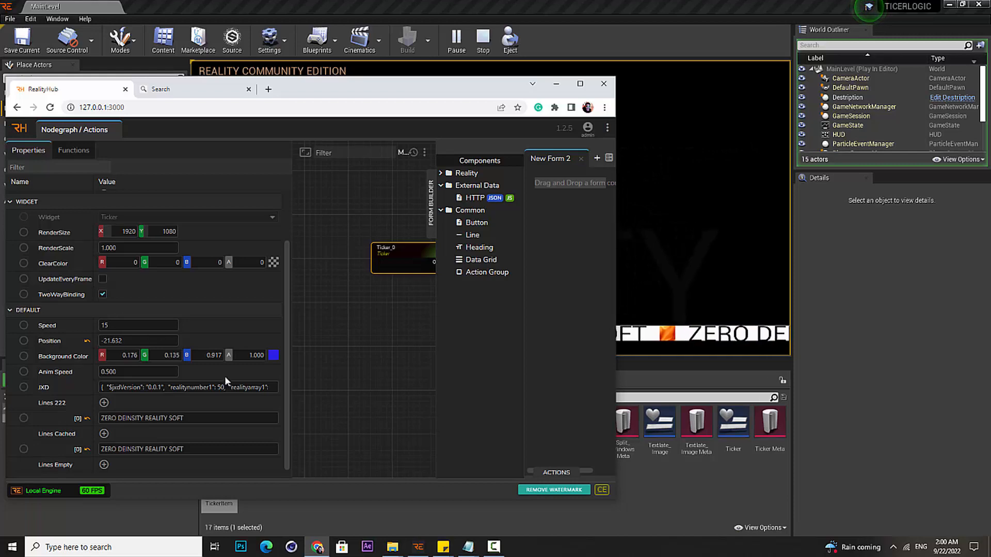
Run the Ticker node's Reverse function to hide the bar, and its Play function to bring it back
drag(510, 84, 512, 39)
click(82, 106)
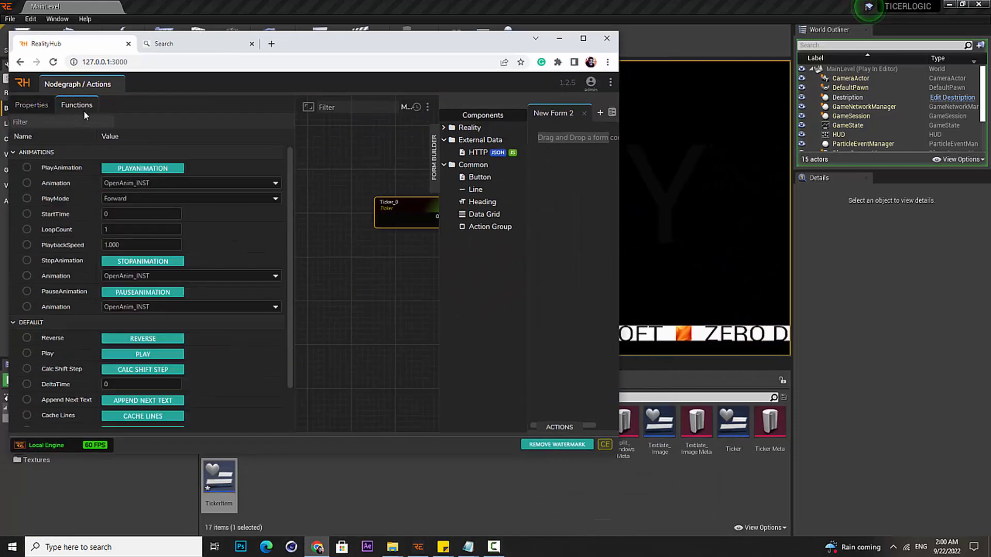
click(161, 340)
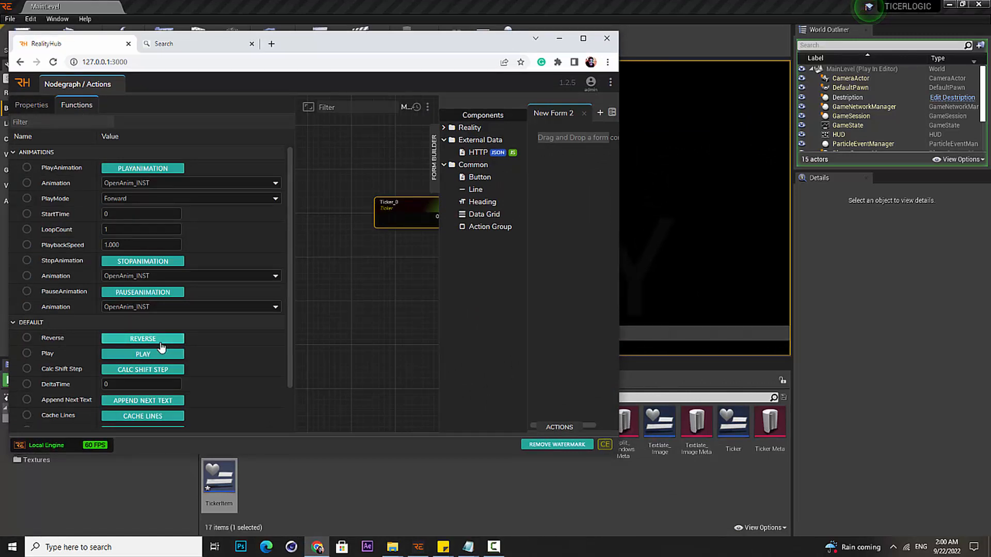
click(172, 354)
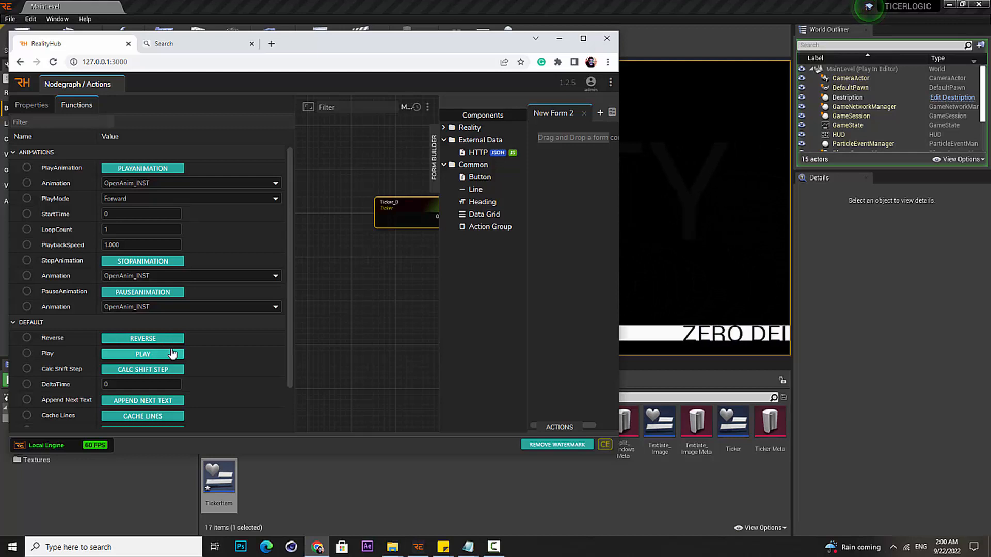
scroll(150, 387, down, 2)
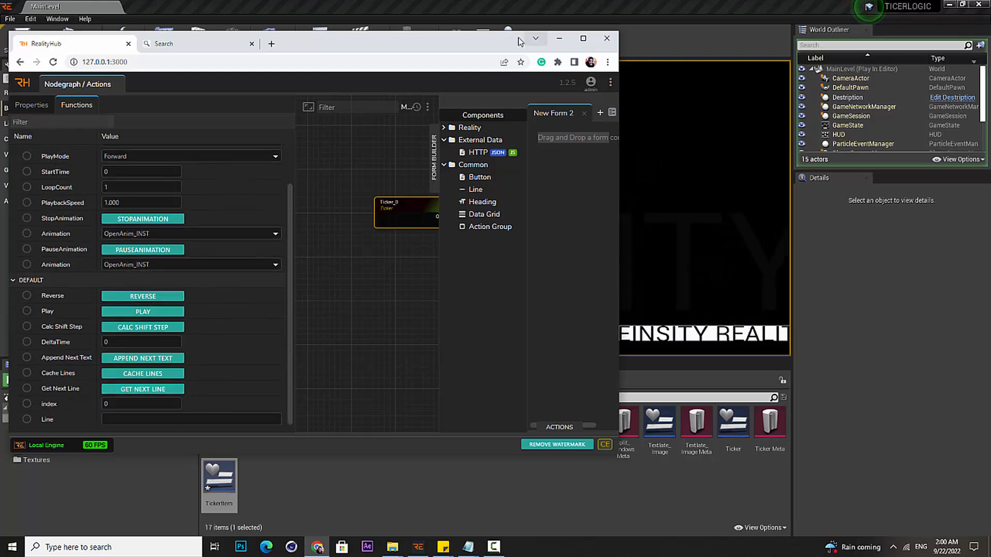
Switch back to the Reality Editor, stop the level simulation and save the modified TickerItem asset
drag(493, 42, 512, 110)
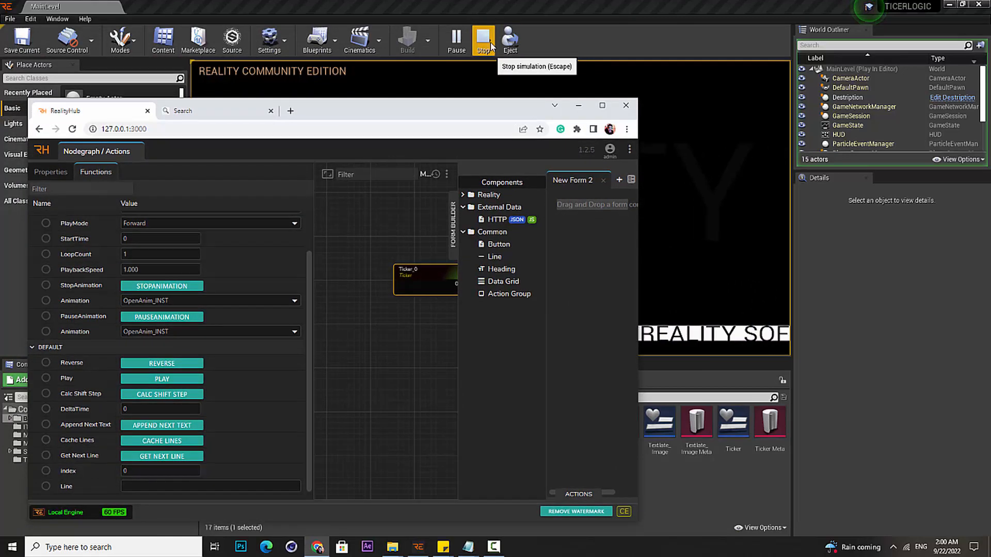
click(435, 82)
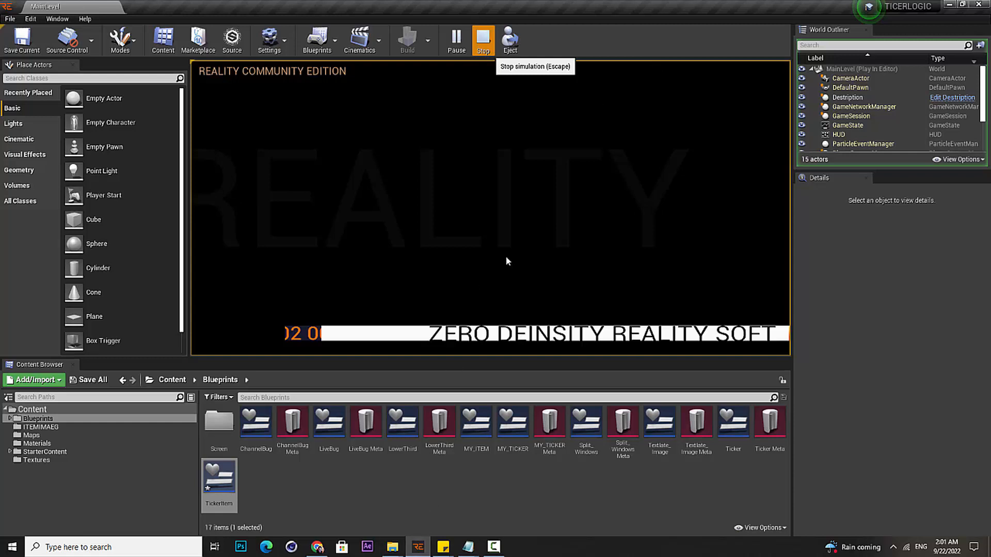
key(Escape)
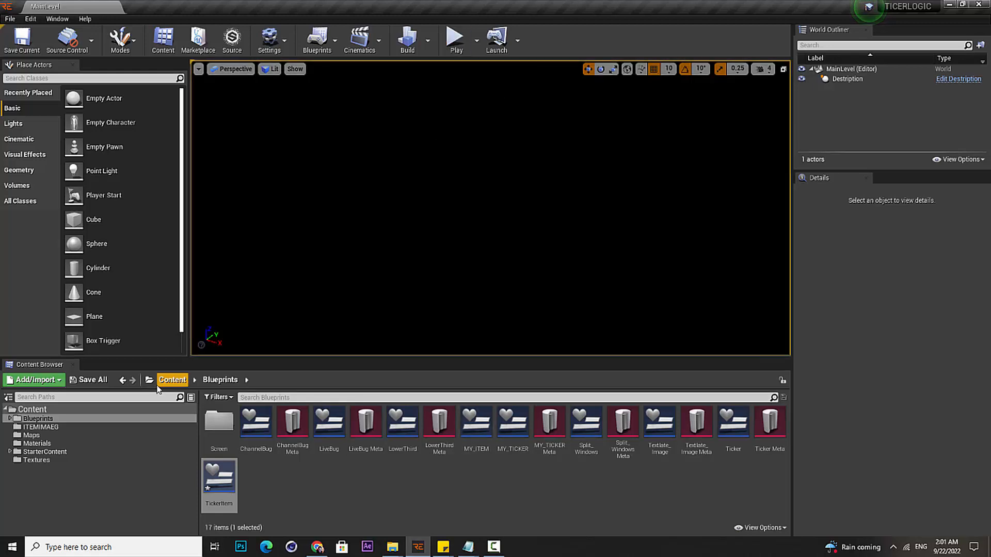
click(89, 380)
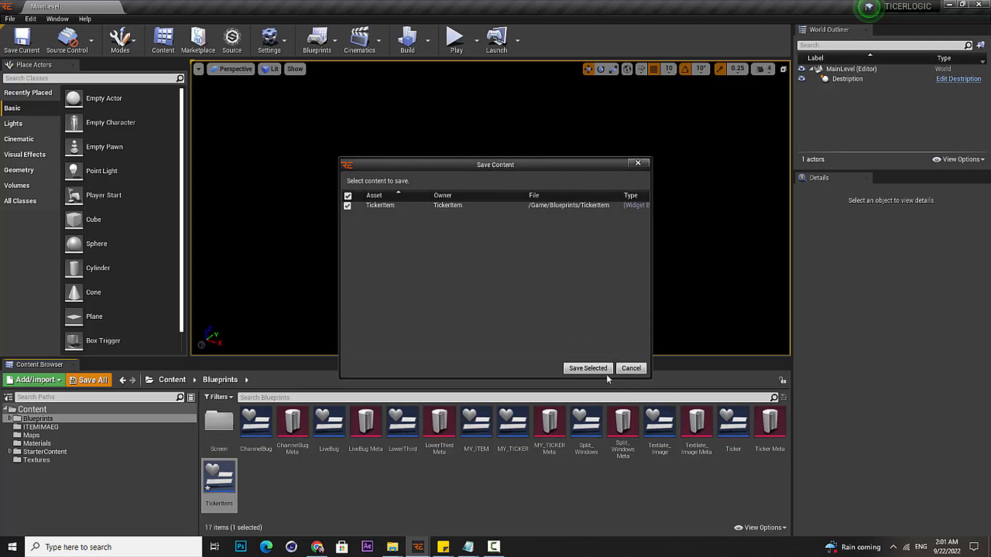
click(607, 374)
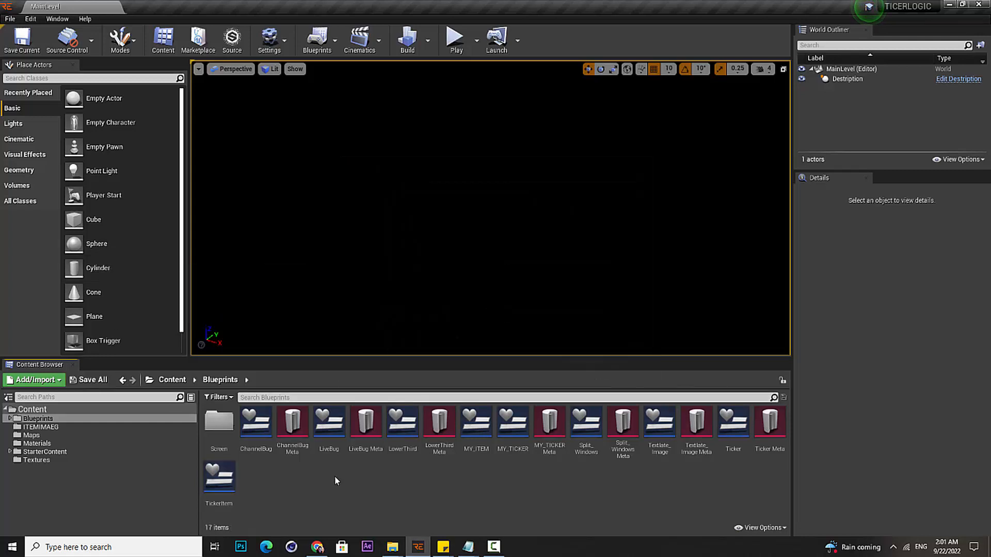
Create a folder named MY_TICKER_UMGS in the project's root Content folder
click(32, 409)
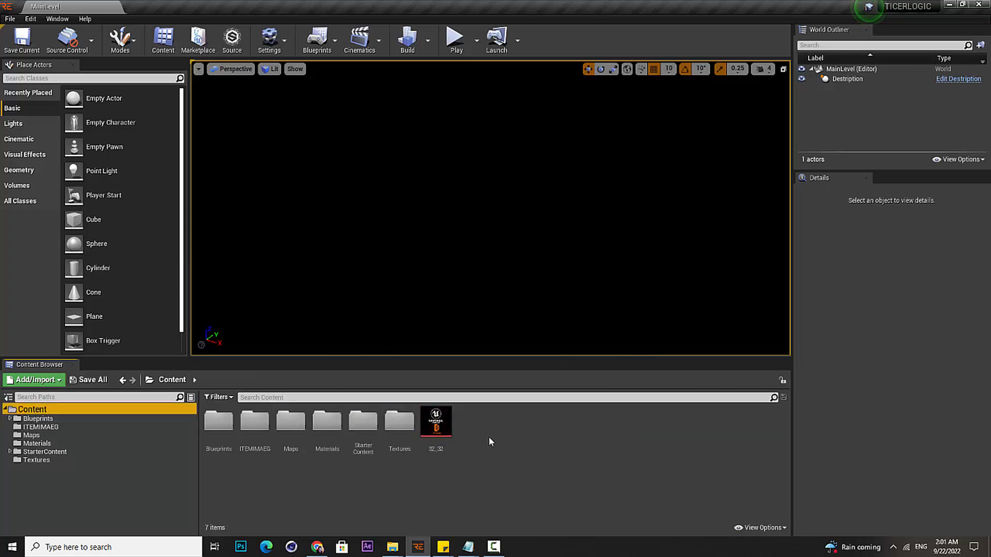
click(436, 426)
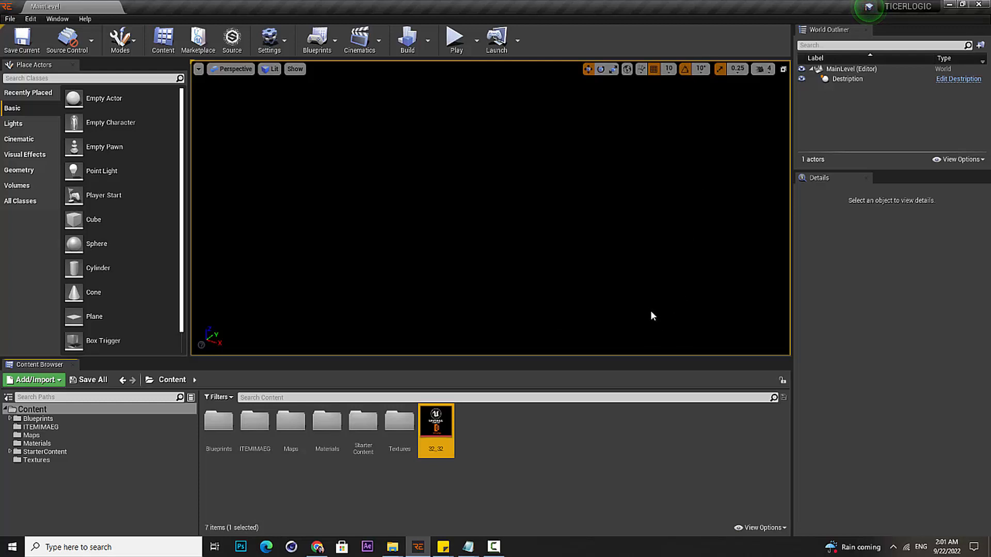
right_click(527, 462)
click(523, 476)
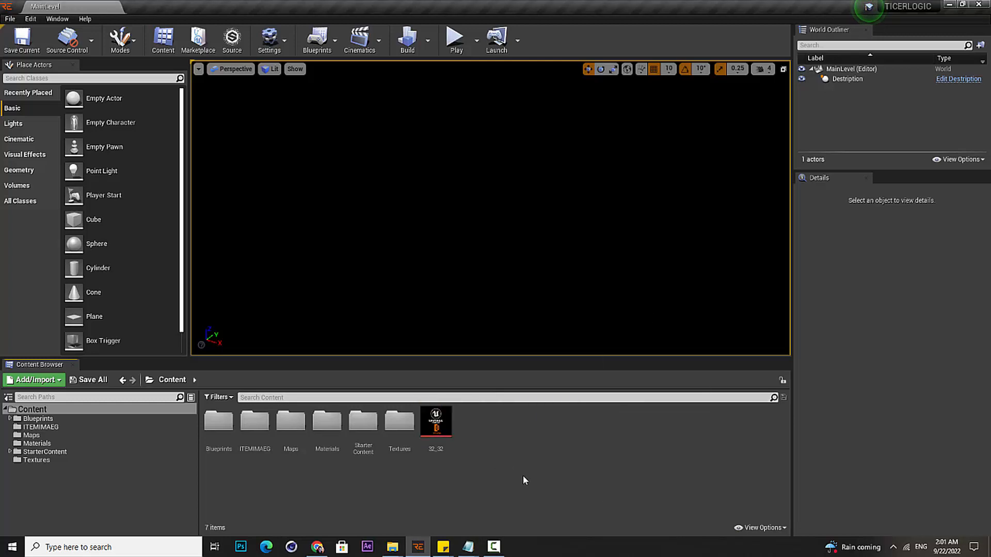
right_click(522, 476)
click(573, 150)
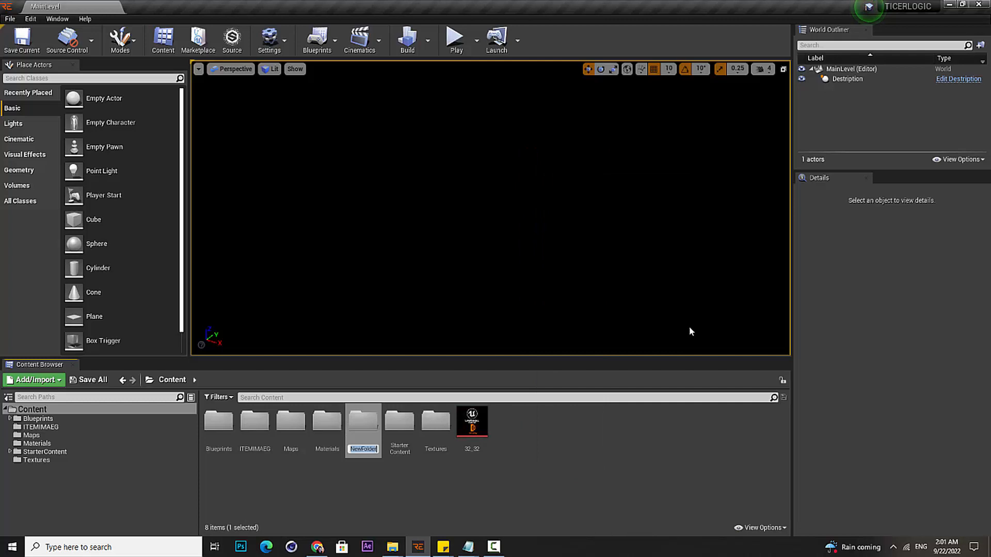
text(M)
text(Y_TICKER)
text(_UMGS)
key(Return)
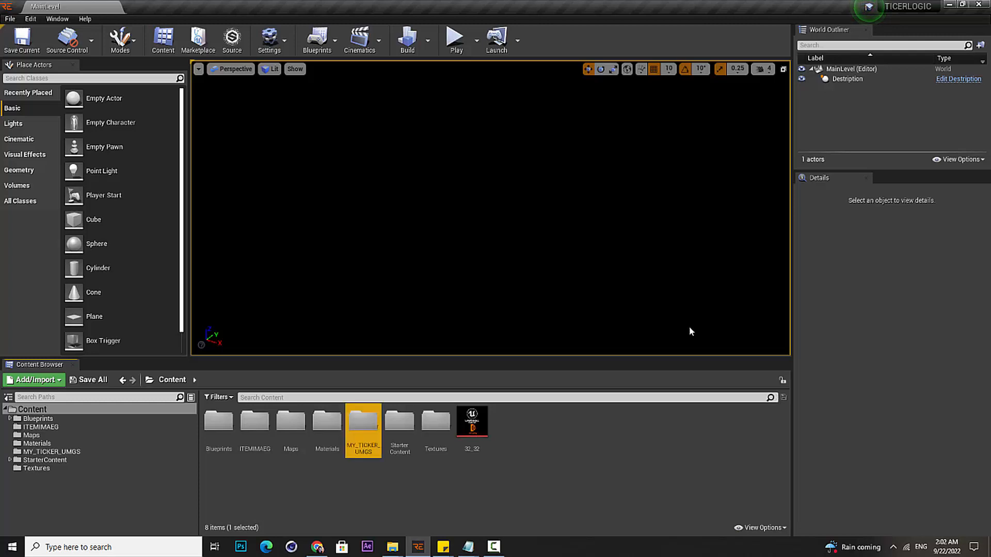
Move the 32_32 texture into the MY_TICKER_UMGS folder and open that folder
drag(472, 421, 370, 426)
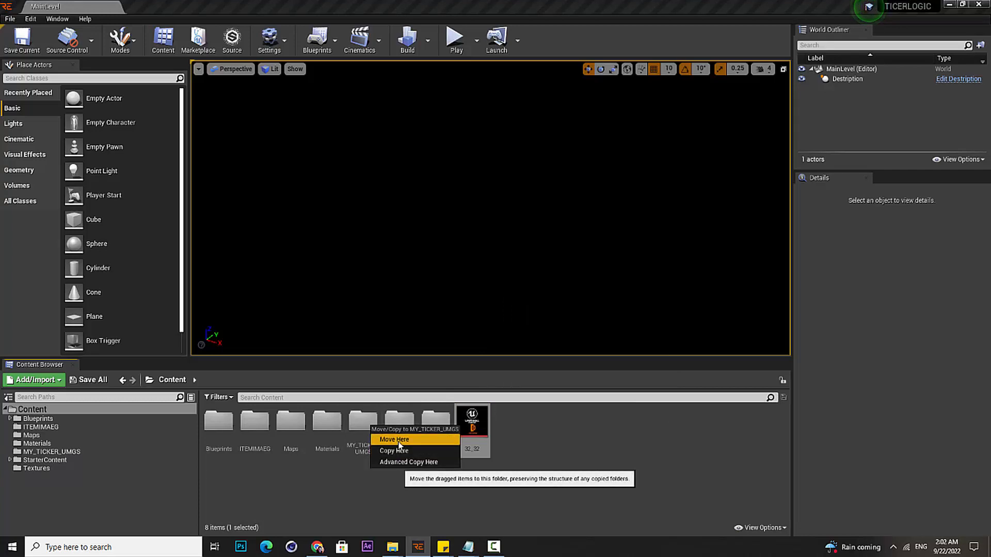
click(395, 439)
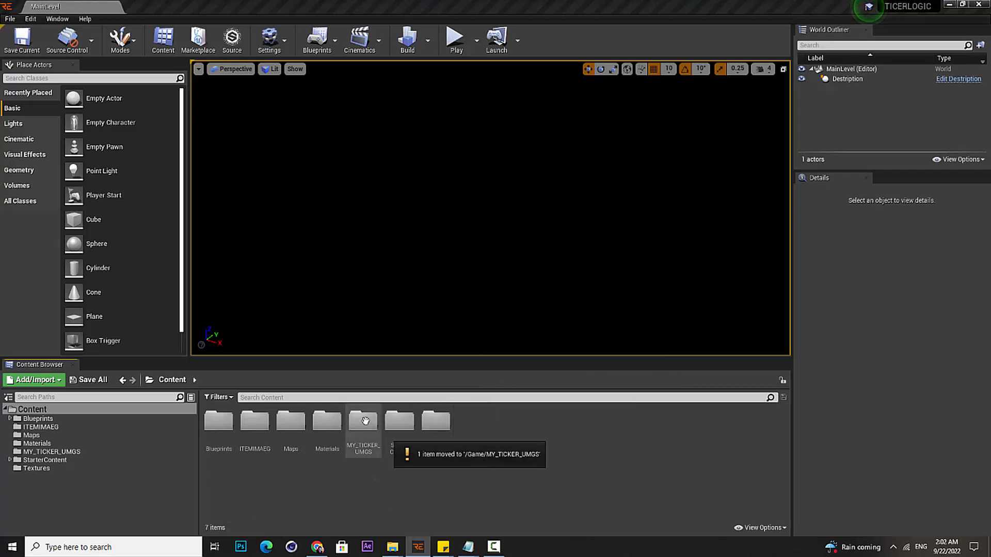
double_click(365, 439)
Create a subfolder inside MY_TICKER_UMGS and name it TEXTURE
right_click(296, 447)
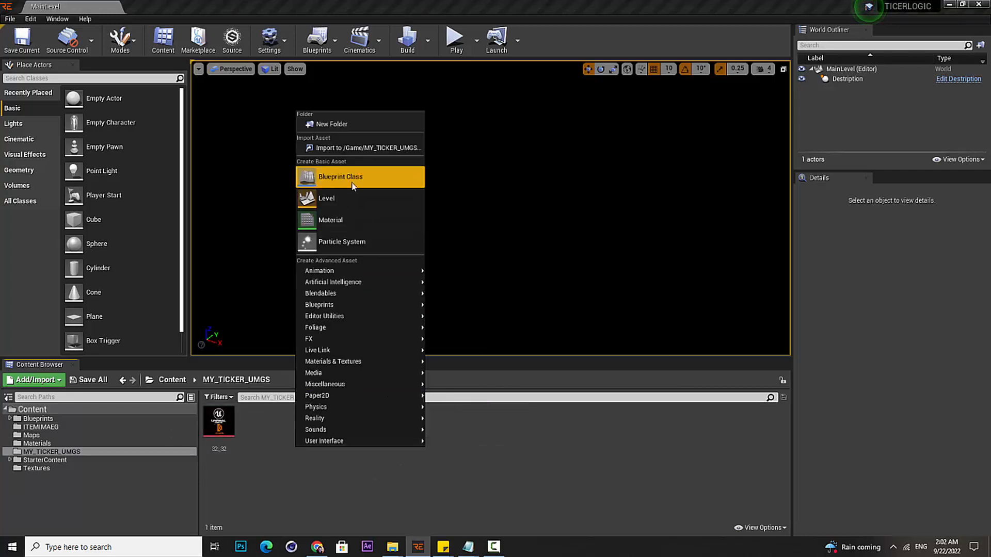
click(360, 128)
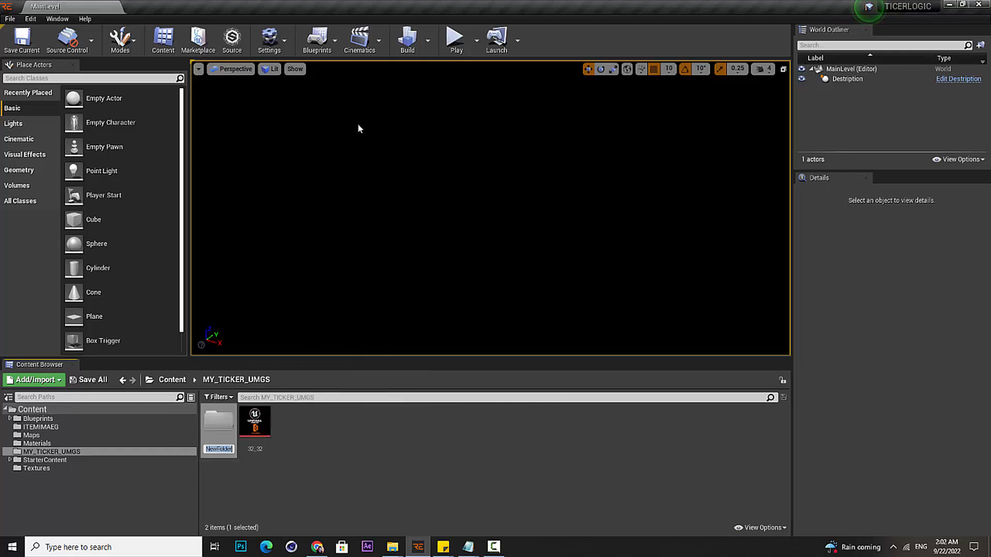
text(TEXTURKE)
key(Return)
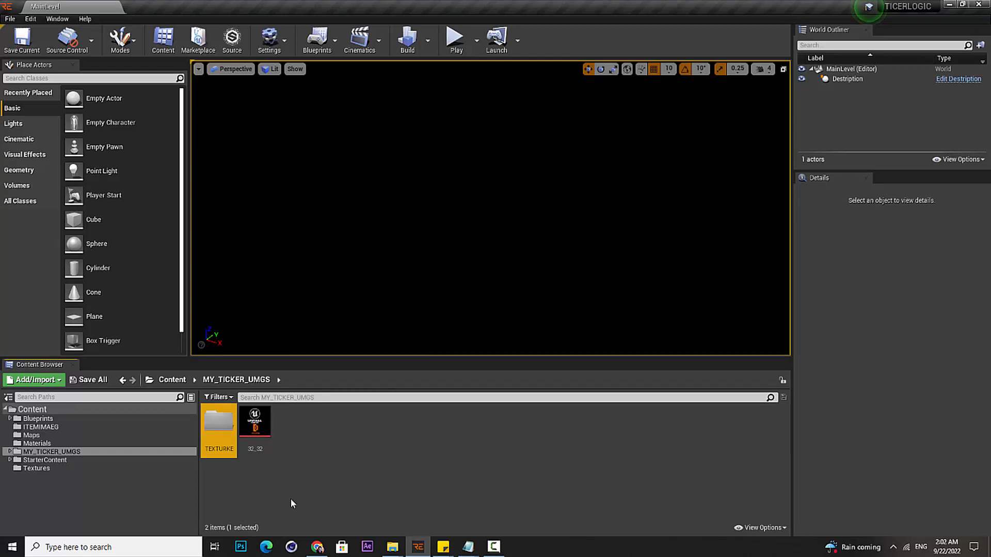
right_click(228, 451)
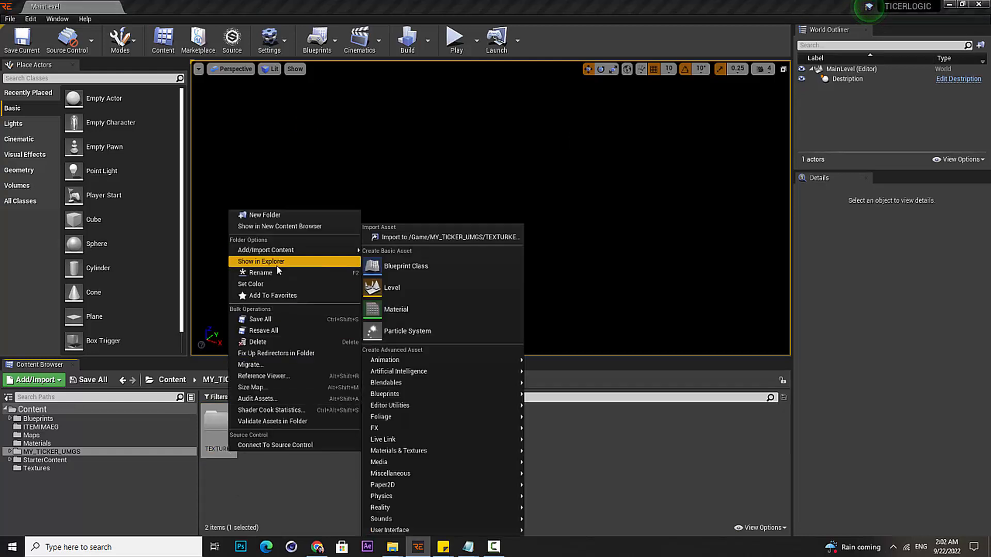
click(276, 273)
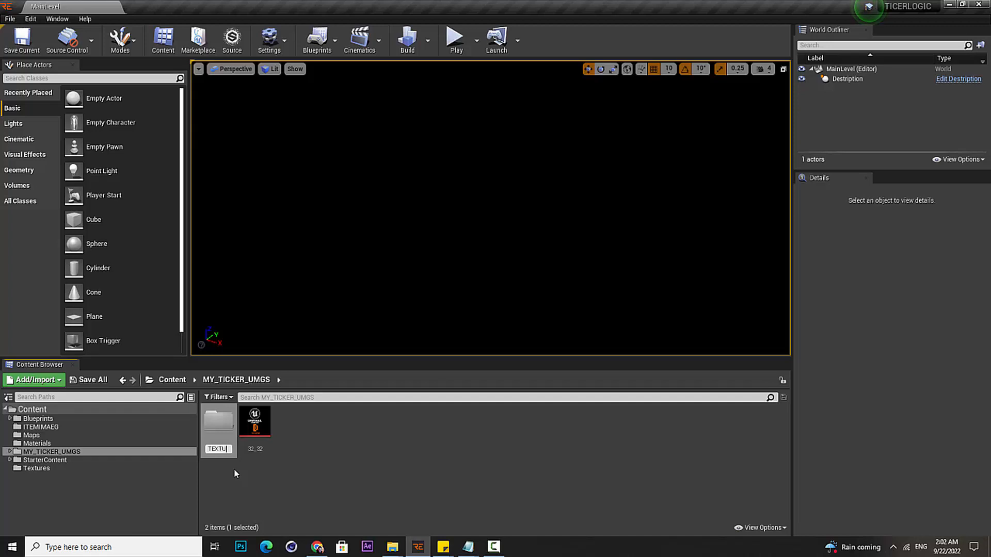
text(TEXTURE)
key(Return)
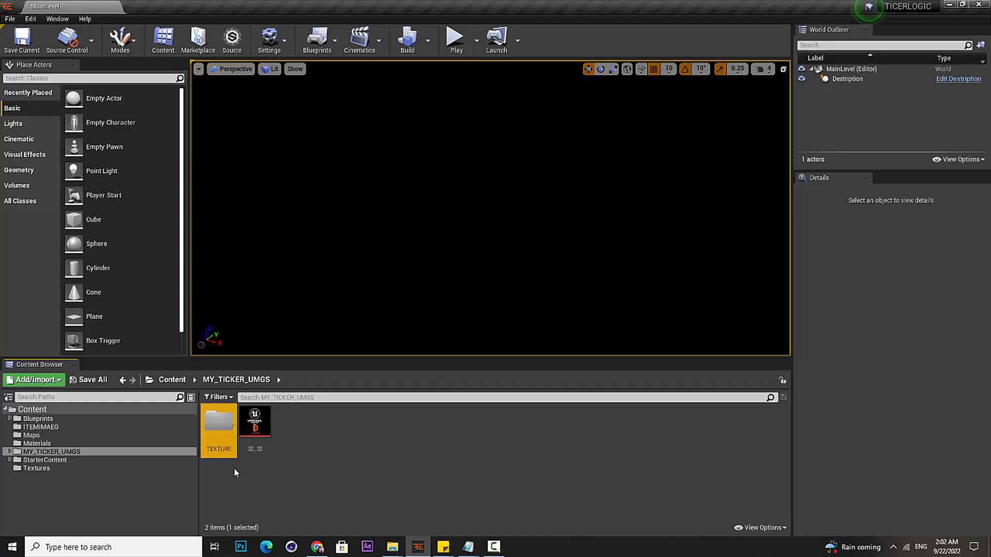
Move the 32_32 texture into the TEXTURE subfolder, check it there and return to MY_TICKER_UMGS
drag(255, 421, 218, 429)
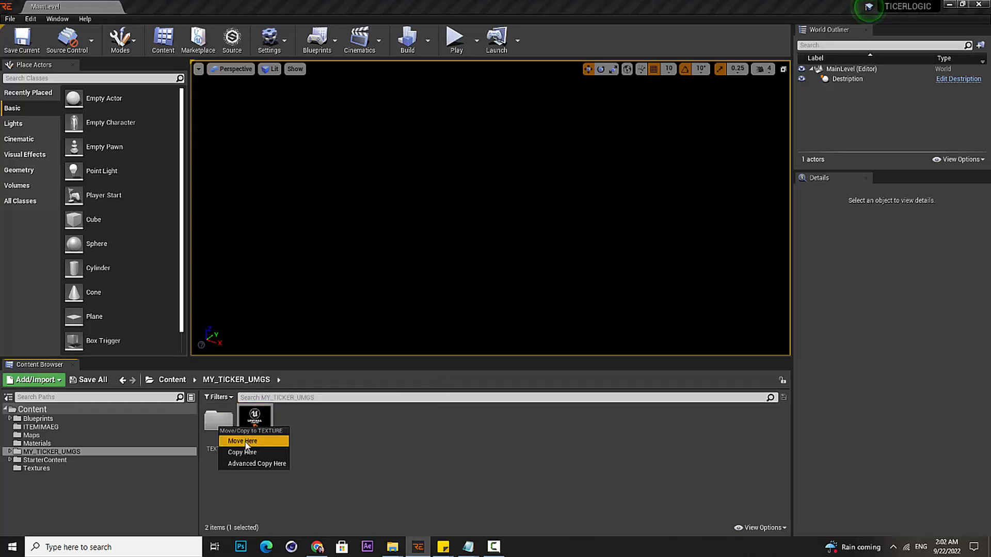
click(242, 440)
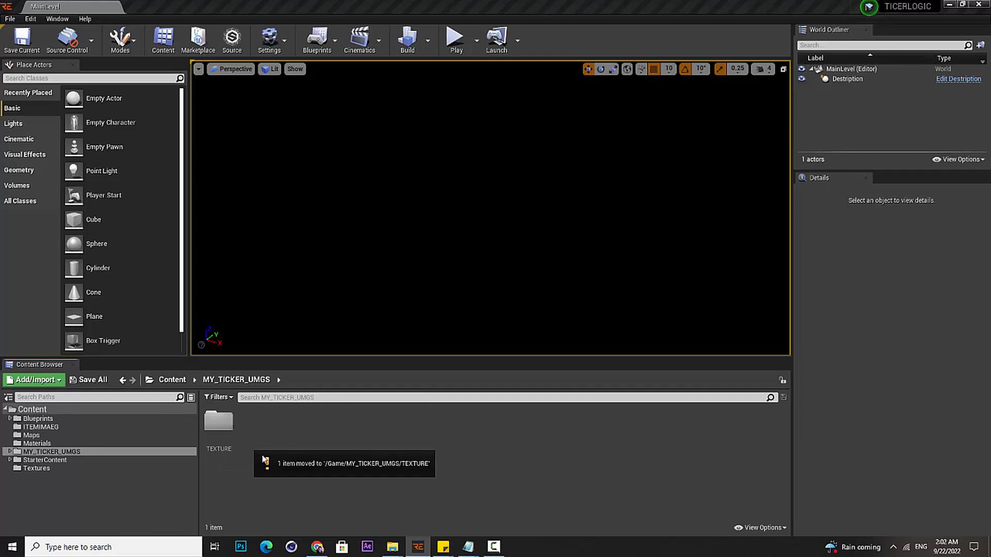
double_click(219, 423)
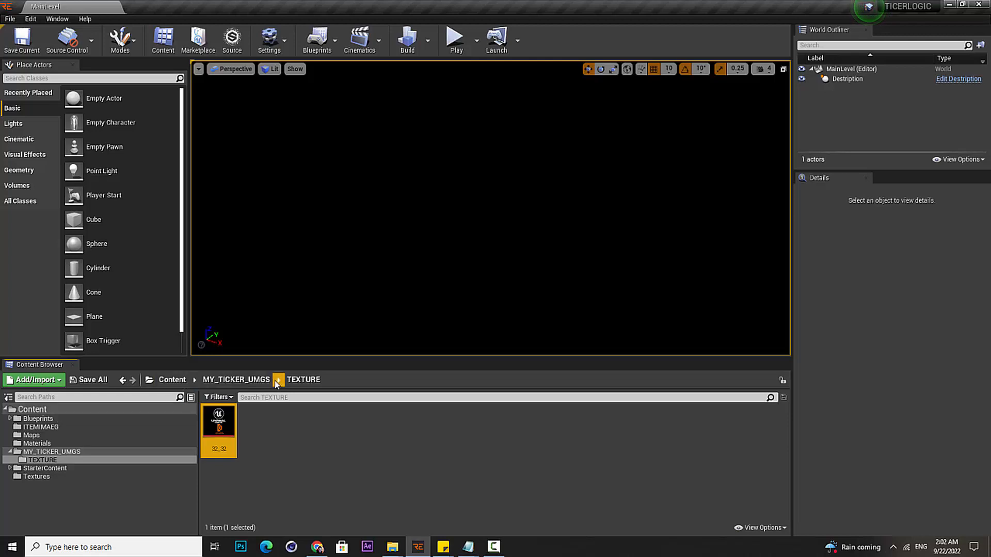
click(237, 380)
Create a Widget Blueprint named MY_TICKER_UMG in the MY_TICKER_UMGS folder and save it
right_click(313, 468)
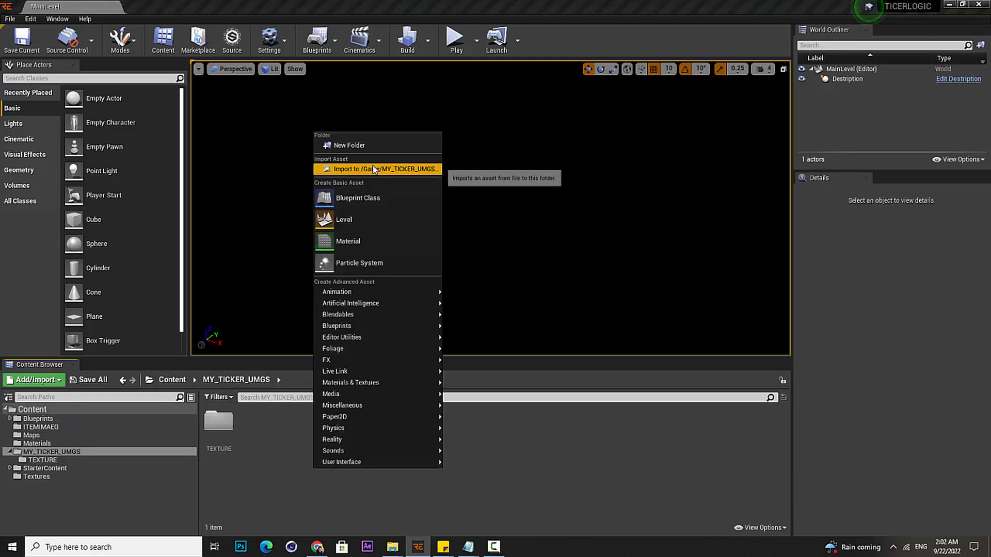
click(289, 451)
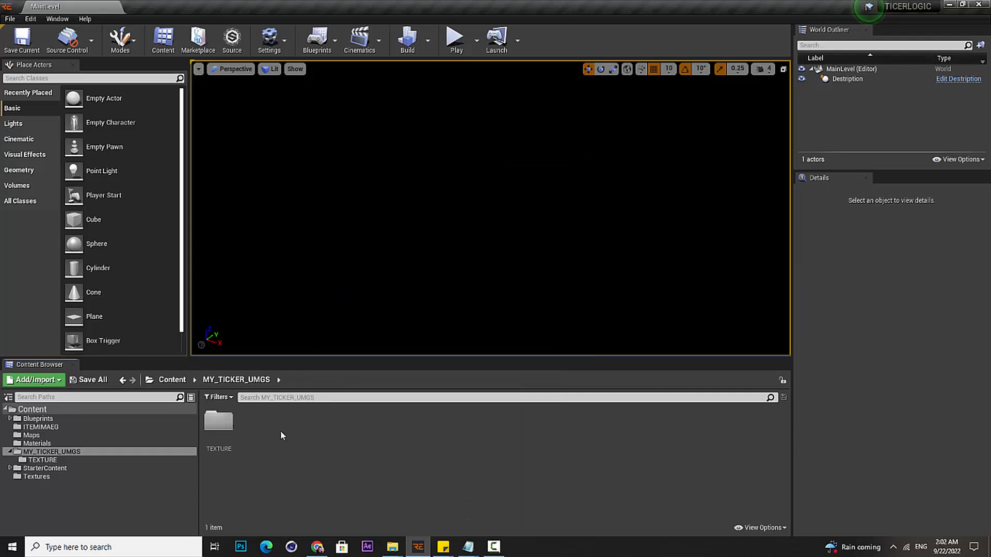
right_click(281, 431)
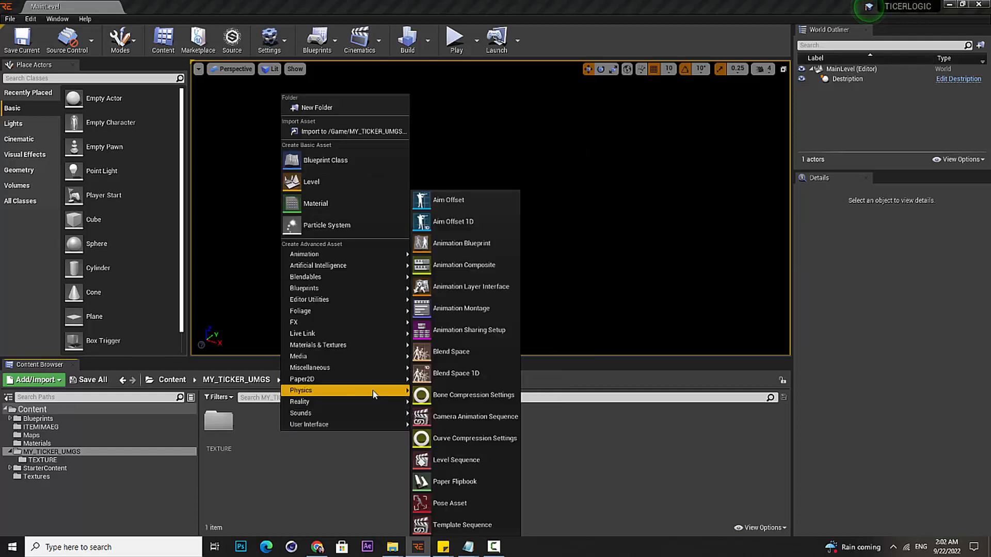
mouse_move(368, 423)
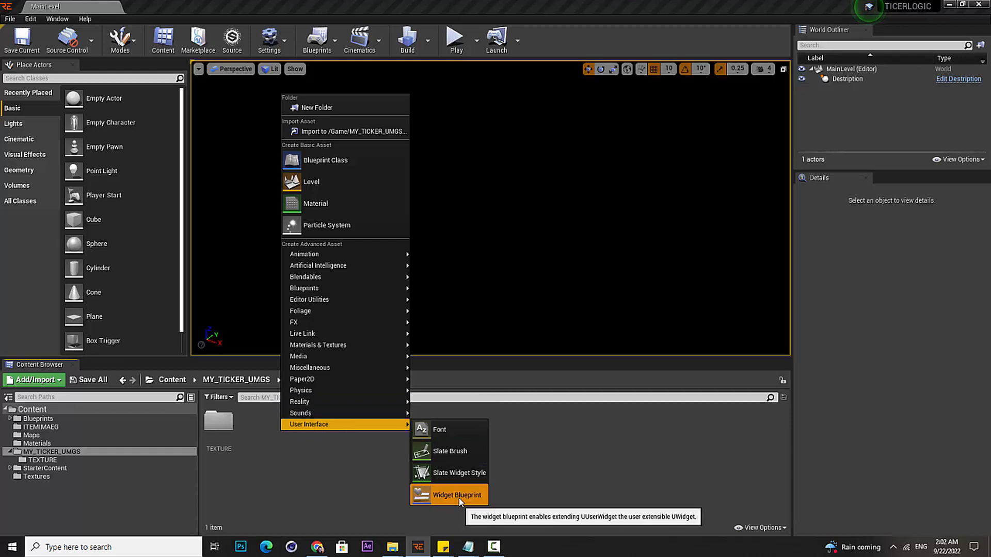
click(457, 496)
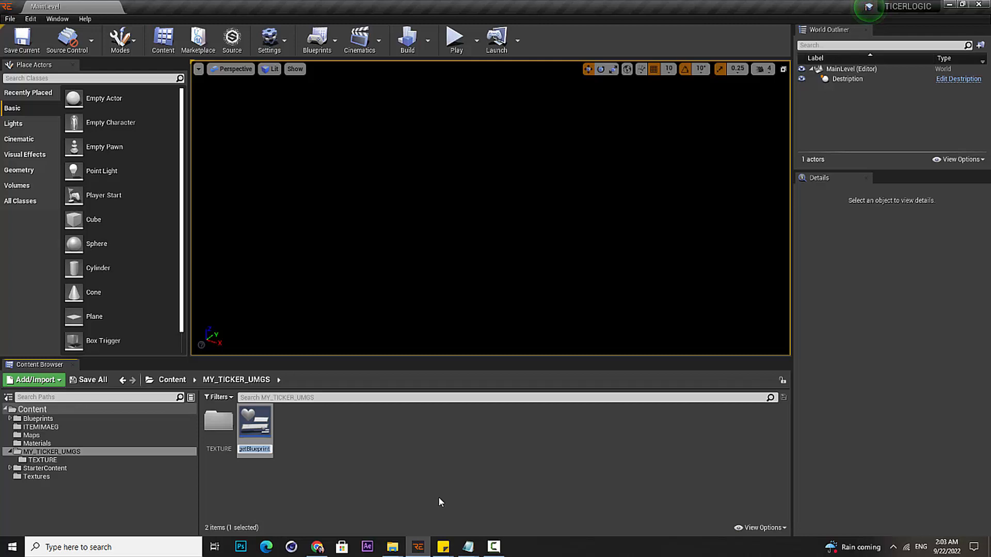
text(MY)
text(_)
text(Tc)
text(CKE)
text(R_)
text(UMG)
key(Return)
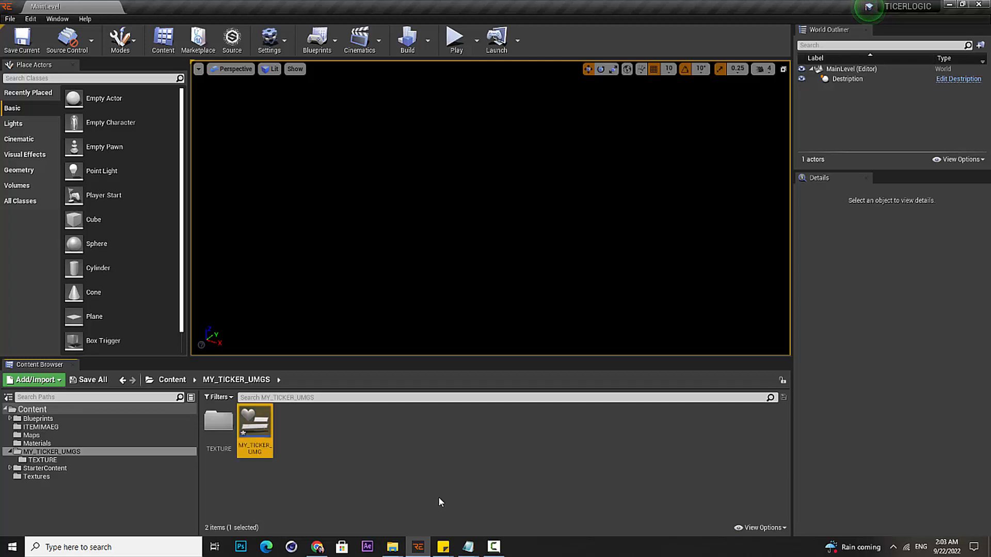
click(88, 380)
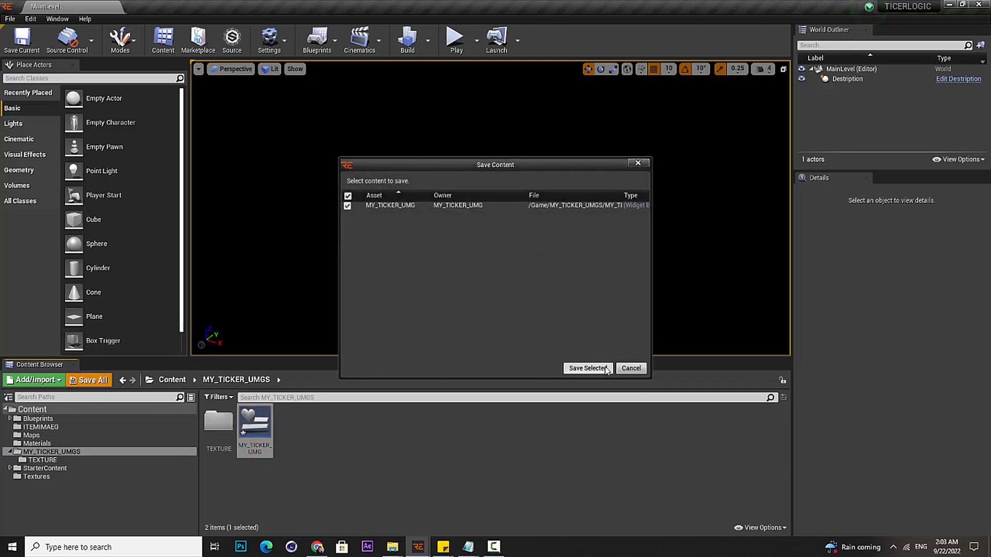
click(588, 370)
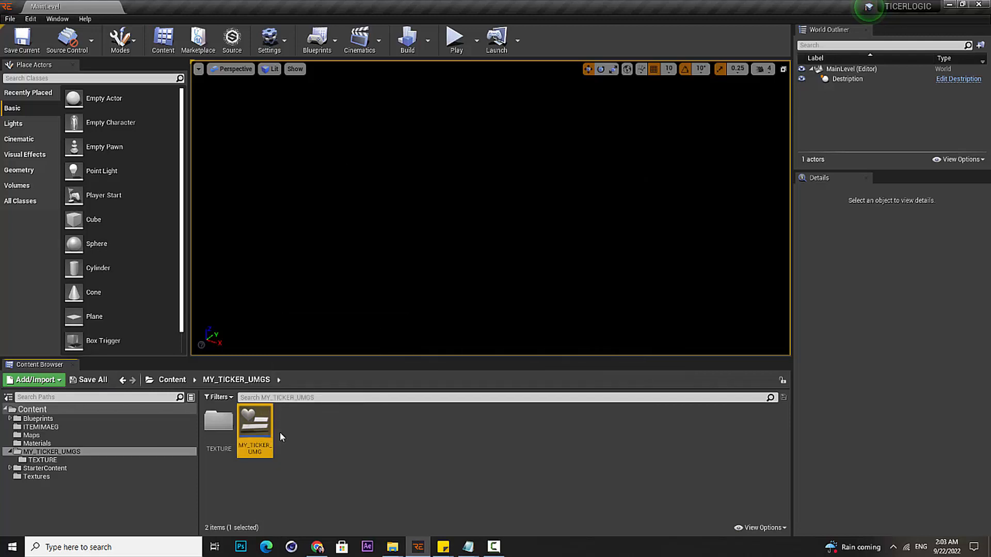
Create a second Widget Blueprint named MY_ITEM_UMG in the same folder and save it
right_click(305, 437)
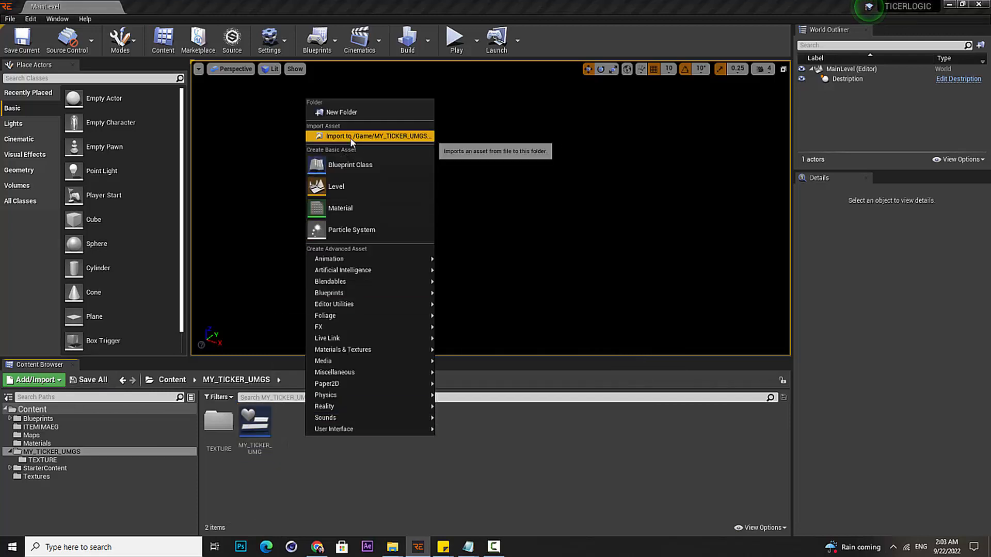
mouse_move(375, 387)
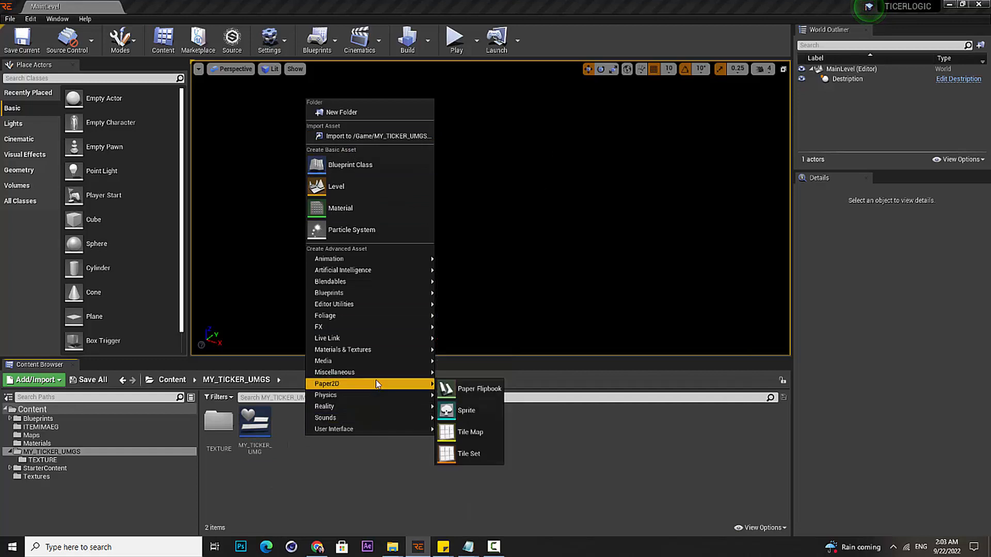
mouse_move(368, 432)
click(485, 498)
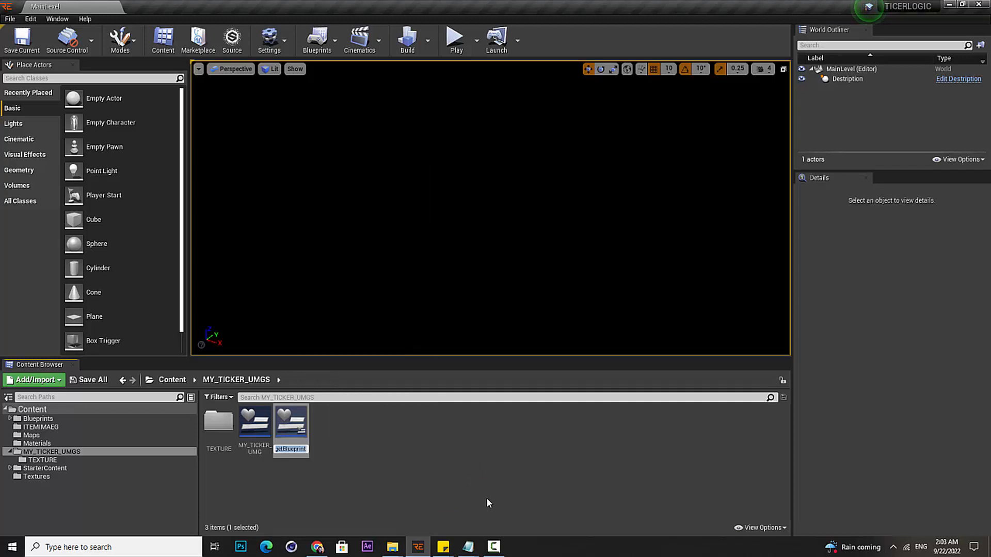
text(I)
key(BackSpace)
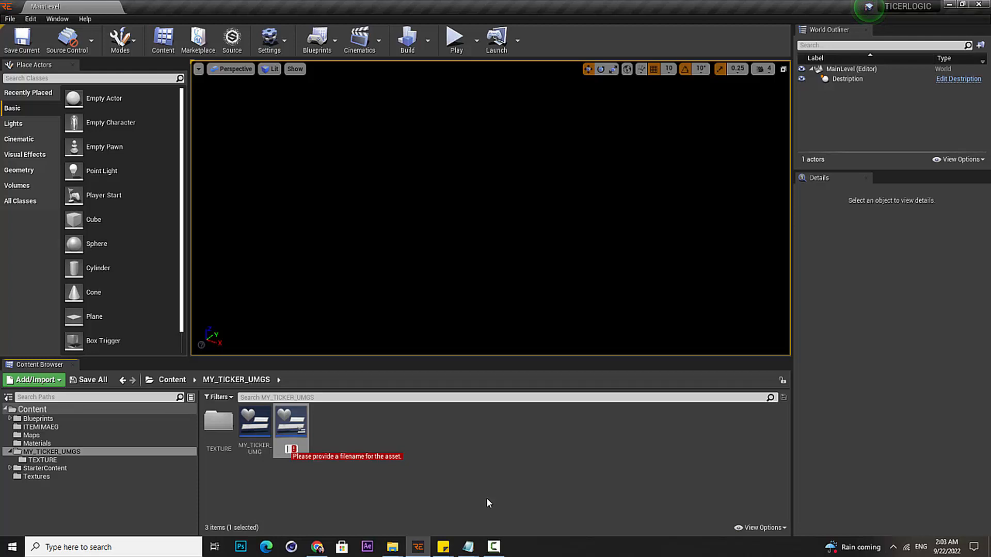
text(CO)
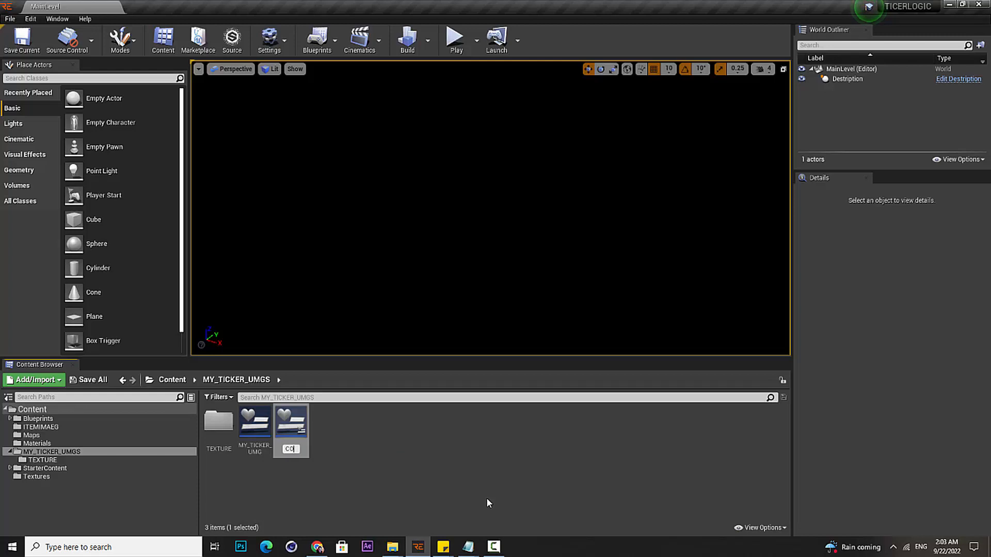
key(BackSpace)
key(BackSpace)
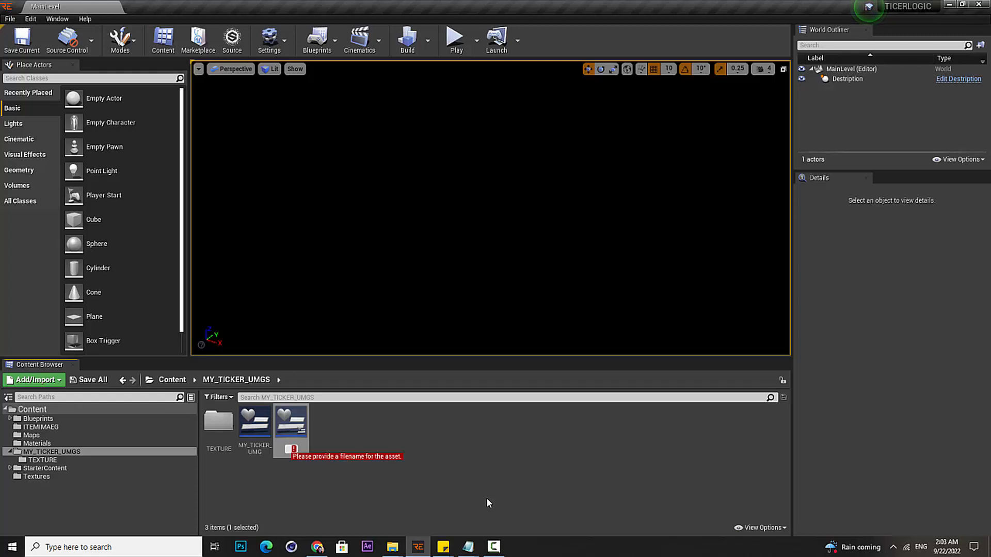
text(MY_ITME)
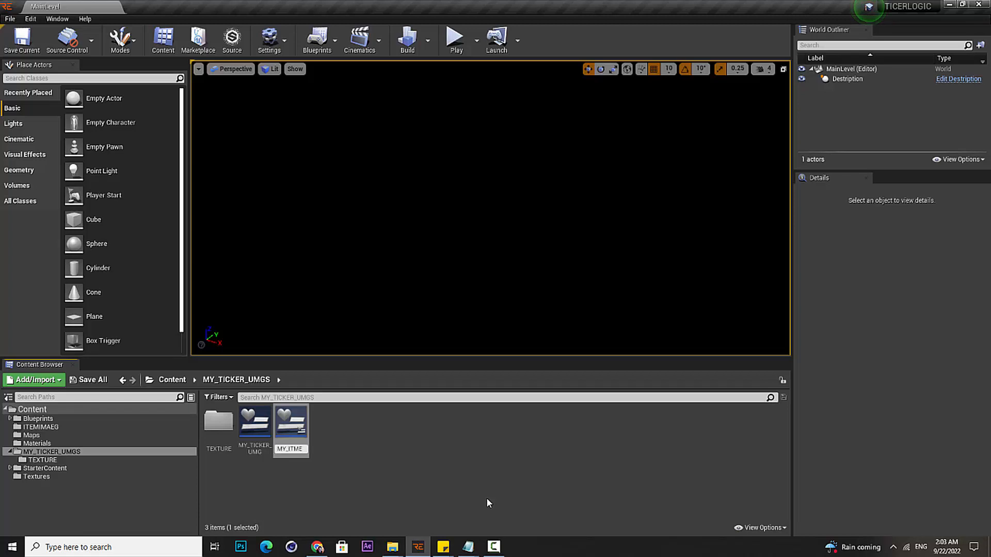
key(BackSpace)
key(BackSpace)
text(EM_UMG)
key(Return)
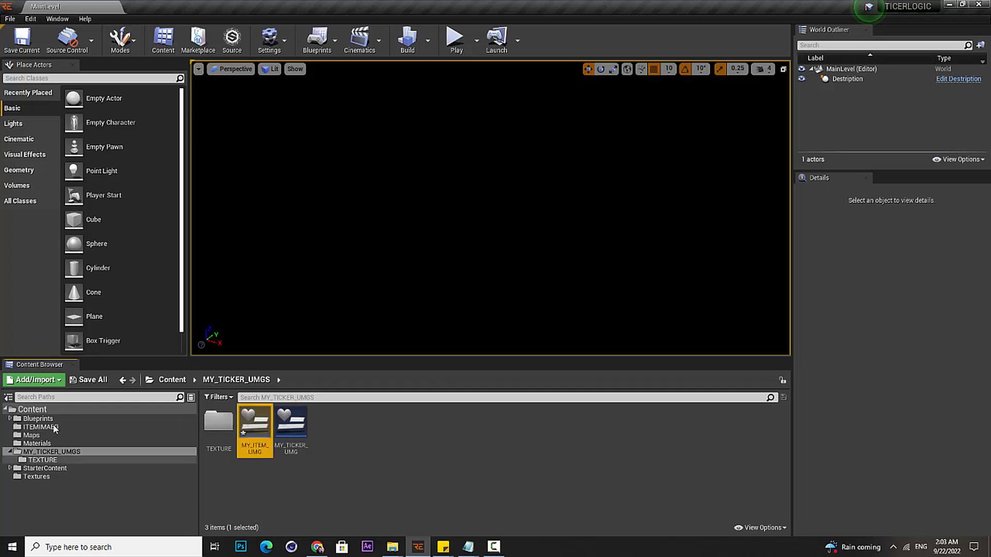
click(89, 379)
click(589, 367)
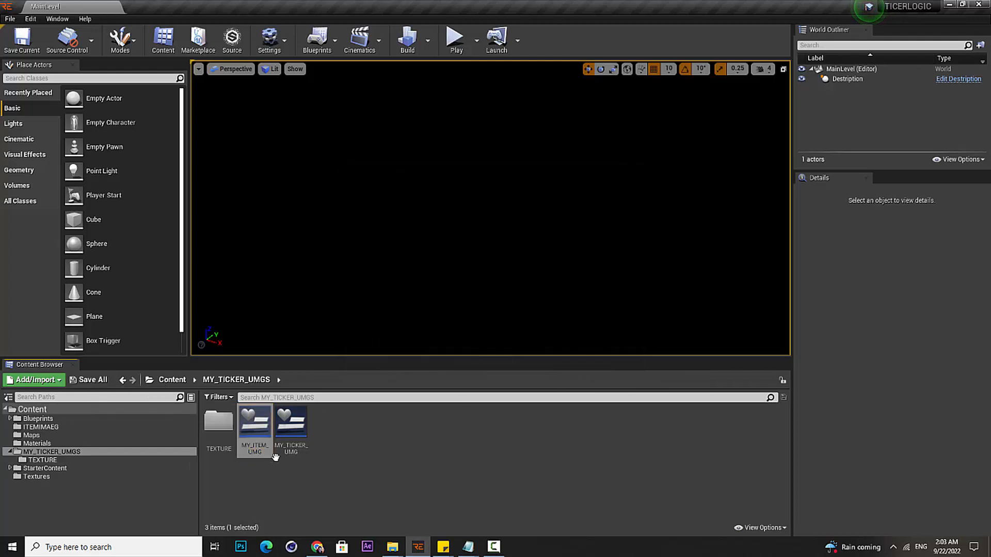
click(291, 481)
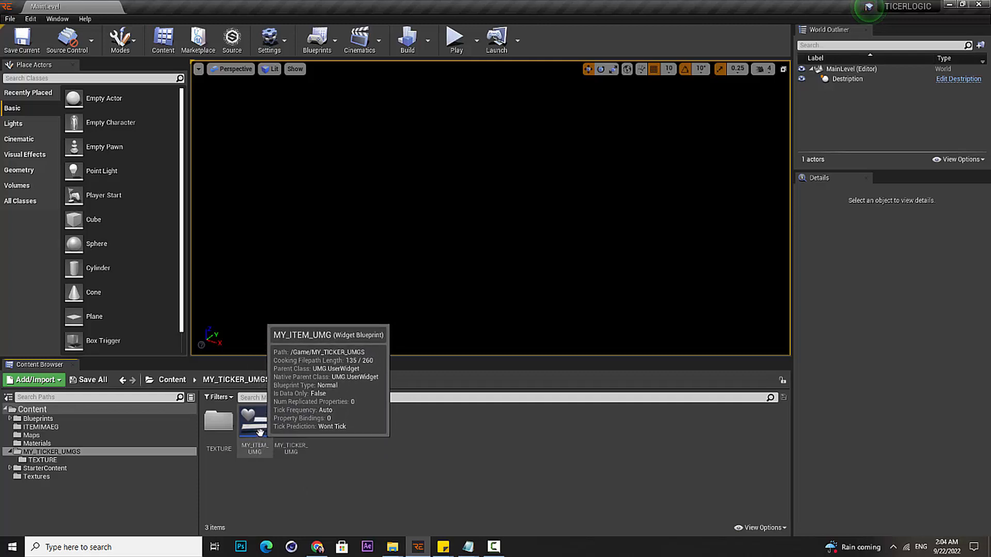
Open the MY_TICKER_UMG widget in a maximized Designer window with its whole canvas in view
click(300, 432)
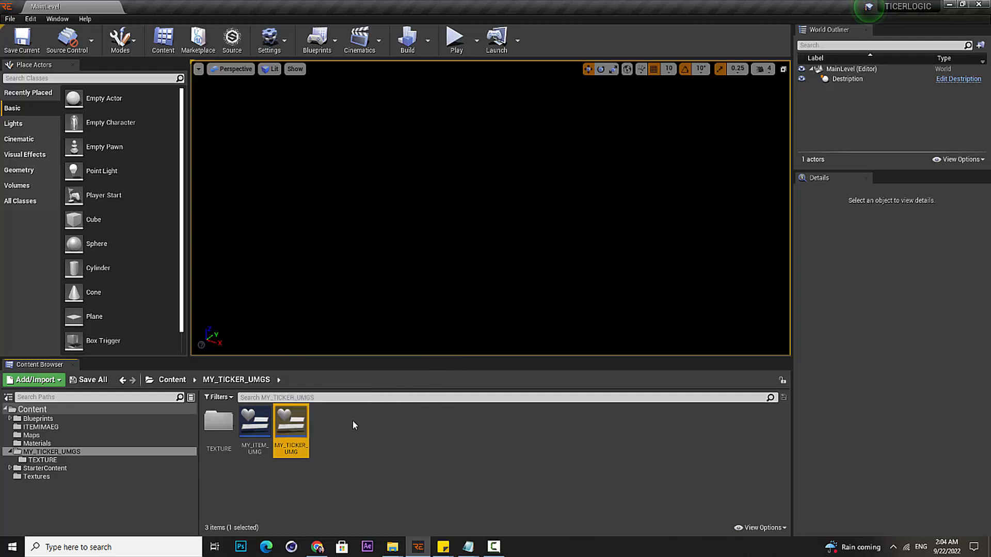
double_click(287, 424)
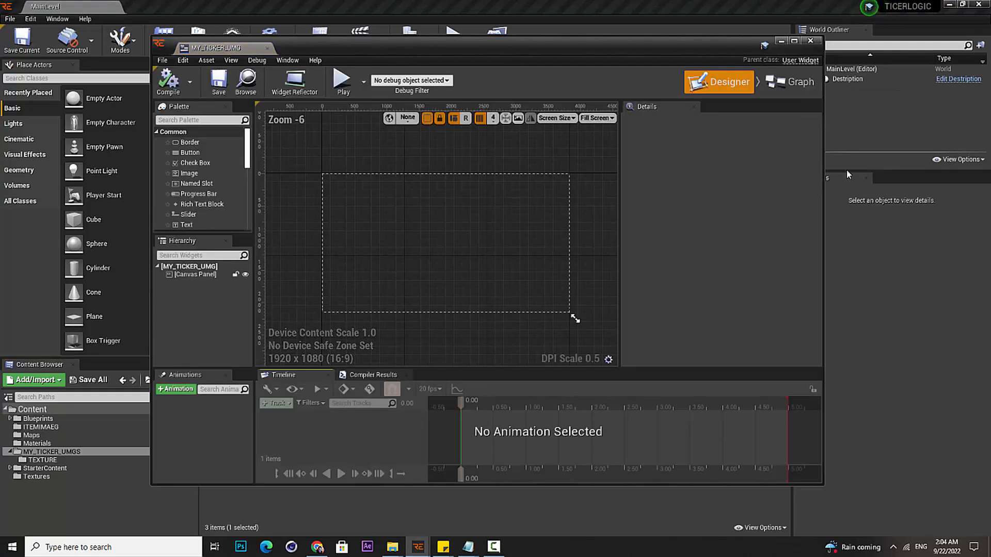
click(794, 40)
right_drag(455, 289, 587, 305)
scroll(563, 316, up, 4)
scroll(537, 299, down, 2)
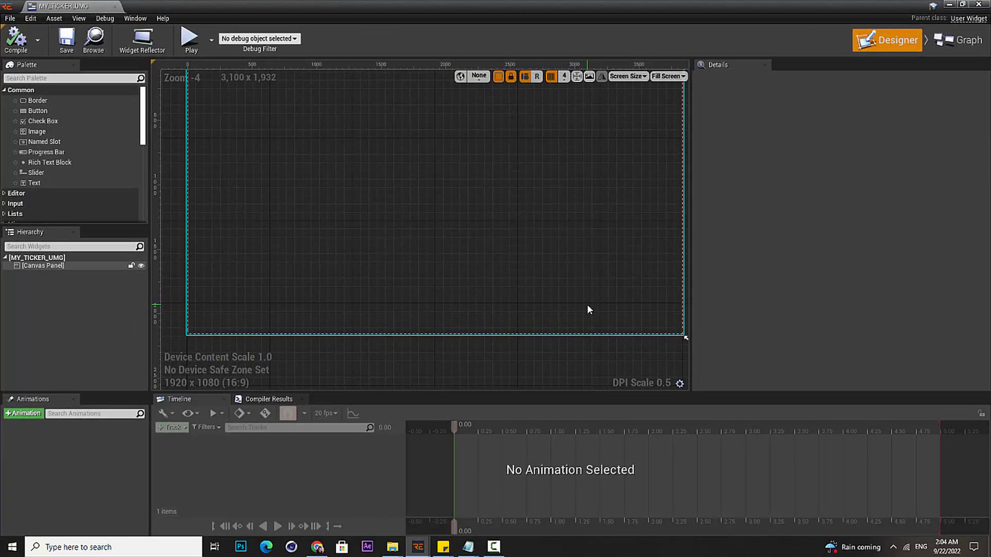
scroll(587, 304, down, 1)
Try to rename the root Canvas Panel in the MY_TICKER_UMG widget hierarchy
click(42, 266)
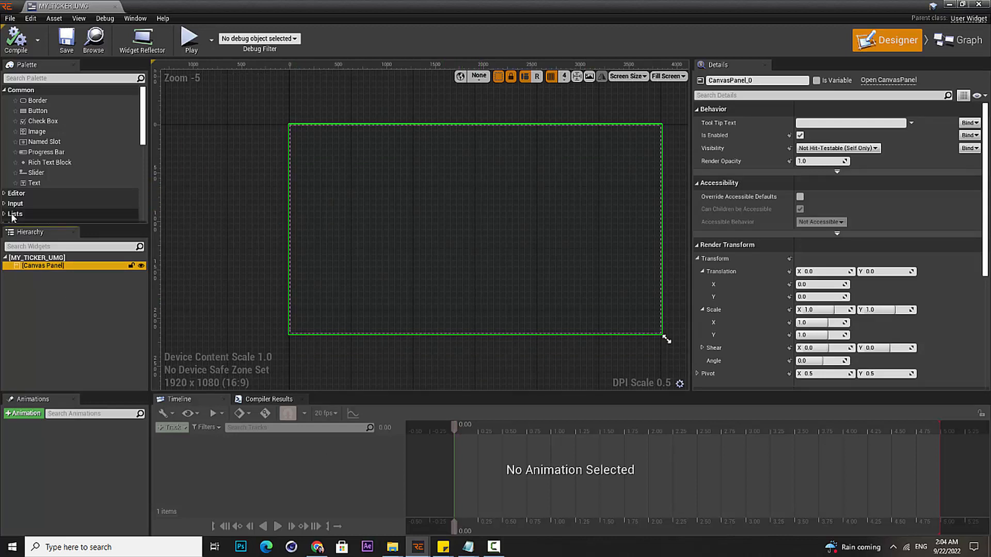
right_click(50, 265)
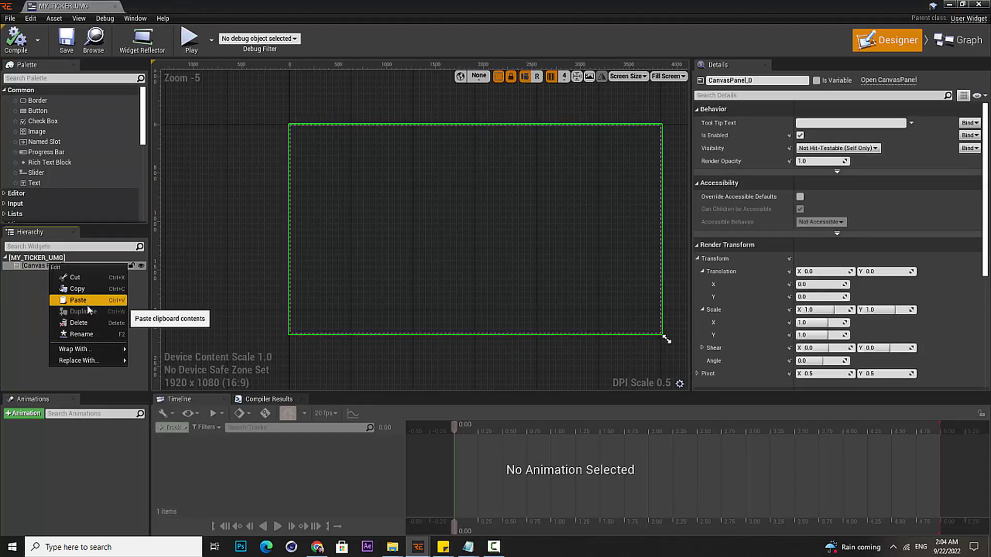
click(92, 334)
key(Return)
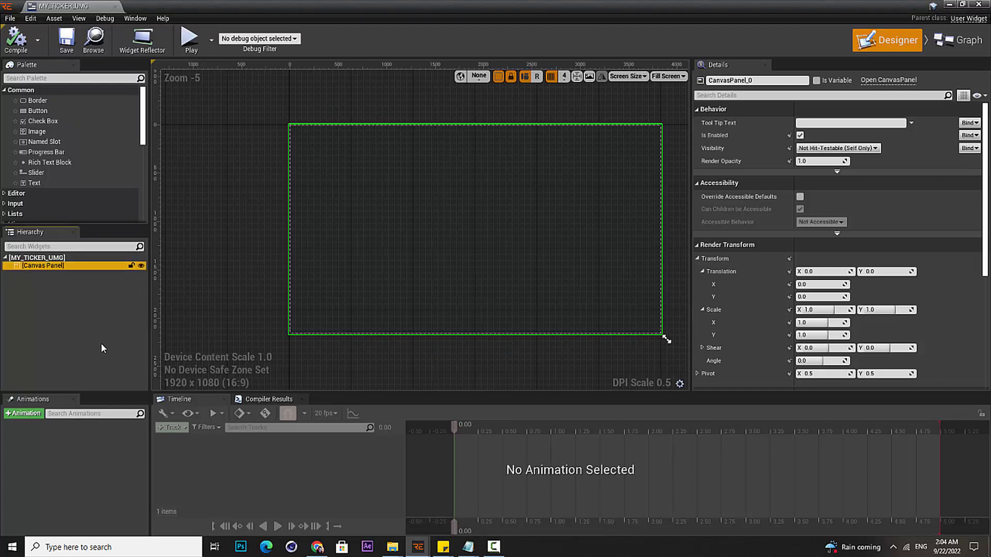
Rename the root Canvas Panel in the MY_TICKER_UMG hierarchy to Screen
right_click(54, 265)
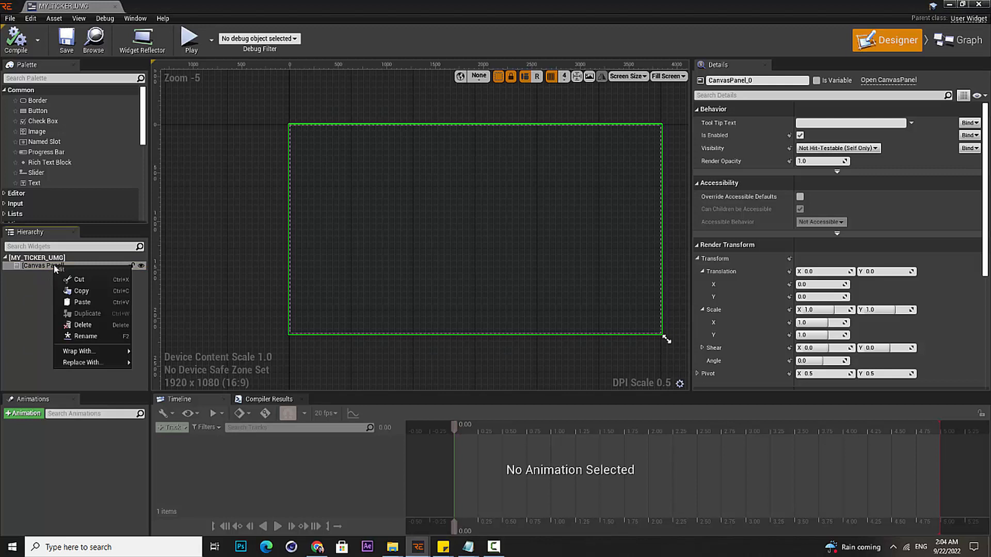
click(77, 334)
text(C)
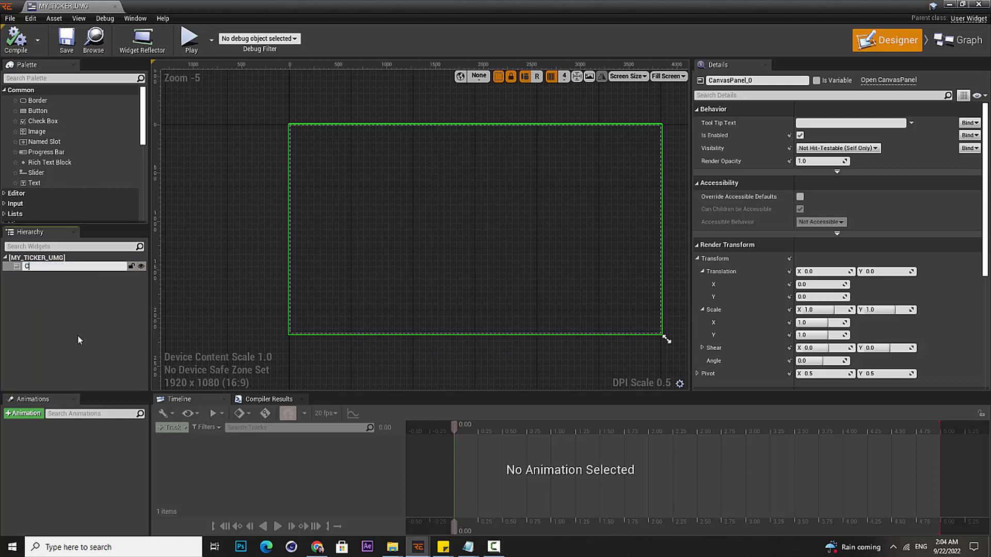
text(creen)
key(Return)
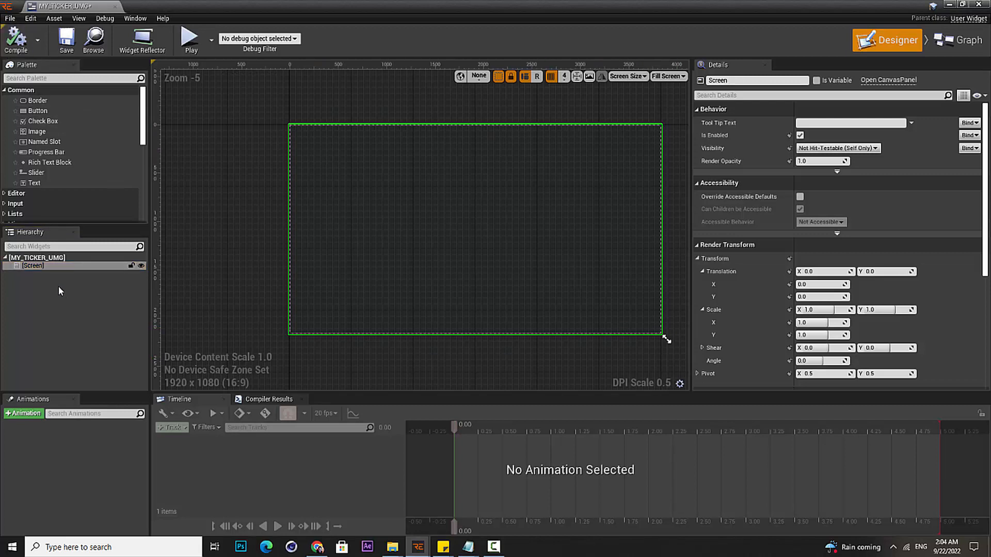
click(36, 272)
click(36, 268)
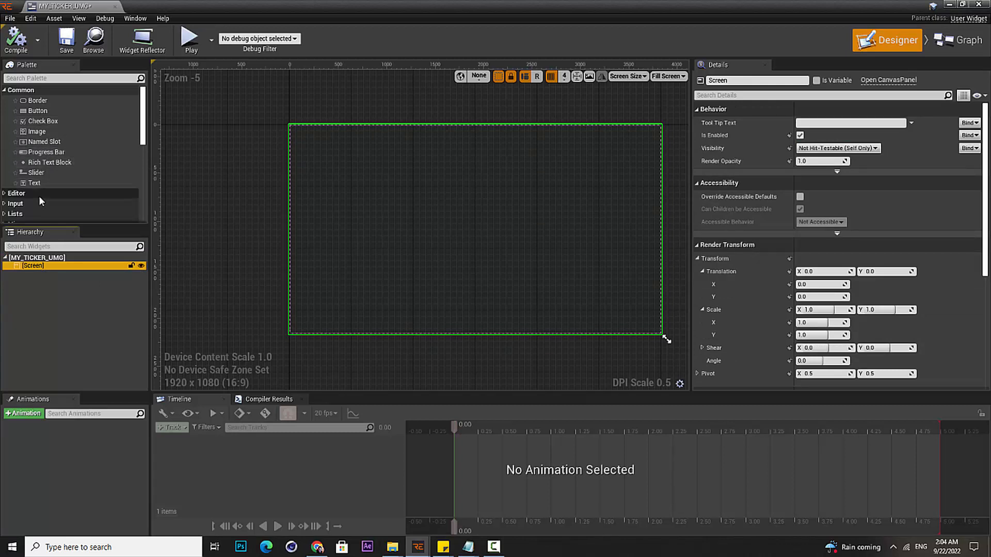
click(47, 259)
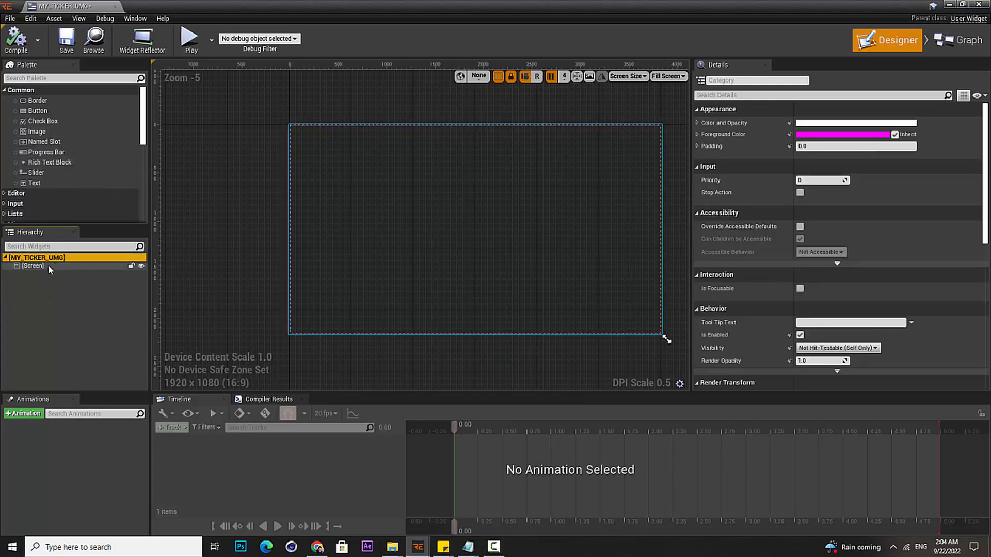
click(48, 266)
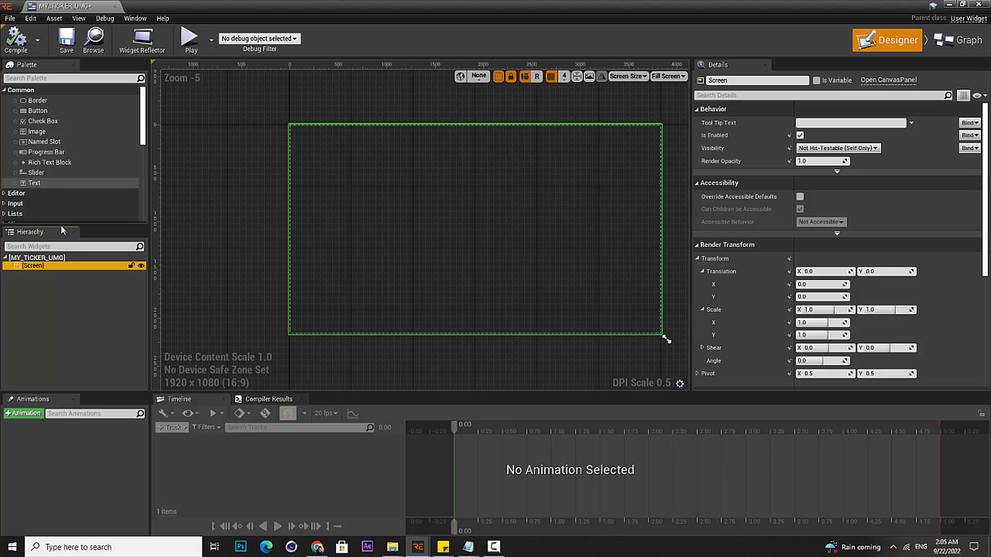
click(47, 284)
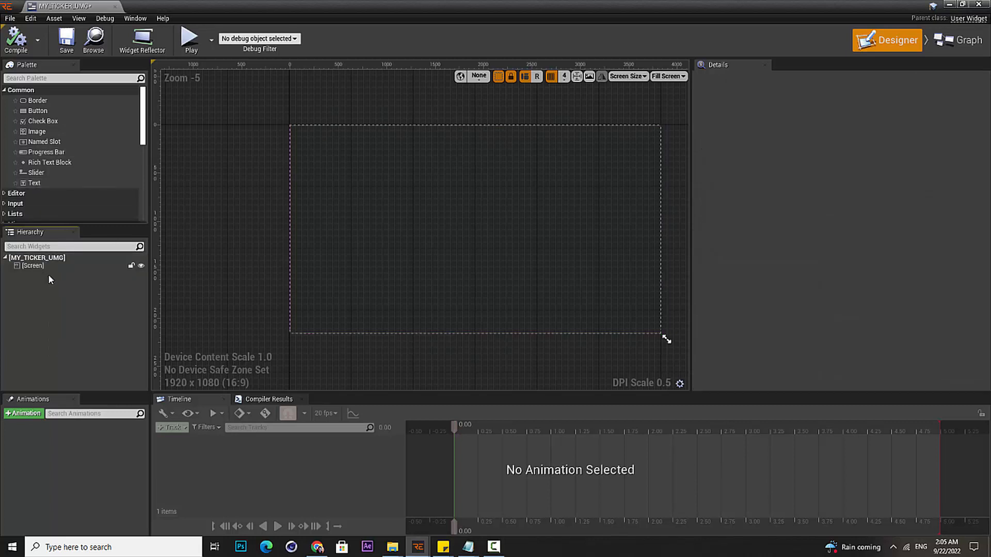
click(49, 269)
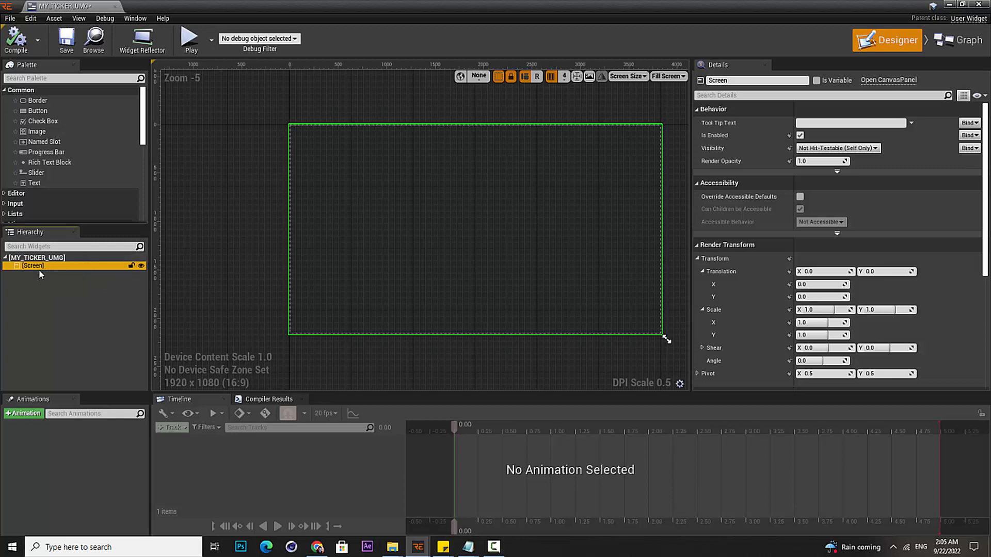
click(45, 258)
click(46, 267)
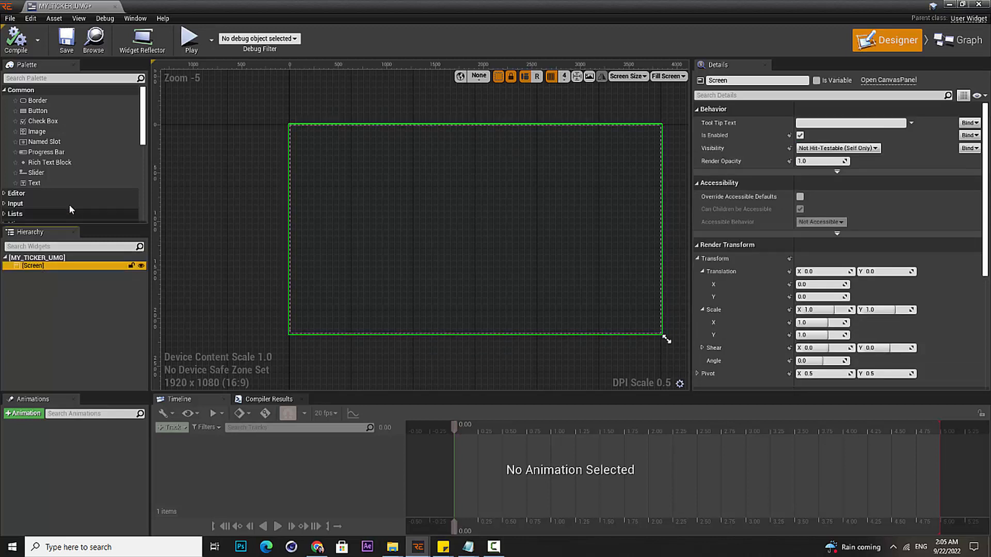
Add an Image widget as a child of the Screen panel and name it BG_ONE
click(38, 133)
drag(38, 136, 39, 267)
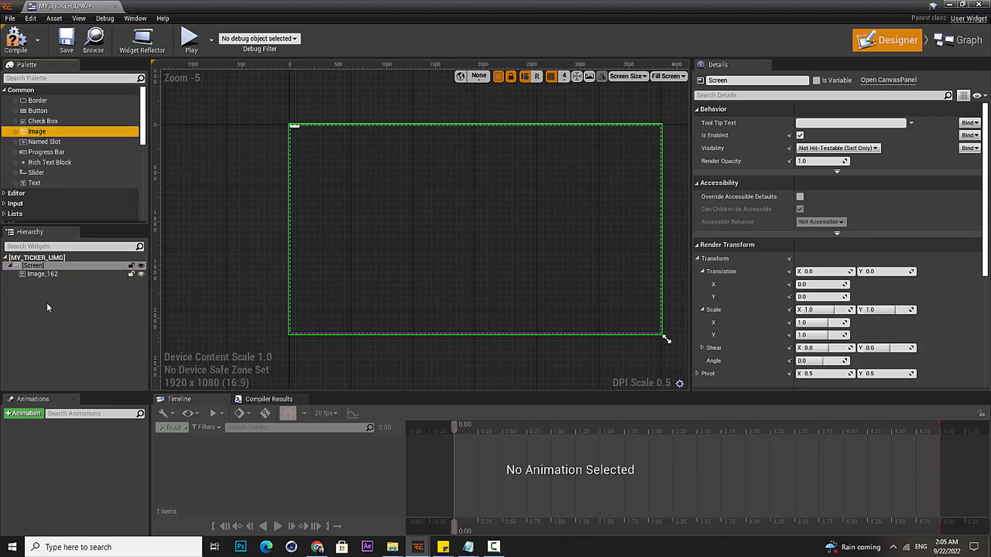
click(49, 274)
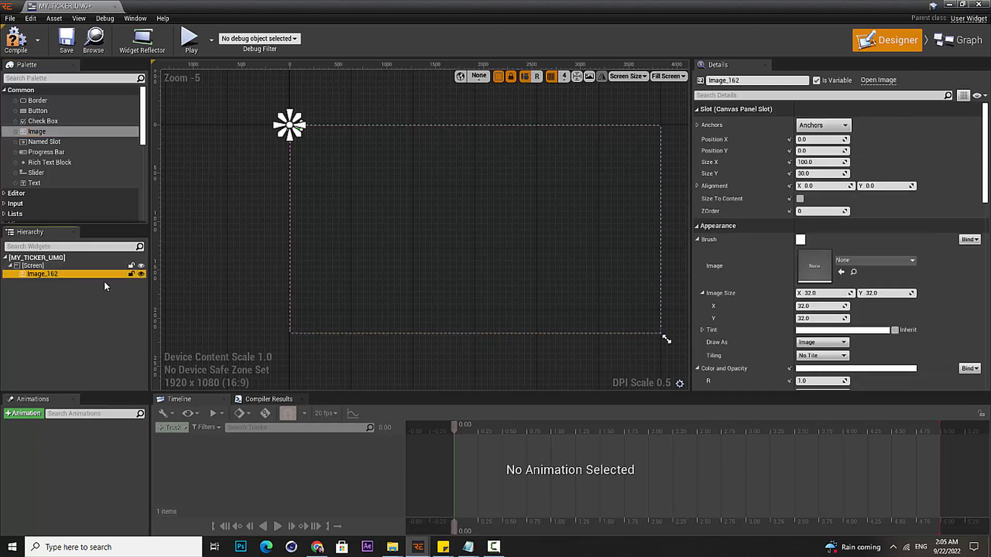
click(761, 81)
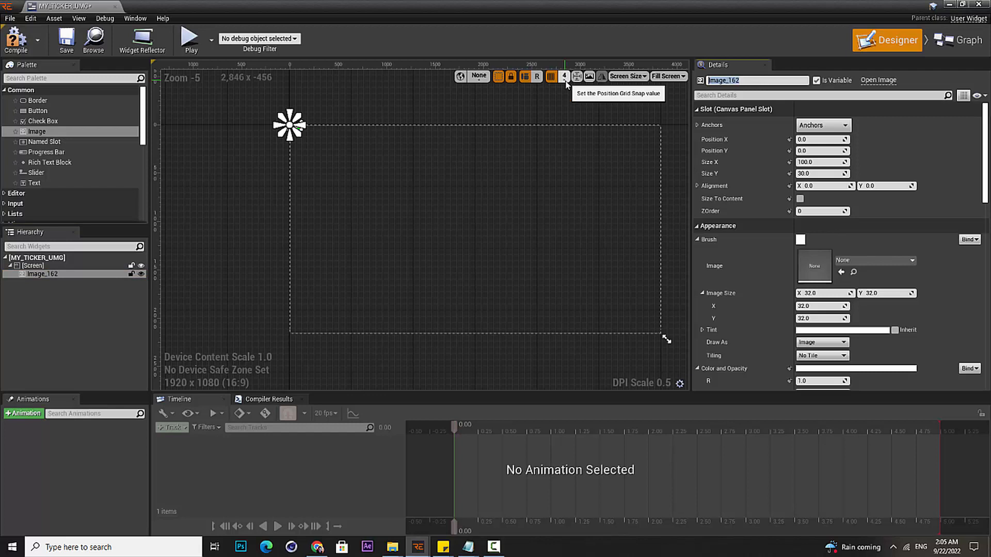
text(B)
key(BackSpace)
text(G_ONE)
key(Return)
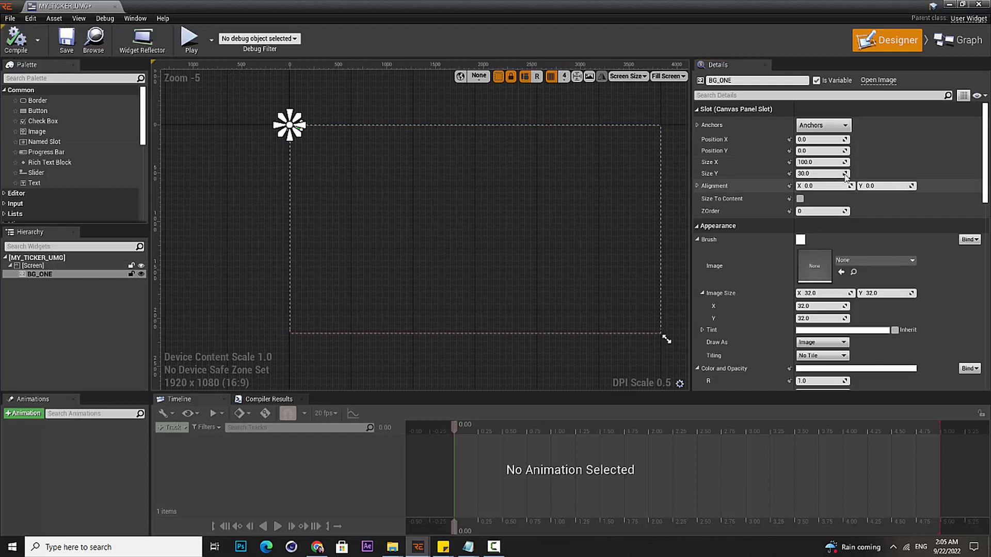
Anchor BG_ONE to the canvas's bottom-right corner and reset its X and Y position to 0
click(823, 125)
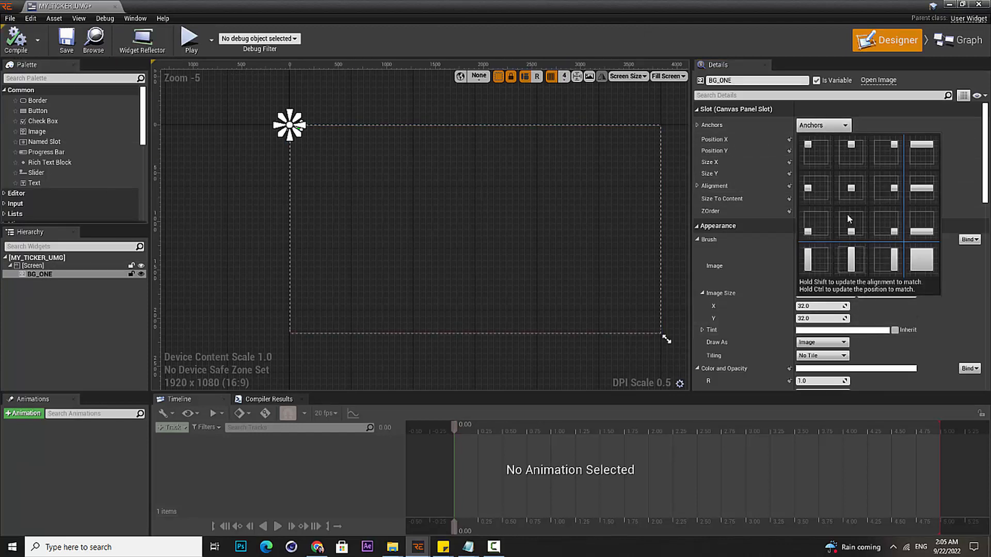
ctrl+click(851, 226)
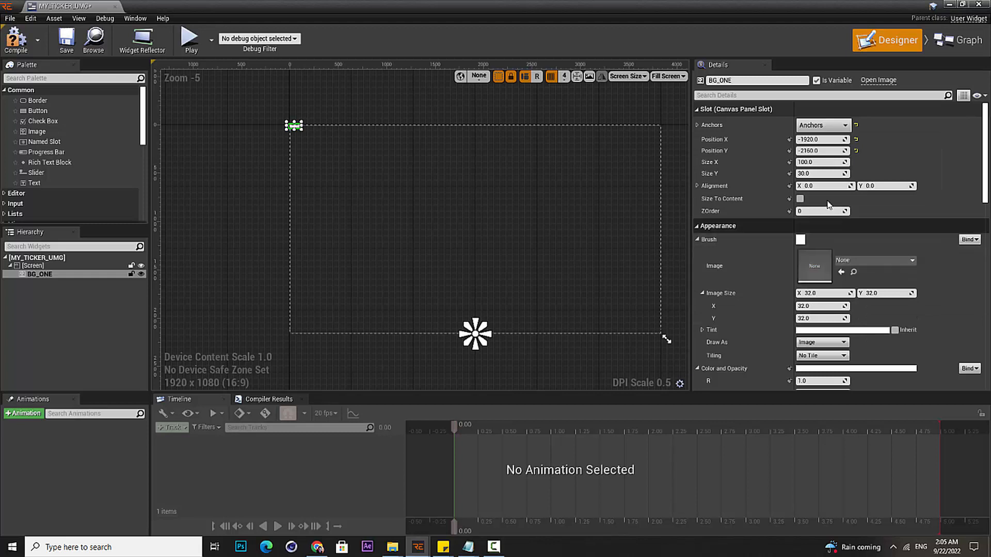
click(824, 125)
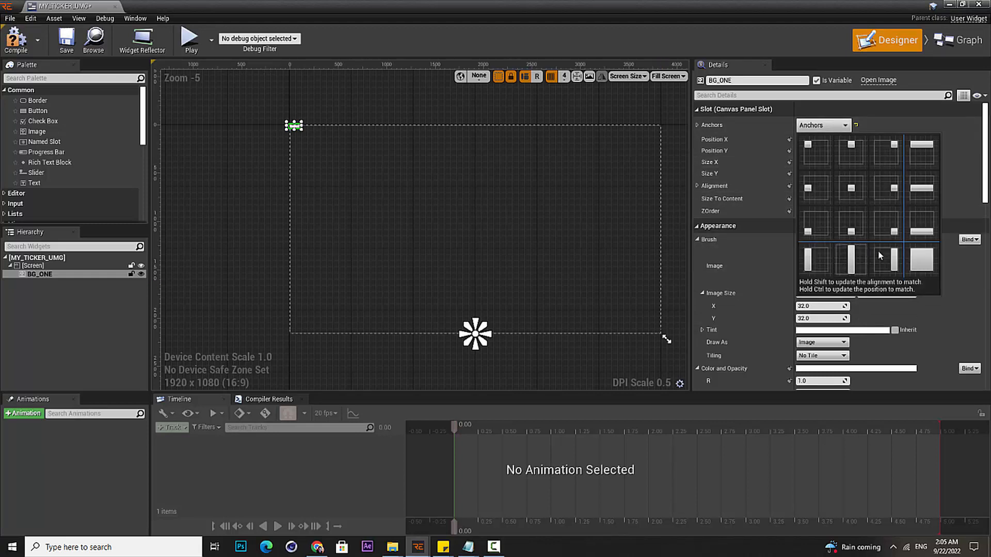
ctrl+click(887, 225)
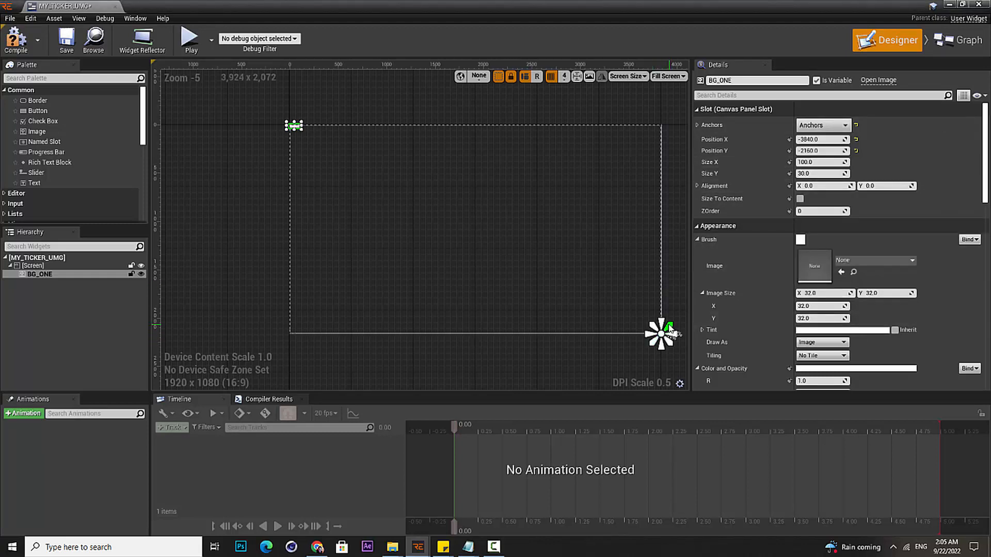
click(856, 151)
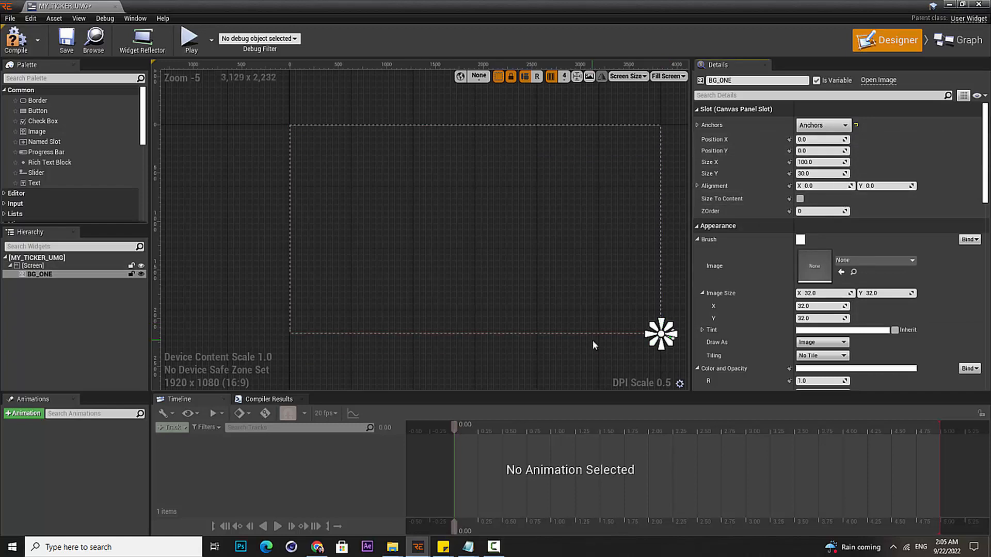
Split BG_ONE's anchors vertically on the canvas's right edge, the upper about 10% above the bottom edge and the lower slightly above it
scroll(592, 340, up, 3)
scroll(594, 259, up, 4)
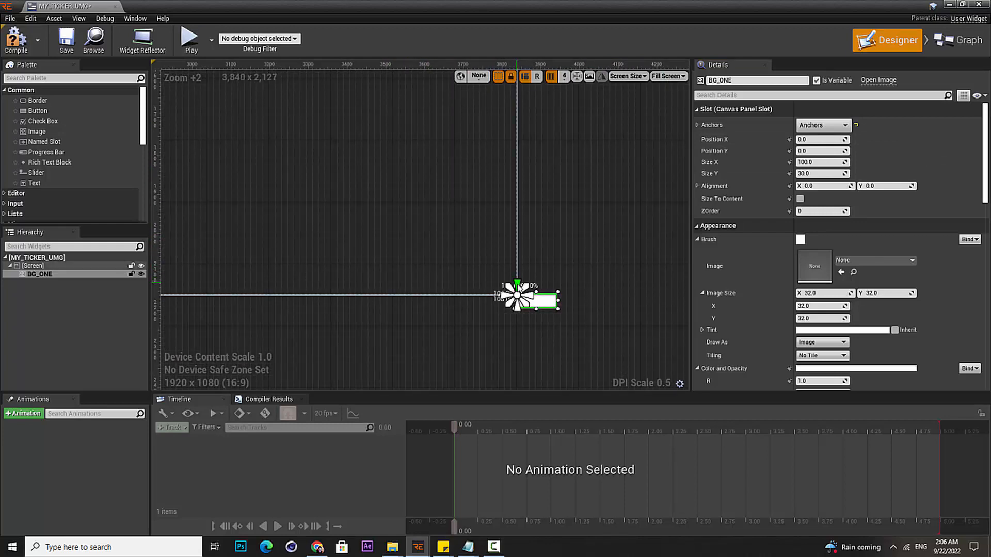
drag(517, 288, 503, 251)
scroll(454, 243, down, 3)
right_drag(454, 243, 561, 216)
scroll(615, 197, down, 2)
scroll(568, 220, down, 4)
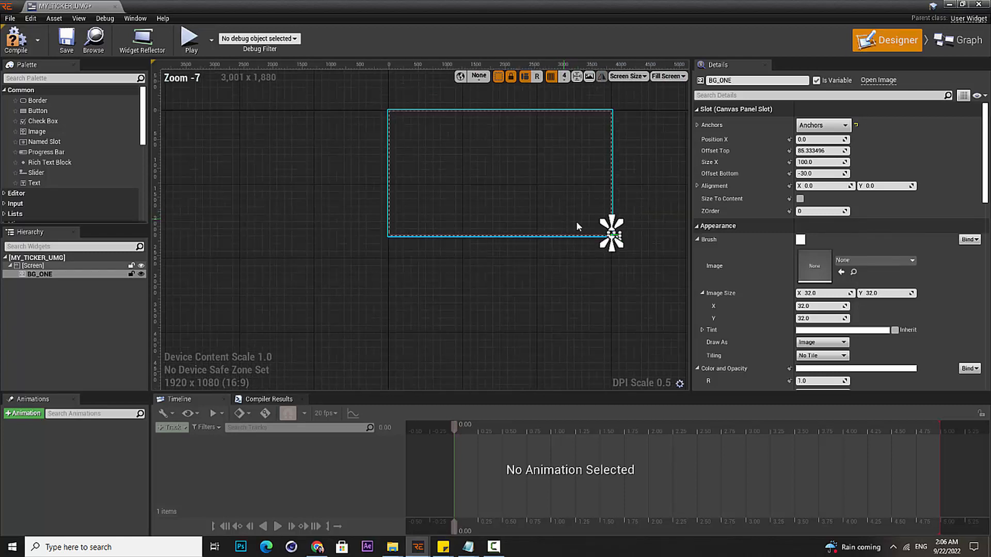
scroll(585, 223, up, 2)
drag(629, 236, 631, 218)
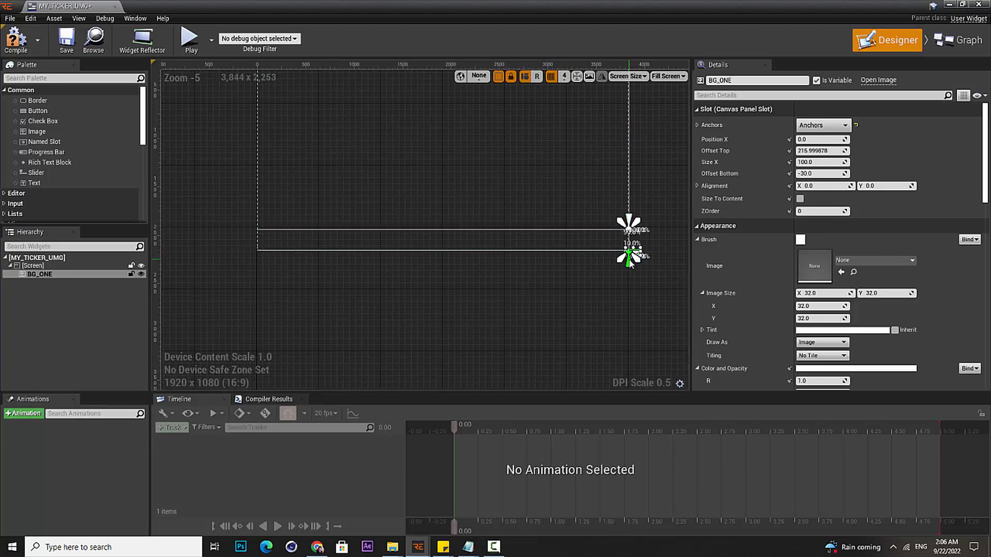
drag(630, 262, 632, 257)
Extend BG_ONE's anchors towards the canvas's left side so they span about 83.3% of its width
scroll(625, 267, up, 1)
right_drag(624, 266, 562, 186)
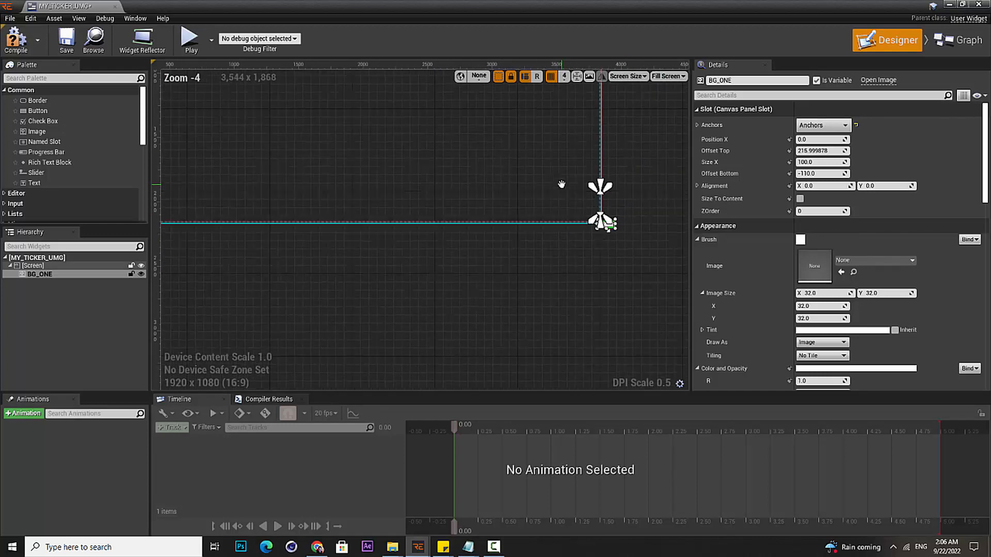
scroll(616, 243, up, 3)
right_drag(611, 238, 663, 213)
scroll(575, 212, down, 1)
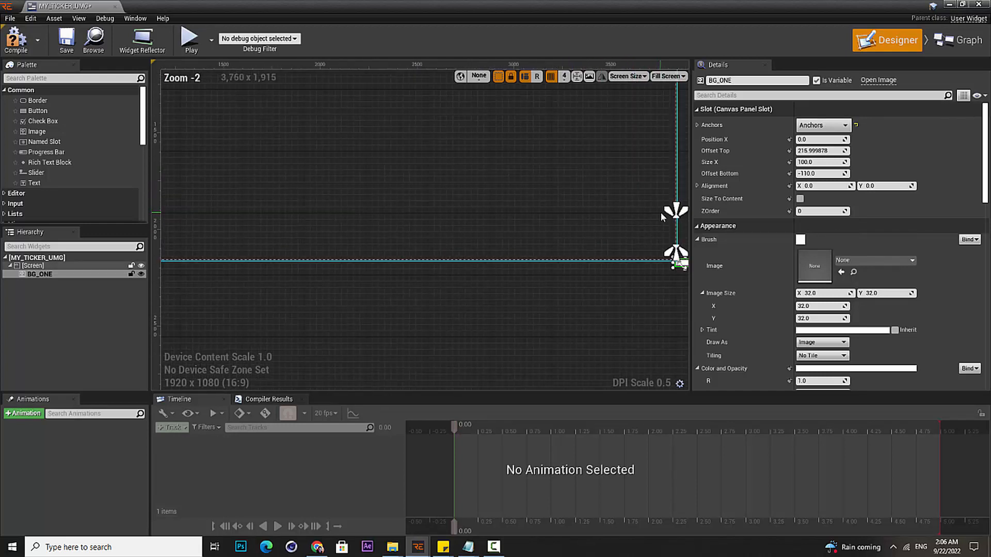
drag(668, 213, 155, 237)
right_drag(246, 242, 546, 196)
drag(483, 175, 349, 159)
Check BG_ONE's anchors at both ends and nudge the upper-left anchor slightly lower
scroll(457, 188, down, 3)
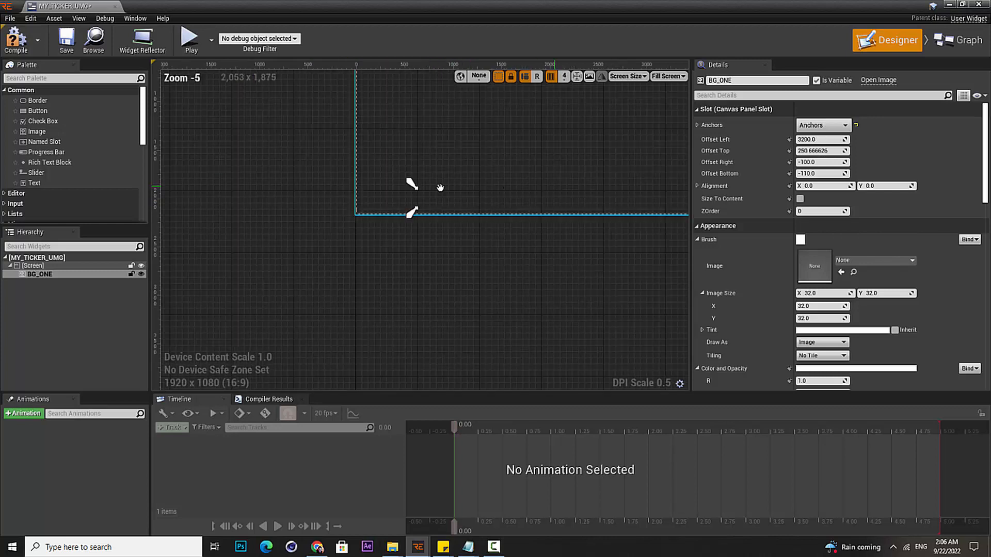
right_drag(441, 189, 249, 189)
scroll(553, 270, up, 1)
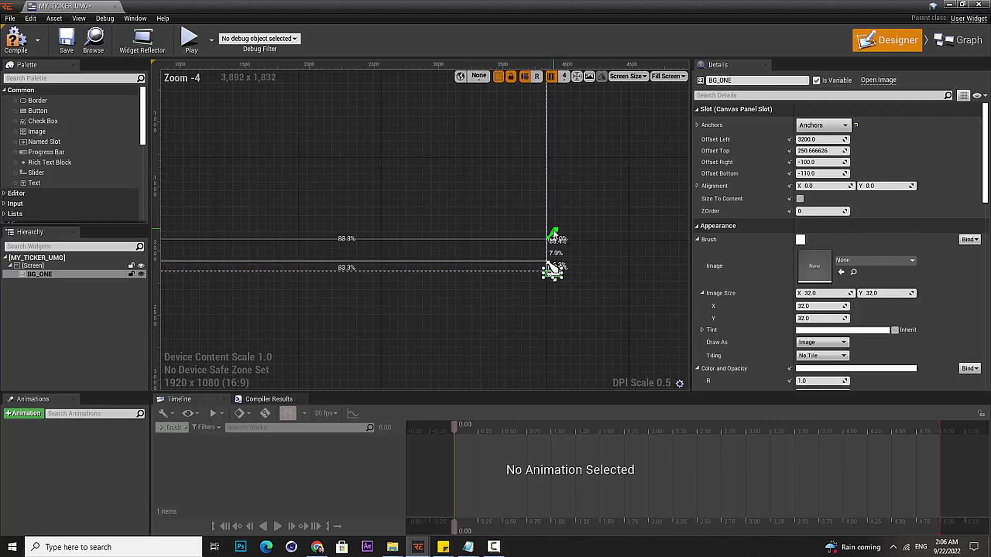
scroll(553, 272, up, 3)
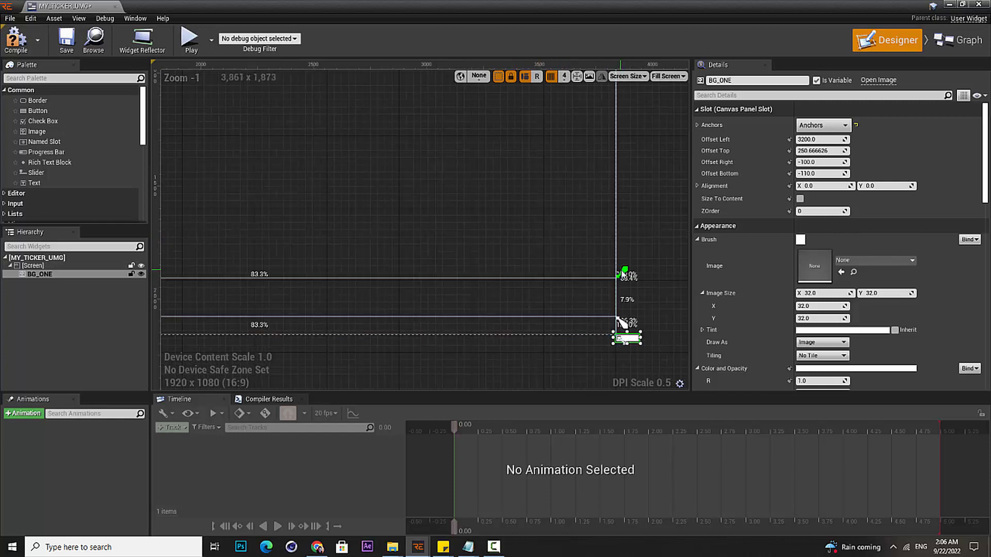
scroll(387, 292, down, 3)
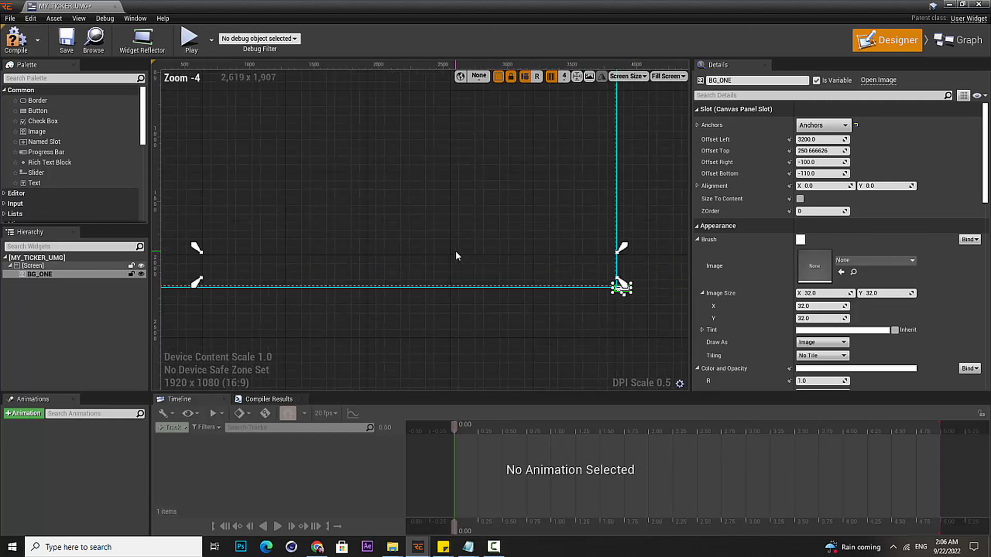
right_drag(458, 255, 425, 247)
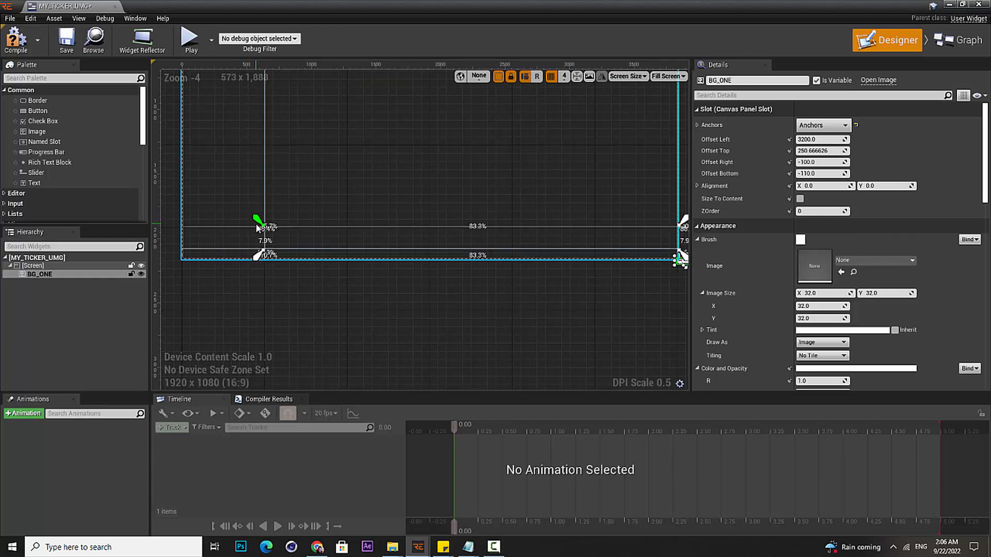
mouse_move(256, 223)
mouse_down()
mouse_move(258, 206)
mouse_move(259, 220)
mouse_up()
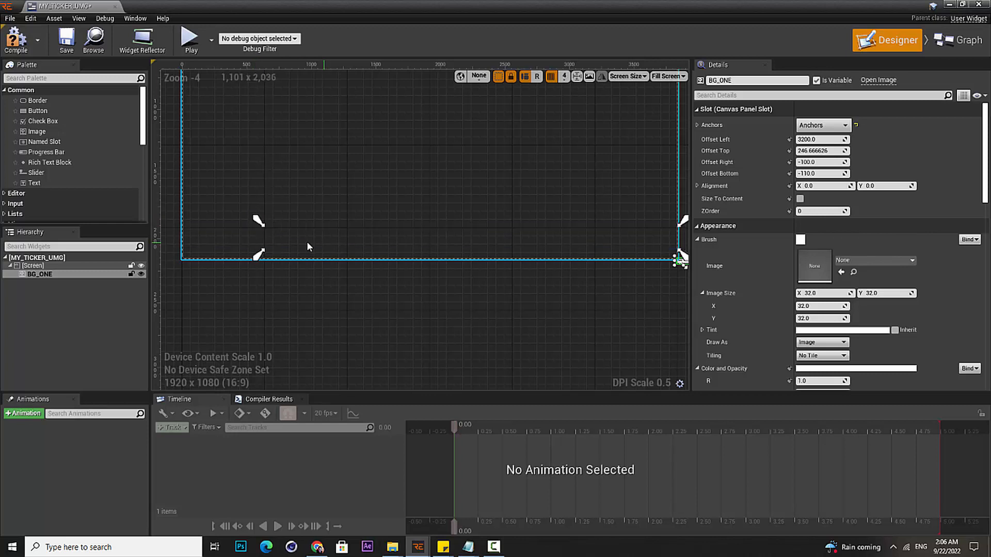
Set BG_ONE's left, top, right and bottom offsets to 0 so the image fills its anchored area
click(835, 151)
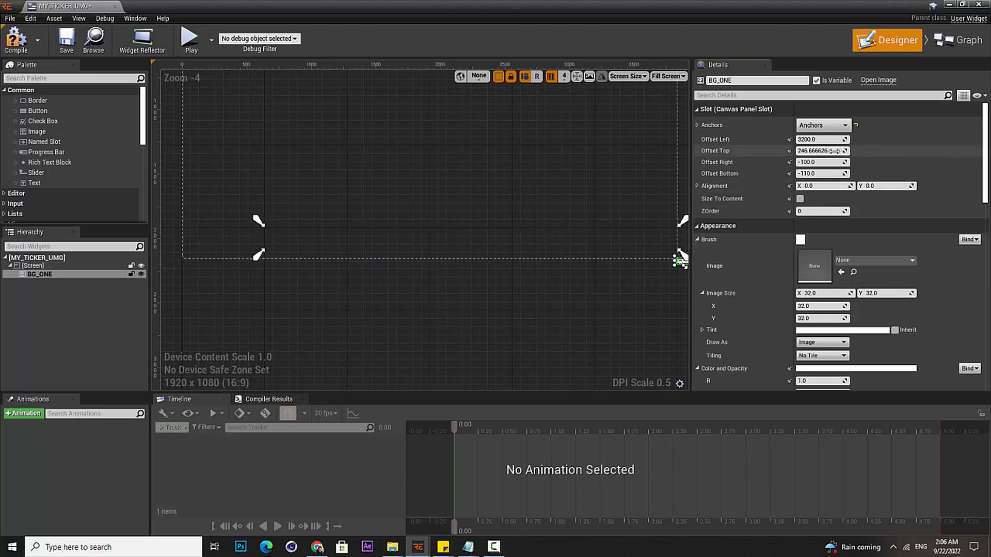
text(0)
key(Return)
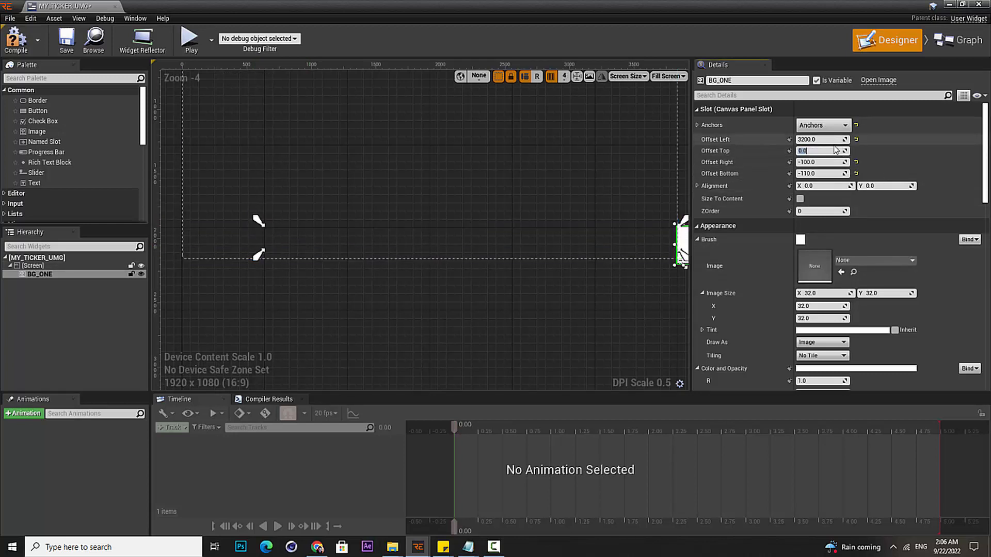
text(0)
key(Return)
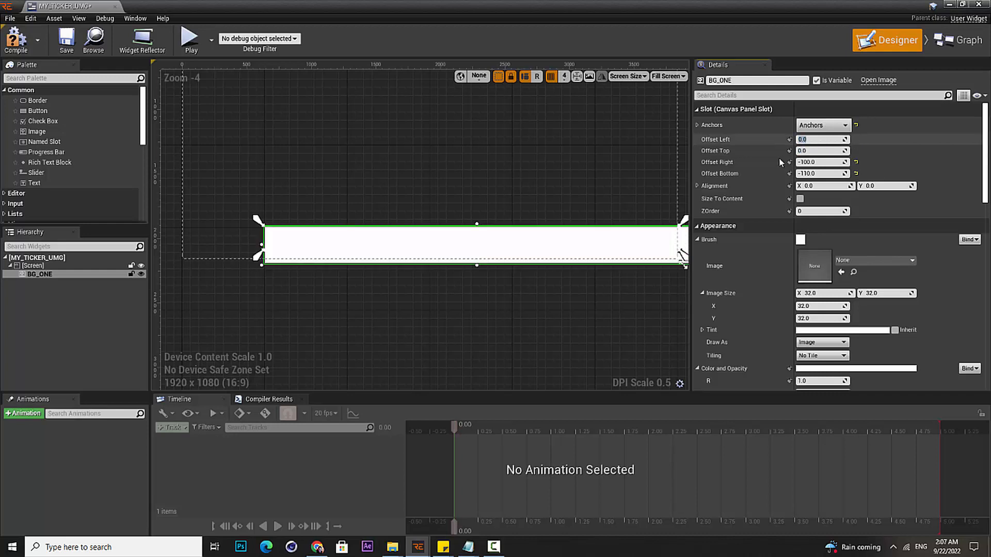
right_drag(571, 217, 464, 210)
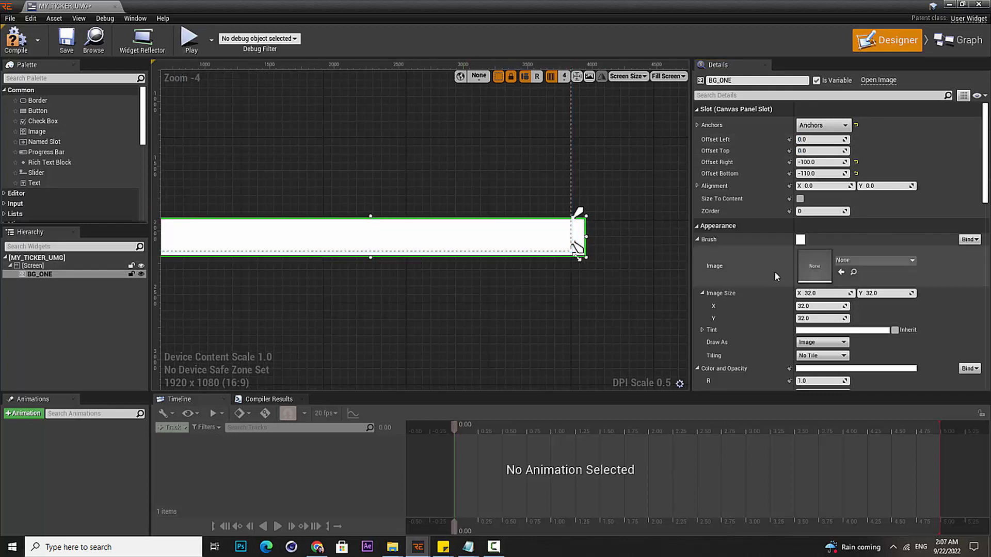
click(830, 165)
text(0)
key(Return)
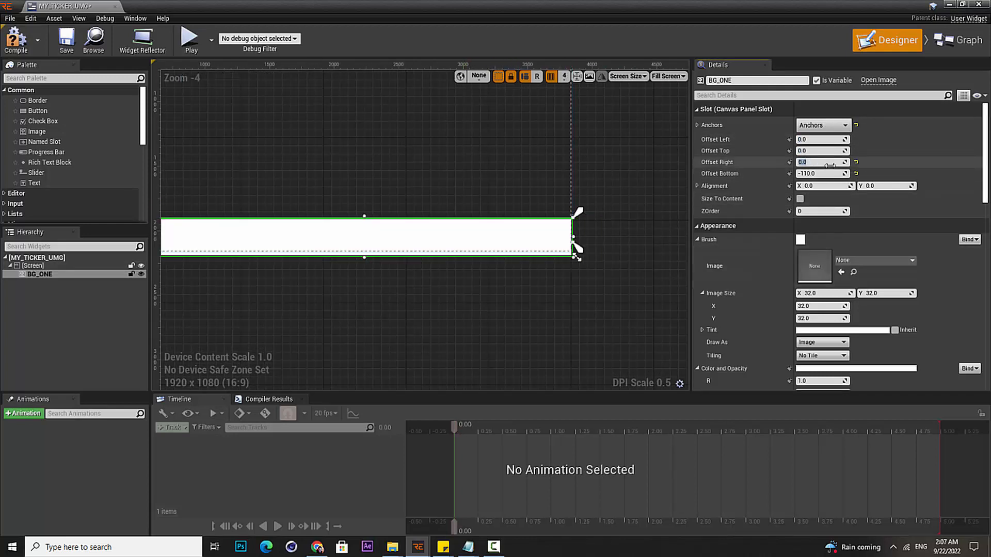
text(0)
key(Return)
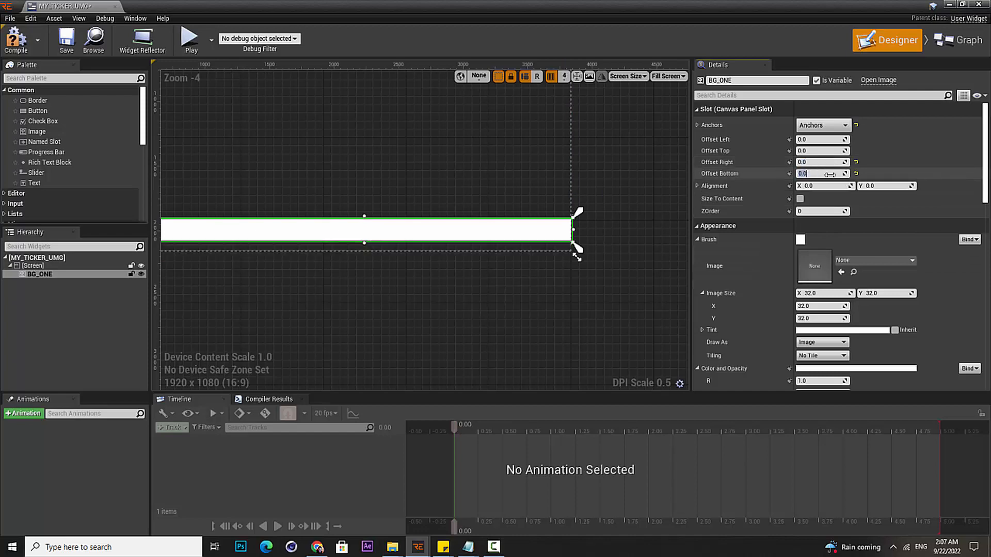
Pull BG_ONE's right edge slightly inward to meet the canvas's right border, giving a right offset of about 6.67
scroll(428, 221, up, 1)
right_drag(428, 221, 513, 233)
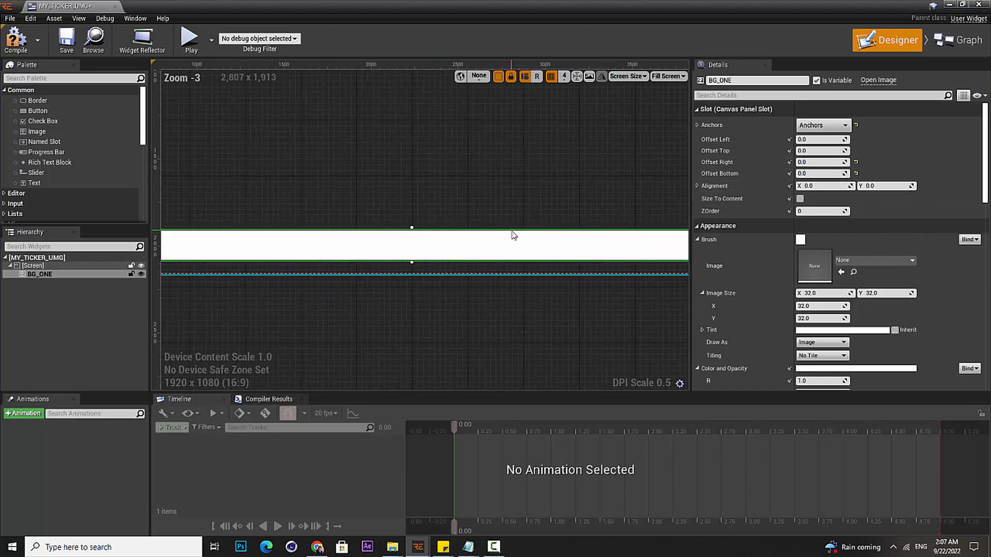
scroll(498, 247, down, 2)
scroll(454, 243, up, 7)
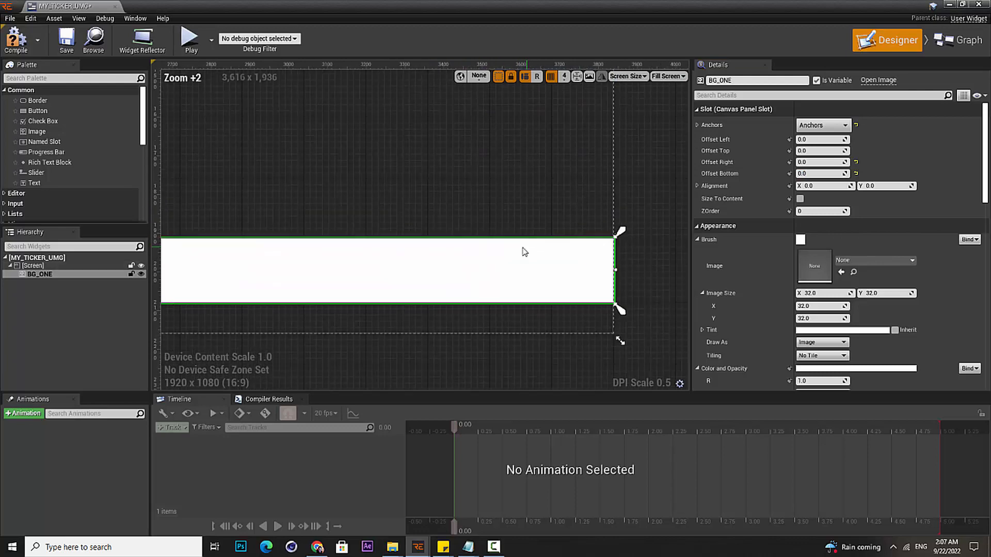
mouse_move(616, 269)
mouse_down()
mouse_move(580, 269)
mouse_move(613, 271)
mouse_up()
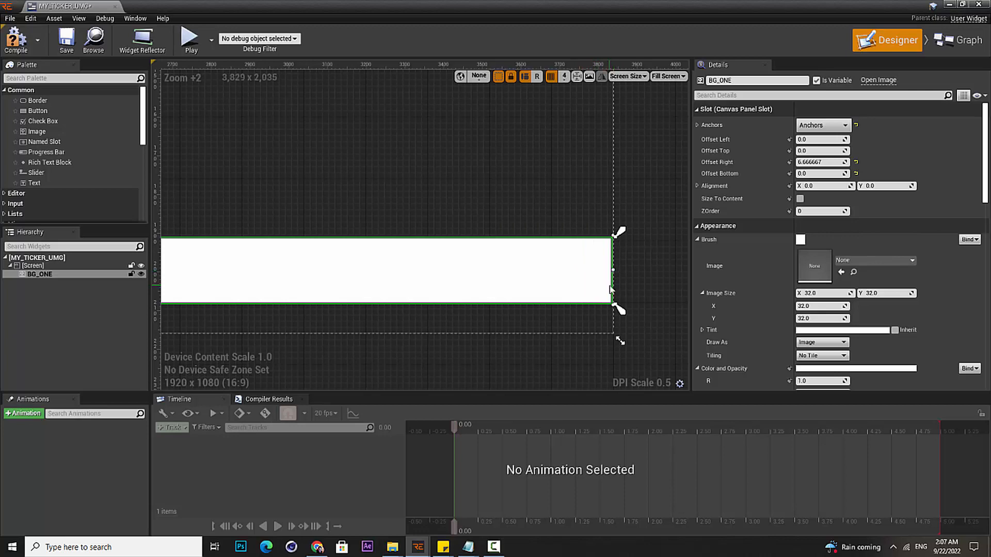
scroll(586, 290, down, 5)
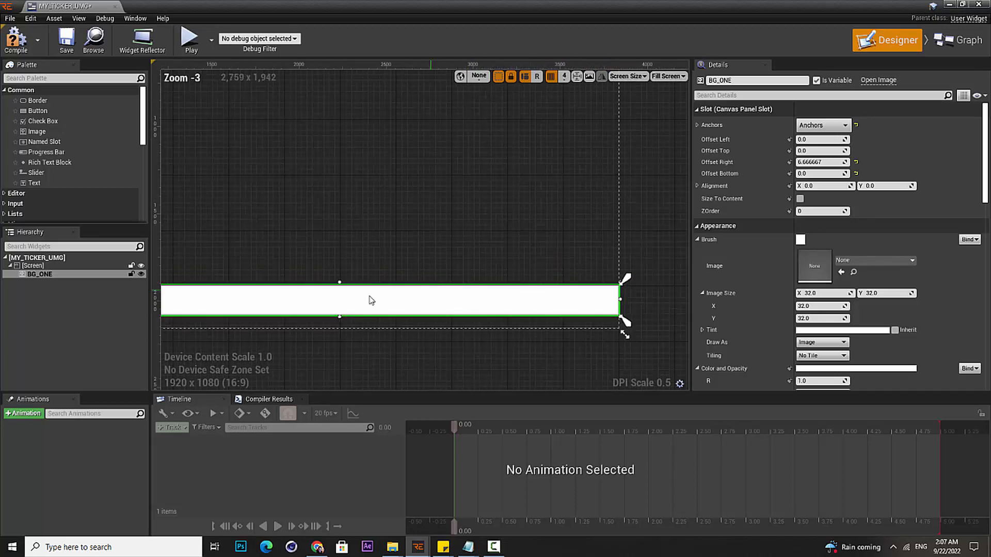
Compile the widget and check BG_ONE's placement along its full width on the canvas
right_drag(371, 301, 539, 246)
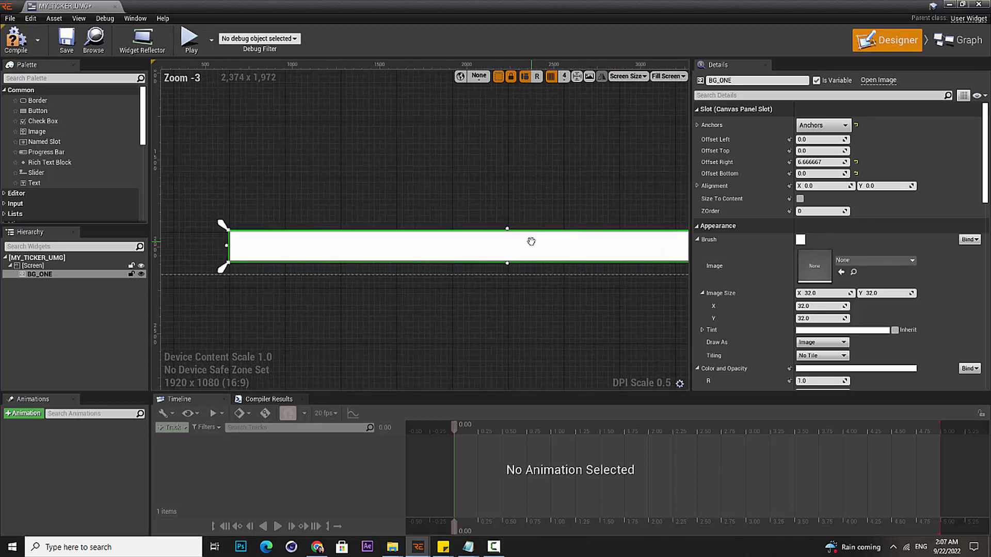
click(44, 266)
click(45, 273)
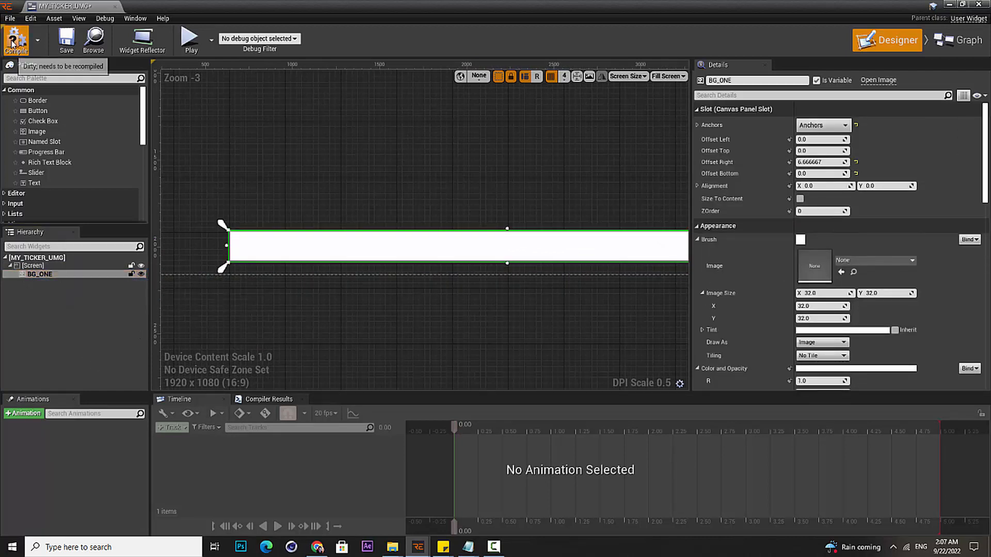
right_drag(514, 216, 491, 199)
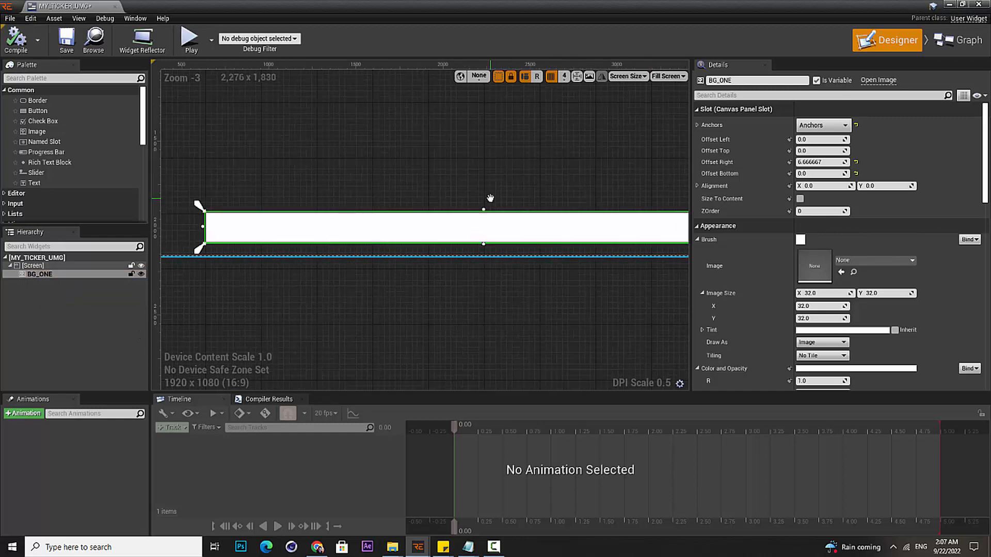
right_drag(454, 239, 428, 238)
scroll(360, 247, down, 1)
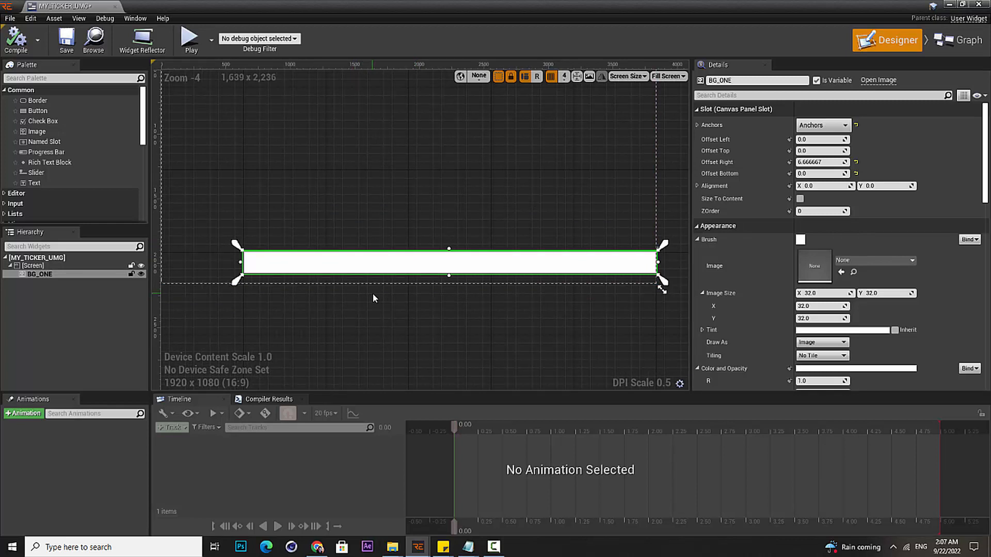
Change BG_ONE's Color and Opacity to a dark blue, hex sRGB 0042B0FF
click(41, 275)
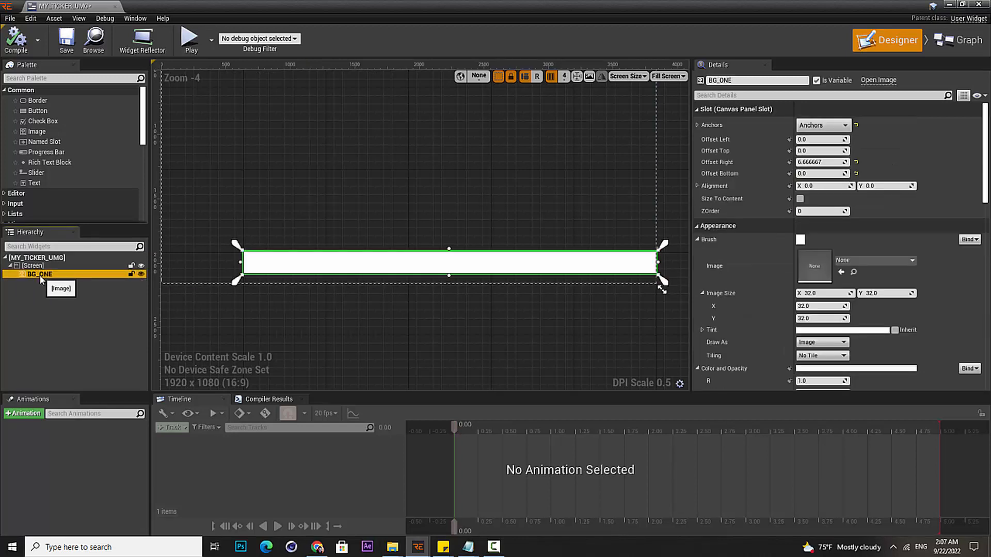
scroll(838, 316, down, 4)
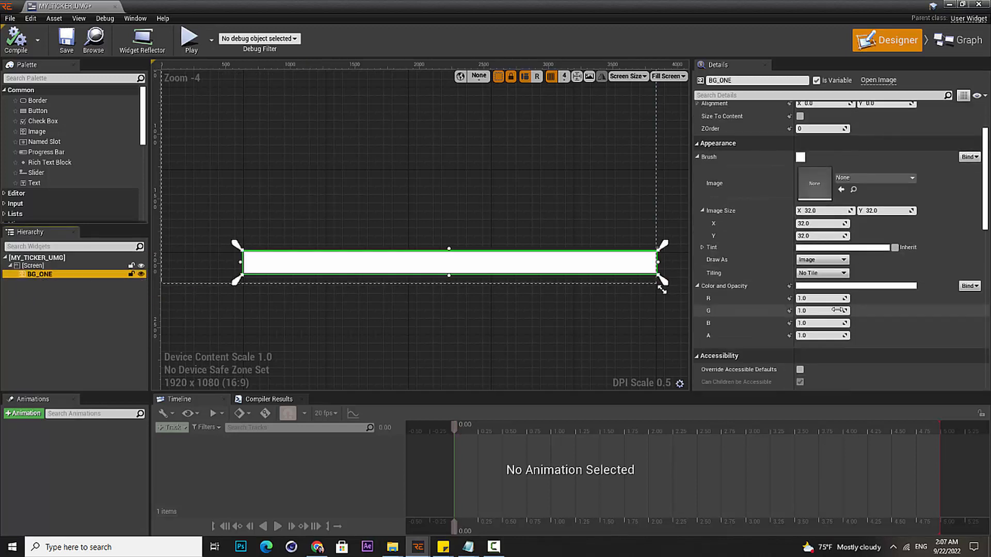
scroll(839, 316, down, 2)
click(863, 233)
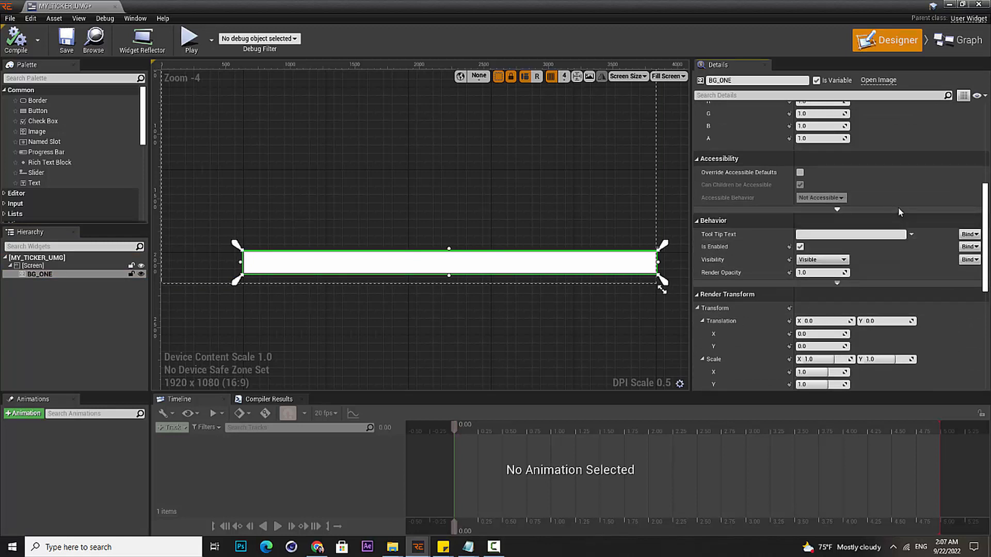
scroll(898, 209, up, 3)
scroll(894, 229, up, 1)
click(888, 221)
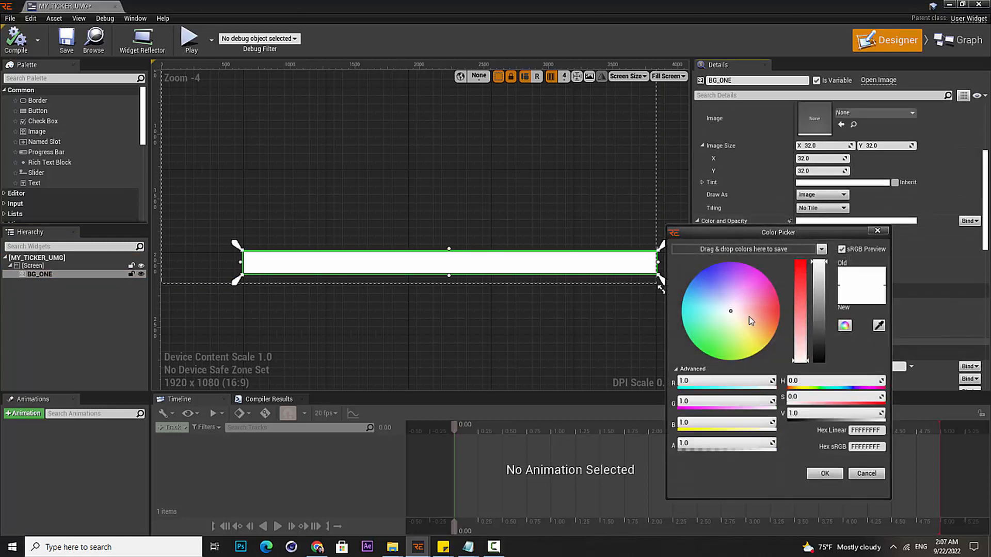
click(685, 291)
drag(685, 290, 687, 288)
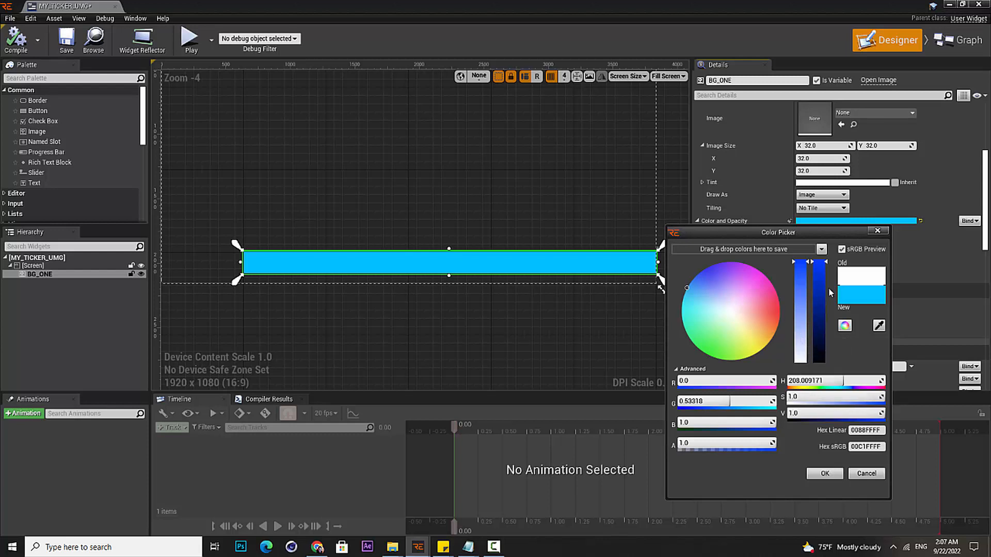
drag(820, 271, 820, 318)
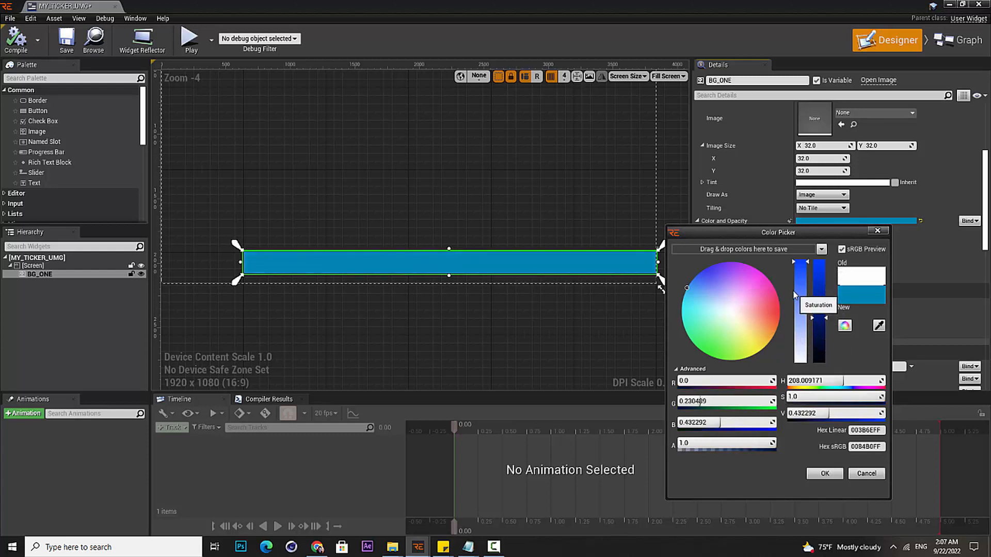
mouse_move(699, 276)
mouse_down()
mouse_move(685, 260)
mouse_move(699, 277)
mouse_up()
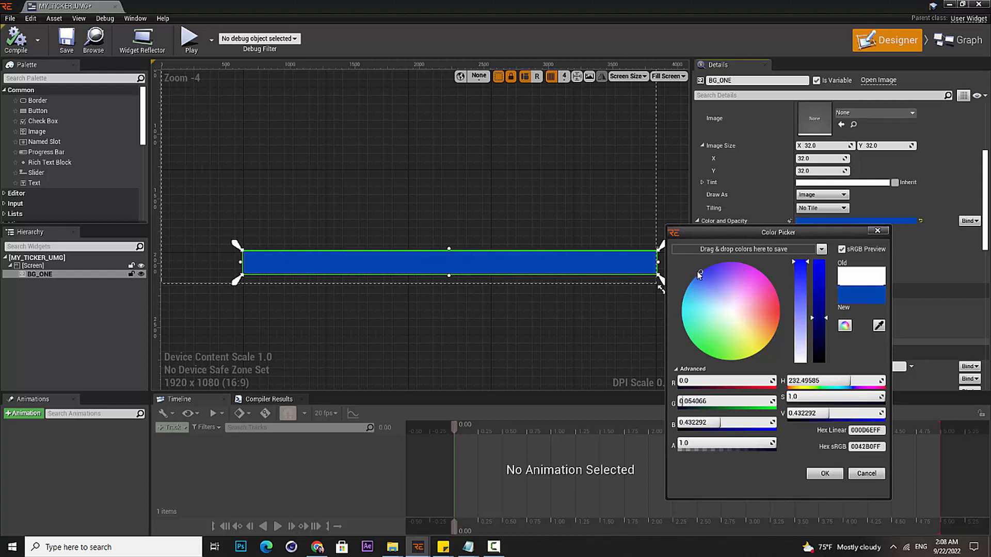
click(837, 474)
Duplicate the BG_ONE image and rename the copy as BG_TWO
click(518, 302)
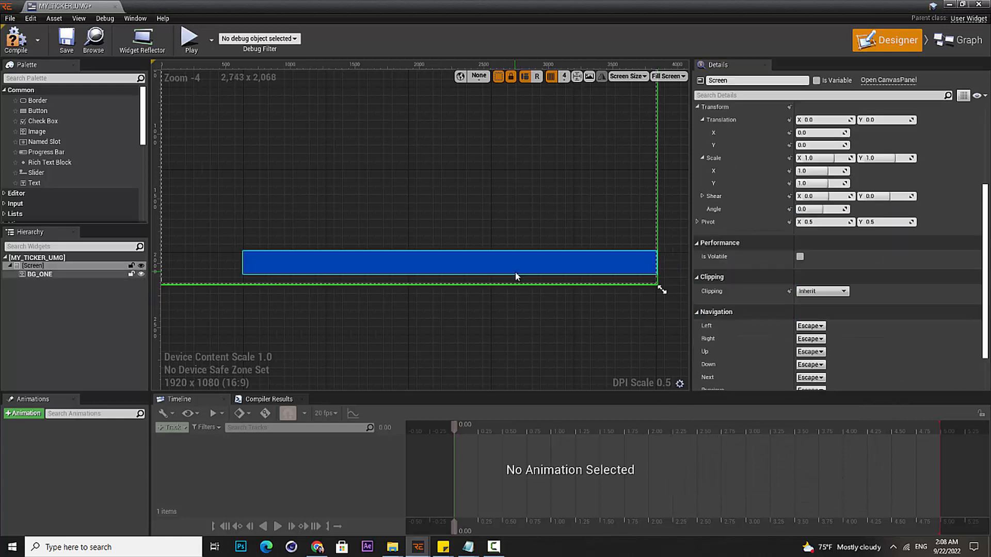
click(518, 271)
right_drag(526, 316, 524, 293)
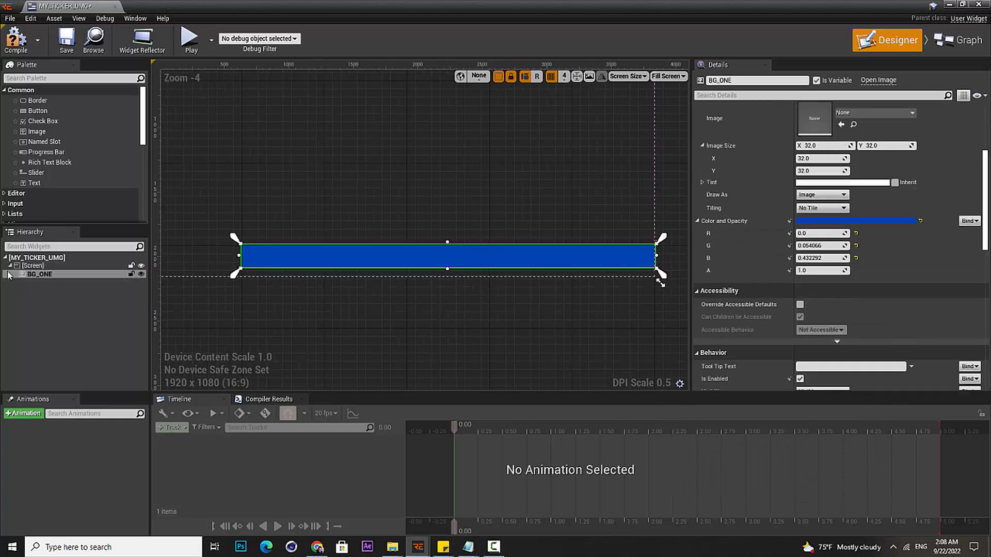
click(31, 265)
click(39, 274)
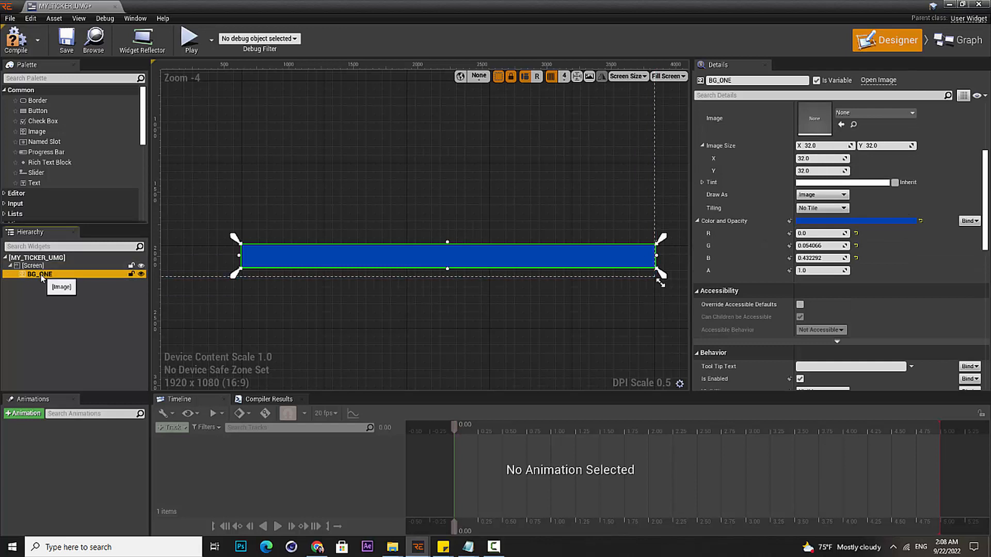
key(ctrl+d)
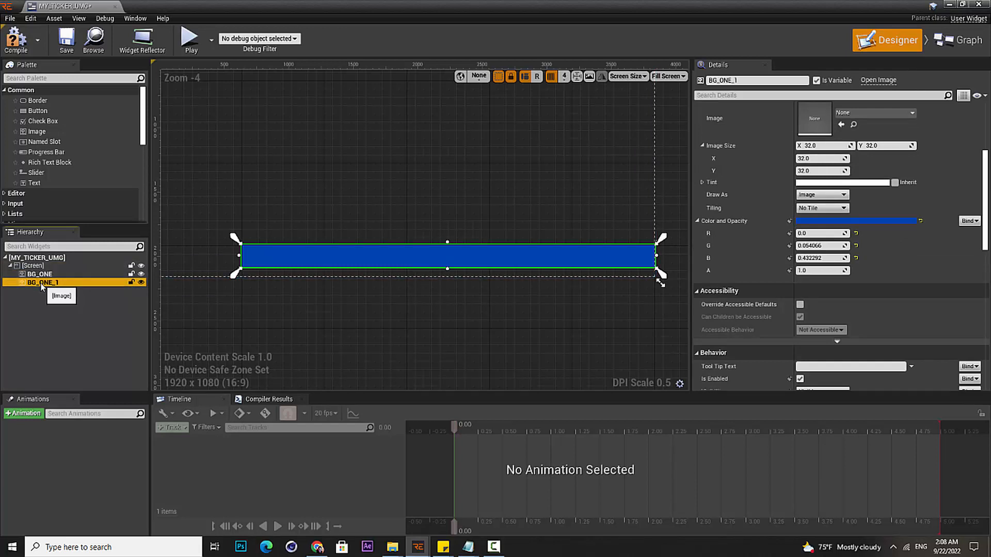
double_click(68, 283)
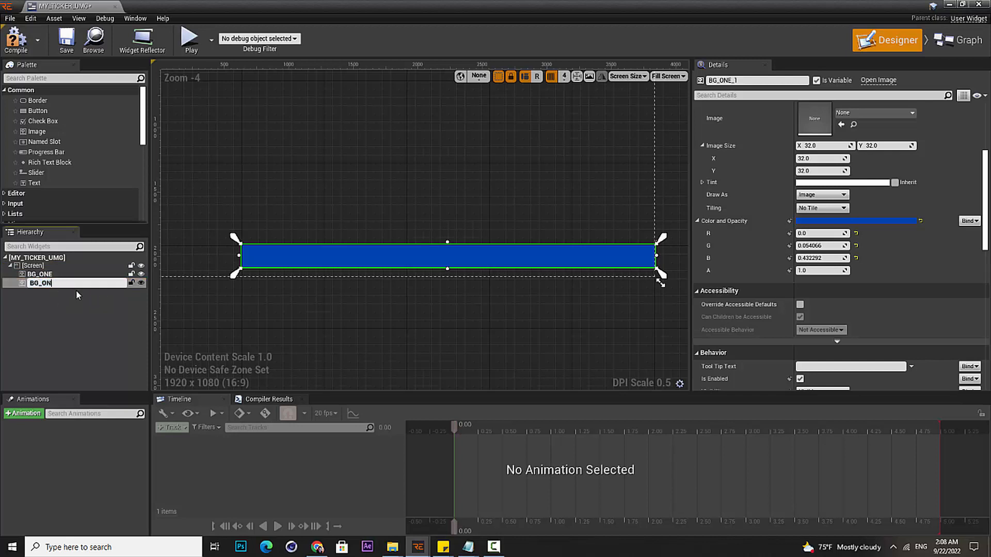
key(BackSpace)
key(BackSpace)
key(Return)
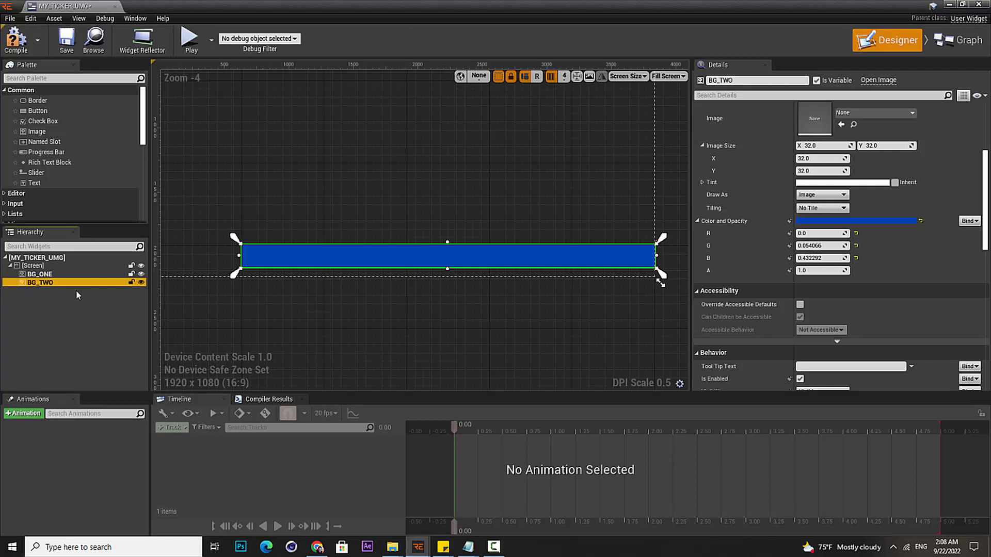
Change BG_TWO's Color and Opacity to pure white, with saturation 0 and value 1.0
click(892, 221)
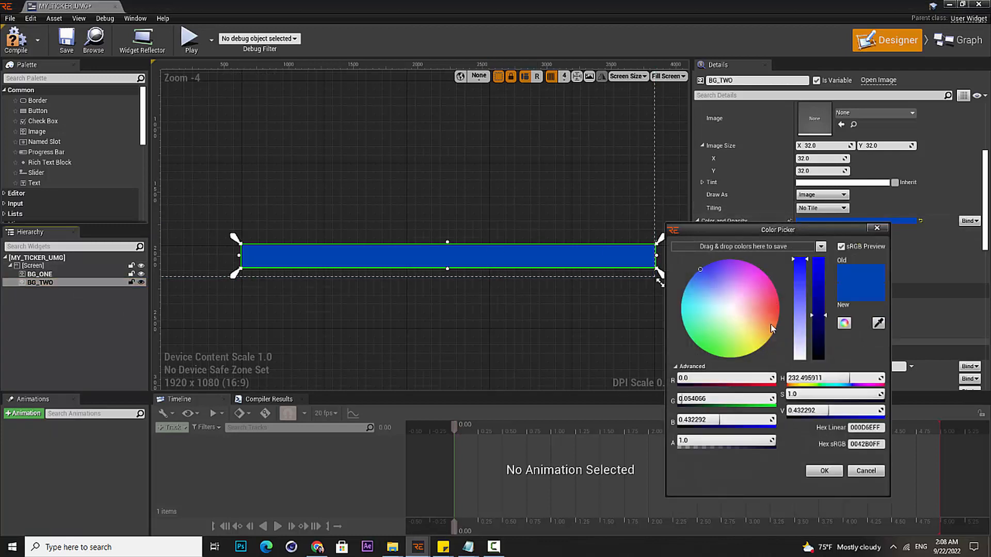
drag(732, 321, 730, 308)
drag(800, 336, 798, 386)
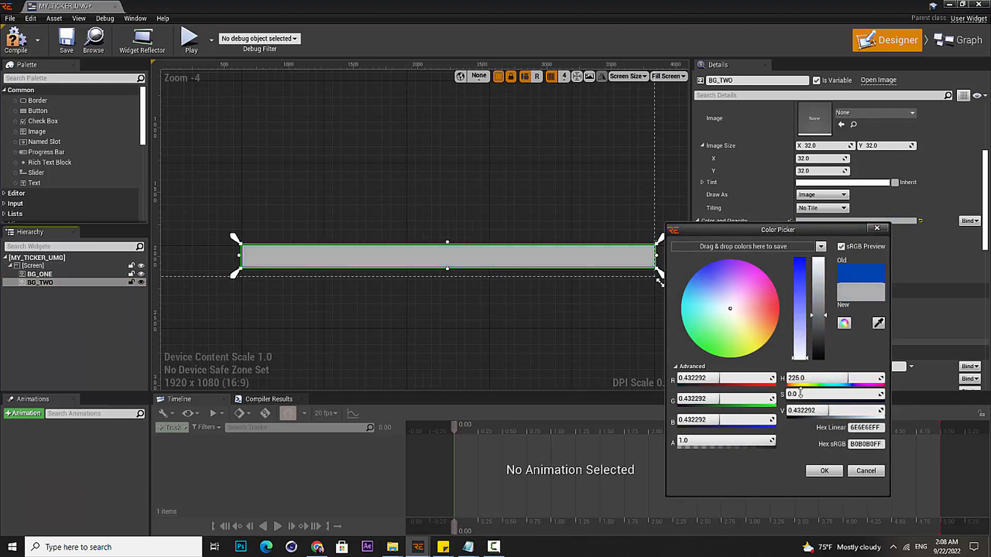
drag(817, 277, 817, 246)
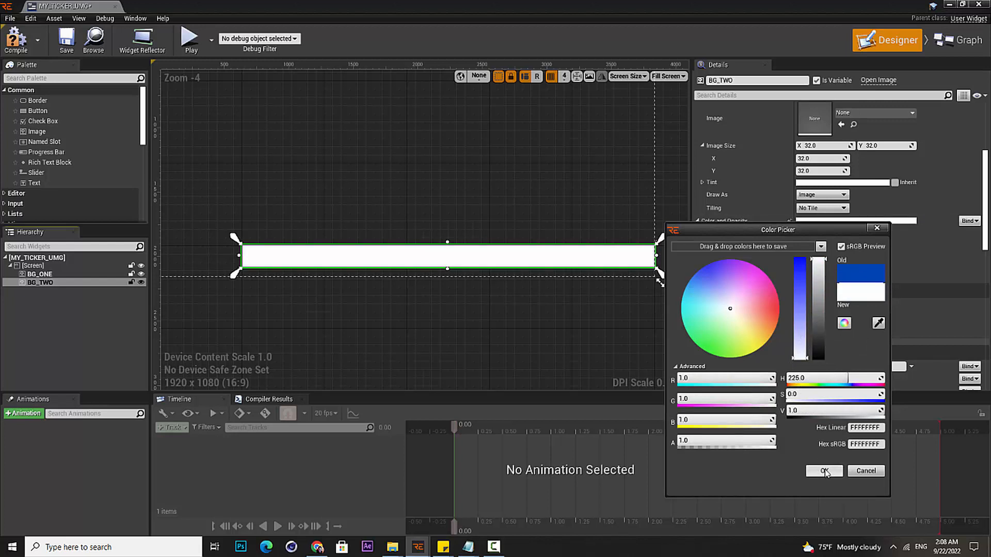
click(824, 471)
Duplicate BG_ONE again, place the copy below BG_TWO in the hierarchy and rename it as BG_THIRD
click(55, 275)
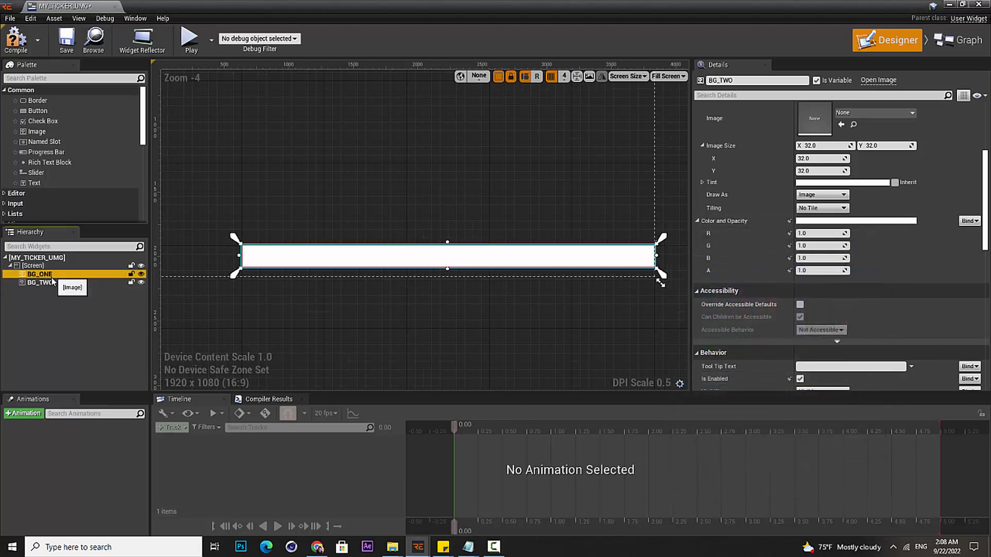
click(49, 284)
click(48, 276)
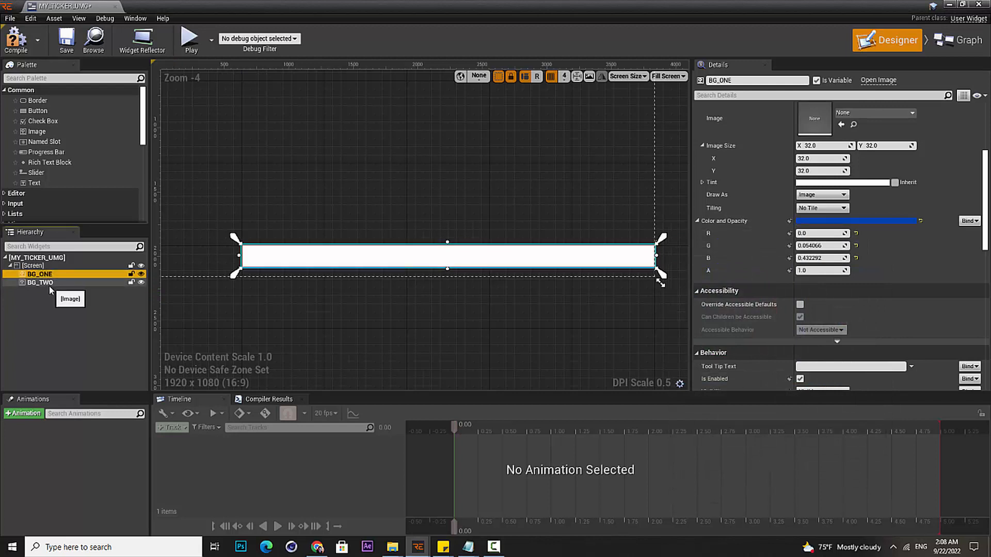
key(ctrl+w)
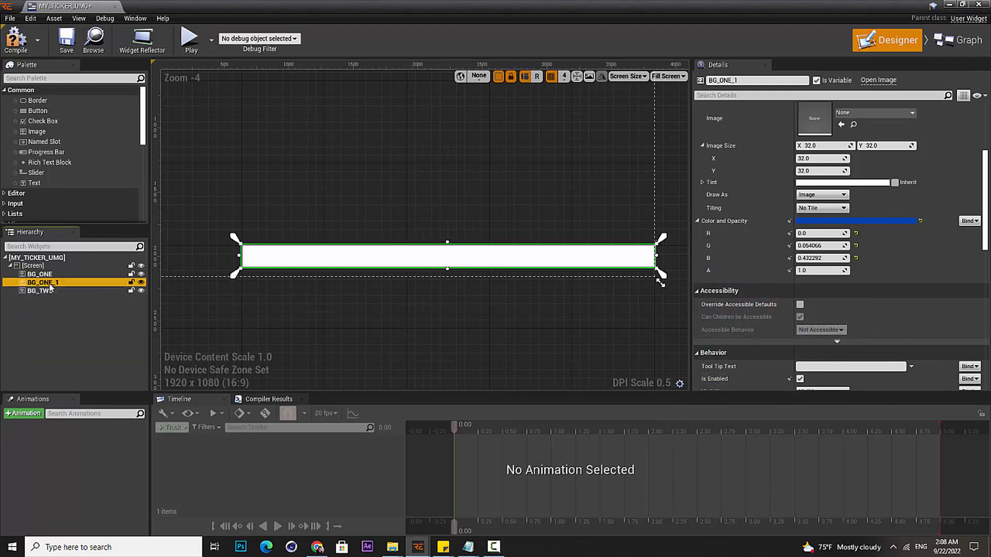
mouse_move(47, 283)
mouse_down()
mouse_move(44, 298)
mouse_move(43, 267)
mouse_move(43, 293)
mouse_up()
double_click(61, 293)
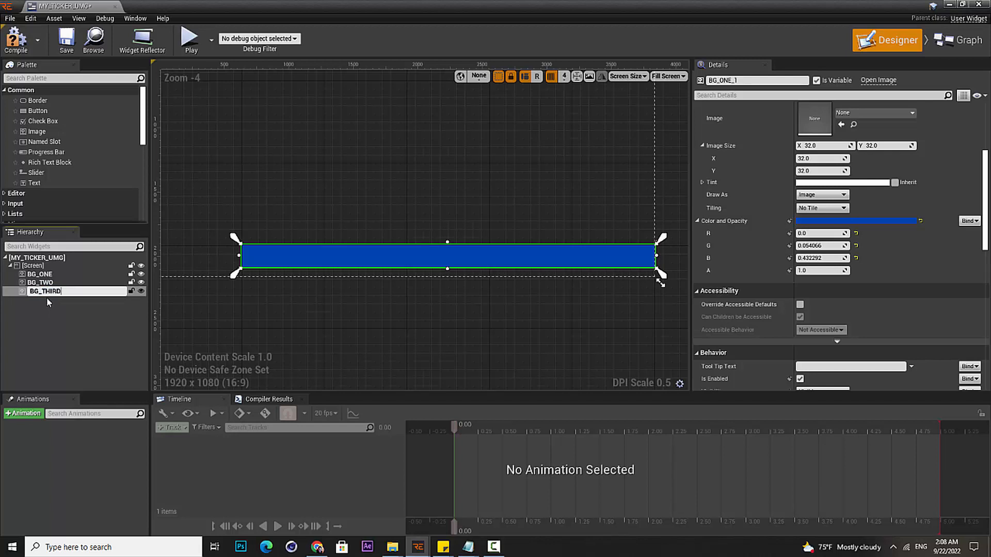
key(Return)
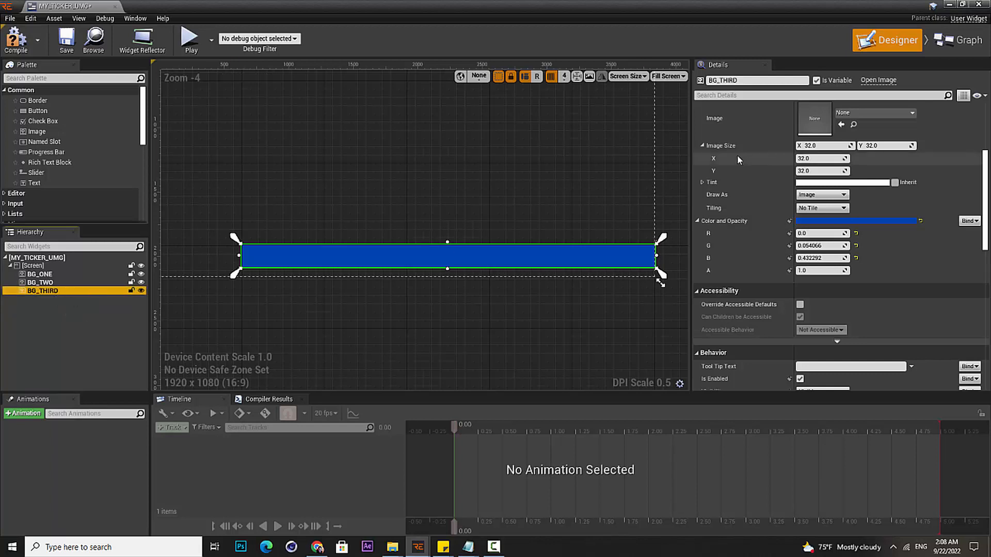
Rename BG_THIRD as BG_THREE, and compile and save the widget
click(23, 49)
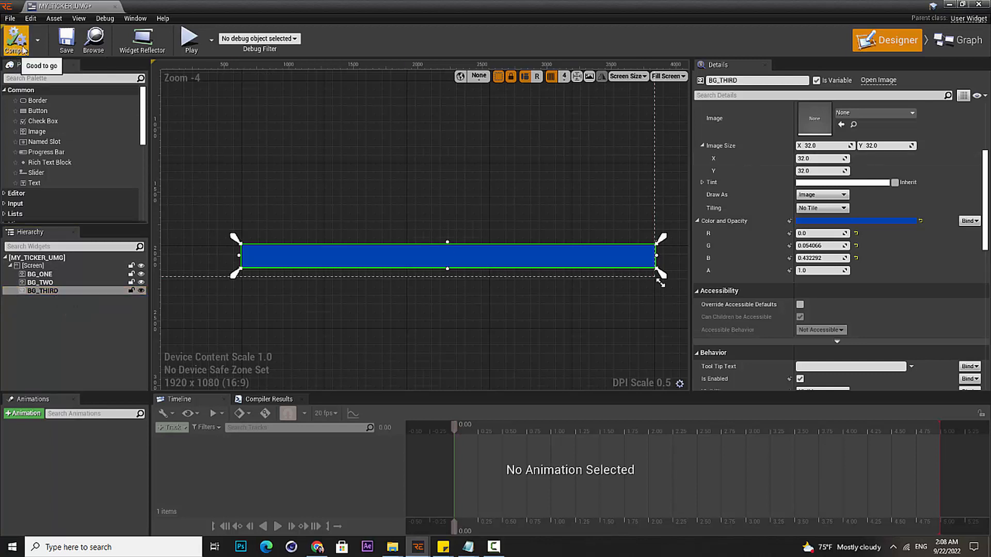
click(52, 292)
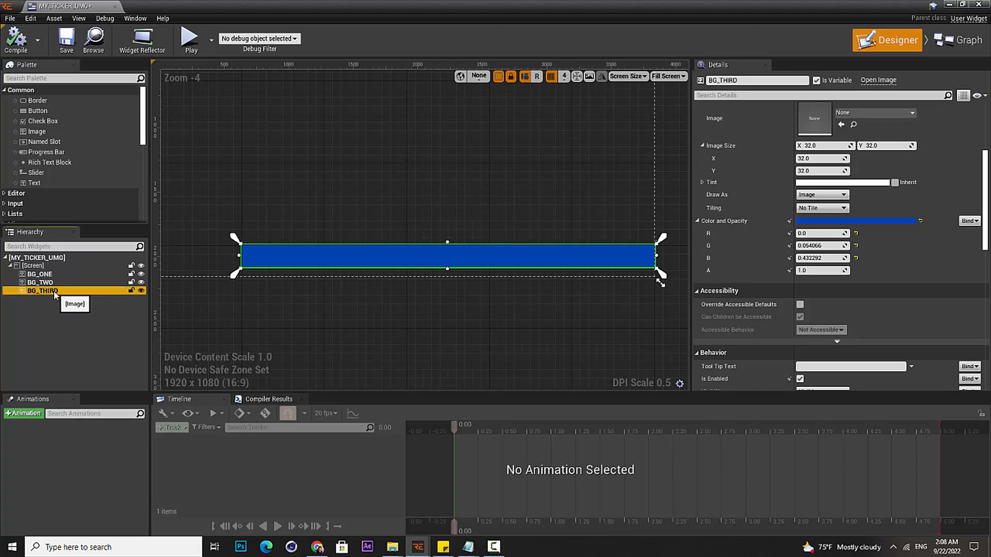
double_click(67, 292)
drag(80, 292, 43, 292)
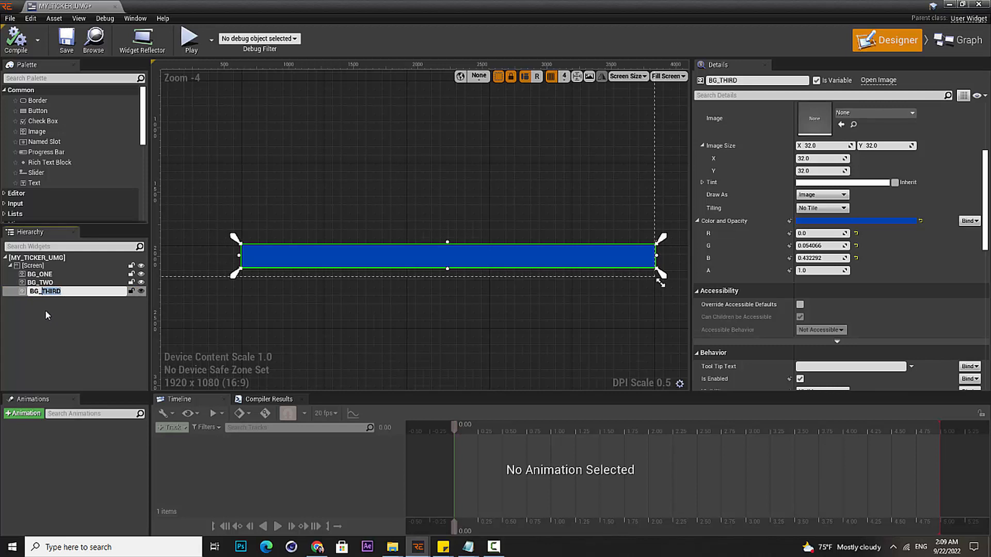
text(THREE)
key(Return)
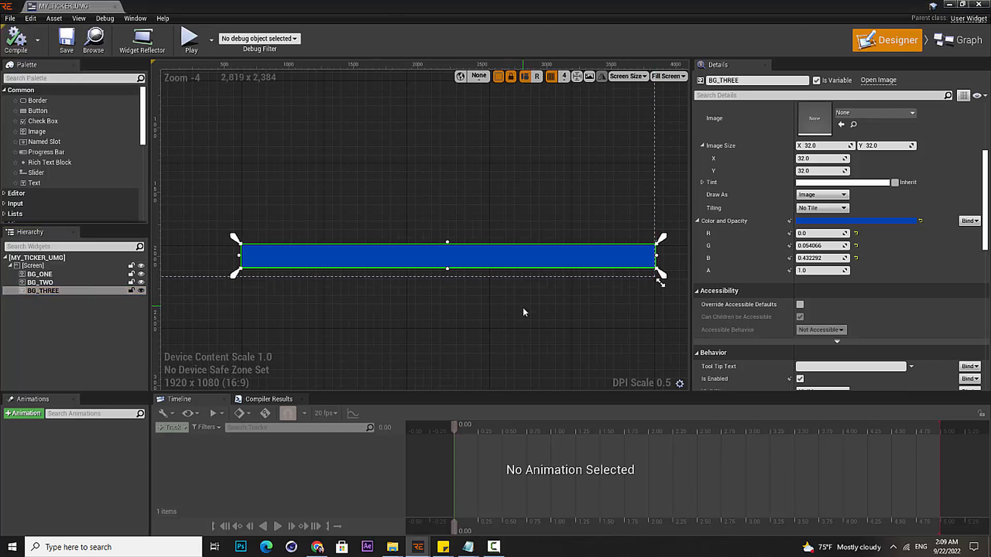
Select the three background images BG_ONE, BG_TWO and BG_THREE together in the hierarchy
right_drag(523, 311, 552, 254)
click(49, 283)
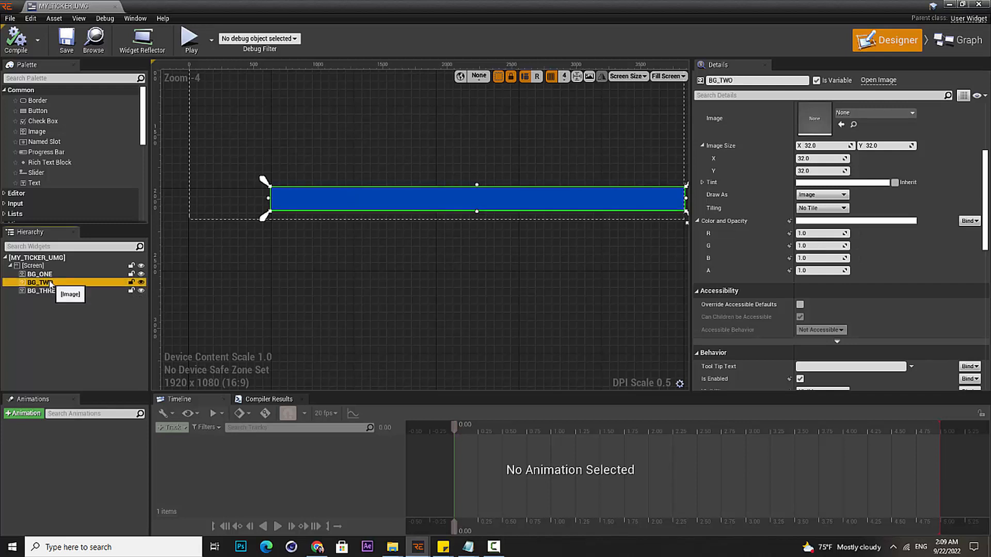
click(48, 275)
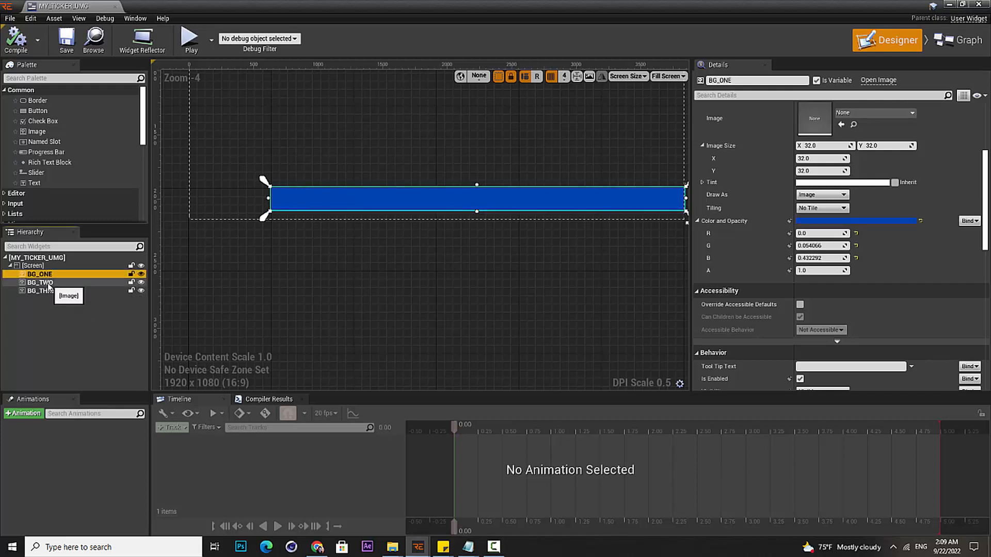
click(48, 283)
click(49, 291)
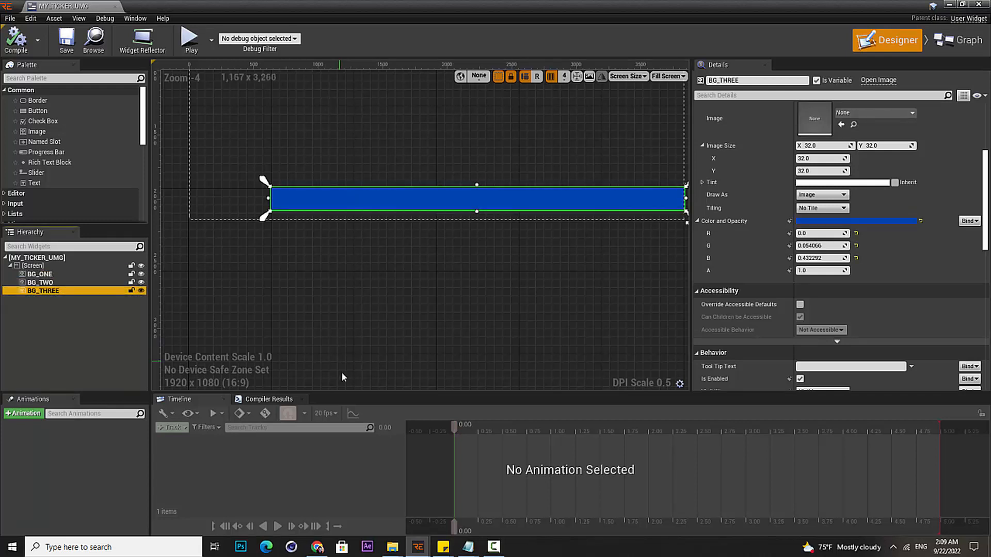
ctrl+click(41, 282)
ctrl+click(41, 274)
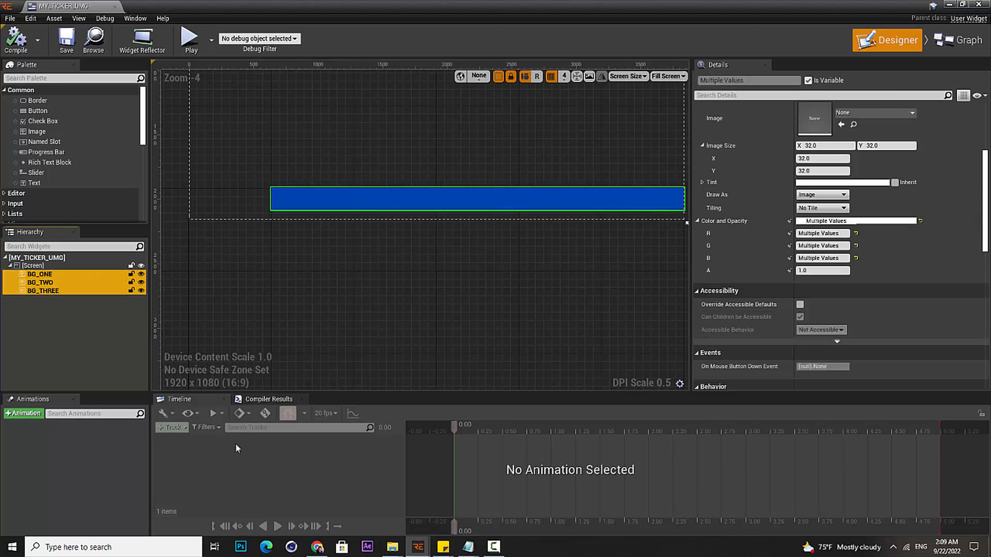
Examine the Render Transform and appearance properties shared by the three selected background images
scroll(778, 243, down, 9)
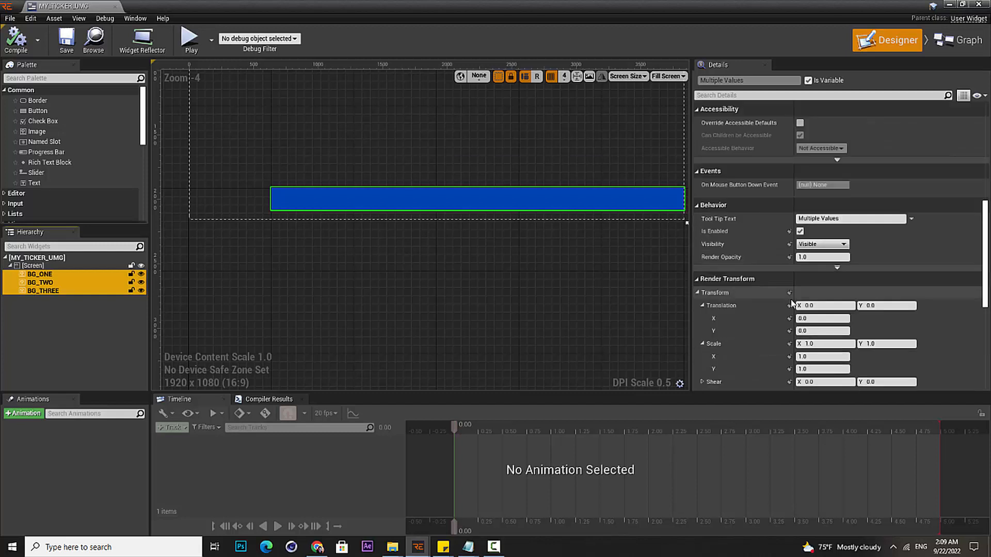
scroll(728, 238, up, 5)
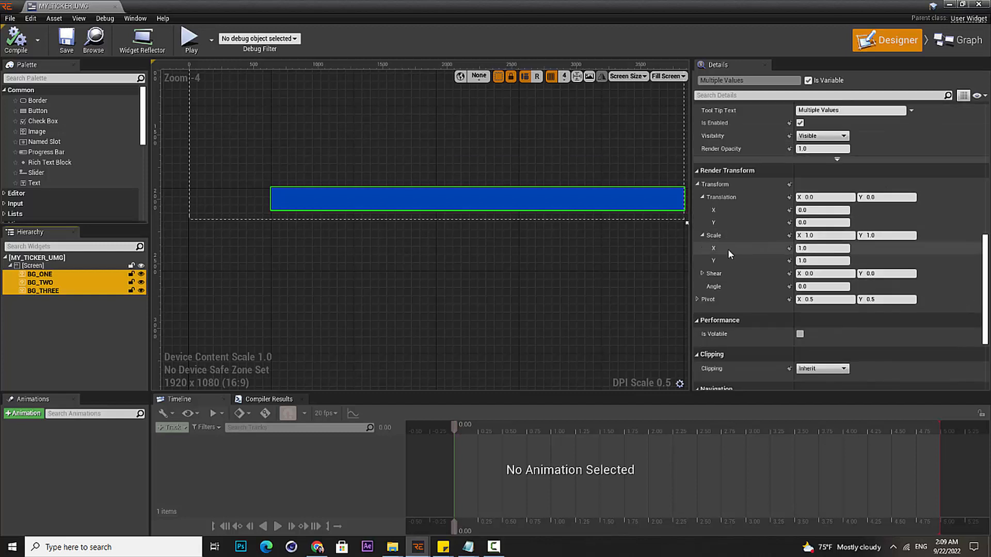
click(792, 267)
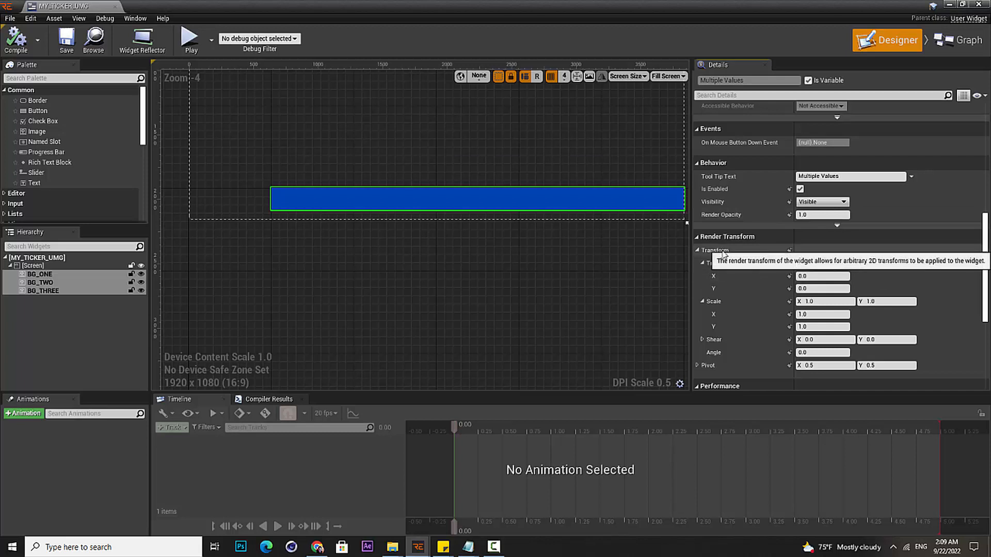
scroll(809, 273, up, 3)
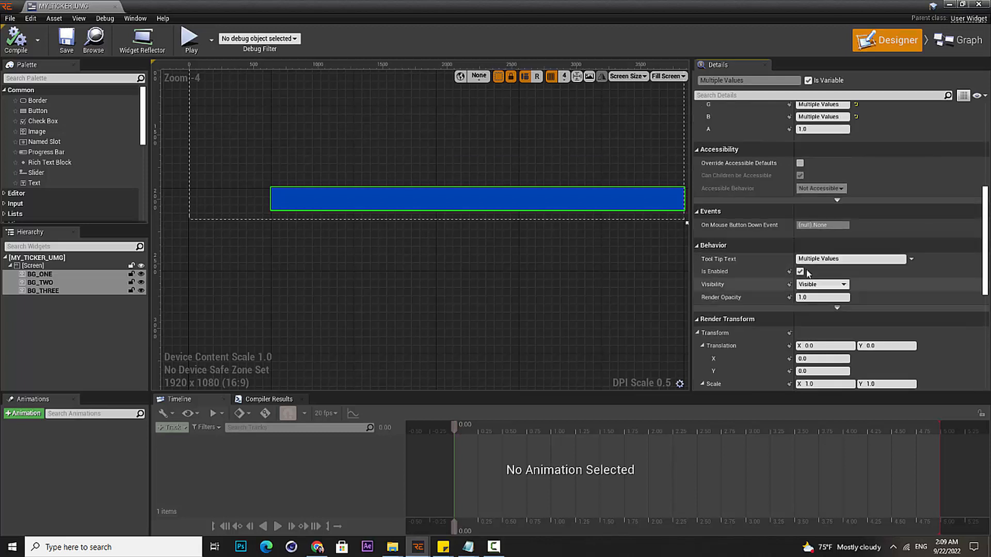
scroll(808, 273, up, 4)
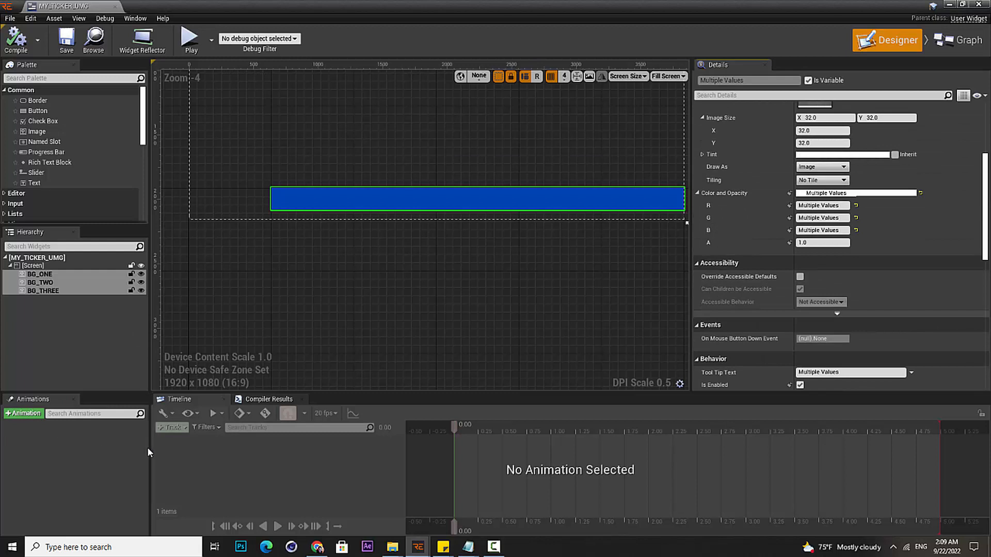
click(264, 401)
click(191, 401)
With BG_ONE, BG_TWO and BG_THREE selected together, add a new animation named MY_TICKER_ANIMATION
click(44, 274)
shift+click(49, 290)
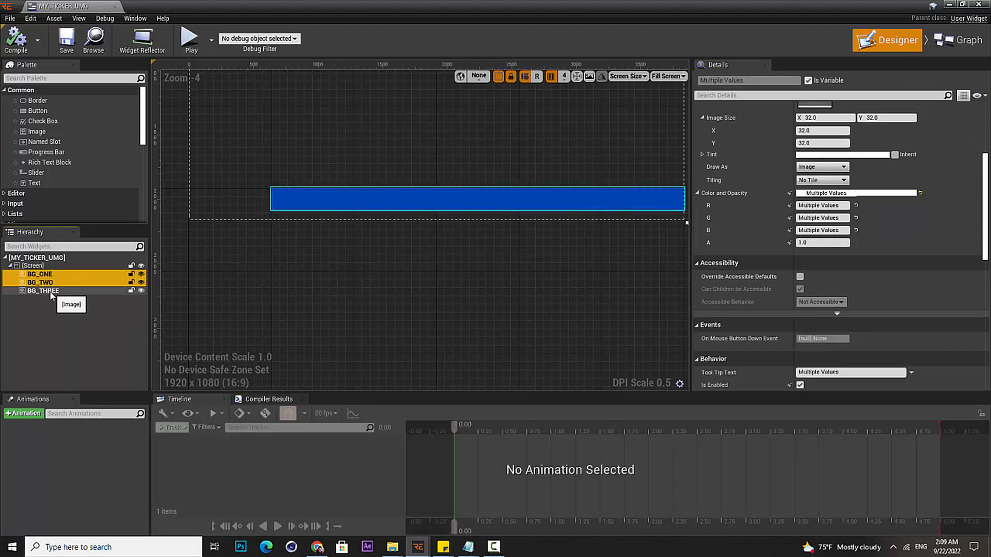
scroll(739, 299, up, 6)
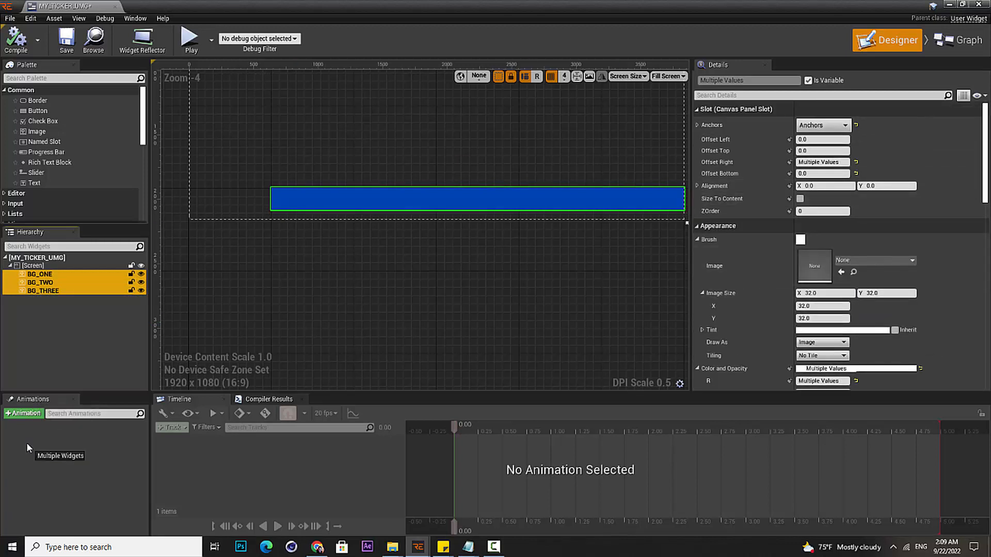
click(30, 414)
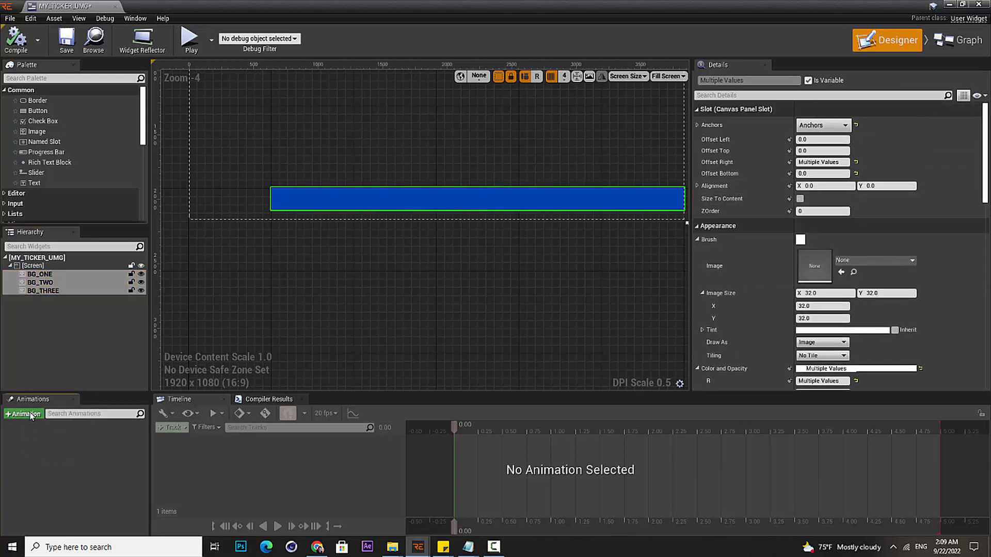
click(65, 431)
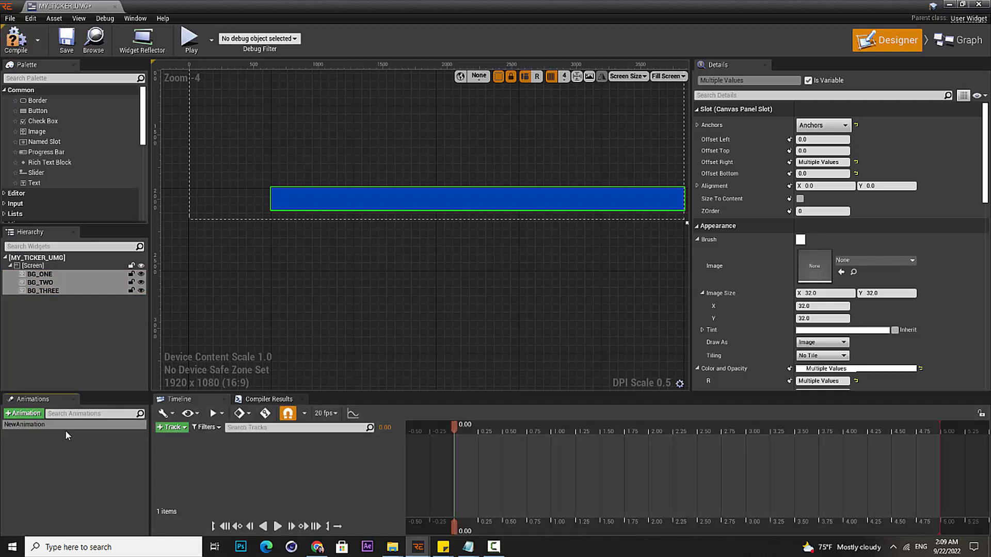
click(59, 429)
click(48, 426)
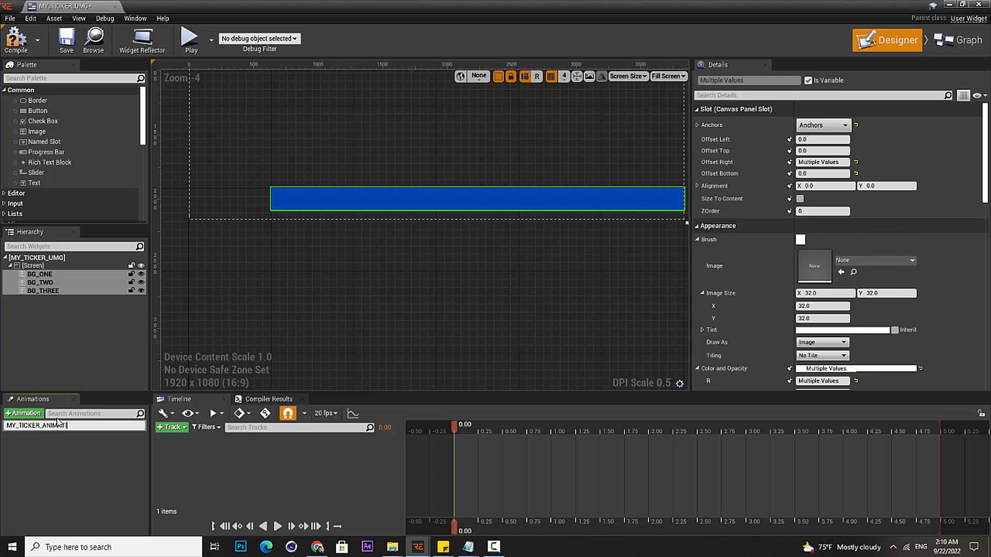
text(ION)
key(Return)
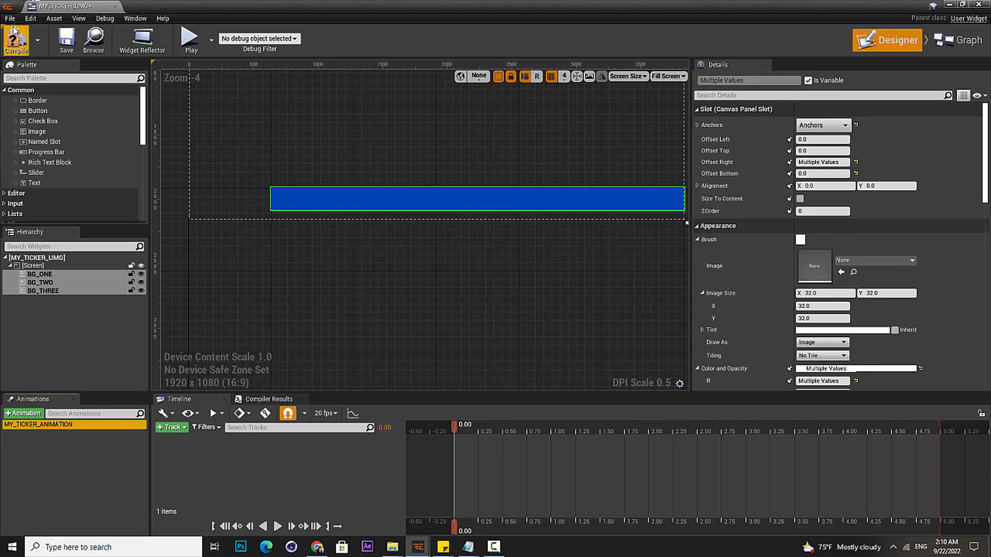
Set the Translation Y of the three background images to 300 and add a Translation keyframe at 0.00
scroll(811, 305, down, 3)
scroll(810, 305, down, 10)
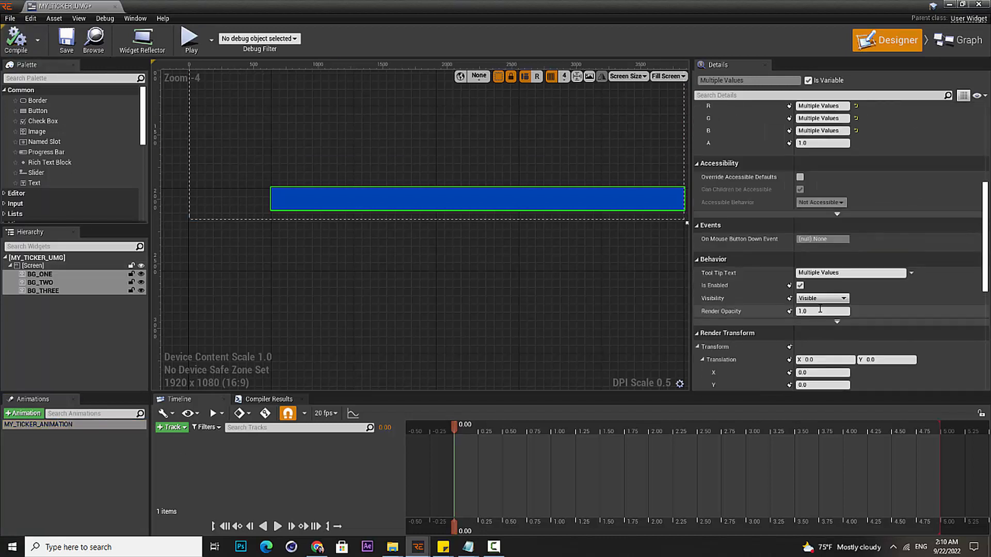
scroll(822, 297, up, 1)
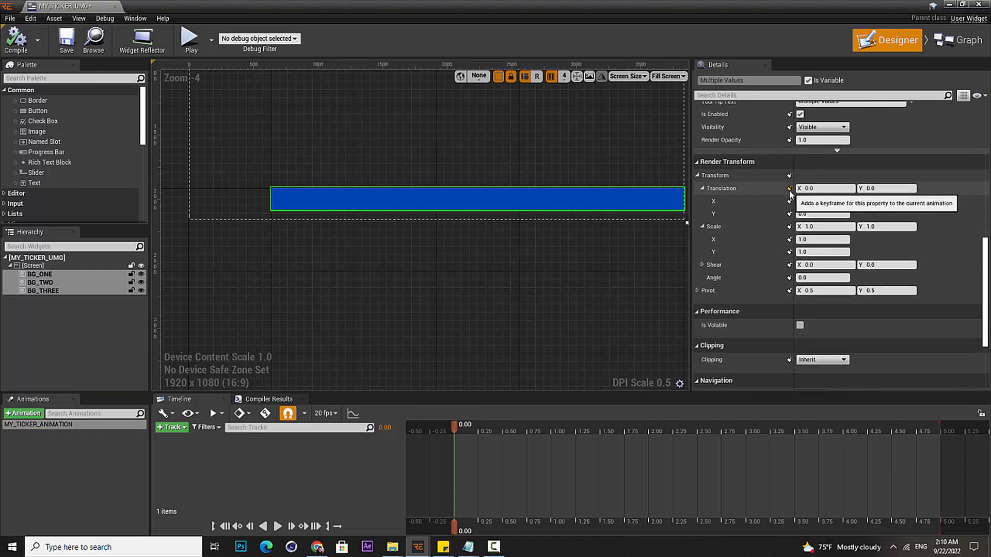
click(878, 189)
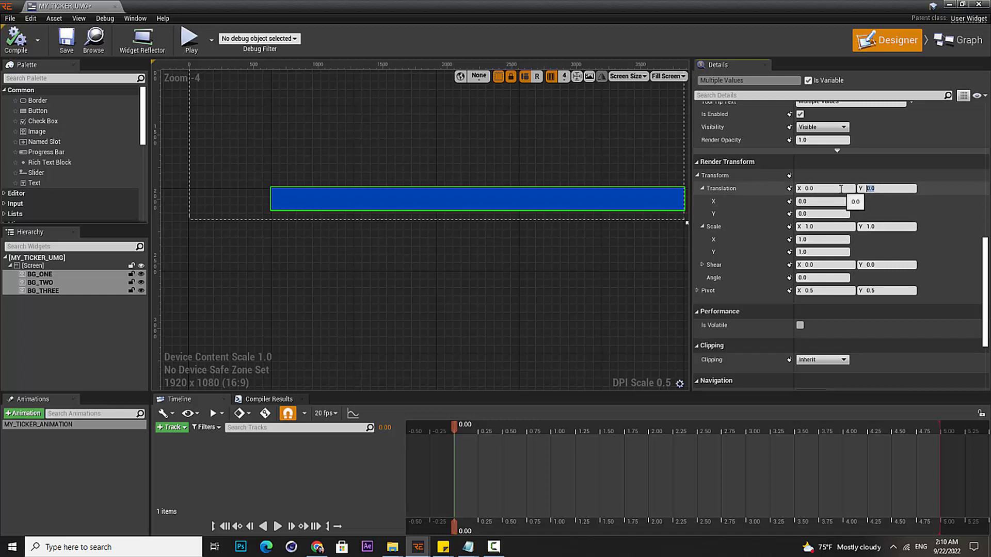
text(90)
key(Return)
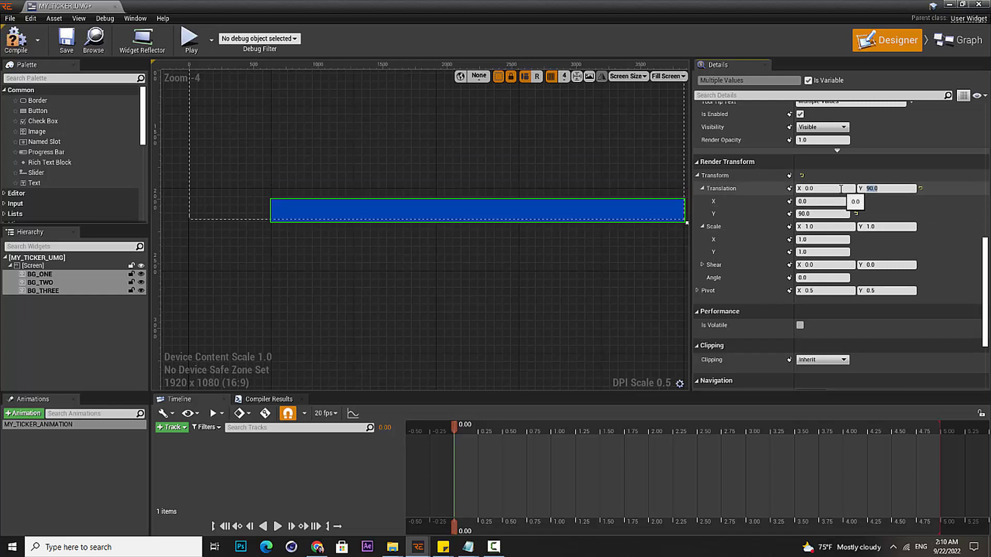
text(200)
key(Return)
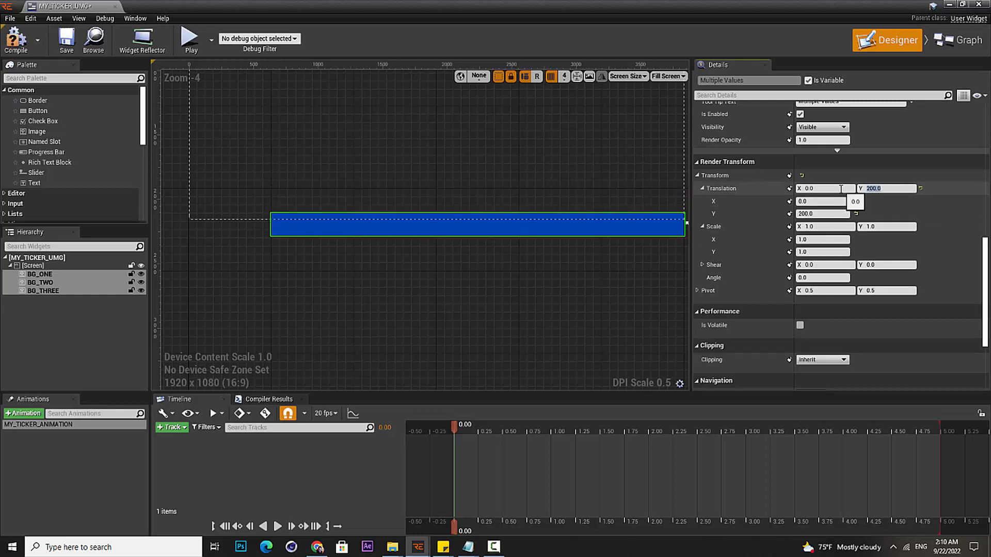
text(300)
key(Return)
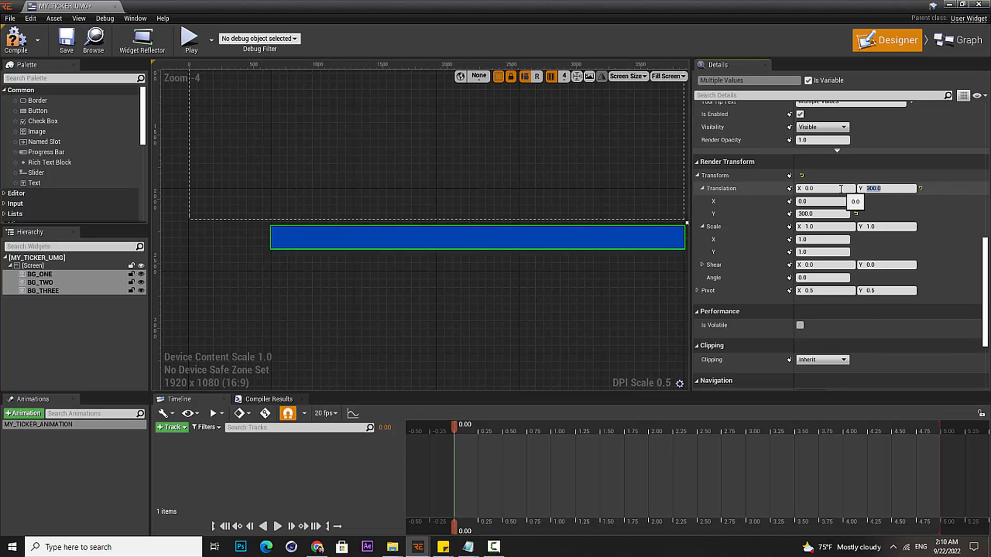
click(789, 189)
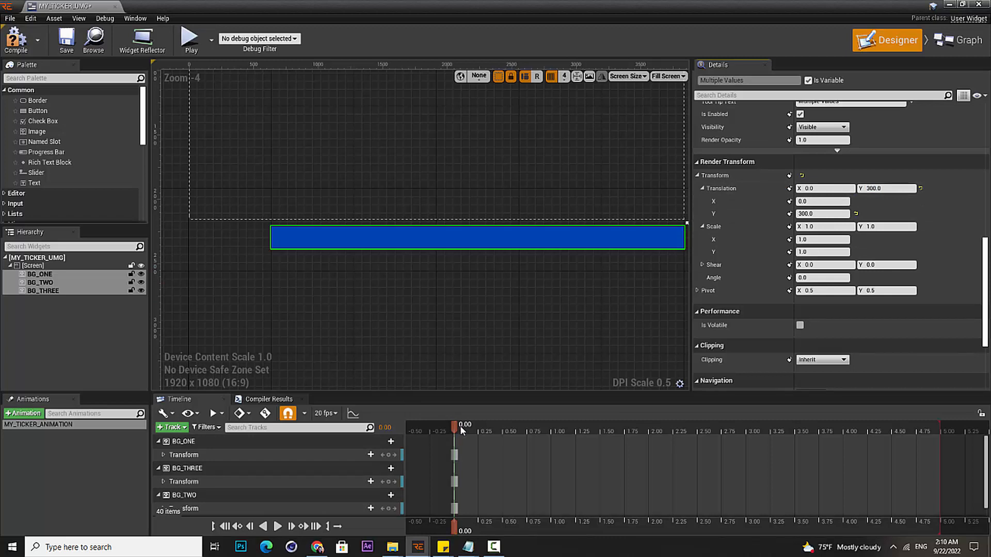
Set the animation's display rate to 25 fps (PAL/25)
mouse_move(455, 431)
mouse_down()
mouse_move(607, 433)
mouse_move(466, 442)
mouse_up()
click(657, 452)
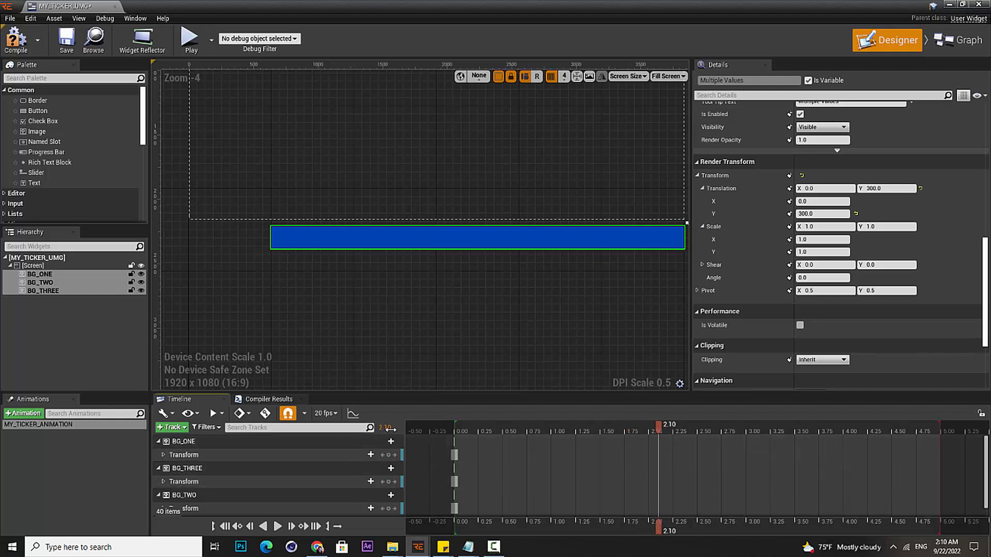
scroll(340, 454, down, 1)
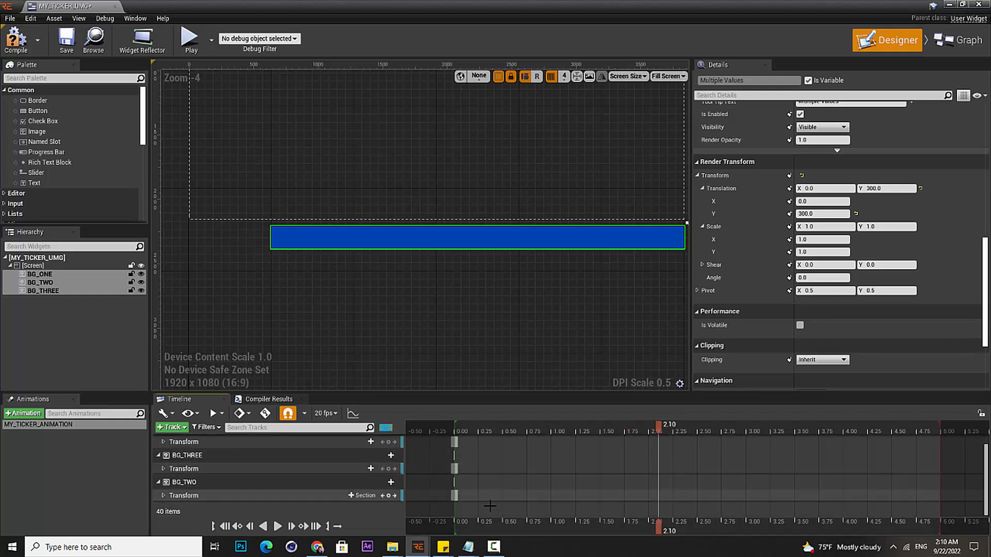
click(352, 414)
click(739, 118)
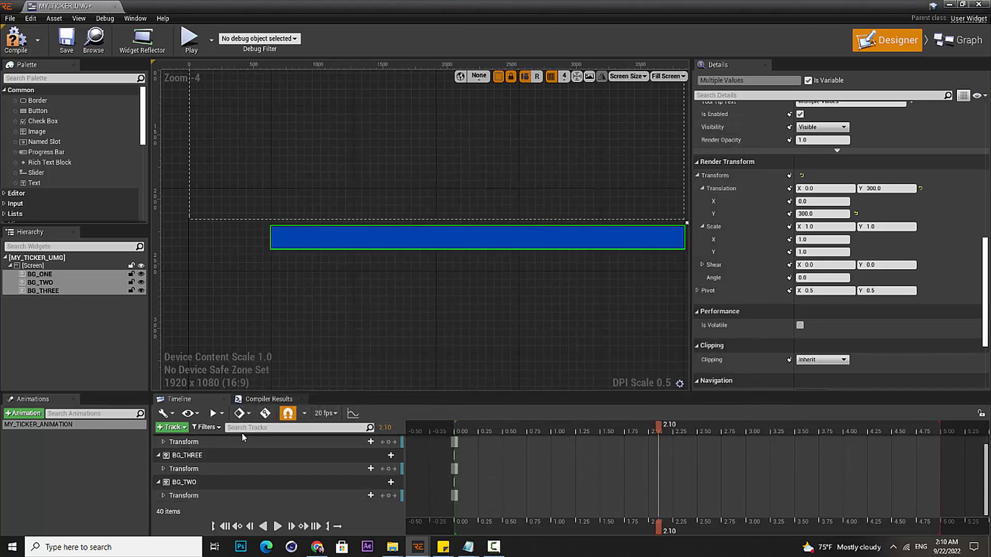
click(324, 414)
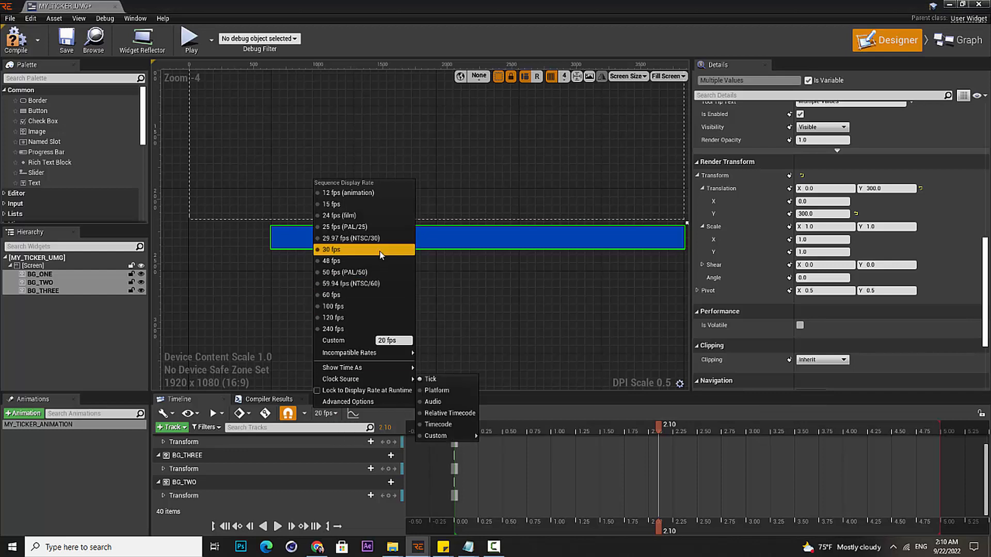
click(341, 227)
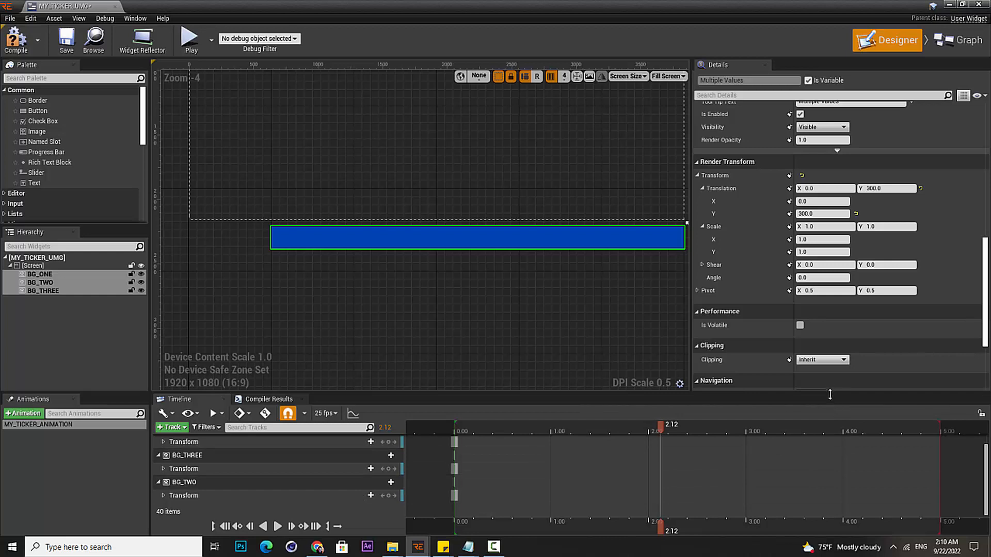
At 2.00 on the timeline, set the three images' Translation Y to 0, and scrub back to preview the motion
drag(830, 395, 830, 376)
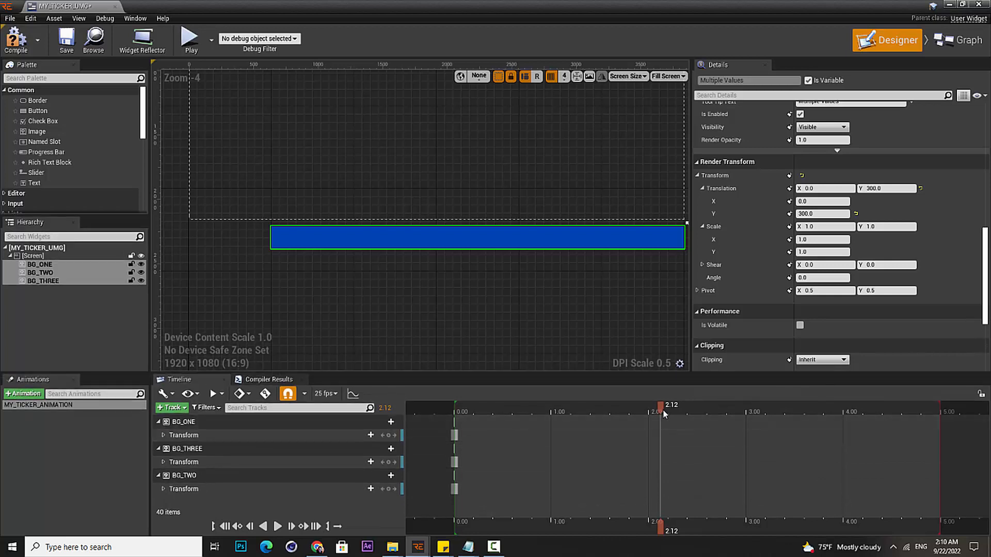
drag(663, 410, 629, 429)
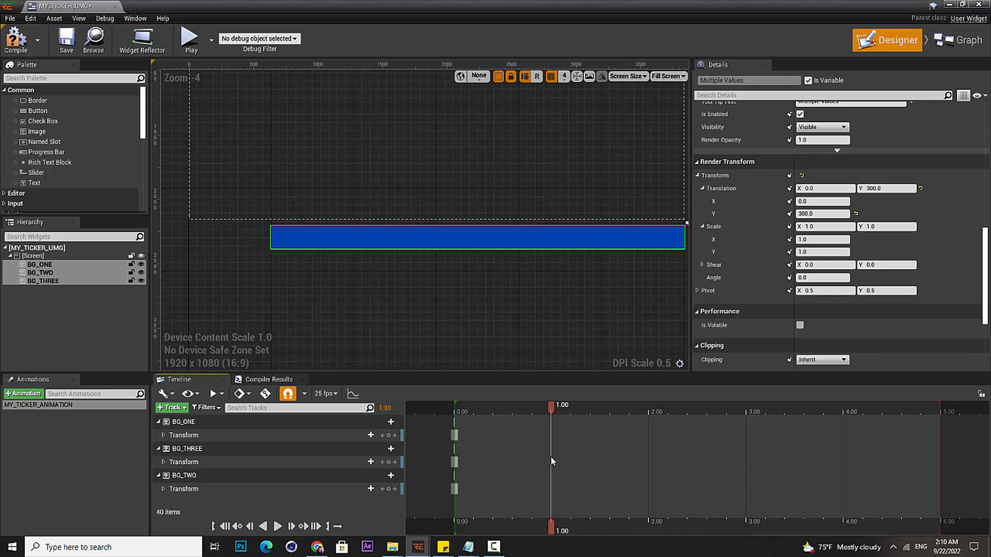
drag(550, 456, 647, 454)
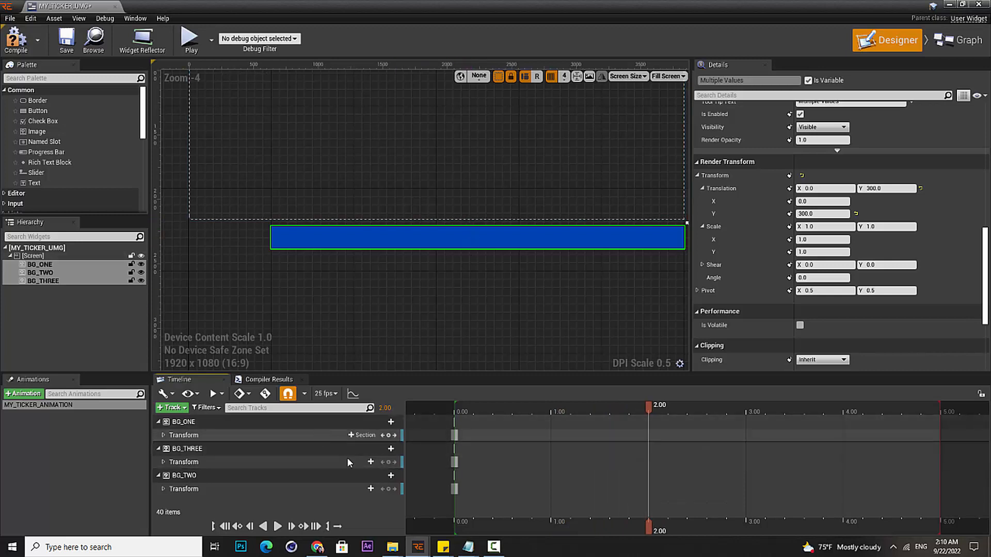
click(886, 189)
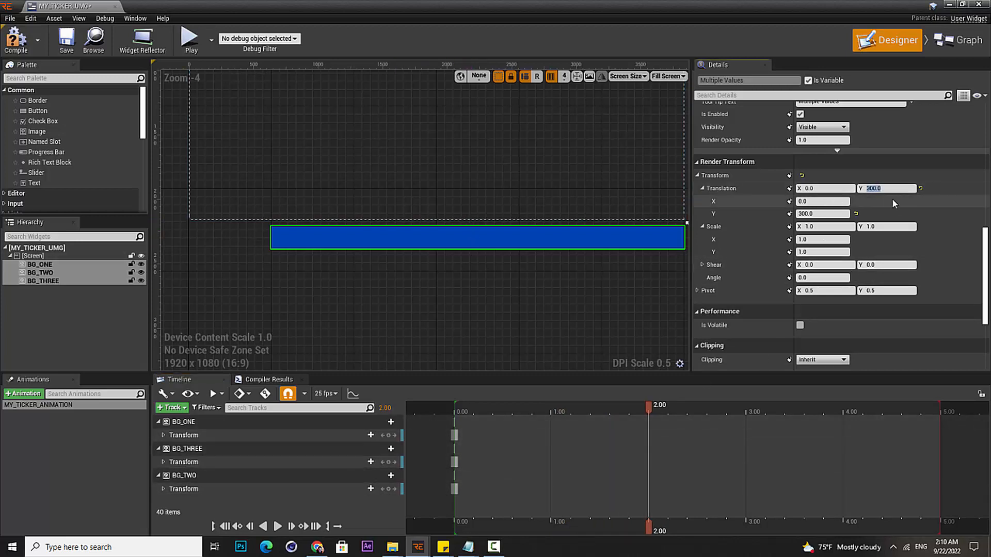
text(0)
key(Return)
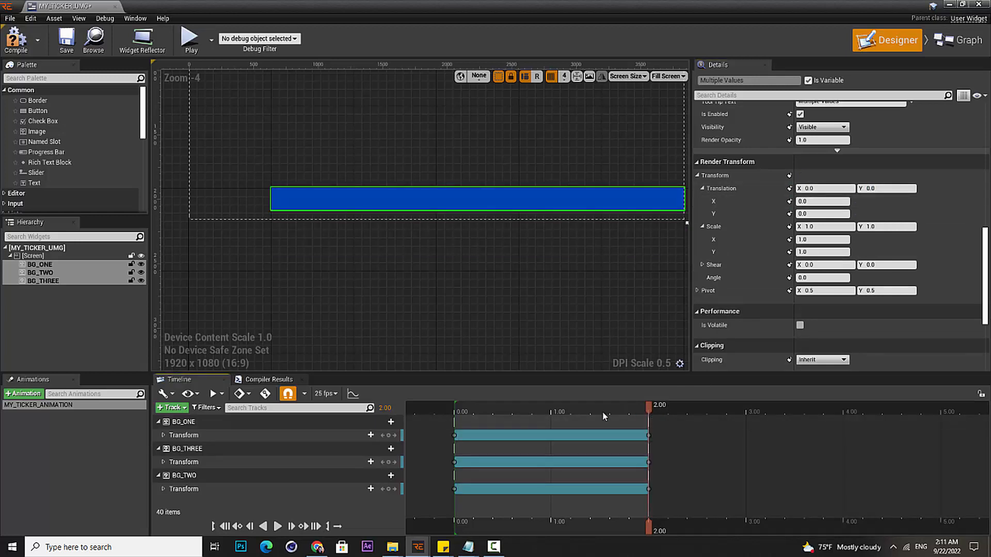
drag(602, 411, 572, 418)
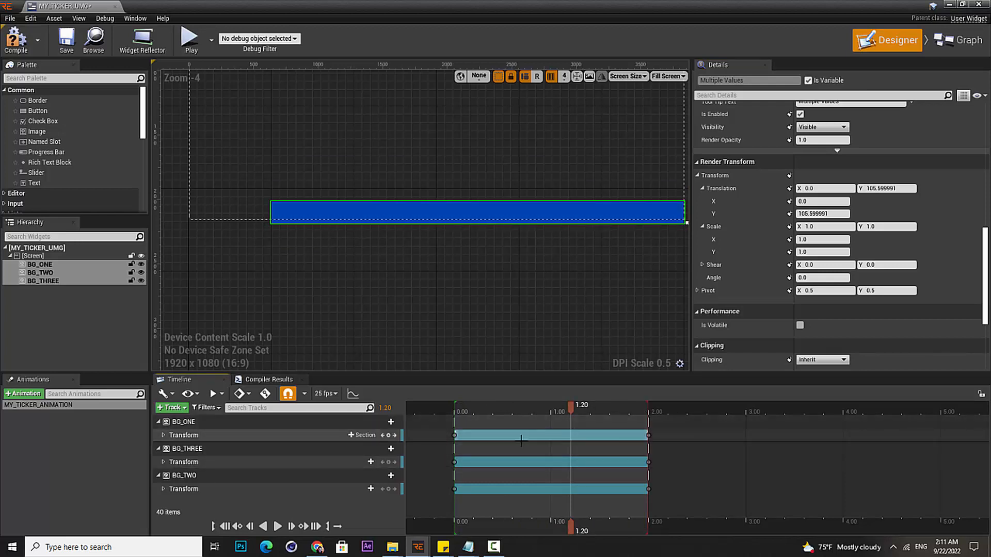
Expand the Transform tracks of BG_ONE, BG_THREE and BG_TWO on the timeline, along with BG_TWO's Translation channels
click(163, 436)
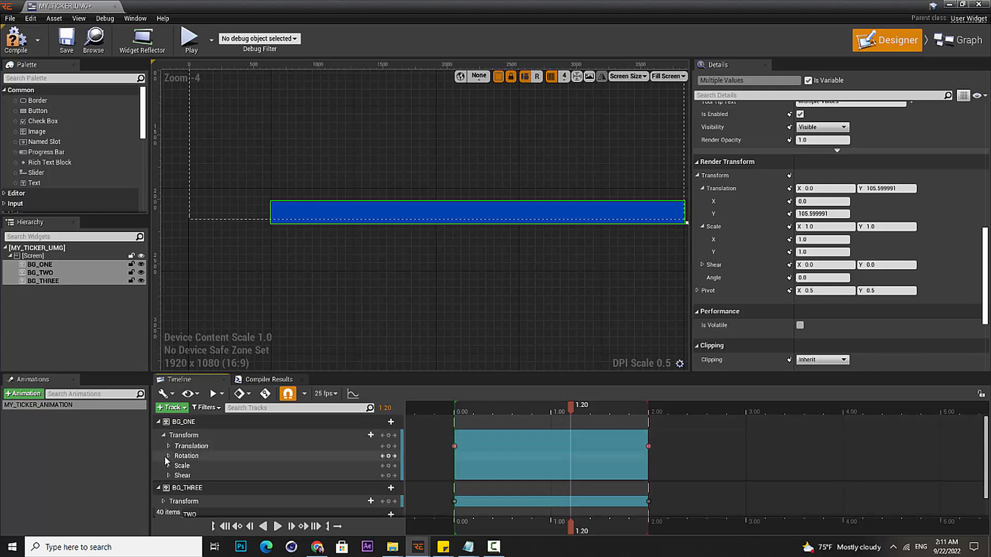
scroll(165, 460, down, 2)
click(164, 469)
scroll(162, 468, down, 2)
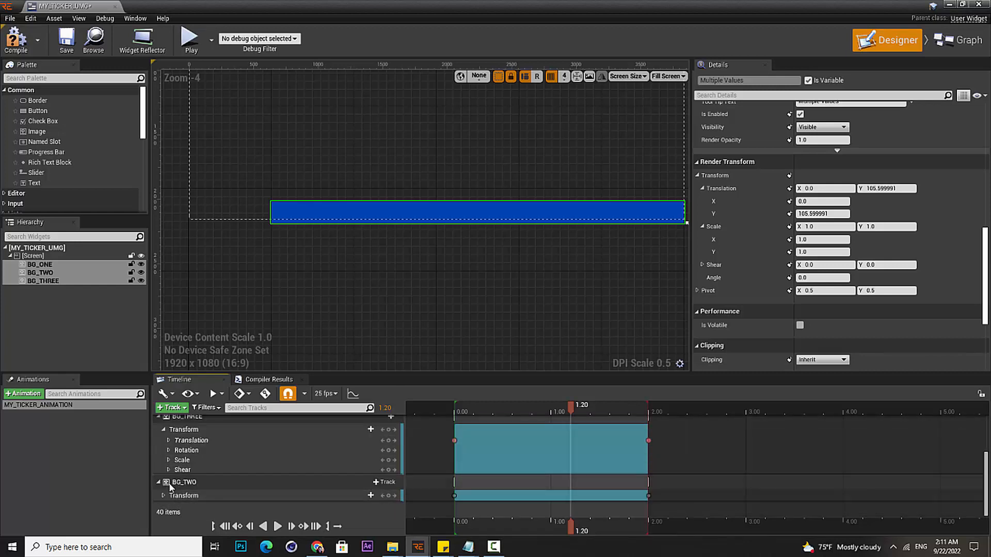
click(163, 494)
scroll(171, 488, down, 2)
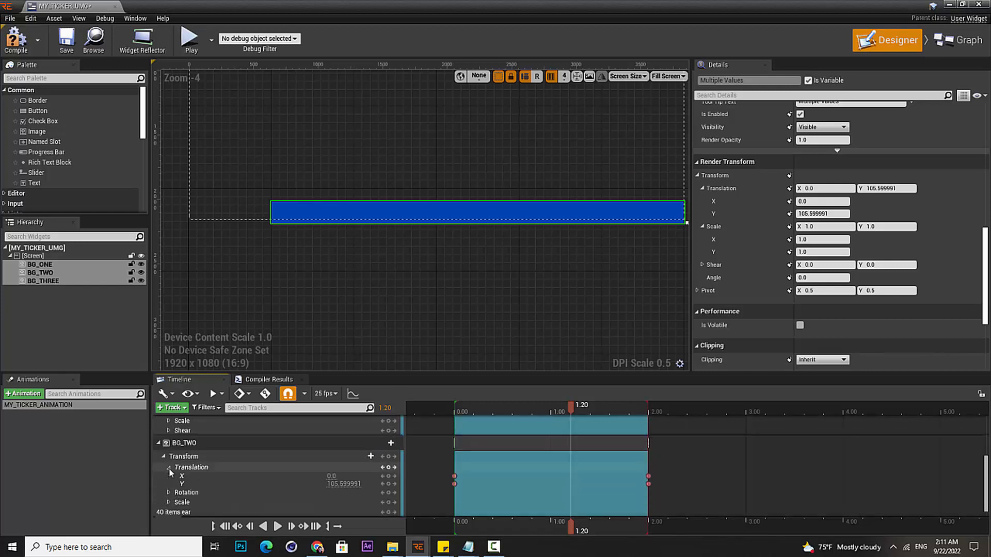
scroll(175, 470, down, 2)
scroll(191, 481, down, 1)
scroll(194, 484, up, 1)
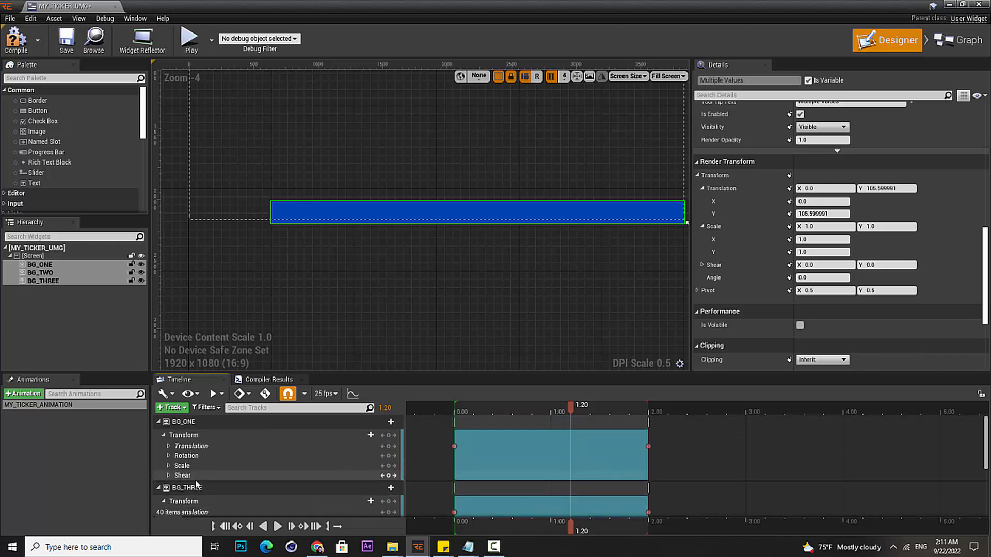
Select BG_ONE's Translation keyframes and scrub back to 0.32 to check the bar's position
drag(439, 429, 690, 463)
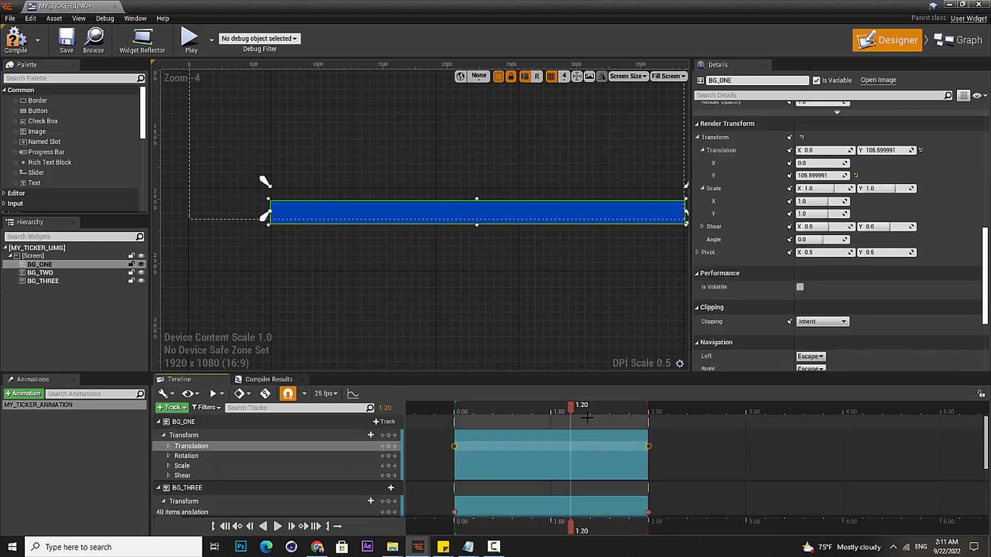
drag(571, 407, 486, 419)
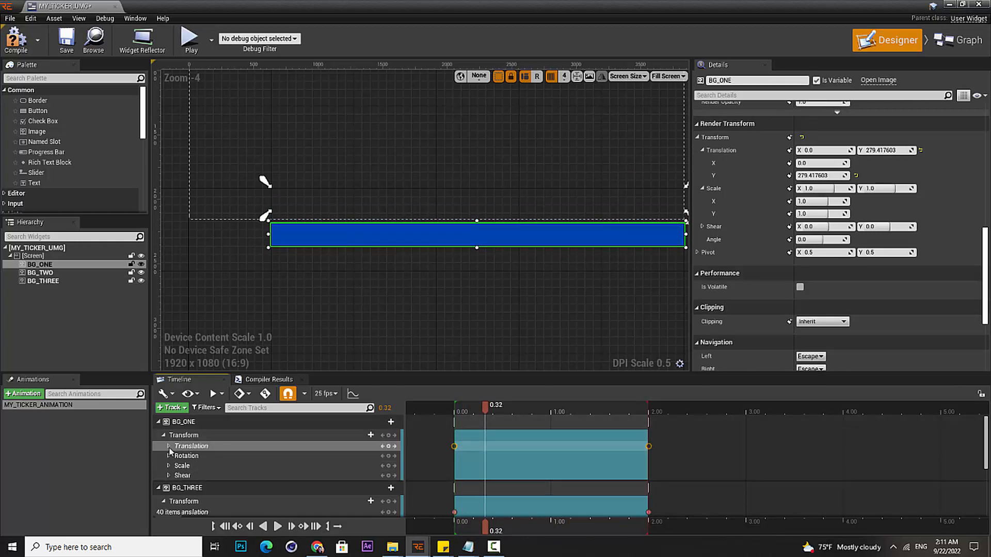
click(195, 437)
click(193, 425)
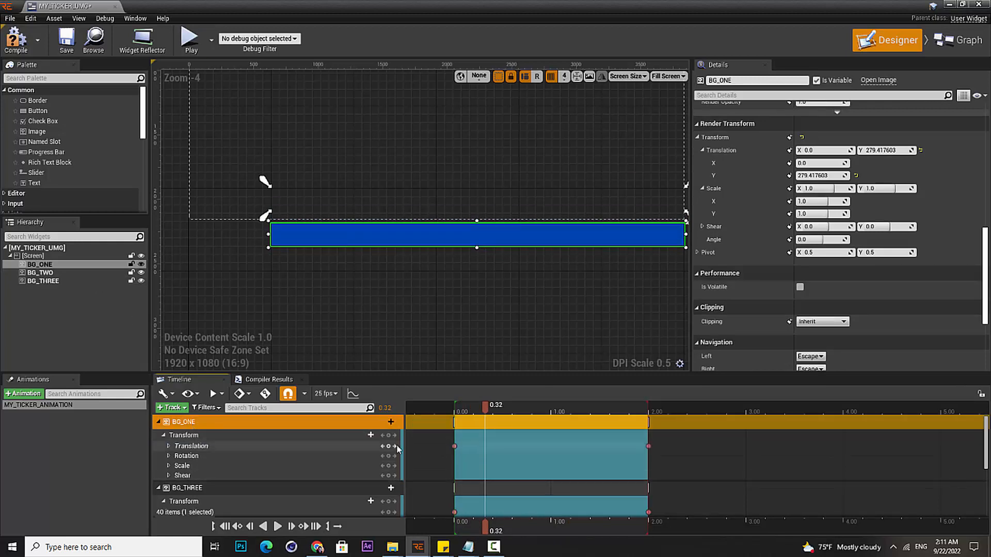
click(191, 446)
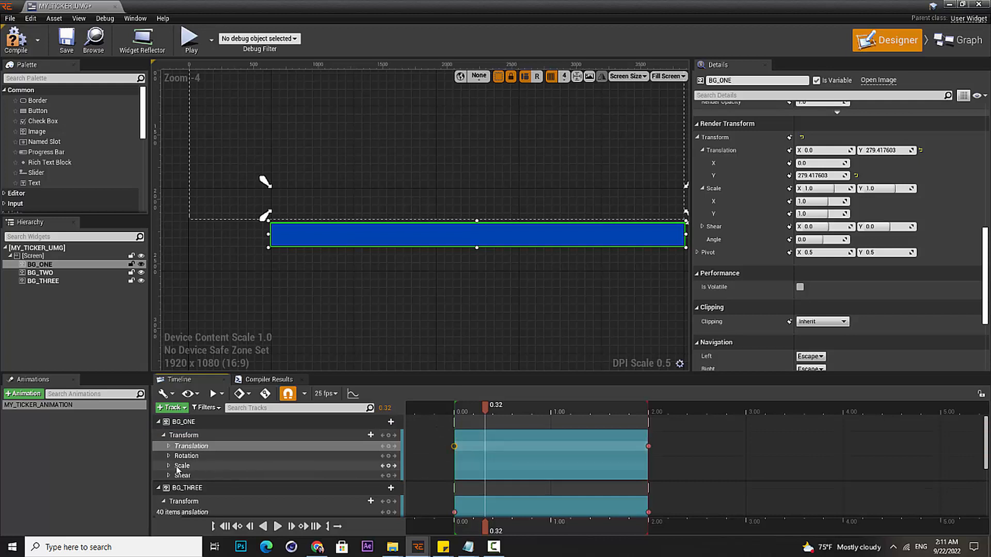
Shift BG_TWO's start and end Translation keyframes to about 0.48 and 2.48, and scrub the timeline to preview the delay
scroll(181, 470, down, 2)
scroll(197, 489, down, 1)
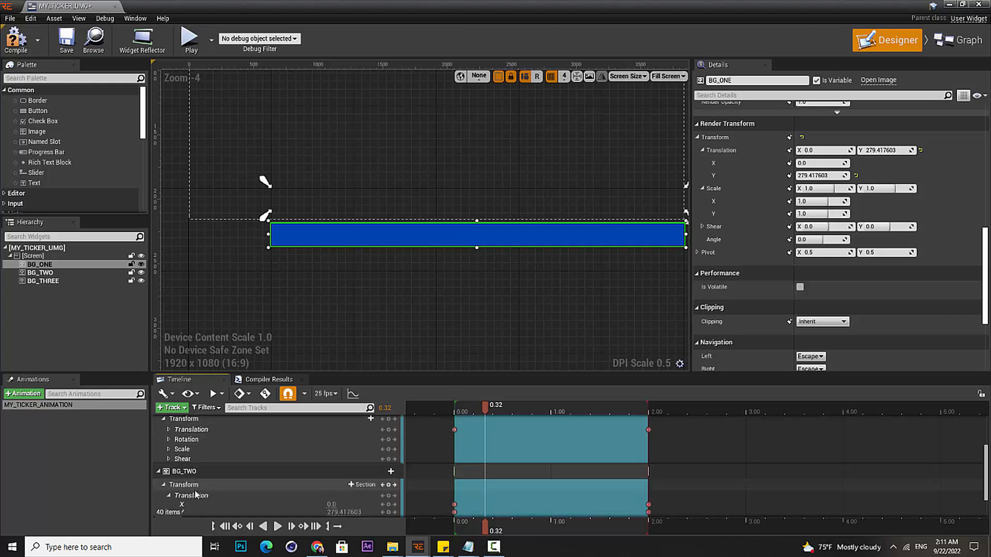
click(195, 485)
scroll(195, 485, down, 2)
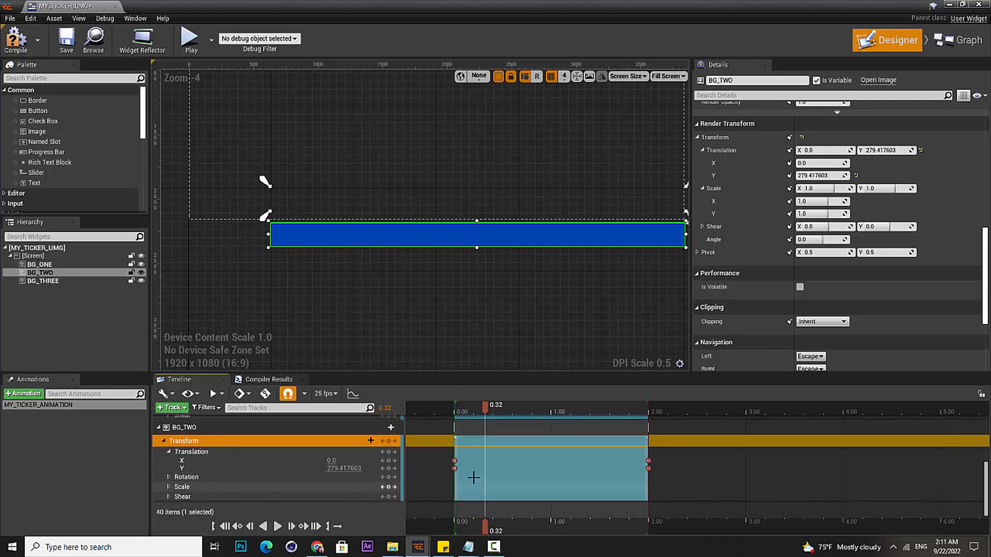
drag(435, 452, 689, 476)
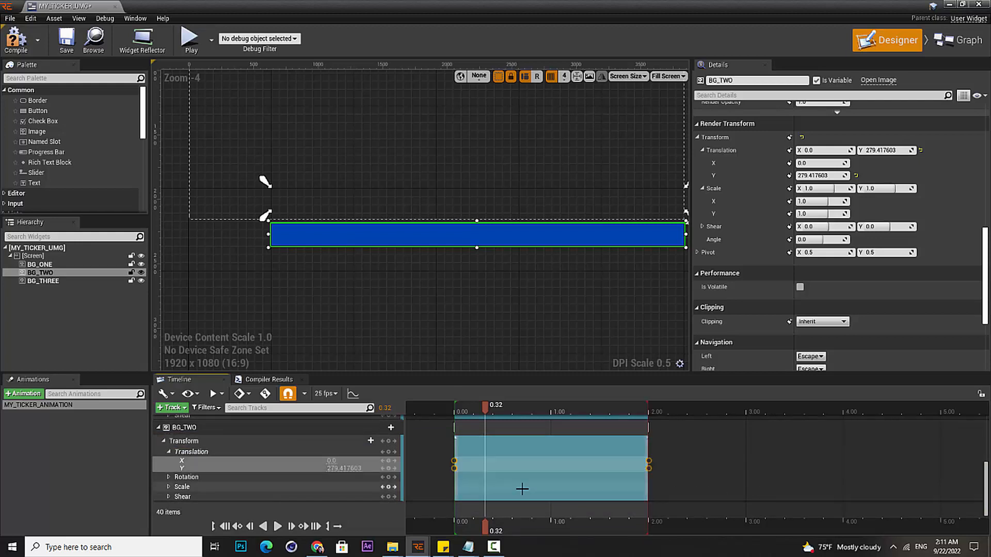
drag(454, 462, 501, 466)
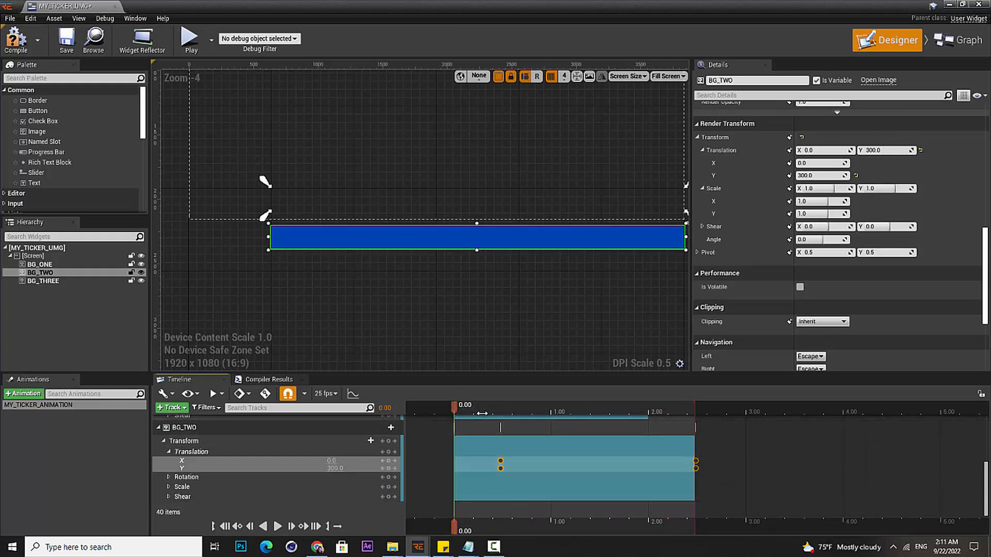
drag(462, 409, 578, 408)
drag(522, 433, 498, 429)
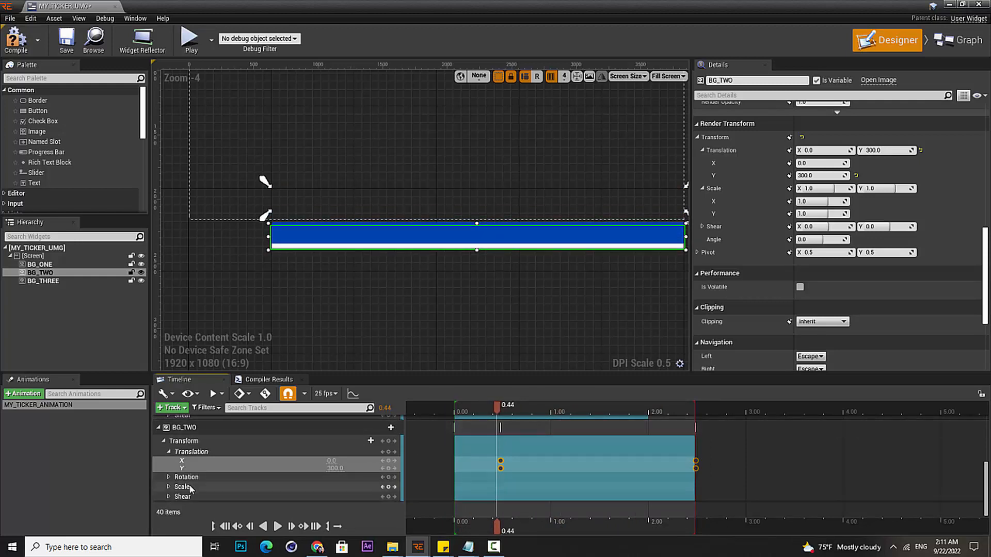
Shift BG_THREE's start and end Translation keyframes to about 0.76 and 2.76 so it follows BG_TWO
scroll(196, 463, up, 2)
click(190, 429)
scroll(196, 454, up, 1)
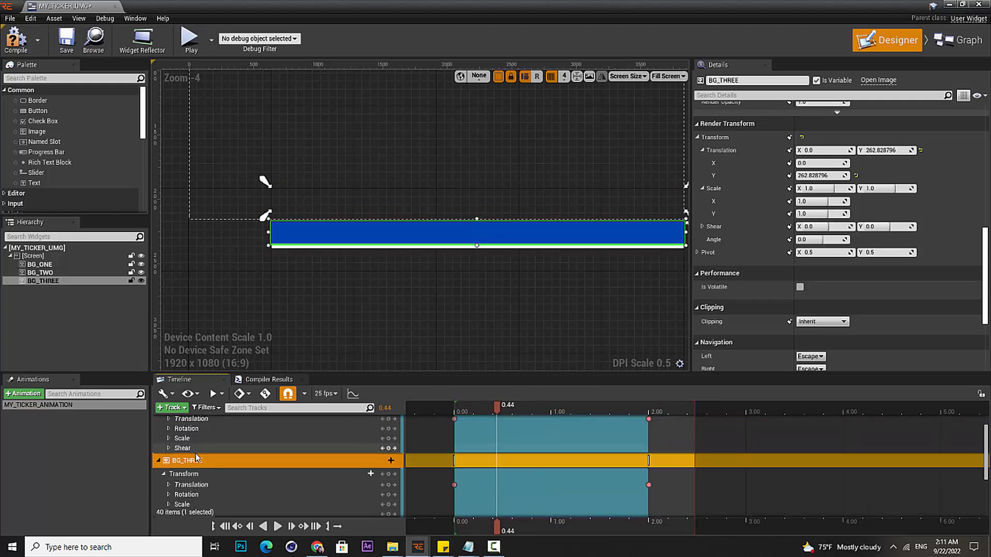
click(582, 494)
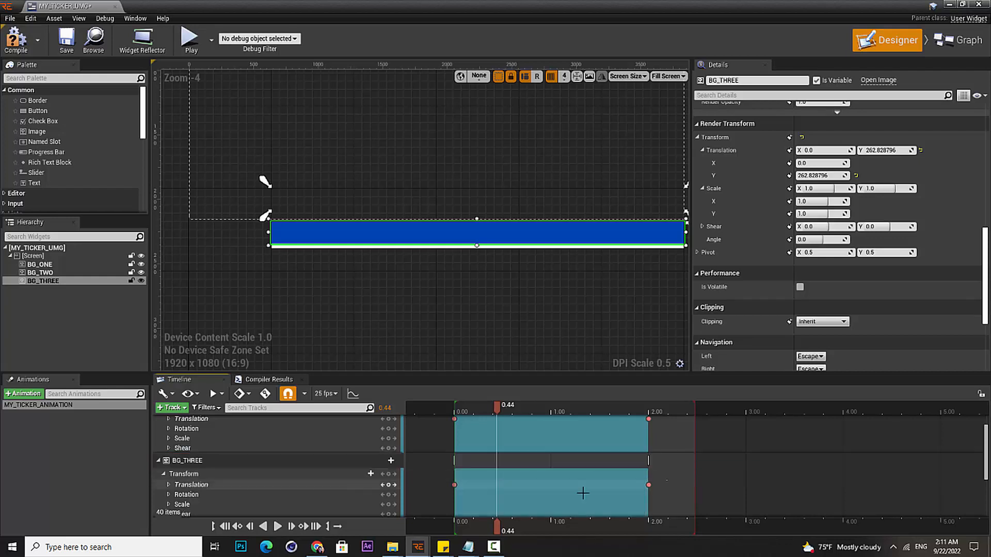
scroll(542, 487, down, 3)
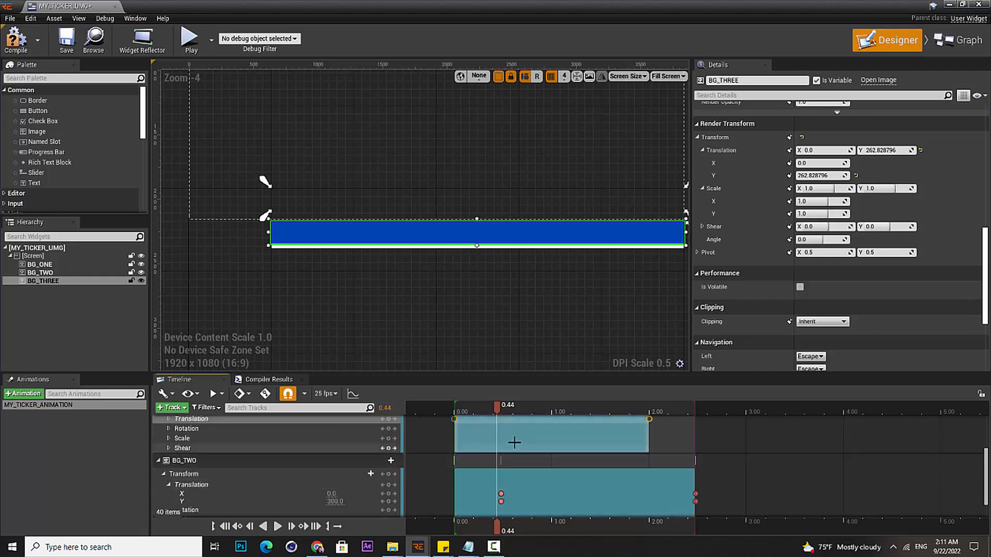
drag(500, 413, 559, 413)
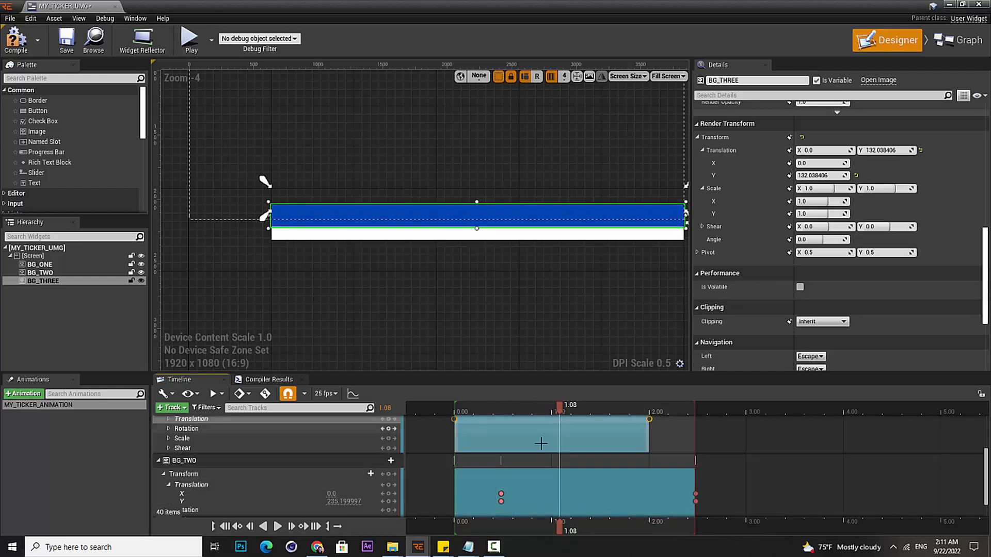
scroll(541, 444, up, 1)
drag(455, 435, 539, 439)
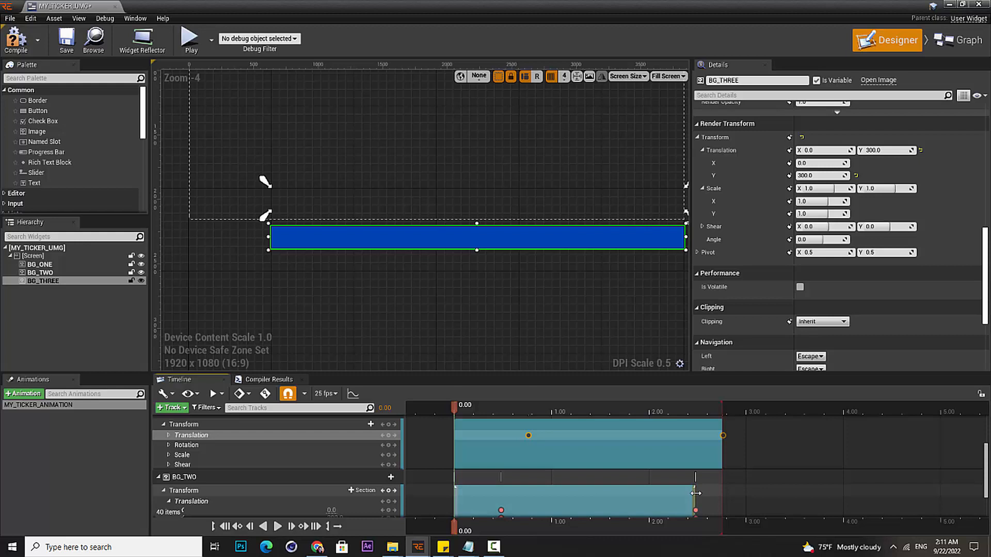
Extend the Transform sections of BG_TWO and BG_ONE to about 2.76, matching BG_THREE's, and play the animation to check the staggered motion
drag(696, 493, 723, 487)
scroll(714, 482, up, 2)
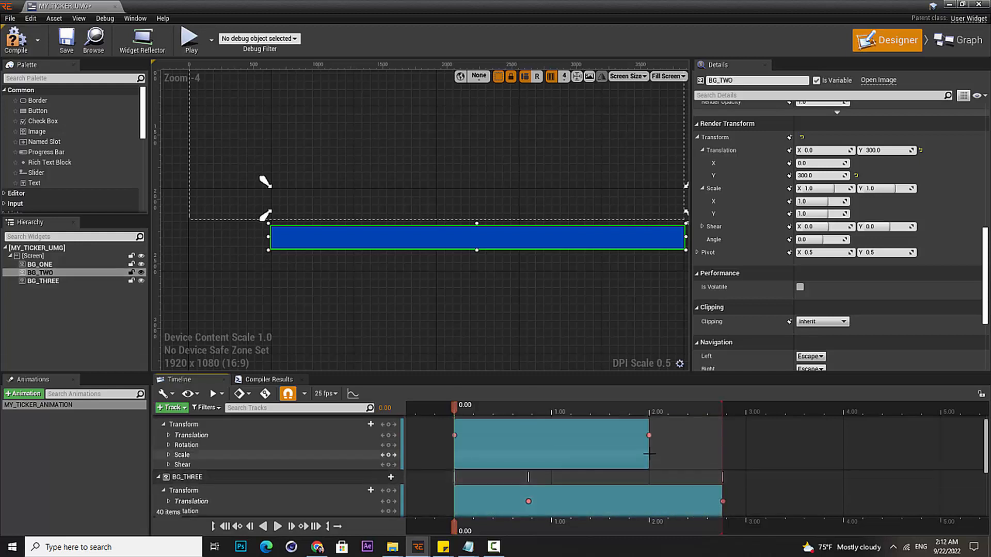
drag(649, 452, 722, 451)
scroll(722, 451, up, 1)
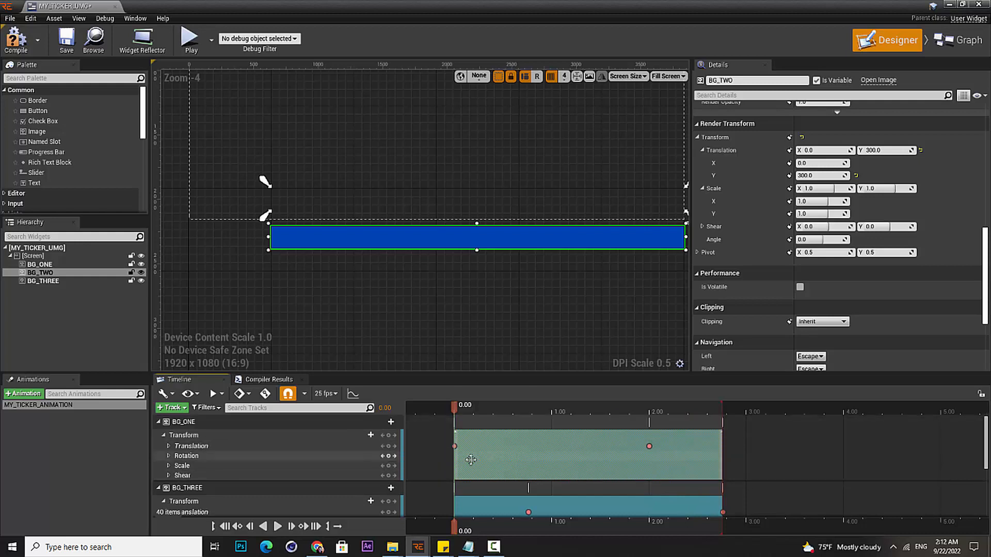
click(277, 527)
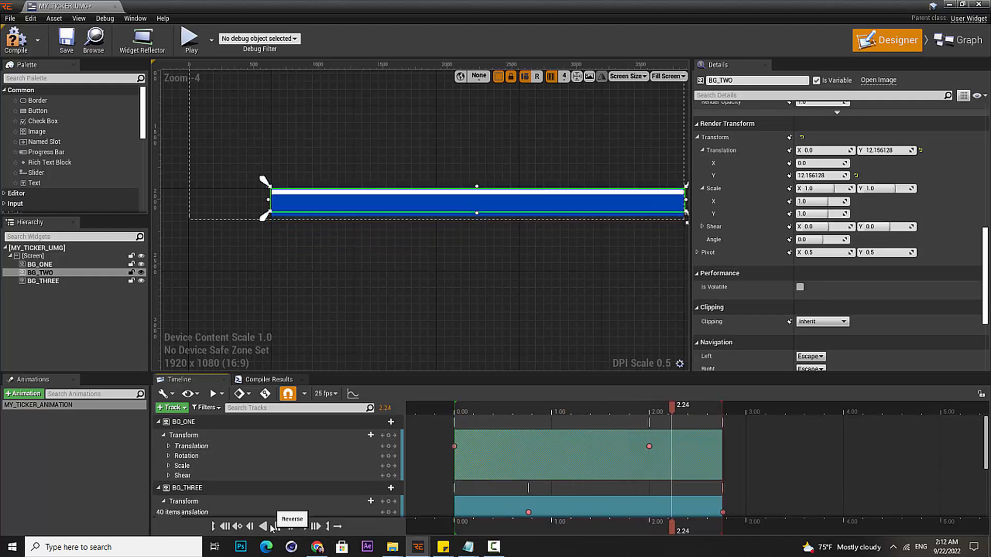
drag(511, 417, 474, 411)
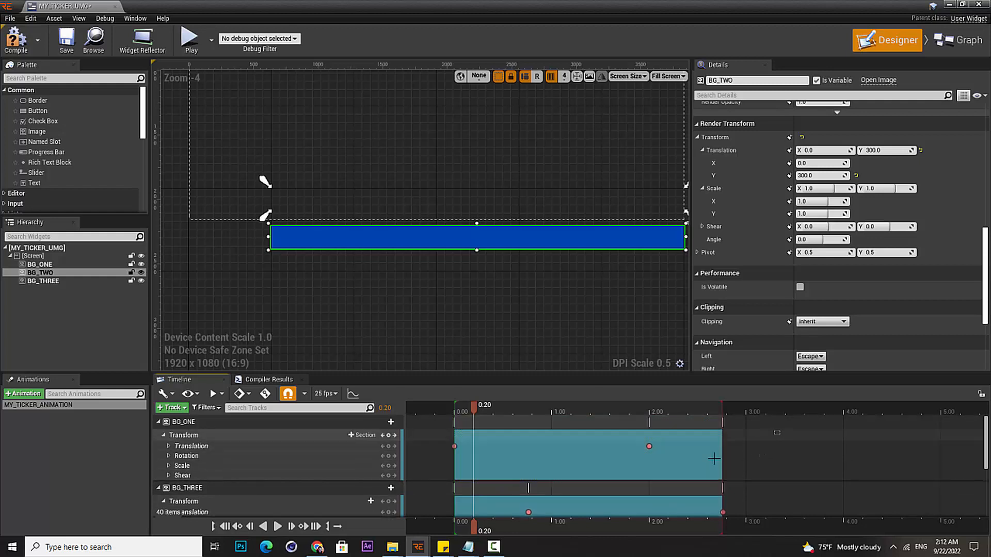
Select the end Translation keyframes of all three background images and move them about 1 second earlier
drag(780, 430, 605, 532)
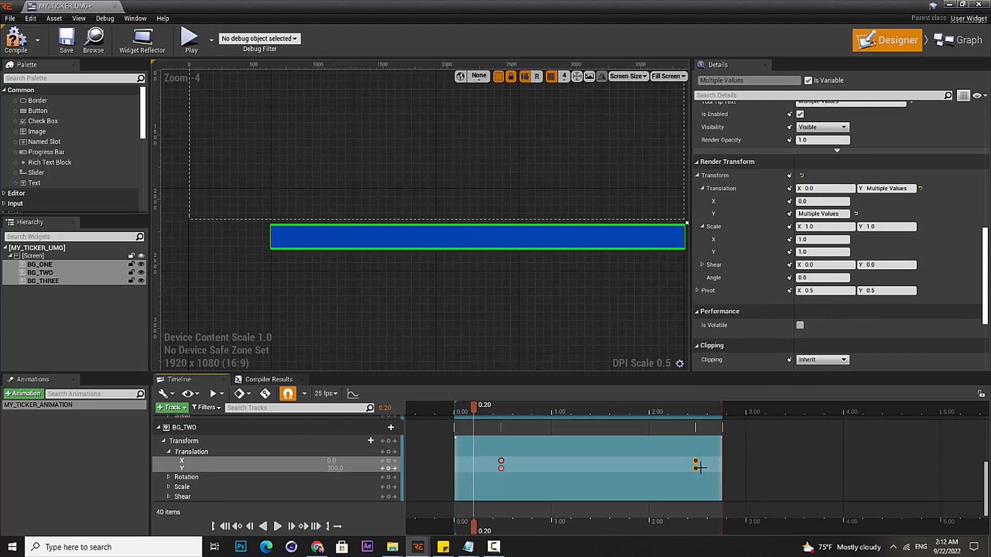
drag(697, 463, 597, 463)
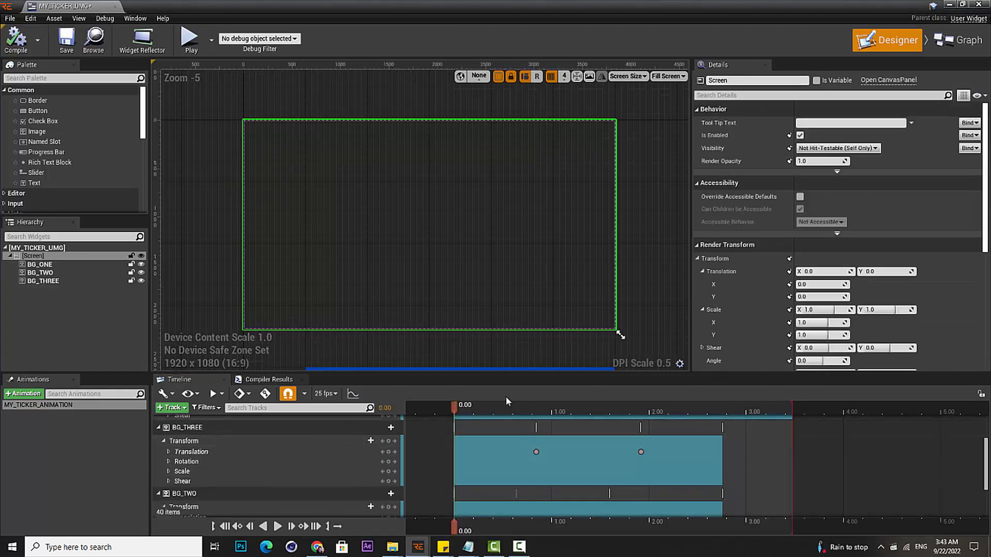
Scrub the animation to 2.00 to bring the bars into place, and select the Screen canvas in the widget hierarchy
drag(507, 408, 649, 410)
right_drag(379, 330, 409, 276)
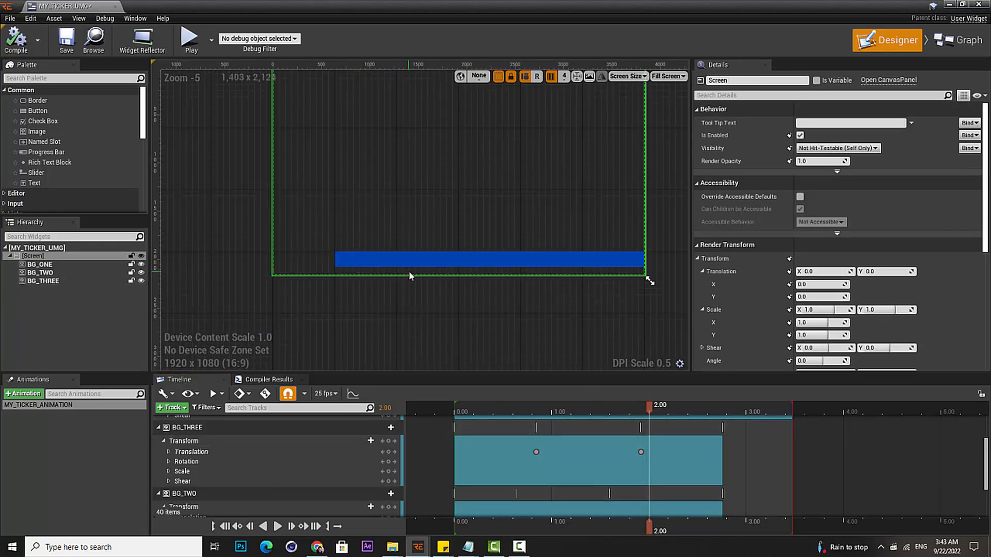
scroll(409, 276, up, 2)
click(43, 281)
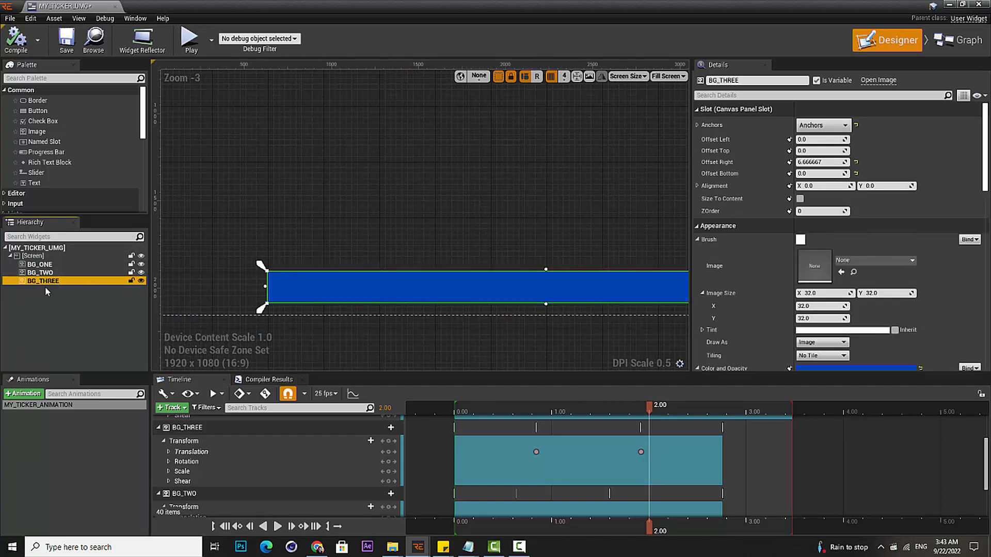
click(37, 249)
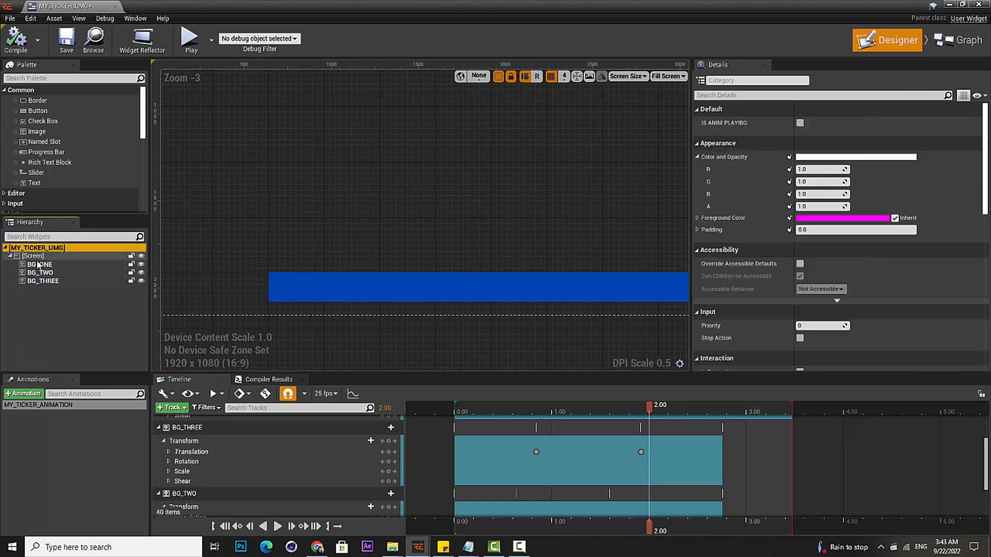
click(33, 256)
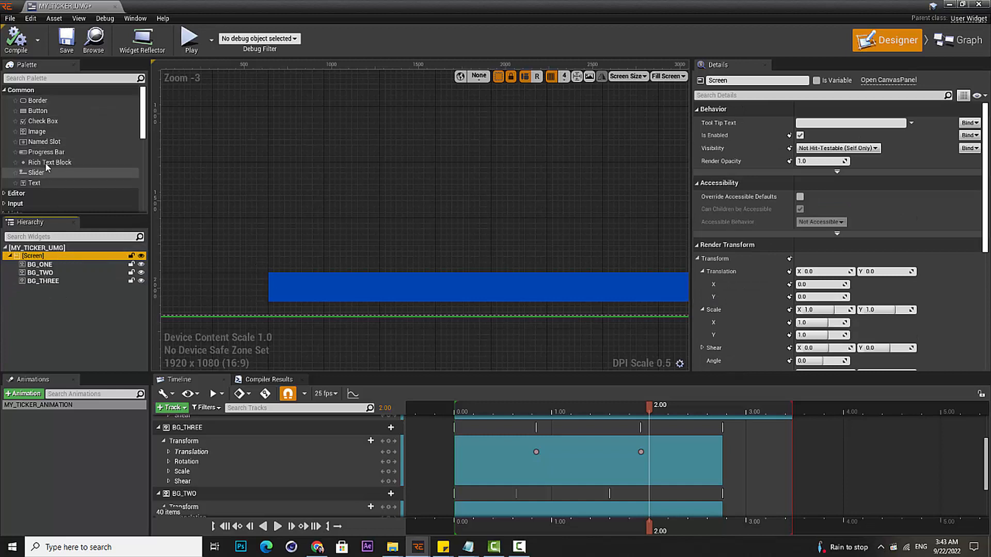
Search the widget palette for "ho", add a Horizontal Box as a child of Screen and select it
scroll(52, 165, down, 3)
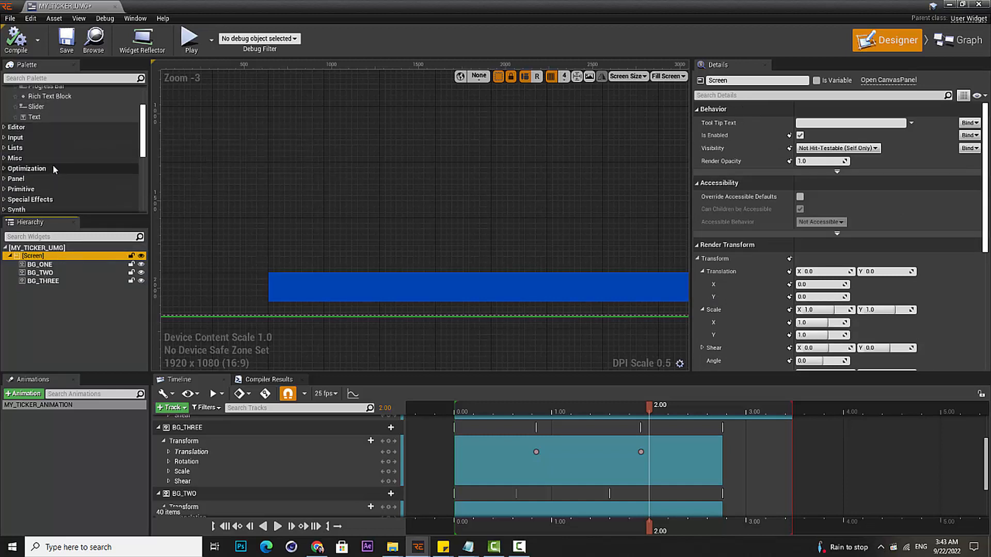
scroll(53, 165, up, 3)
click(67, 79)
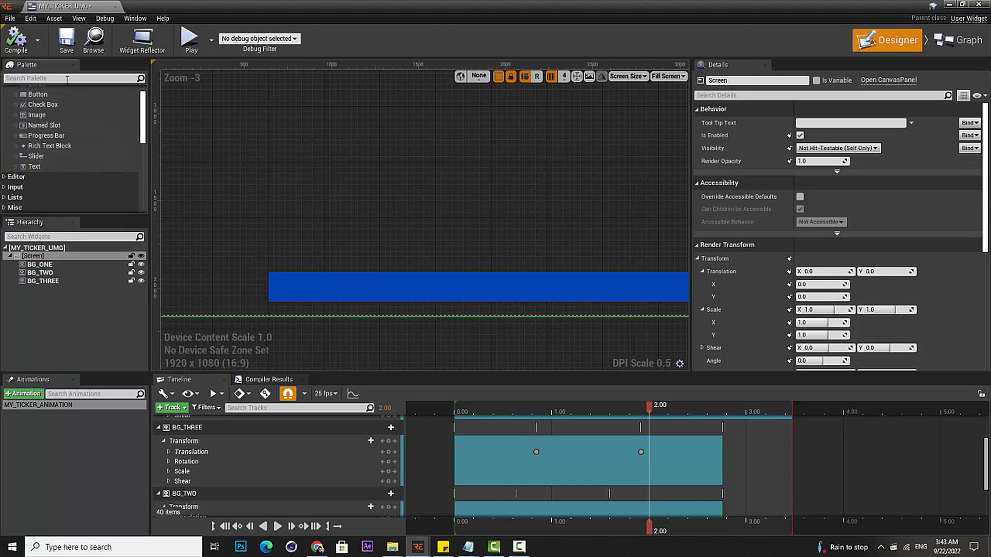
text(ho)
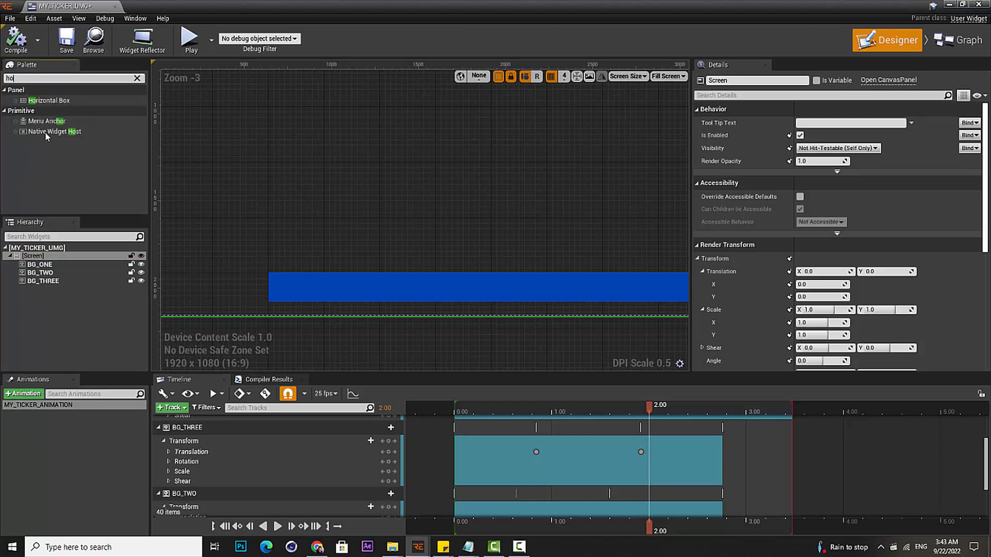
click(50, 102)
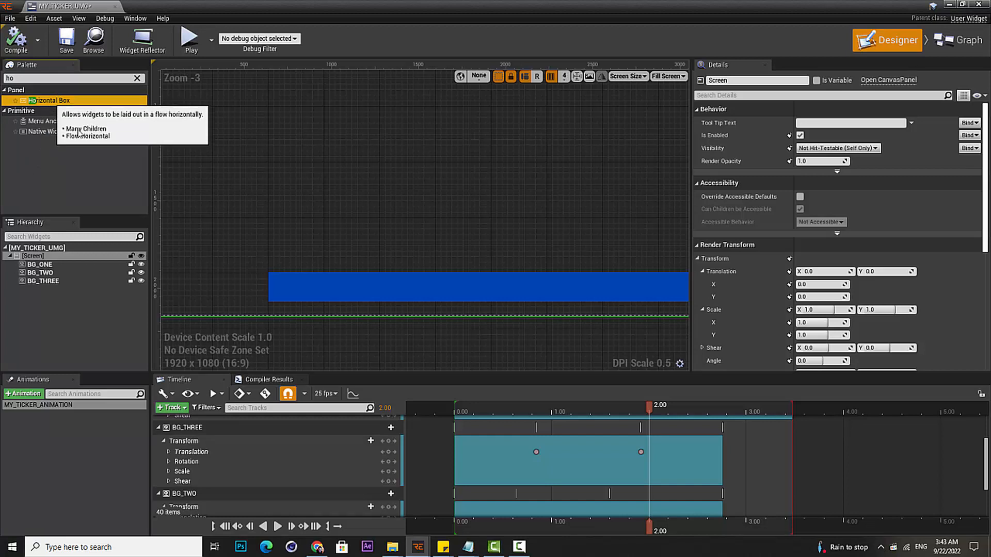
drag(51, 105, 40, 260)
click(52, 289)
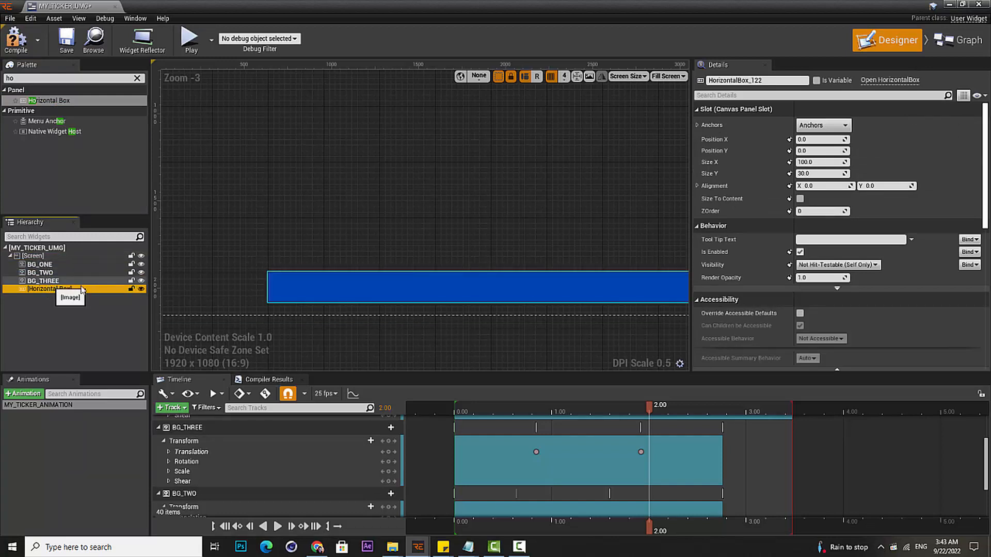
scroll(276, 263, down, 2)
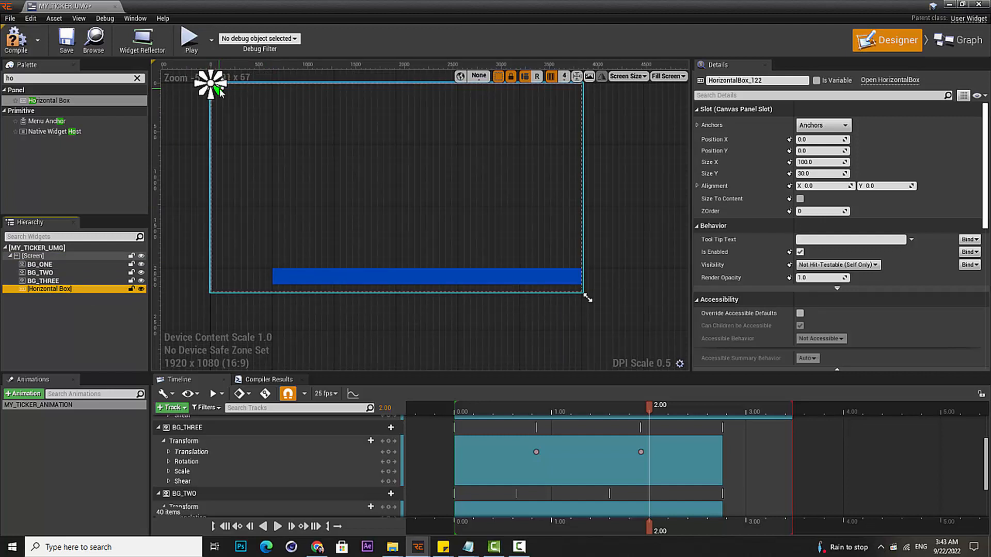
right_drag(221, 104, 228, 119)
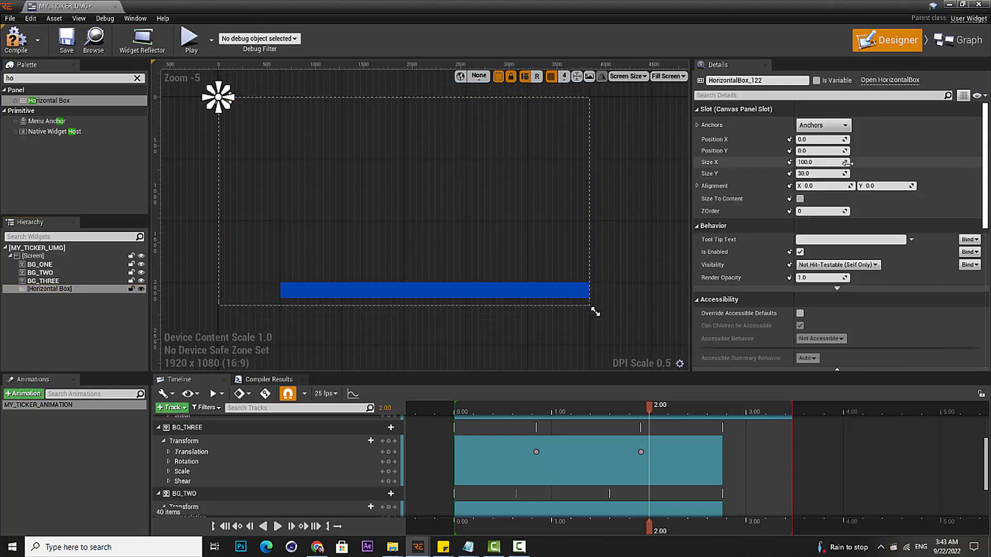
Anchor the Horizontal Box to the canvas's bottom-right corner and spread its anchors vertically to the top and bottom edges of the blue bar
click(833, 124)
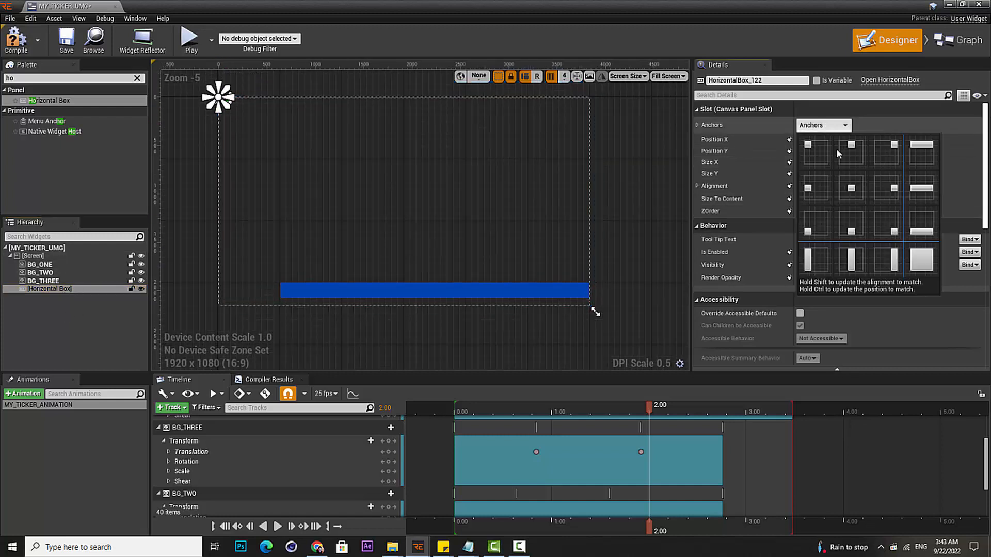
click(888, 227)
scroll(594, 304, up, 6)
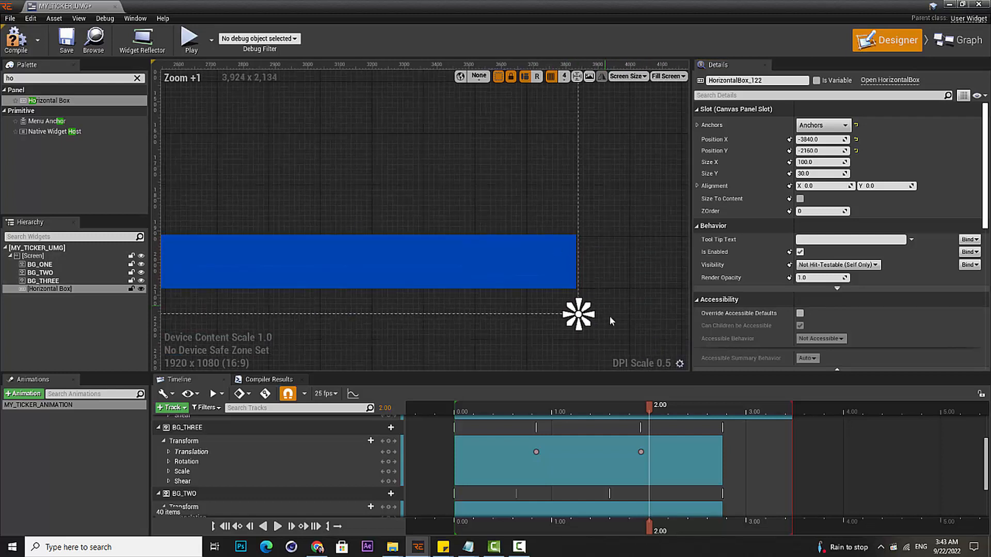
drag(579, 313, 579, 227)
drag(578, 325, 579, 300)
right_drag(578, 312, 747, 296)
right_drag(428, 270, 709, 262)
scroll(412, 266, down, 3)
right_click(521, 267)
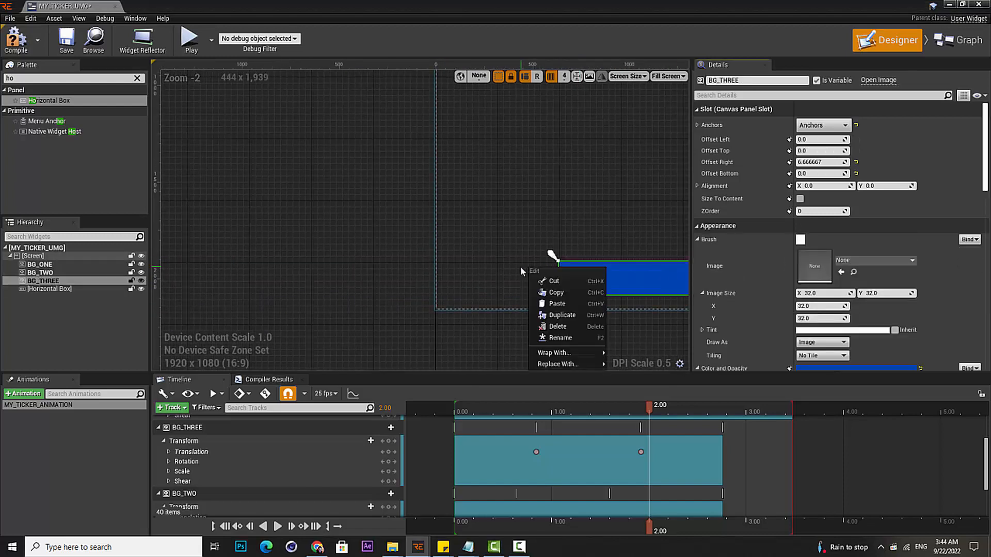
key(Escape)
Rename the Horizontal Box as Ticker, compile and save the widget
click(54, 289)
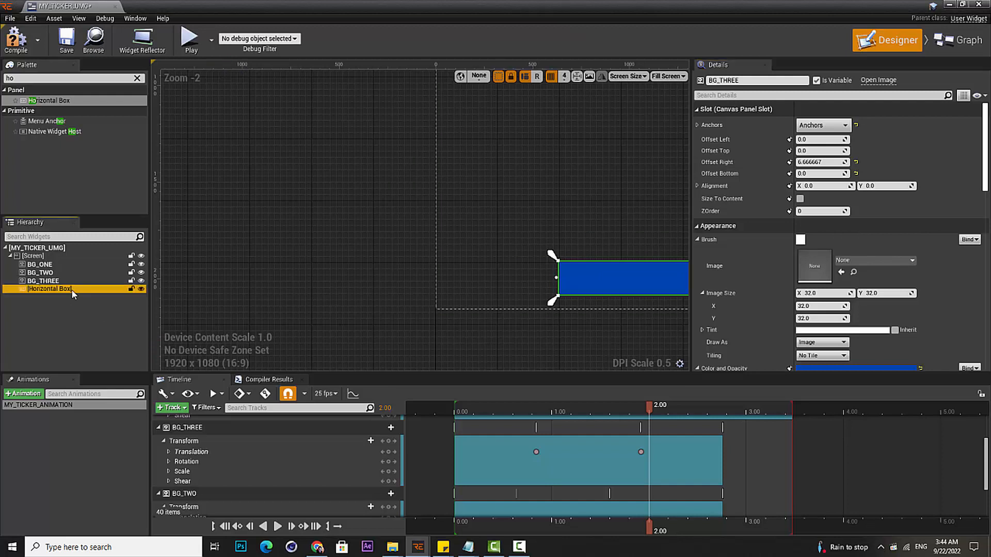
right_click(54, 289)
click(86, 361)
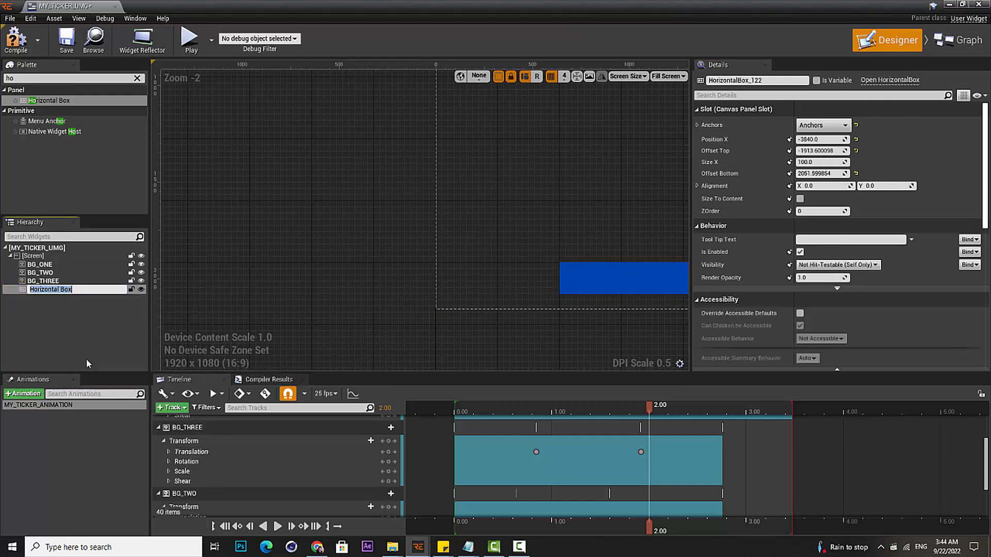
text(Ticker)
key(Return)
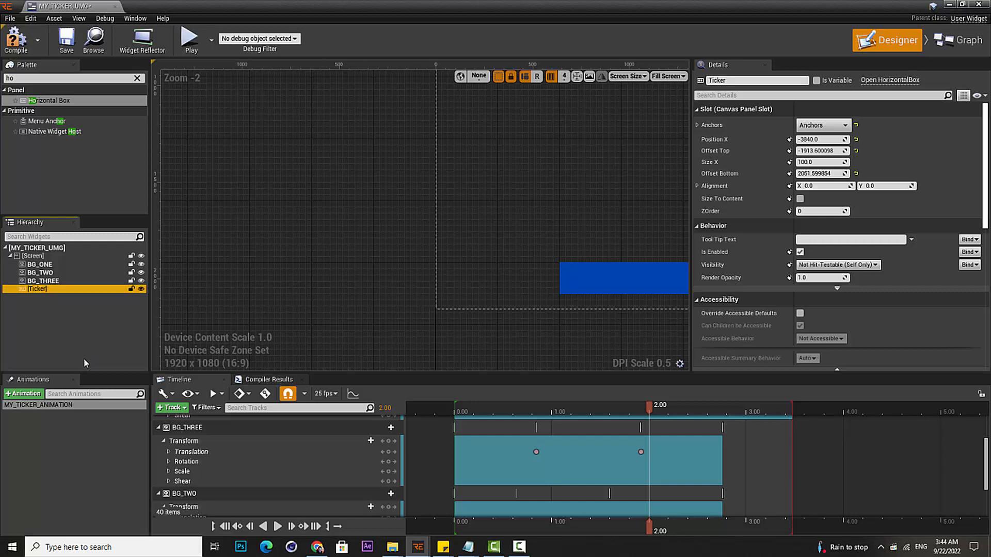
click(16, 38)
click(66, 38)
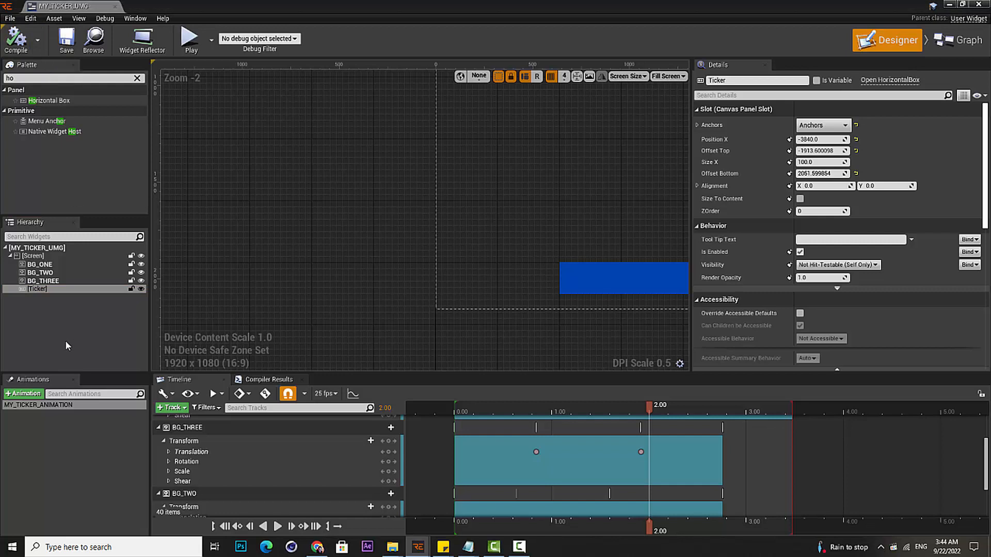
Rename the Horizontal Box as Container, compile and save the widget, and select Container in the hierarchy
click(47, 281)
click(49, 289)
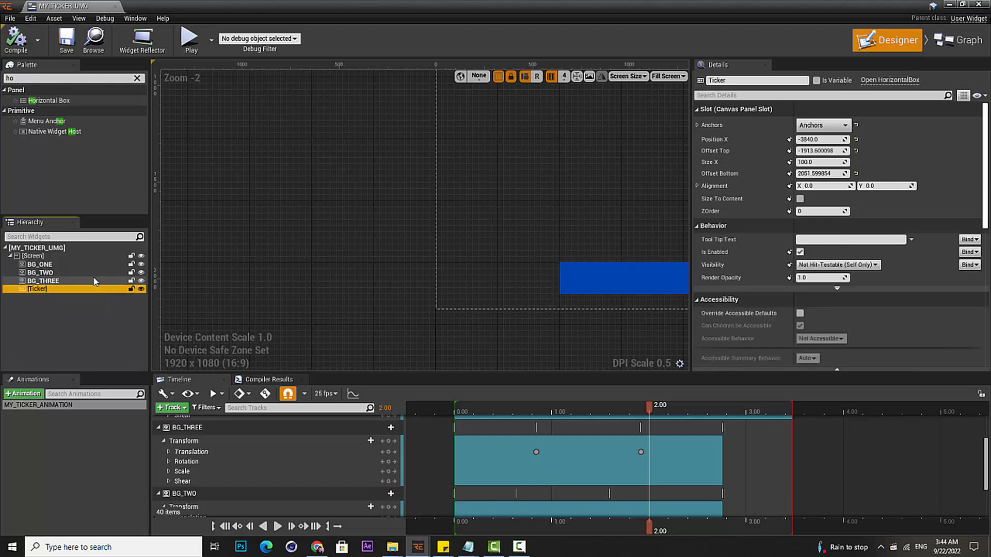
right_click(40, 289)
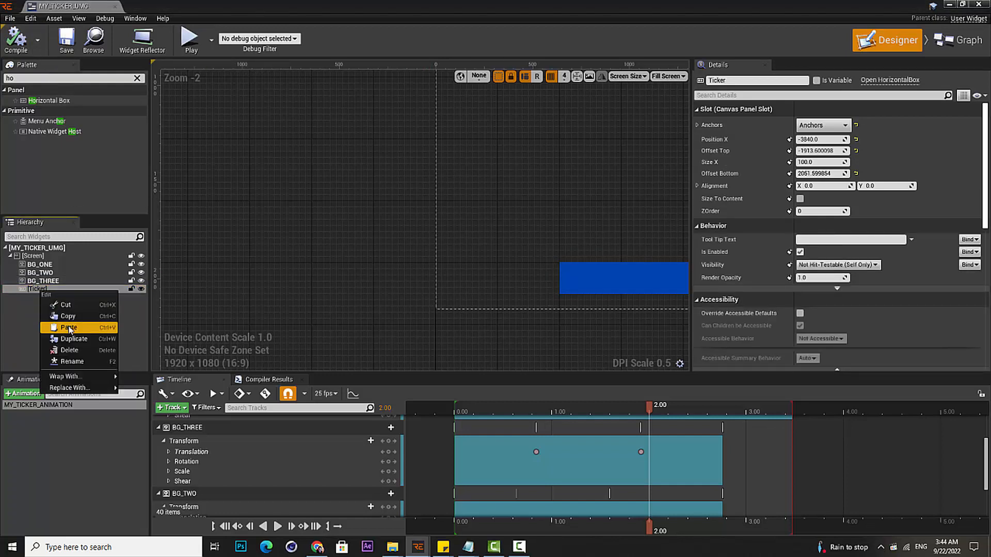
click(77, 362)
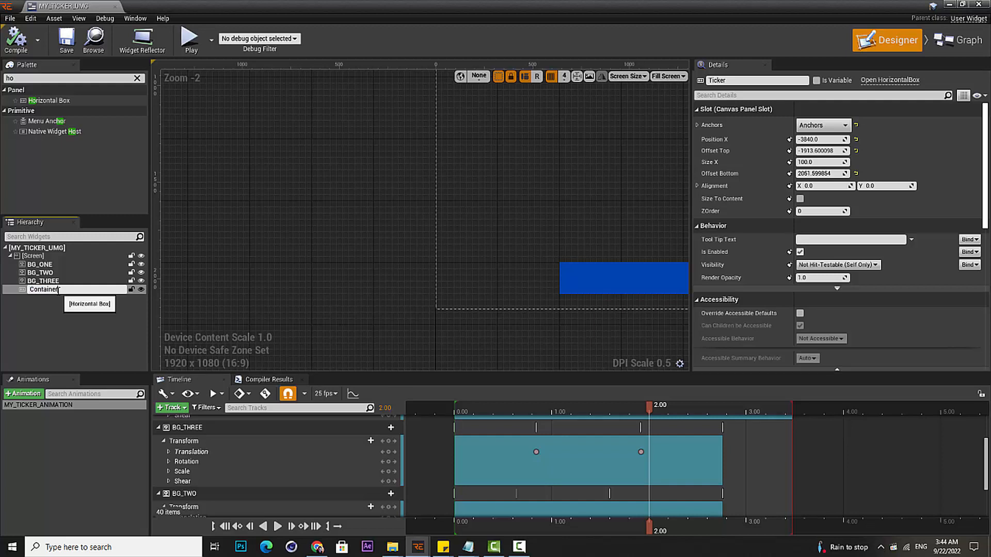
key(Return)
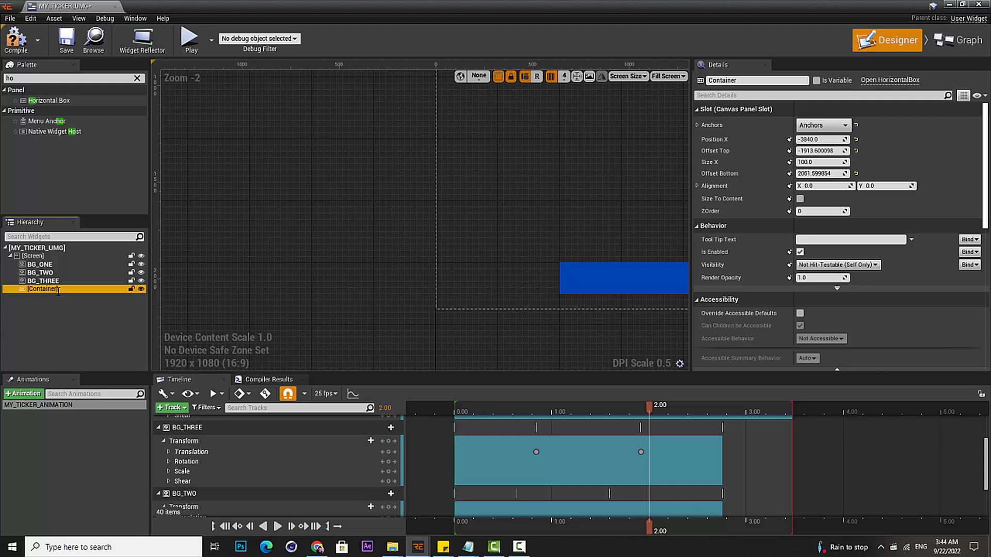
click(13, 40)
click(66, 41)
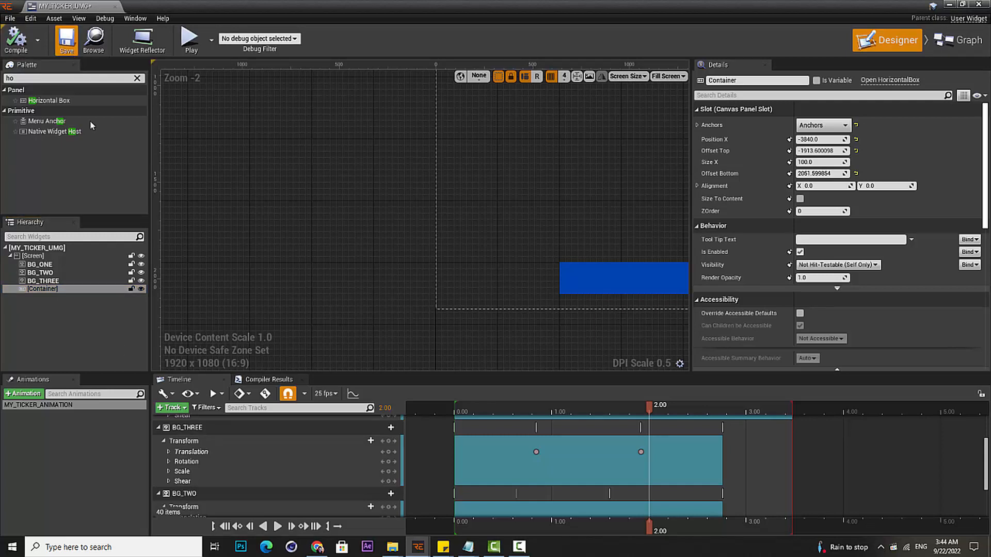
click(45, 281)
click(45, 289)
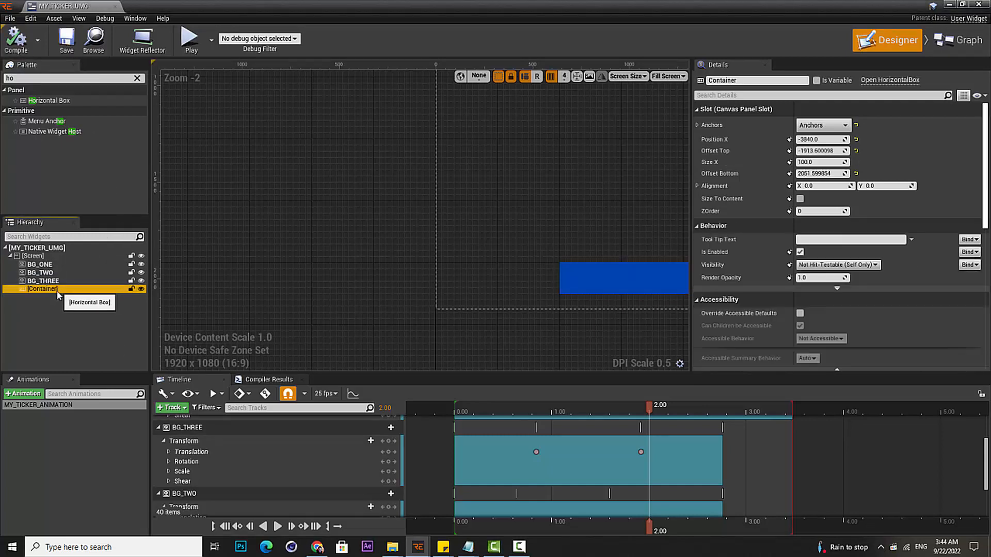
Extend Container's anchors across the blue bar by moving the left pair to the bar's left end
right_drag(648, 273, 276, 248)
right_click(363, 239)
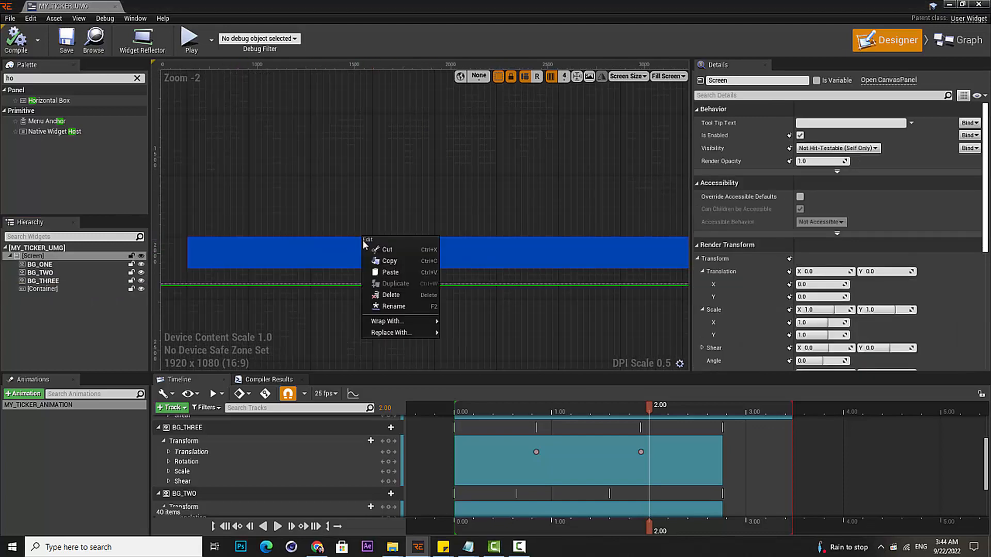
click(404, 145)
scroll(420, 209, down, 4)
scroll(491, 224, up, 3)
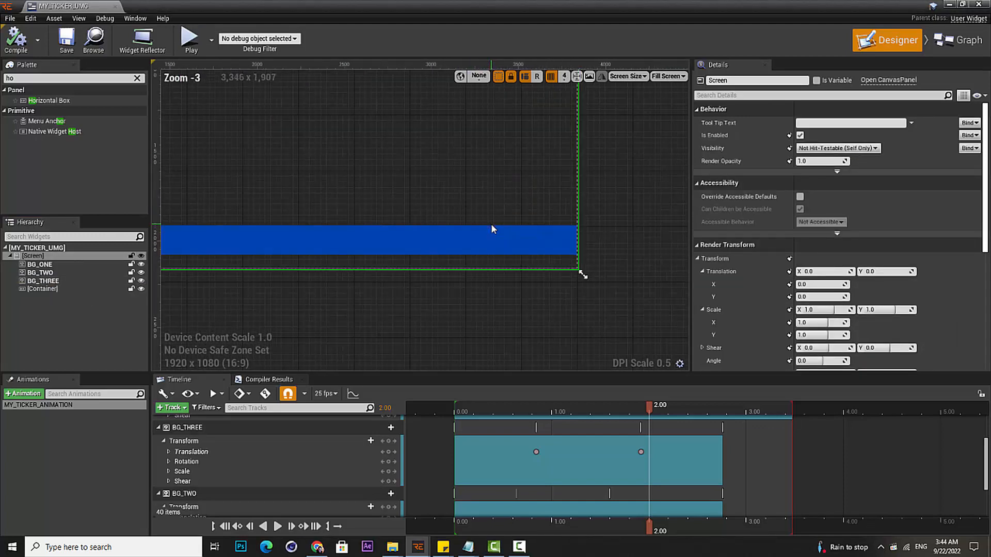
click(43, 289)
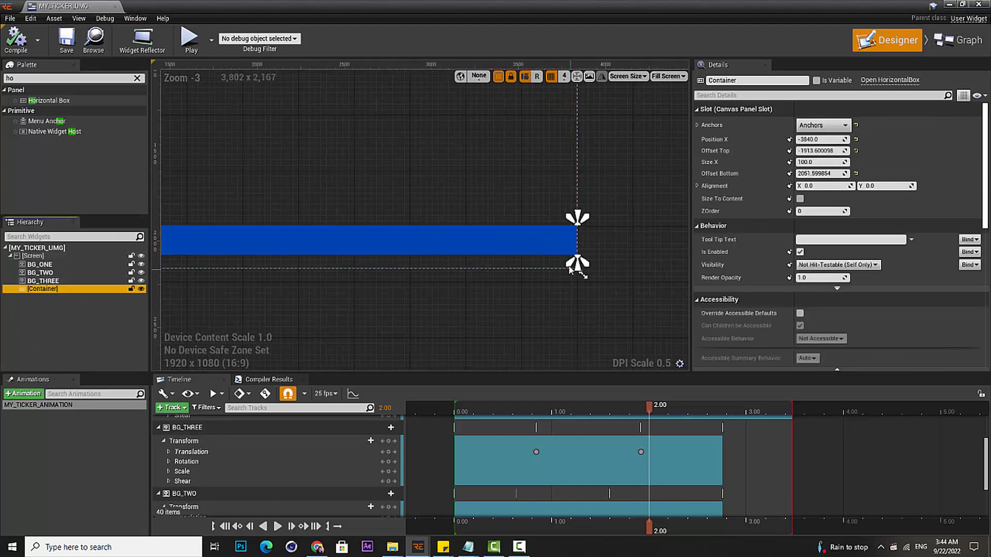
drag(449, 263, 154, 262)
right_drag(256, 285, 670, 277)
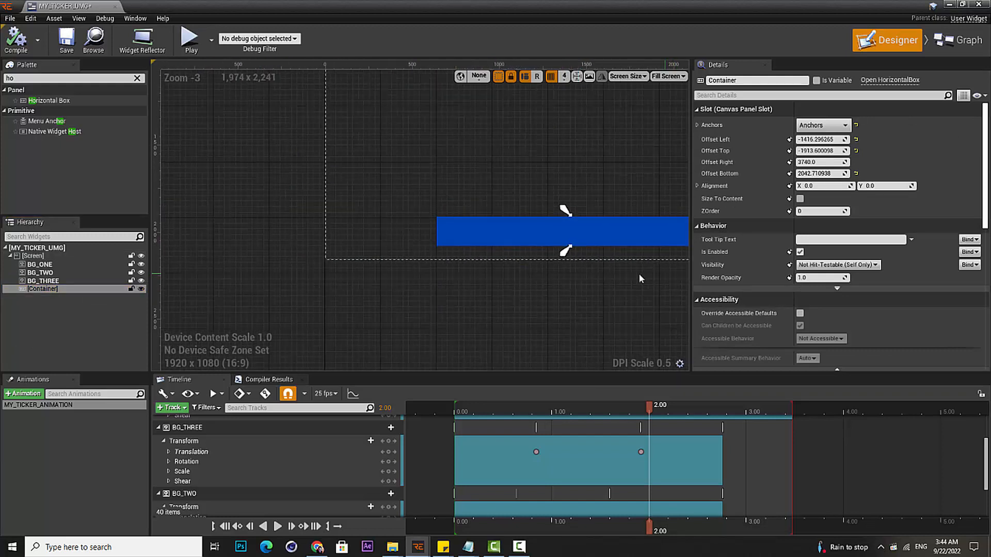
drag(575, 258, 430, 262)
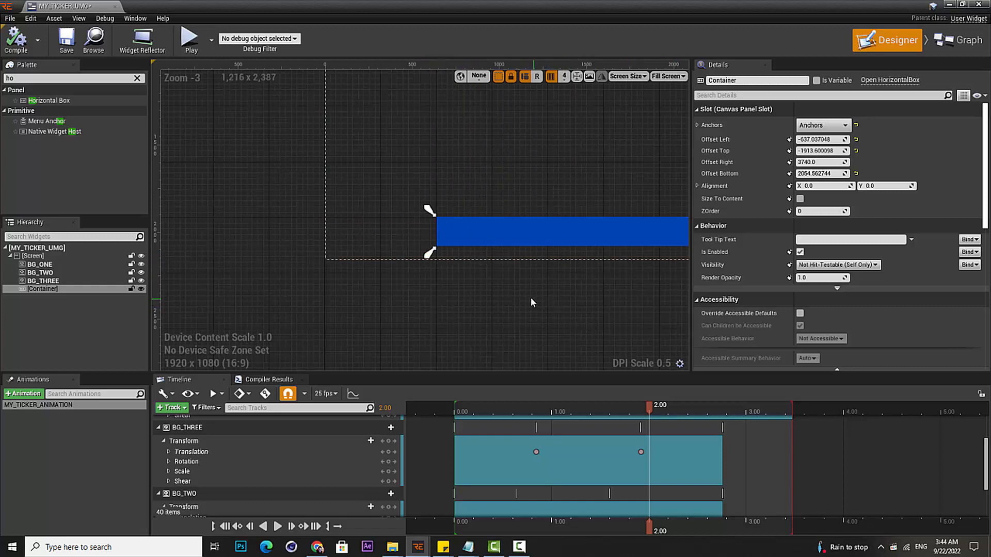
right_drag(577, 228, 454, 244)
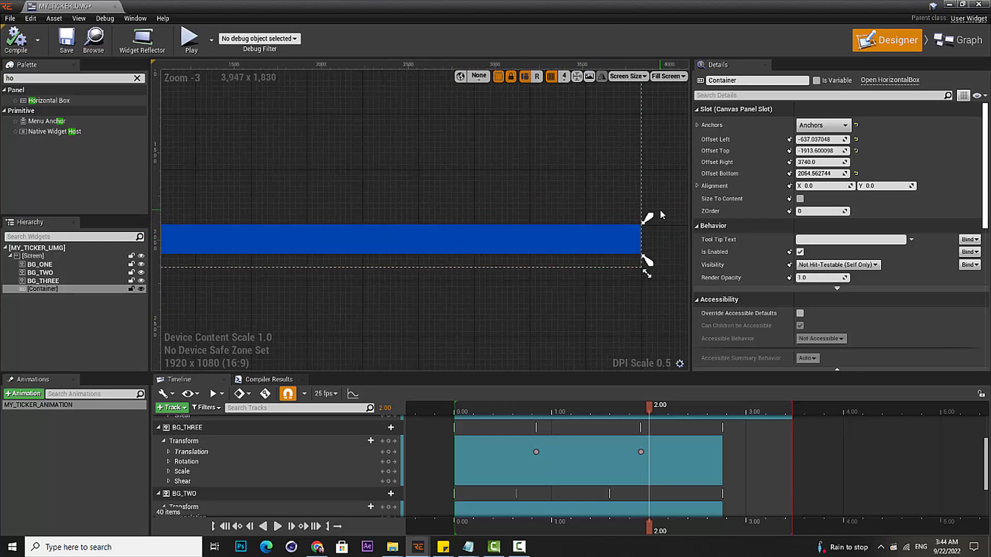
Set Container's left, top, right and bottom offsets to 0 so it fills its anchored area over the blue bar
click(844, 140)
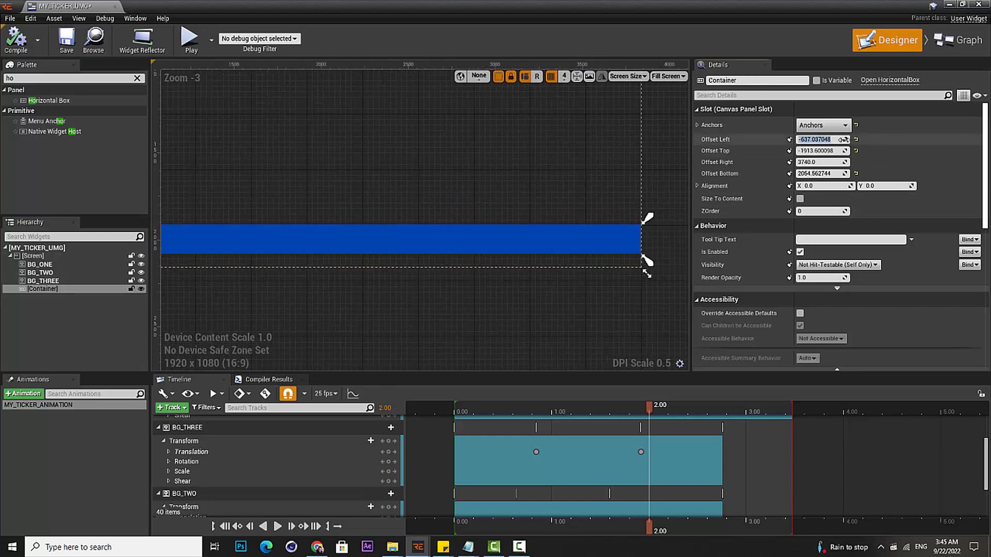
text(0)
key(Tab)
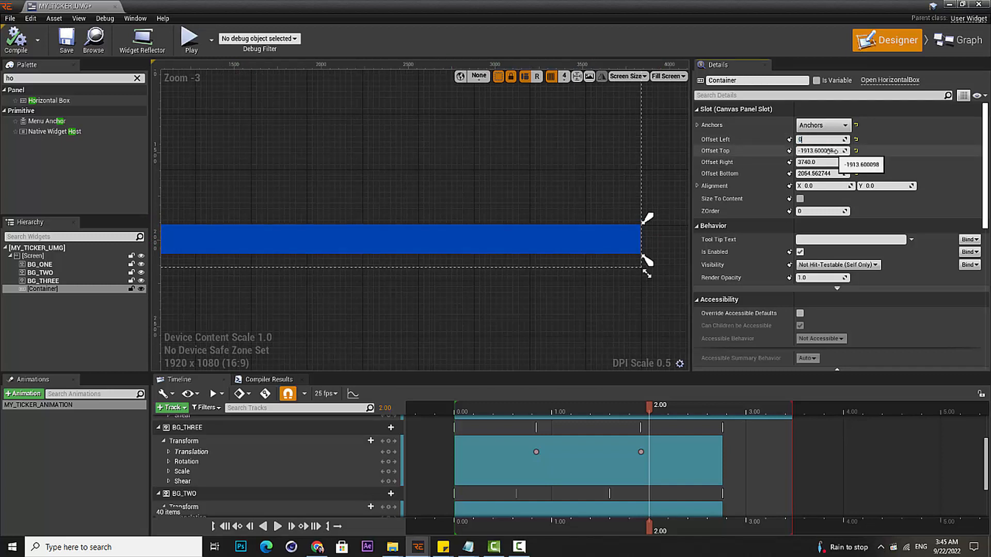
text(0)
key(Tab)
text(0)
key(Tab)
text(0)
key(Return)
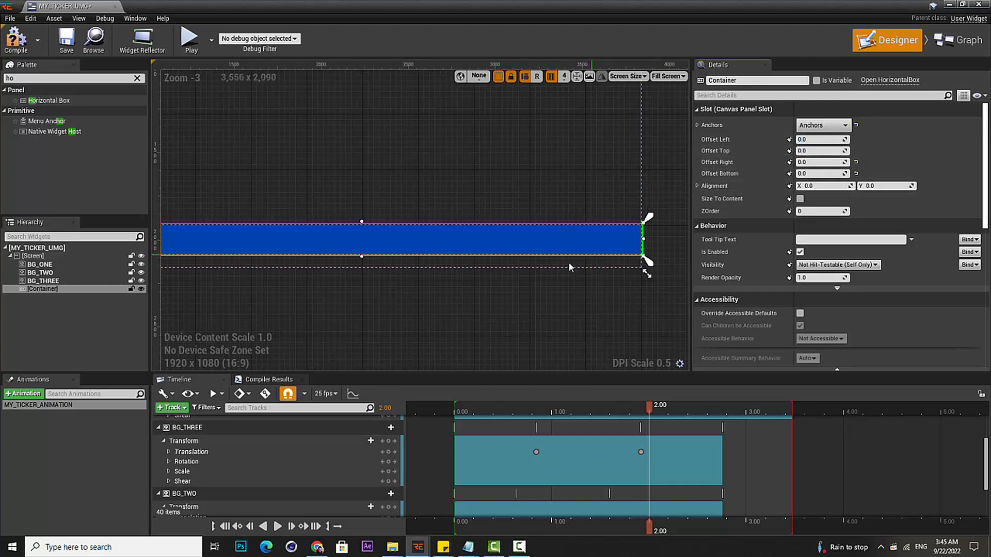
right_drag(286, 274, 377, 218)
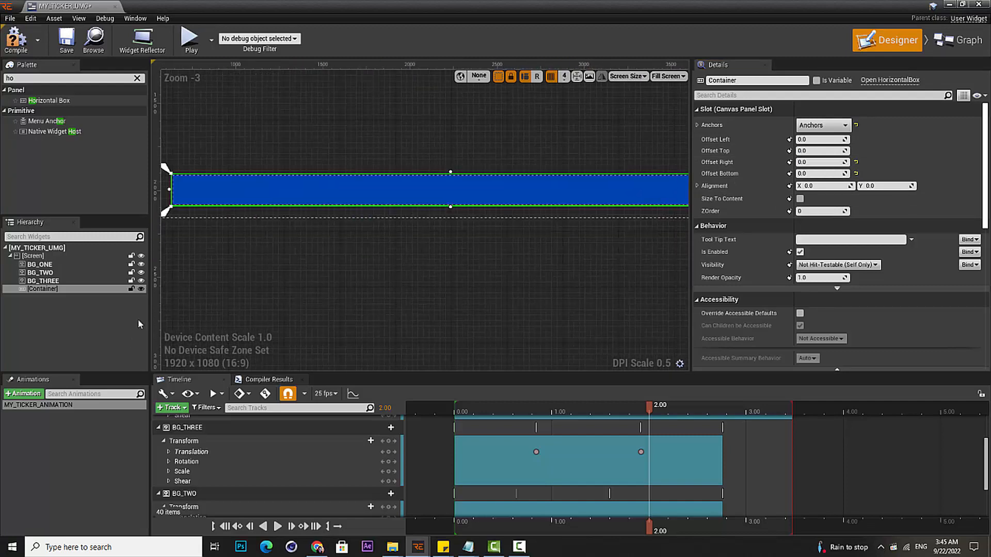
Compare the placement of BG_ONE, BG_TWO and BG_THREE with Container by selecting each in the hierarchy
click(69, 282)
click(52, 289)
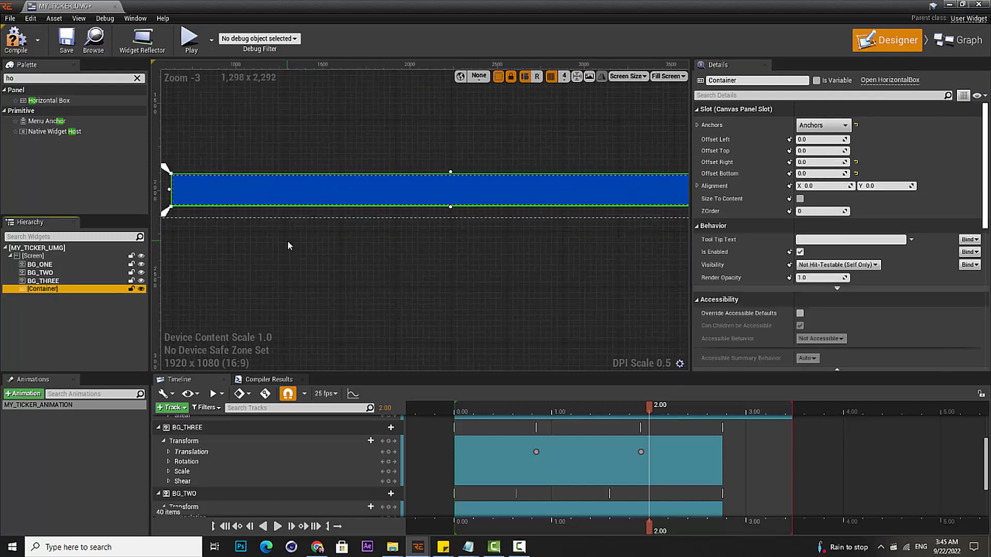
scroll(260, 231, down, 1)
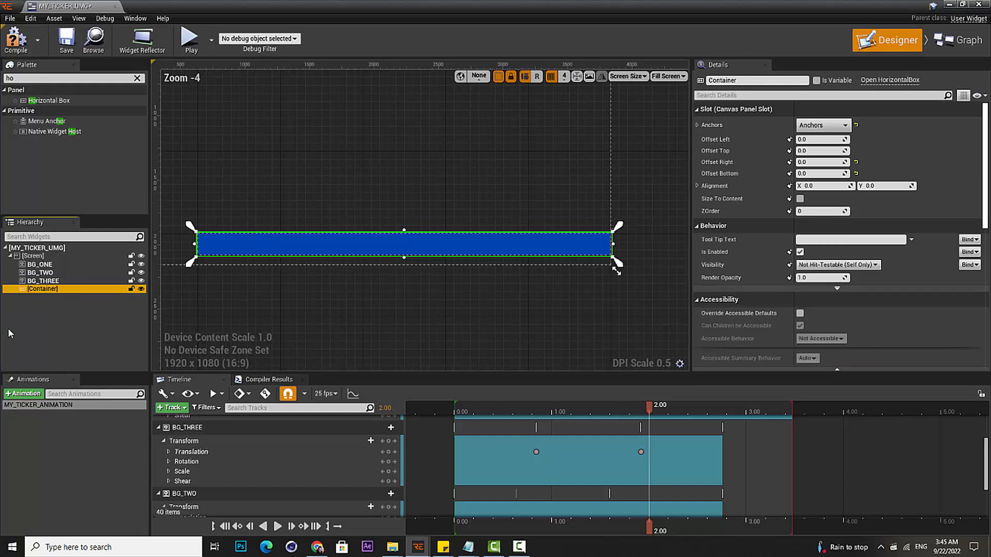
click(45, 282)
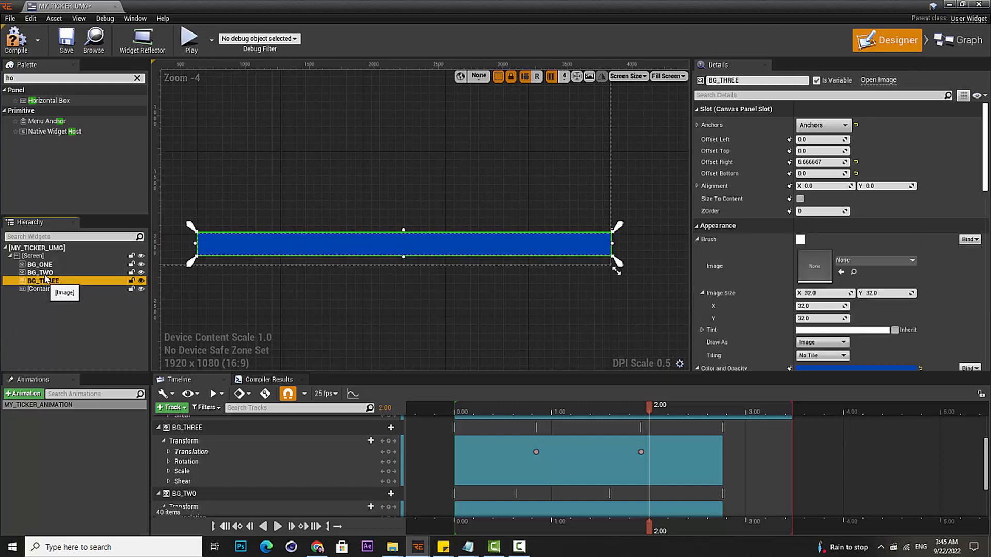
click(46, 273)
click(44, 265)
mouse_move(46, 283)
mouse_down()
mouse_move(50, 292)
mouse_move(45, 280)
mouse_up()
click(49, 289)
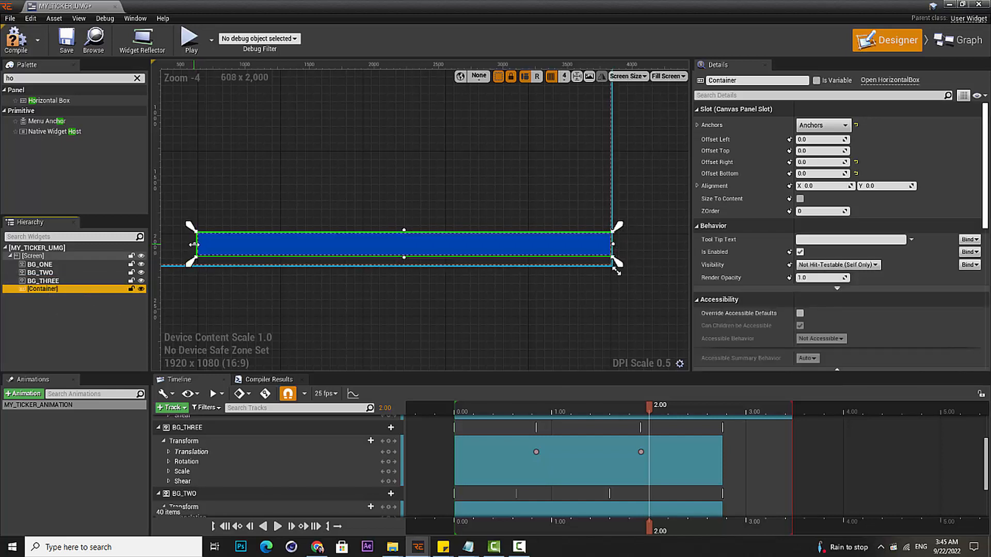
Shrink Container to a narrow strip, move its left anchors near the bar's right end, and place it just outside the screen's right edge
drag(194, 264, 604, 280)
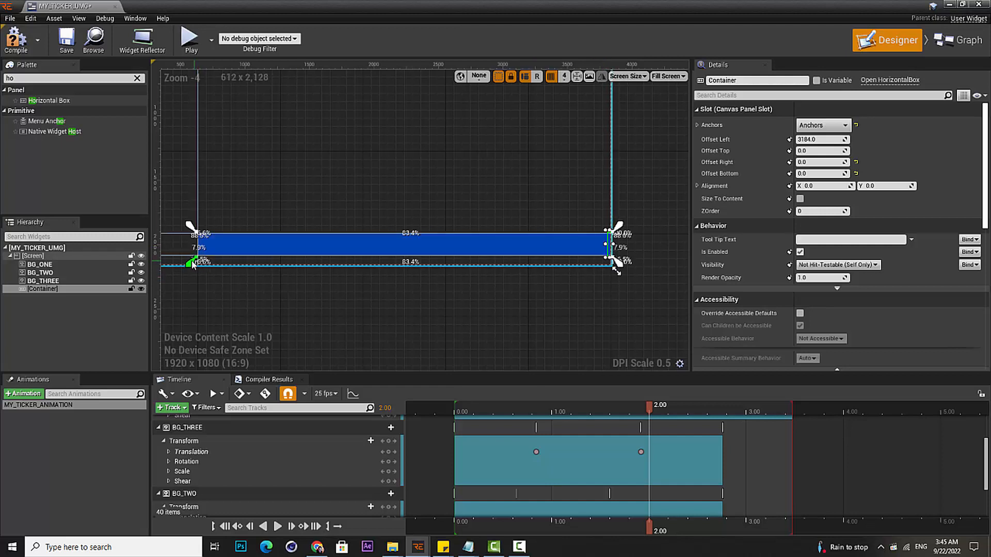
drag(191, 265, 598, 284)
scroll(605, 269, up, 4)
right_drag(605, 269, 196, 181)
scroll(314, 239, up, 5)
drag(398, 231, 417, 233)
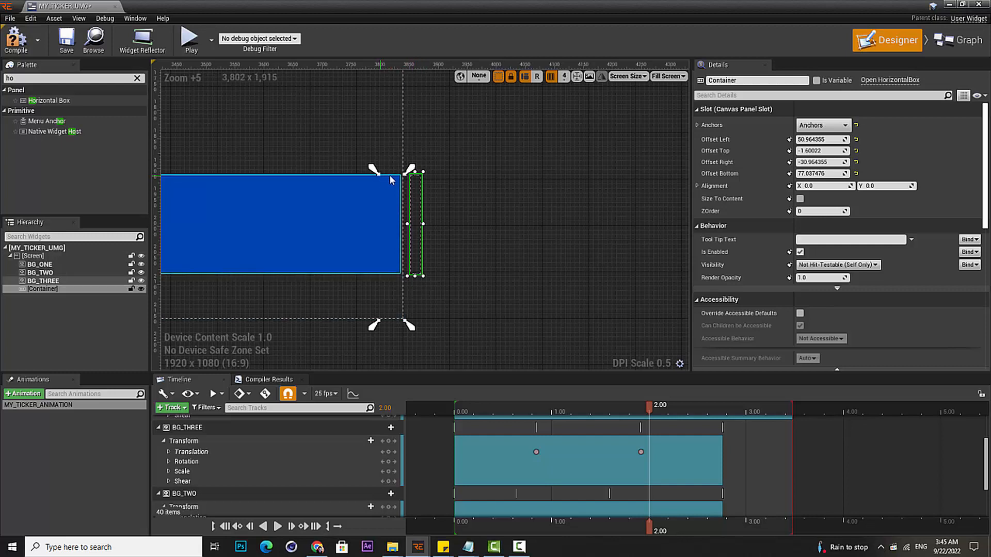
Fine-tune Container's anchors, shifting the left pair slightly outward and raising the bottom pair to the blue bar's lower edge
mouse_move(411, 170)
mouse_down()
mouse_move(429, 172)
mouse_move(415, 172)
mouse_up()
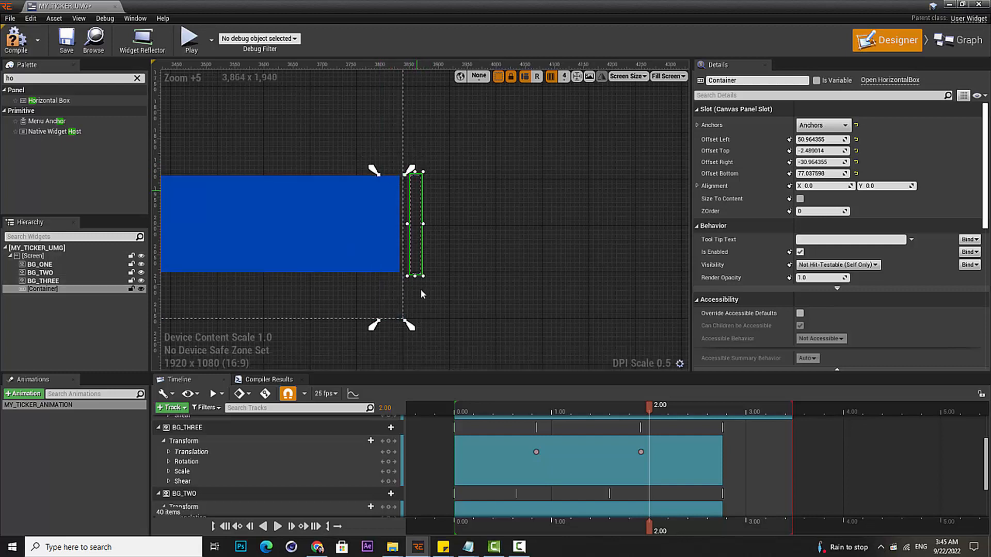
drag(411, 325, 425, 325)
mouse_move(373, 169)
mouse_down()
mouse_move(424, 165)
mouse_move(371, 171)
mouse_up()
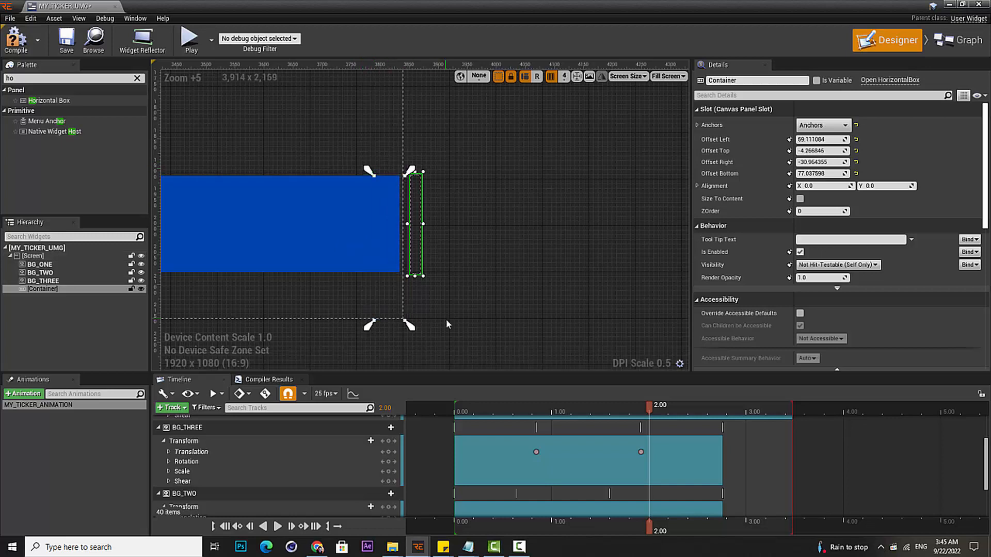
drag(411, 326, 411, 327)
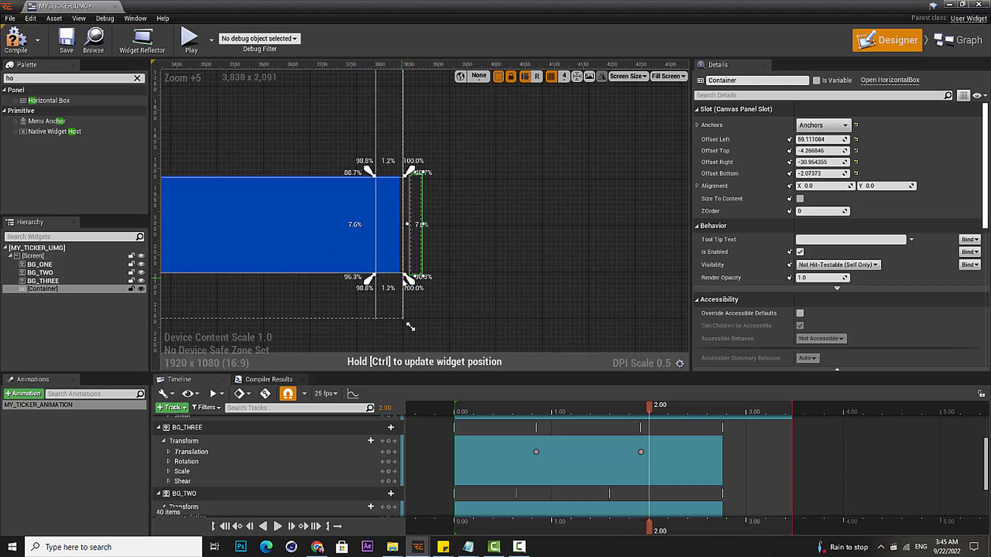
drag(408, 279, 408, 279)
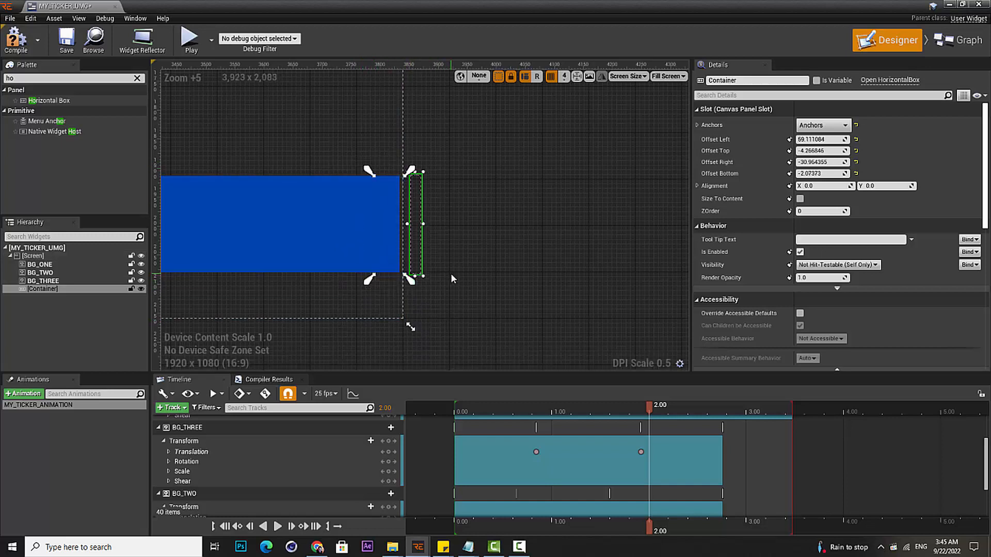
Compile and save MY_TICKER_UMG, and select Container in the hierarchy again
click(17, 46)
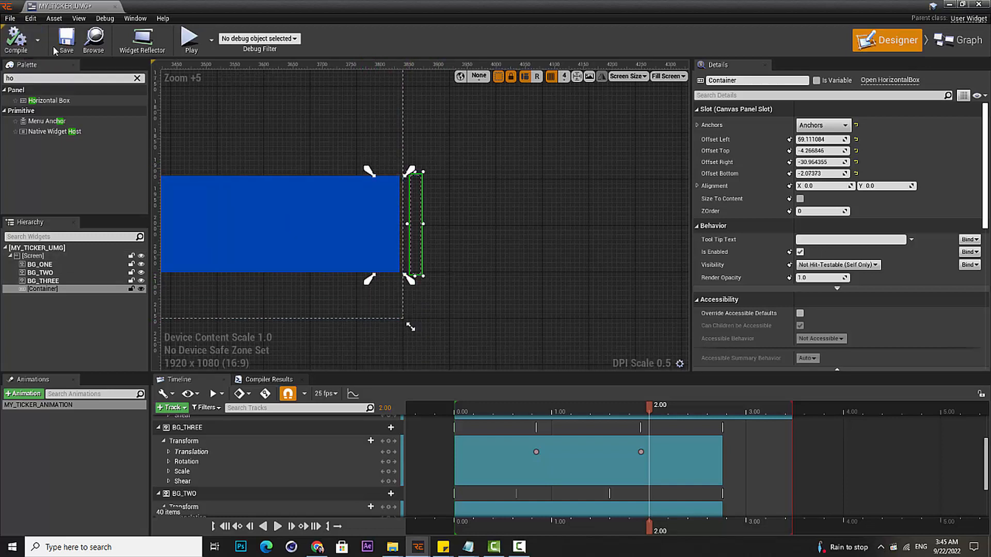
click(61, 255)
click(57, 289)
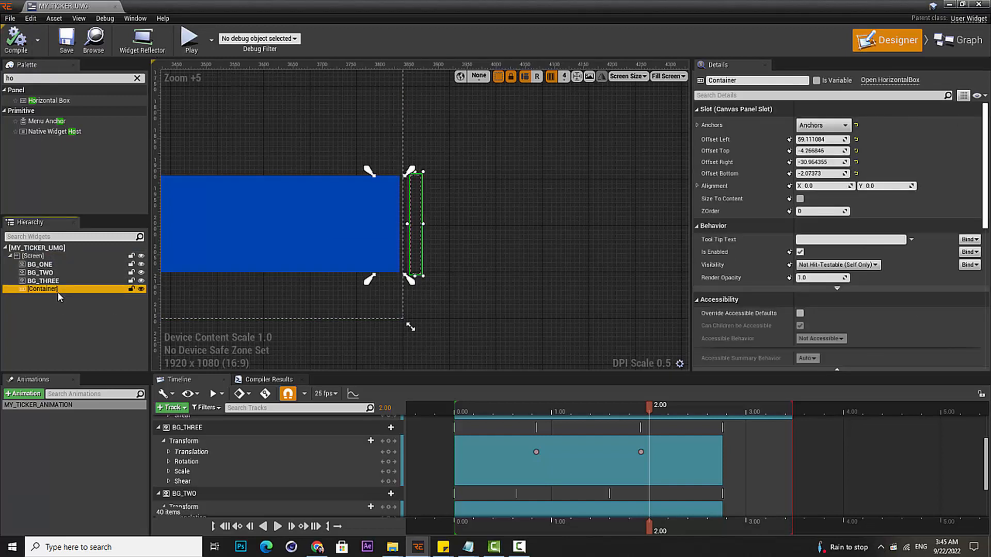
Search the palette for "canv" and add a Canvas Panel under Screen in the hierarchy
click(61, 255)
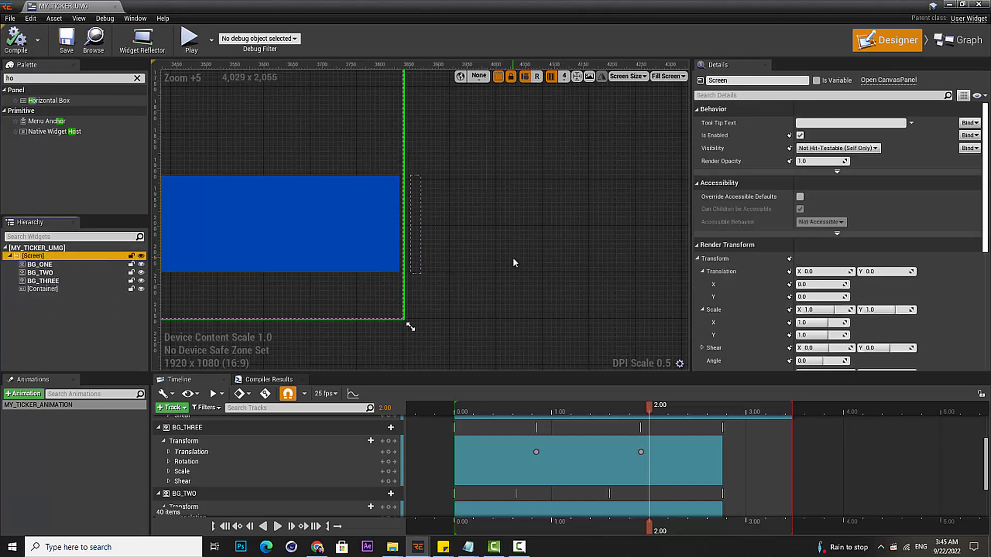
scroll(492, 258, down, 3)
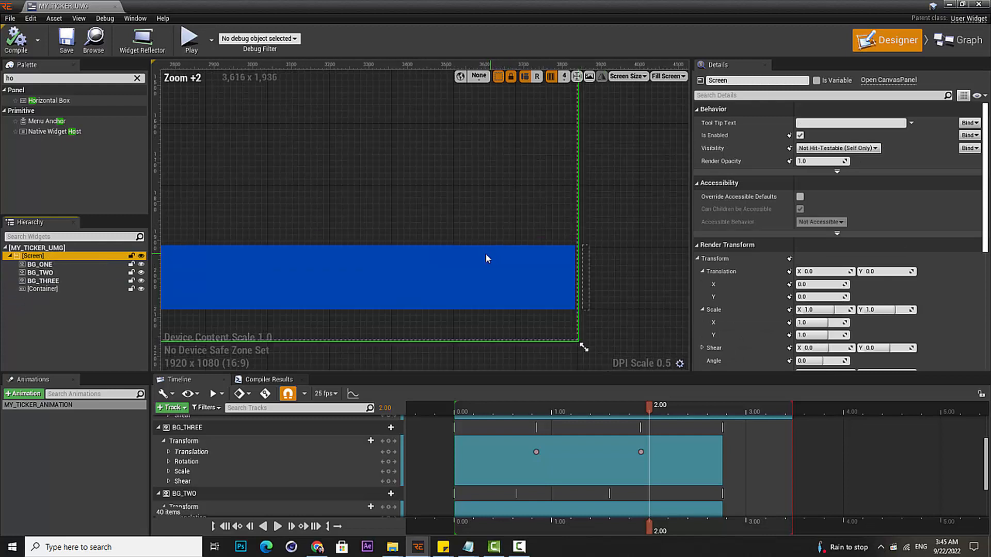
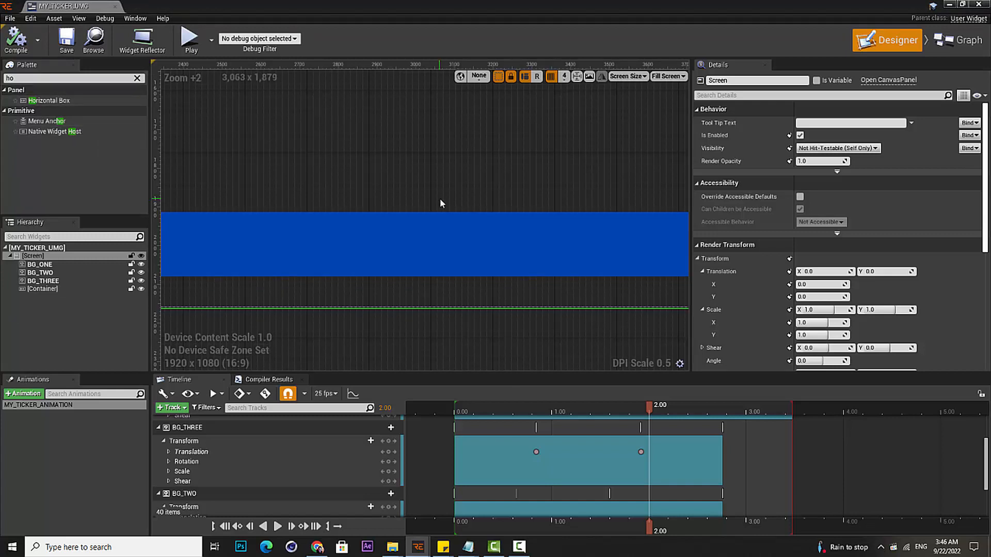
click(21, 80)
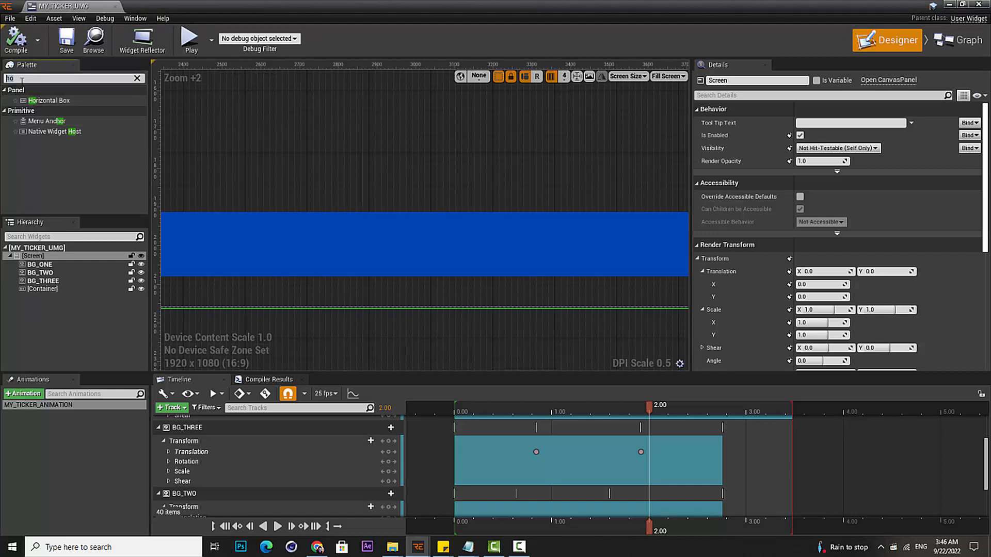
key(BackSpace)
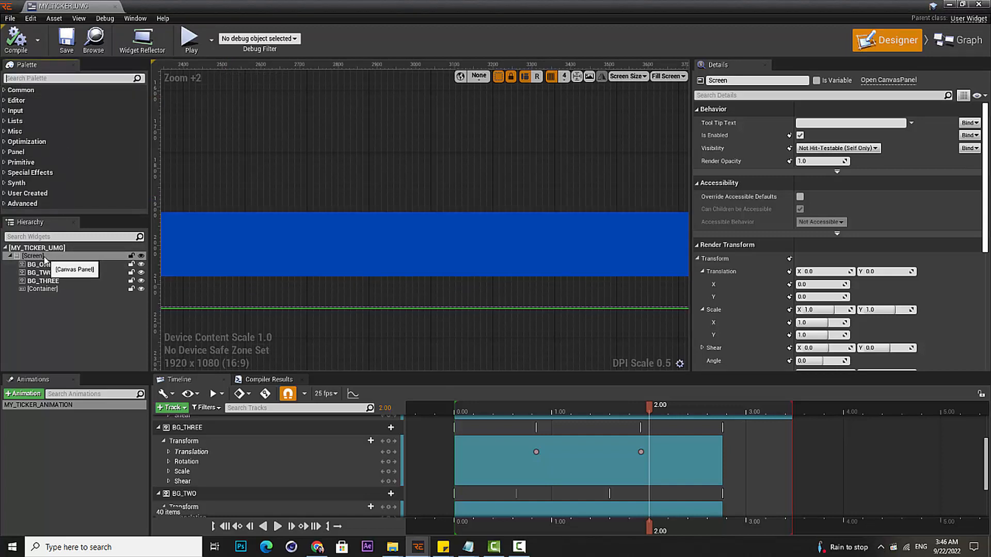
click(49, 257)
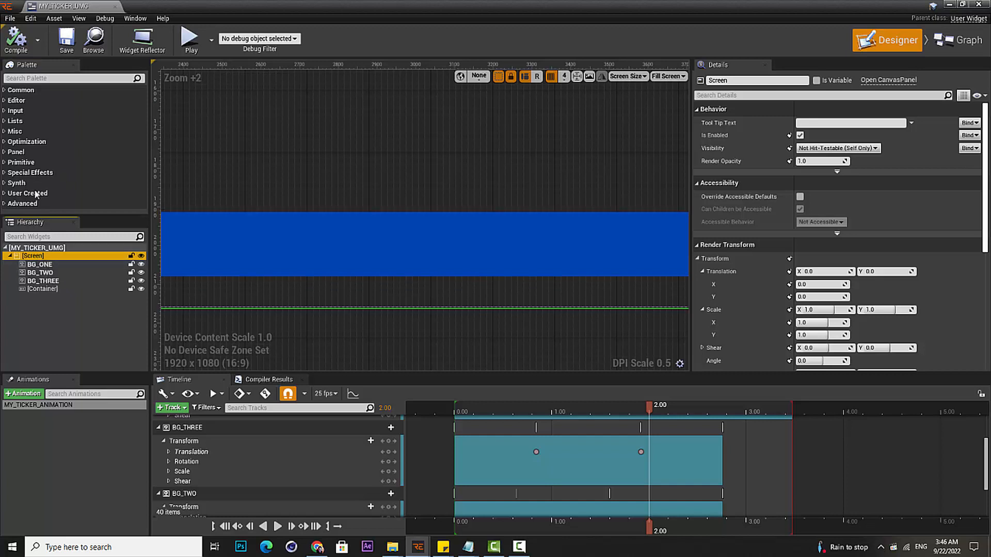
click(47, 78)
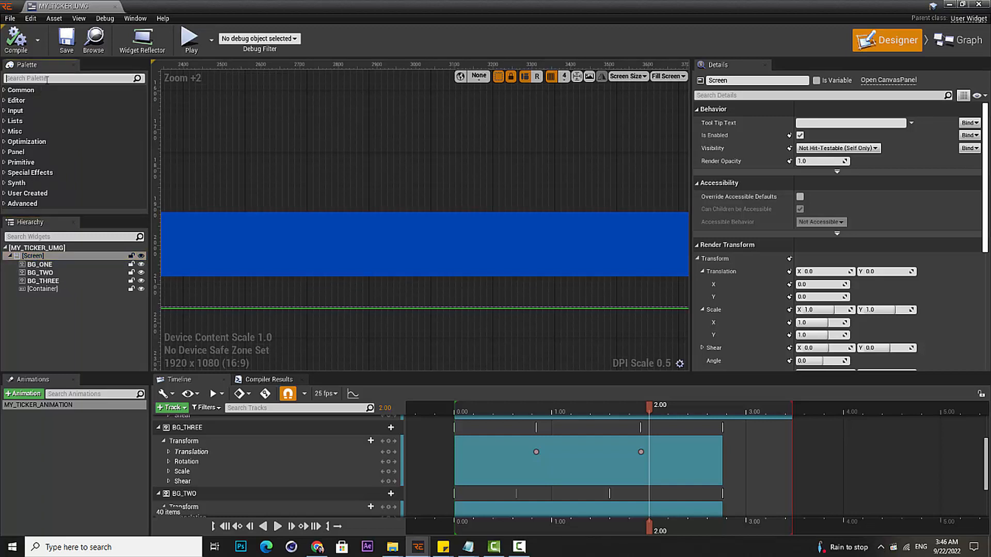
text(canv)
drag(66, 103, 32, 256)
Rename the new Canvas Panel to TICKER
double_click(55, 298)
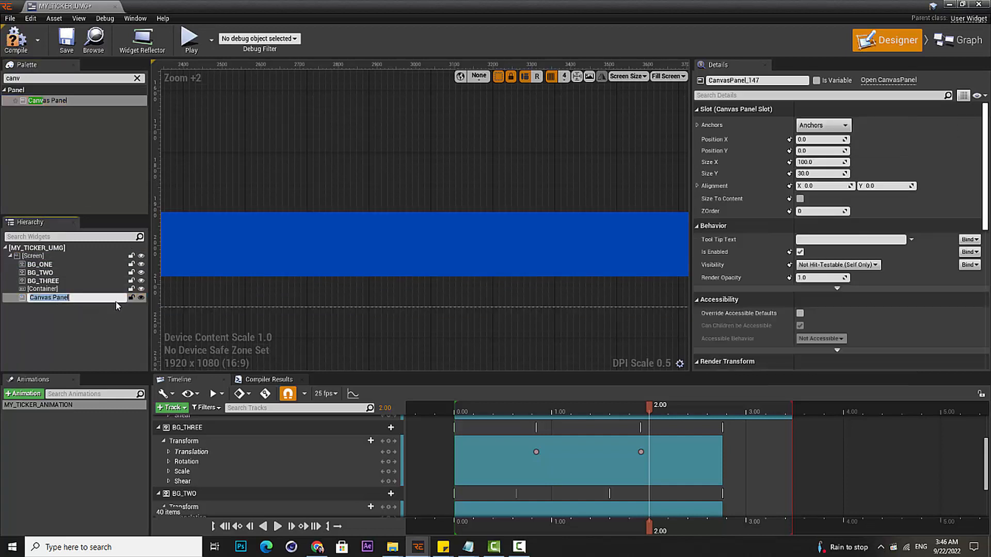
text(Ticke)
key(BackSpace)
key(BackSpace)
text(ker)
text(R)
key(Return)
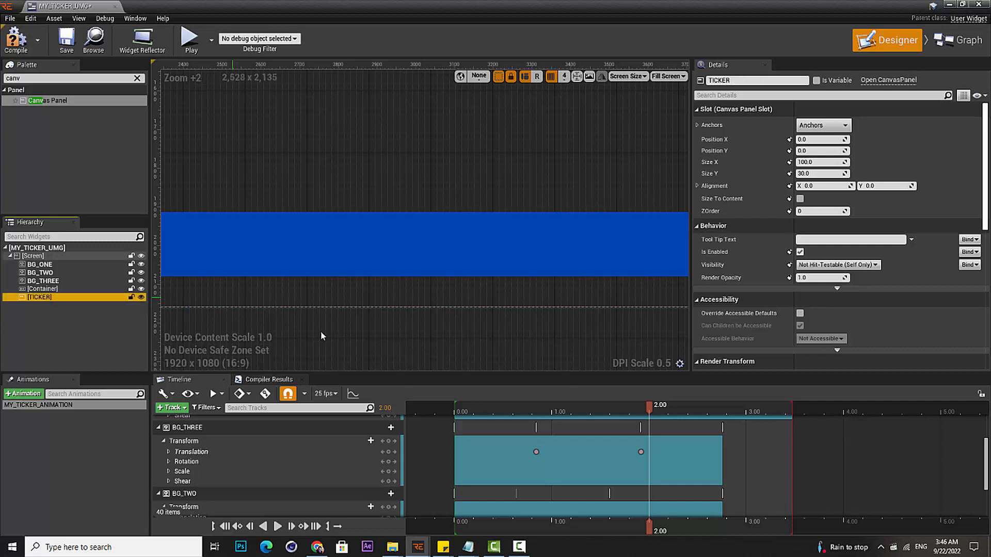
Set TICKER's anchor preset to the screen's bottom-right corner
click(19, 41)
scroll(254, 221, down, 3)
click(45, 289)
click(44, 296)
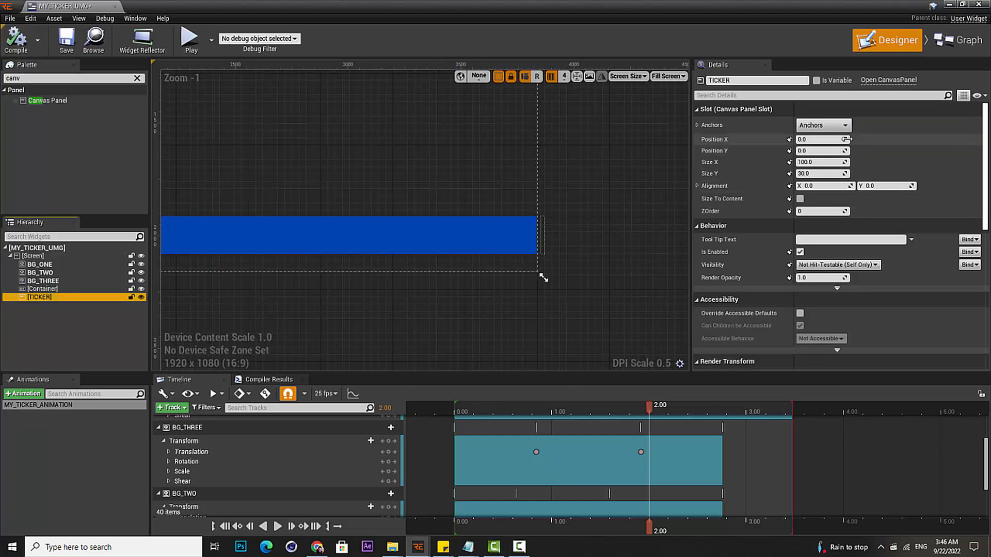
click(823, 125)
click(898, 228)
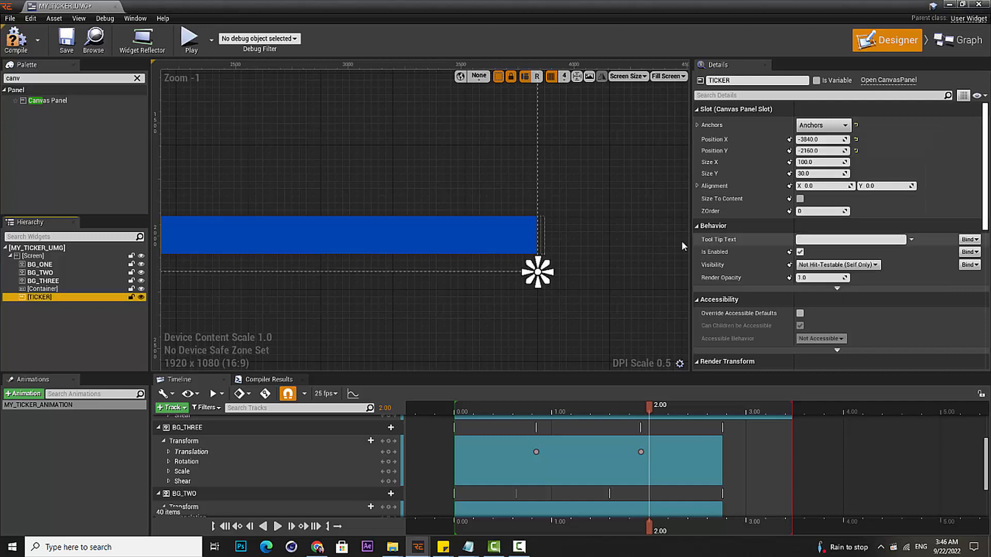
Spread TICKER's anchors to the blue bar's left end and align them with its upper and lower edges
drag(547, 266, 537, 208)
drag(536, 287, 188, 272)
right_drag(225, 273, 629, 262)
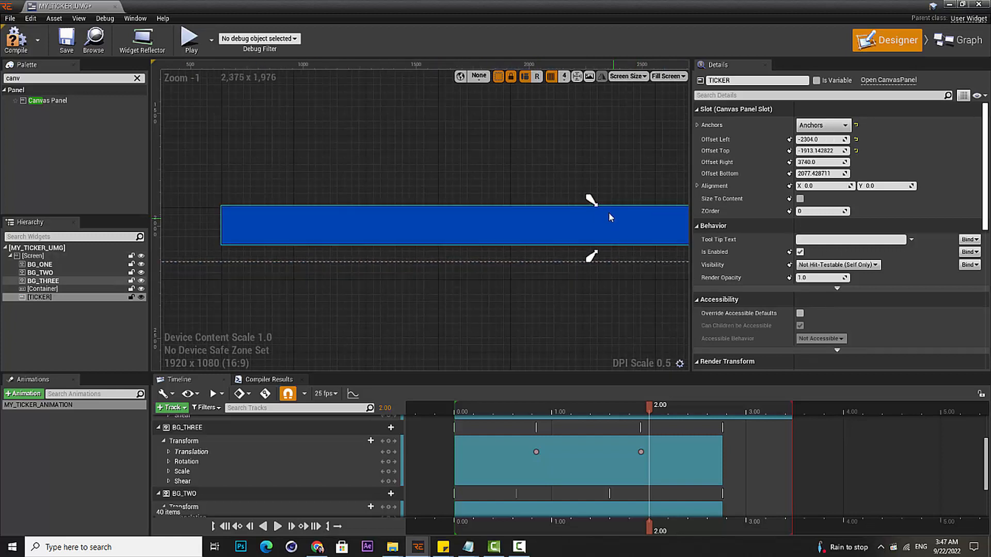
drag(590, 203, 221, 206)
drag(217, 257, 219, 252)
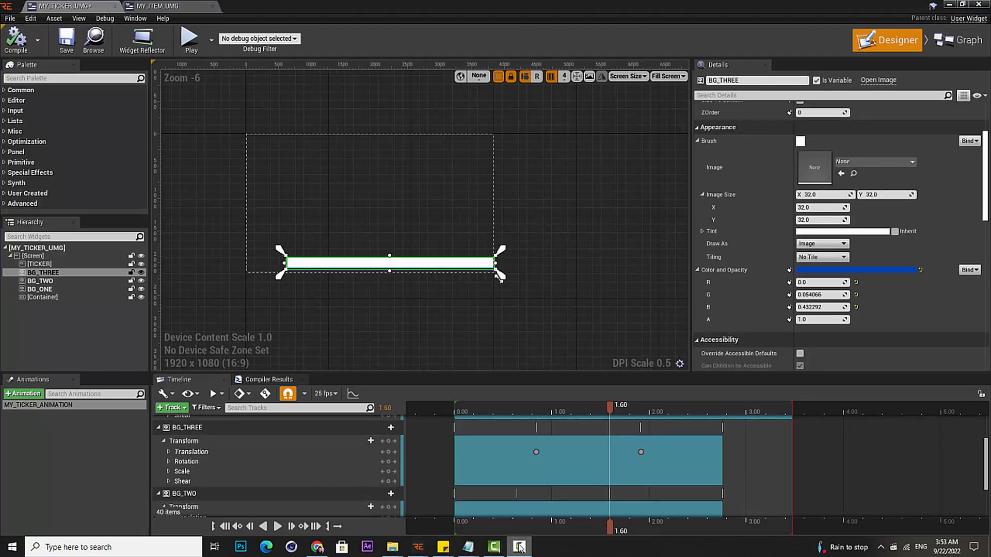
click(519, 548)
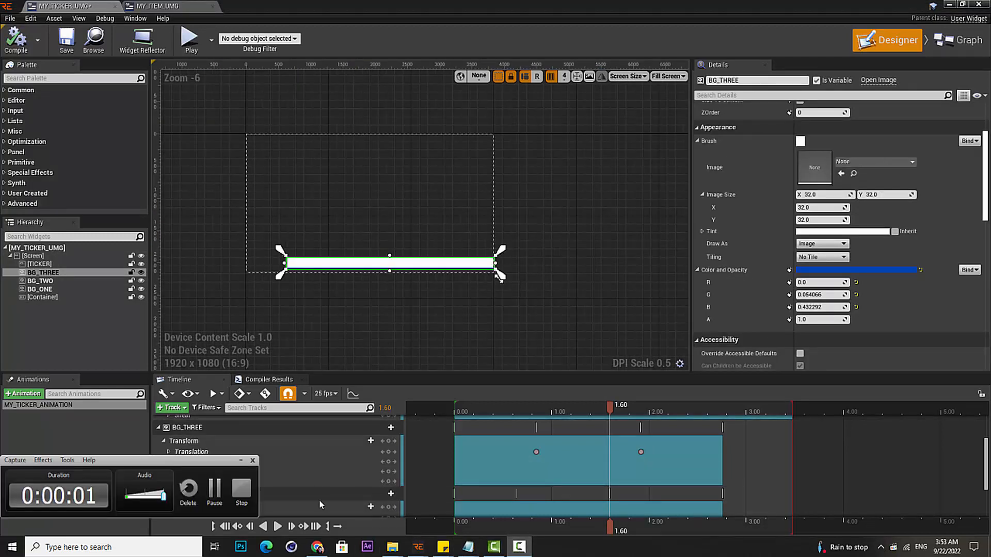
click(239, 461)
Scrub and play MY_TICKER_ANIMATION from near its start to about one second to review the bars' motion
scroll(321, 305, up, 1)
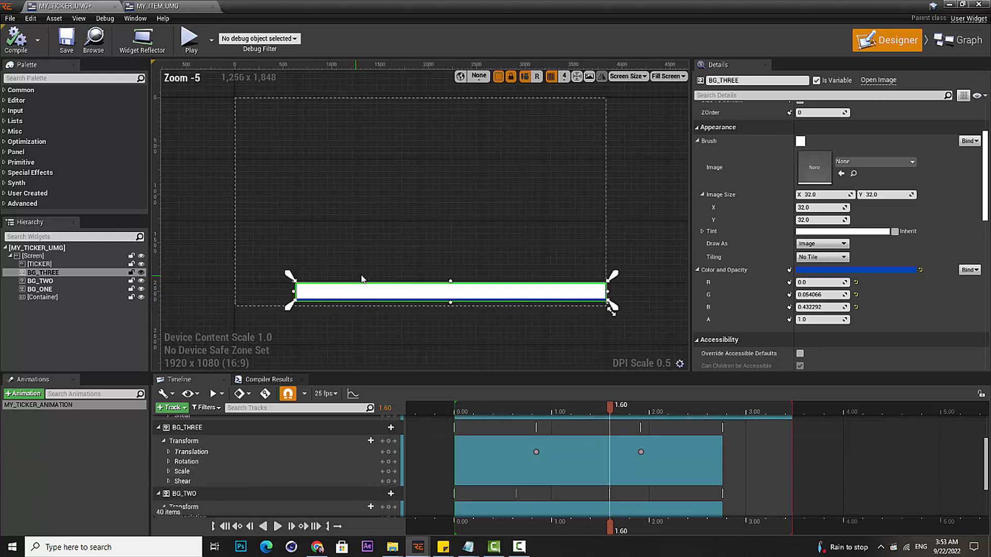
scroll(361, 279, up, 4)
drag(605, 407, 489, 408)
scroll(468, 223, down, 3)
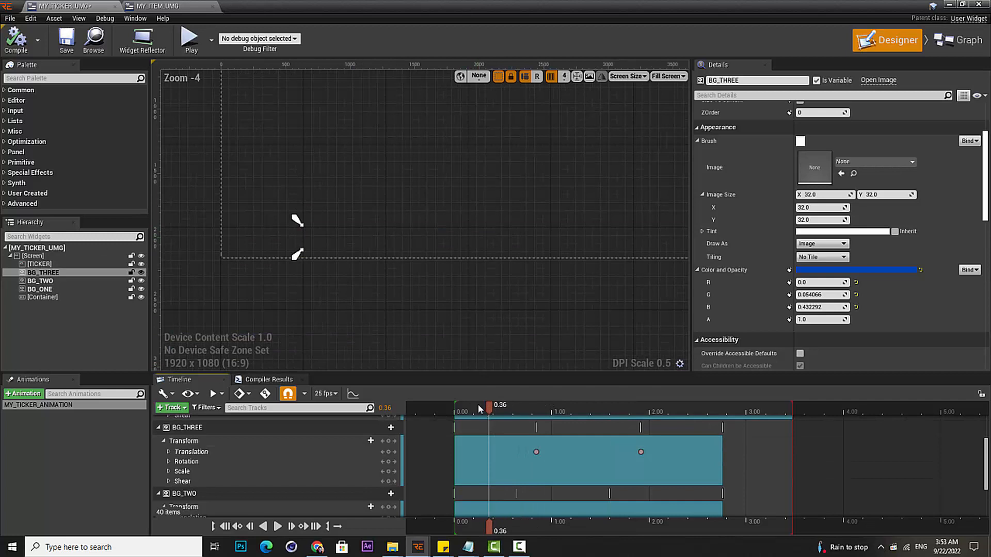
click(462, 405)
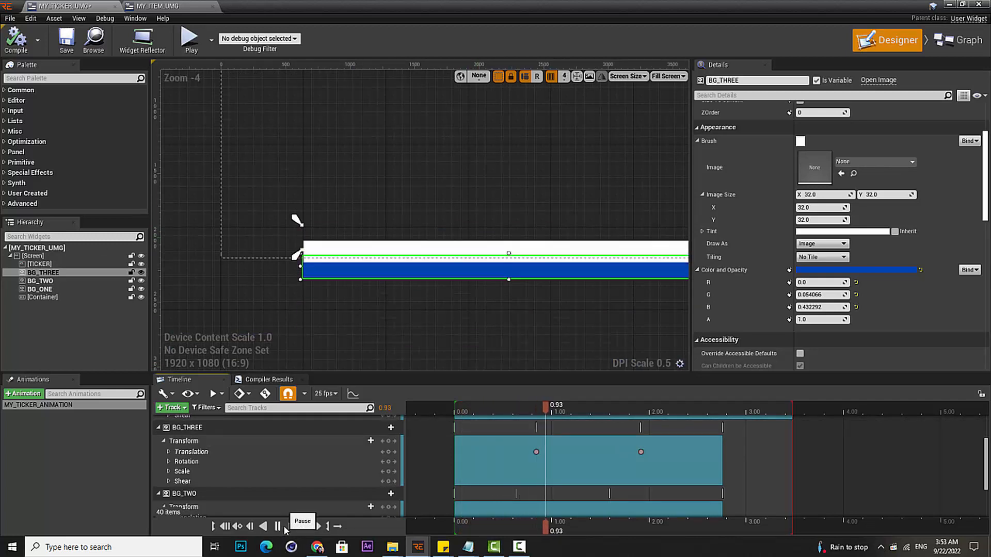
click(552, 413)
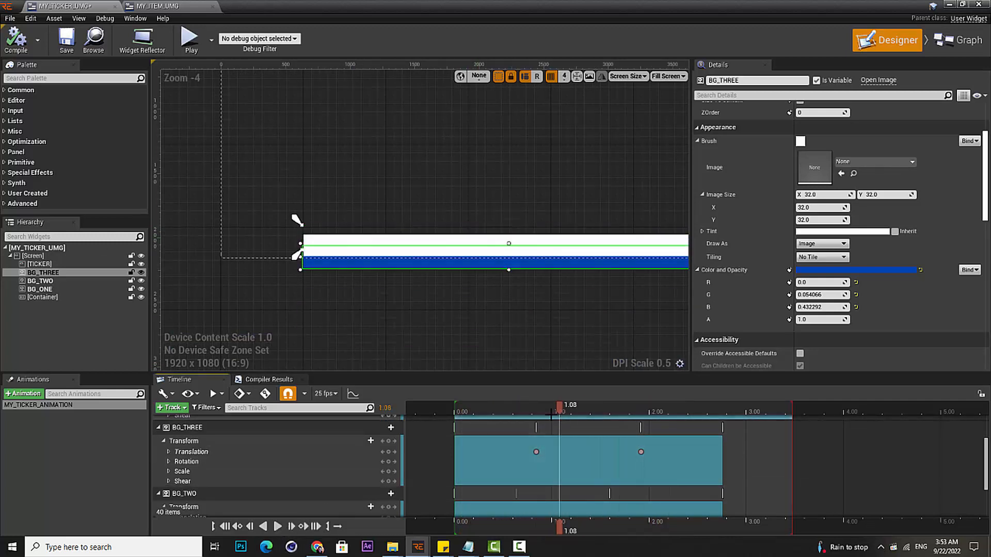
Nest BG_THREE, BG_TWO, BG_ONE and Container inside the TICKER canvas panel
click(60, 280)
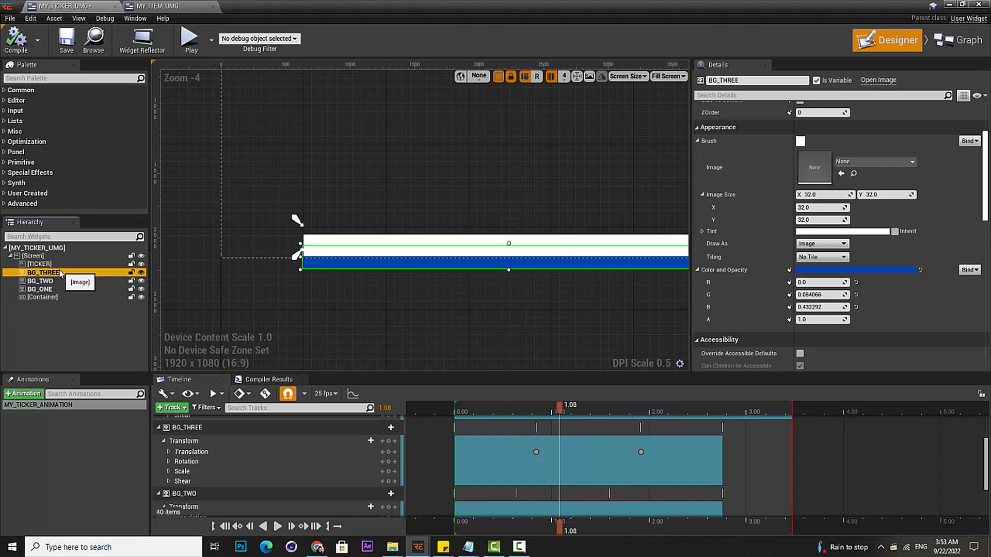
click(41, 264)
scroll(284, 274, down, 3)
scroll(292, 274, up, 4)
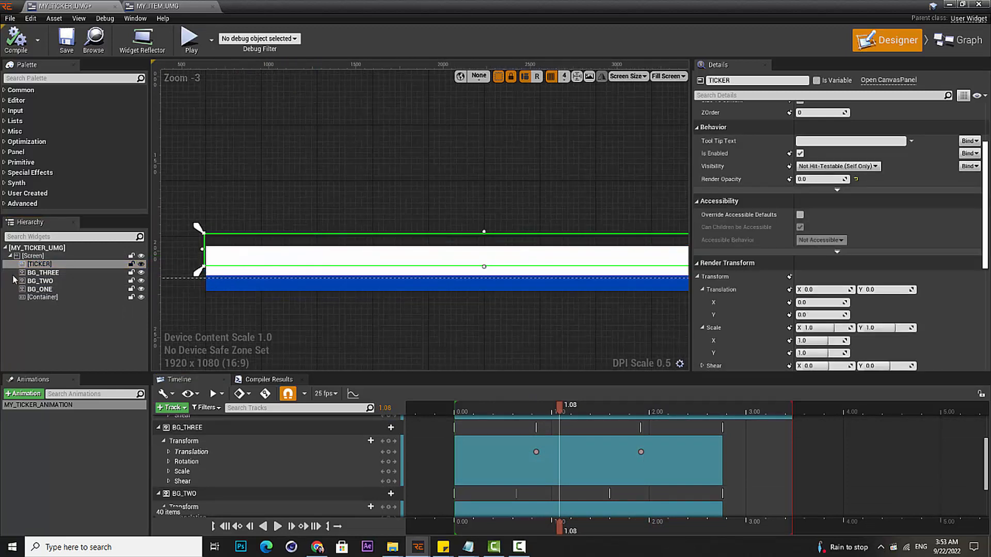
click(41, 272)
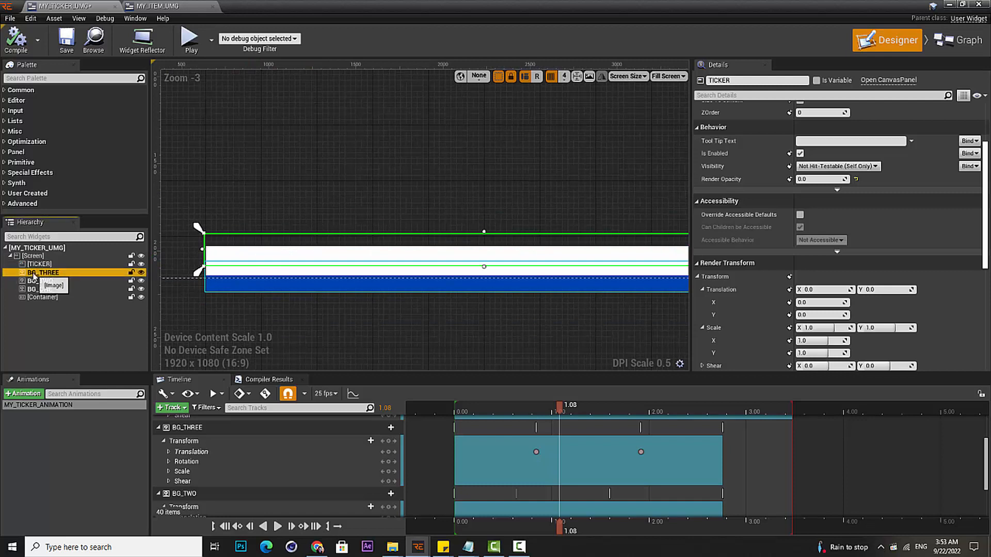
shift+click(44, 297)
drag(47, 269, 47, 266)
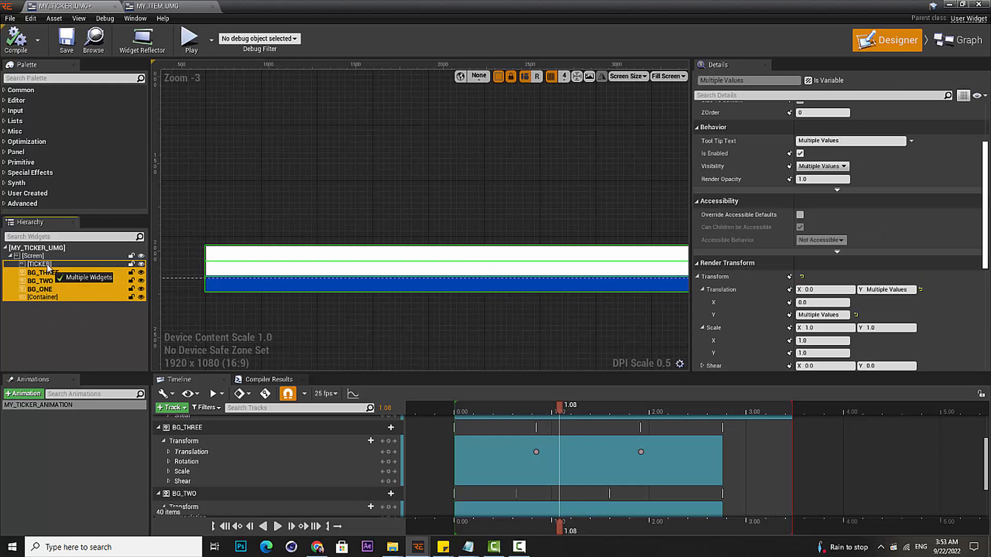
drag(47, 267, 47, 264)
Scrub the animation to 2.44 and examine the nested widgets' outlines around the screen's bottom-right corner
scroll(341, 279, down, 1)
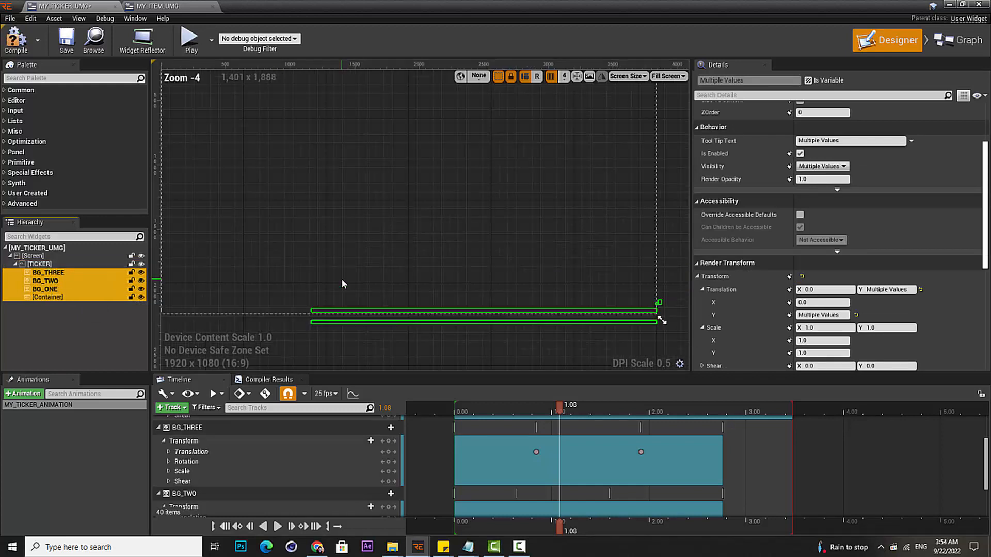
right_drag(342, 279, 304, 230)
drag(560, 407, 691, 390)
scroll(566, 297, up, 4)
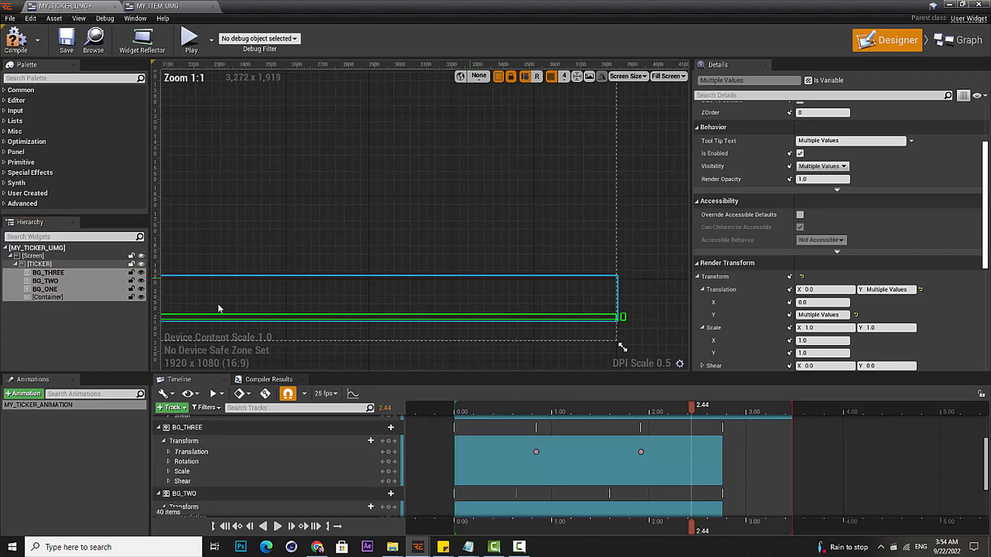
Inspect the anchors, offsets and sizes of BG_ONE, BG_TWO, BG_THREE and Container inside TICKER
click(43, 305)
click(45, 289)
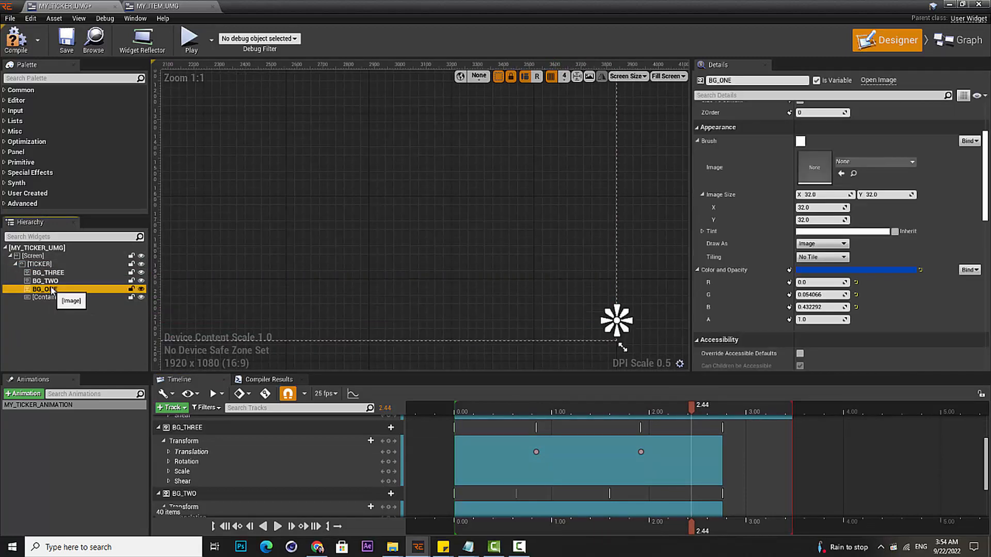
scroll(869, 215, up, 3)
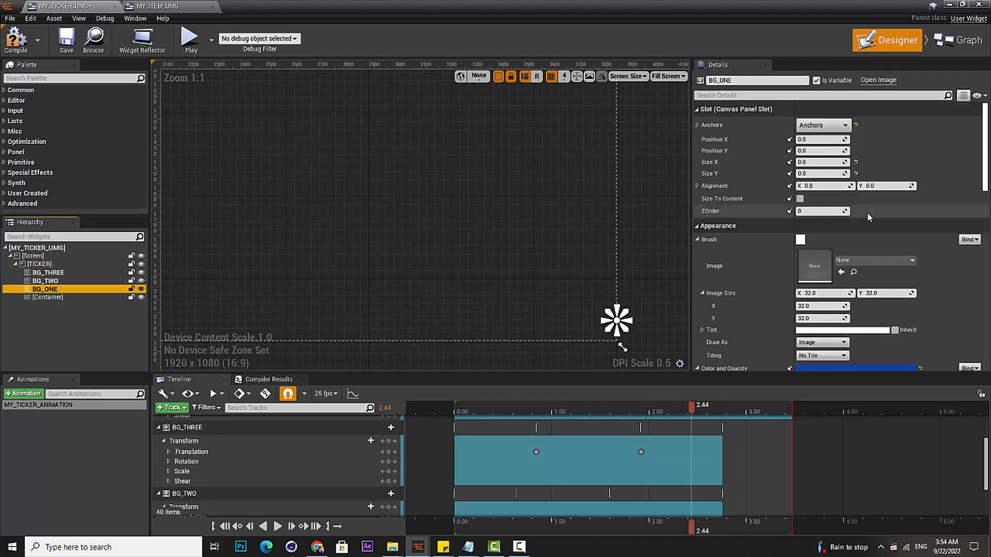
click(60, 281)
click(65, 274)
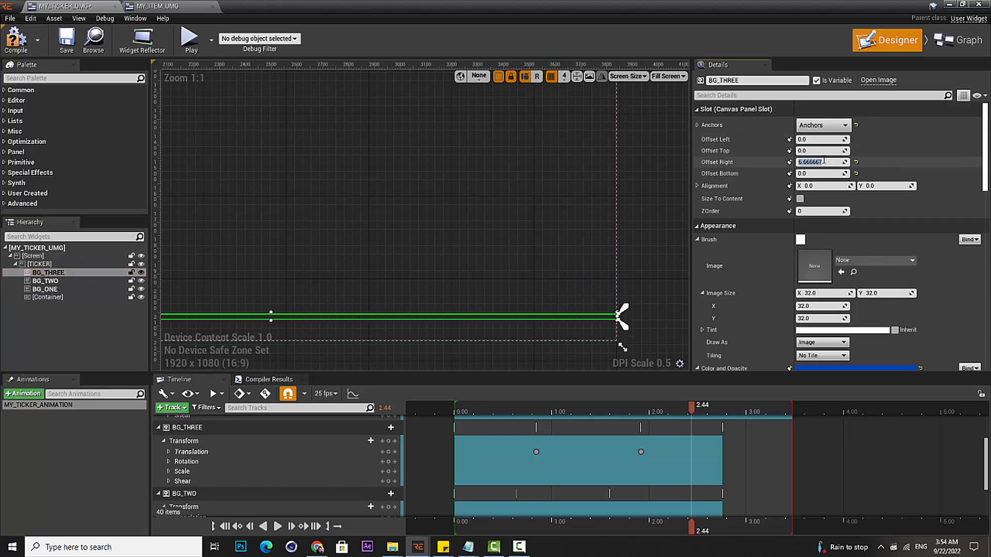
click(59, 282)
click(829, 163)
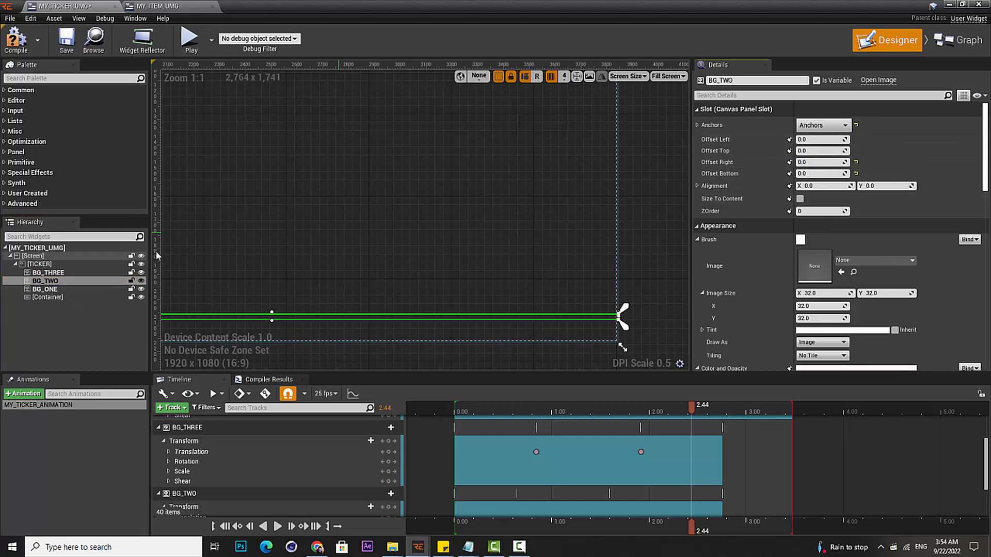
click(57, 290)
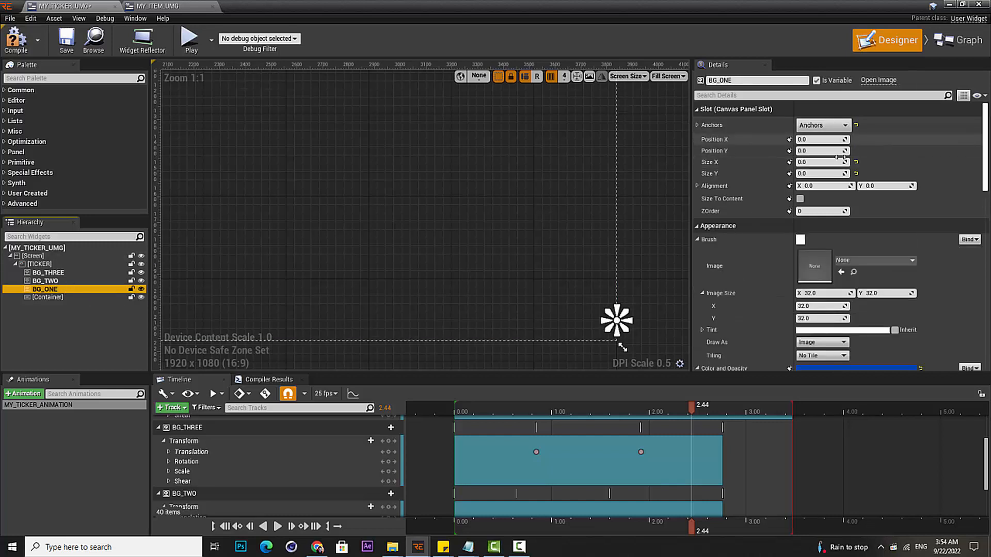
click(80, 298)
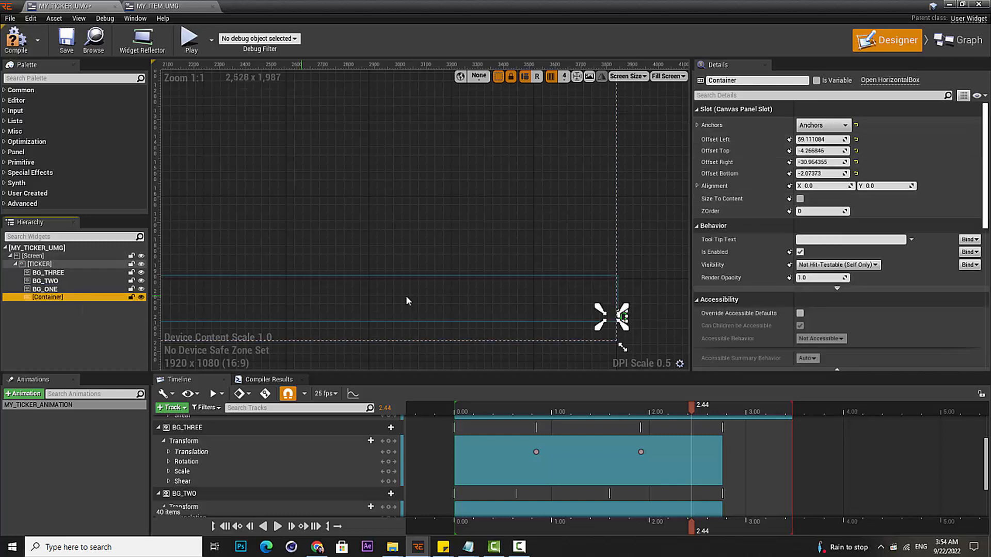
With the animation scrubbed to 2.72, raise BG_THREE's top anchors to TICKER's top edge
right_drag(403, 288, 378, 277)
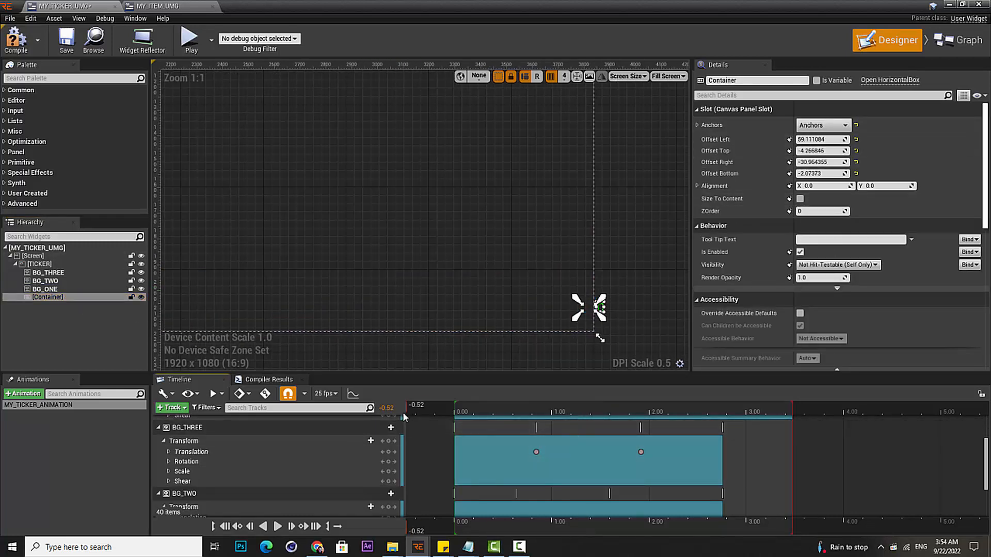
scroll(601, 332, up, 3)
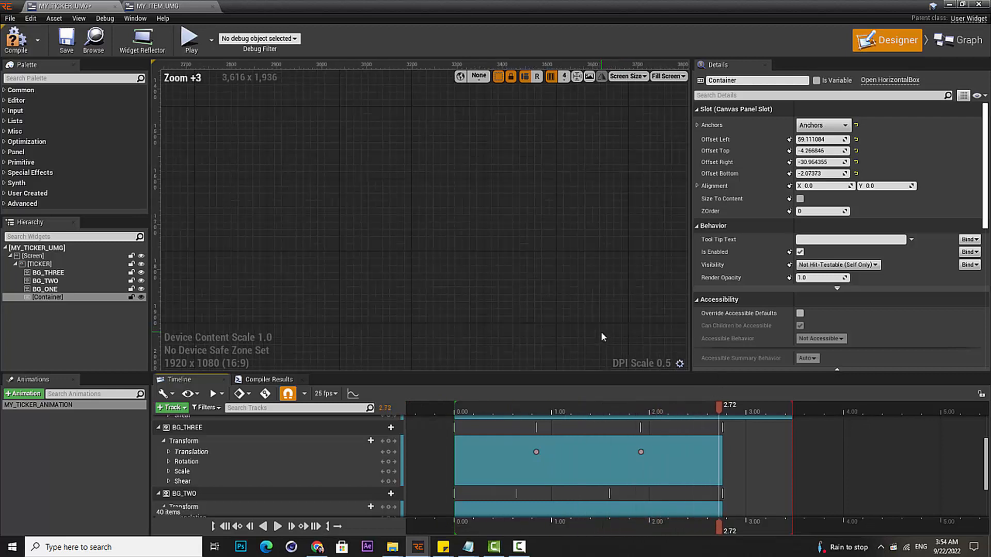
click(65, 265)
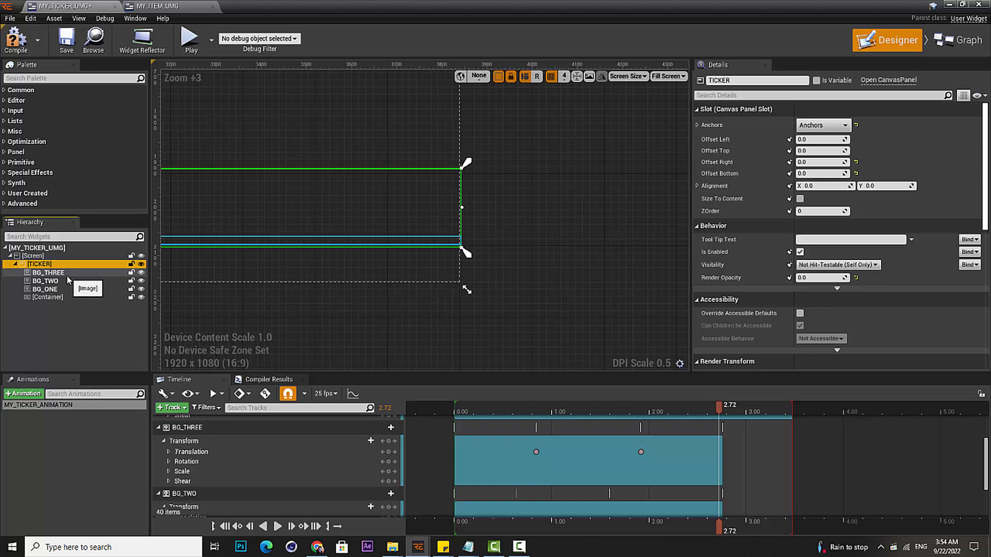
click(63, 274)
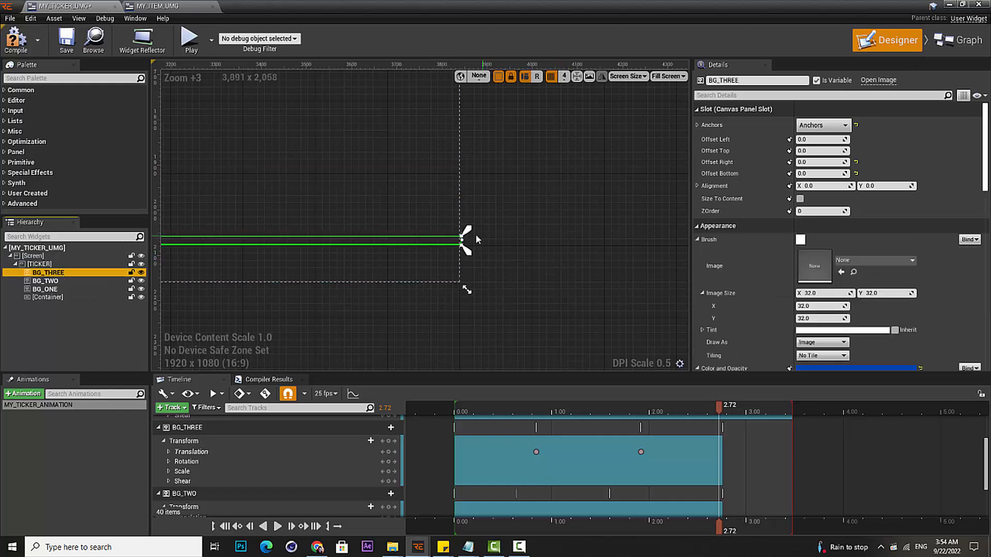
drag(476, 238, 469, 169)
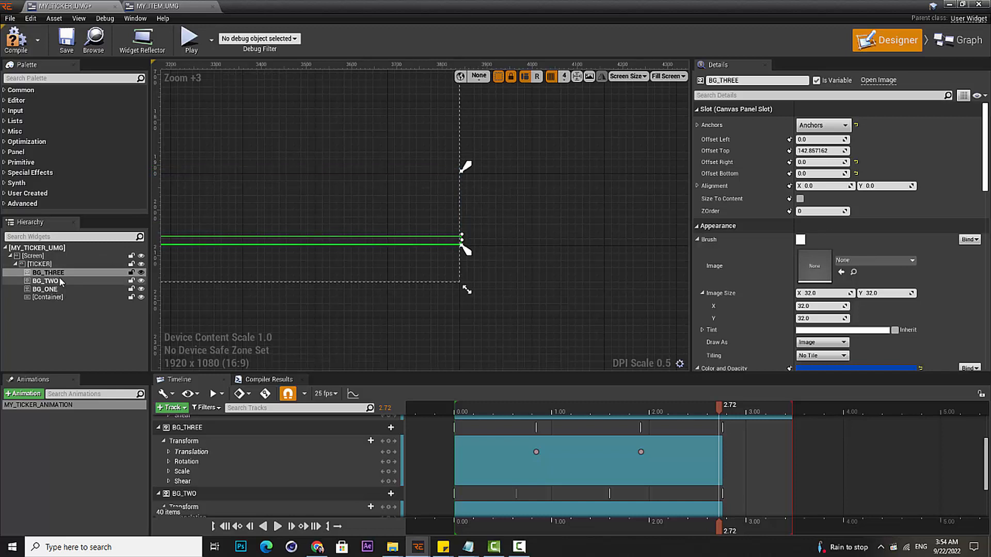
Raise the top anchors of BG_TWO and BG_ONE to TICKER's top edge
click(51, 282)
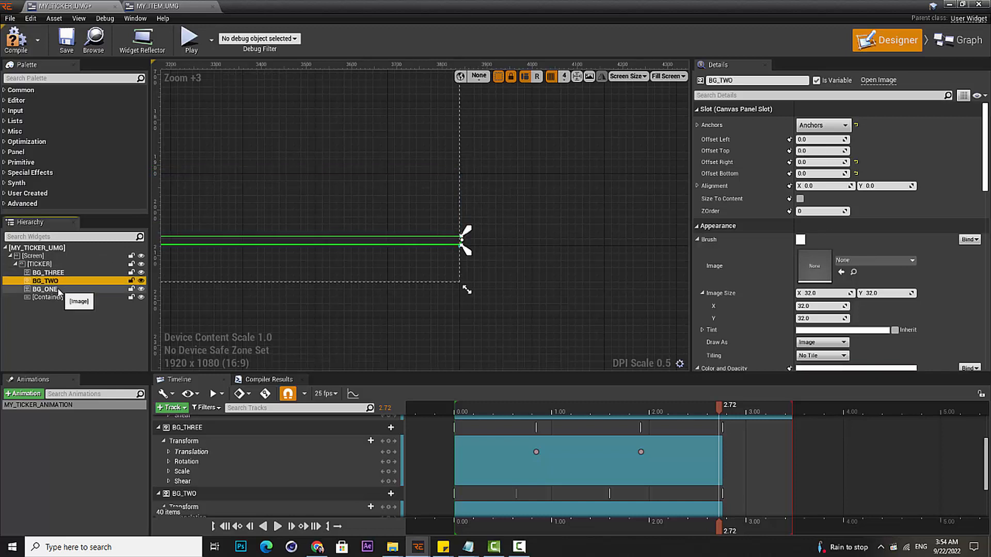
drag(463, 233, 468, 166)
click(82, 291)
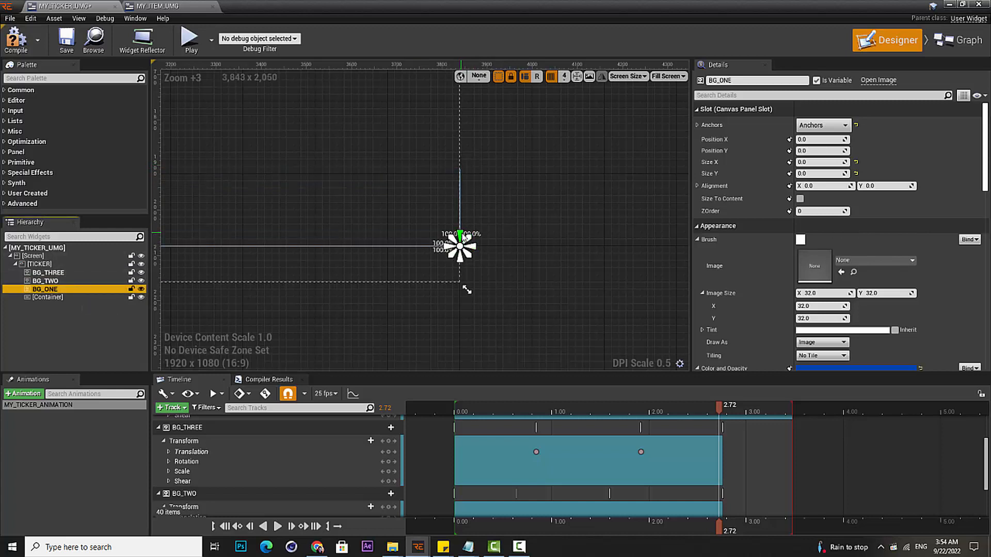
drag(465, 236, 461, 163)
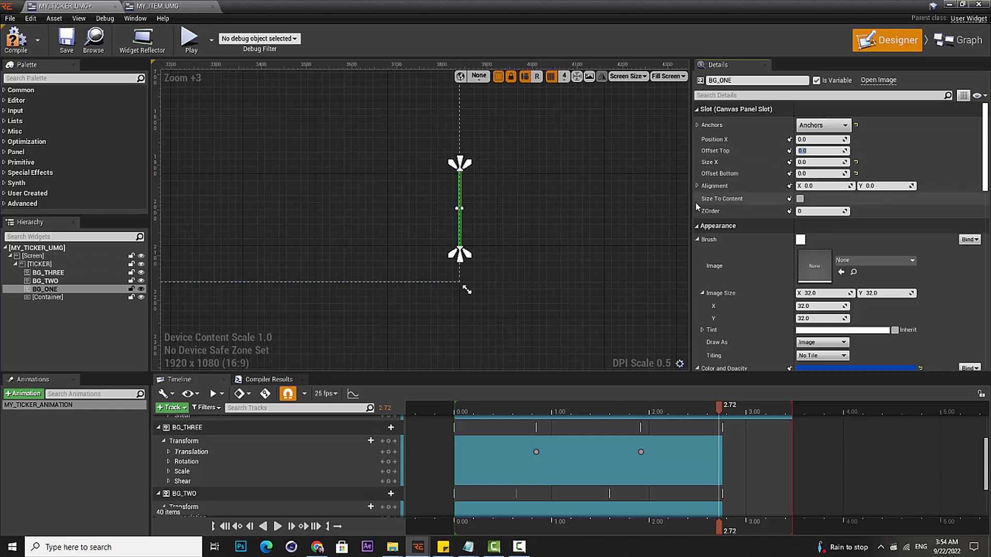
Set Offset Top to 0 for both BG_TWO and BG_THREE
click(46, 280)
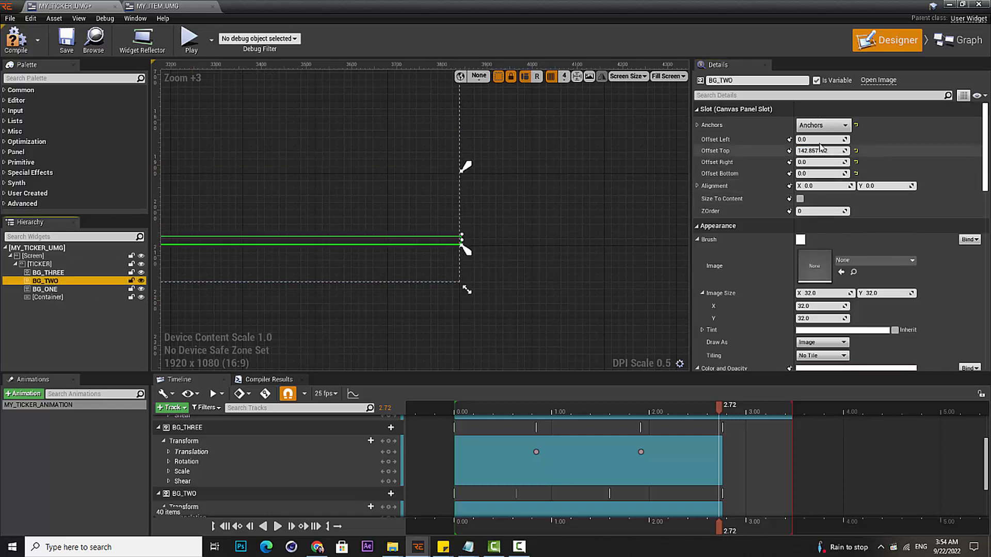
text(0)
key(Return)
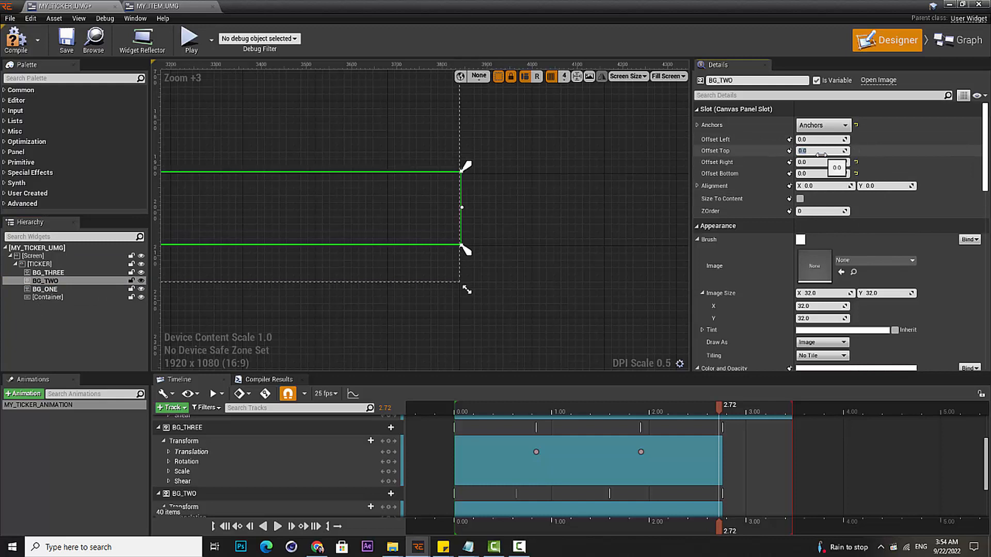
click(78, 273)
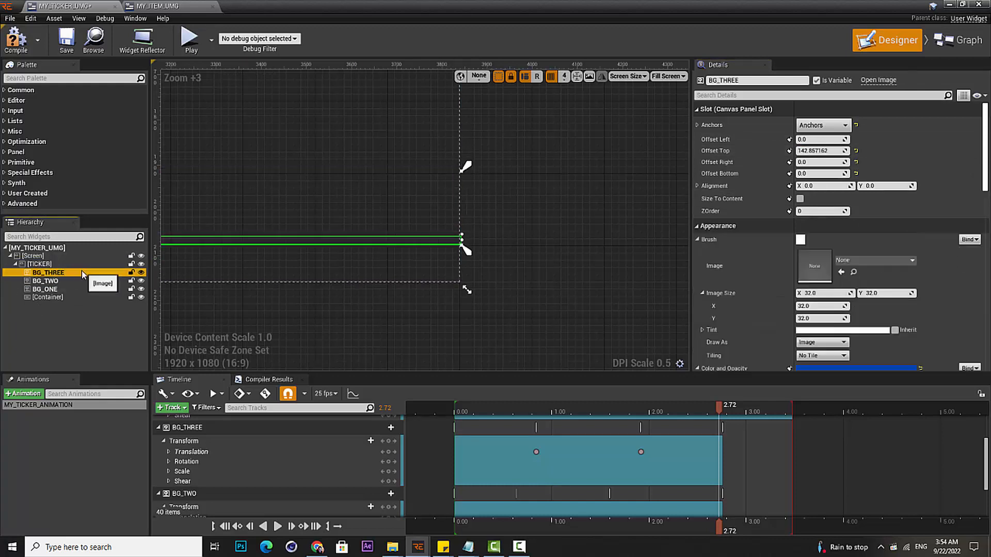
click(836, 153)
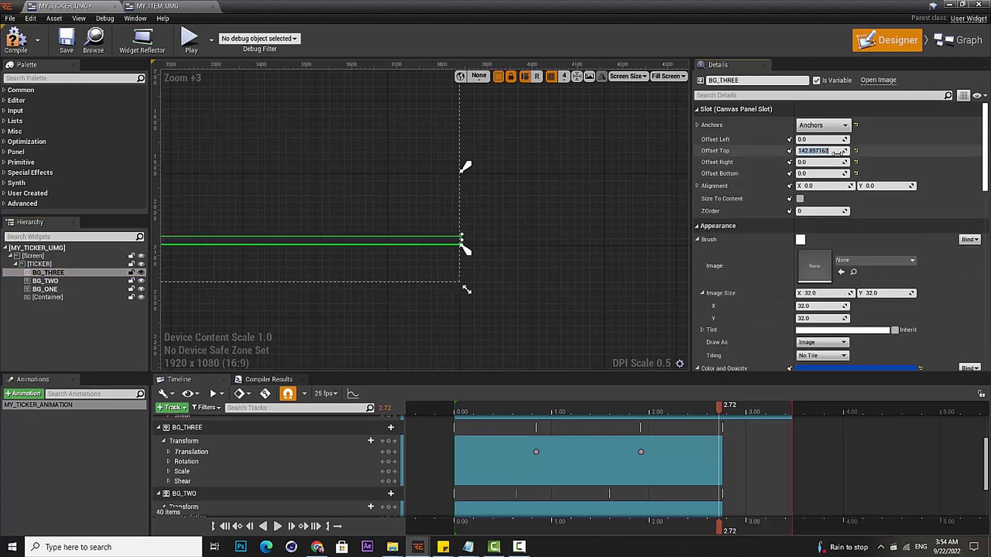
text(0)
key(Return)
Stretch BG_ONE's left-hand anchors across to TICKER's left edge, keeping its right-hand anchors in place
click(57, 281)
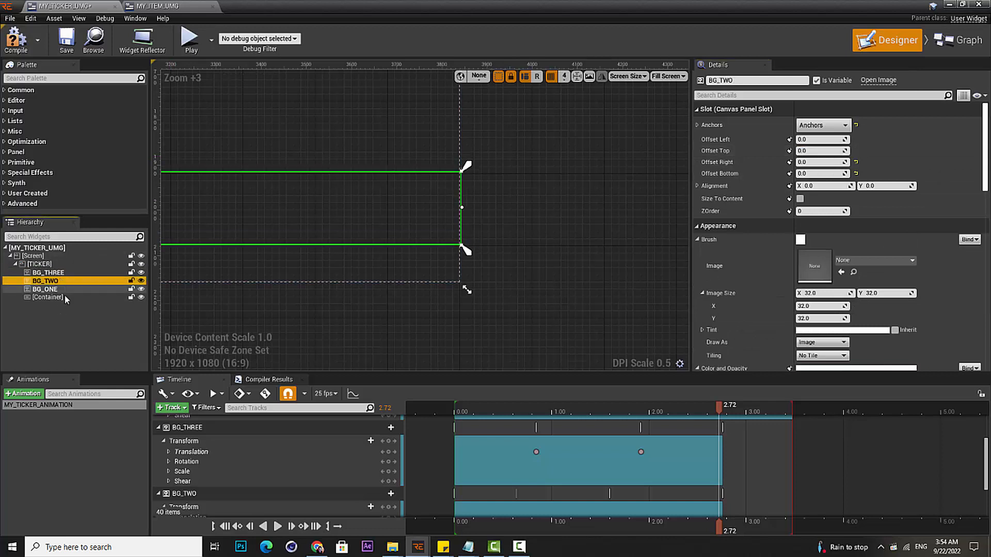
click(65, 290)
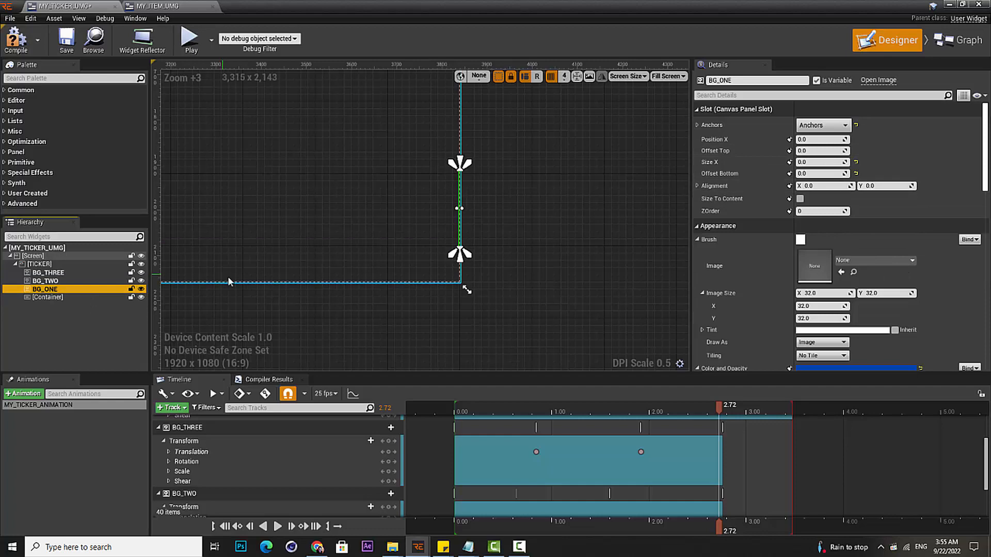
right_drag(322, 266, 480, 260)
drag(610, 158, 133, 163)
right_drag(462, 231, 532, 235)
scroll(531, 234, down, 5)
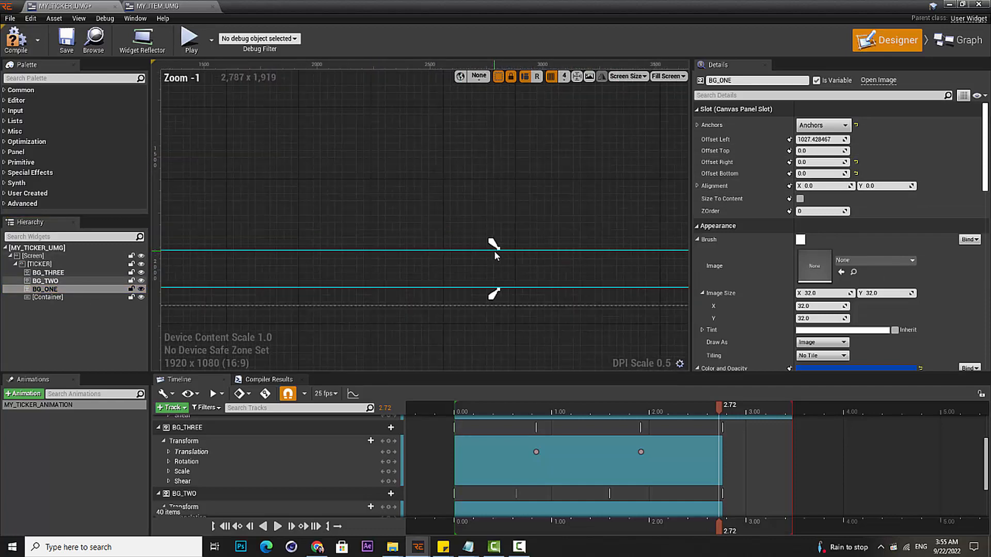
scroll(489, 266, down, 1)
right_drag(488, 266, 520, 254)
drag(530, 250, 320, 236)
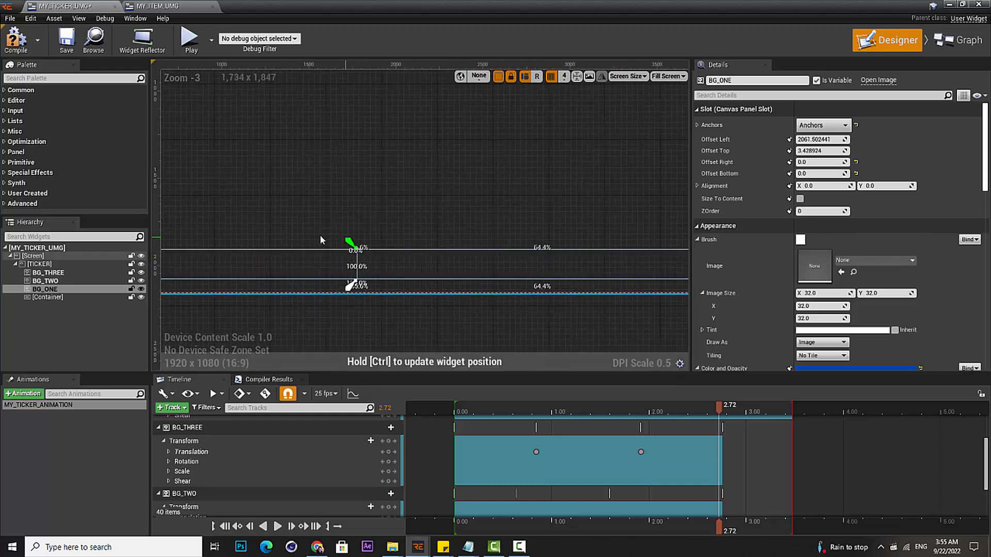
drag(229, 236, 229, 237)
right_drag(383, 277, 451, 276)
right_drag(308, 261, 535, 257)
scroll(535, 256, up, 2)
drag(521, 247, 418, 240)
scroll(433, 265, up, 3)
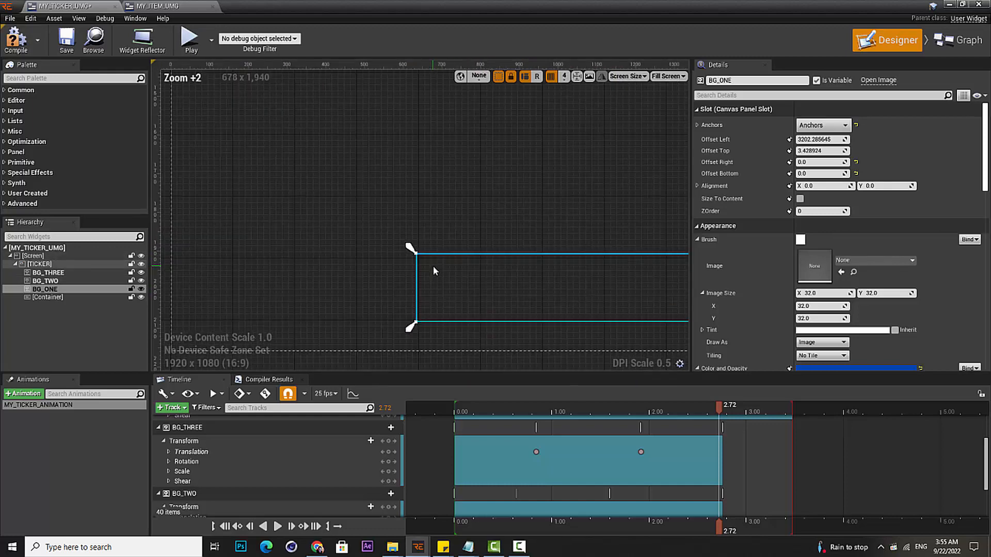
Set BG_ONE's Offset Top and Offset Left to 0 so it fills its anchor area
scroll(434, 263, down, 6)
right_drag(486, 265, 416, 264)
right_drag(463, 267, 423, 264)
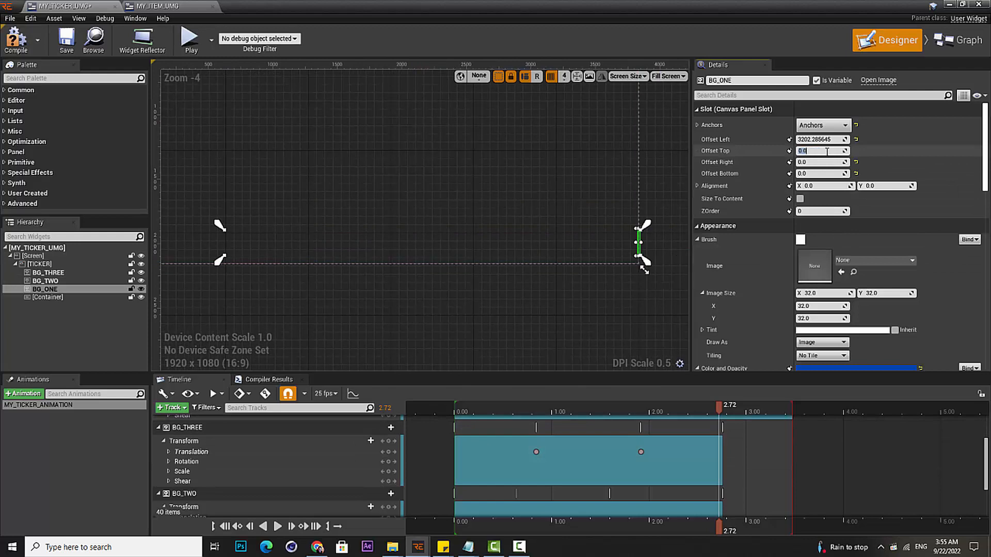
key(Return)
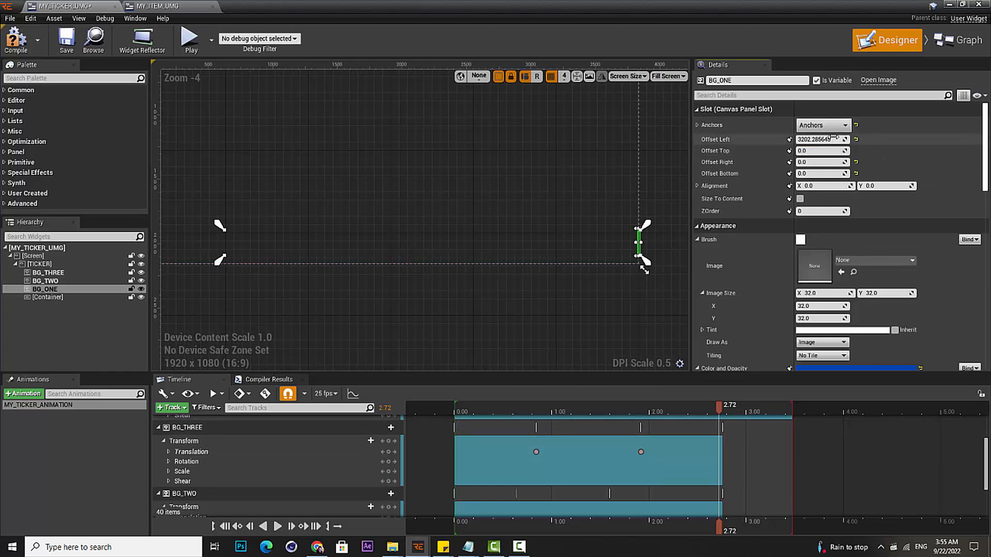
text(0)
key(Return)
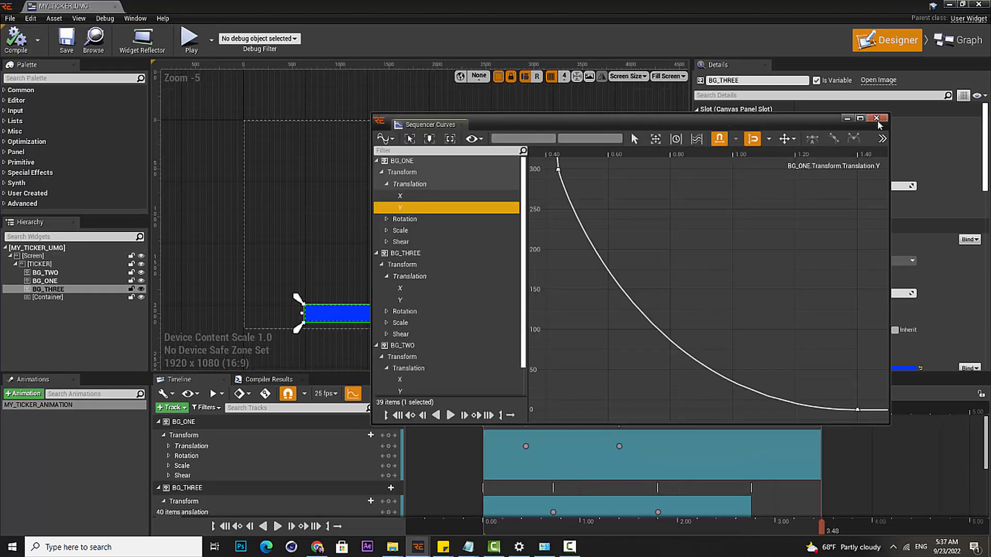
Close the Sequencer Curves window and scrub the ticker animation to 1.16
click(685, 310)
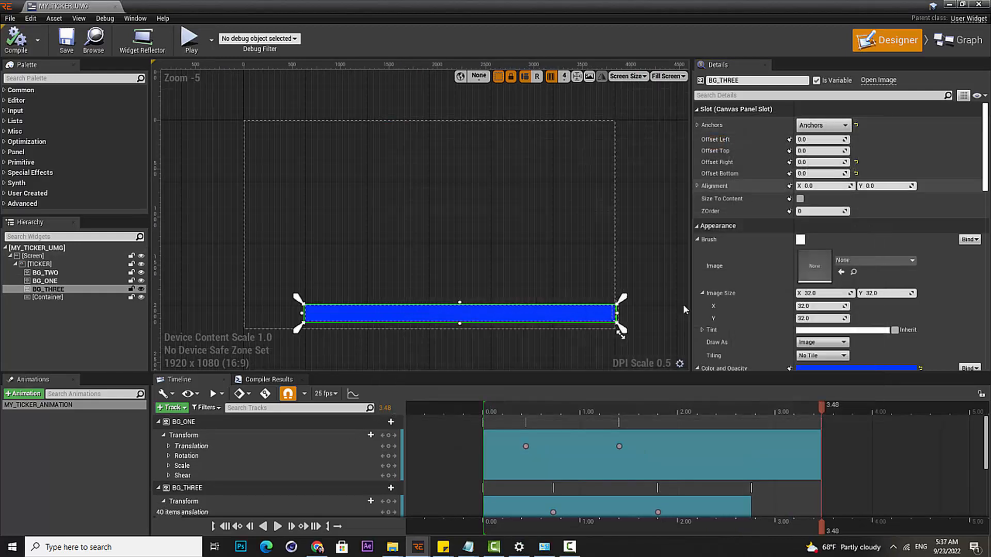
click(961, 48)
click(893, 52)
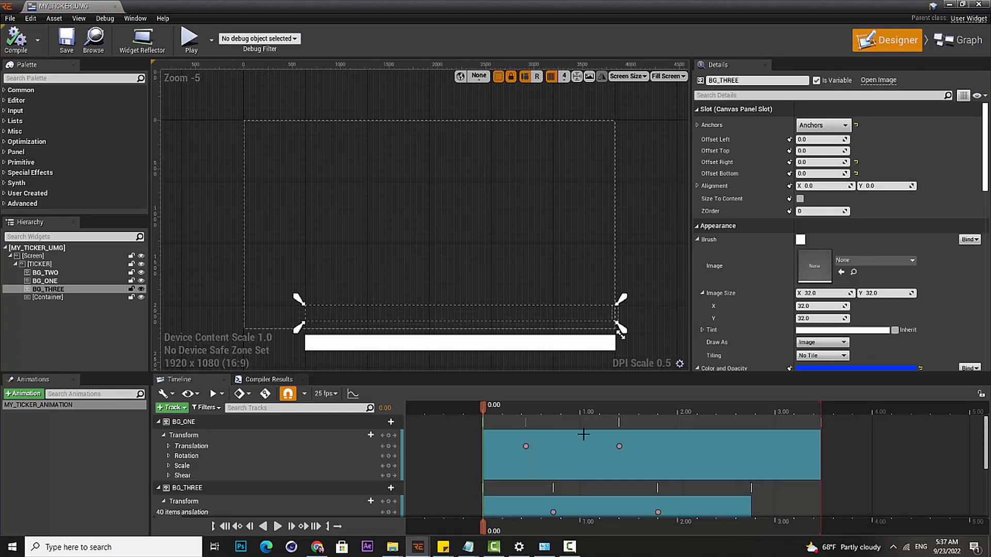
drag(517, 413, 598, 416)
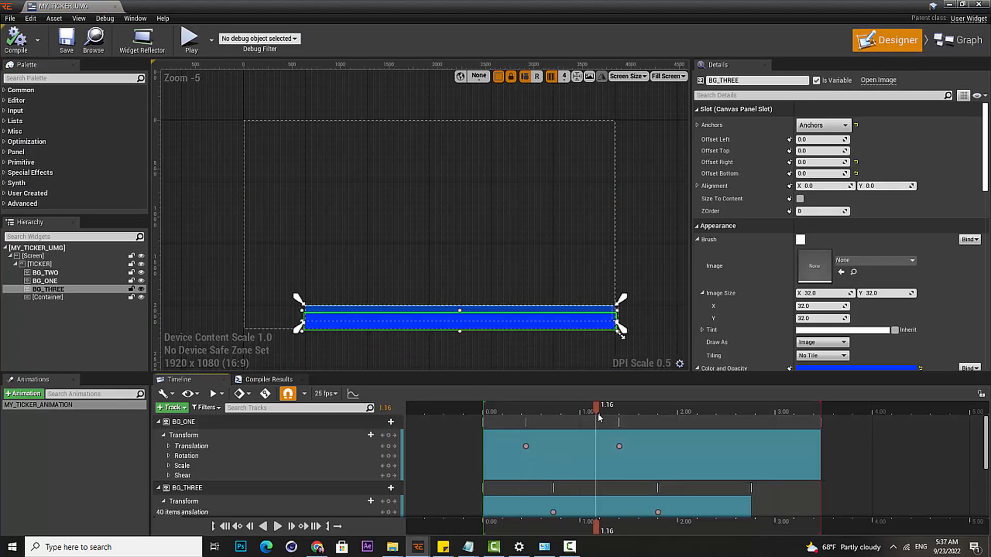
Inspect the IS_ANIM_PLAYIBG Boolean variable's details in the widget's graph, and return to the designer
click(960, 41)
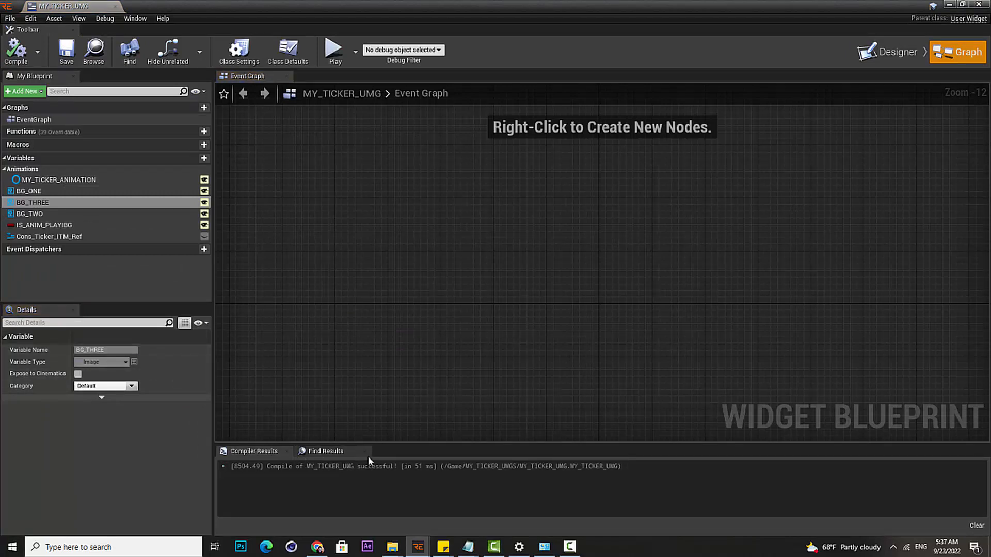
right_drag(316, 295, 352, 283)
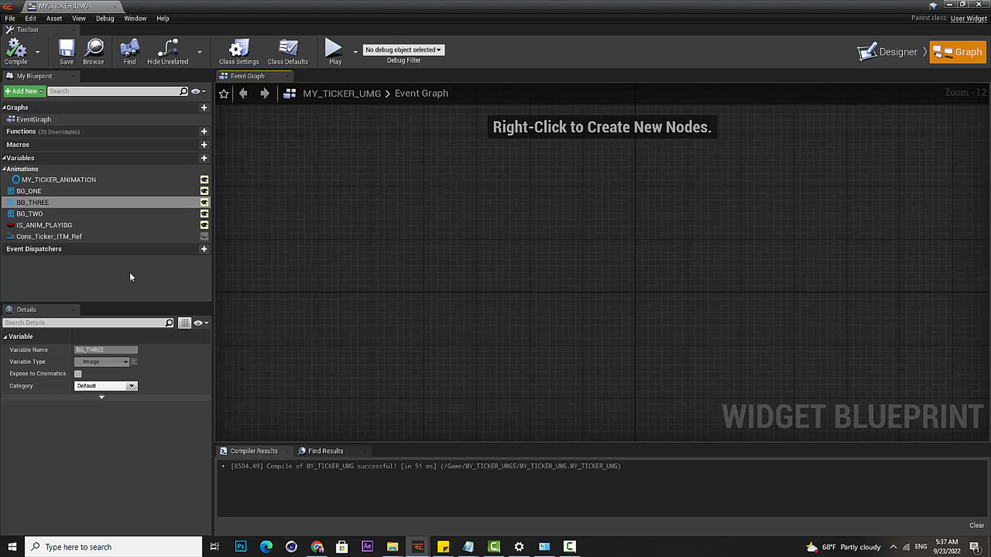
click(31, 225)
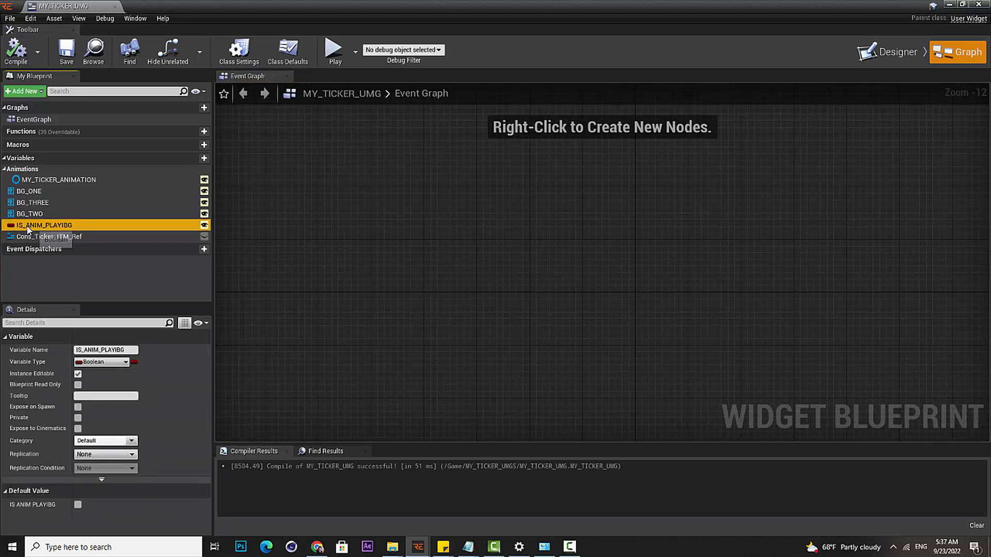
click(868, 61)
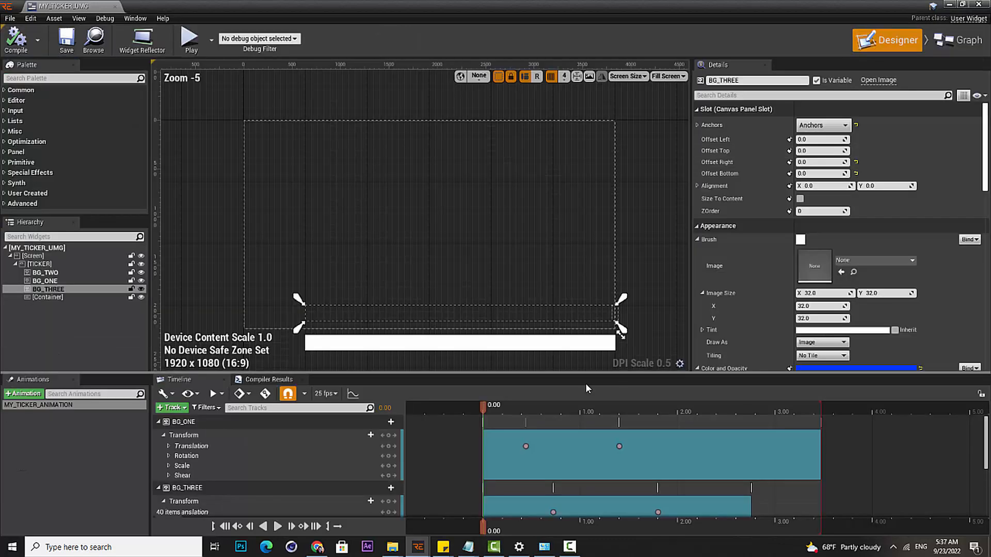
Preview MY_TICKER_ANIMATION by scrubbing and playing it to examine how the background bars move in
drag(491, 408, 597, 412)
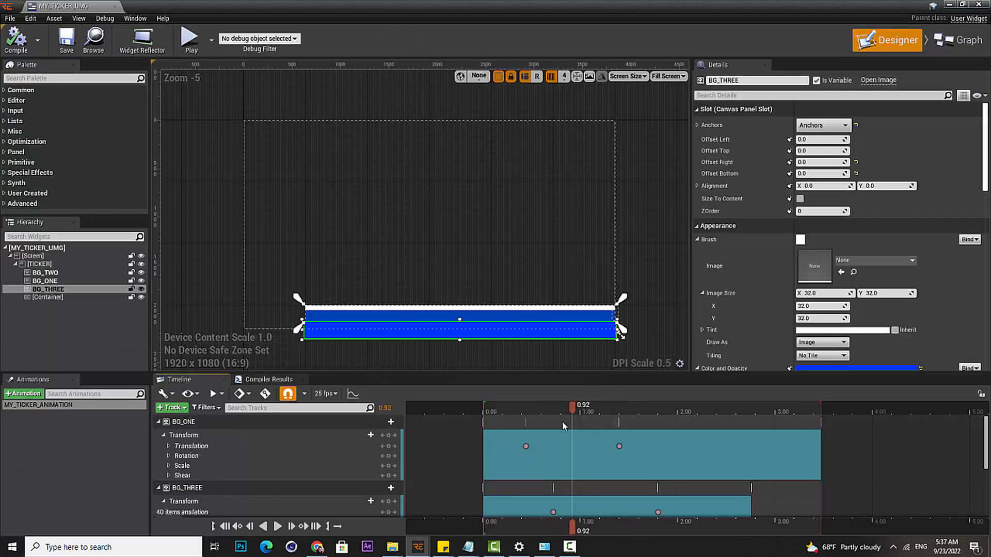
click(288, 526)
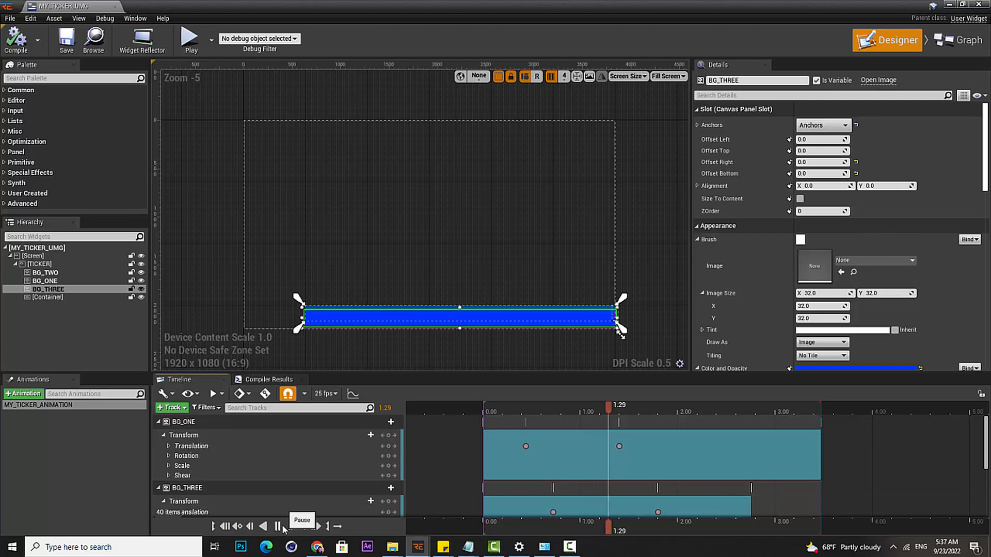
click(515, 412)
drag(515, 411, 491, 408)
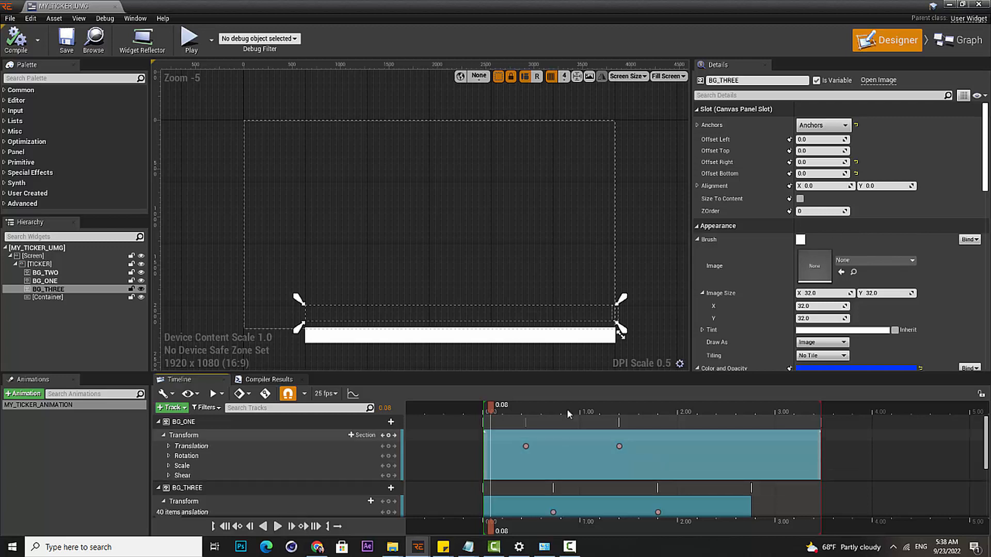
drag(489, 409, 529, 407)
click(277, 526)
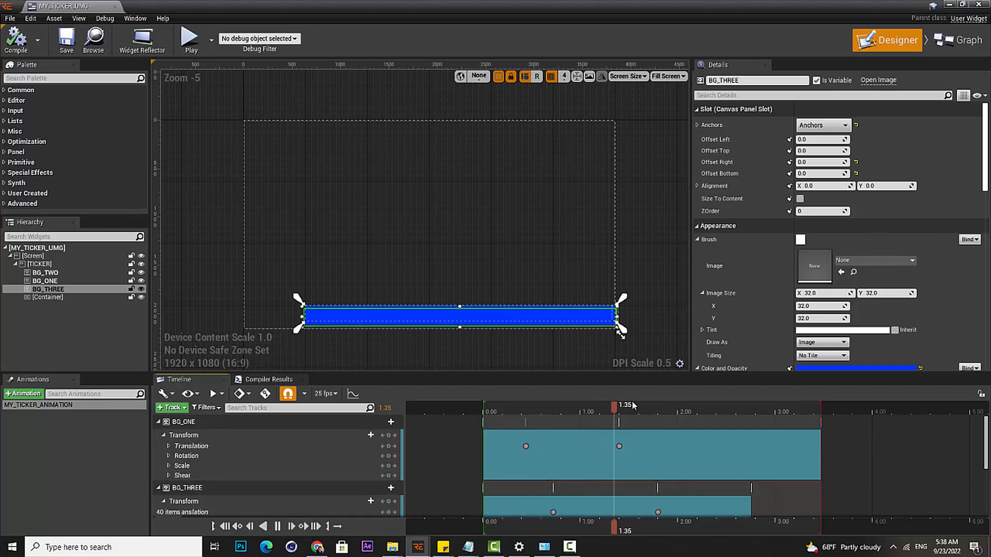
click(552, 412)
Check the MY_TICKER_ANIMATION variable in the widget's graph and return to the designer
click(959, 41)
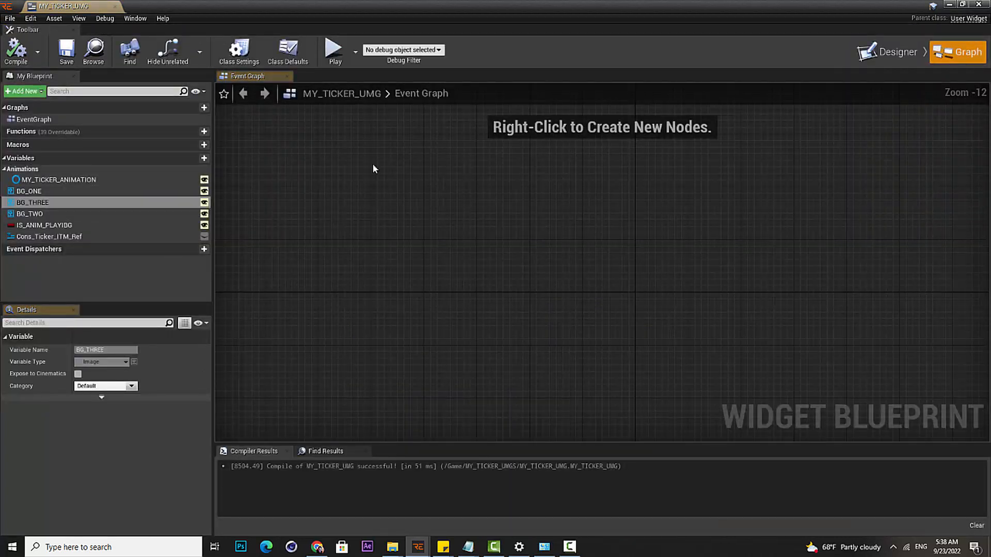
click(54, 180)
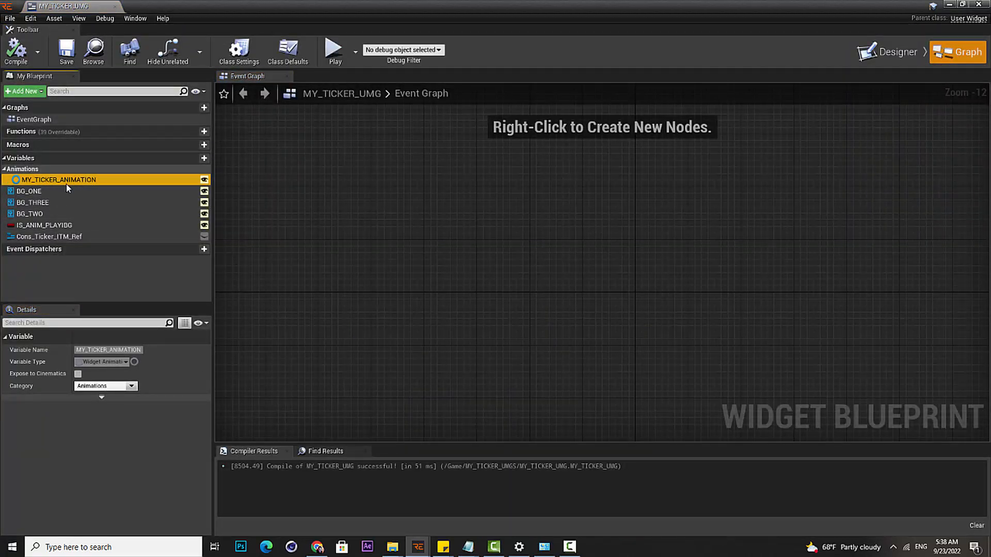
click(895, 53)
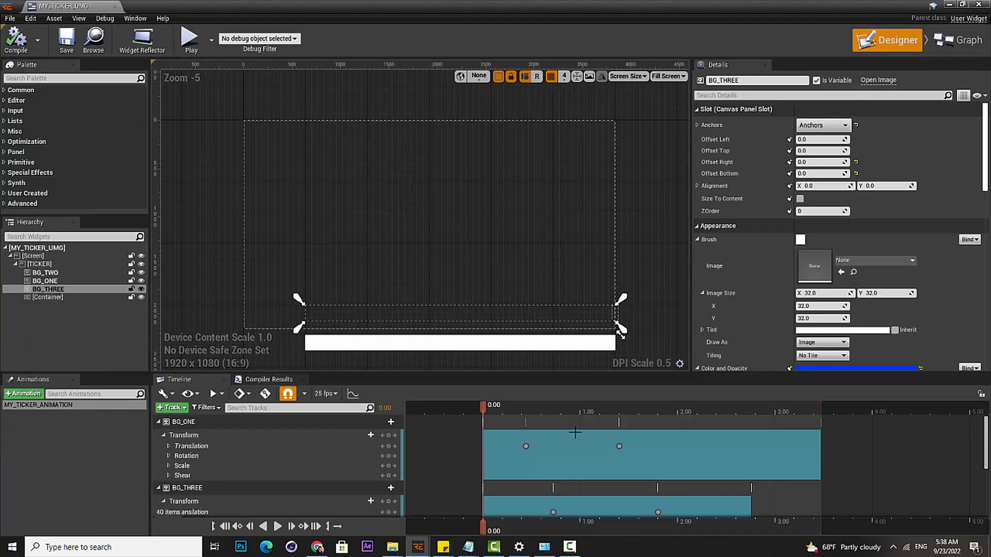
Add a Get node for MY_TICKER_ANIMATION to the empty Event Graph
click(959, 40)
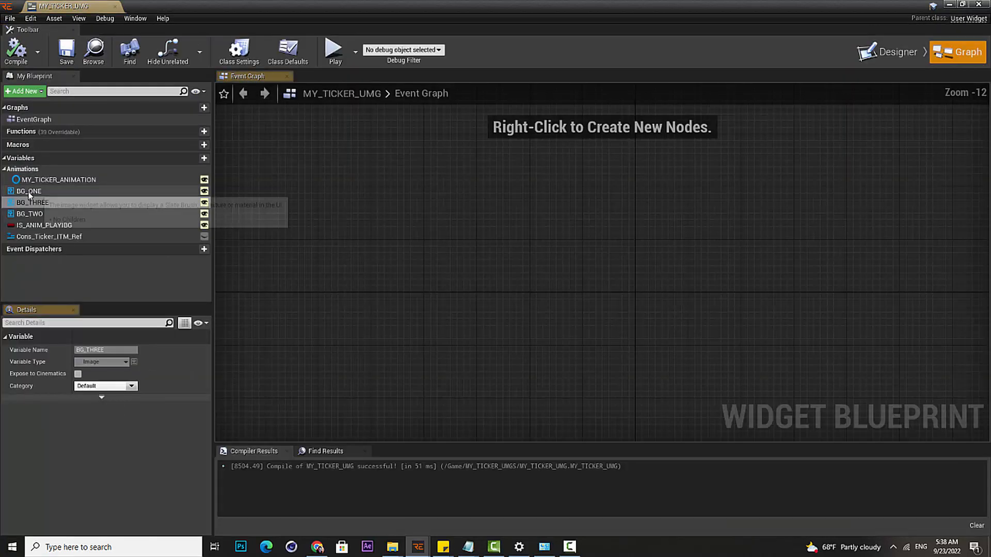
drag(58, 179, 344, 279)
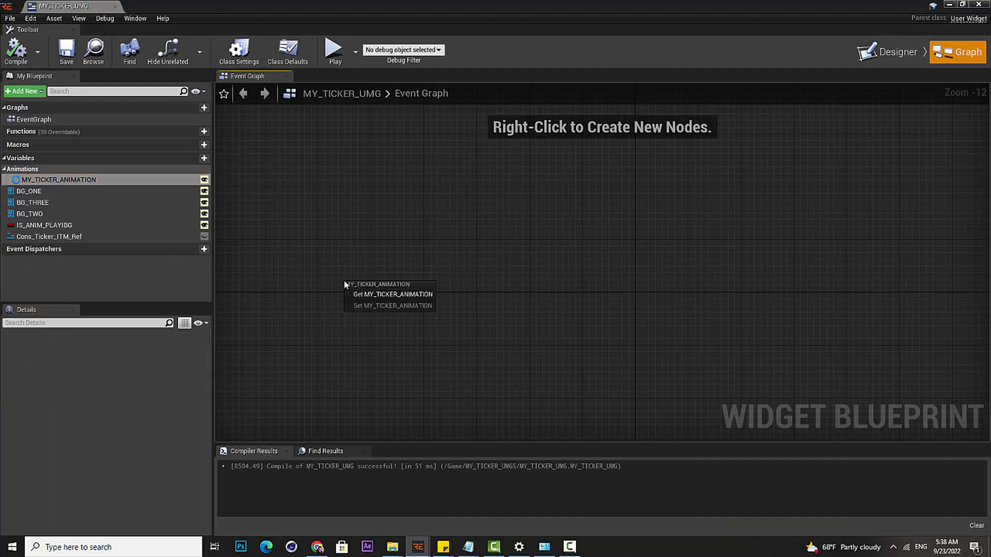
click(379, 297)
scroll(344, 289, up, 12)
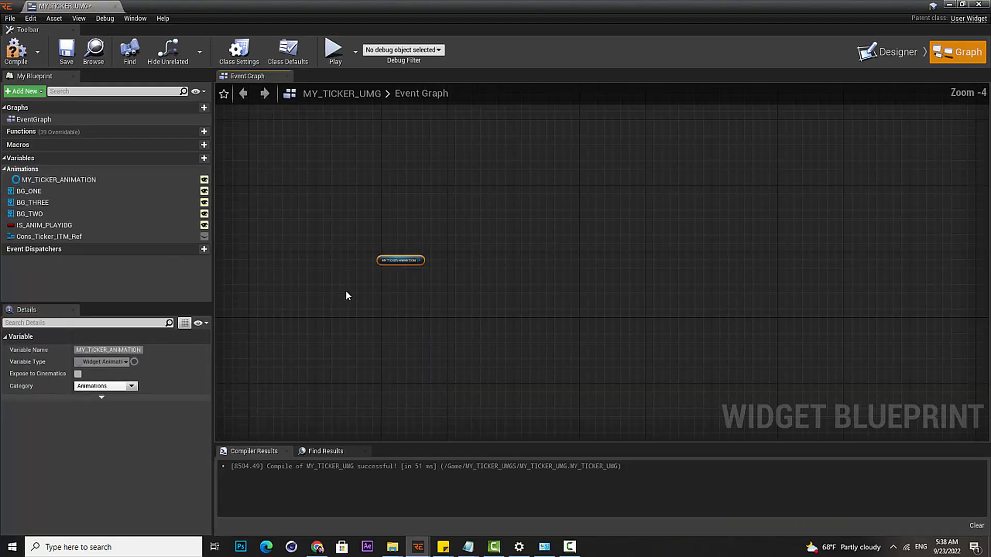
Add a Play Animation node fed by the MY_TICKER_ANIMATION reference and place it well away from the reference
right_click(344, 272)
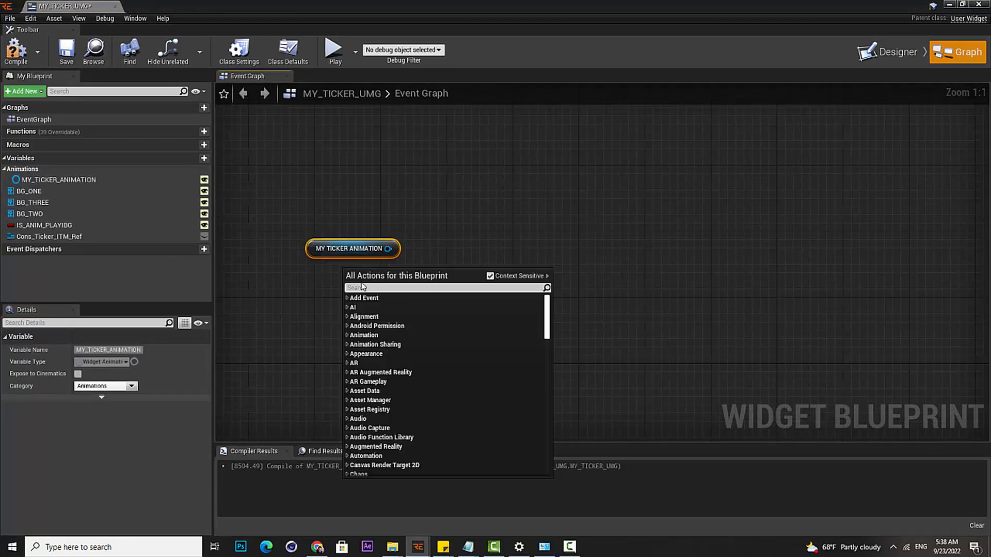
click(293, 276)
scroll(334, 283, down, 1)
mouse_move(362, 280)
right_down()
mouse_move(295, 283)
mouse_move(362, 284)
right_up()
drag(374, 257, 612, 228)
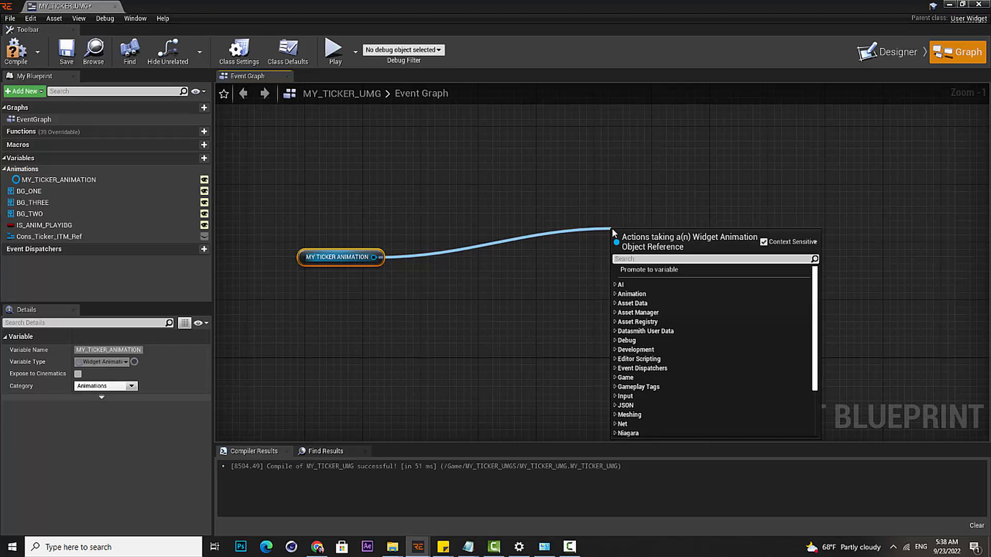
text(PLAYAN)
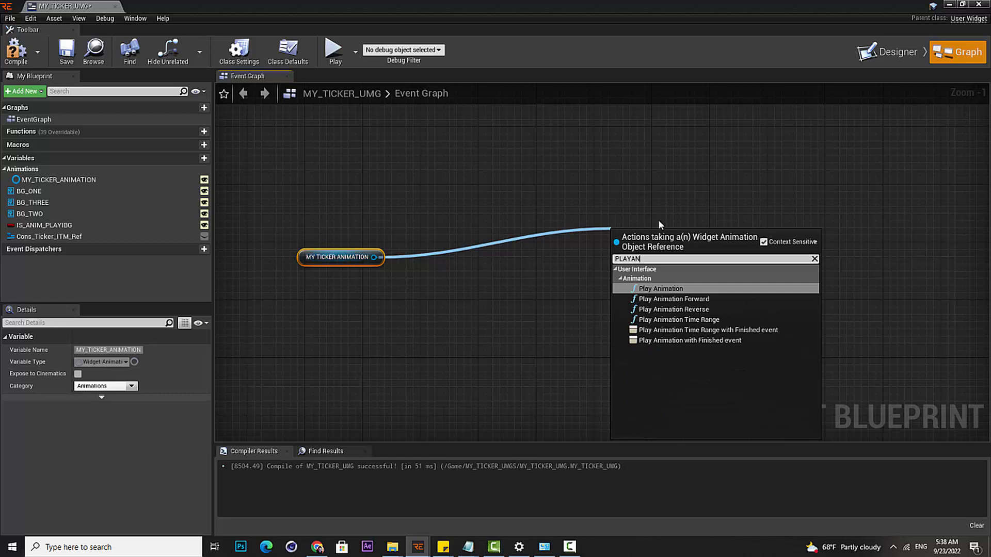
click(671, 289)
drag(836, 228, 880, 214)
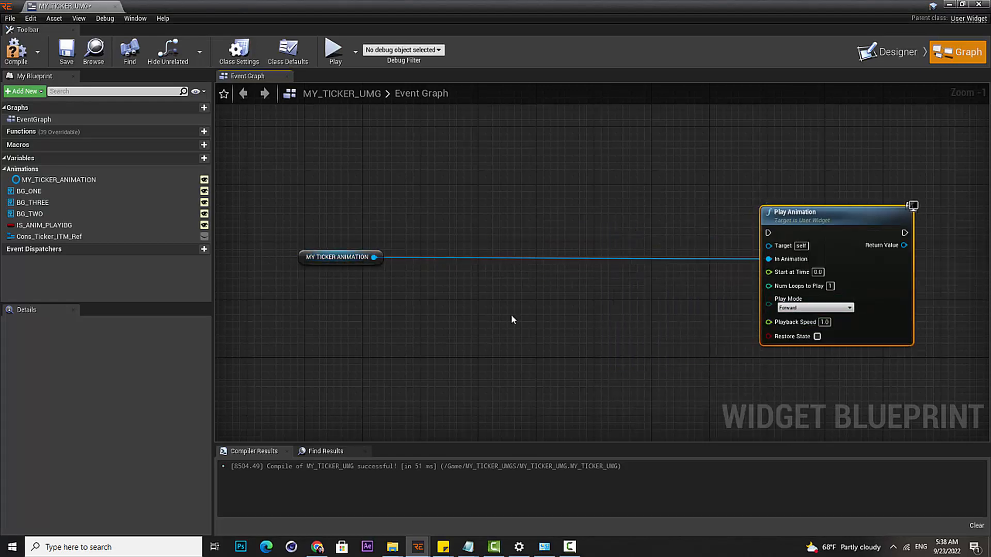
right_drag(487, 298, 488, 255)
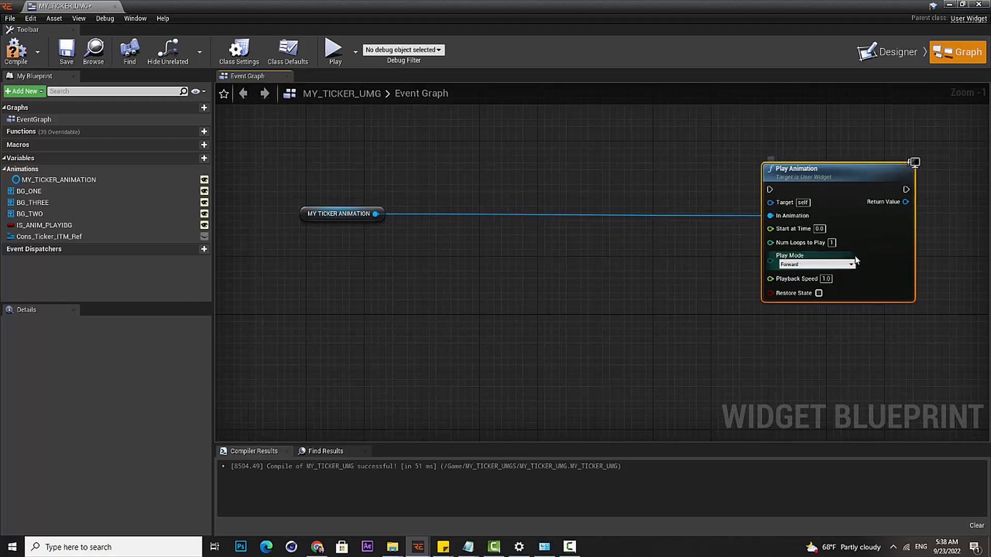
drag(855, 262, 860, 254)
text(https://www.youtube.com/watch?v=JYYBuwcrh8A)
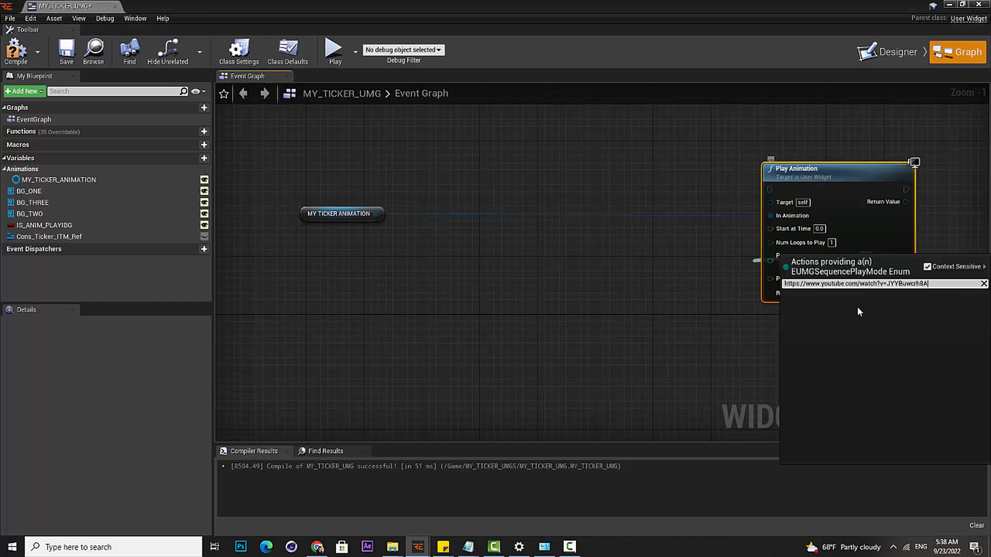
click(690, 369)
Duplicate the Play Animation node, place the copy below the original, and set the copy's Play Mode to Reverse
click(854, 222)
key(ctrl+c)
key(ctrl+v)
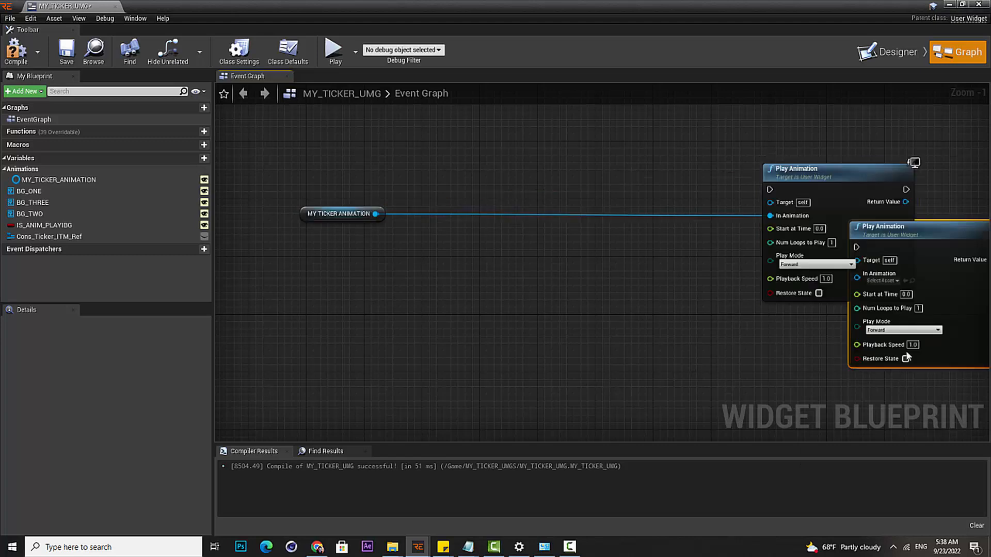
drag(927, 224, 846, 331)
right_drag(829, 278, 795, 194)
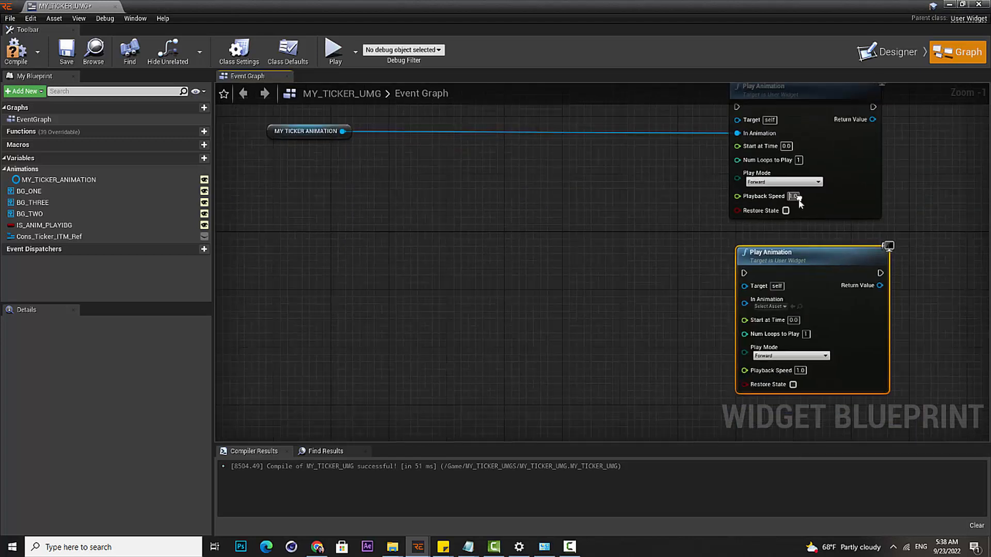
click(808, 357)
click(779, 368)
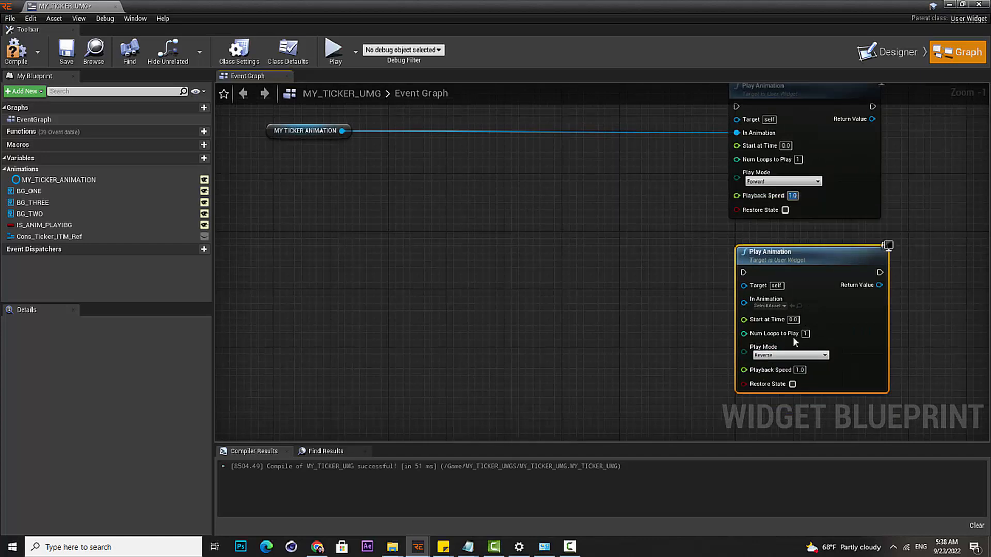
Connect MY_TICKER_ANIMATION to the reverse Play Animation node's In Animation input and move the reference closer to both Play Animation nodes
right_drag(386, 258, 405, 280)
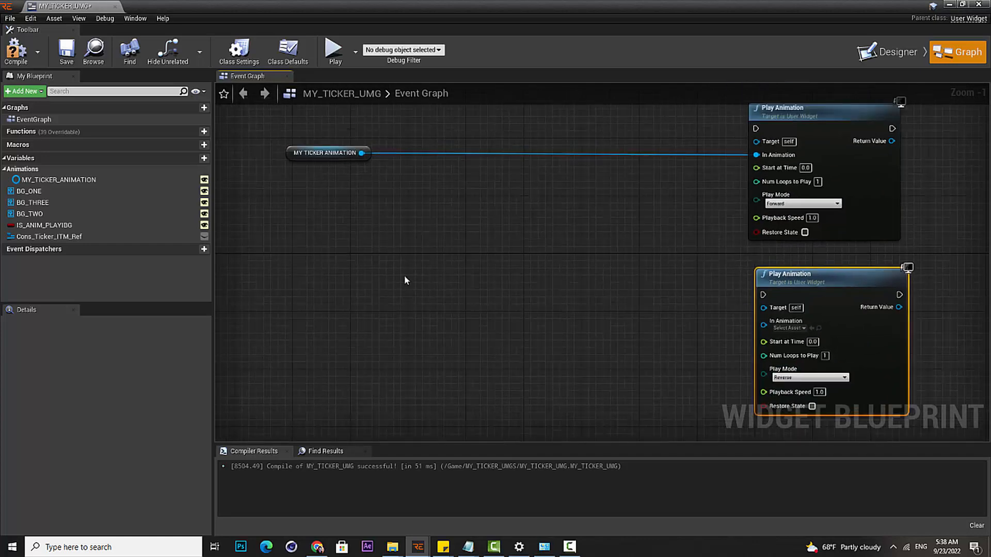
drag(321, 160, 819, 323)
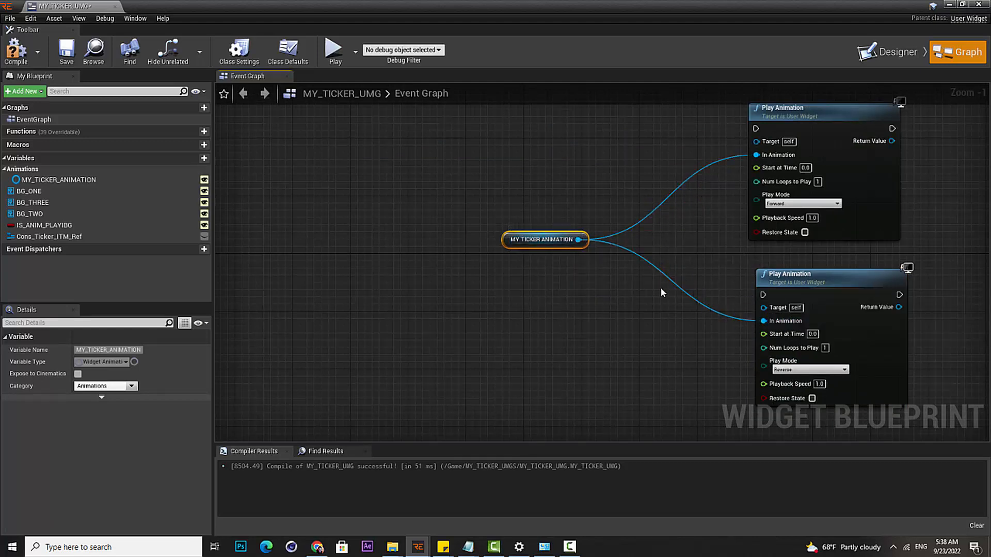
right_drag(521, 244, 505, 219)
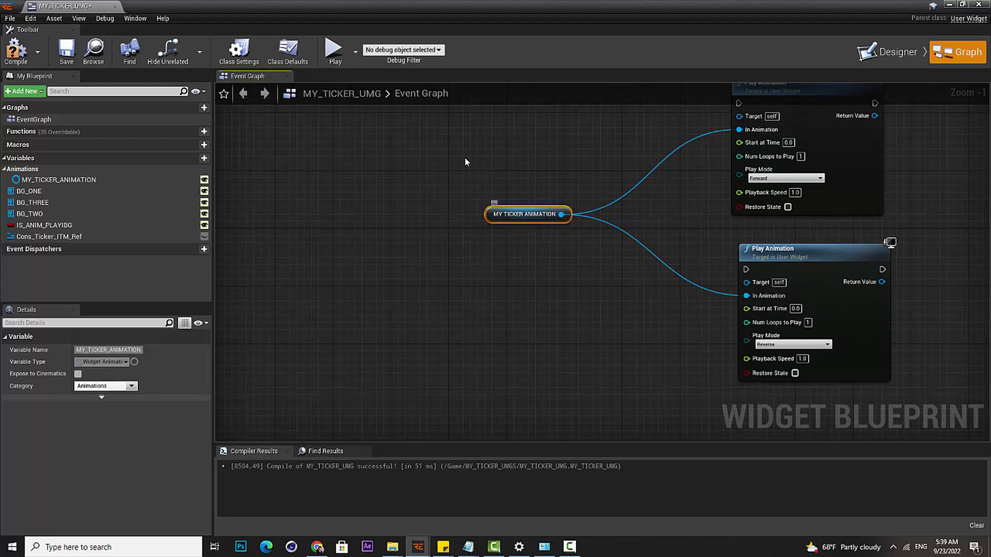
drag(473, 166, 620, 271)
click(770, 249)
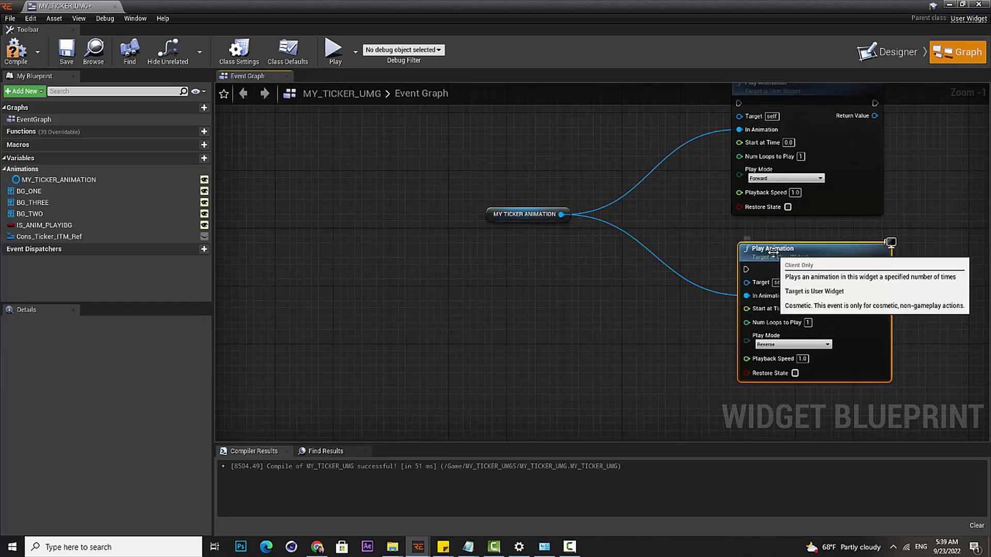
scroll(655, 375, down, 1)
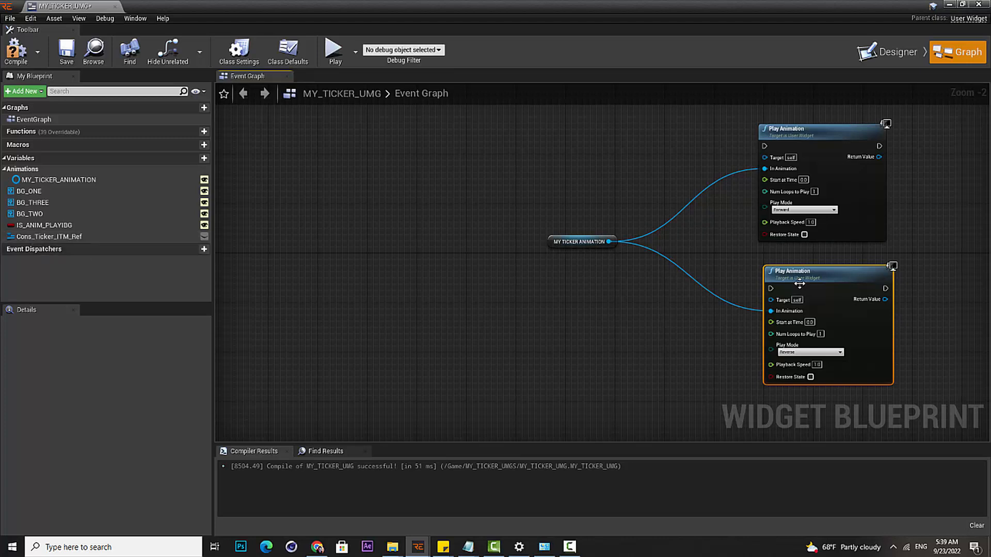
drag(947, 187, 843, 304)
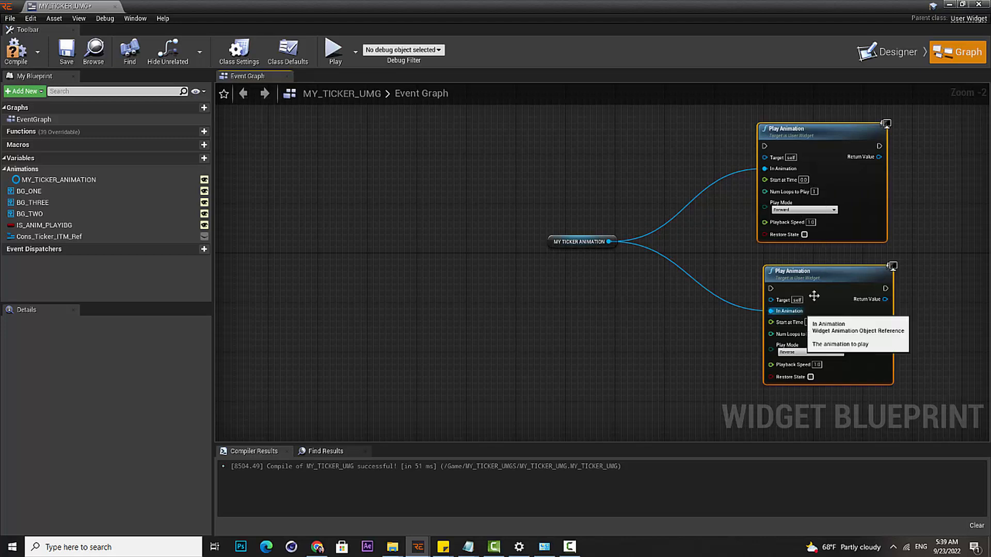
click(924, 249)
drag(930, 187, 847, 300)
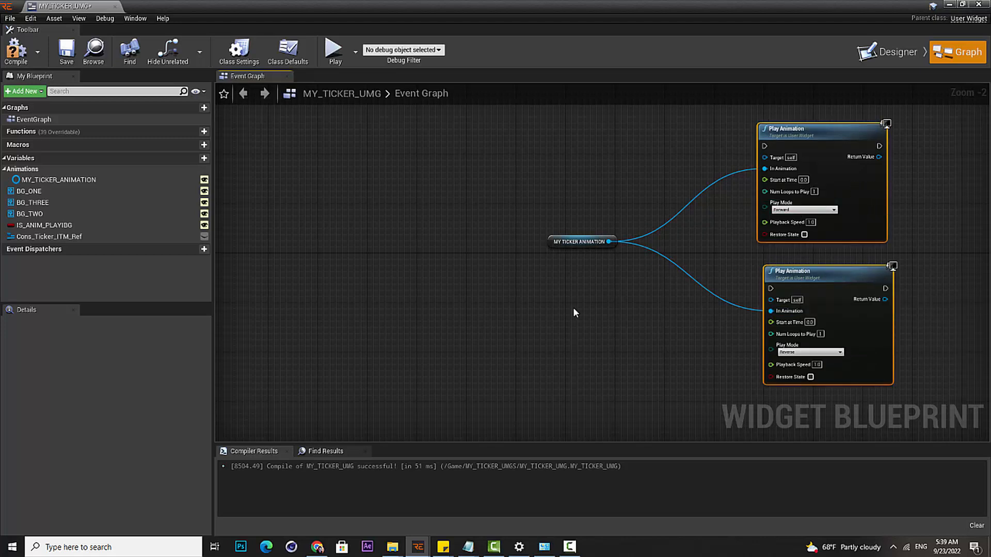
Add a custom event named FORWARD to the Event Graph
right_click(449, 161)
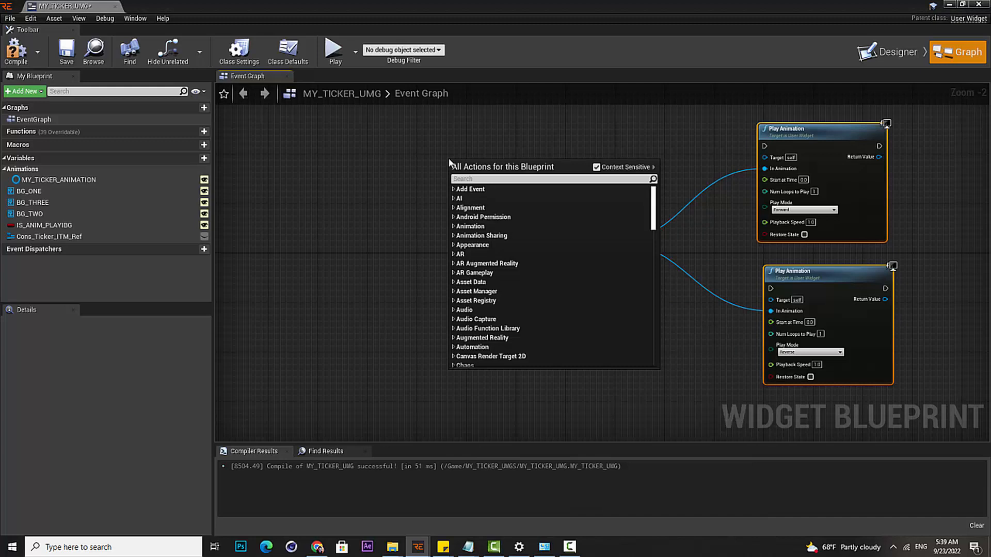
text(CU)
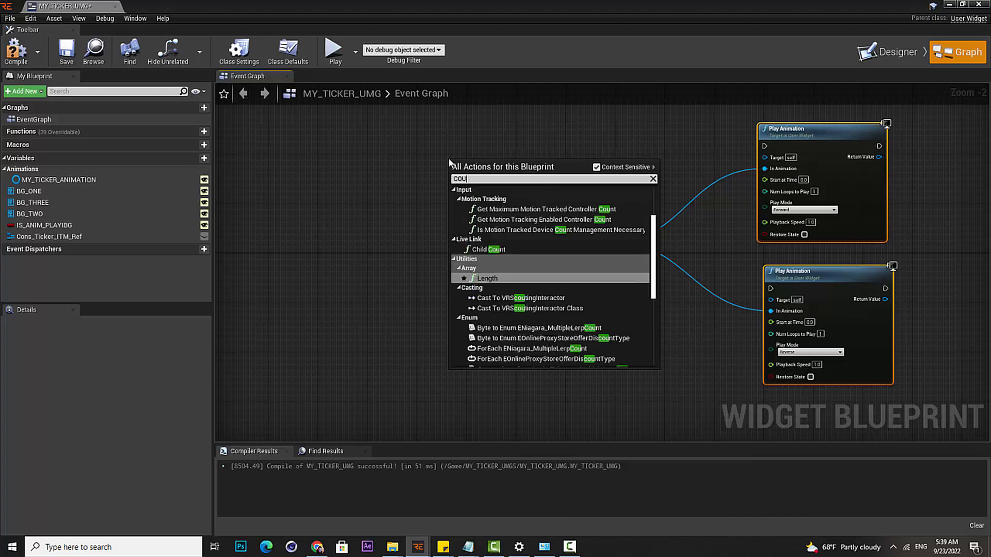
text(STO)
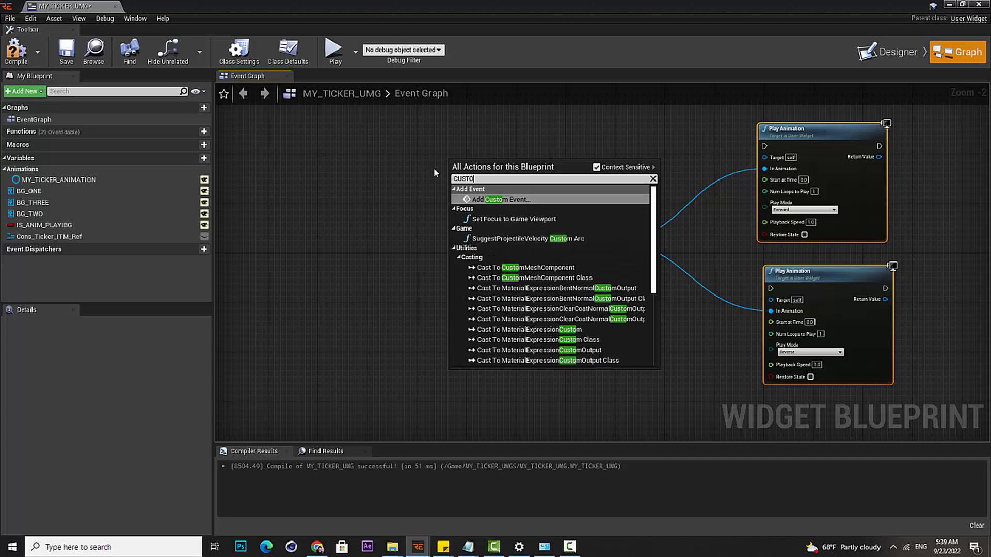
click(504, 200)
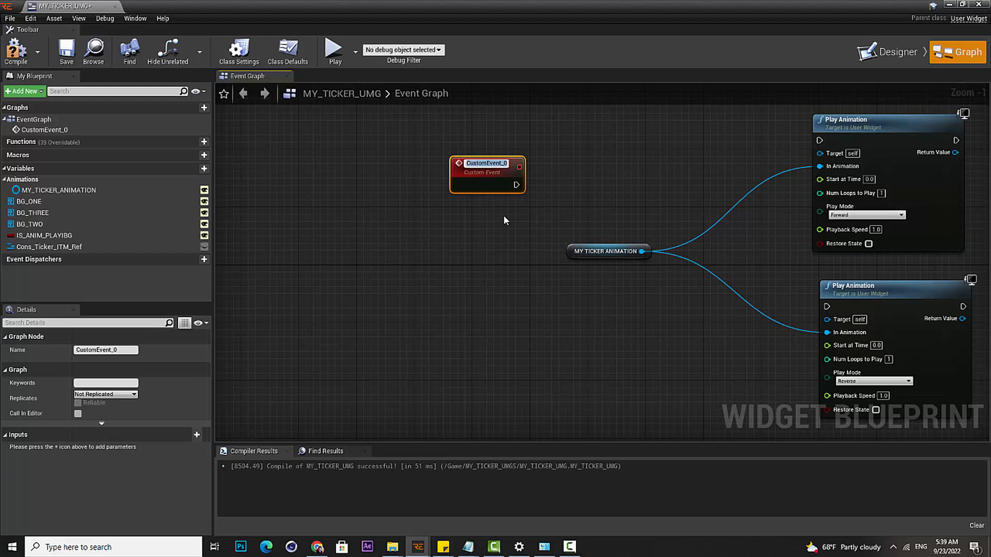
text(FOW)
key(BackSpace)
text(RWARD)
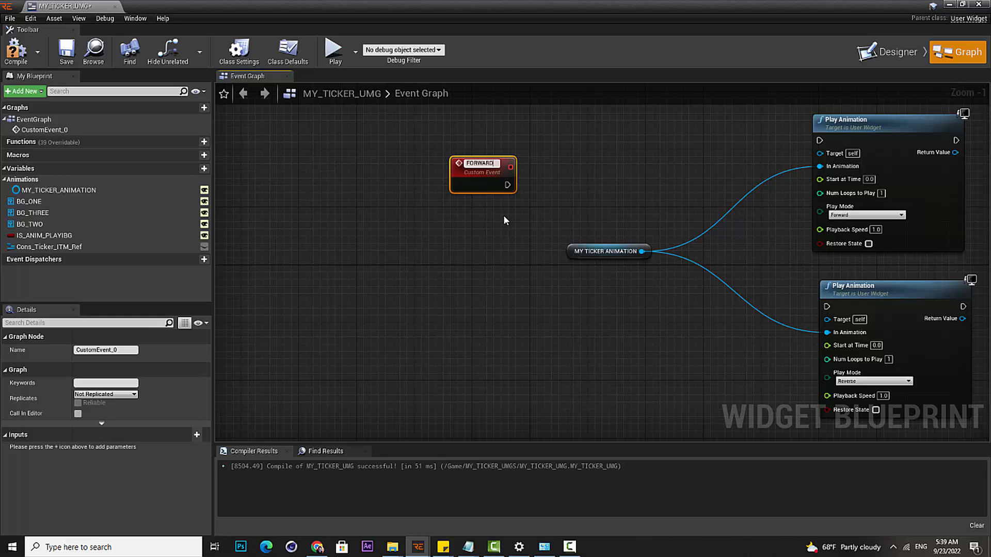
key(Return)
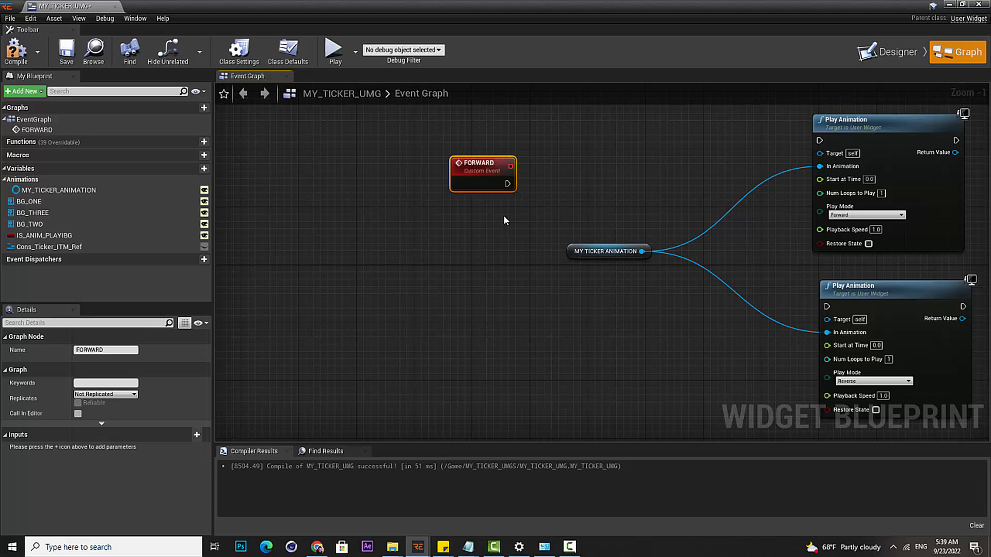
Add a second custom event named REVERSE beneath the FORWARD event
right_click(492, 284)
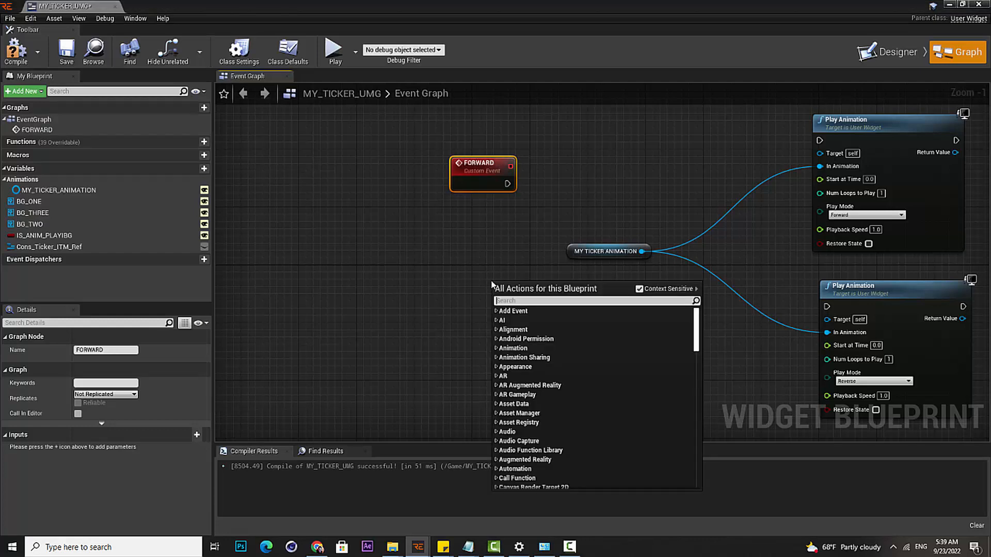
text(CUS)
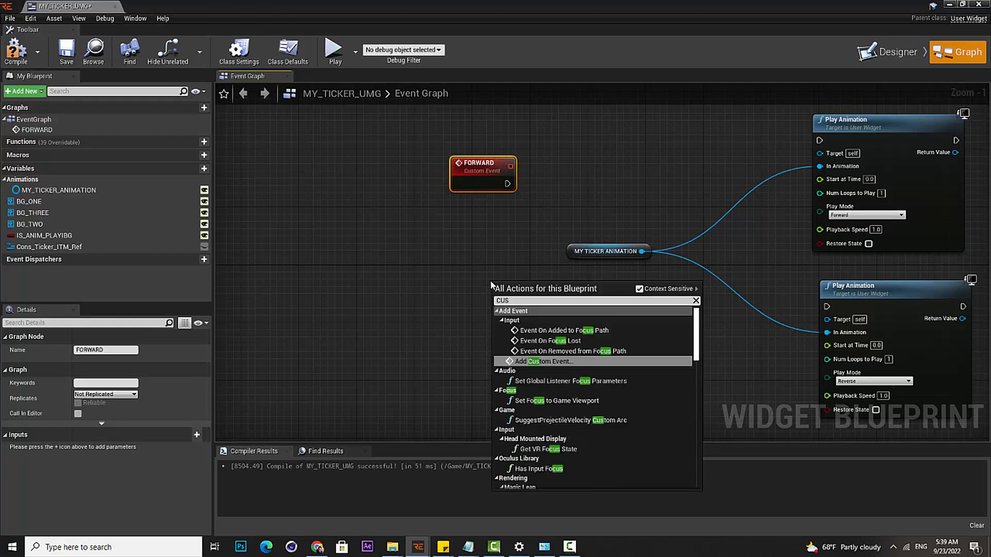
click(540, 362)
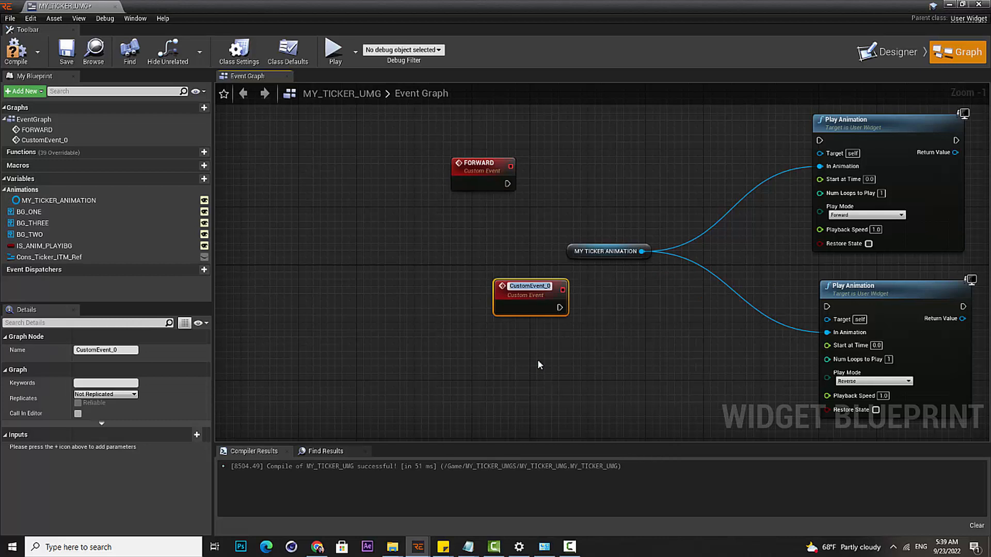
text(Reverse)
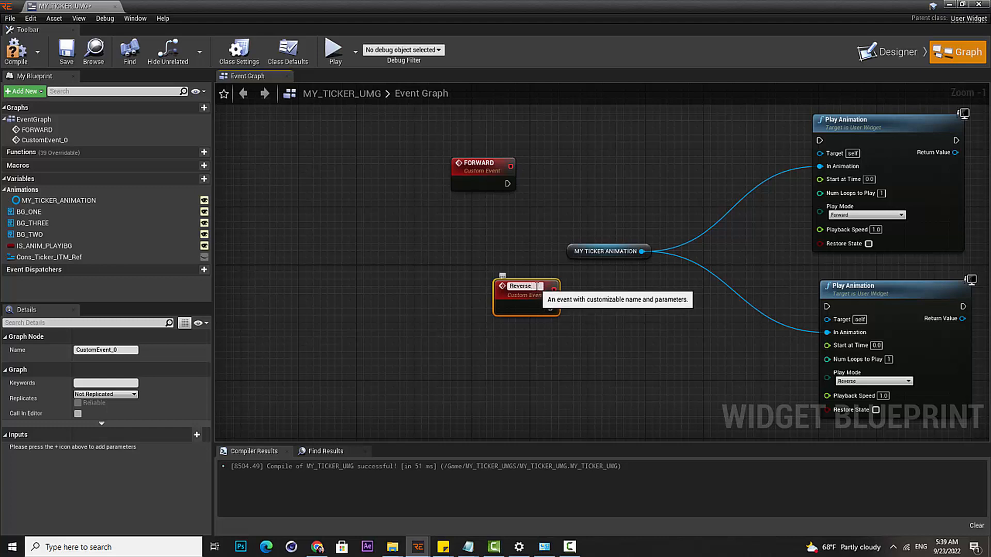
drag(539, 287, 312, 278)
text(REVERS)
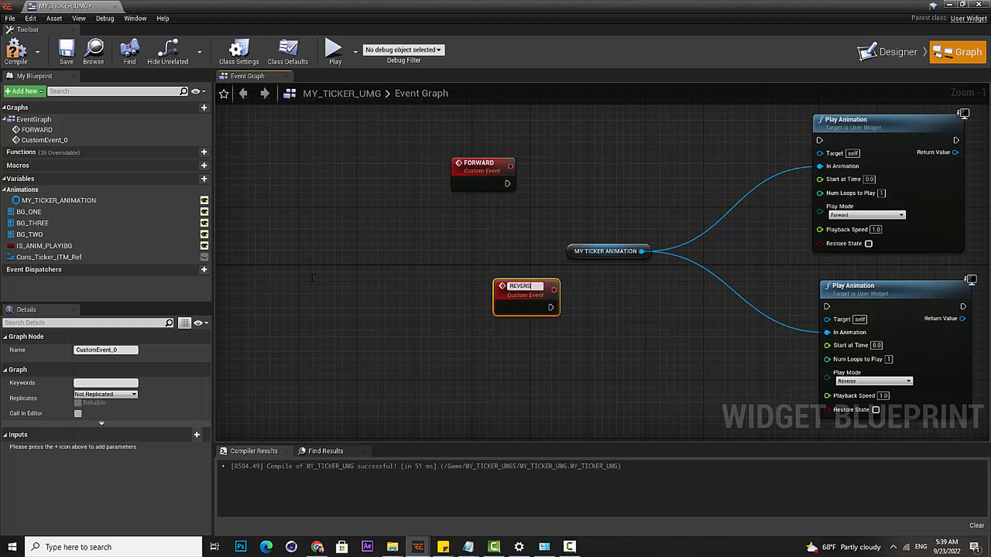
text(E)
key(Return)
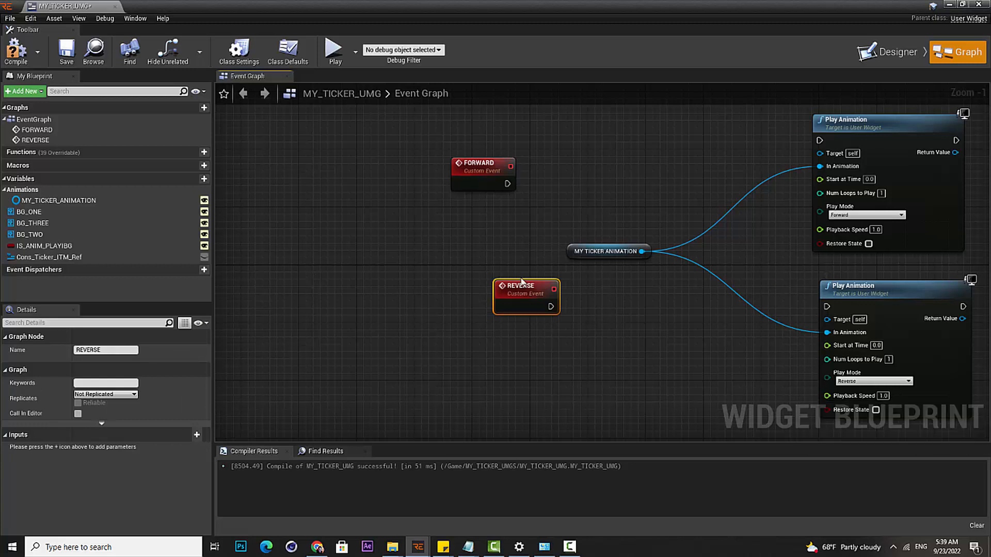
Wire the REVERSE event to the reverse Play Animation node and the FORWARD event to the forward one
drag(513, 293, 461, 299)
click(826, 304)
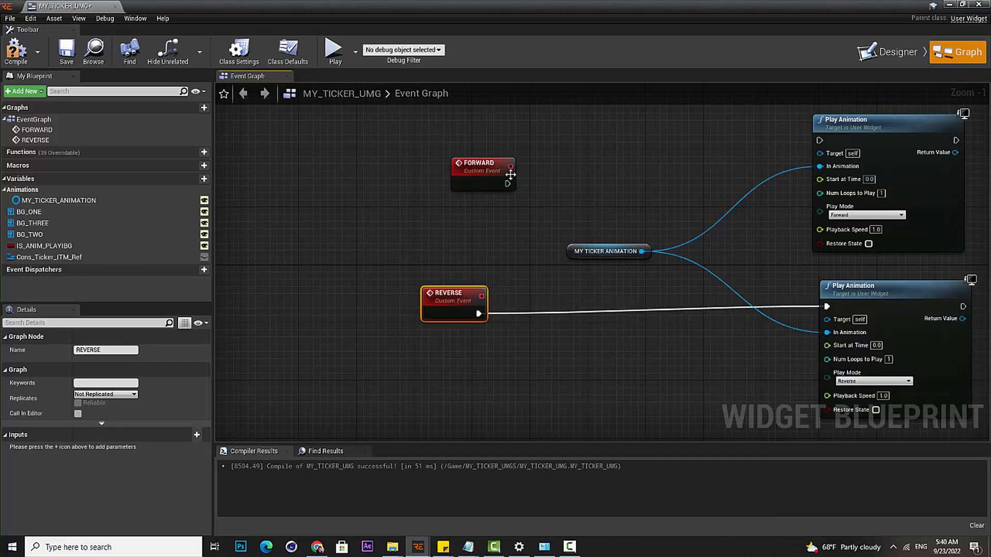
drag(508, 183, 820, 140)
Move the FORWARD and REVERSE events farther away from the Play Animation nodes, and compile the widget blueprint
drag(424, 184, 411, 150)
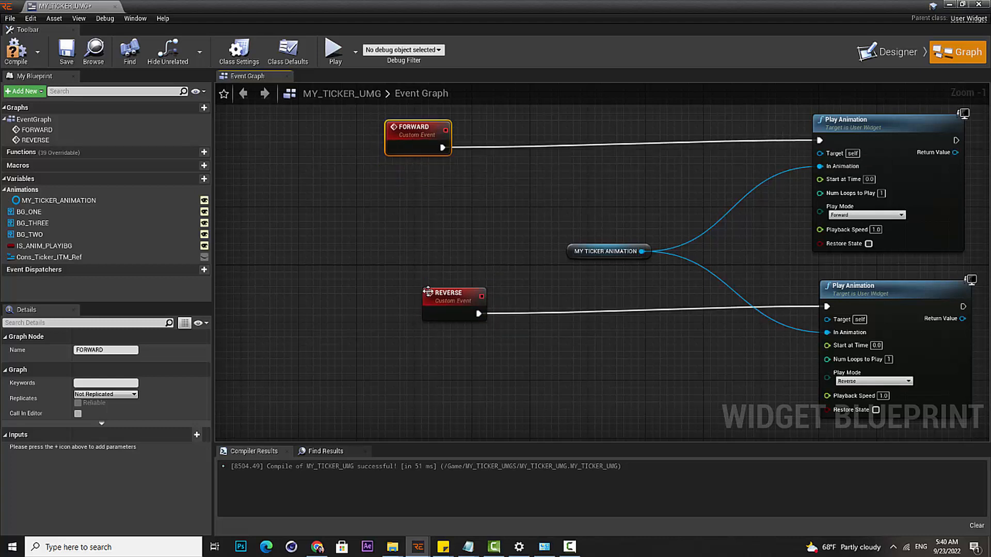
drag(452, 308, 378, 299)
drag(387, 133, 294, 133)
drag(353, 293, 286, 293)
right_drag(302, 220, 325, 229)
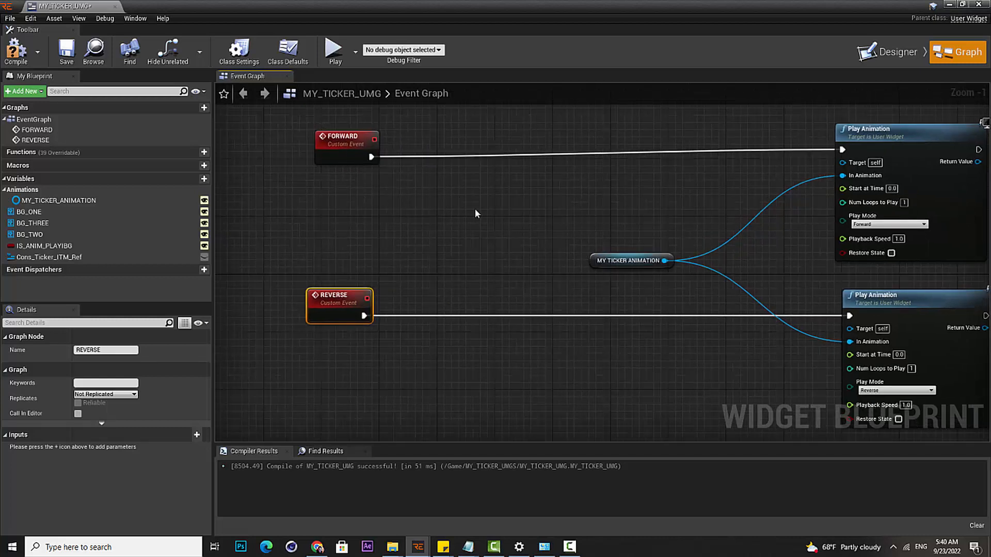
scroll(475, 209, down, 1)
click(16, 50)
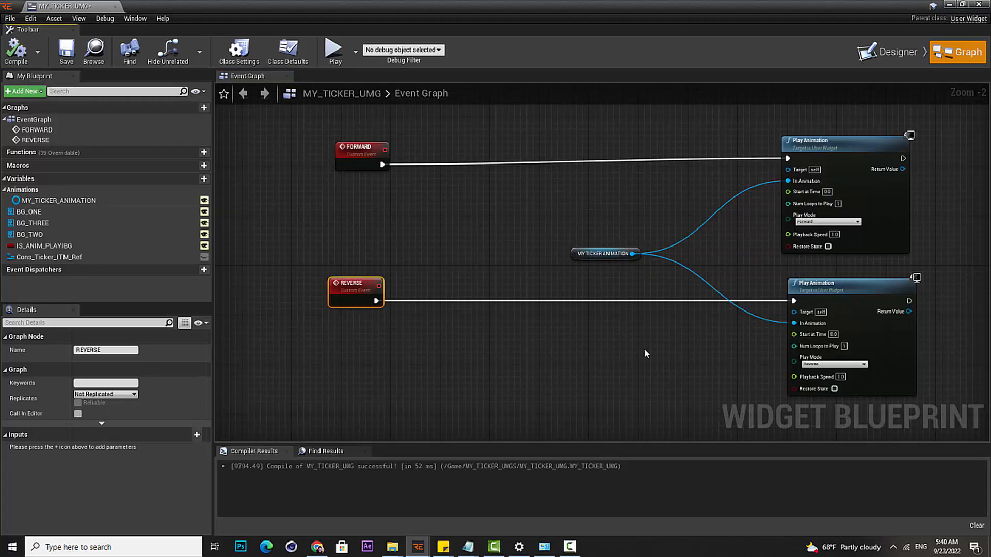
Tidy the graph by aligning the Play Animation nodes, moving the MY_TICKER_ANIMATION reference nearer them, and straightening both events' execution wires
drag(899, 295, 891, 296)
drag(593, 257, 650, 252)
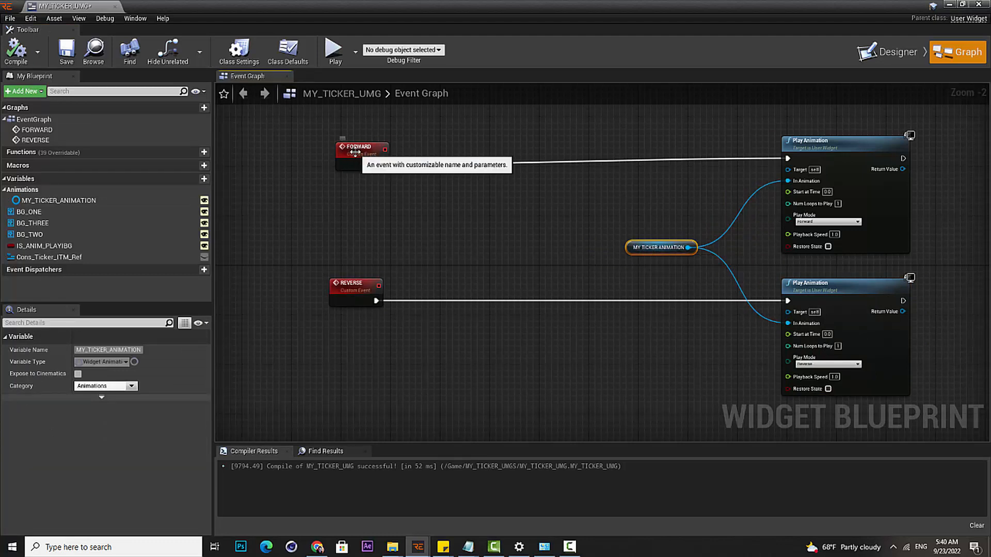
drag(356, 152, 344, 145)
drag(347, 299, 333, 299)
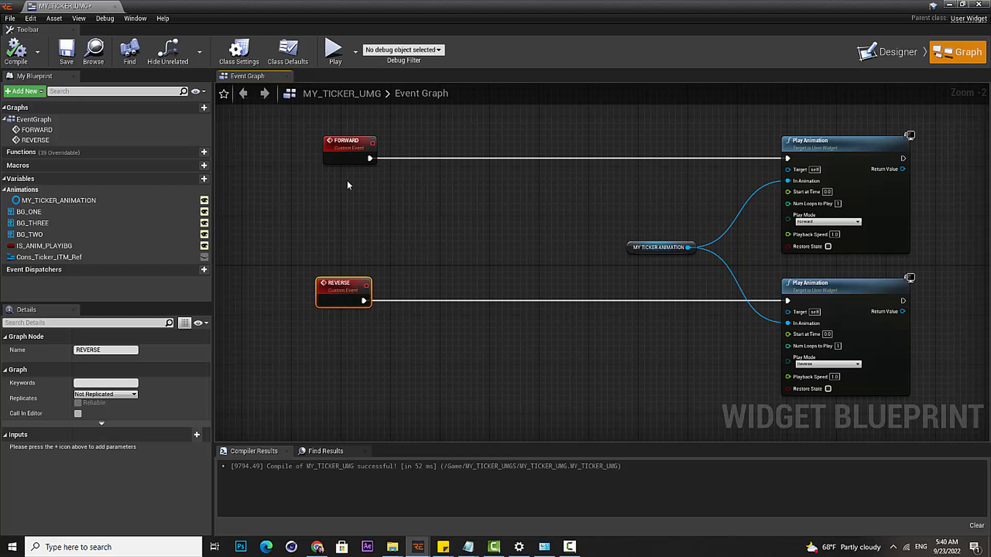
drag(336, 152, 317, 152)
drag(351, 292, 334, 297)
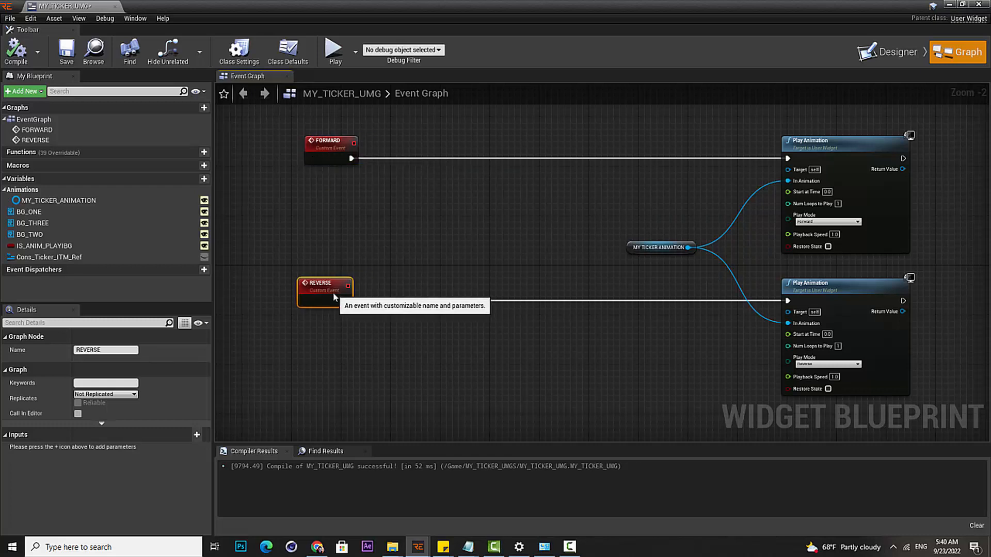
drag(343, 153, 331, 153)
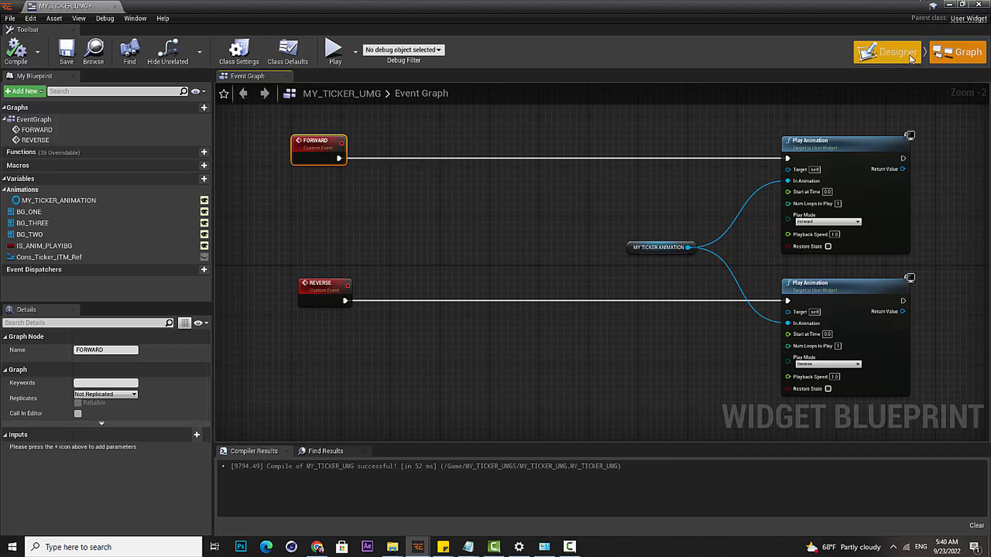
click(893, 52)
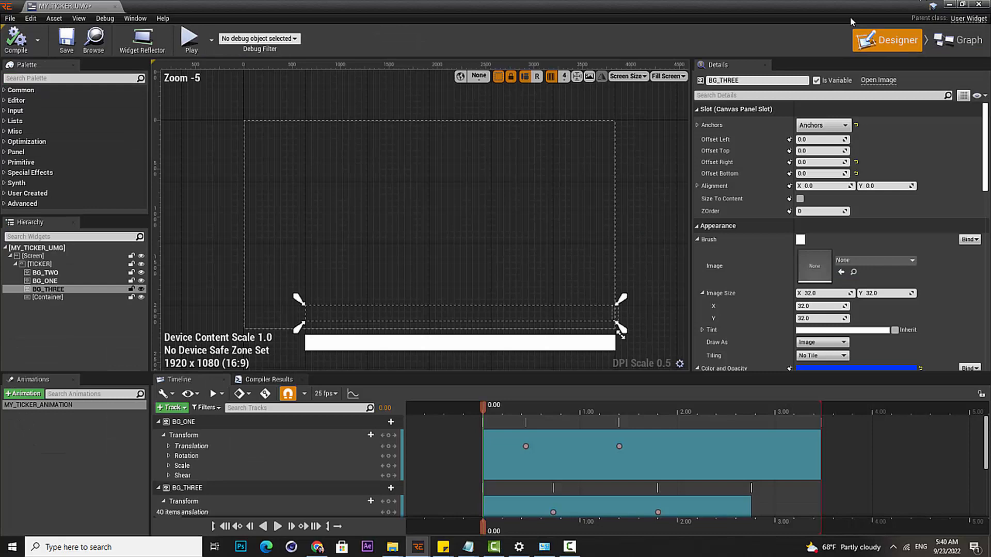
click(963, 4)
drag(651, 147, 309, 163)
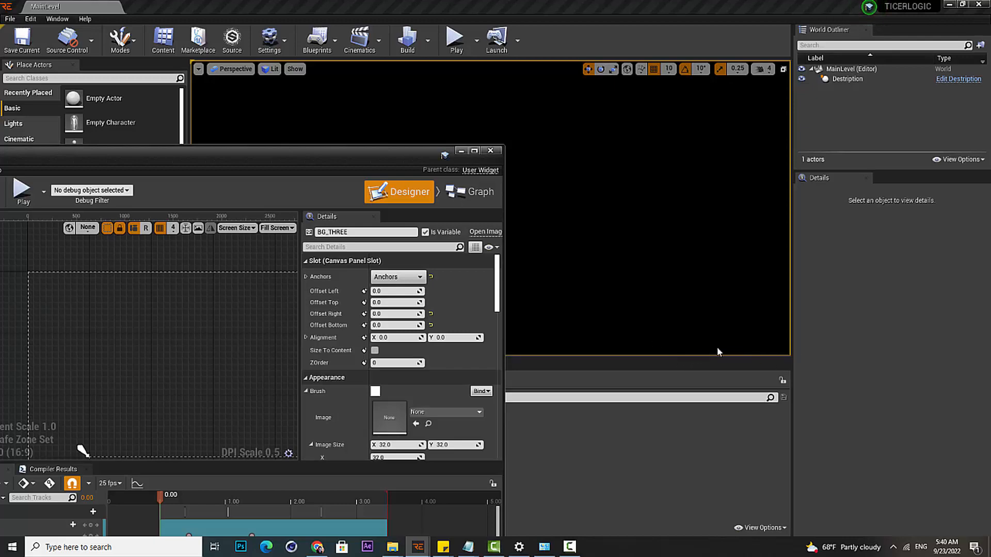
click(479, 154)
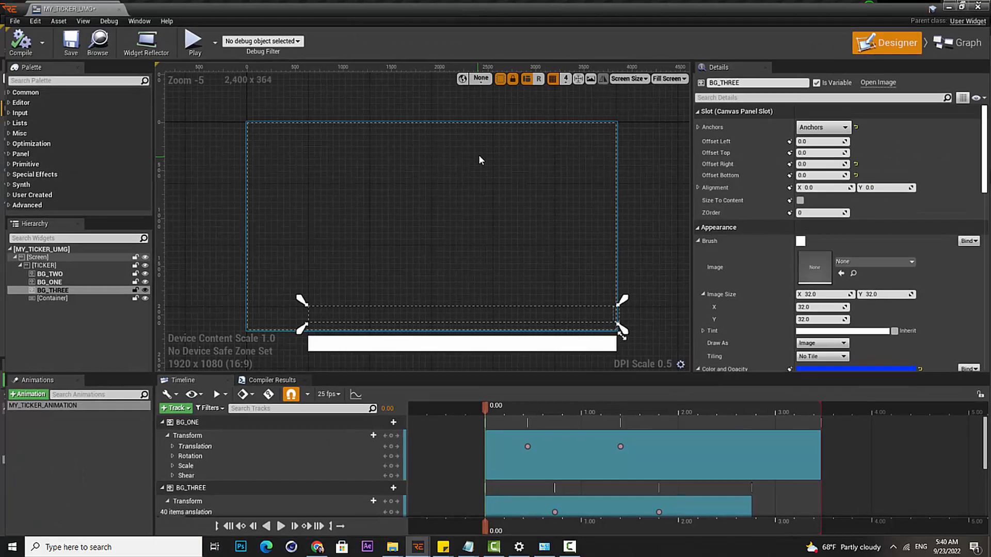
click(963, 45)
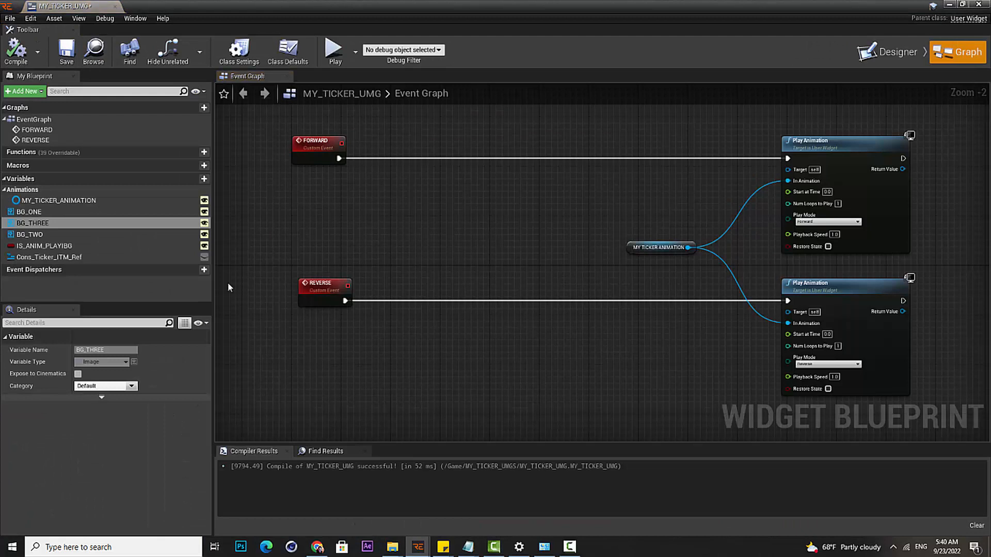
Delete the misspelled variable IS_ANIM_PLAYIBG from the widget blueprint
drag(45, 244, 488, 200)
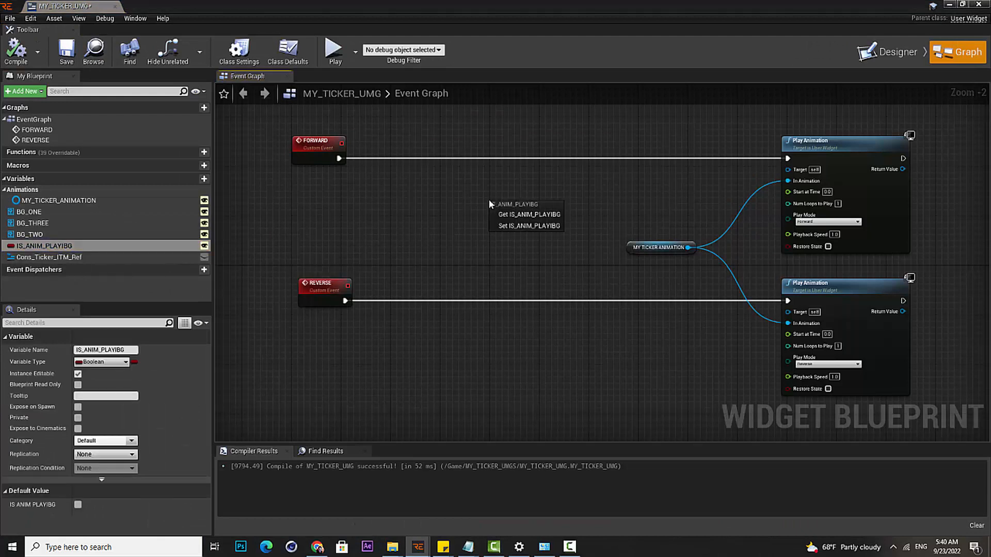
click(36, 236)
click(40, 247)
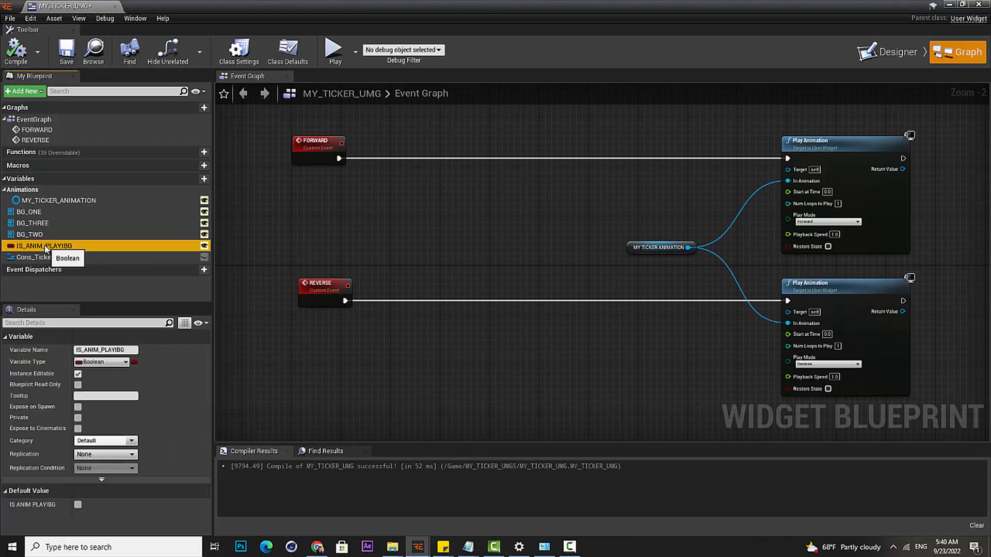
key(Delete)
Add a Boolean variable named IS_ANIMATION_PLAYING? to the widget blueprint
click(204, 179)
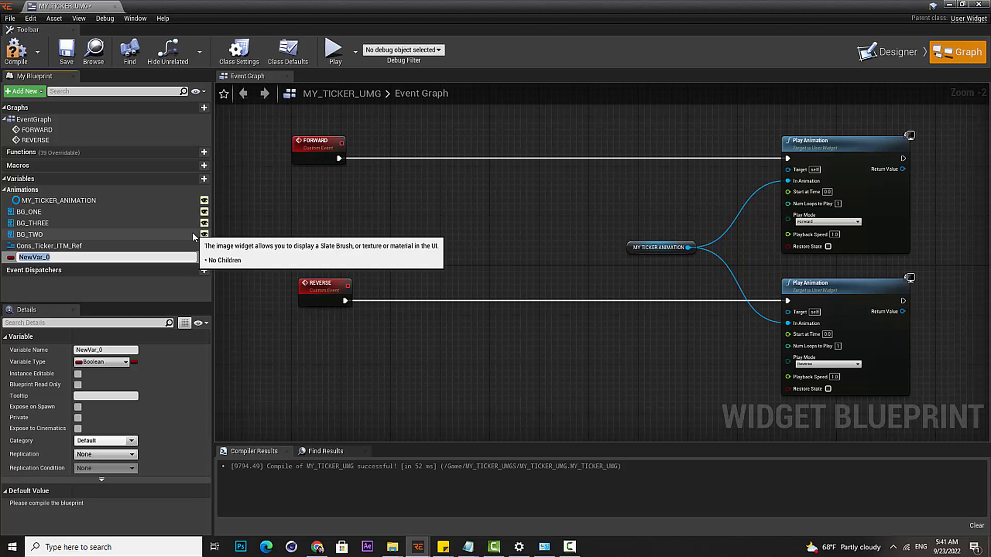
text(IS_ANIMTATION)
key(BackSpace)
key(BackSpace)
key(BackSpace)
key(BackSpace)
key(BackSpace)
key(BackSpace)
text(ATION_PLAYING?)
key(Return)
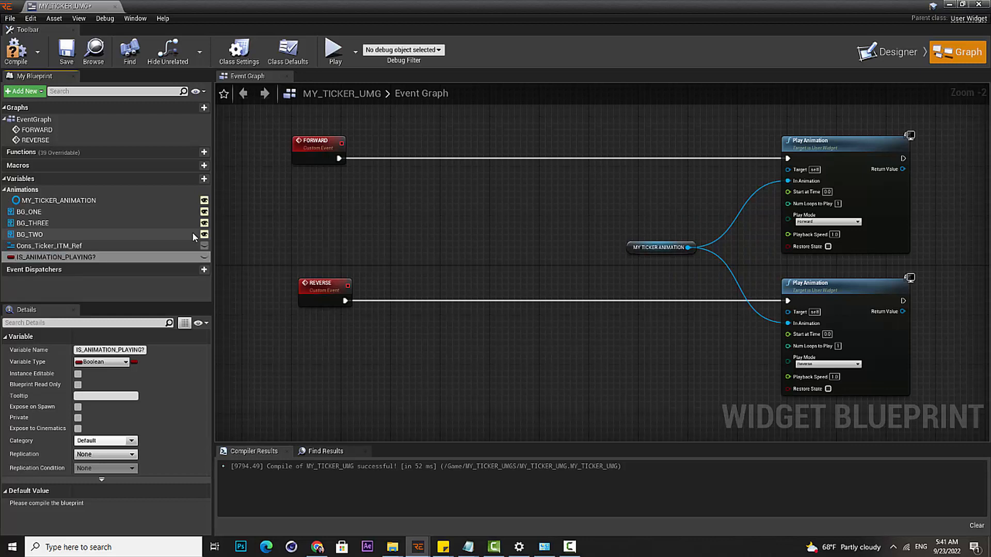
Place a getter for IS_ANIMATION_PLAYING? in the event graph between the FORWARD and REVERSE events
drag(58, 257, 353, 364)
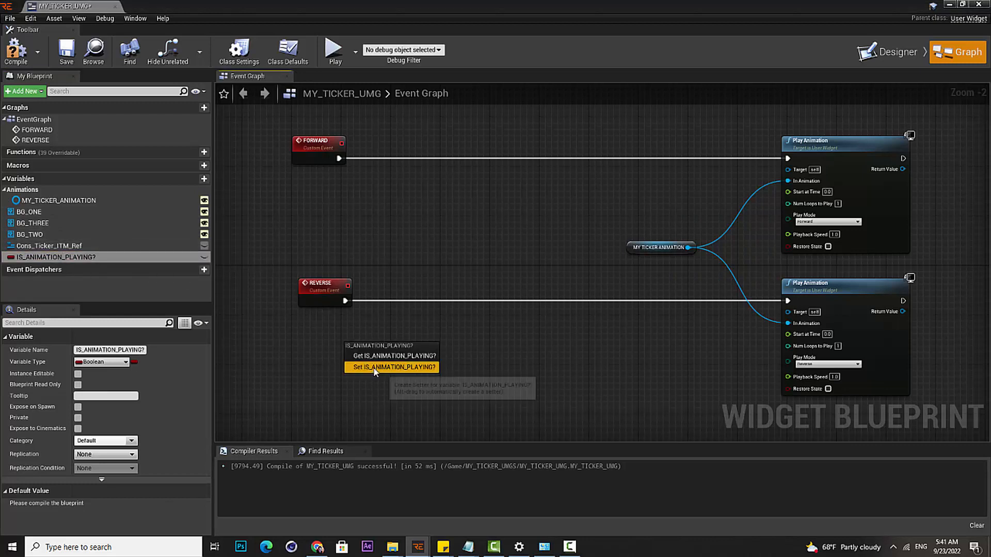
click(376, 357)
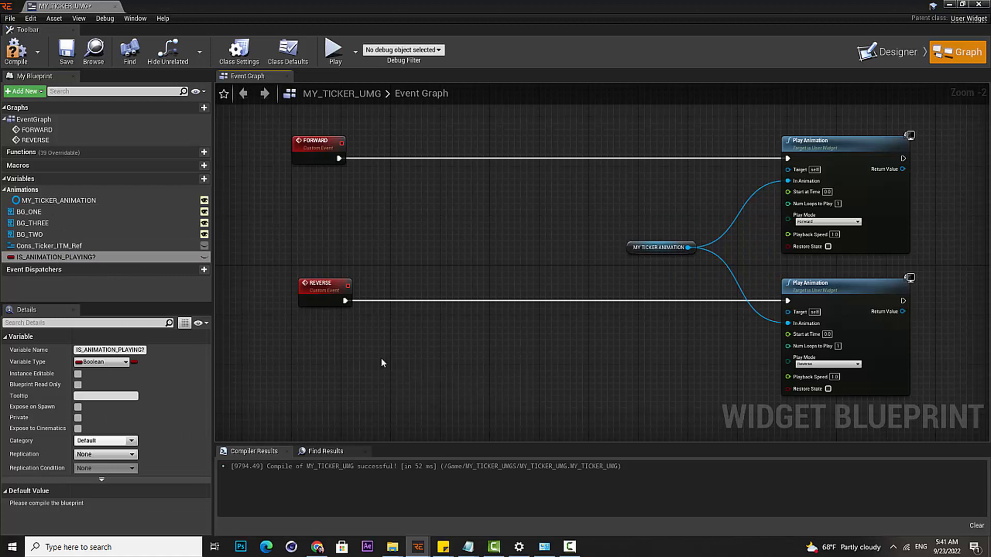
drag(380, 357, 407, 214)
scroll(407, 214, up, 2)
right_drag(407, 215, 382, 222)
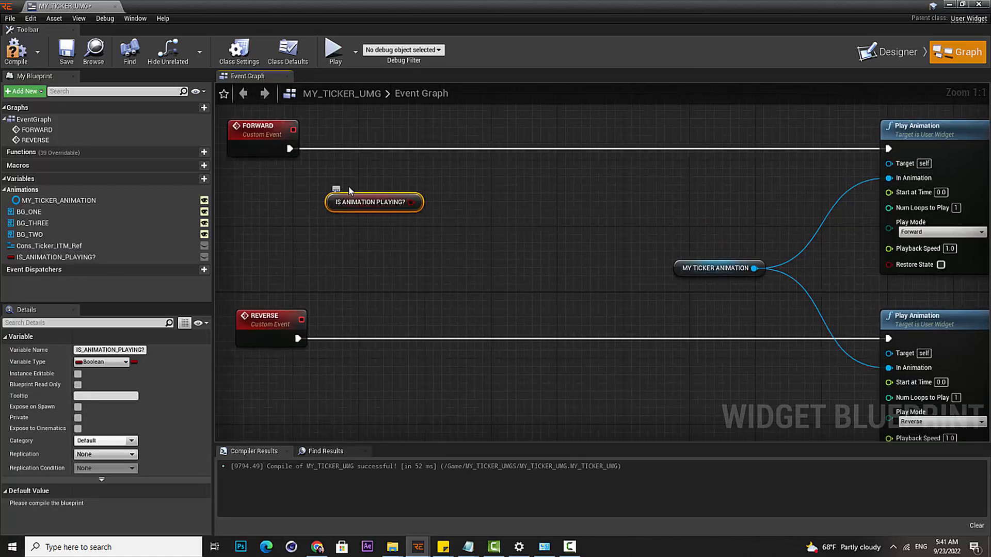
drag(376, 207, 293, 232)
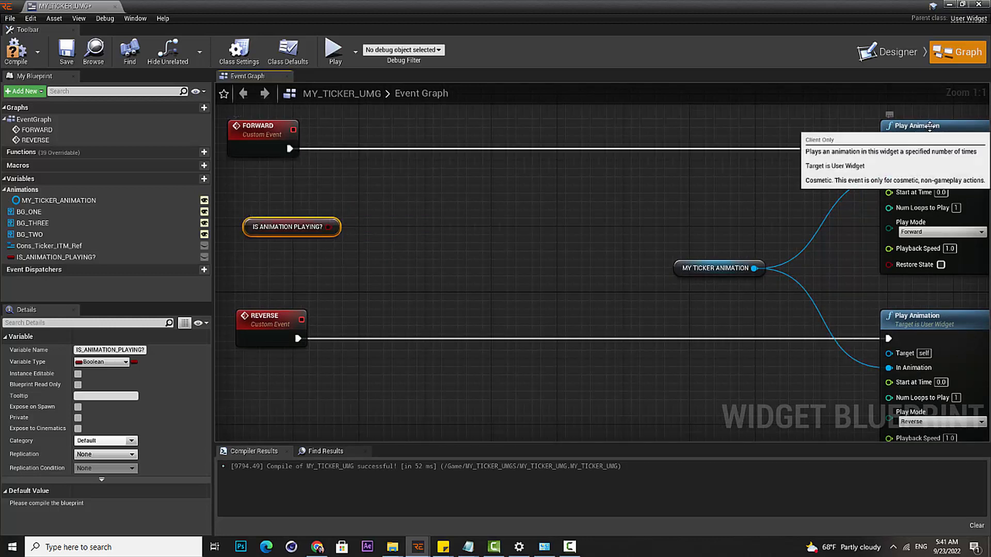
Compile the widget blueprint
click(900, 128)
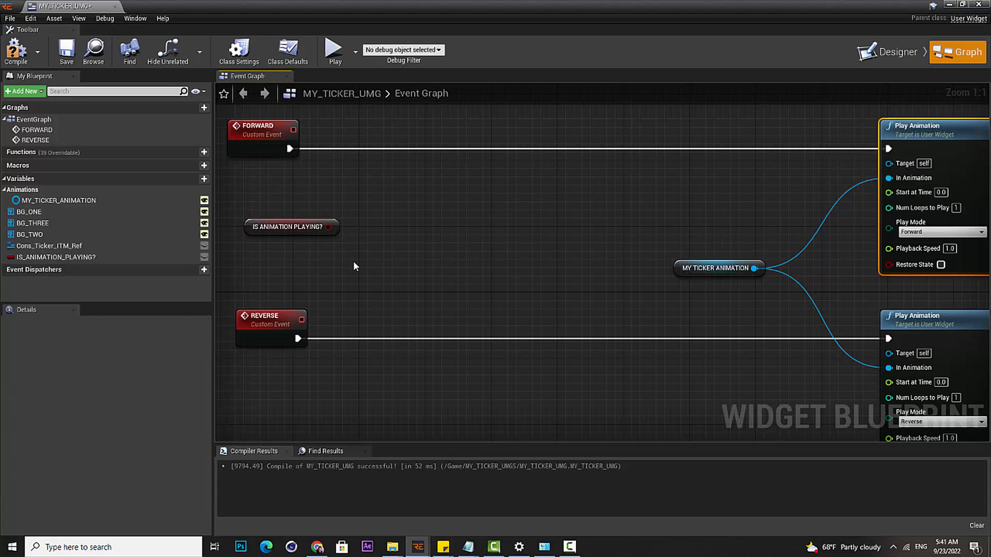
right_drag(354, 265, 354, 254)
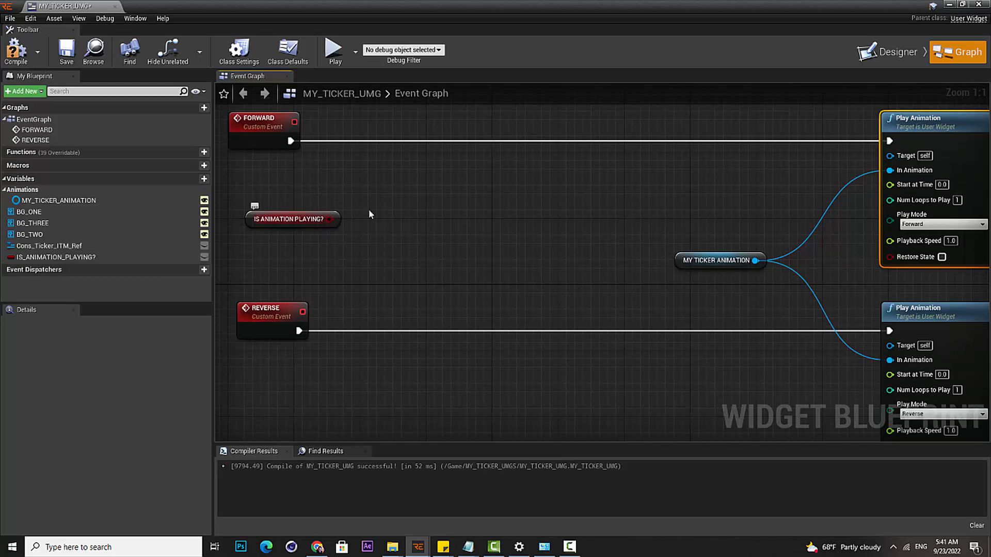
right_drag(369, 215, 347, 271)
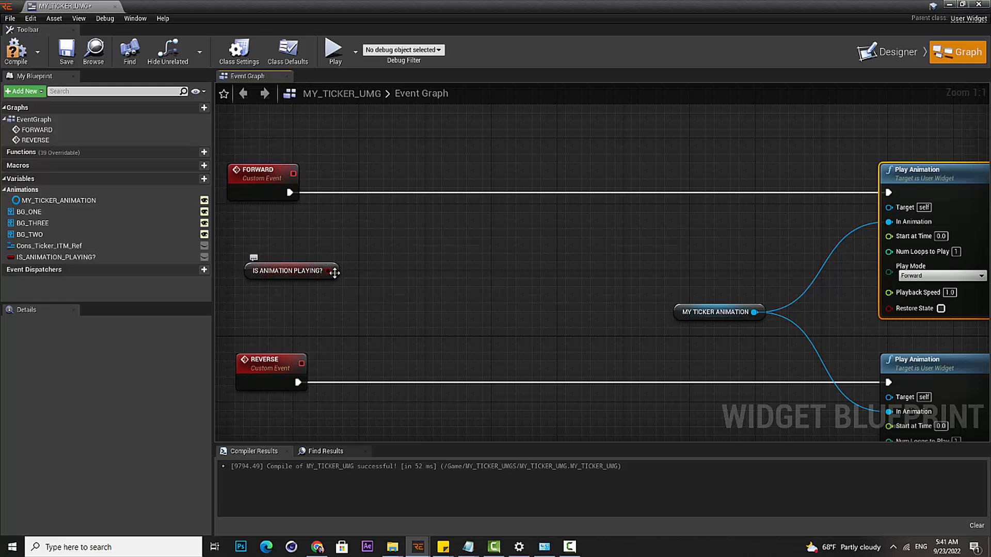
click(15, 51)
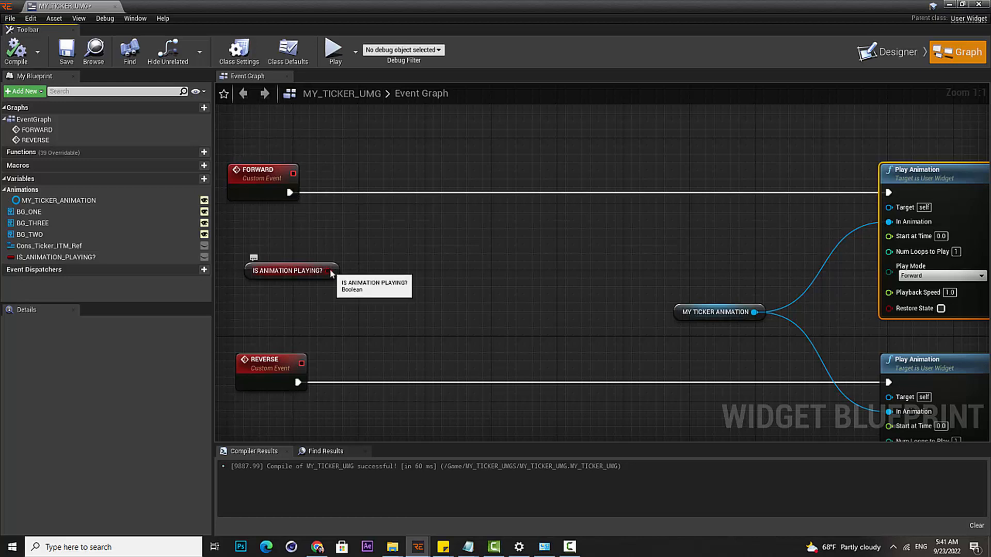
Create a Branch with IS_ANIMATION_PLAYING? as its condition, run it from the FORWARD event and align it with that event
drag(331, 273, 420, 177)
text(BRAN)
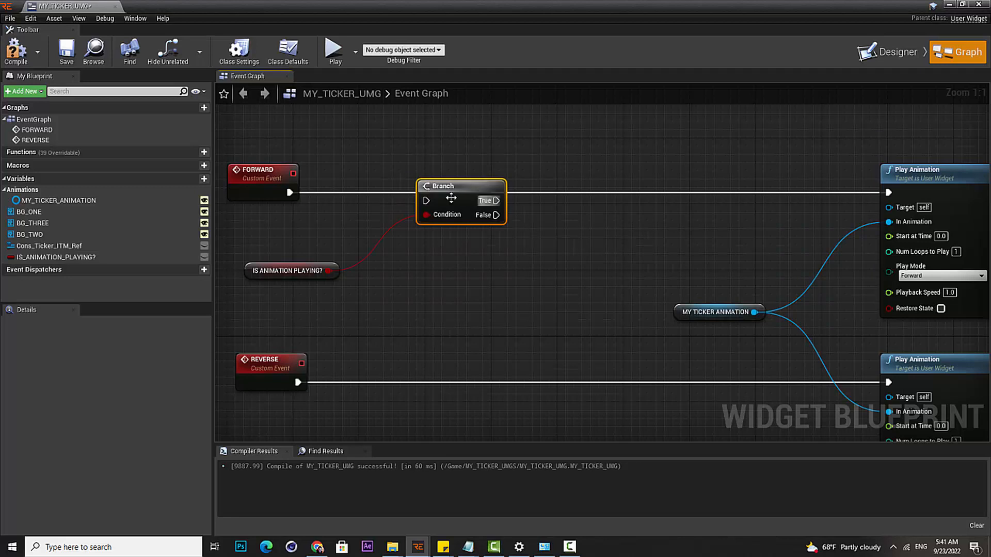
drag(432, 207, 296, 193)
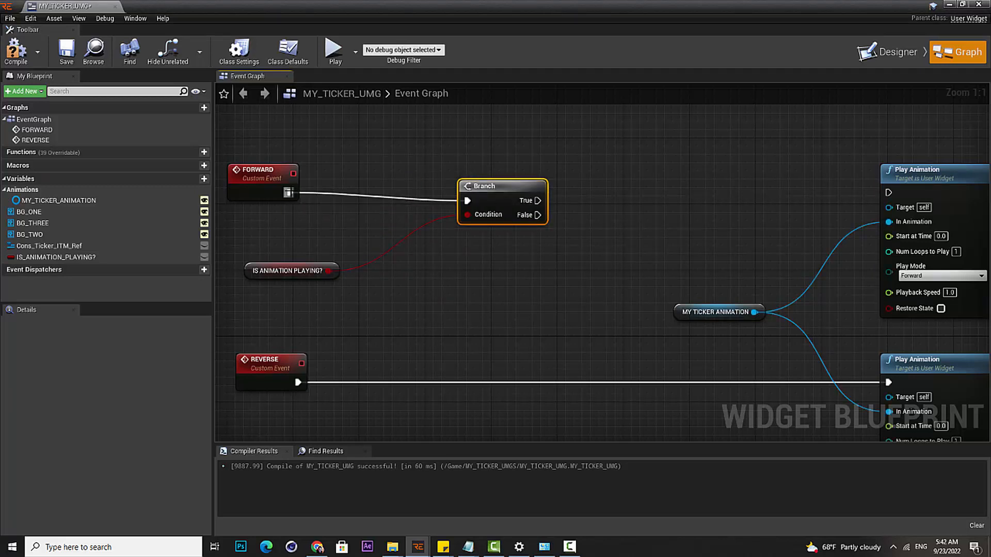
drag(502, 189, 478, 182)
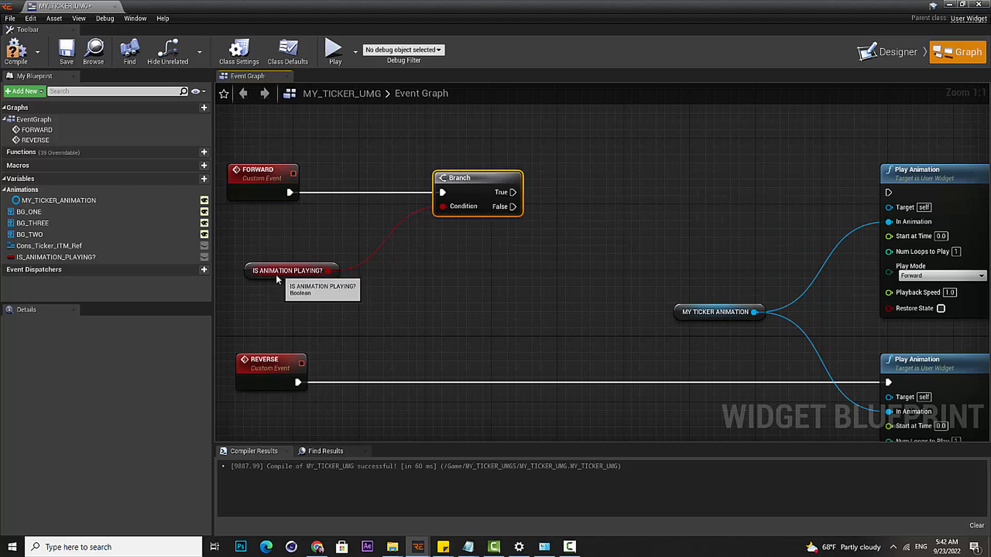
Move the IS_ANIMATION_PLAYING? getter up beneath the FORWARD wire, close to the Branch's Condition input
drag(275, 274, 350, 230)
drag(323, 281, 479, 195)
click(475, 265)
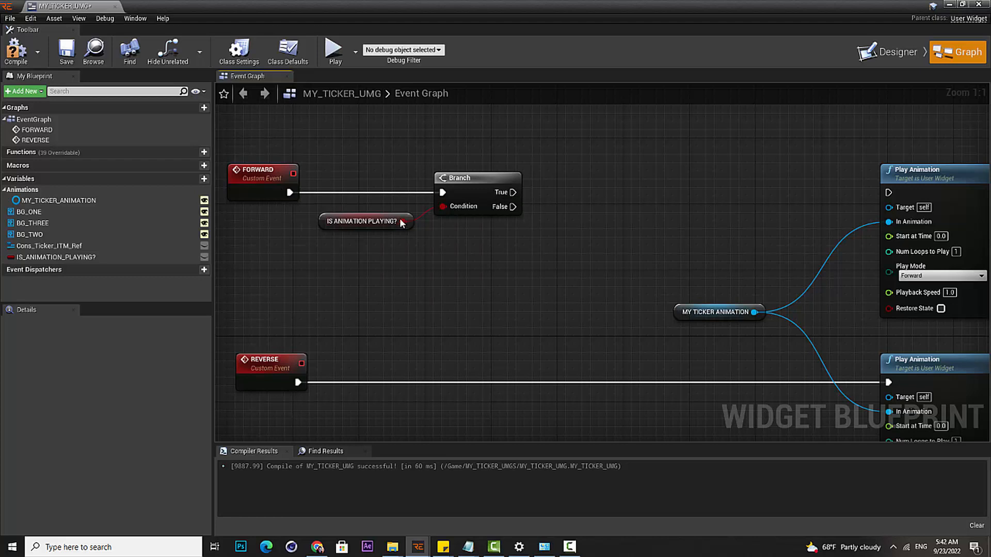
drag(375, 259, 398, 217)
Connect the Branch's False output to the forward Play Animation node and align that node with the wire
drag(513, 192, 784, 194)
click(648, 228)
drag(513, 207, 902, 196)
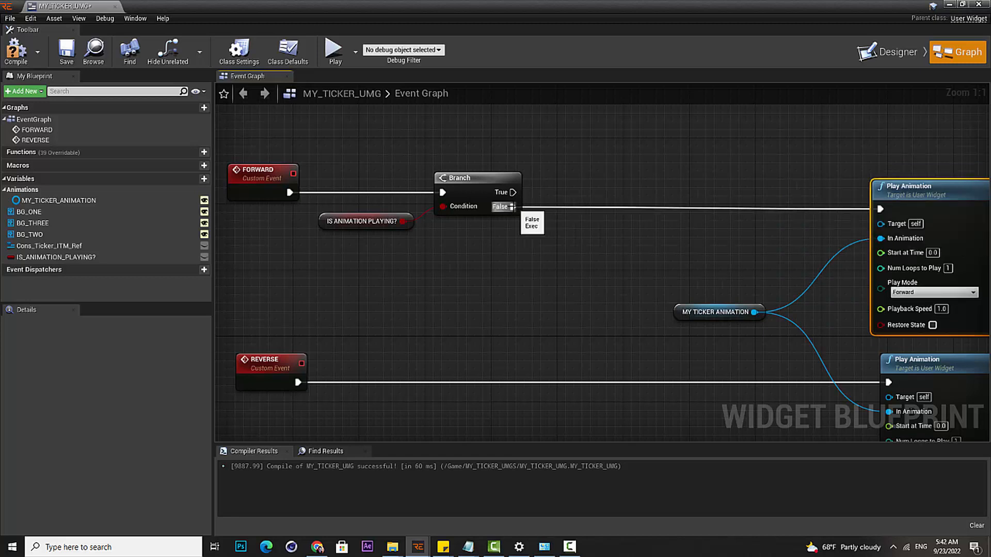
Insert a SET node for IS_ANIMATION_PLAYING? between the Branch's False output and the forward Play Animation, with its value set to true
drag(512, 206, 603, 173)
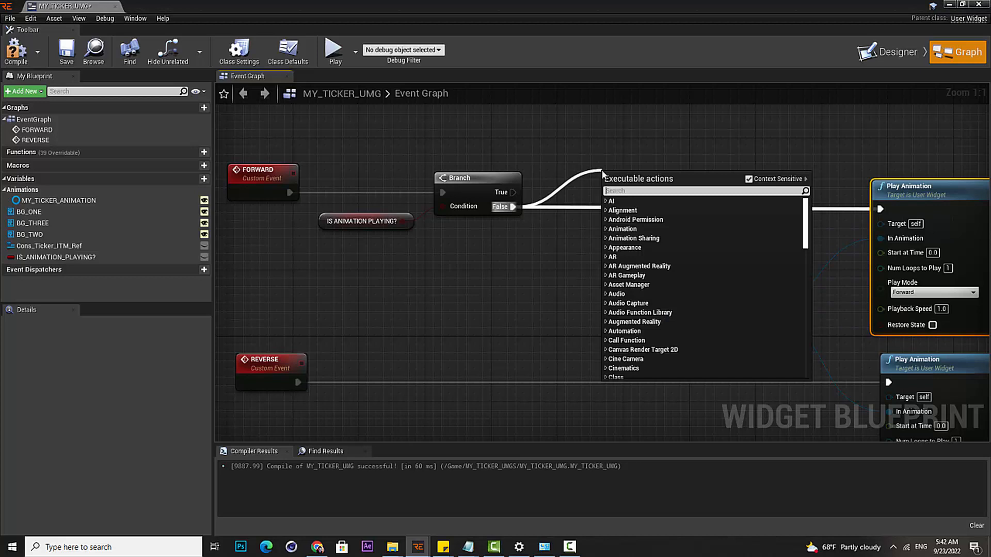
text(S)
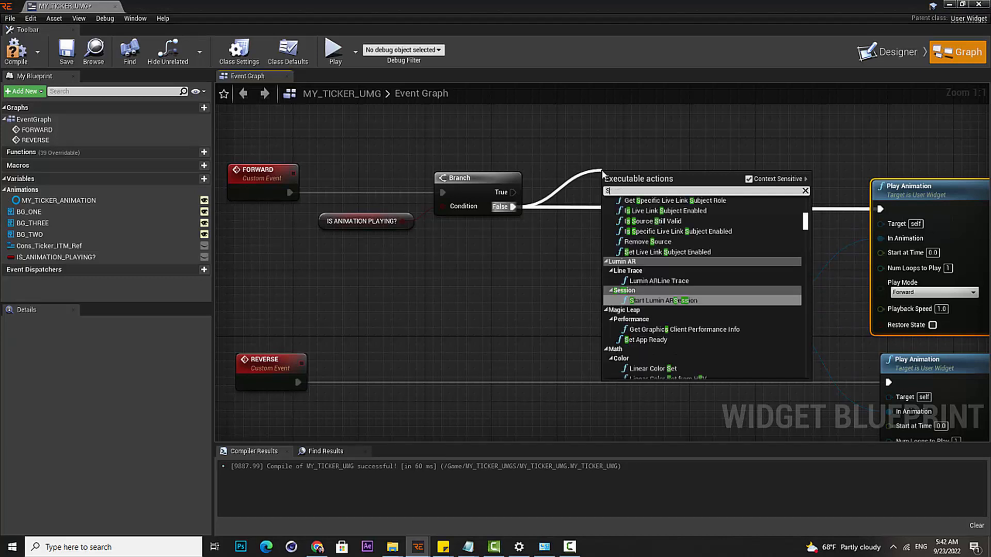
text(ETISPLA)
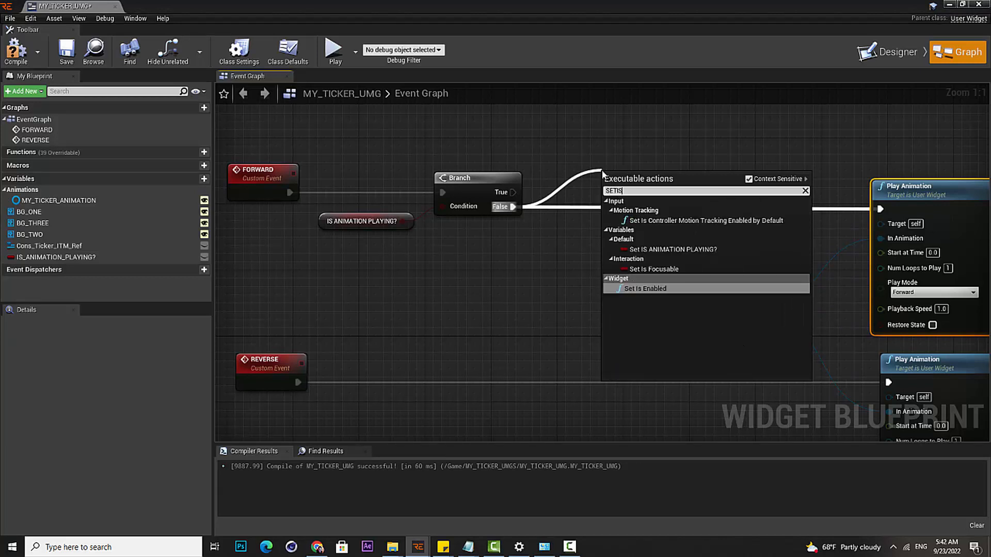
key(BackSpace)
click(671, 250)
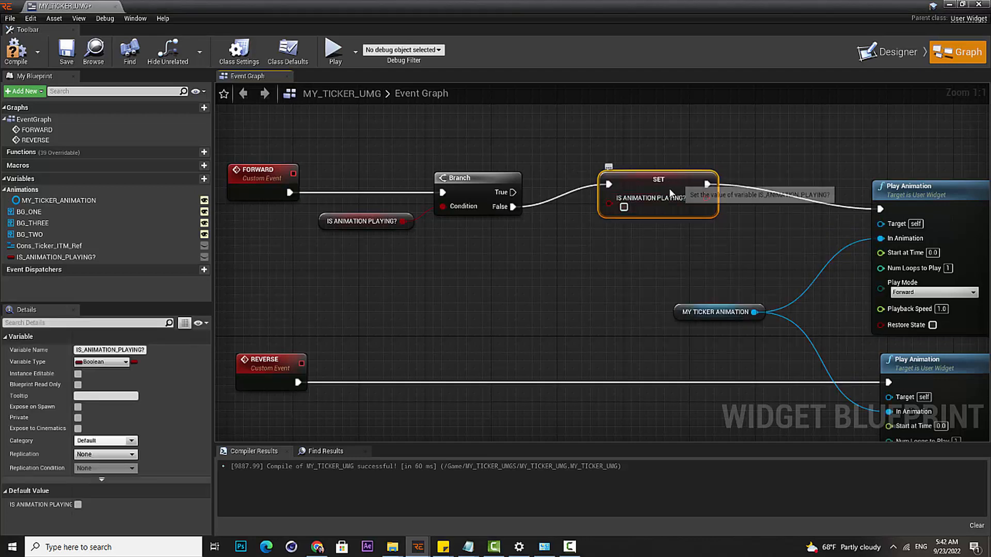
drag(669, 188, 695, 203)
click(616, 232)
click(911, 188)
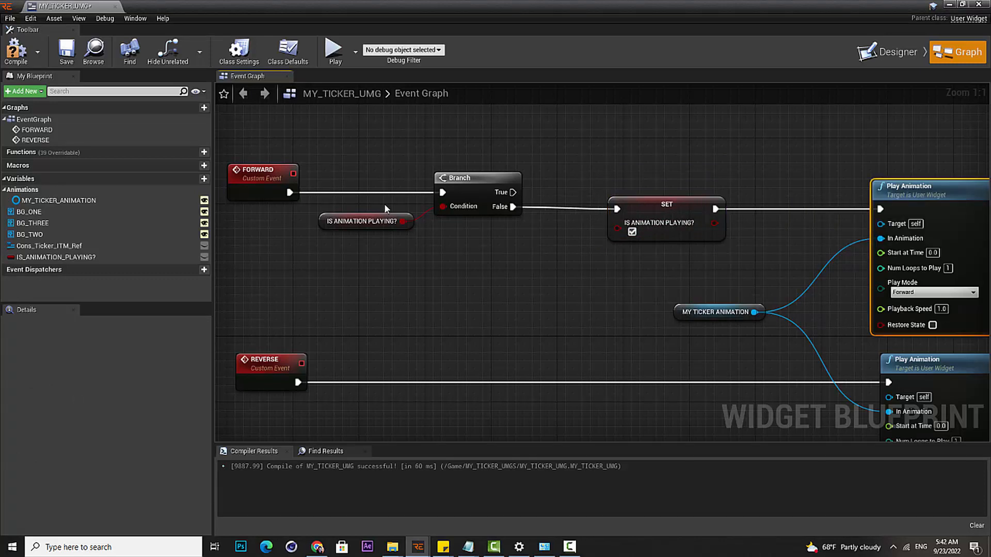
click(383, 221)
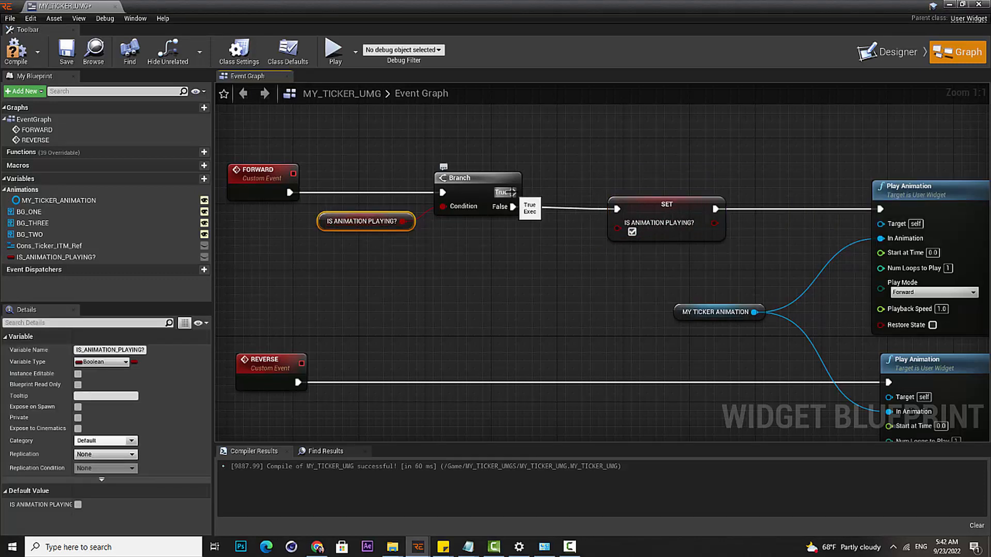
click(663, 233)
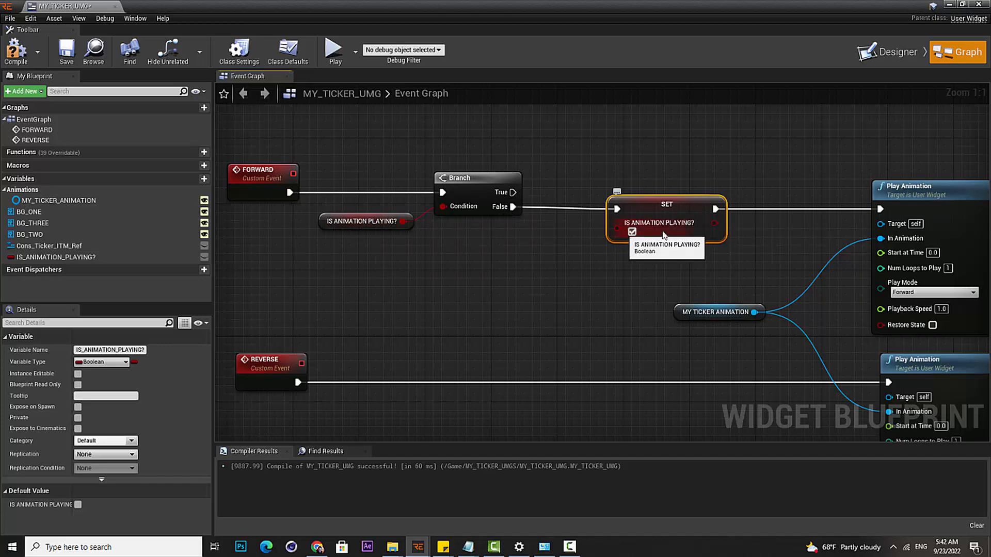
right_drag(663, 232, 542, 199)
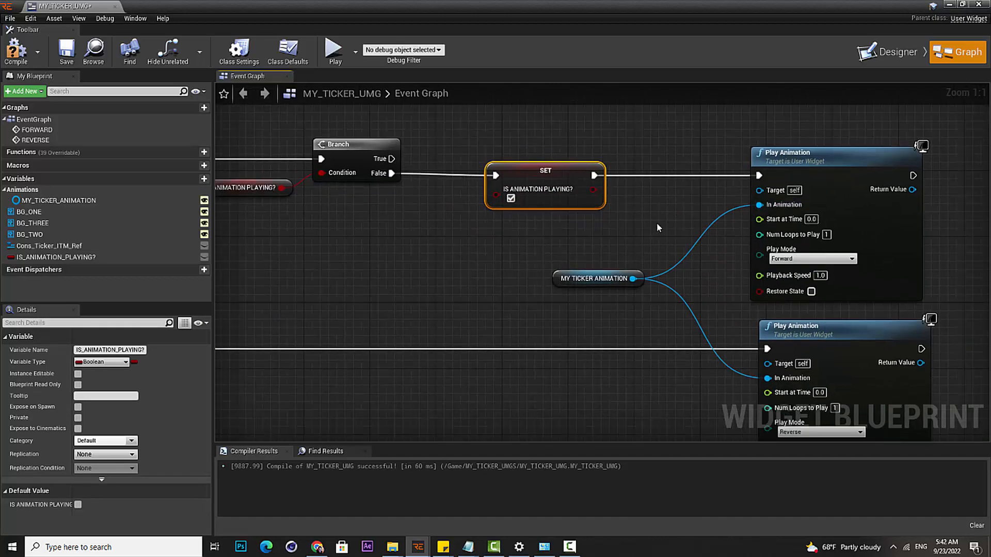
scroll(657, 223, down, 2)
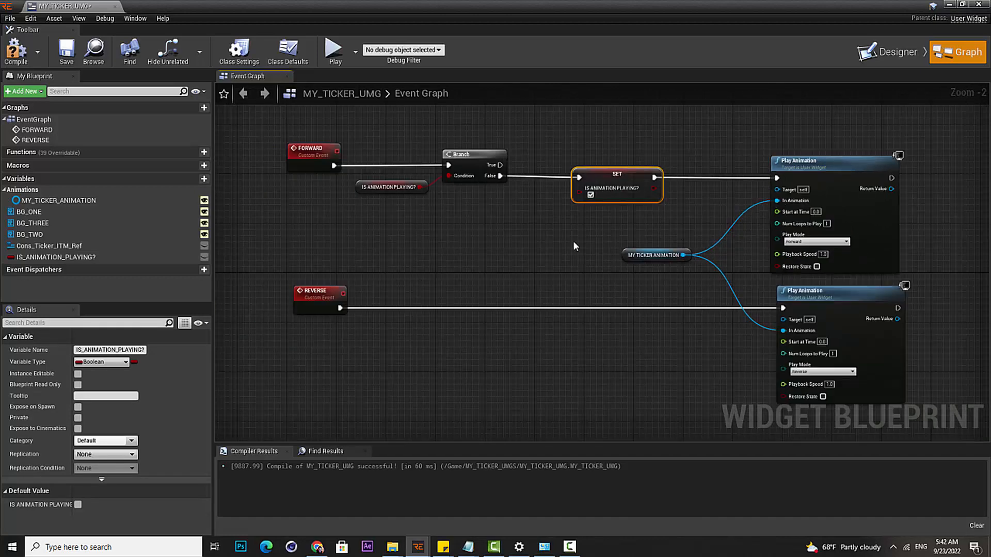
Shift the REVERSE event slightly to the left and place a getter for IS_ANIMATION_PLAYING? below it
drag(327, 294, 314, 294)
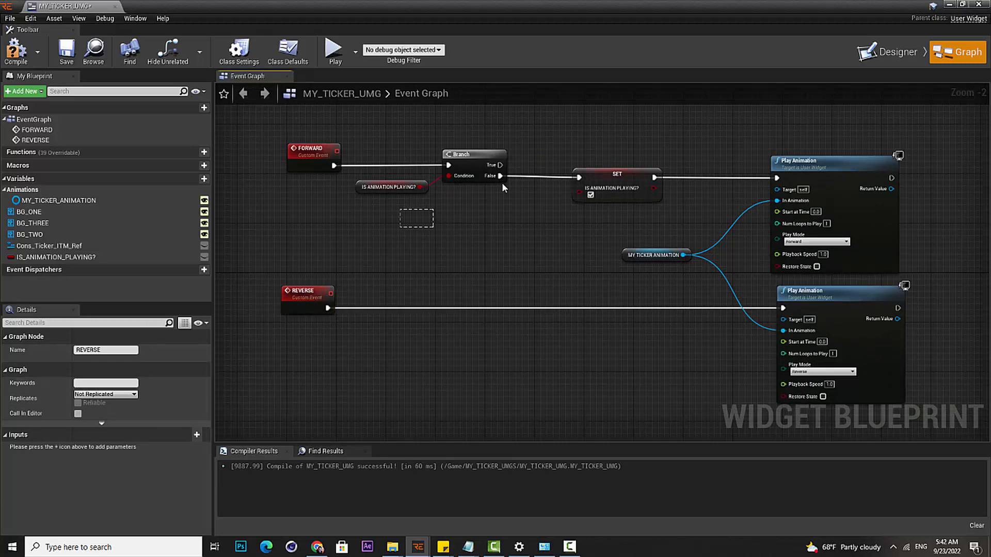
drag(327, 308, 465, 280)
drag(57, 257, 367, 359)
click(363, 364)
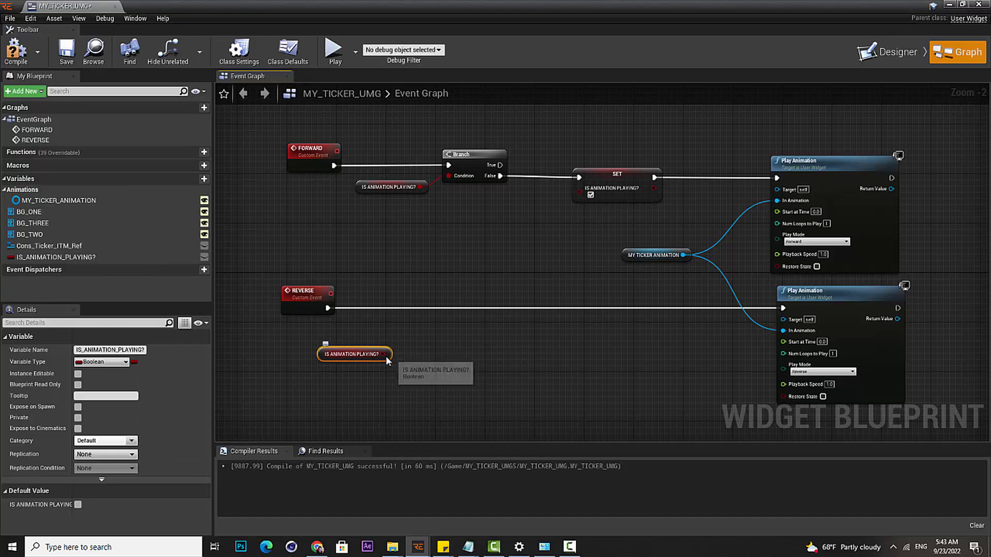
Create a Branch with the new IS_ANIMATION_PLAYING? getter as its condition and connect the REVERSE event to its execution input
drag(386, 354, 435, 311)
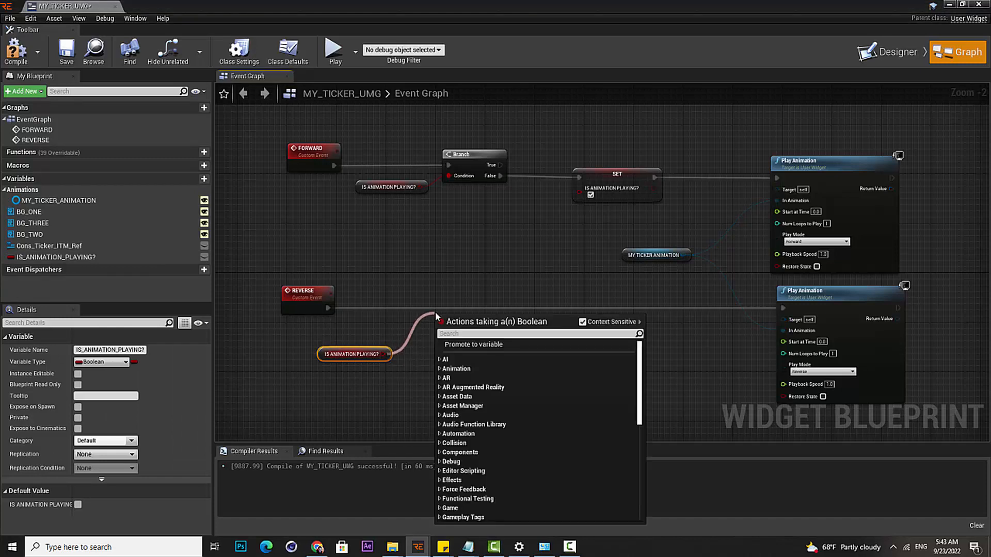
text(BRANC)
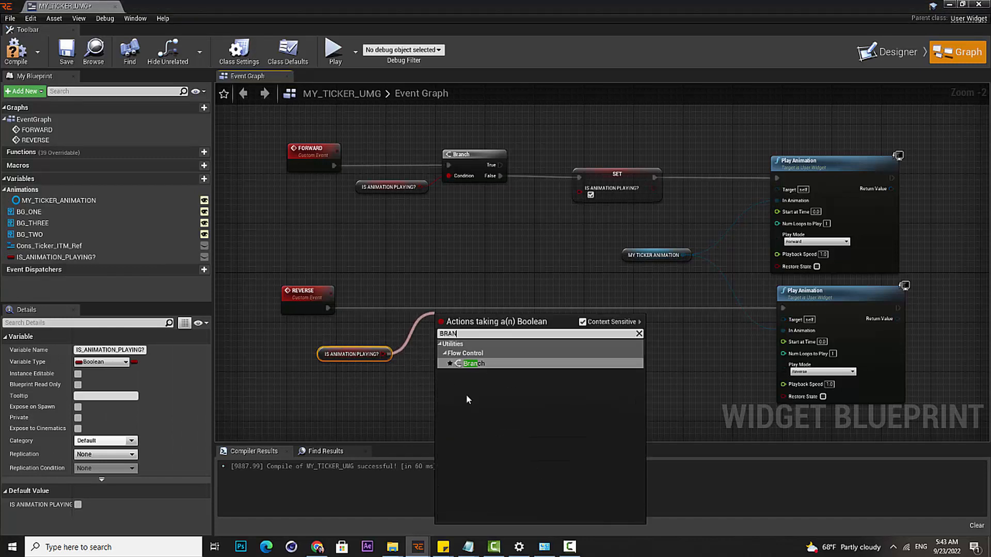
click(470, 367)
drag(436, 314, 330, 308)
drag(484, 307, 483, 301)
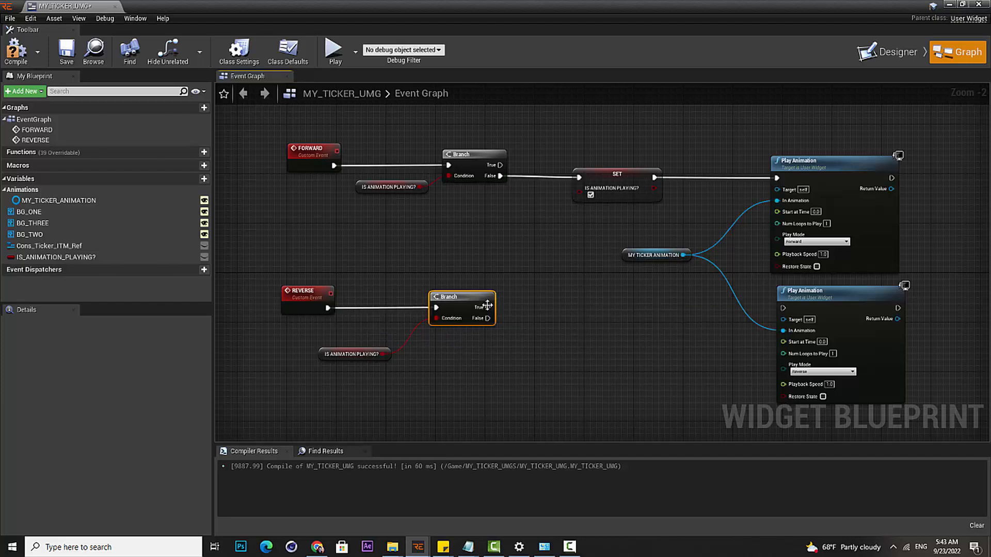
right_drag(658, 331, 658, 330)
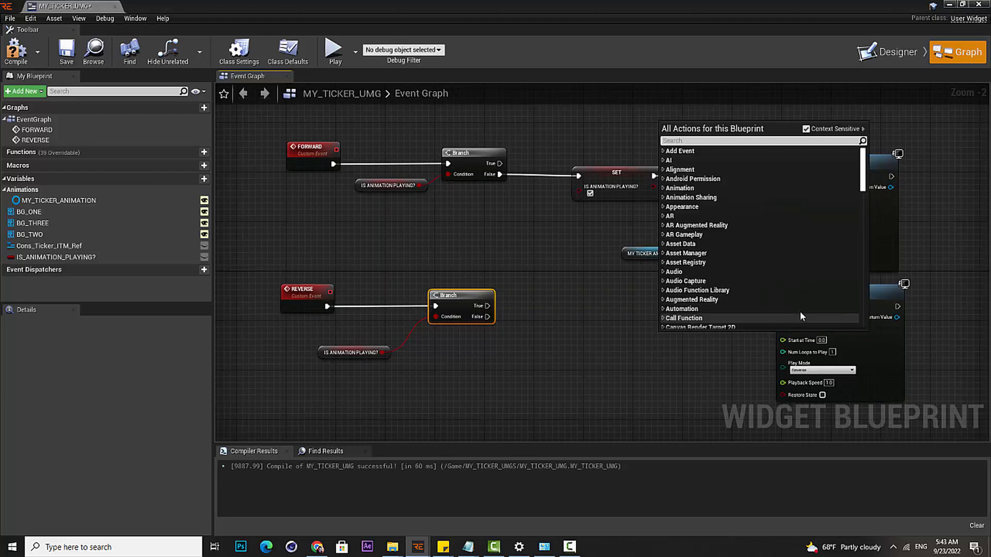
click(507, 360)
right_drag(586, 346, 580, 315)
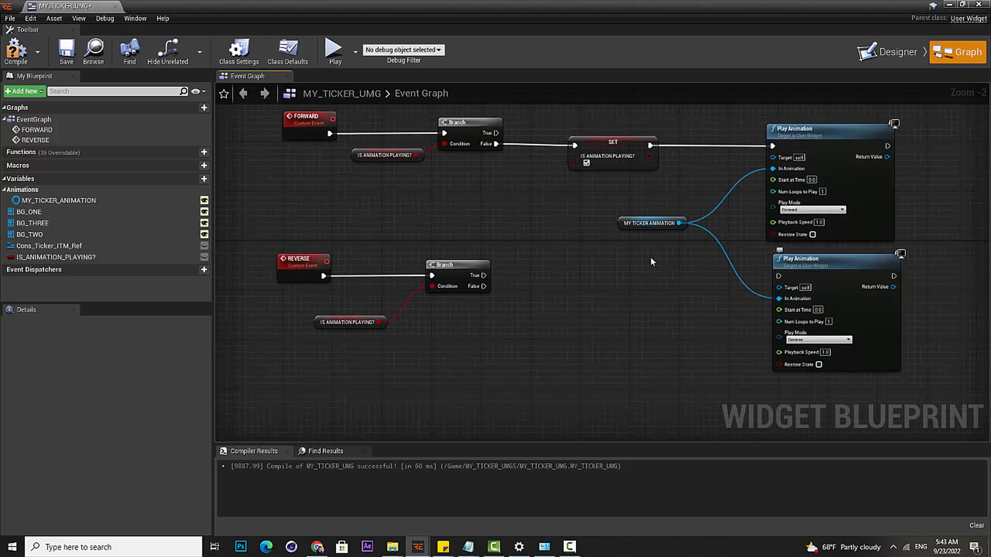
click(617, 152)
drag(430, 198, 654, 135)
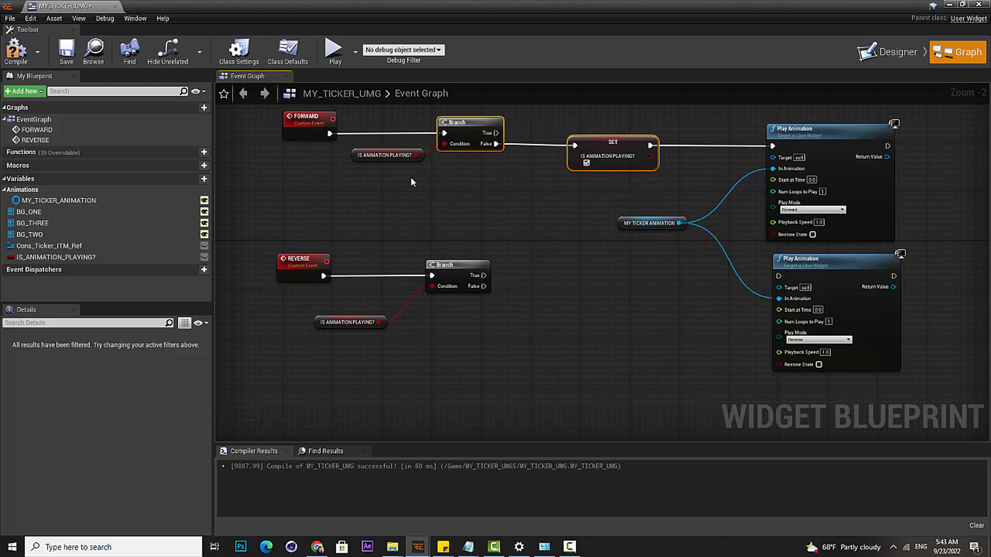
shift+click(403, 157)
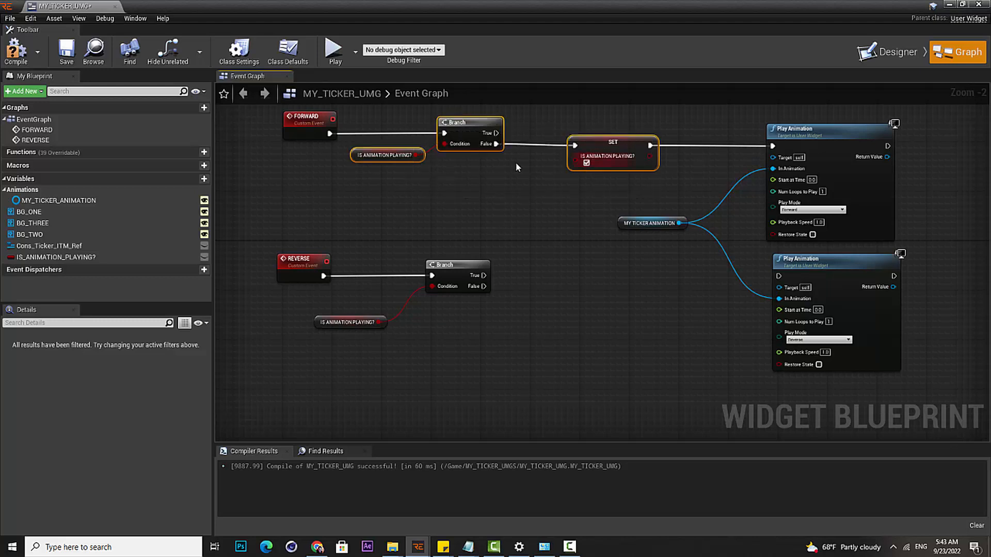
click(432, 182)
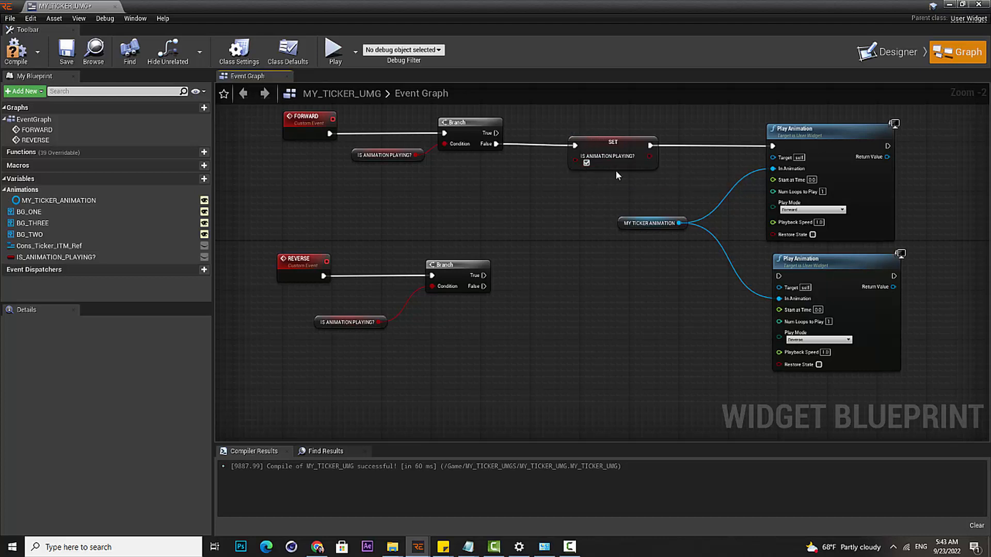
drag(382, 184, 588, 147)
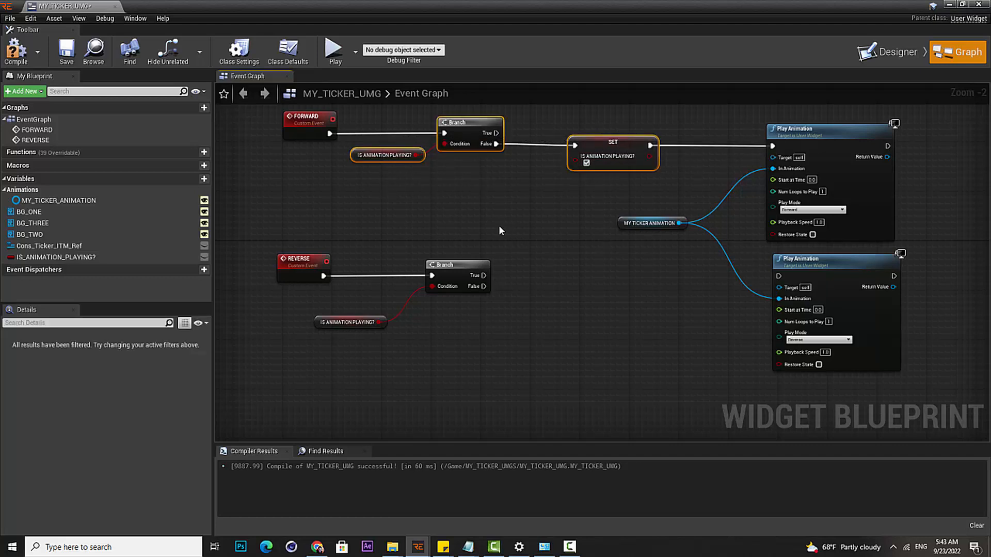
Move the REVERSE chain's IS_ANIMATION_PLAYING? getter closer to its Branch and align the reverse Play Animation directly beneath the forward one
drag(345, 322, 376, 303)
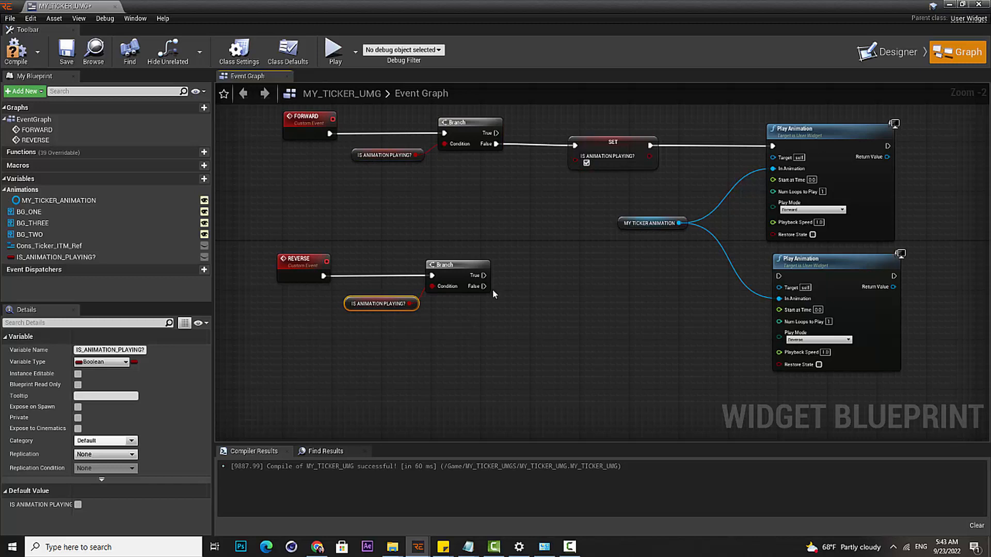
click(287, 322)
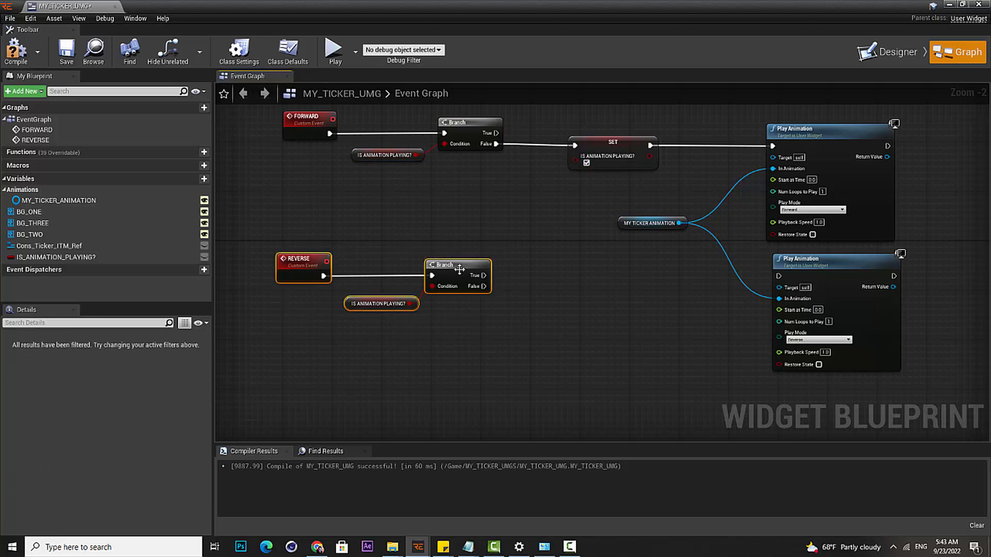
click(456, 268)
drag(838, 269, 832, 263)
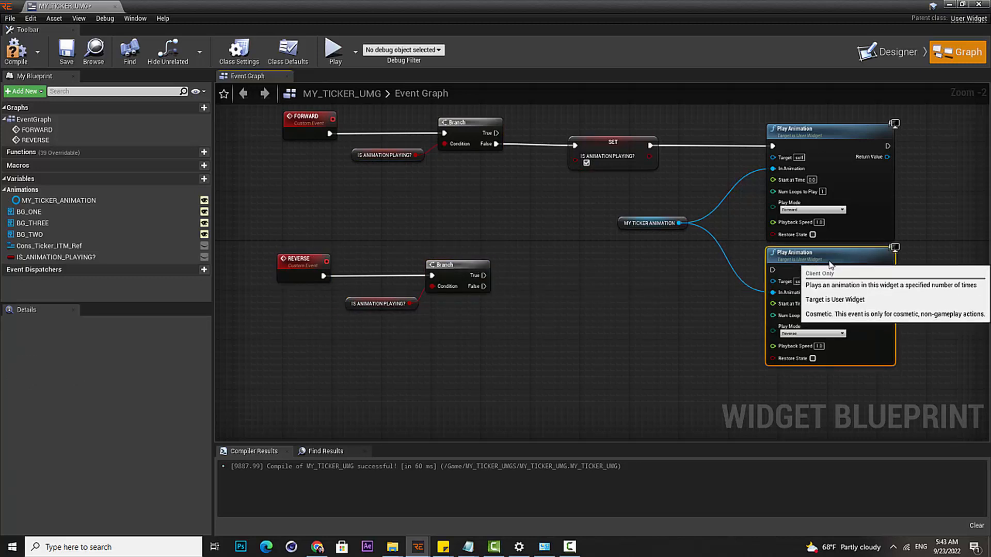
scroll(629, 308, up, 2)
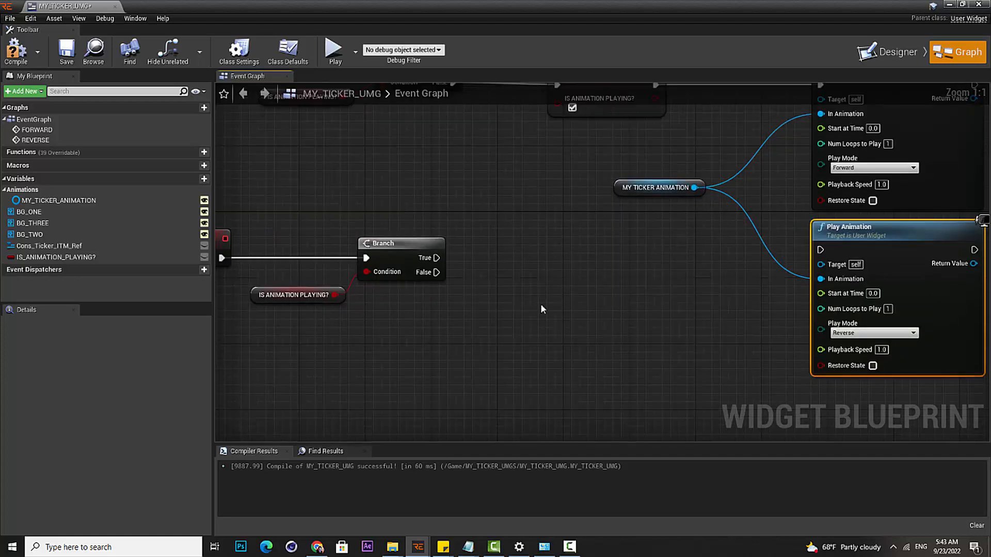
scroll(540, 303, down, 2)
drag(457, 270, 528, 266)
click(360, 317)
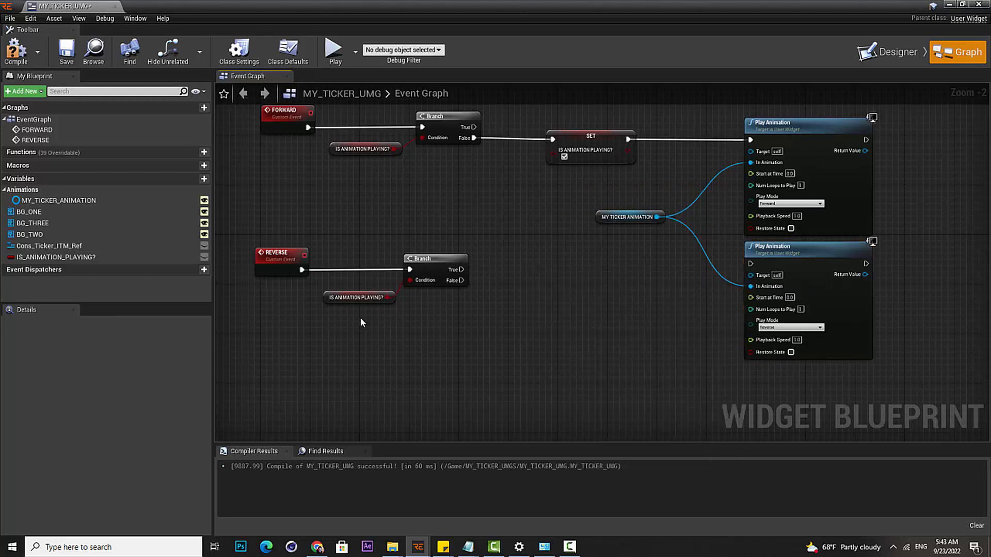
click(361, 300)
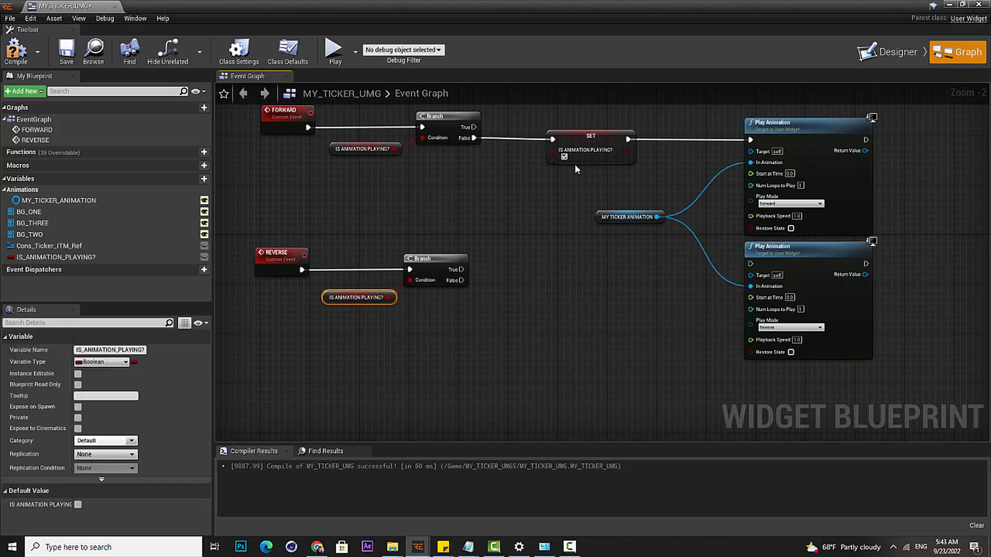
scroll(413, 309, up, 2)
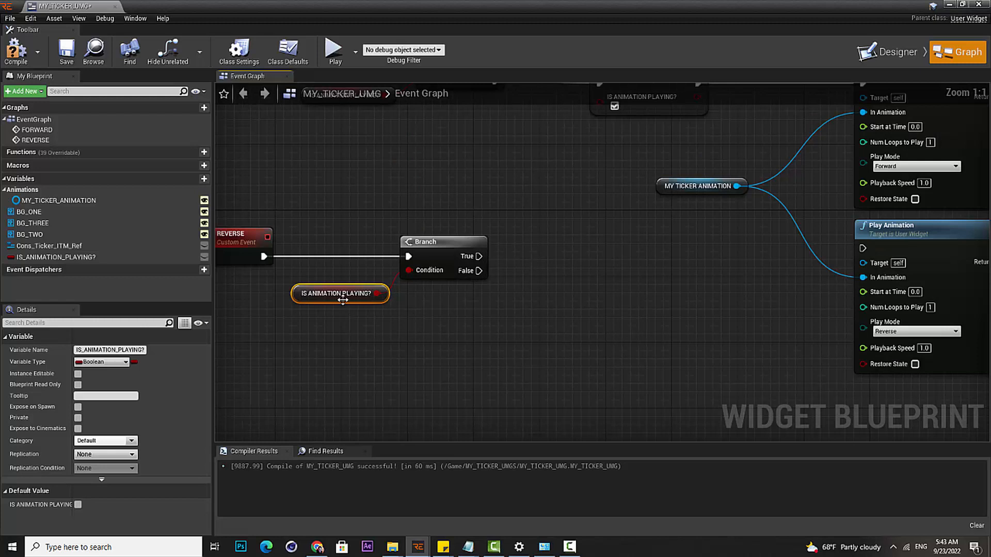
key(ctrl+c)
key(ctrl+v)
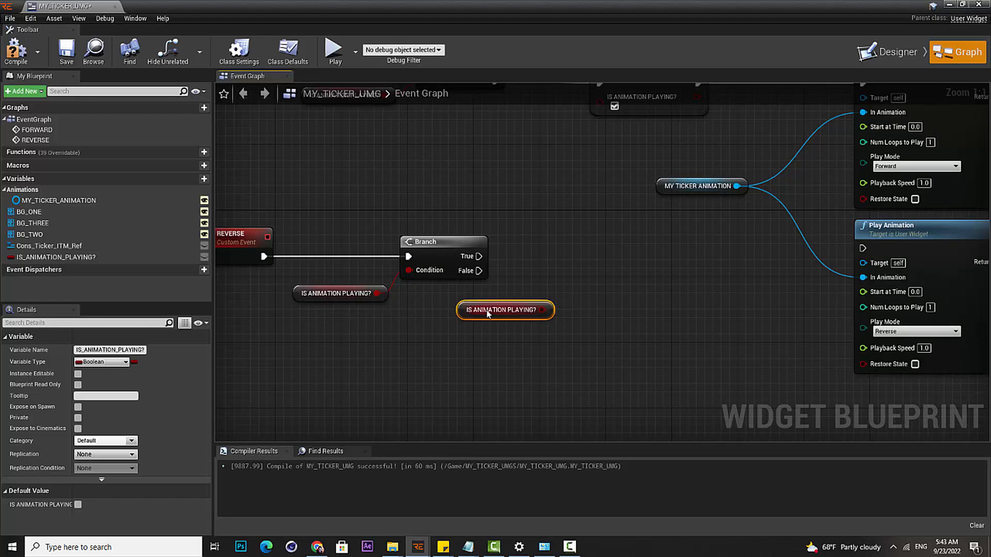
drag(529, 309, 562, 301)
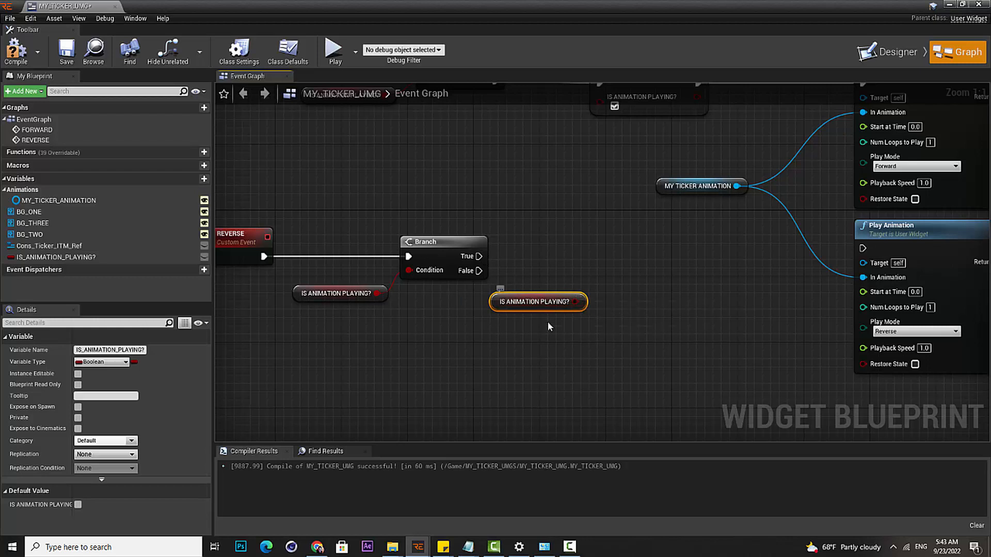
key(Delete)
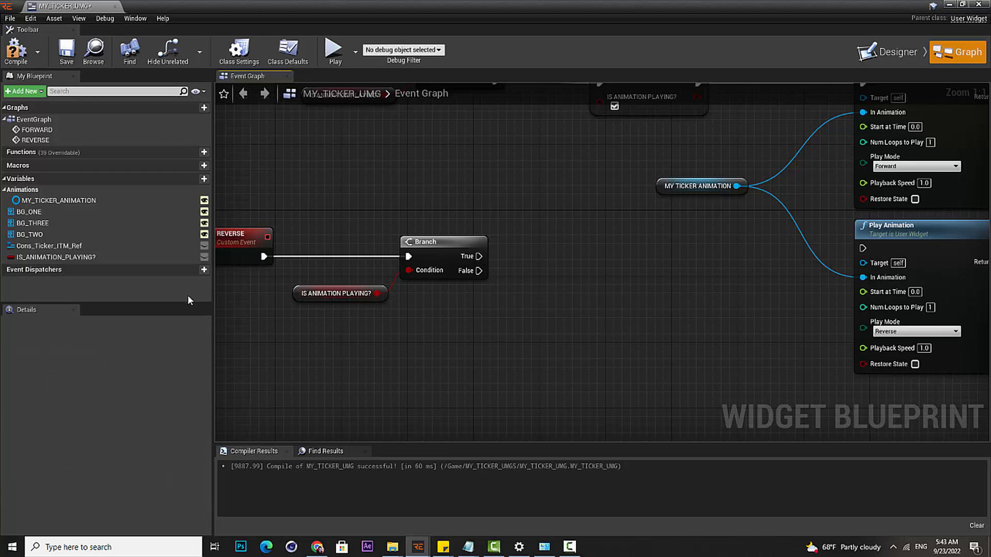
Insert a SET node for IS_ANIMATION_PLAYING?, set to true, between the REVERSE Branch's True output and the reverse Play Animation, and compile
alt+drag(93, 257, 593, 250)
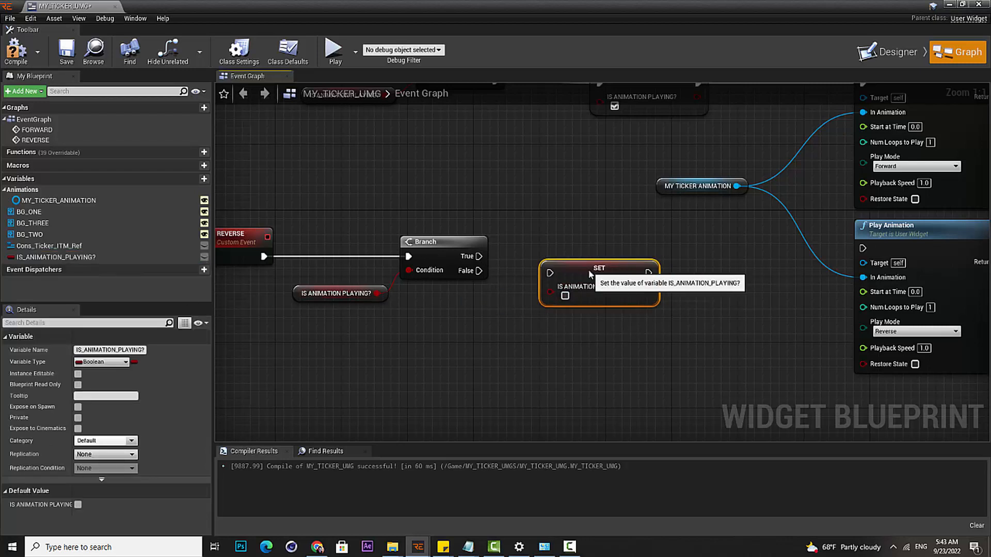
drag(479, 257, 592, 249)
click(573, 279)
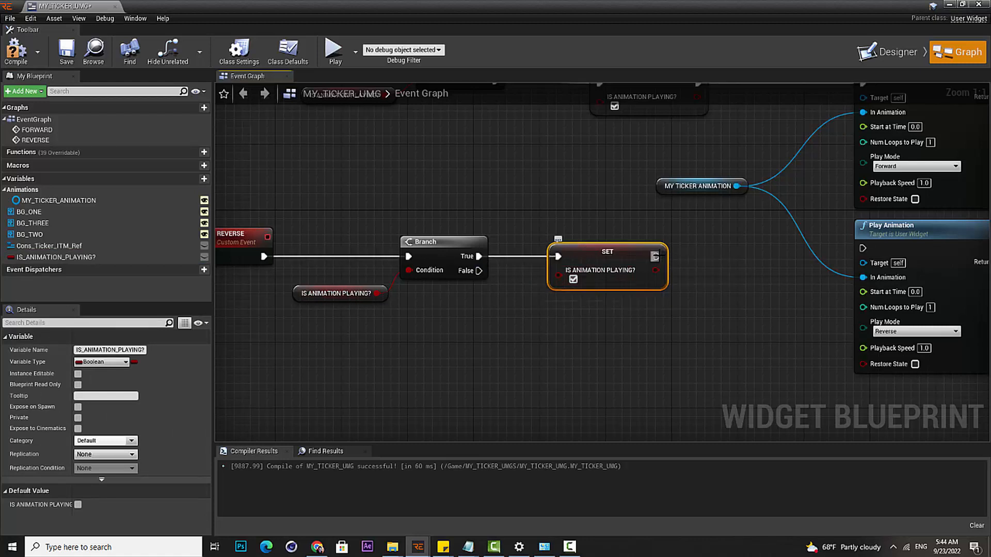
drag(656, 257, 888, 238)
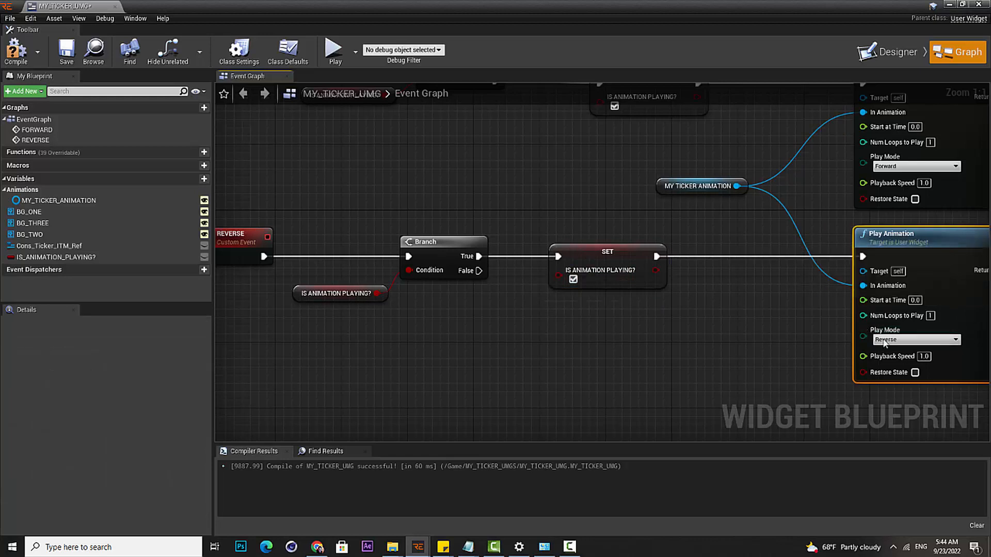
scroll(723, 311, down, 1)
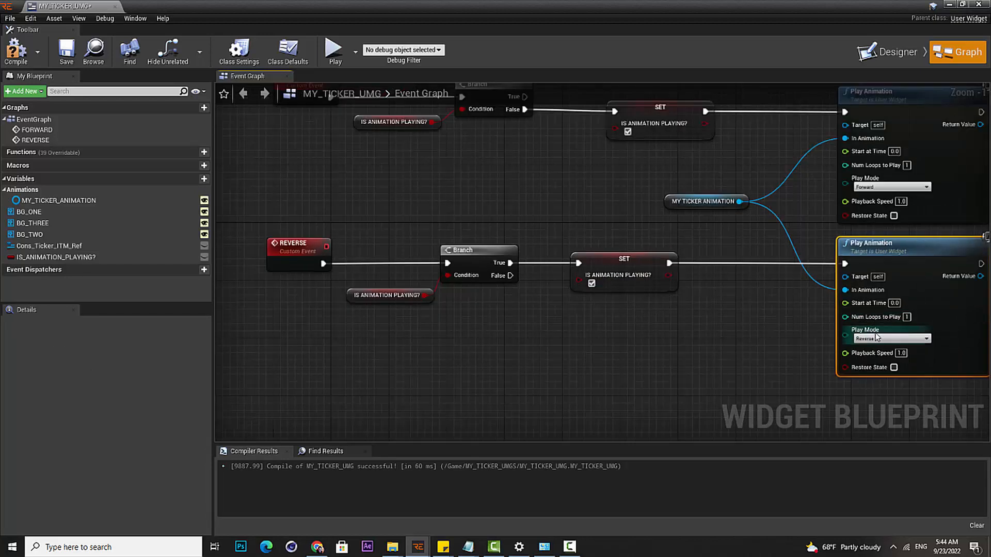
click(620, 277)
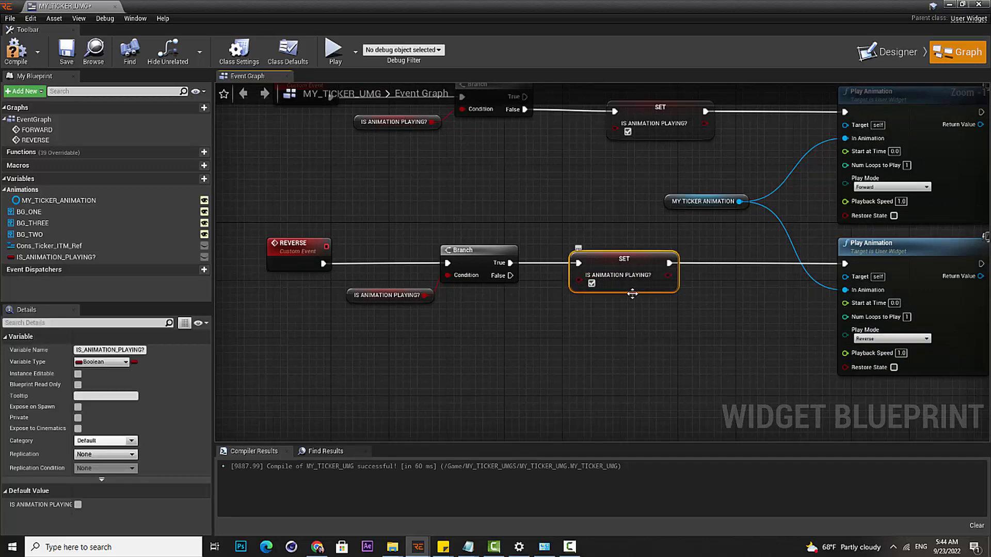
click(16, 50)
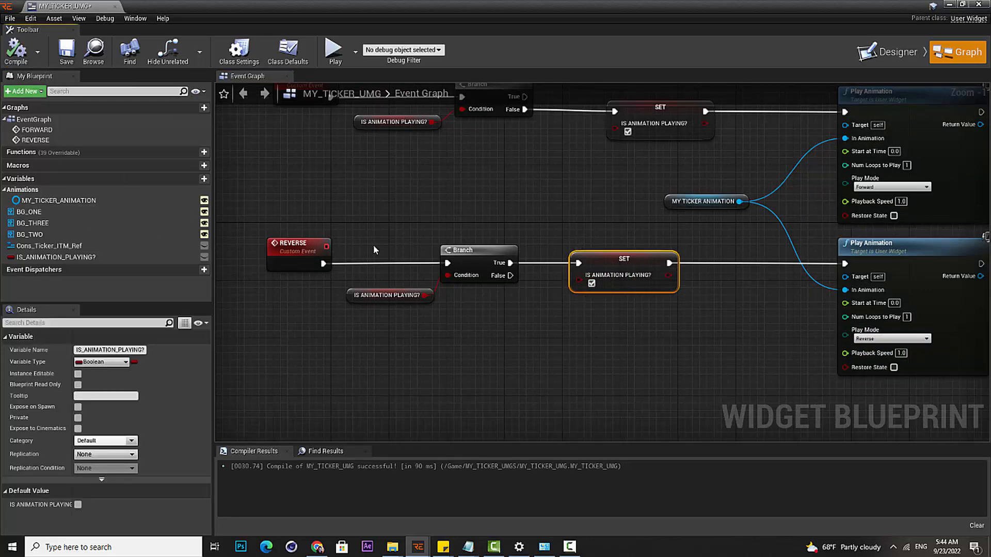
Examine the FORWARD and REVERSE node chains from their custom events through to their Play Animation nodes
scroll(373, 245, down, 2)
right_drag(455, 299, 463, 335)
click(792, 168)
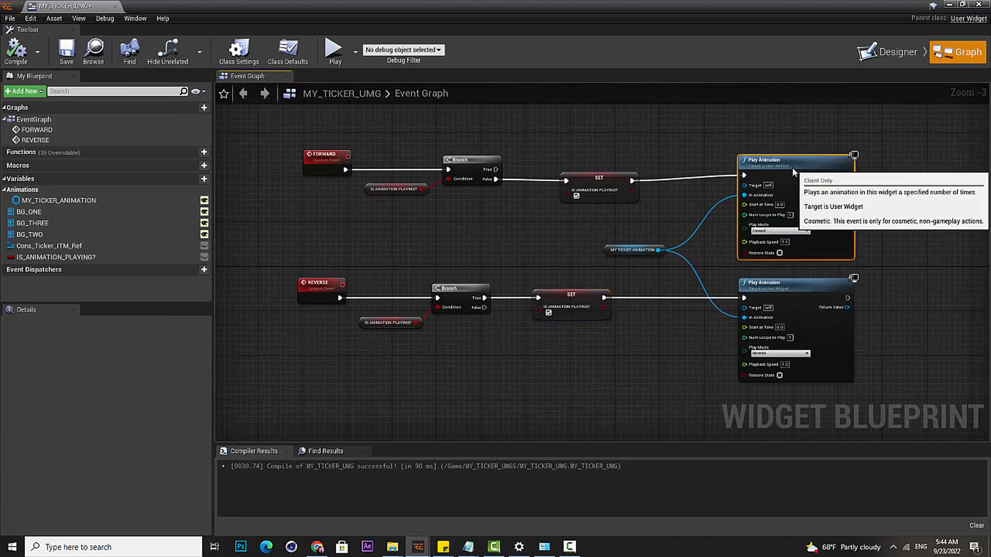
click(324, 161)
right_drag(338, 224, 355, 256)
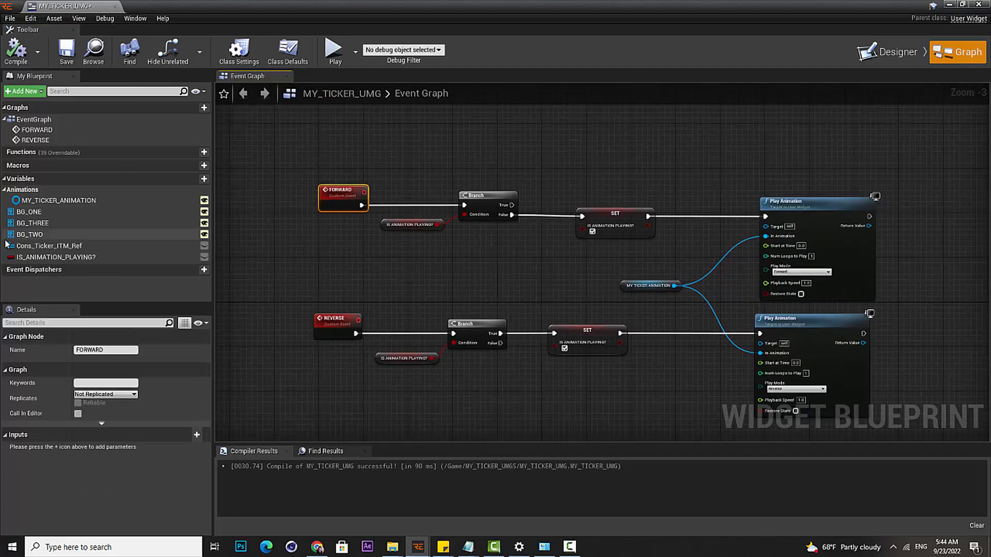
drag(284, 138, 857, 282)
right_drag(315, 398, 315, 356)
drag(314, 355, 911, 286)
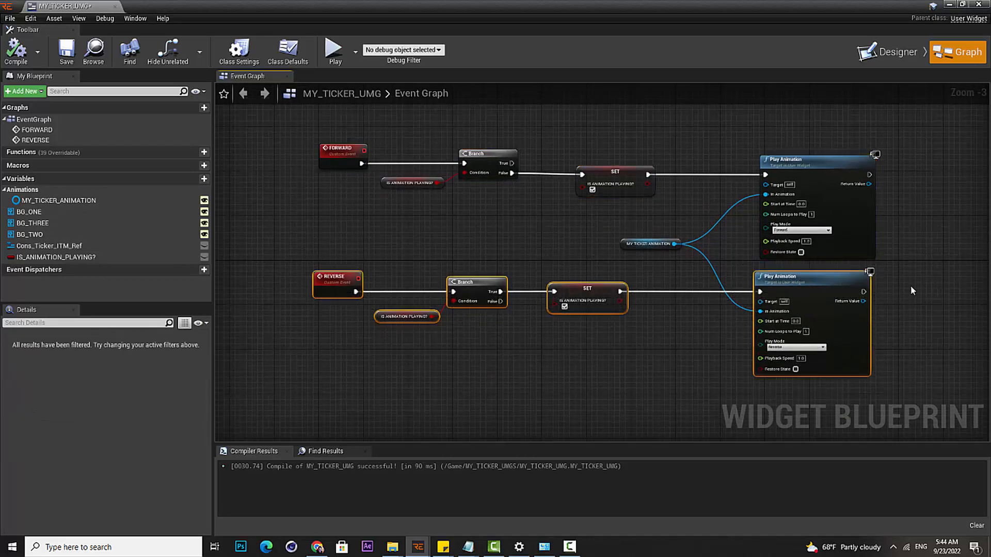
Shift both Play Animation nodes together slightly to the right to leave more space after the SET nodes
scroll(550, 231, up, 3)
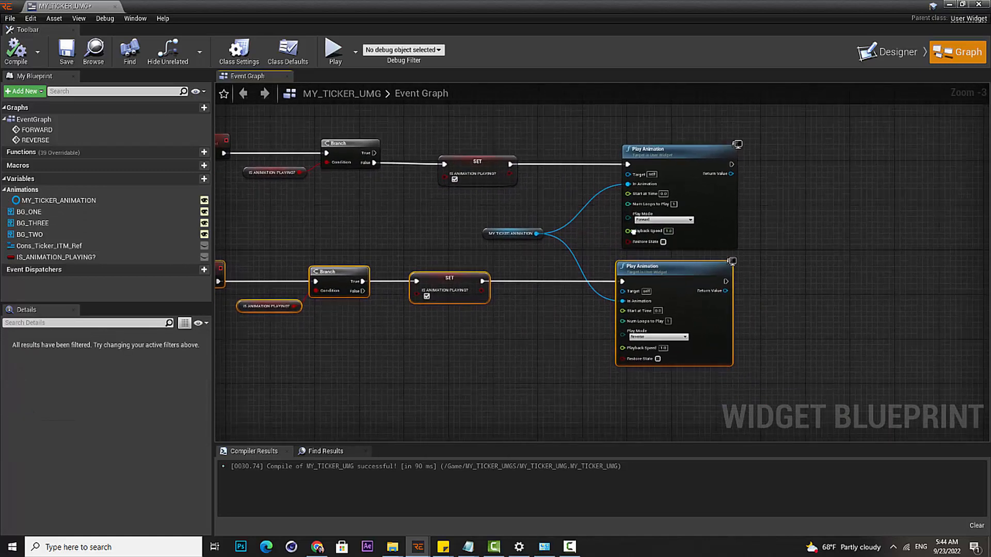
drag(853, 192, 743, 315)
drag(727, 290, 765, 285)
scroll(570, 298, down, 1)
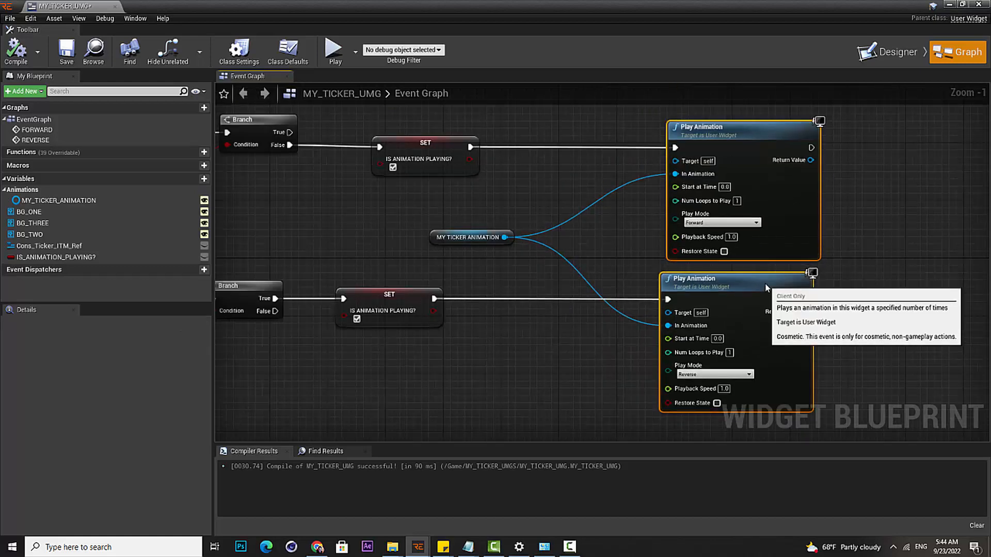
click(931, 252)
right_drag(533, 242, 623, 245)
scroll(623, 245, down, 3)
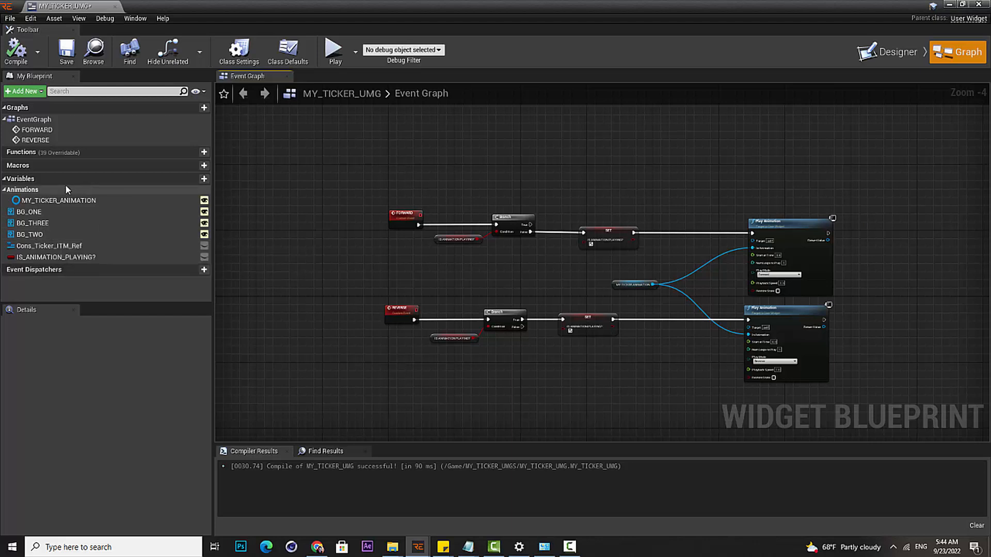
Create a new function in the widget blueprint and name it PLAYFORWARD
drag(341, 182, 821, 273)
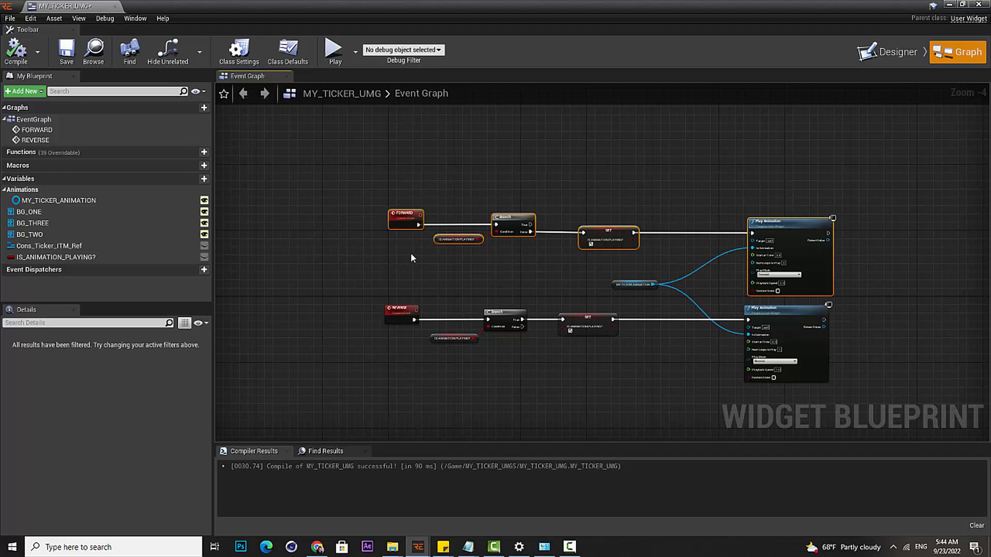
drag(354, 178, 807, 288)
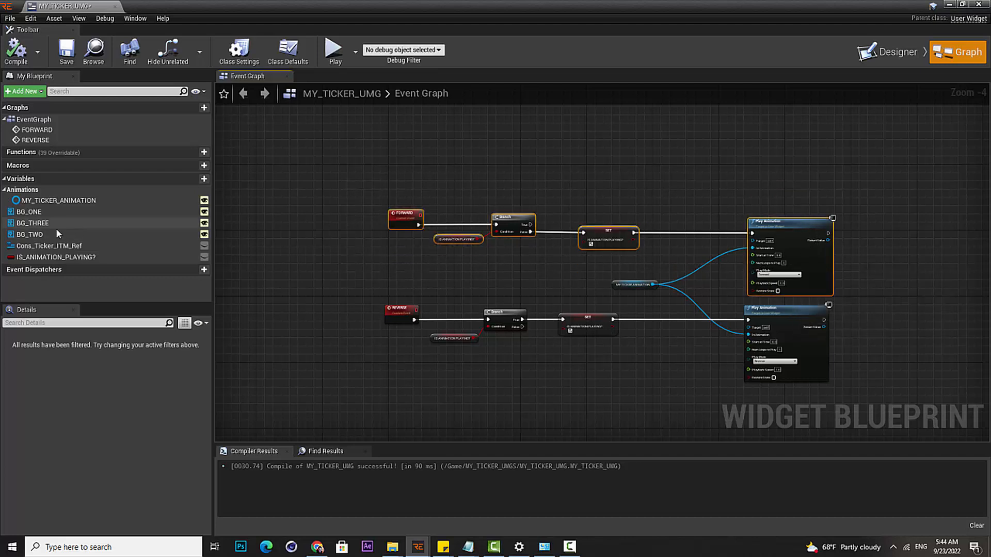
click(204, 152)
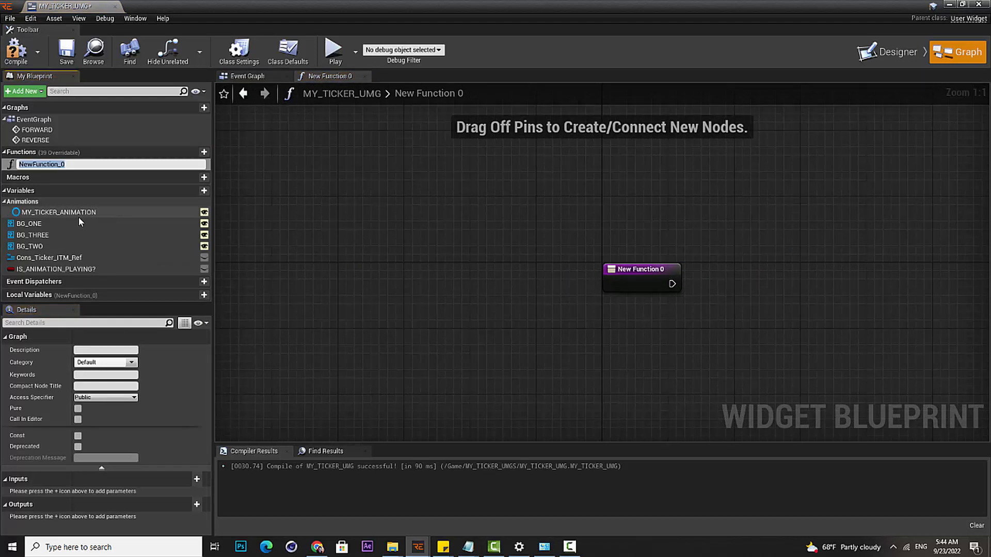
text(PLAYFORWAR)
key(BackSpace)
key(BackSpace)
key(BackSpace)
key(BackSpace)
key(BackSpace)
key(BackSpace)
text(FPRWAR)
key(BackSpace)
key(BackSpace)
key(BackSpace)
key(BackSpace)
key(BackSpace)
text(ORWARD)
key(Return)
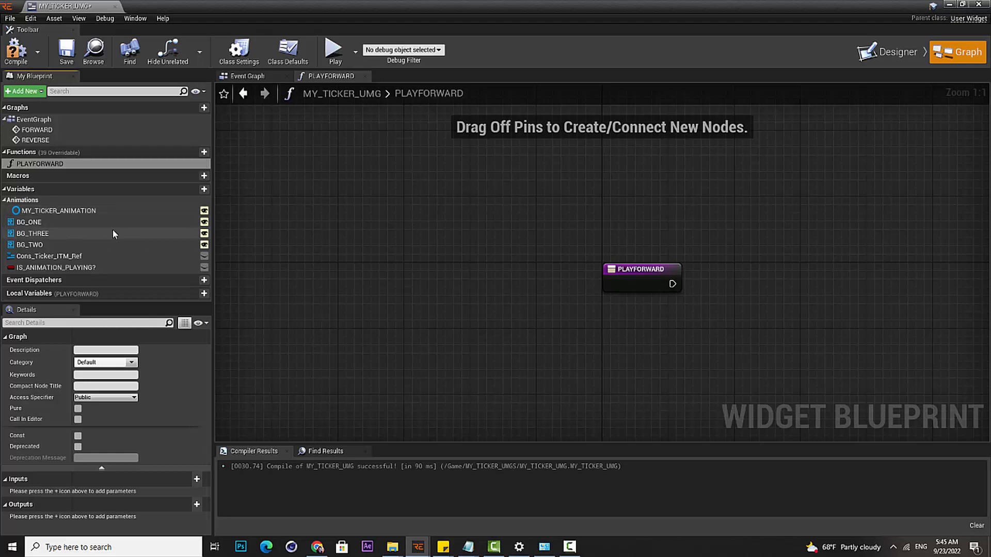
Create a second function in the widget blueprint and name it PLAYREVEERSE
click(192, 152)
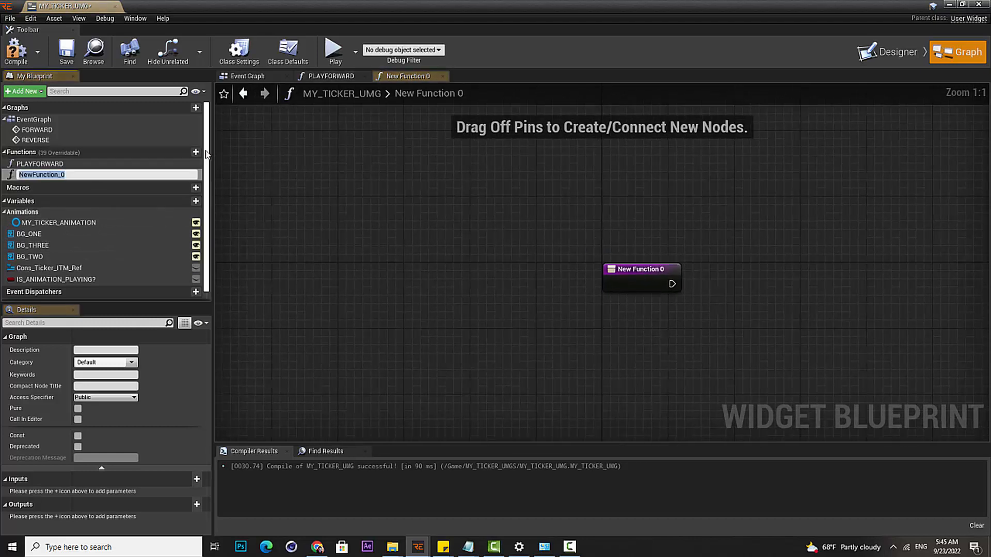
text(PLAYR)
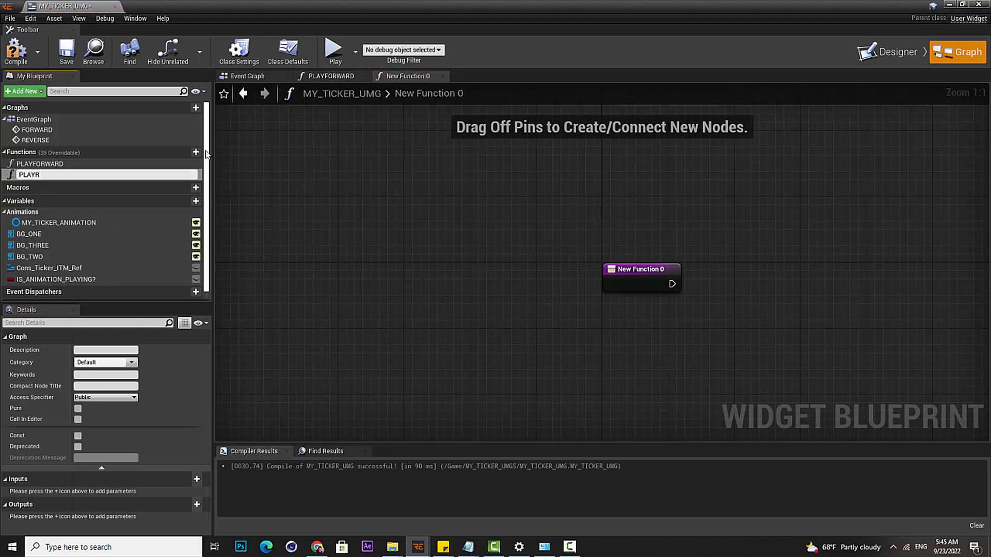
text(EVEERSE)
key(Return)
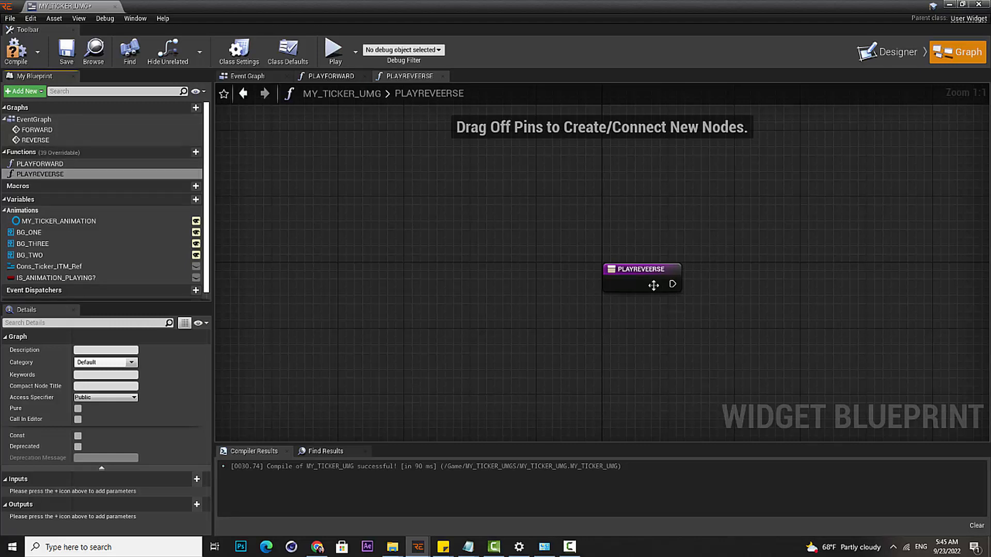
Add a call to the REVERSE event in the PLAYREVEERSE function and connect it to the function's entry node
drag(653, 285, 713, 283)
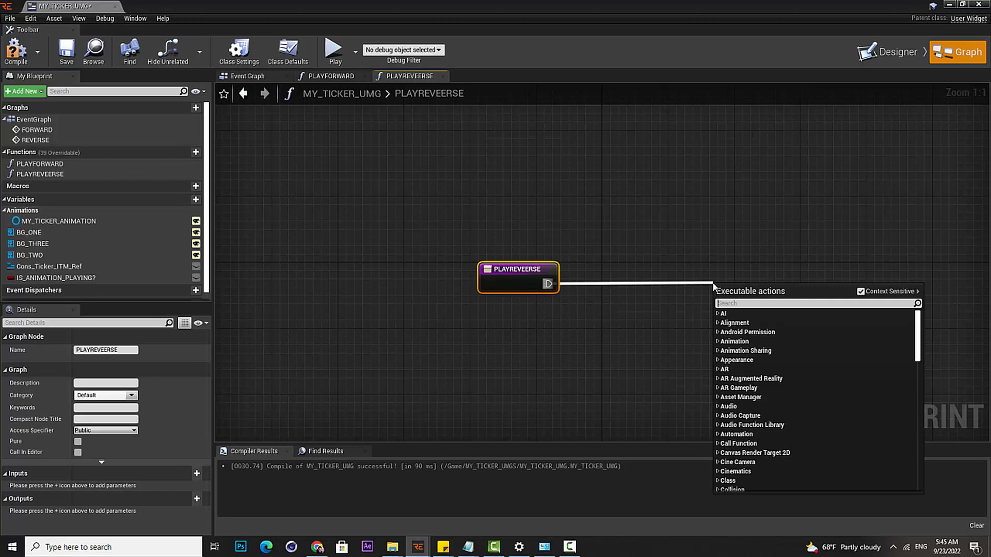
text(REVER)
text(SE)
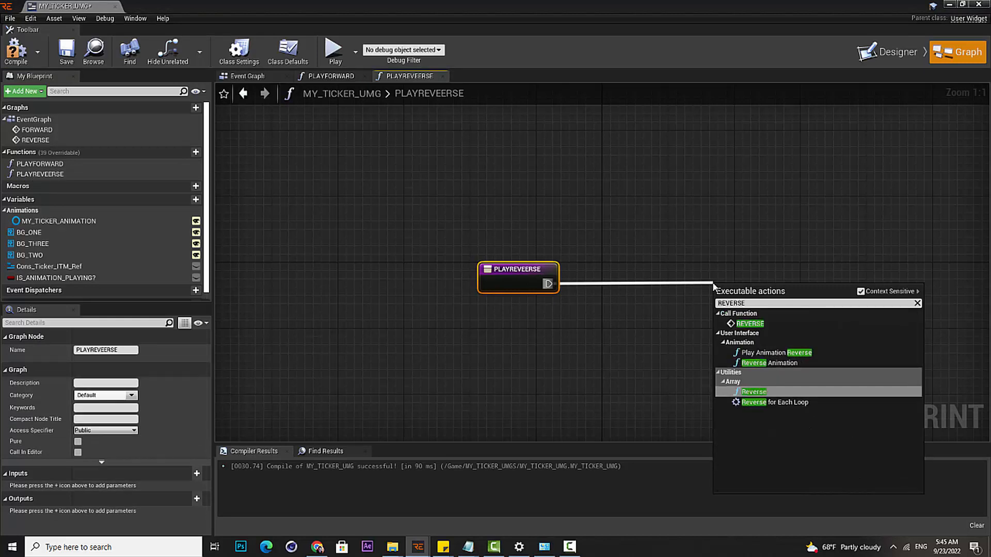
click(743, 324)
drag(757, 302, 728, 290)
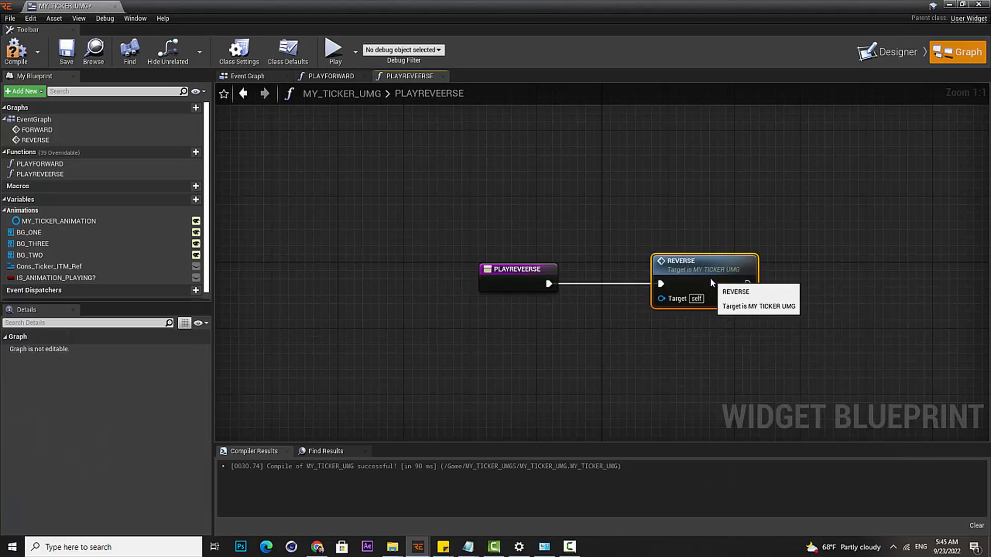
Connect a call to the FORWARD event to the PLAYFORWARD function's entry node, and compile and save the blueprint
click(332, 76)
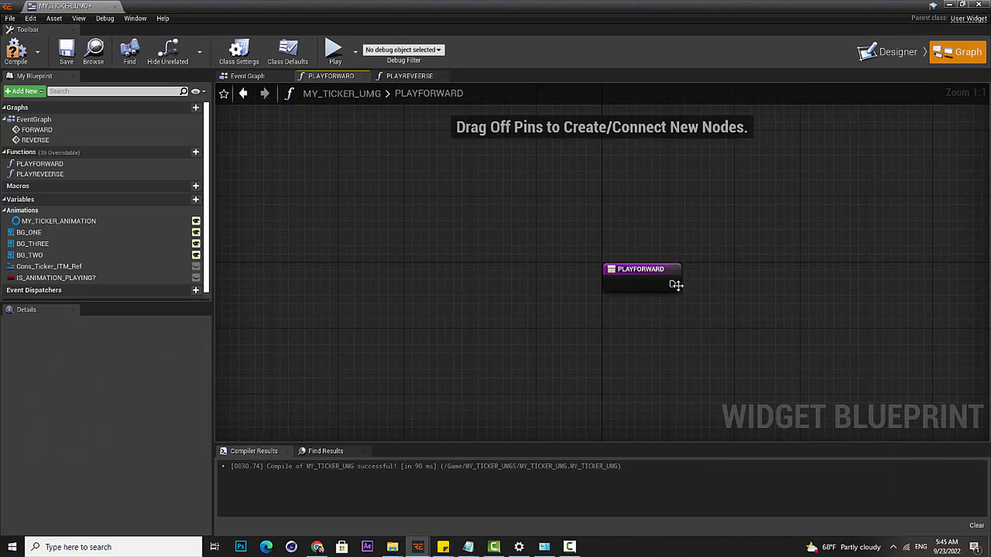
drag(673, 284, 782, 288)
text(FORWAR)
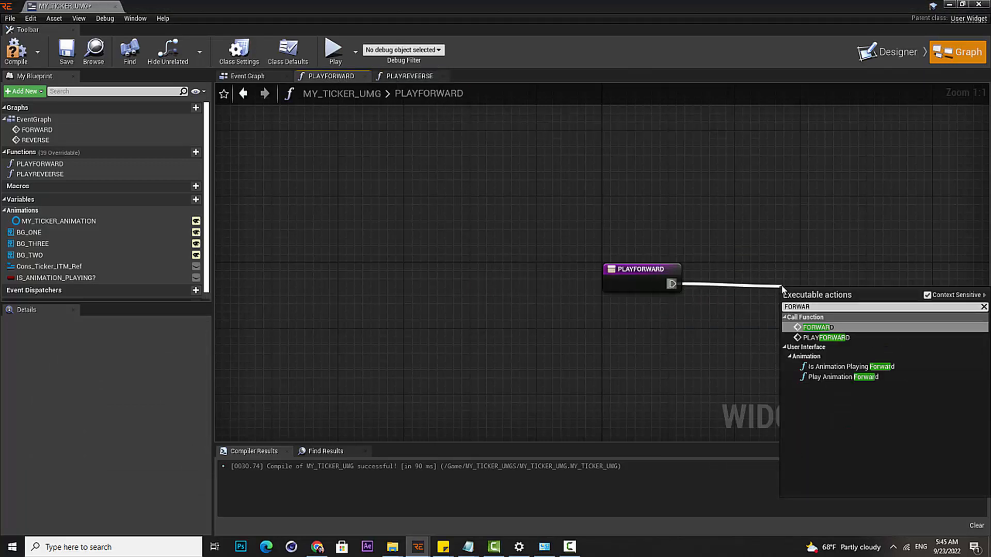
click(810, 327)
drag(595, 349, 723, 269)
click(15, 51)
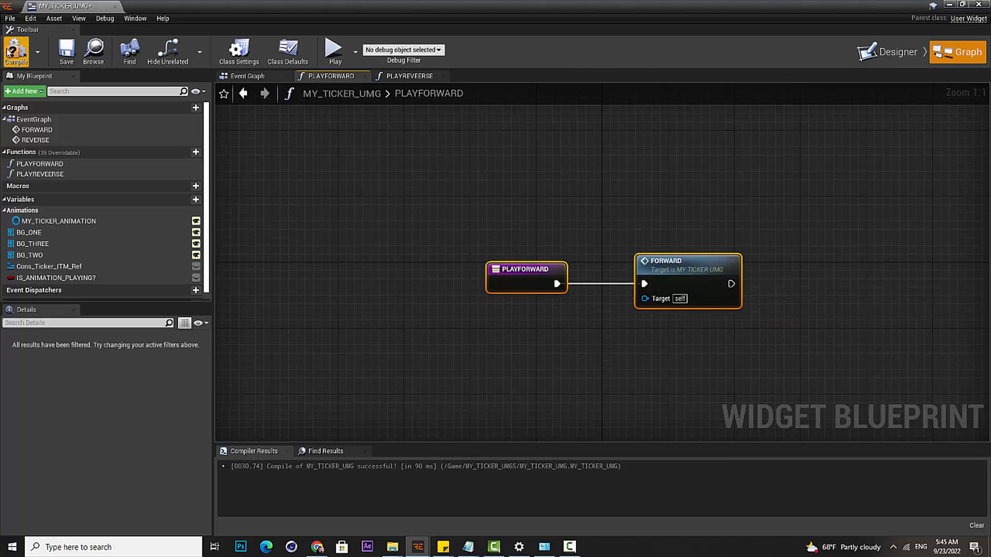
click(66, 52)
Enclose all FORWARD and REVERSE nodes in the Event Graph in a comment box titled PLAYFORWANDREVERSE
click(248, 76)
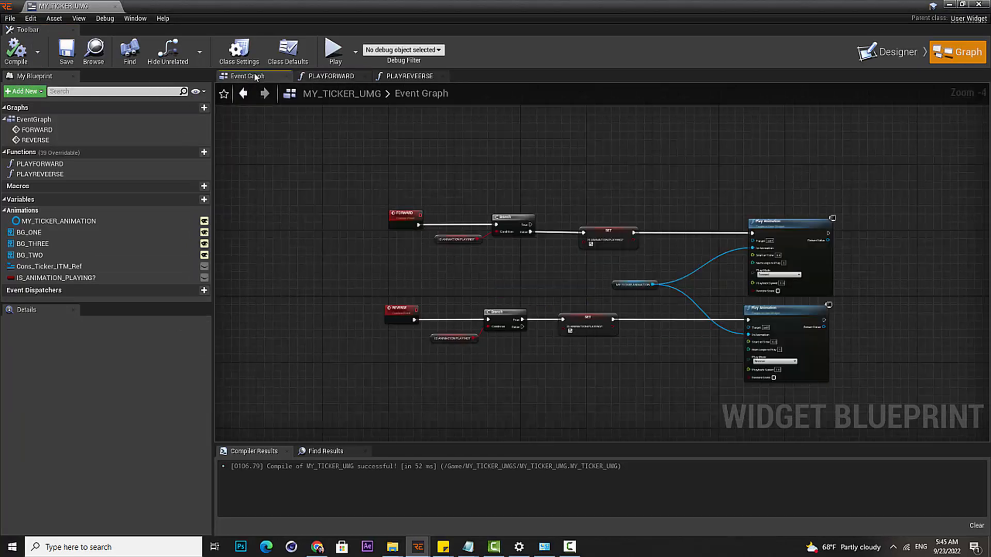
right_drag(583, 257, 556, 291)
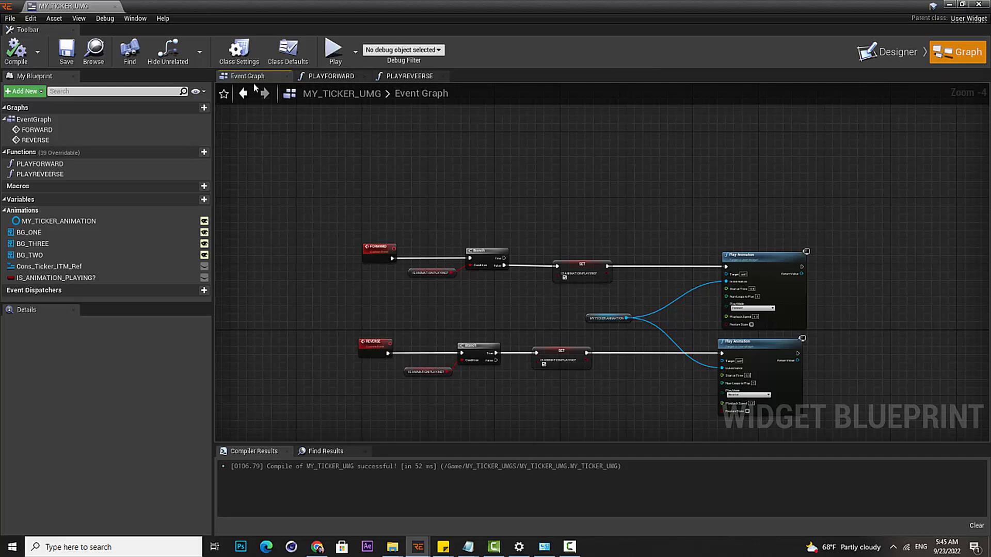
drag(348, 233, 889, 436)
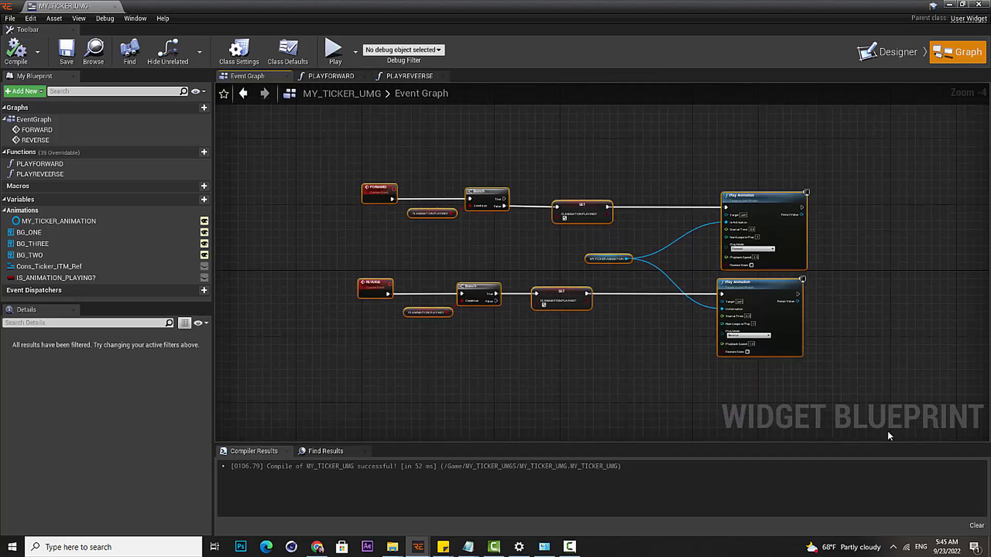
key(c)
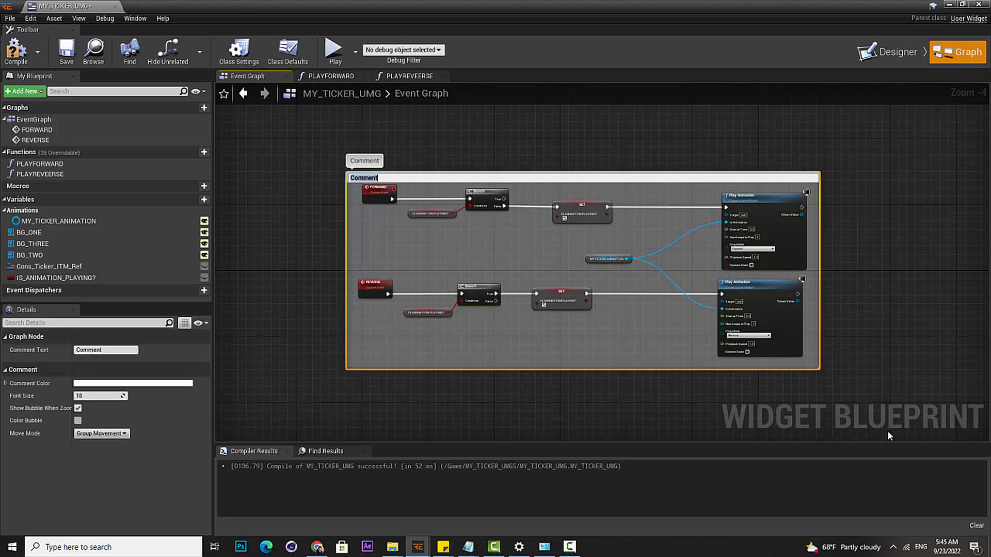
text(PLAY)
text(FOR)
text(WARDAND)
text(PL)
key(BackSpace)
key(BackSpace)
key(BackSpace)
text(ARD)
text(ANDREVERSE)
key(Return)
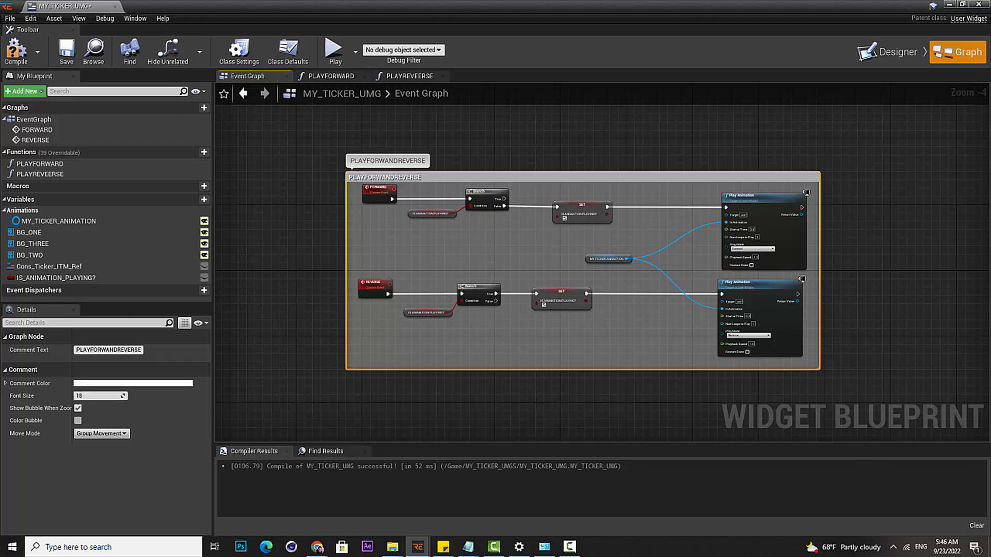
Add underscores to the comment box title so it reads PLAY_FORWAND_REVERSE
scroll(411, 191, up, 4)
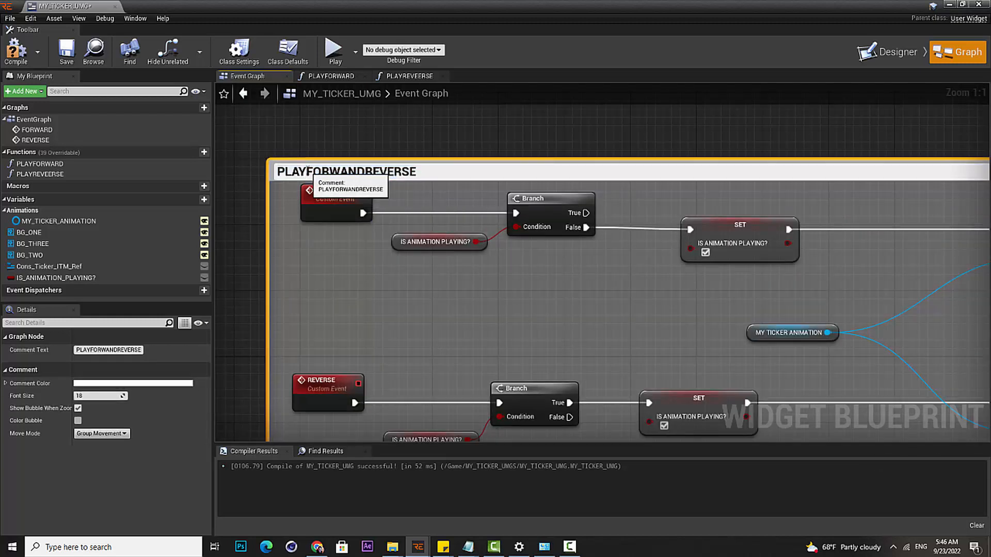
click(306, 172)
text(_)
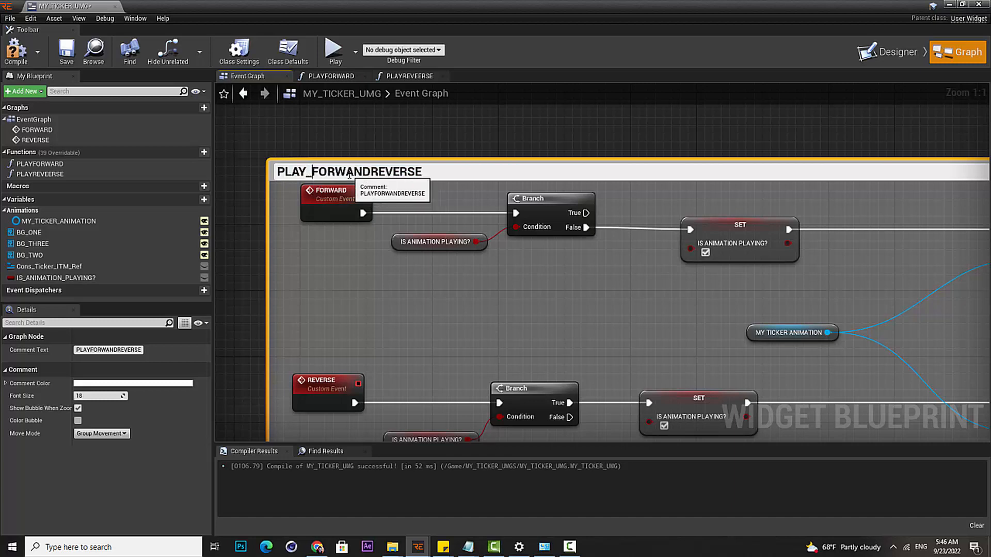
click(363, 172)
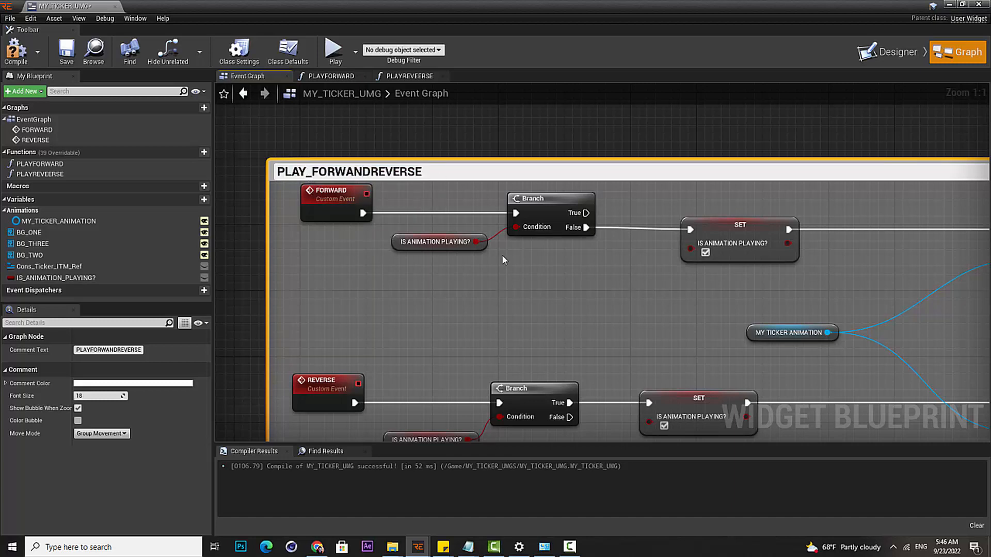
text(_)
key(Return)
Shift the commented node group slightly down and to the left, and compile the widget blueprint
scroll(565, 274, down, 4)
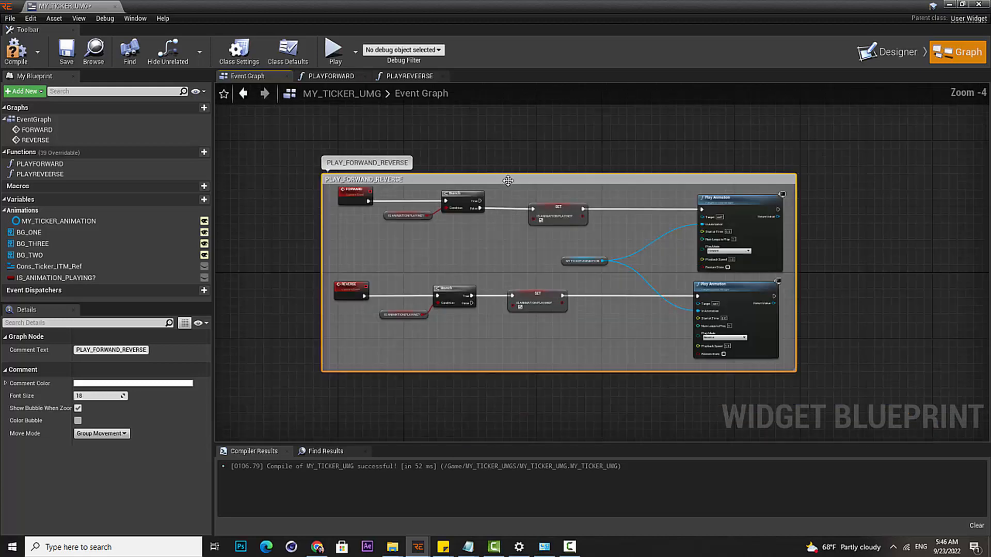
drag(508, 180, 471, 193)
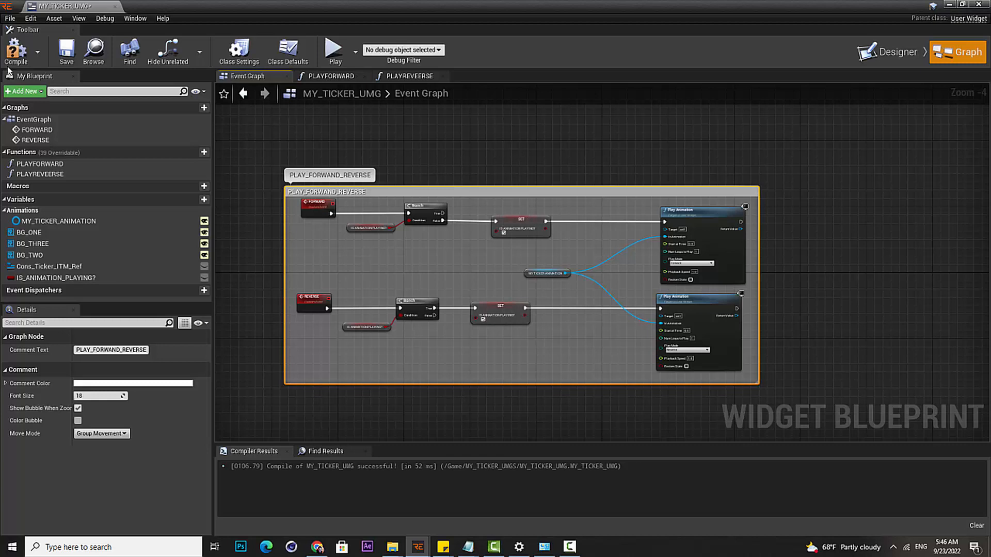
click(15, 52)
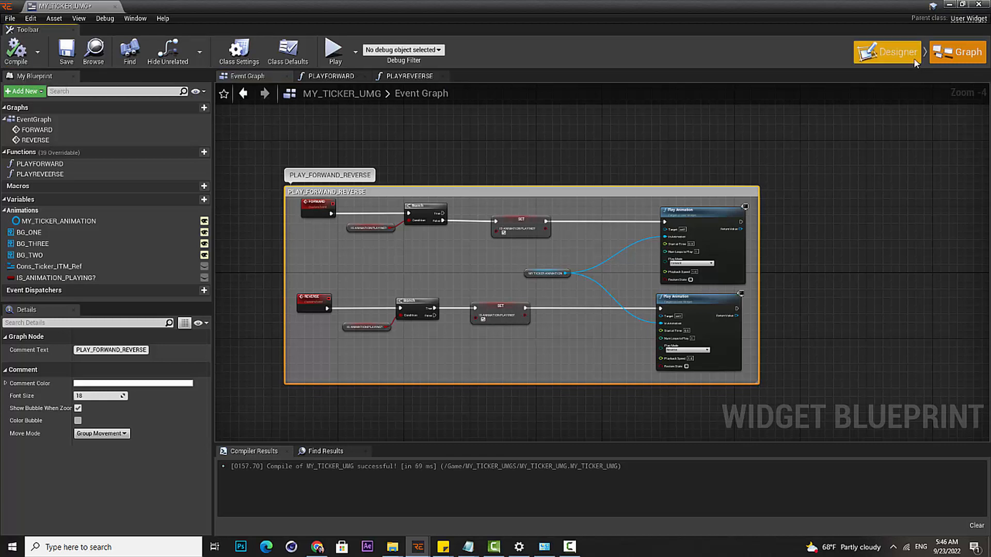
Examine the ticker's BG_THREE and Container widgets in the Designer while scrubbing MY_TICKER_ANIMATION to about 1.60
click(889, 52)
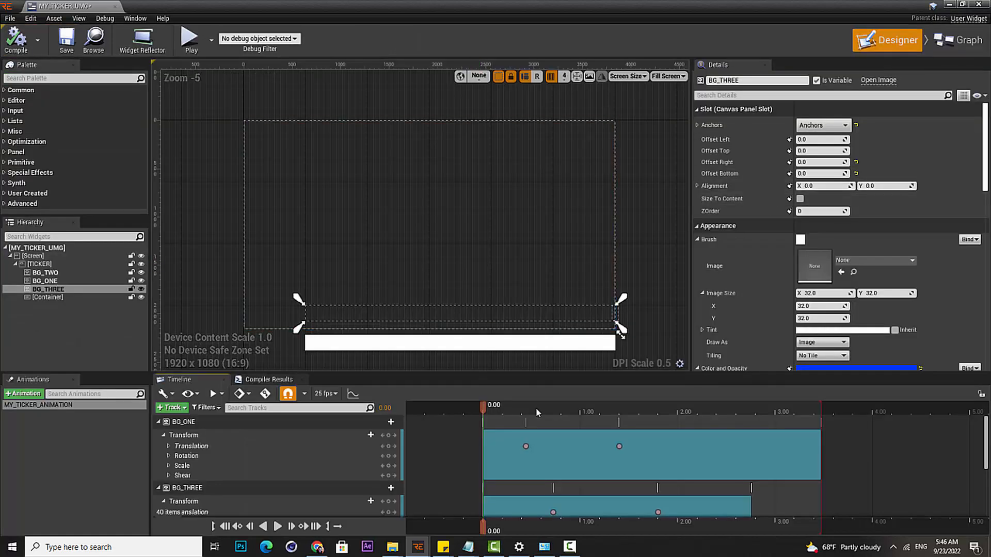
drag(535, 408, 631, 408)
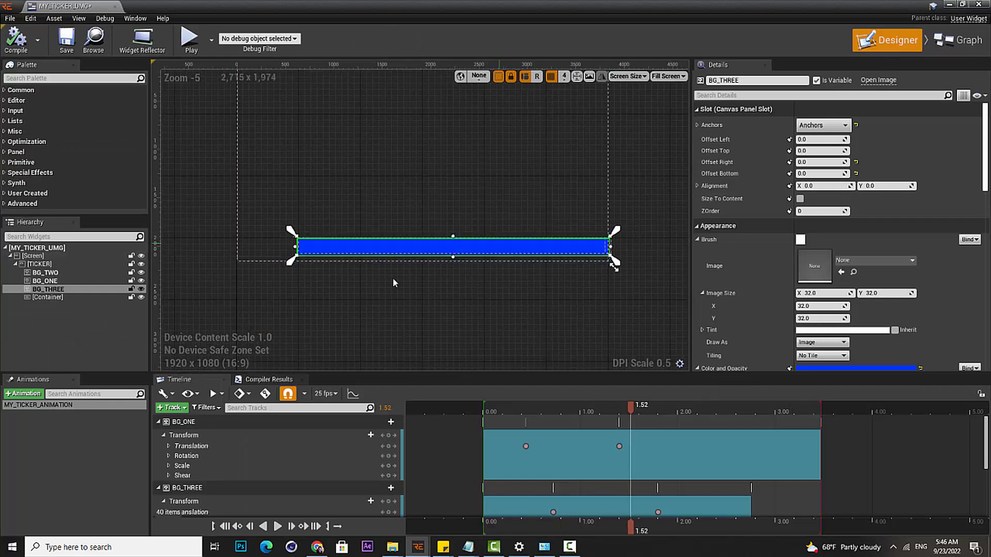
scroll(392, 277, up, 2)
click(47, 296)
scroll(319, 305, down, 1)
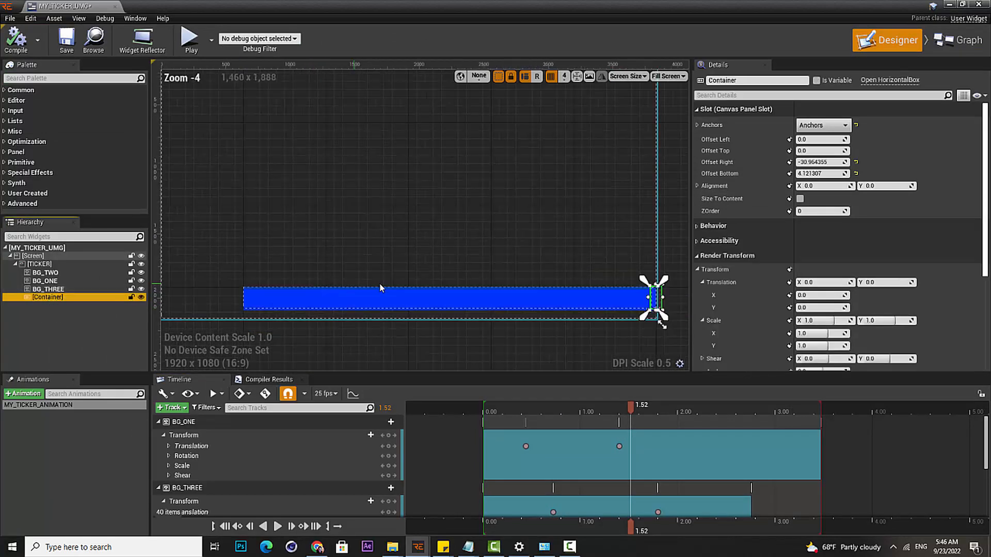
right_drag(415, 285, 293, 249)
right_drag(357, 278, 468, 258)
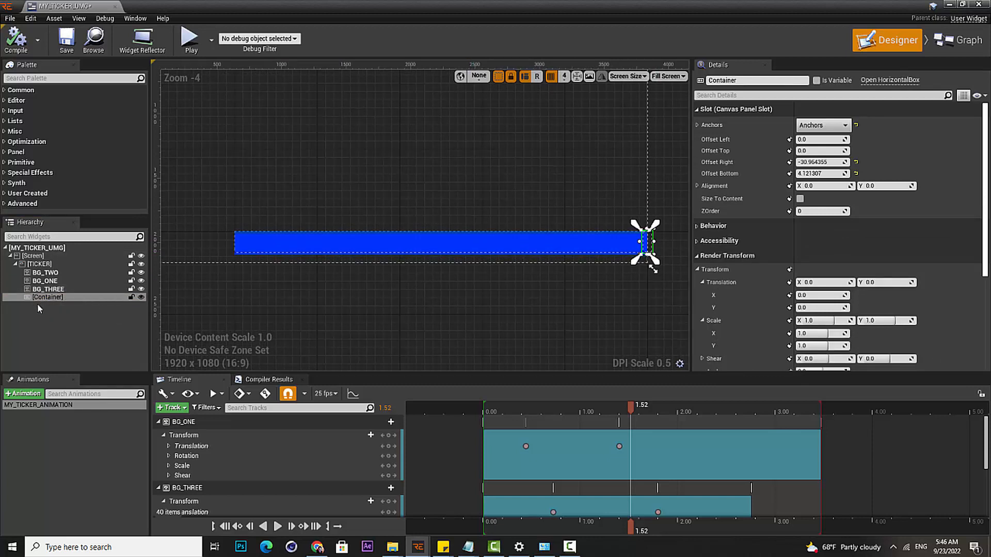
click(45, 290)
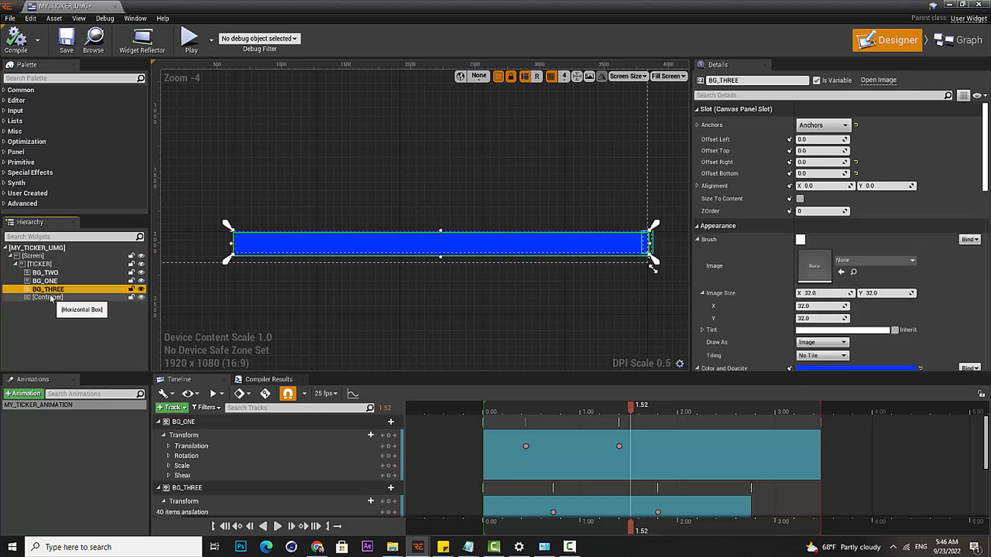
drag(495, 406, 639, 406)
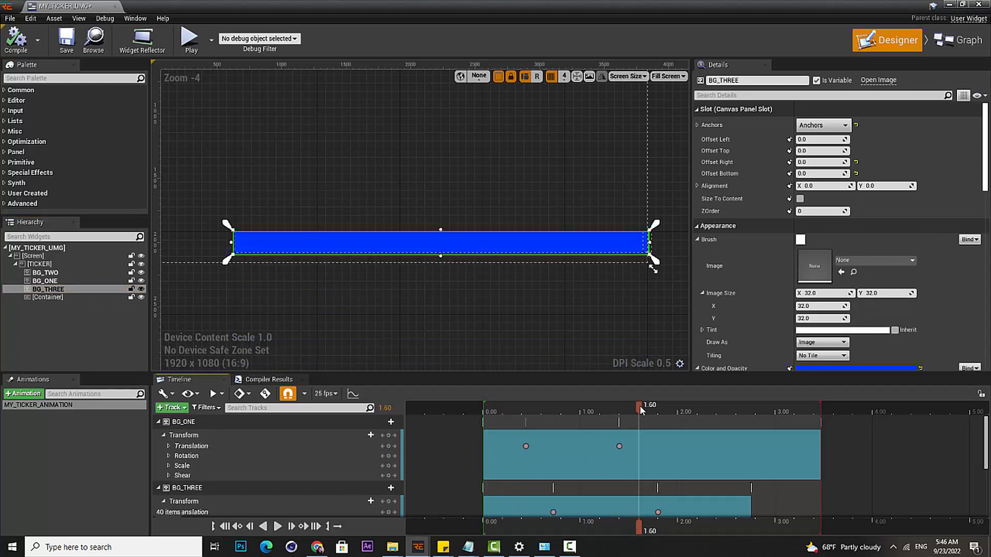
Move the PLAY_FORWAND_REVERSE comment group down in the Event Graph and align the lower Play Animation node under the upper one
click(967, 44)
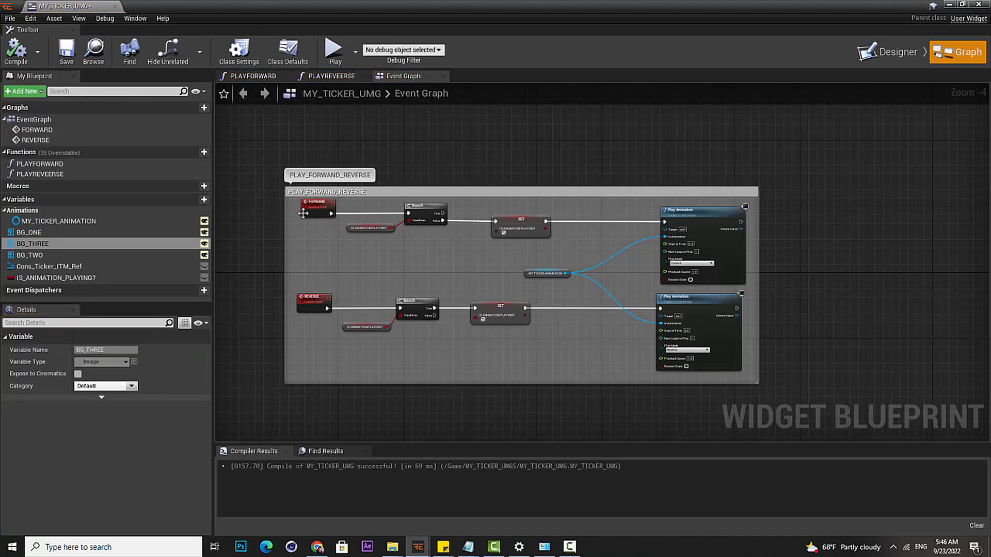
drag(371, 192, 359, 234)
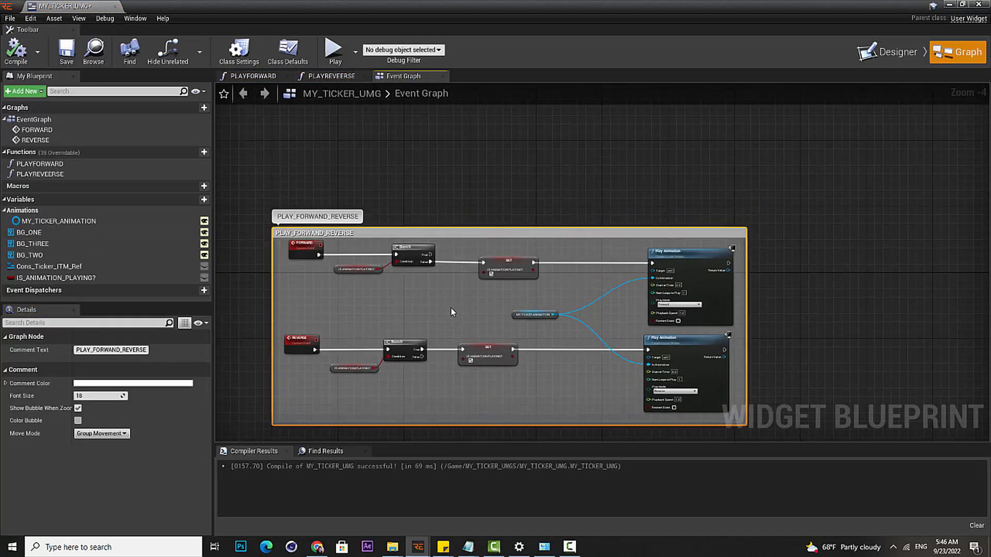
drag(699, 337, 702, 337)
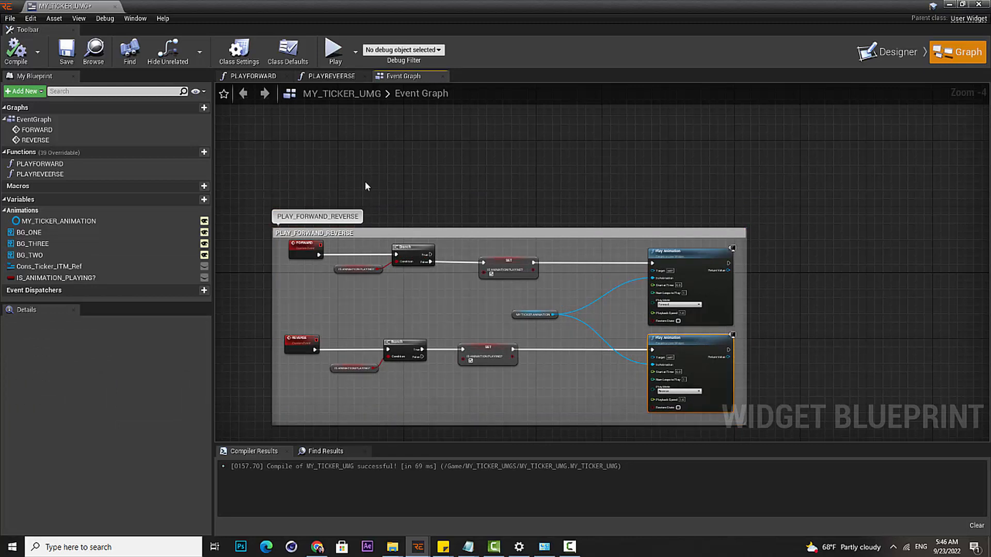
Save all modified project assets from the main level editor
right_drag(365, 186, 397, 220)
right_click(325, 170)
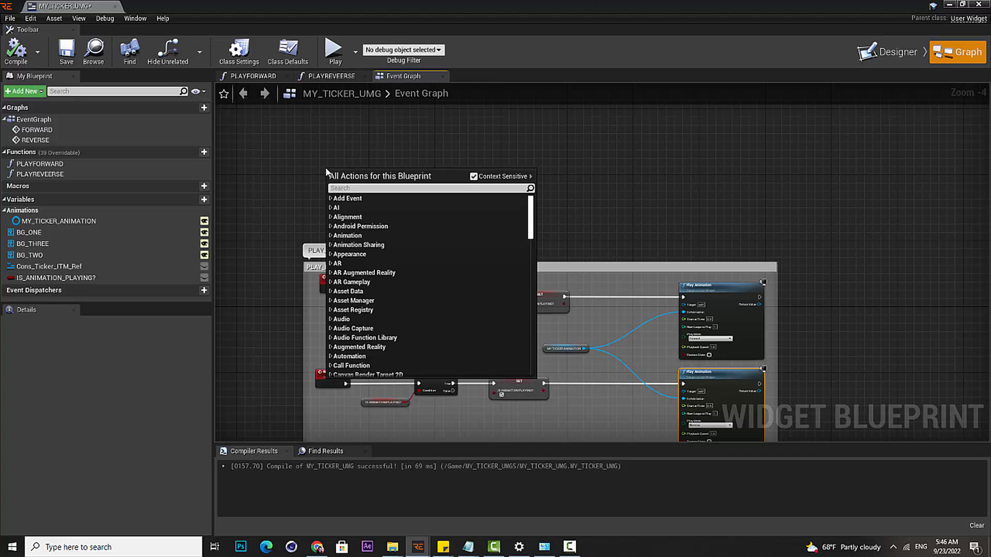
click(949, 5)
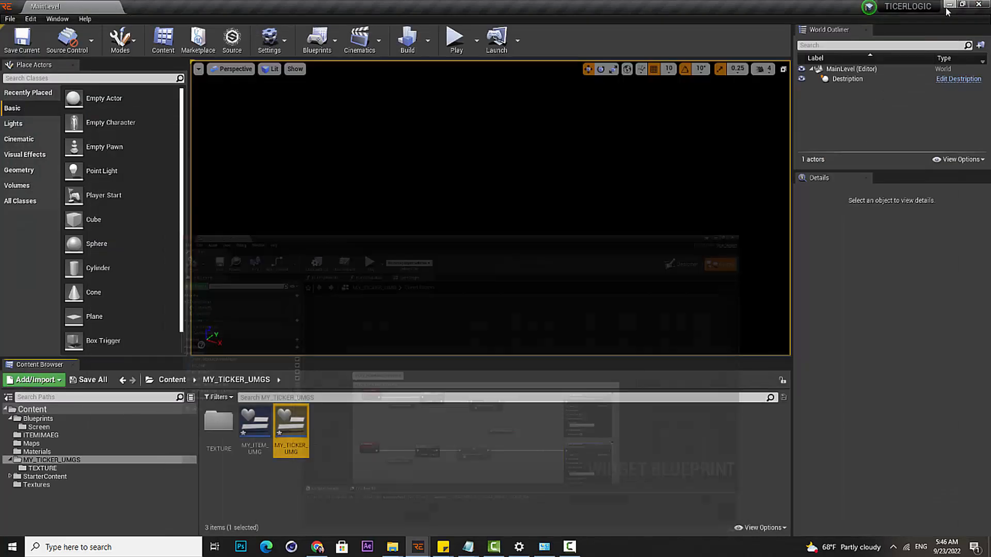
click(10, 18)
click(40, 107)
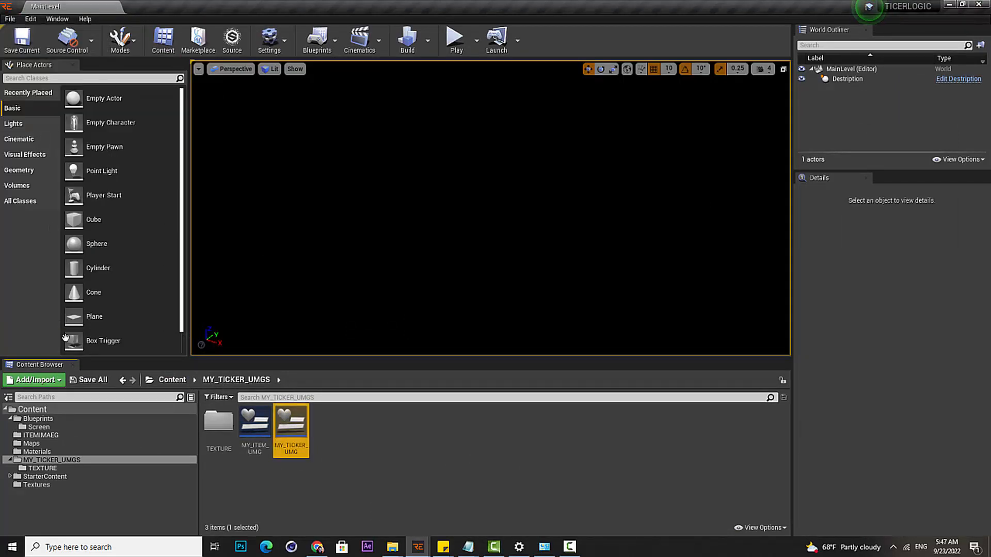
Open the existing Ticker widget from the Blueprints folder and examine its Event Graph up to the Append Text Logic and Calculate Horizontal Resolution node
click(50, 422)
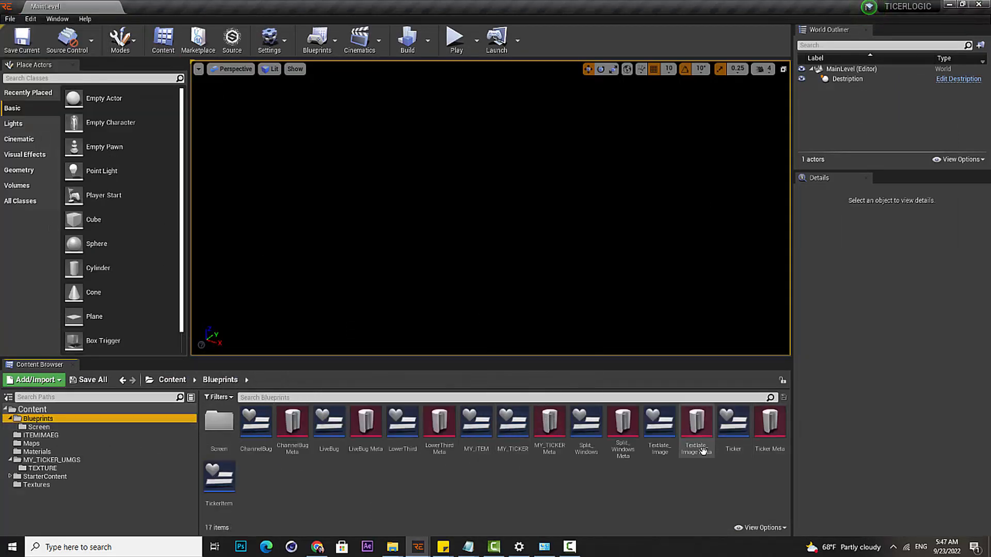
double_click(733, 424)
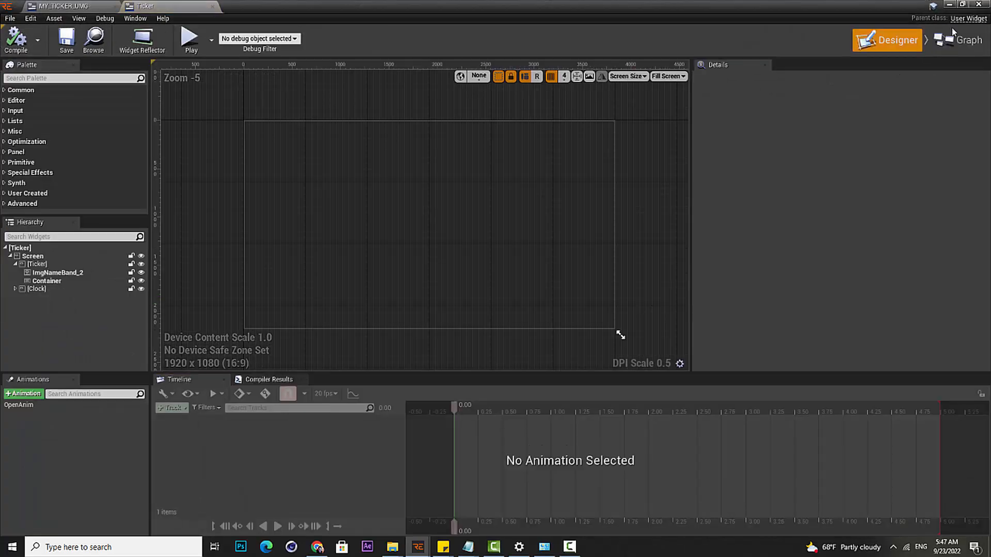
click(955, 38)
scroll(695, 324, up, 7)
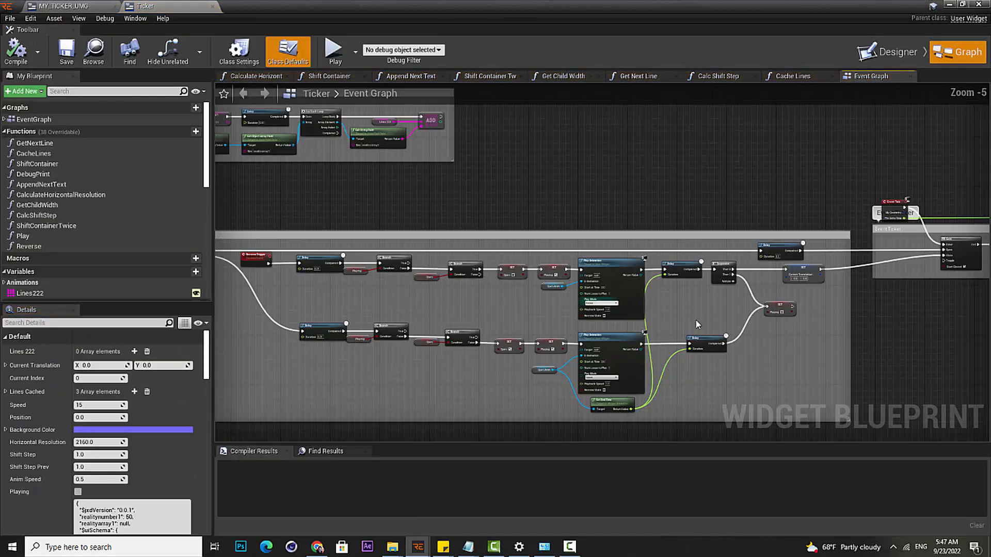
right_drag(633, 282, 478, 288)
right_drag(905, 281, 649, 286)
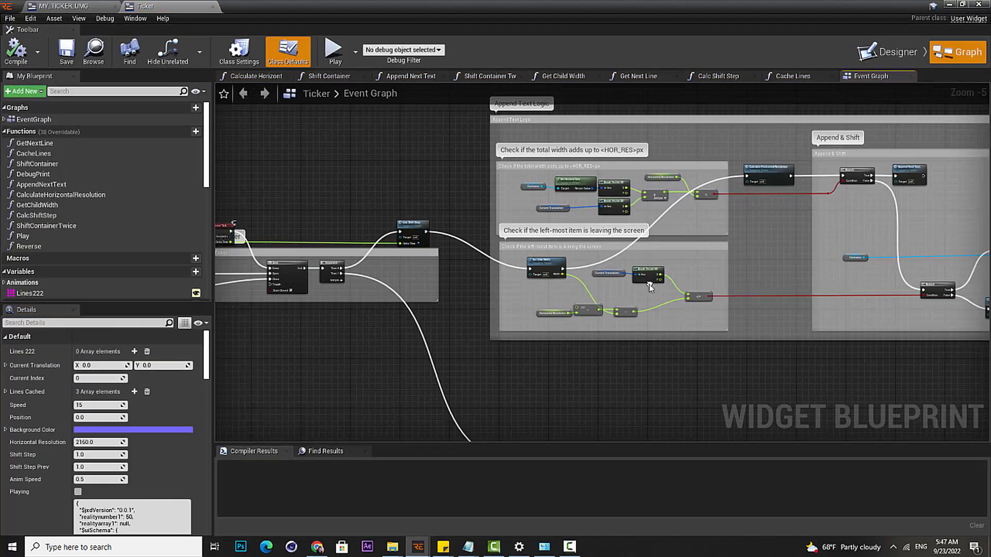
right_drag(858, 199, 743, 215)
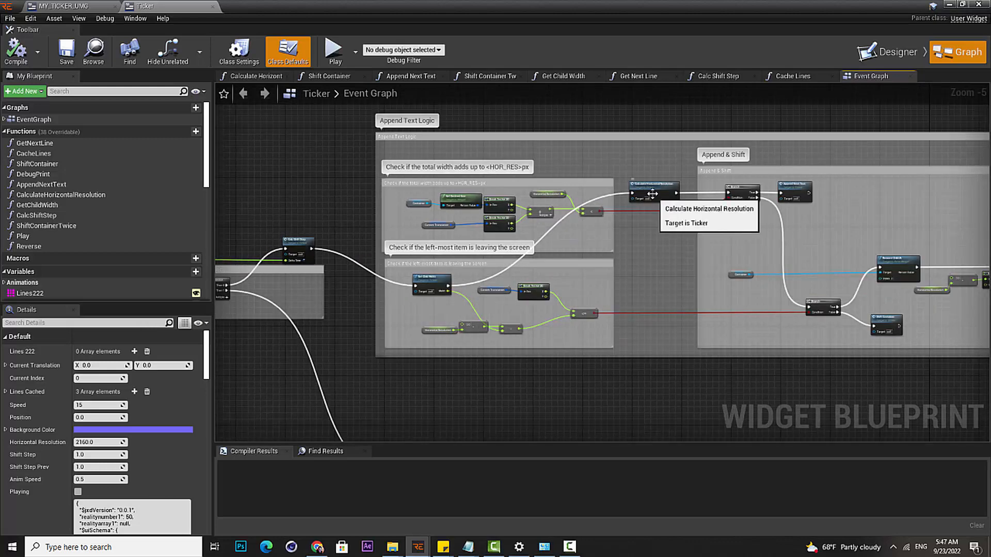
mouse_move(653, 194)
mouse_down()
mouse_move(452, 182)
mouse_move(648, 217)
mouse_move(652, 191)
mouse_up()
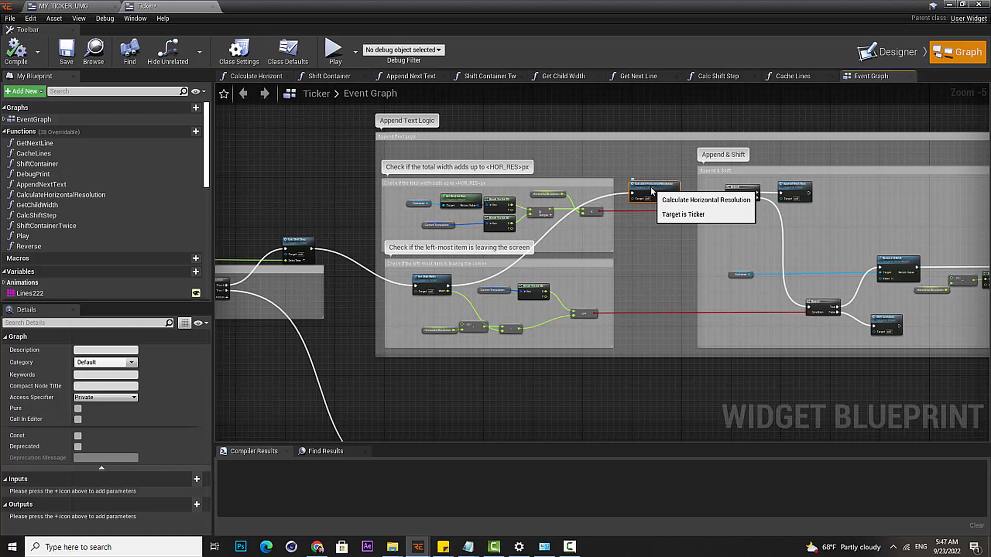
Examine the Append Text Logic, Append & Shift and clock logic groups in the Ticker's Event Graph, and close the Ticker widget
scroll(648, 256, up, 5)
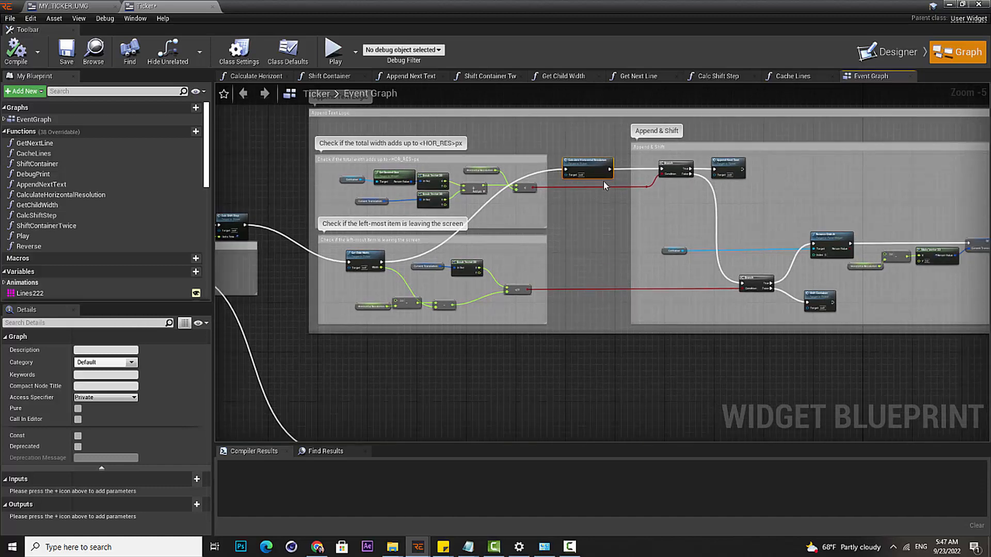
scroll(599, 273, down, 4)
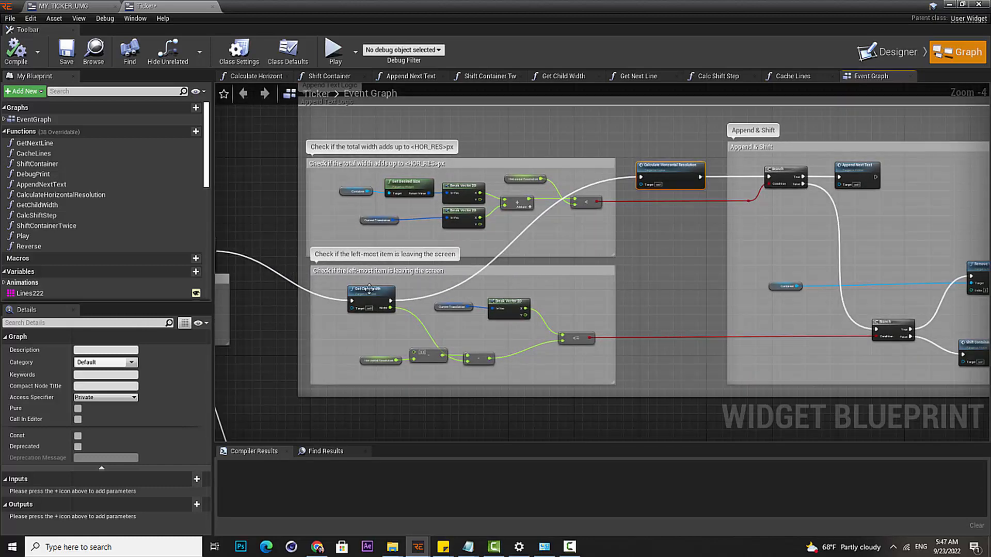
right_drag(390, 309, 555, 274)
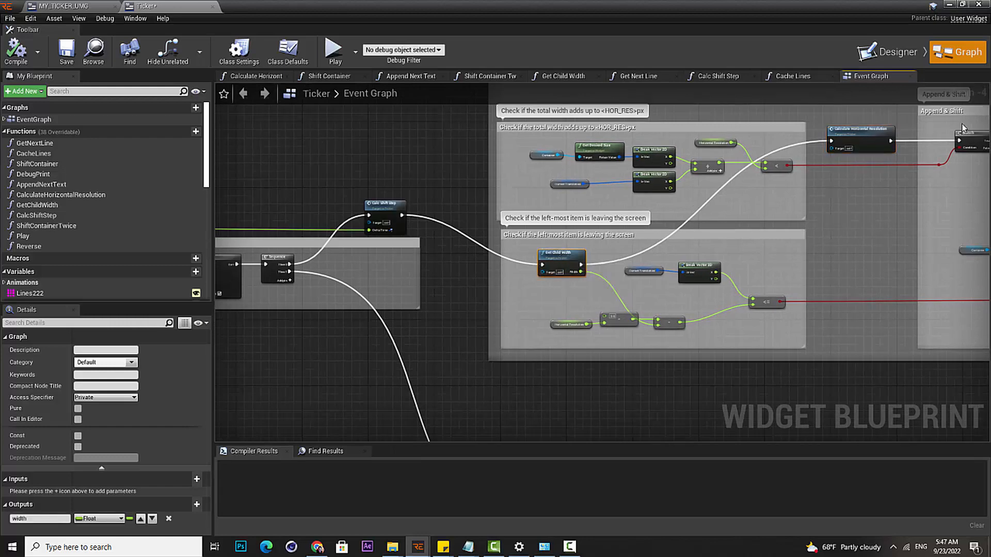
right_drag(873, 142, 761, 242)
scroll(761, 243, down, 3)
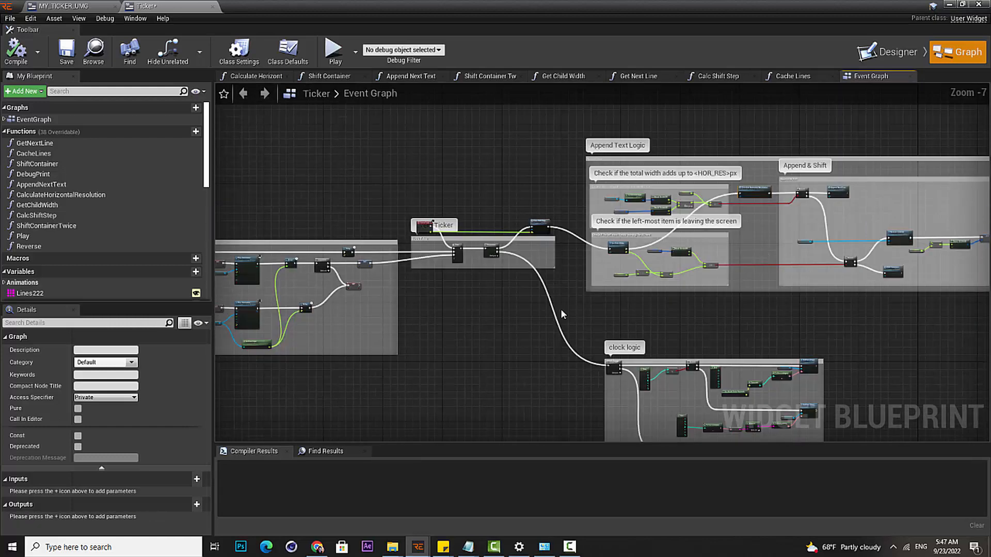
click(829, 77)
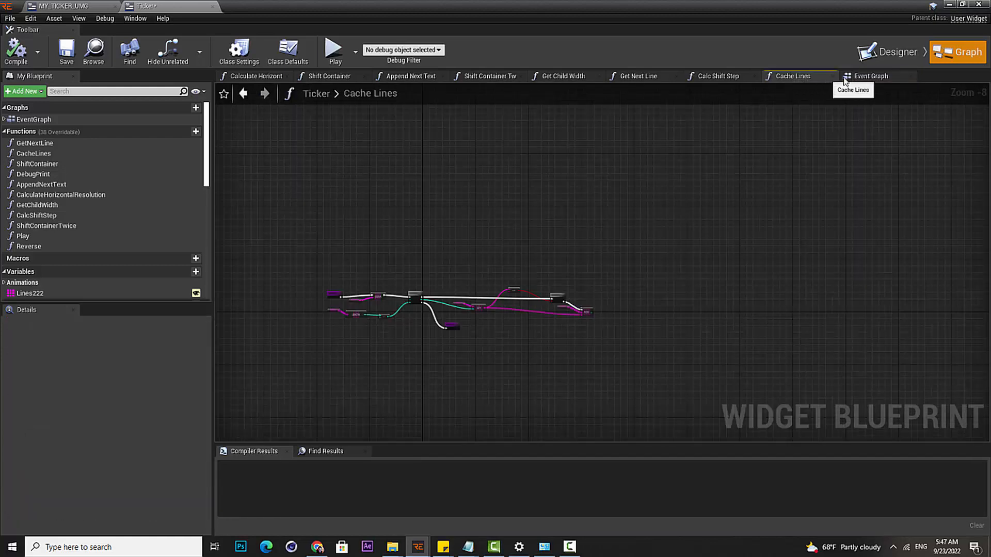
click(849, 80)
click(67, 6)
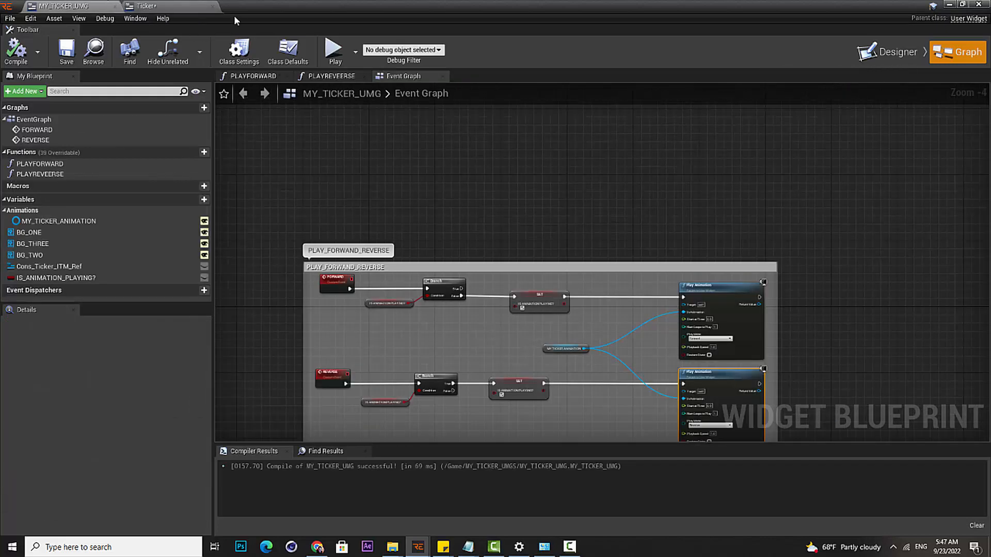
click(213, 6)
Add a Sequence node with four outputs, Then 0 to Then 3, above the PLAY_FORWAND_REVERSE group in MY_TICKER_UMG's Event Graph
right_drag(292, 151, 341, 235)
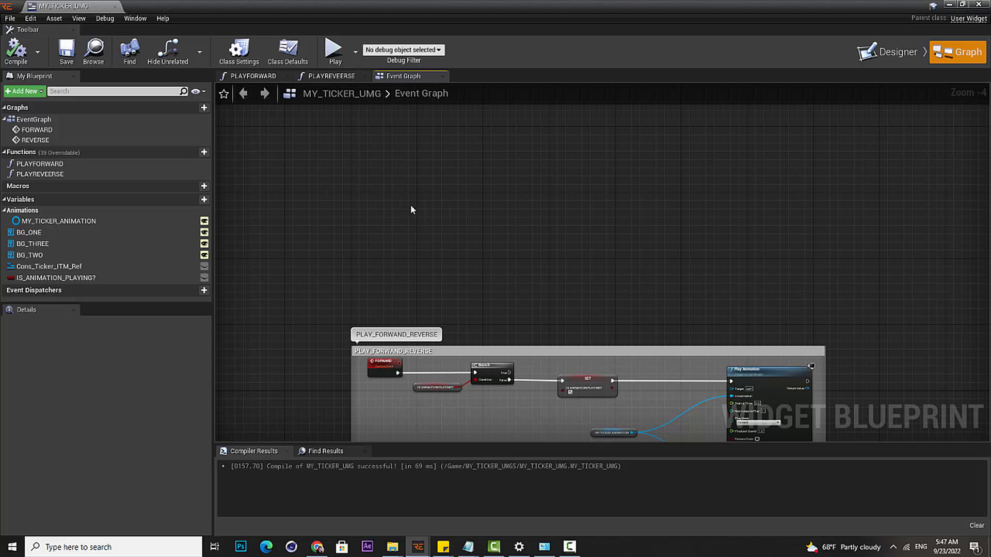
right_click(331, 186)
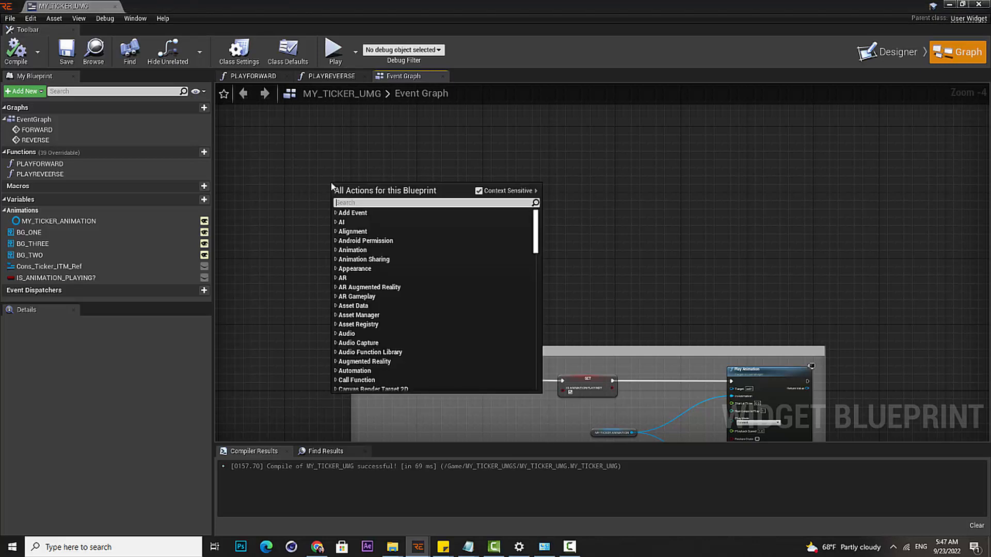
text(SEQ)
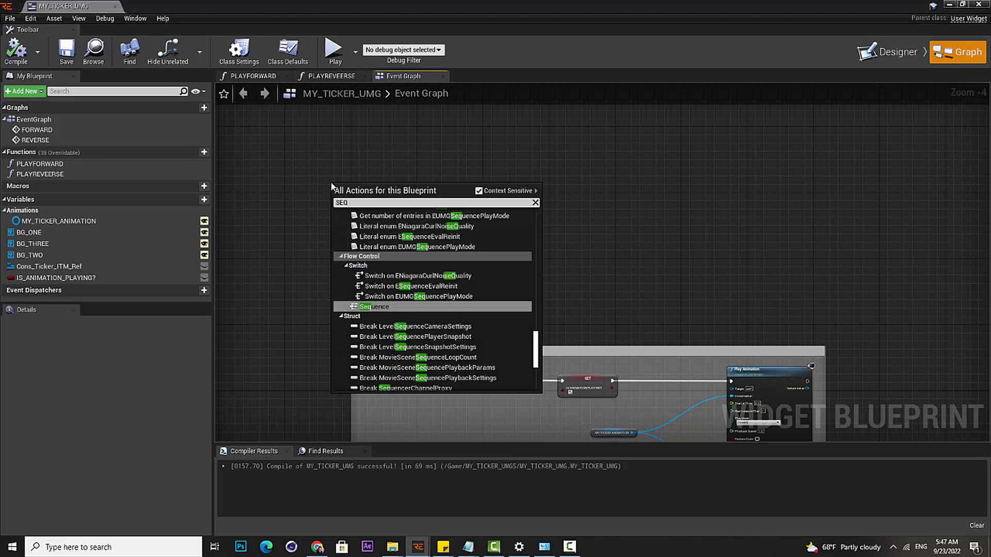
click(439, 307)
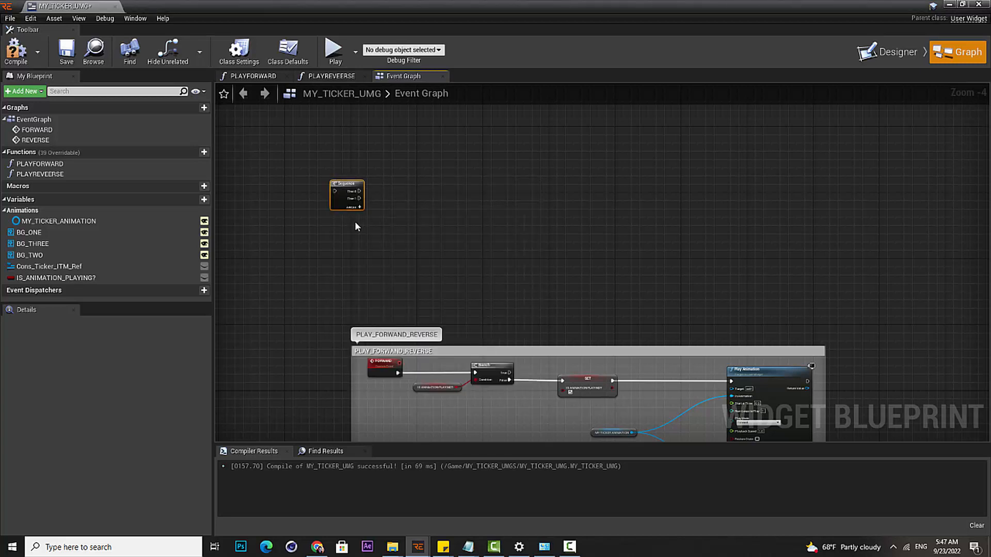
right_drag(355, 227, 406, 232)
drag(390, 188, 492, 150)
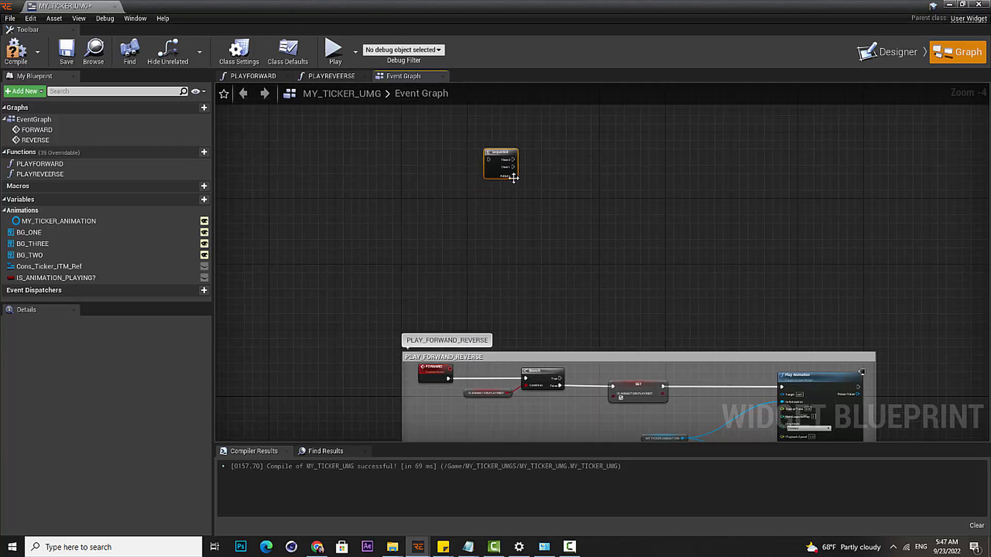
click(513, 178)
click(514, 183)
drag(485, 155, 503, 180)
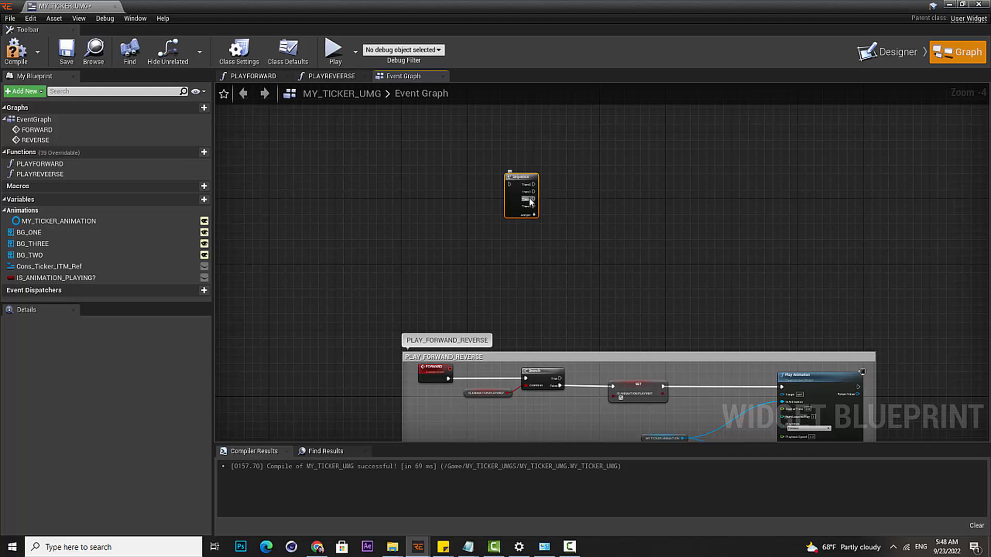
drag(525, 209, 501, 208)
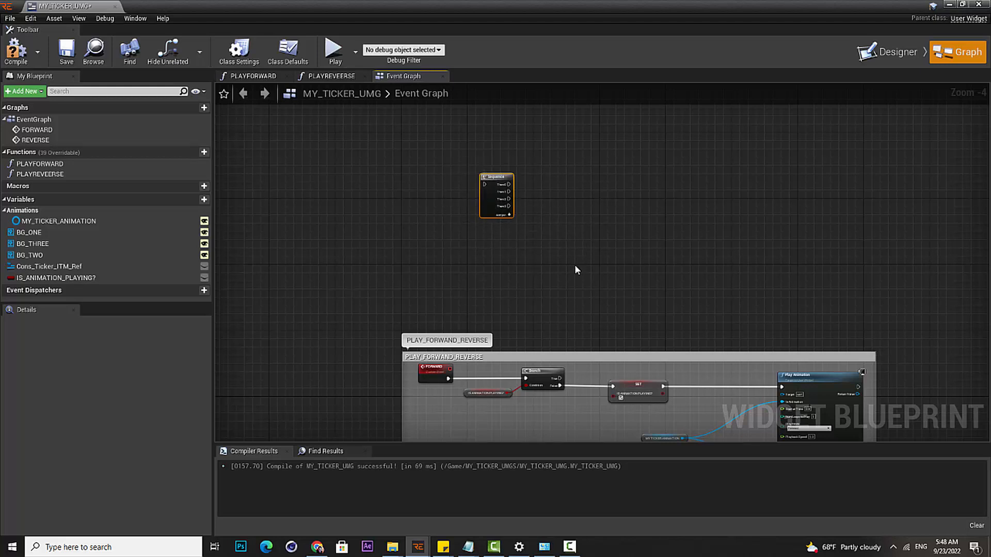
Add an Event Construct node and connect its execution output to the Sequence node's input
scroll(497, 221, up, 4)
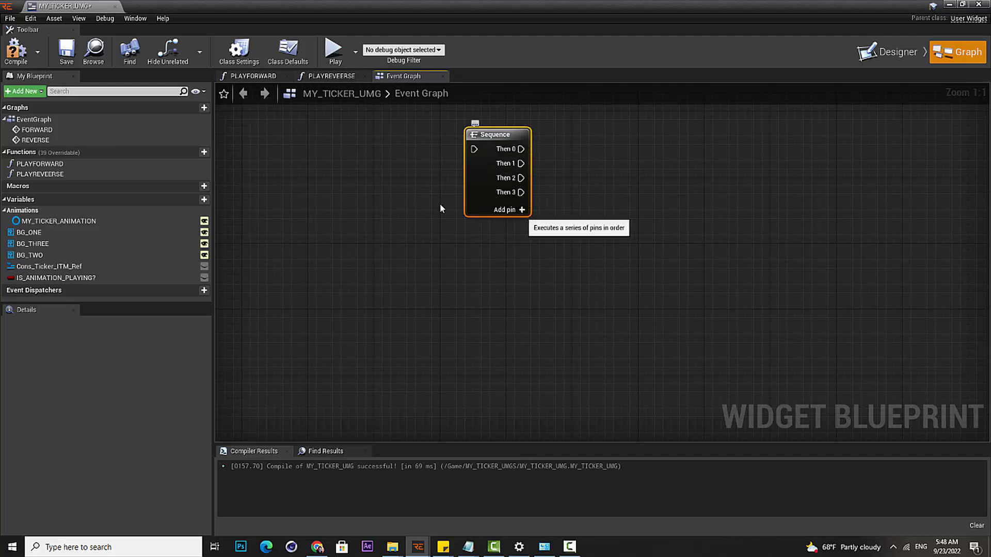
right_drag(338, 205, 400, 237)
right_click(422, 208)
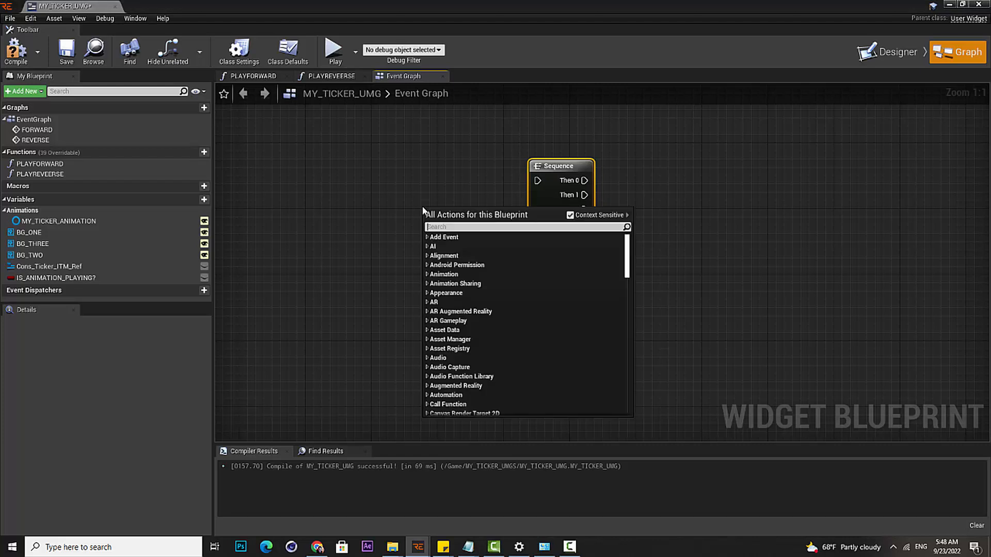
text(CONS)
scroll(443, 286, up, 2)
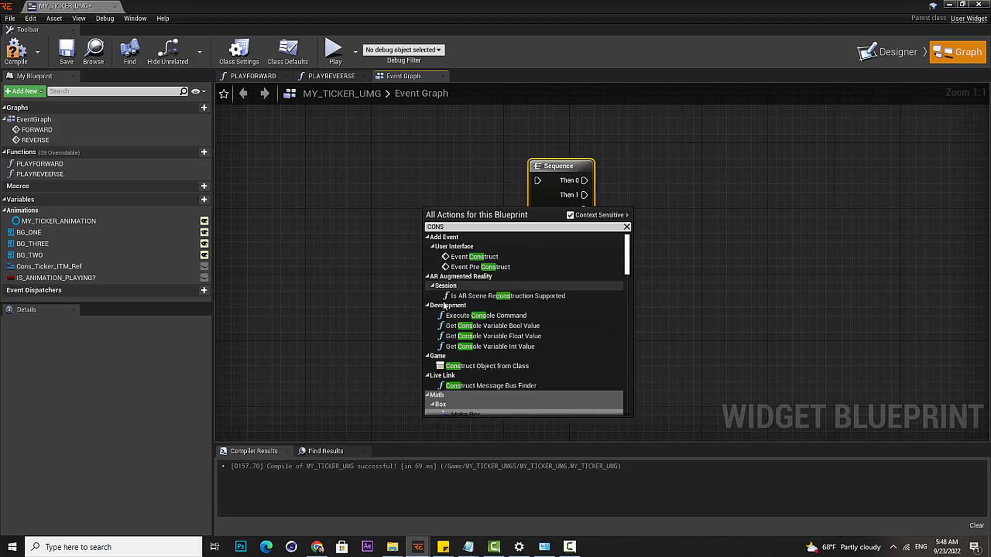
click(479, 258)
drag(468, 220, 538, 181)
drag(392, 163, 401, 171)
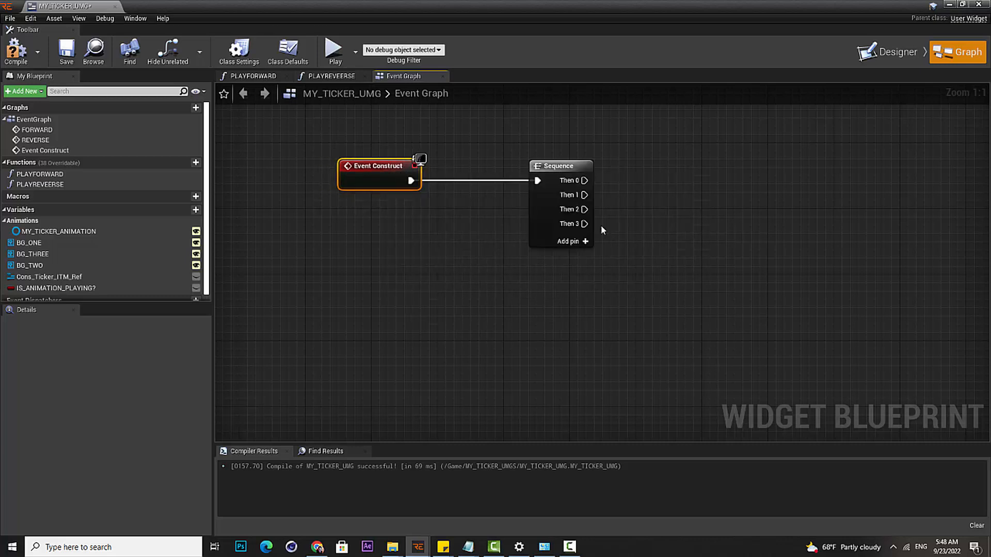
Arrange the Event Construct and Sequence nodes close together in a straight line and compile the widget
drag(493, 181, 566, 180)
right_drag(478, 242, 476, 240)
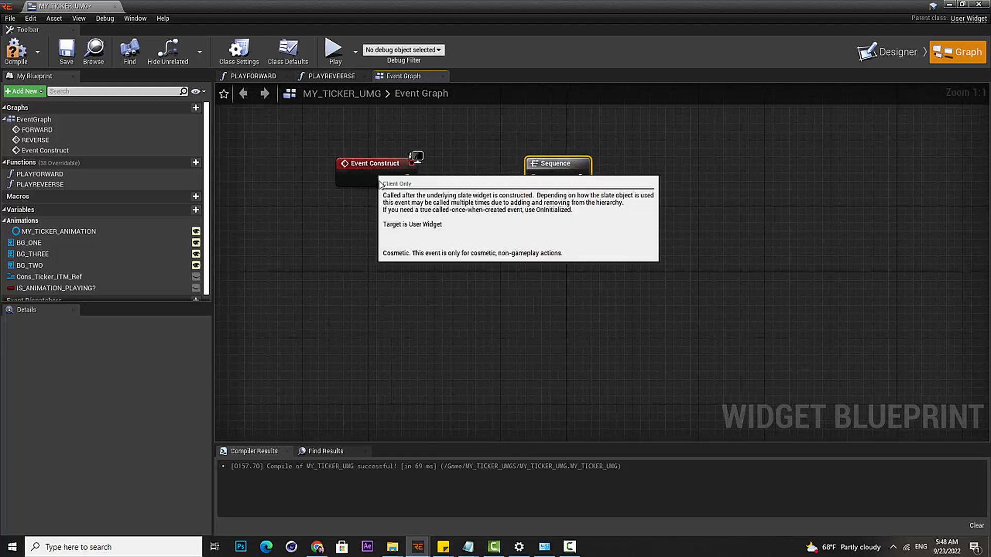
mouse_move(377, 164)
mouse_down()
mouse_move(387, 189)
mouse_move(369, 164)
mouse_up()
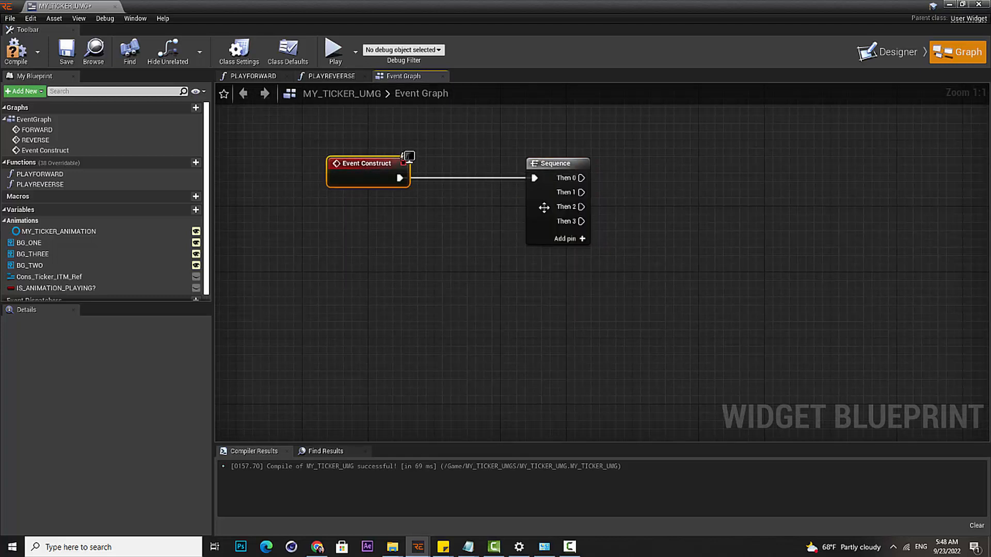
drag(544, 207, 485, 208)
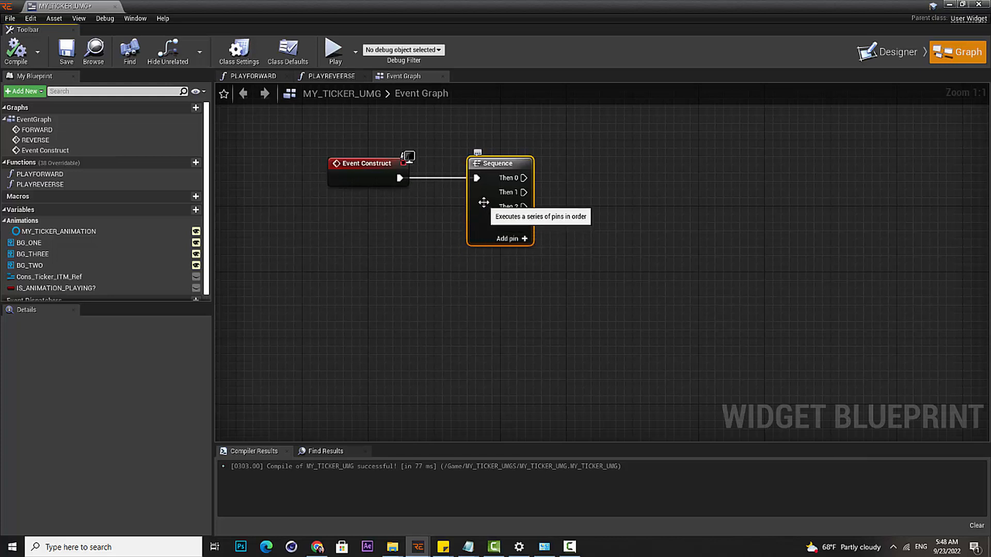
drag(481, 202, 475, 207)
Examine the Container at the ticker bar's end in the Designer with MY_TICKER_ANIMATION scrubbed to about 1.24
click(898, 51)
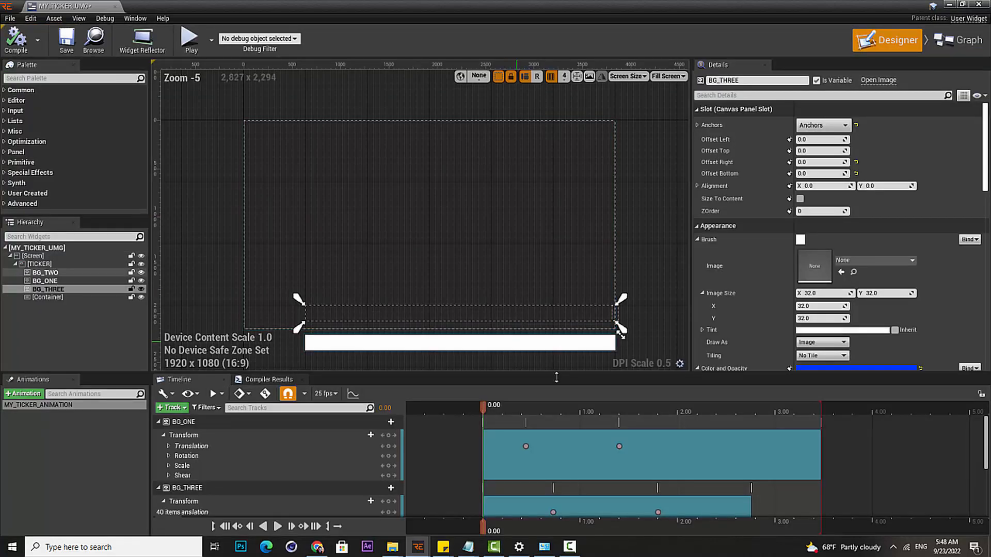
drag(495, 417, 604, 413)
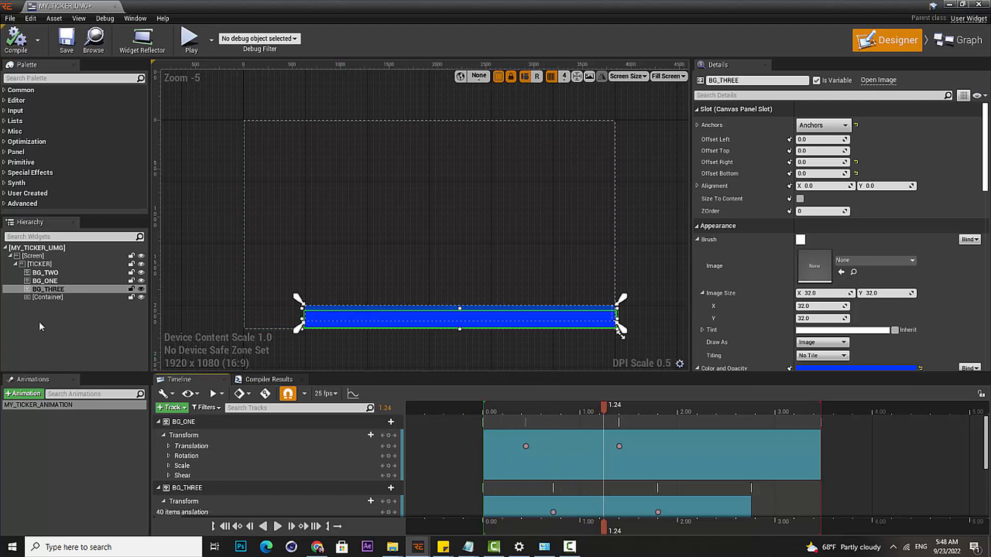
click(51, 298)
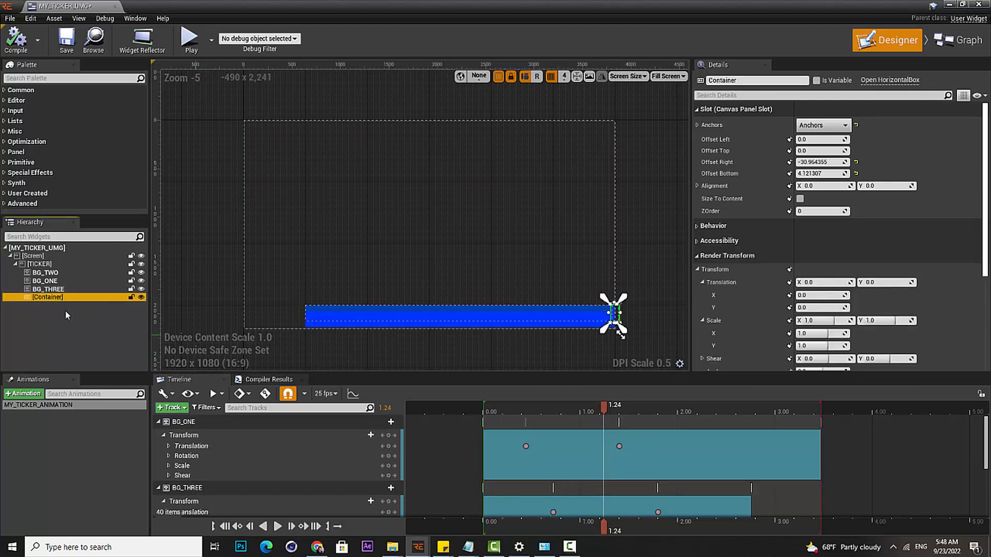
right_drag(658, 327, 602, 220)
scroll(603, 232, up, 5)
right_drag(605, 257, 549, 225)
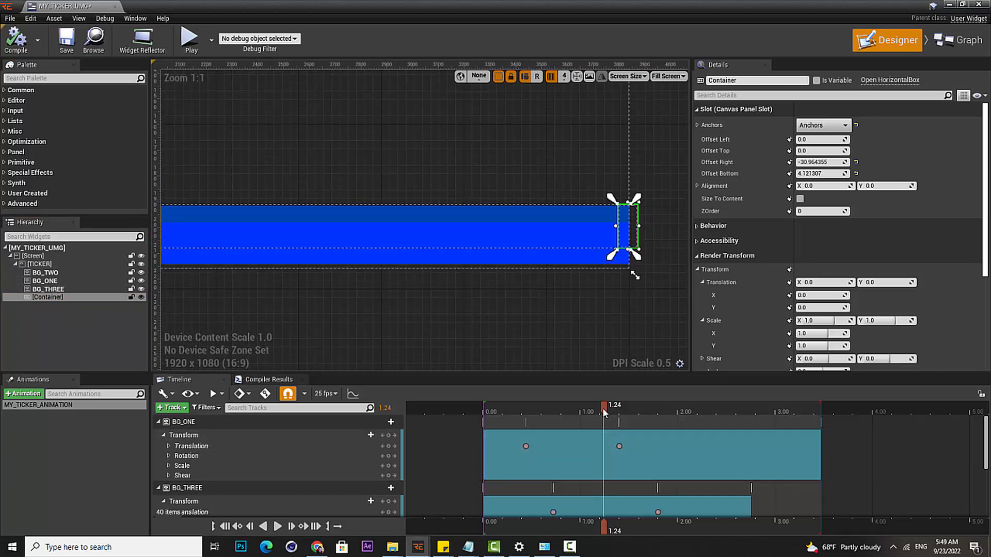
Open the MY_ITEM_UMG widget from the MY_TICKER_UMGS folder and select its root in the hierarchy
click(951, 5)
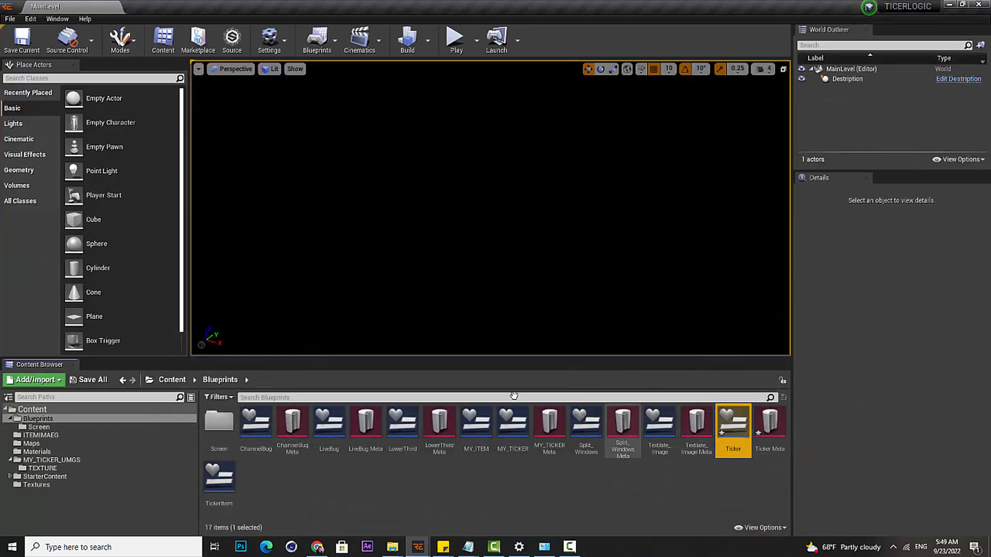
click(436, 422)
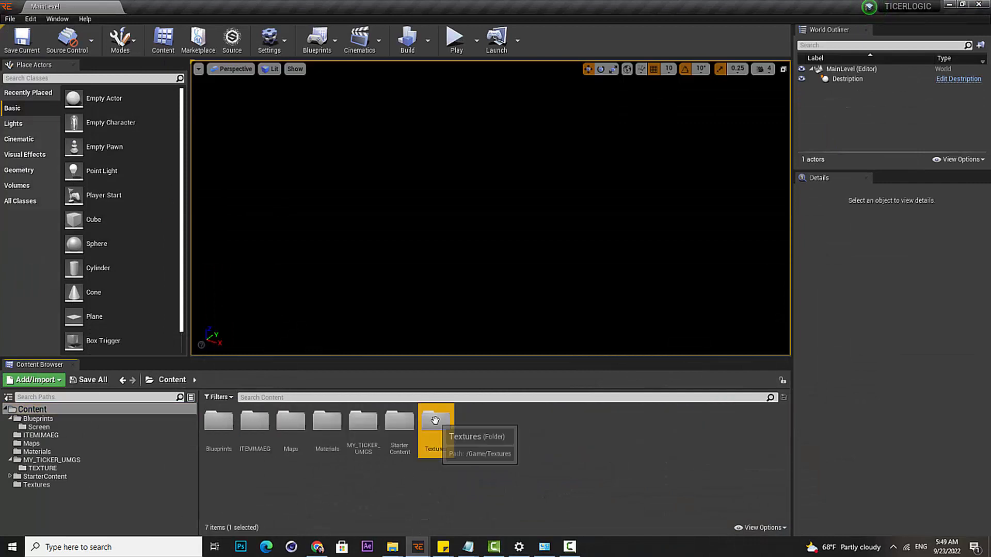
double_click(370, 432)
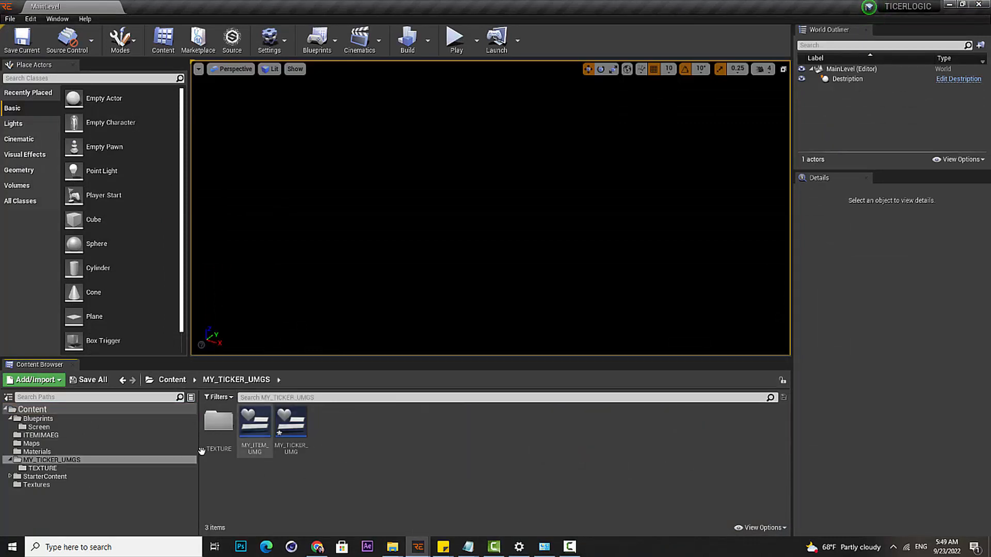
click(253, 432)
double_click(252, 432)
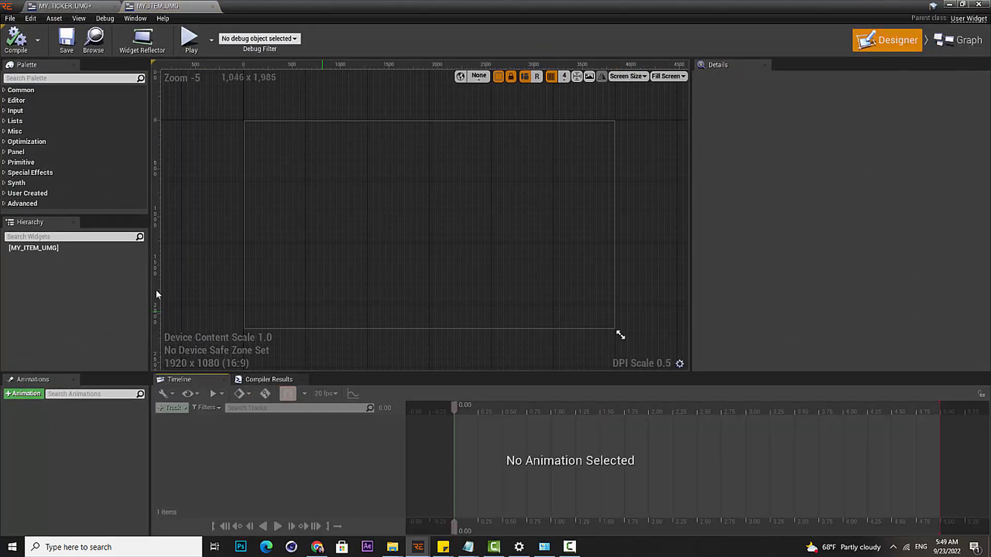
click(51, 249)
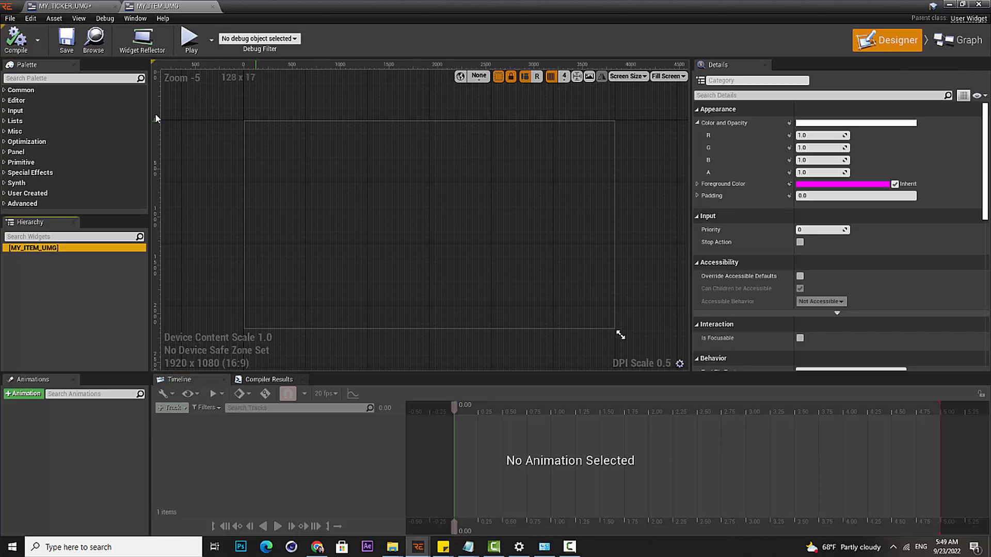
Preview MY_TICKER_ANIMATION at about 1.52 in MY_TICKER_UMG's Designer and return to MY_ITEM_UMG
click(72, 5)
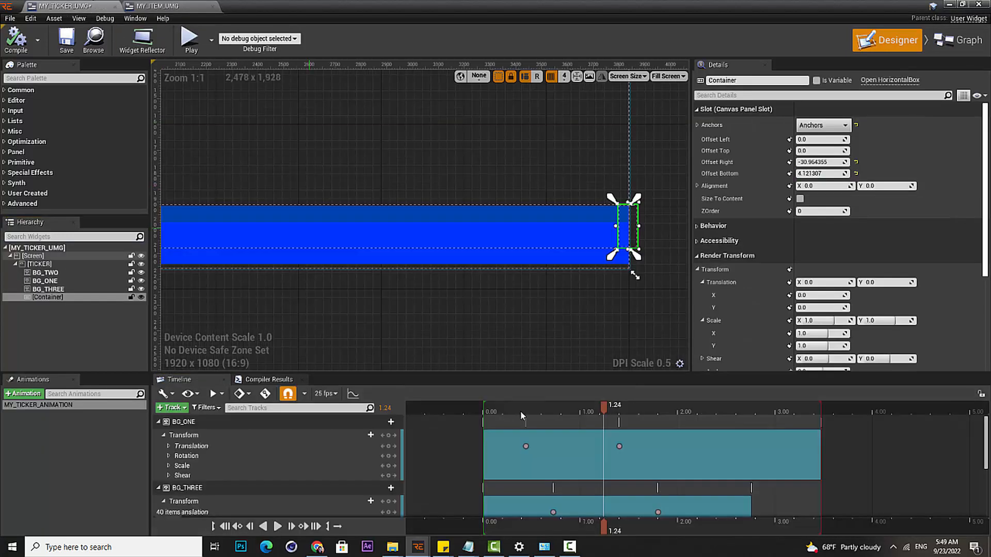
drag(505, 409, 631, 408)
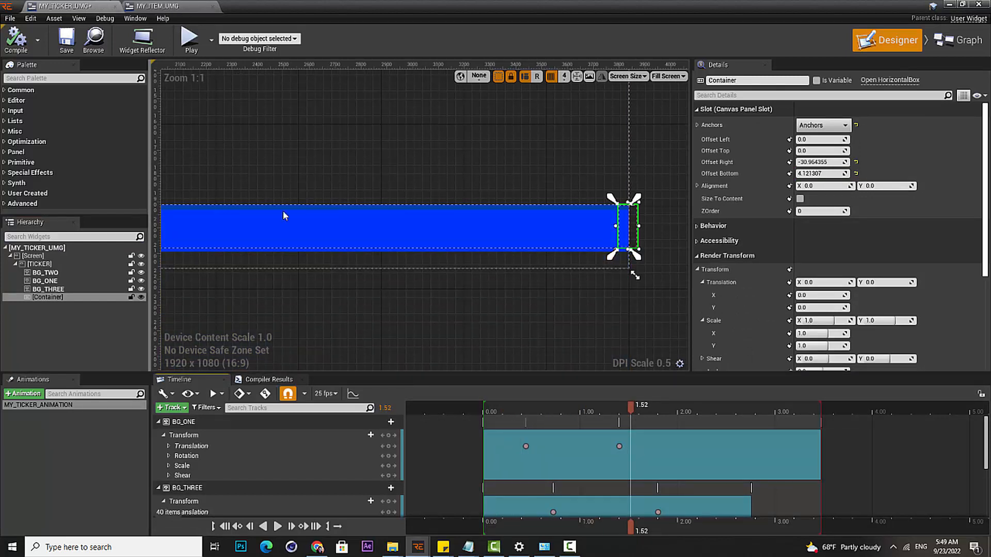
click(158, 6)
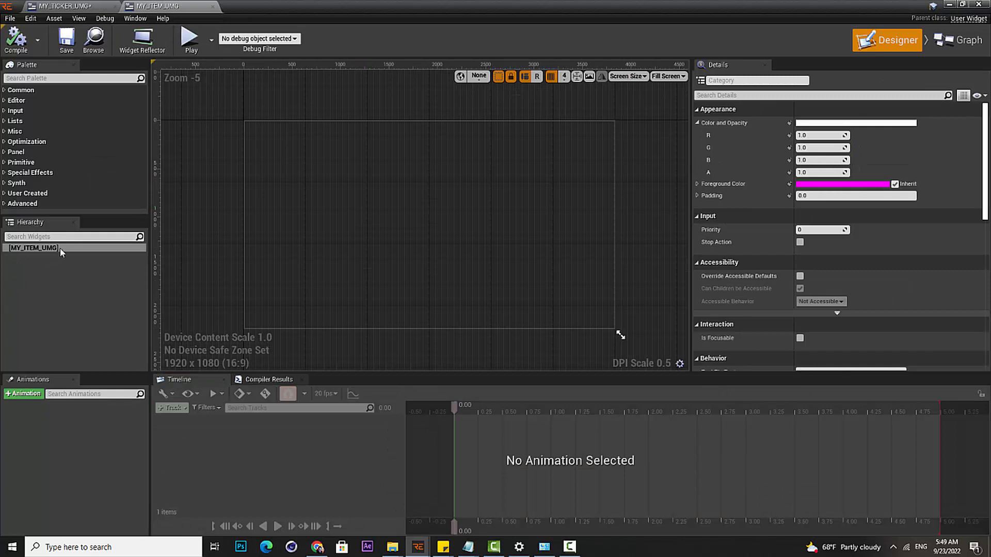
click(44, 78)
text(HOR)
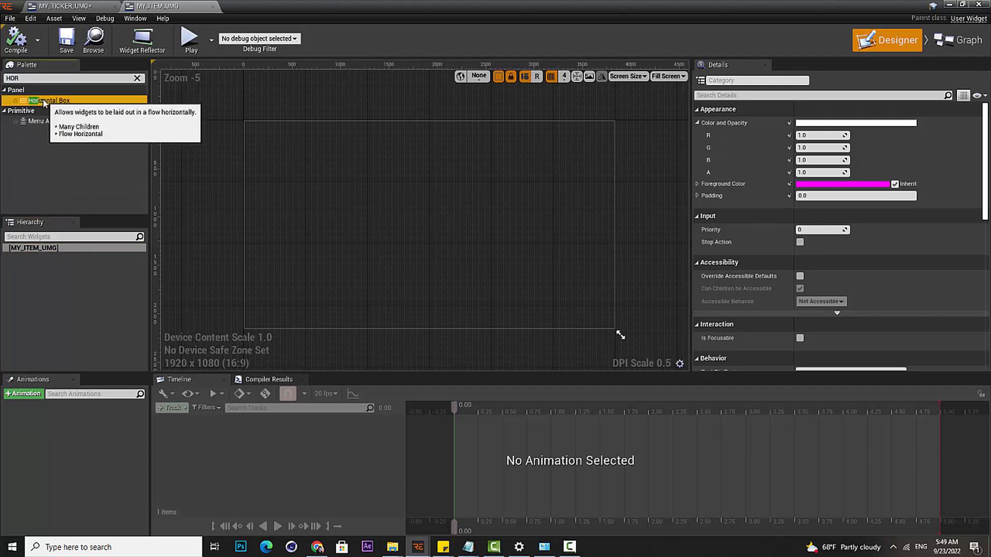
drag(49, 100, 66, 264)
click(66, 258)
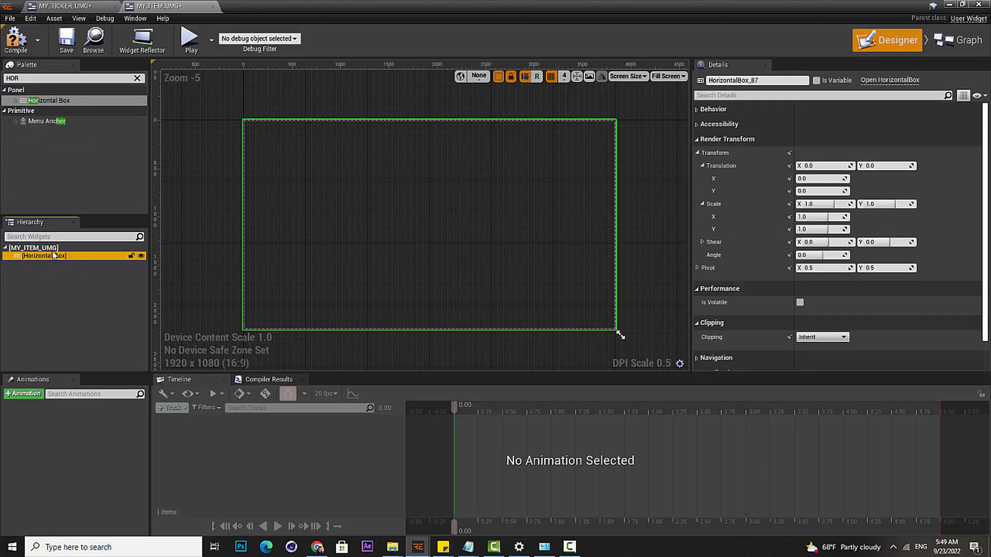
click(52, 249)
click(55, 257)
key(Delete)
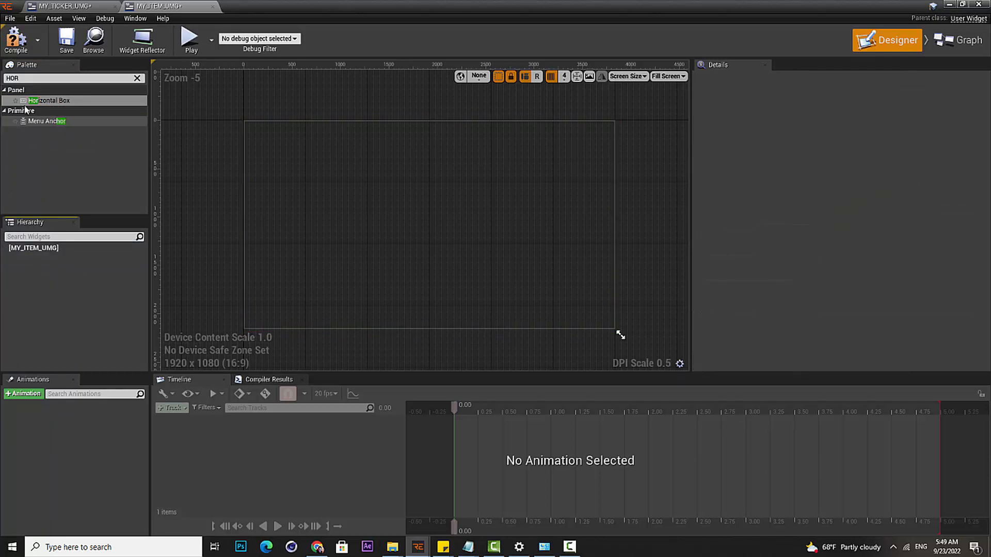
Add a Canvas Panel under the MY_ITEM_UMG root and nest a Horizontal Box inside it
text(CAN)
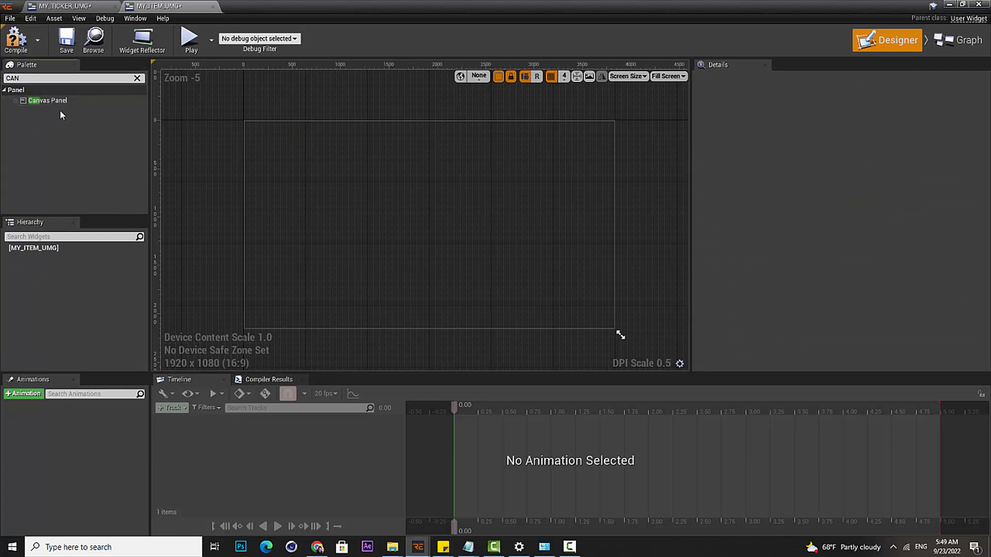
drag(57, 101, 52, 249)
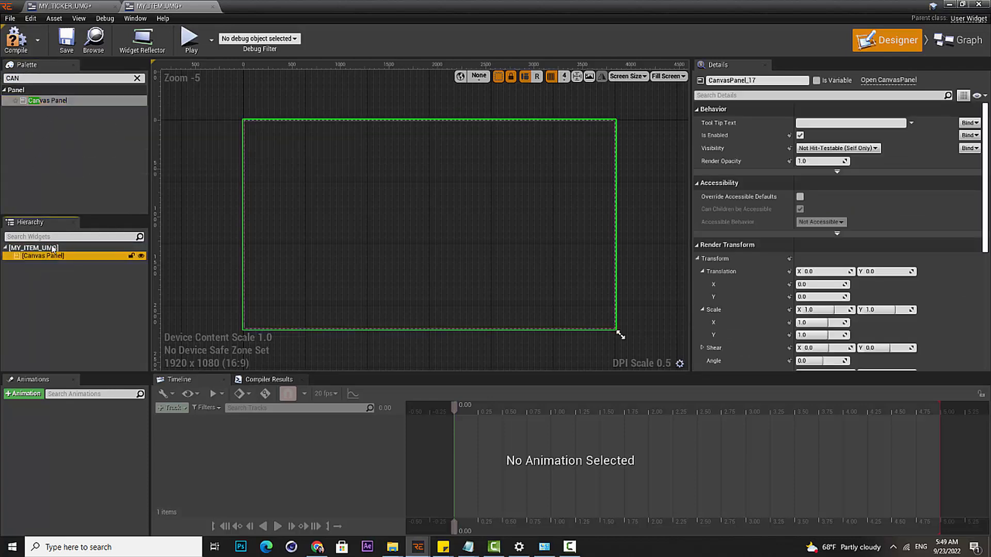
click(7, 78)
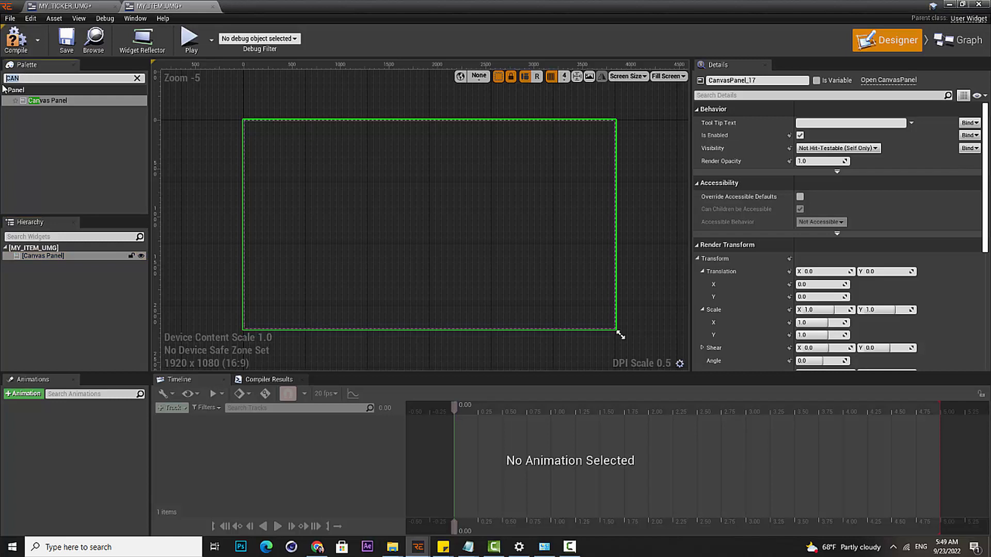
text(HOR)
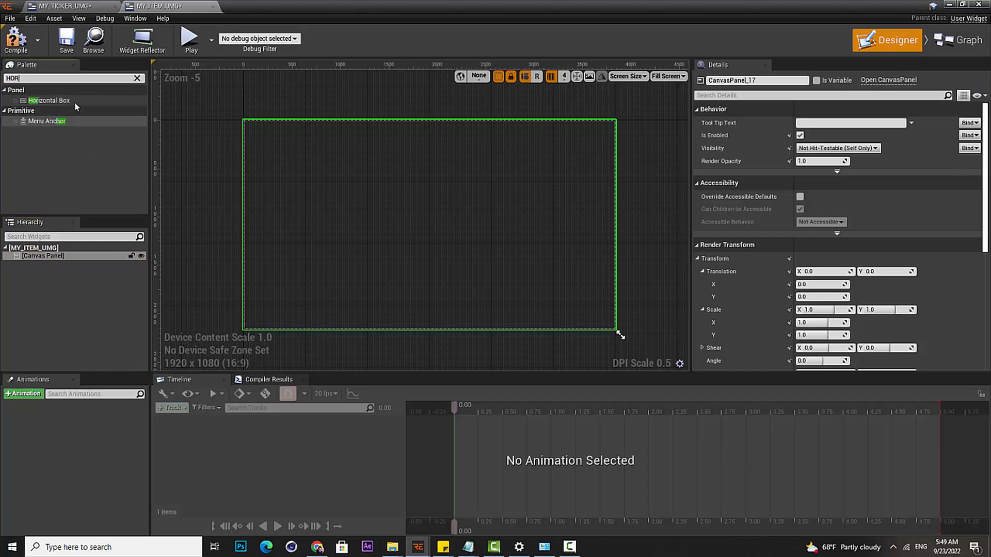
drag(82, 99, 59, 268)
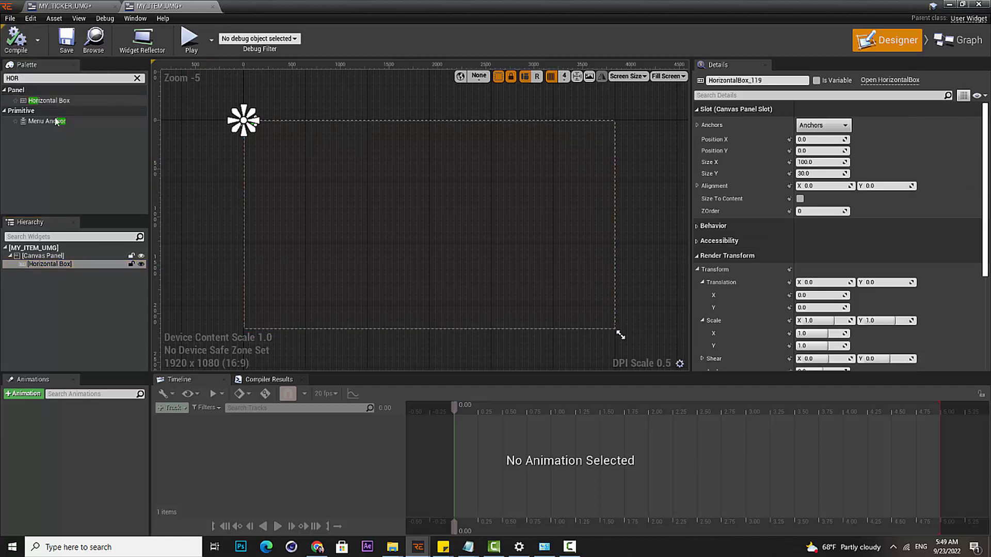
Add a Text widget inside the Horizontal Box and set its slot size to Fill
click(45, 78)
text(TEX)
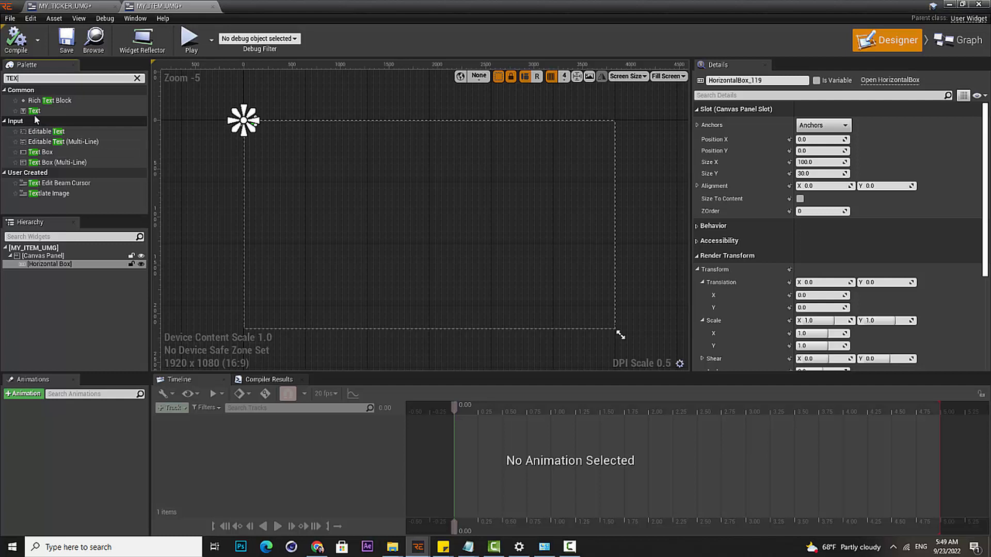
drag(34, 112, 61, 266)
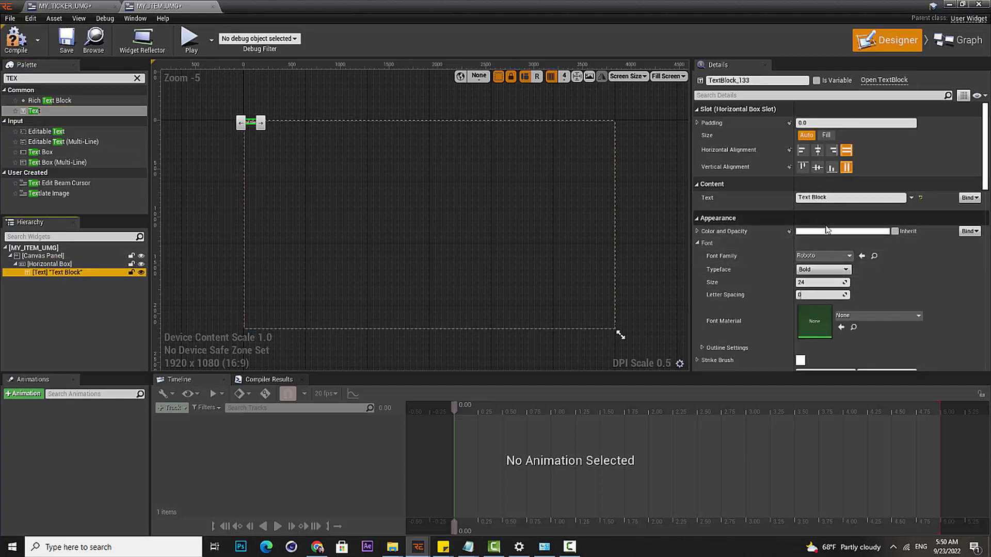
click(826, 135)
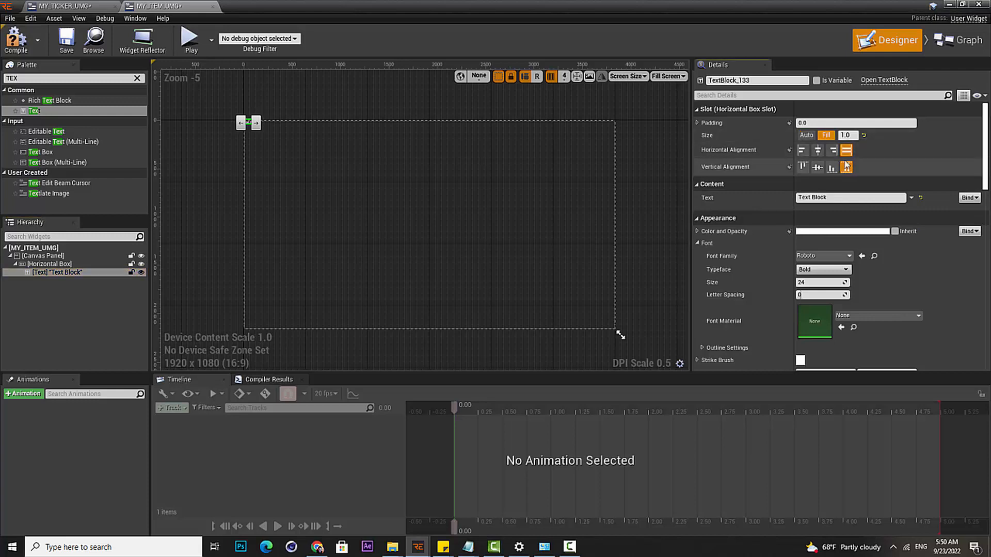
Set the text block's slot alignment to right horizontally and fill vertically
click(831, 150)
click(832, 169)
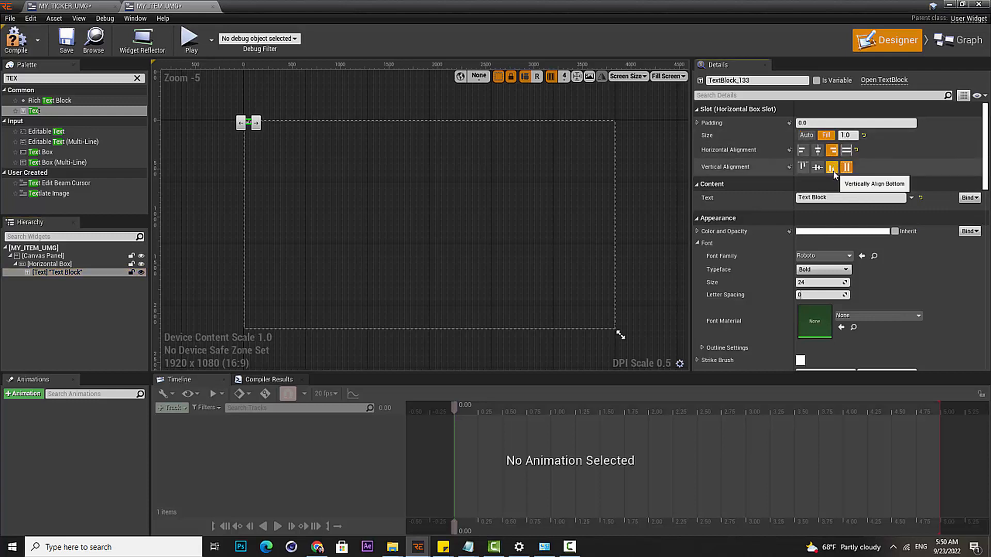
scroll(270, 124, up, 9)
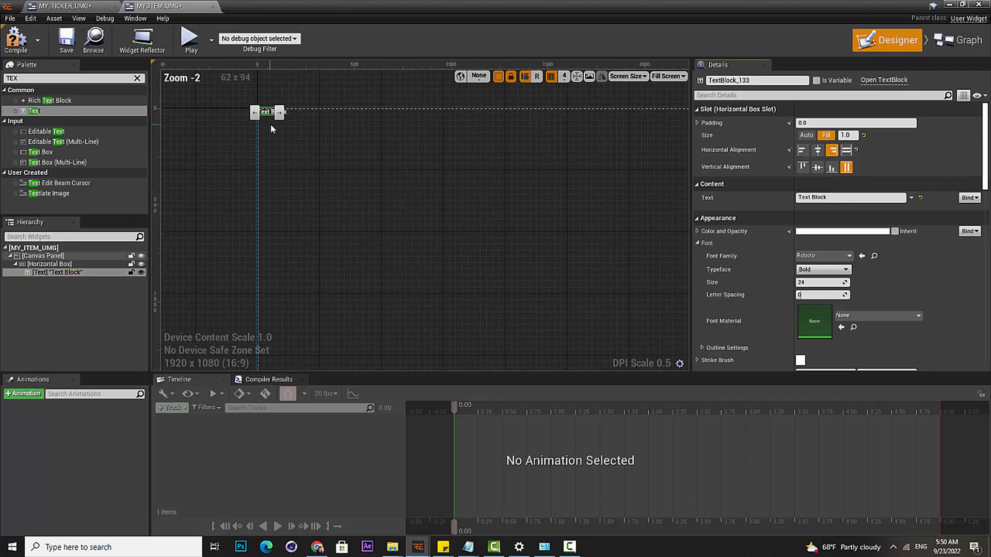
right_drag(271, 136, 282, 211)
scroll(282, 211, up, 4)
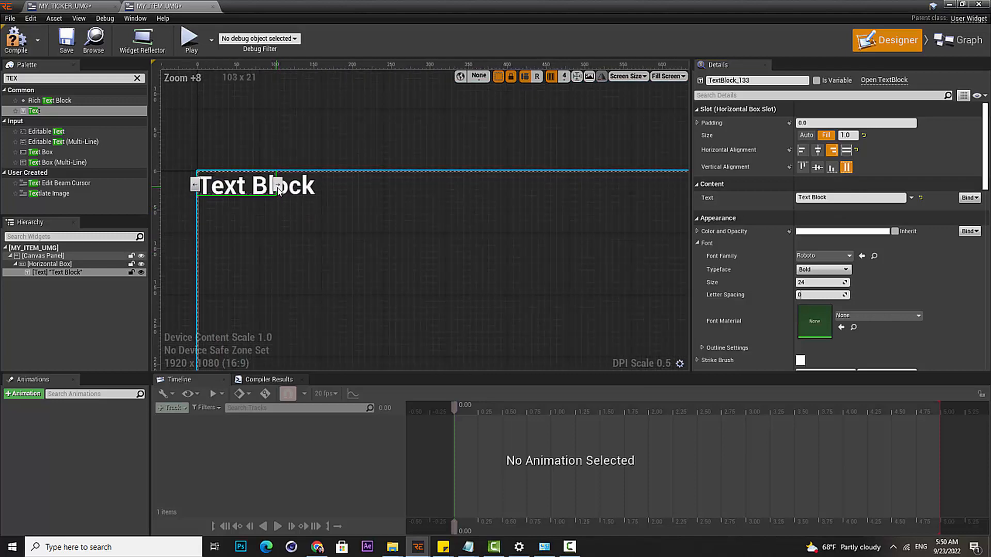
click(832, 167)
click(846, 150)
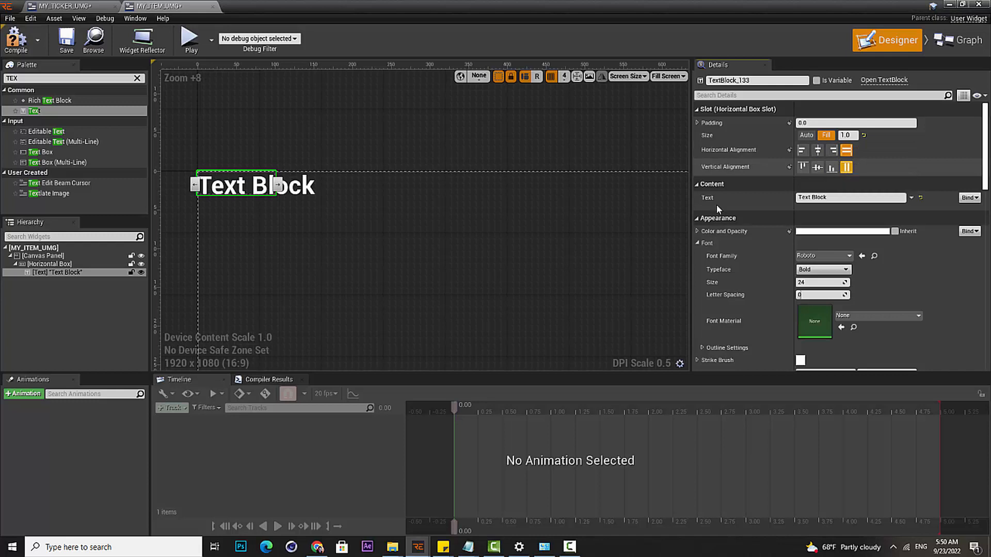
click(847, 167)
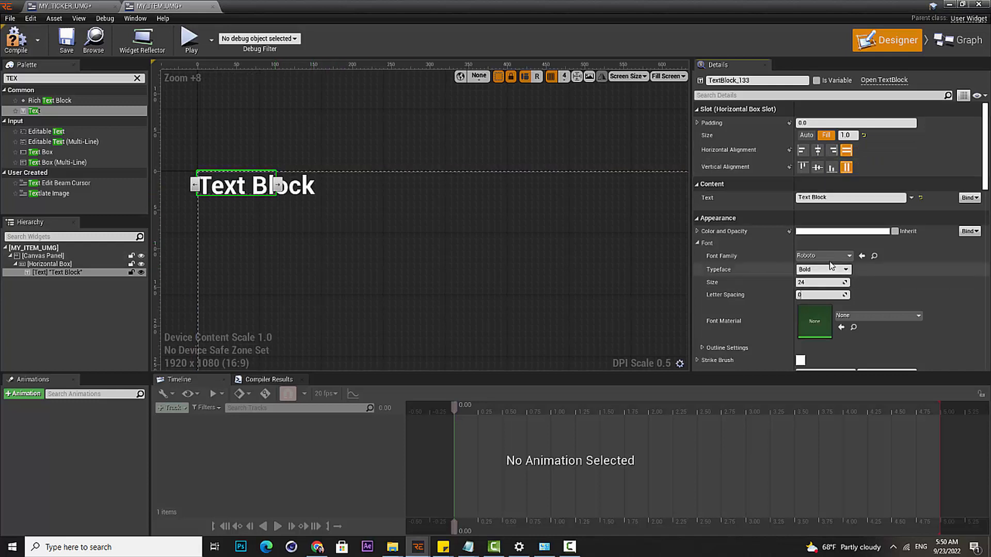
click(831, 151)
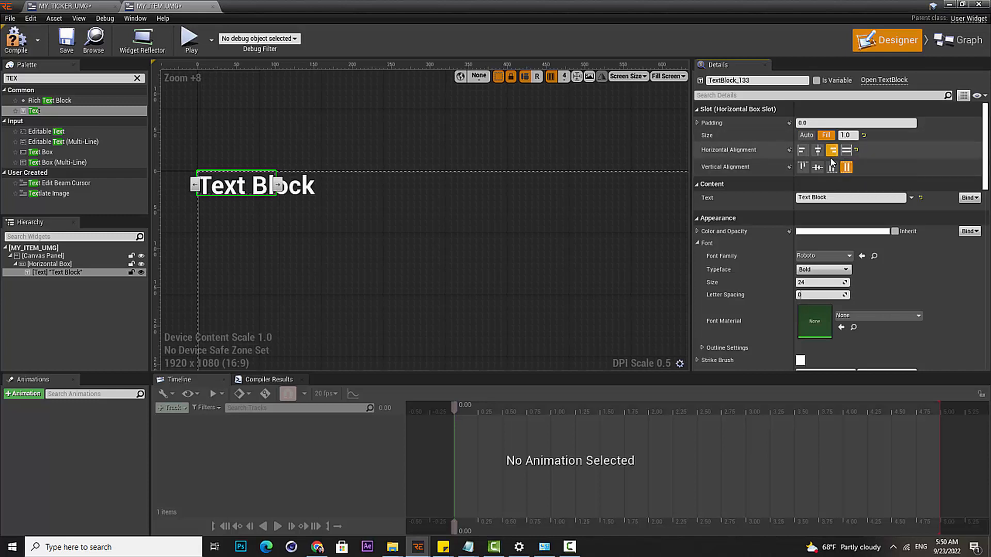
Set the text block's font size to 20, resize the Horizontal Box to a Size X of 125.75 and compile
right_drag(268, 216, 298, 201)
click(51, 264)
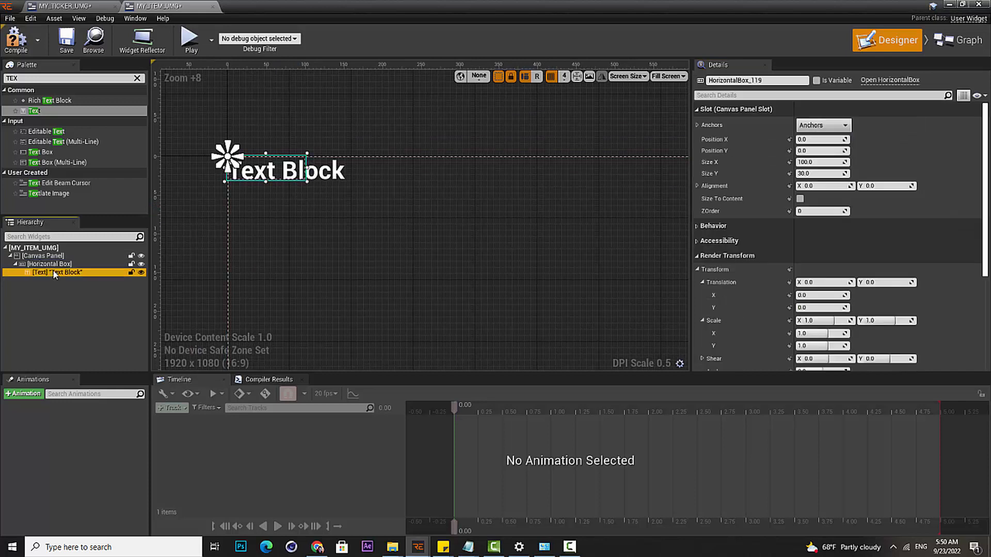
click(55, 273)
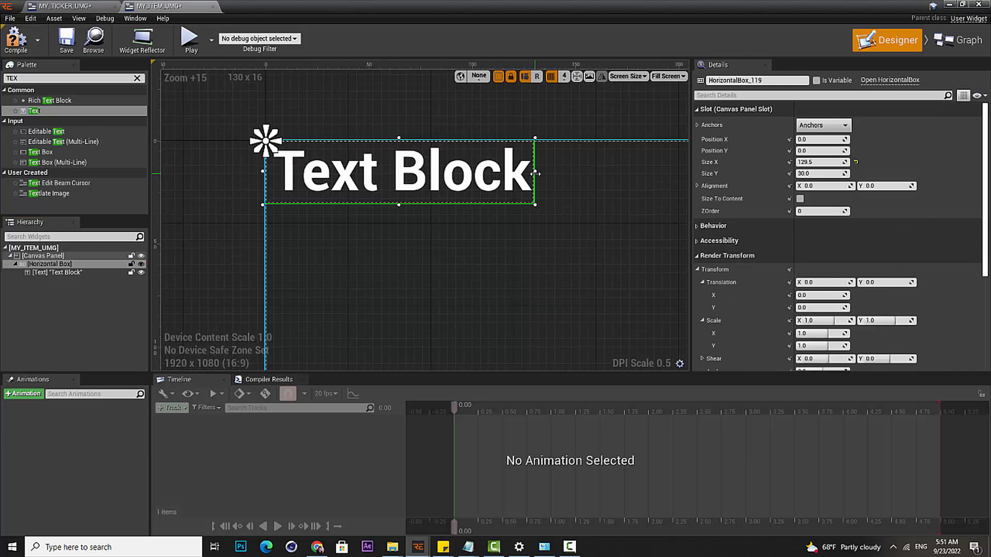
mouse_move(537, 174)
mouse_down()
mouse_move(524, 176)
mouse_move(579, 176)
mouse_move(528, 179)
mouse_up()
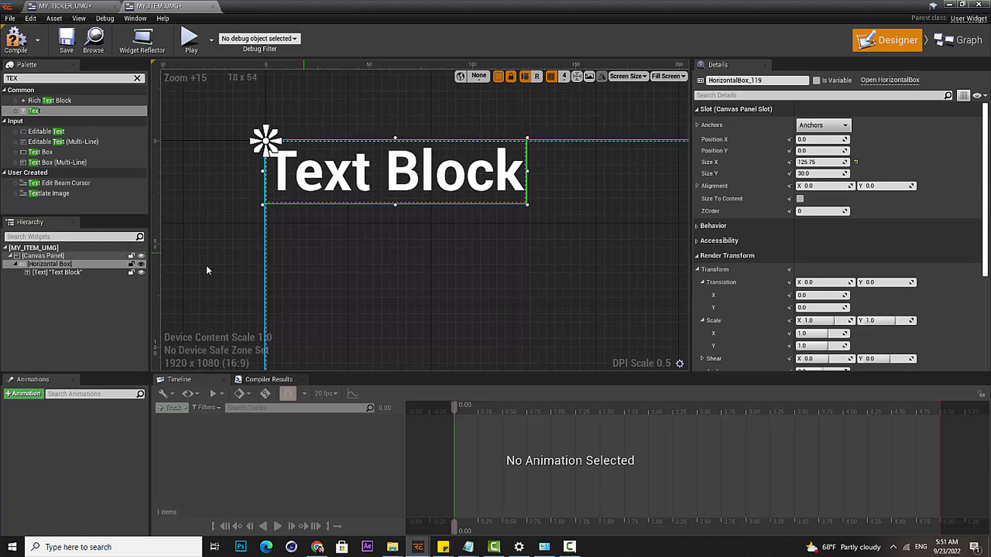
click(57, 272)
click(18, 44)
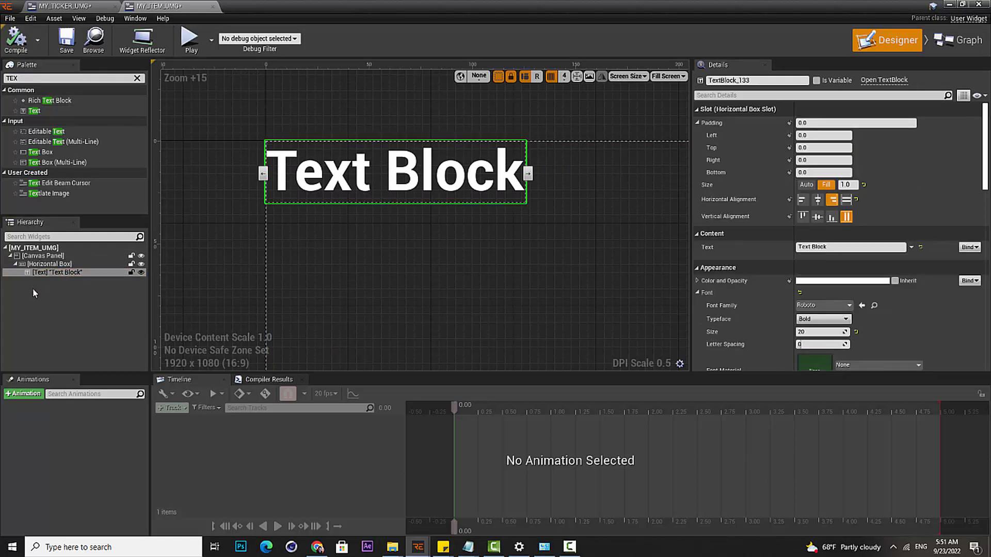
click(76, 265)
click(77, 271)
click(78, 264)
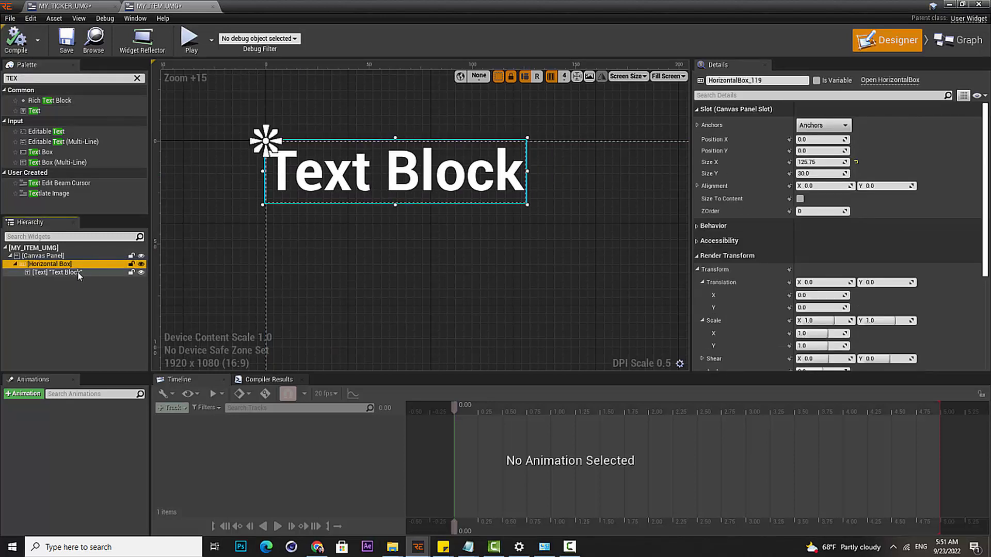
click(77, 272)
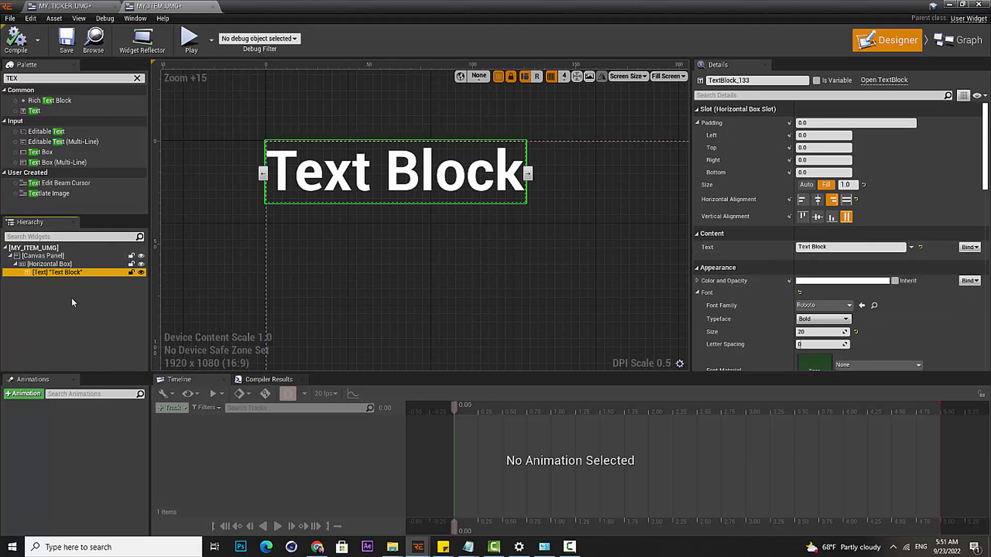
click(65, 267)
click(60, 272)
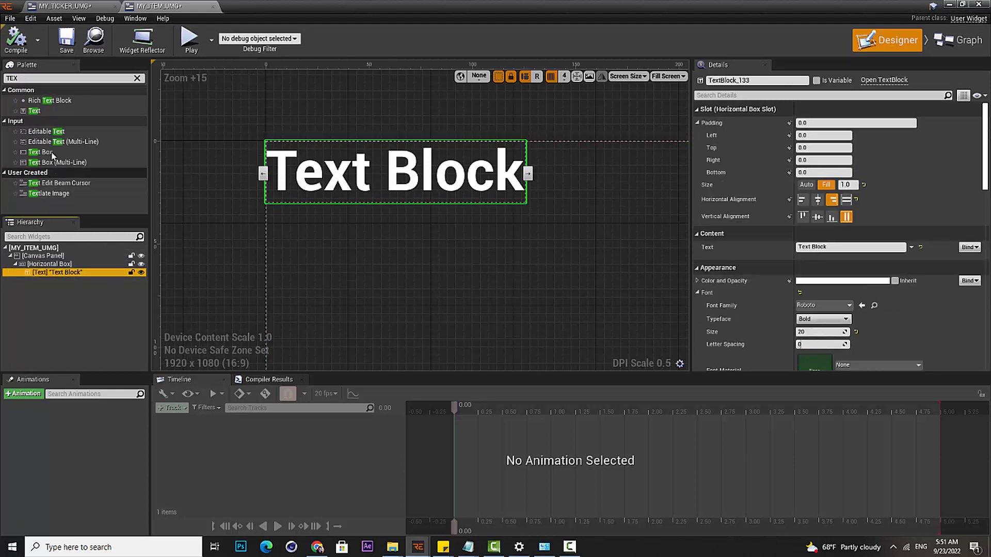
Add a Spacer to the Horizontal Box and place it after the text block
click(42, 79)
text(SP)
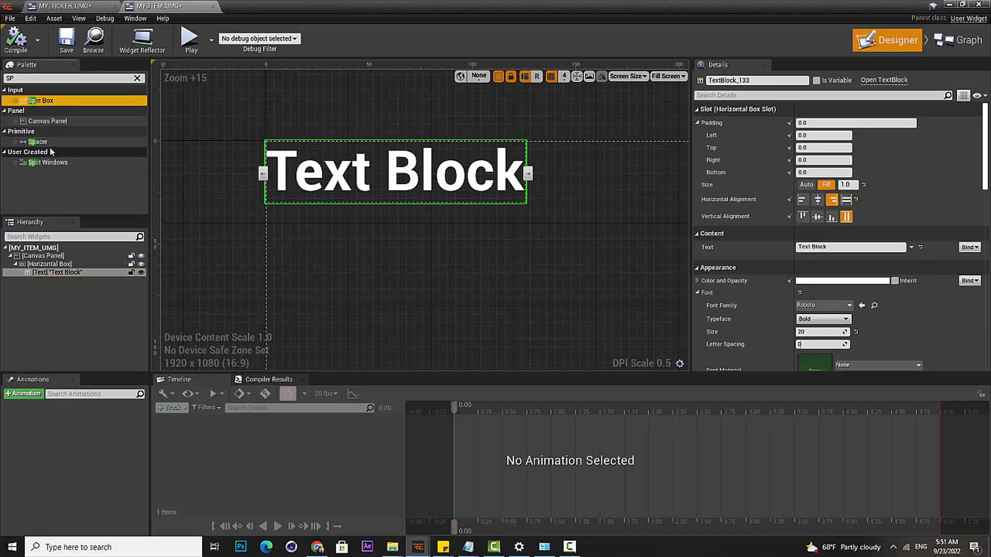
drag(49, 143, 56, 275)
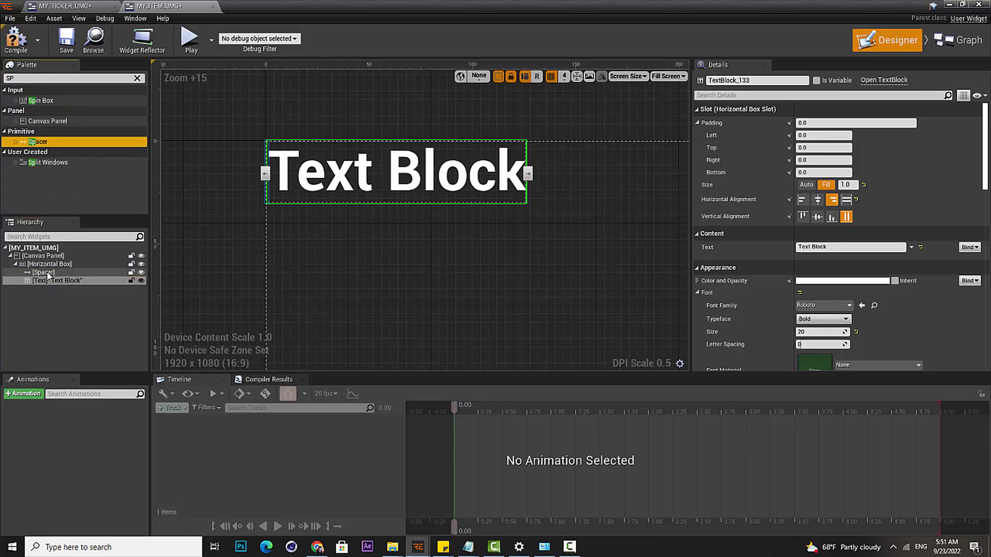
drag(48, 275, 50, 285)
click(53, 274)
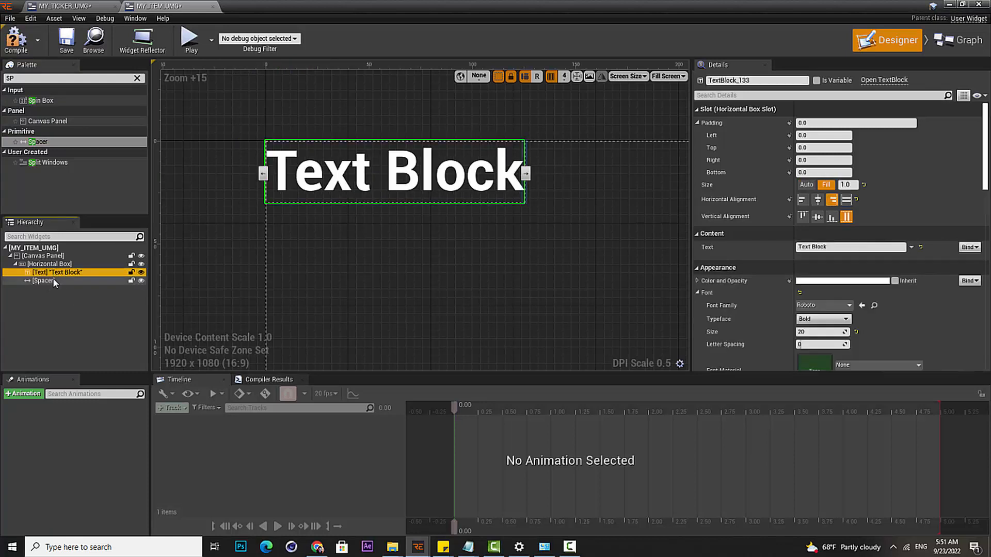
Set the Spacer's size to X 10.0 and restore its Y size to 1.0
click(52, 281)
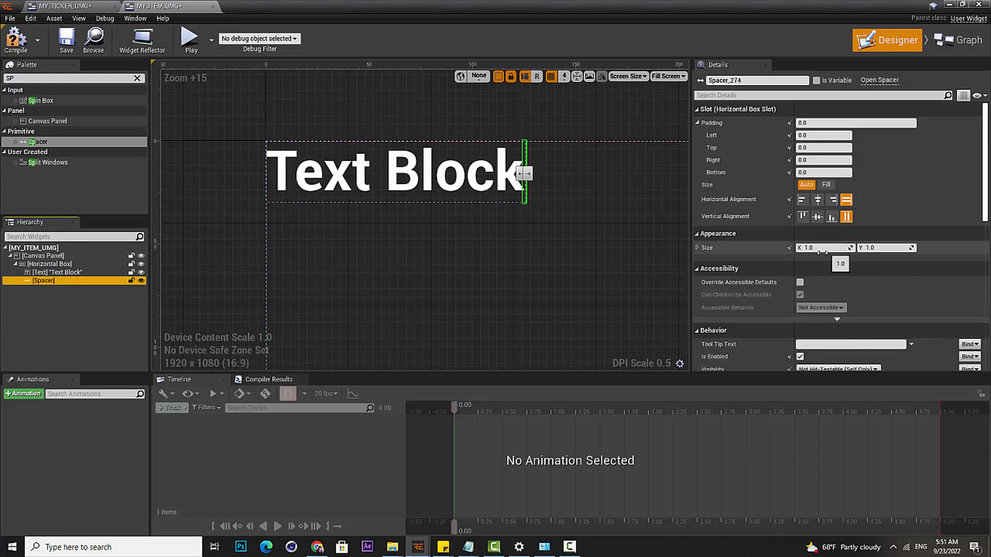
click(530, 178)
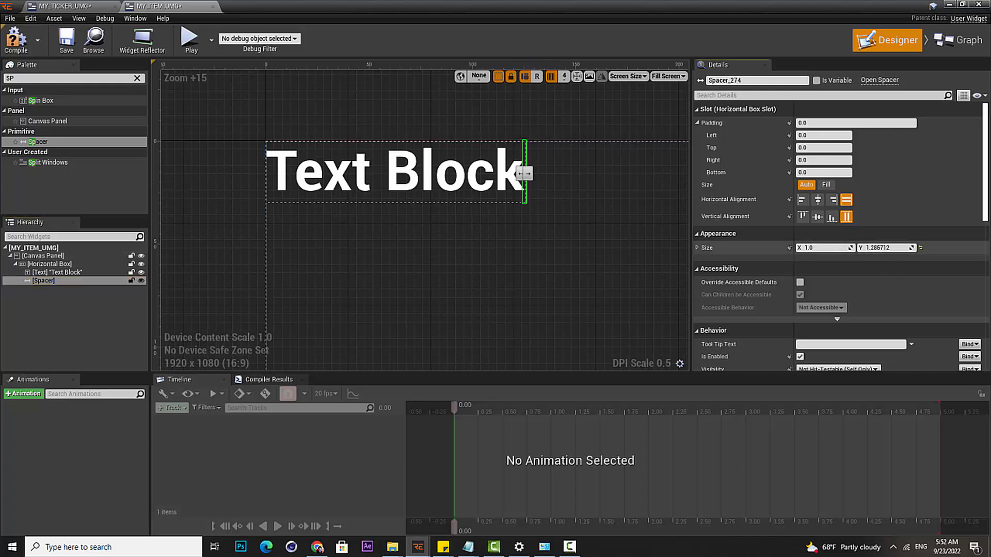
click(922, 248)
drag(815, 248, 851, 249)
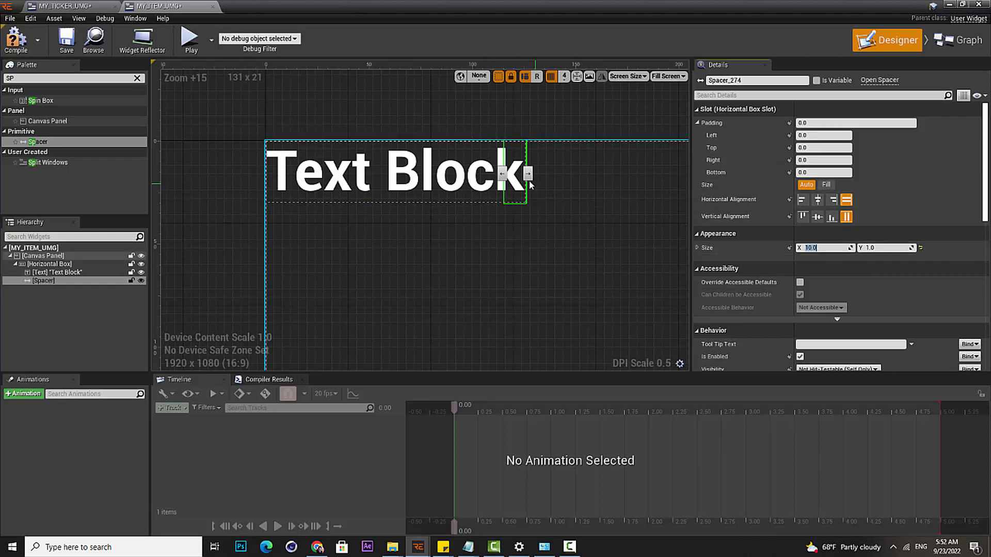
Try to reposition the Spacer directly on the design canvas and undo the move
click(57, 264)
click(67, 281)
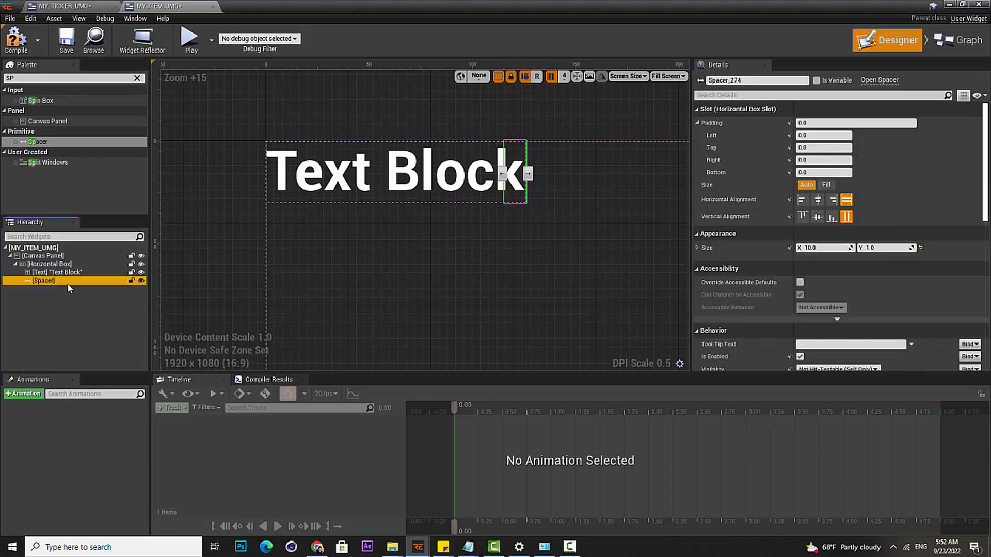
mouse_move(516, 179)
mouse_down()
mouse_move(532, 179)
mouse_move(481, 179)
mouse_up()
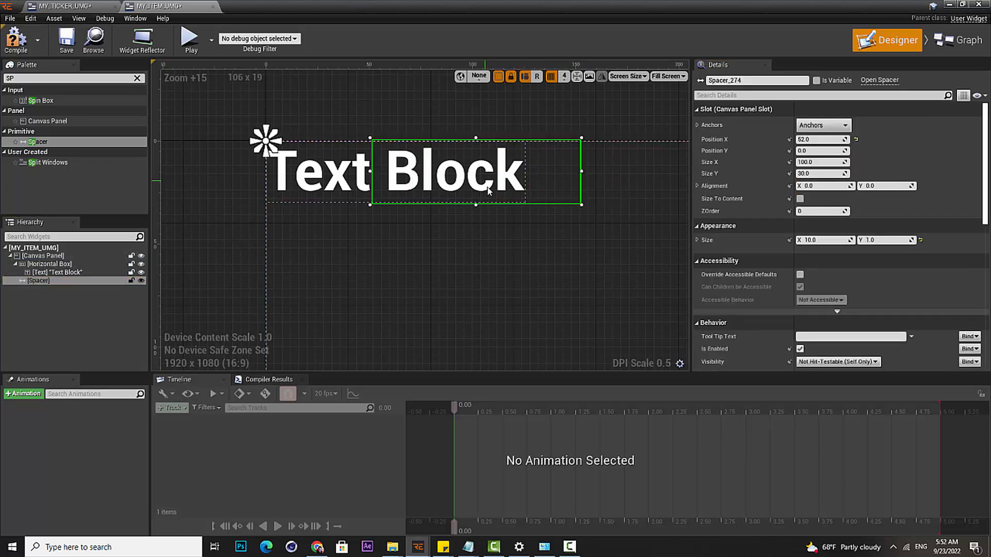
key(ctrl+z)
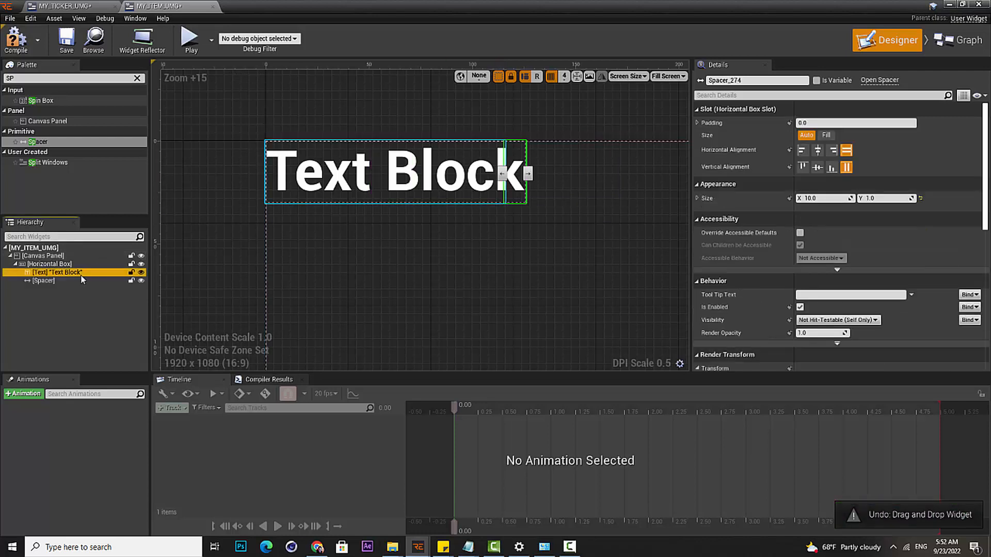
Set the Spacer's render transform translation to X 10.0 so it sits just past the text block
click(62, 281)
scroll(532, 165, up, 3)
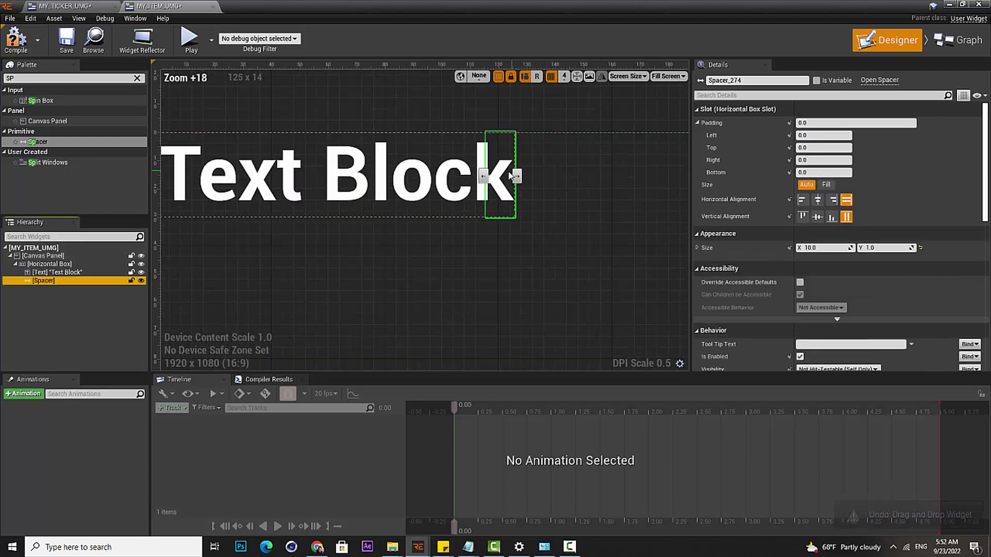
click(485, 155)
click(521, 162)
click(515, 162)
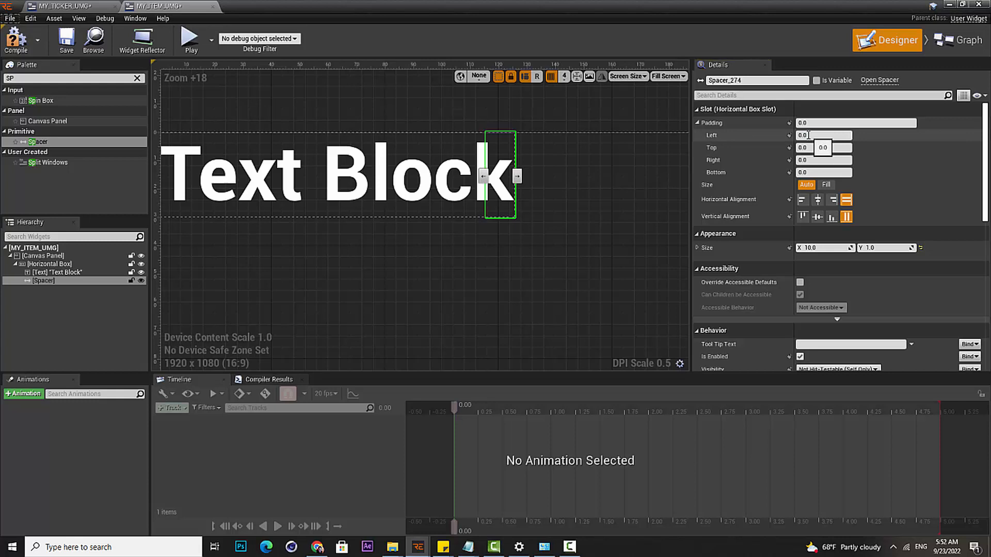
scroll(780, 239, down, 4)
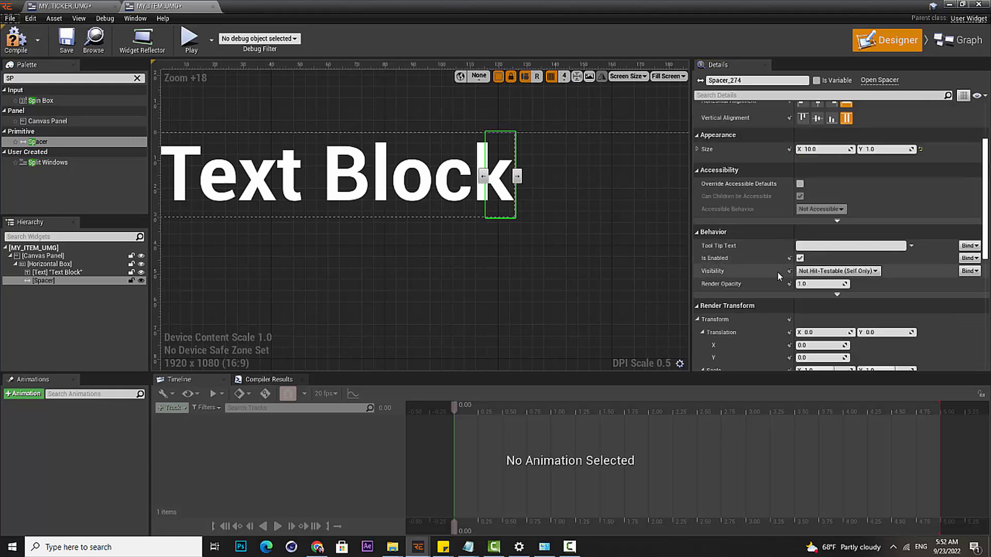
scroll(777, 272, down, 5)
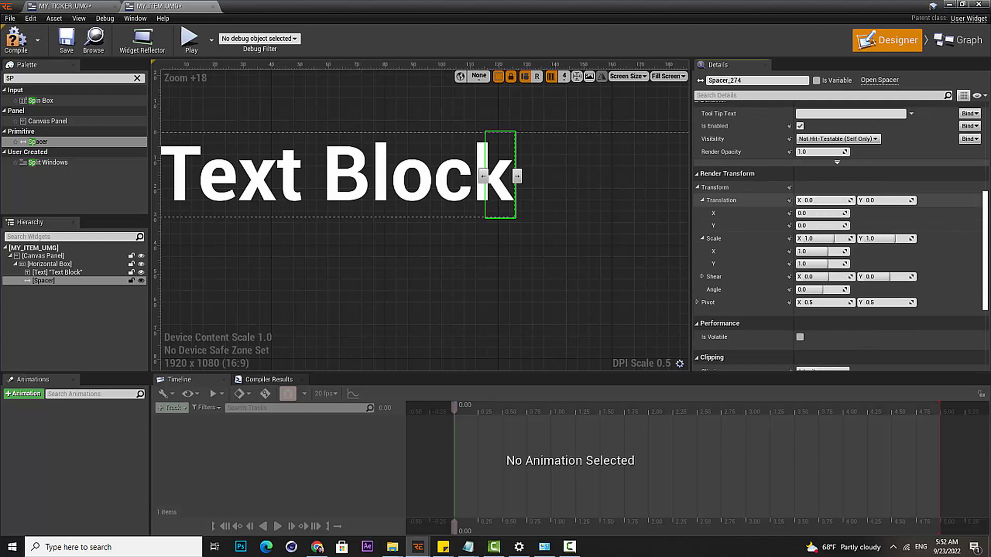
drag(821, 201, 846, 200)
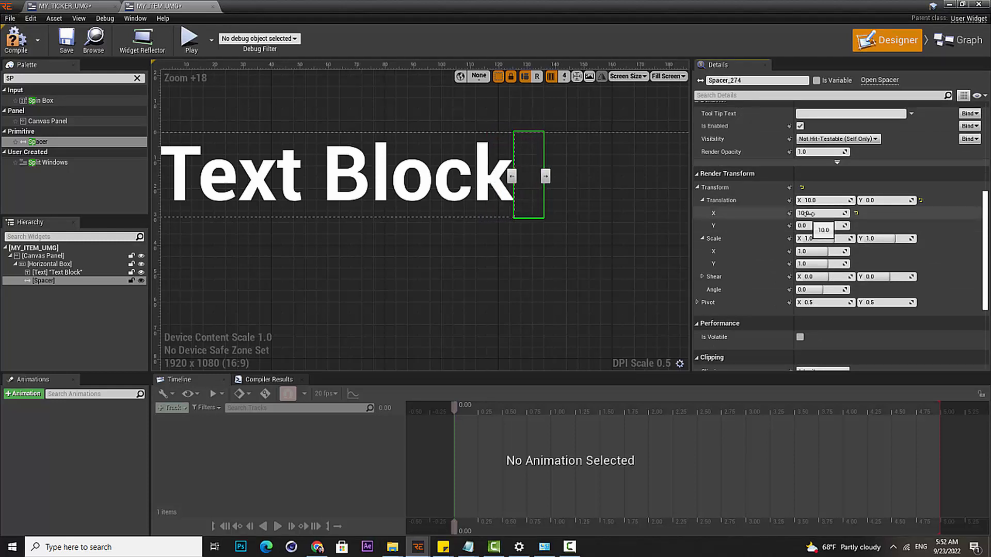
scroll(442, 224, down, 4)
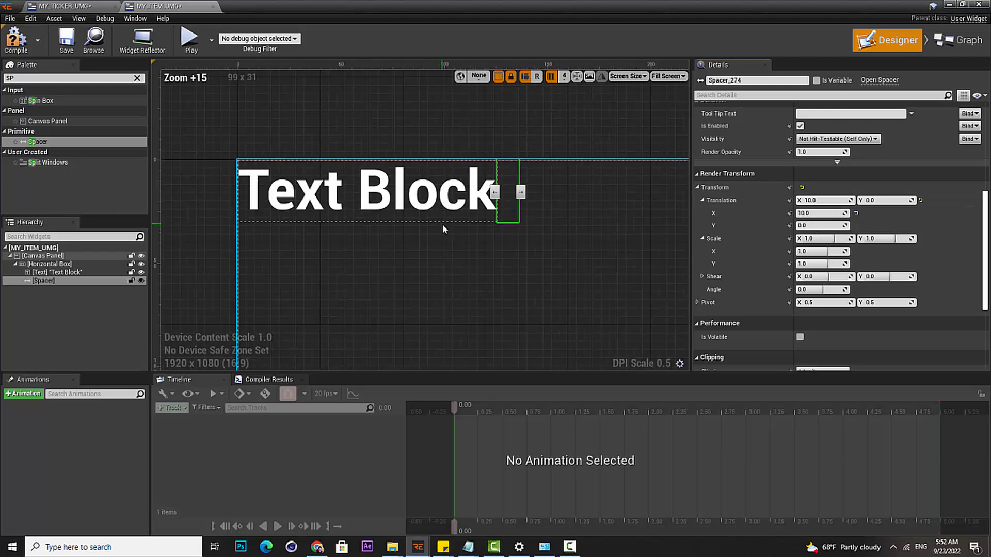
scroll(441, 226, up, 3)
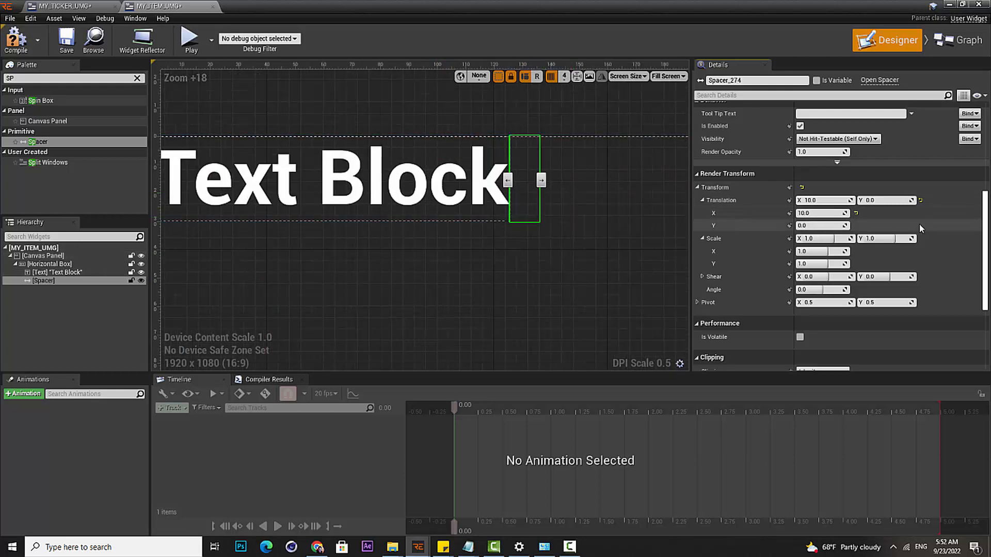
click(49, 264)
click(46, 280)
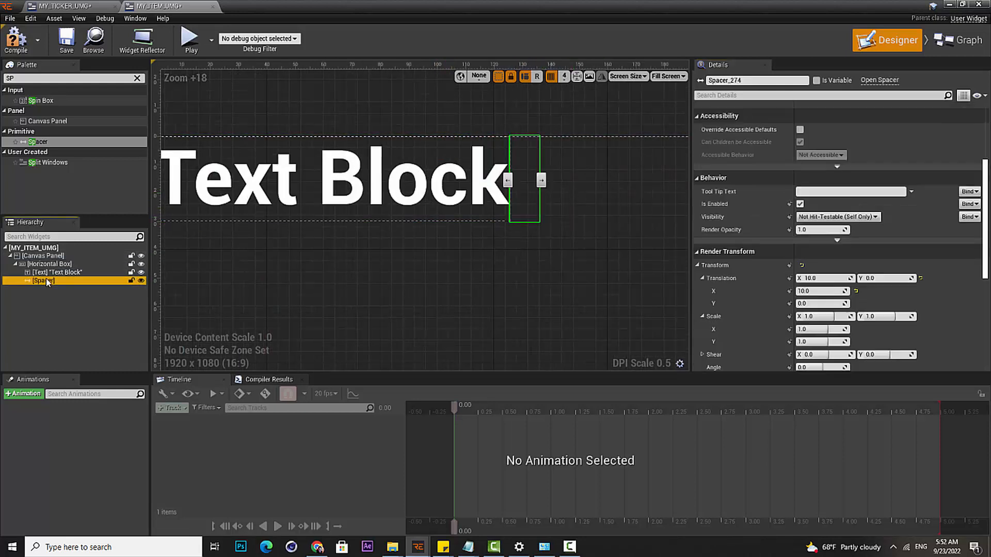
drag(545, 184, 540, 184)
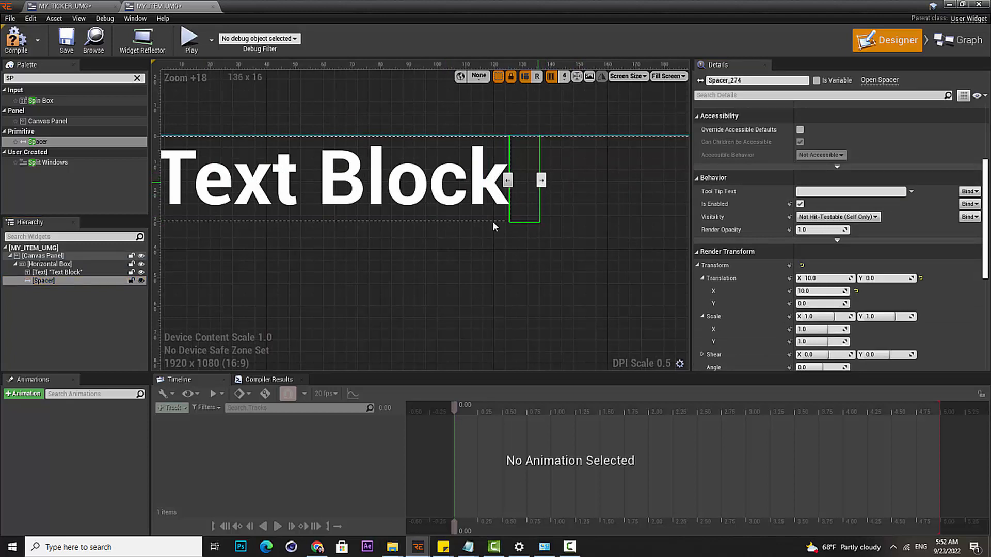
click(54, 273)
click(54, 281)
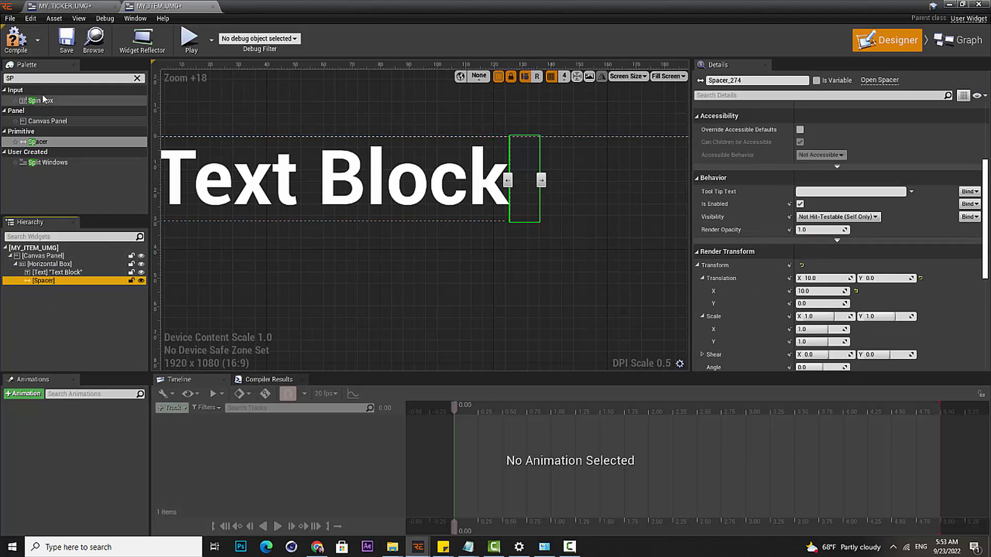
Add an Image widget directly under the Canvas Panel and enable its Size To Content option
drag(19, 78, 2, 86)
key(BackSpace)
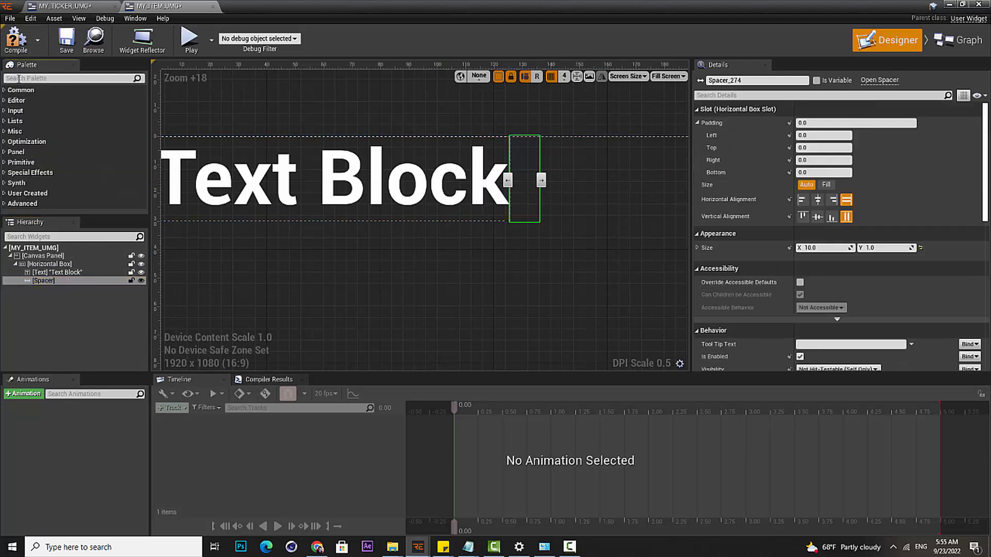
text(IM)
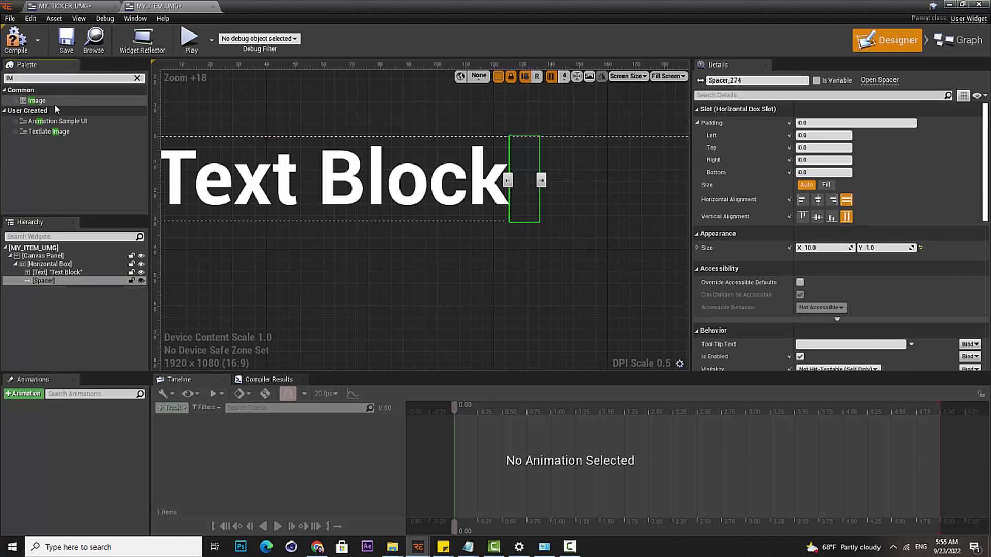
click(55, 103)
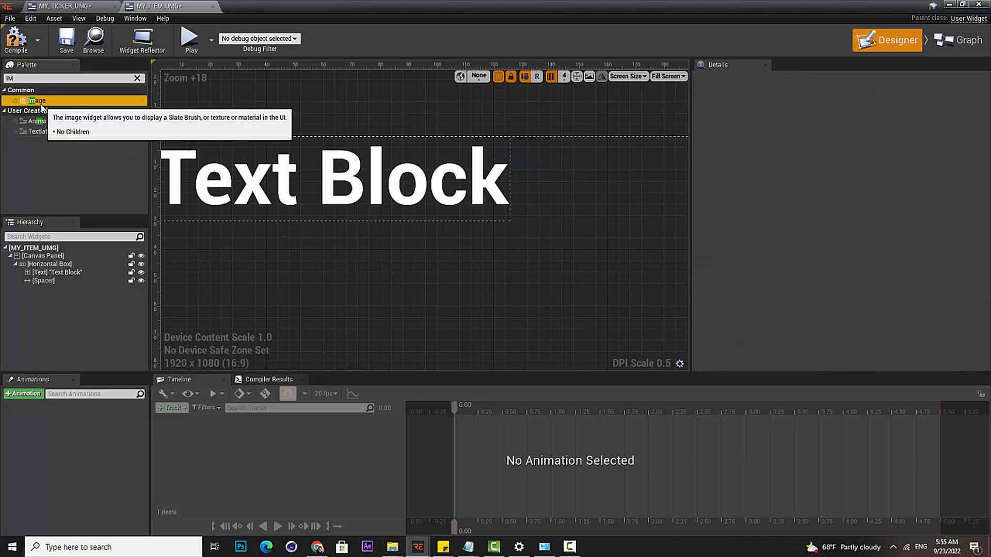
drag(36, 100, 47, 259)
click(48, 289)
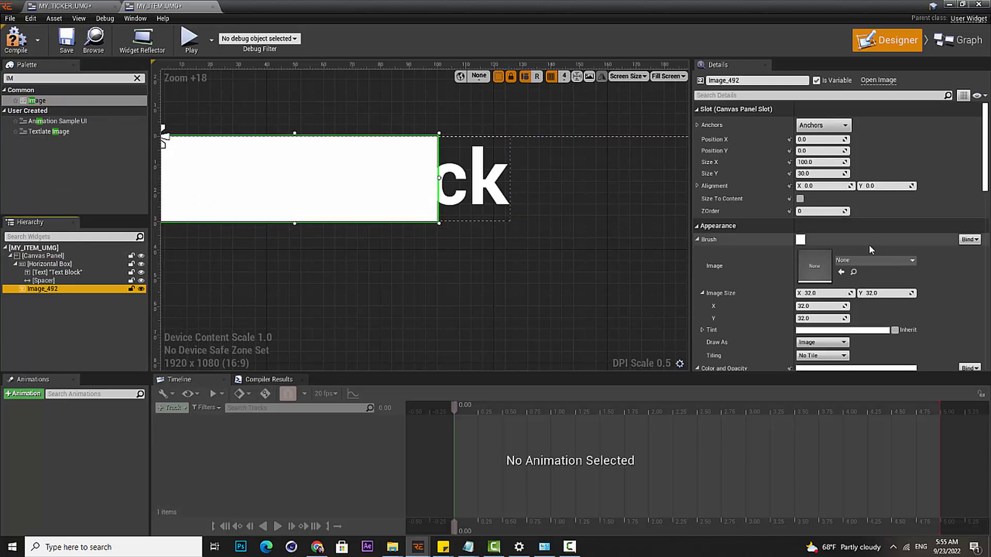
click(800, 198)
right_drag(191, 316, 336, 310)
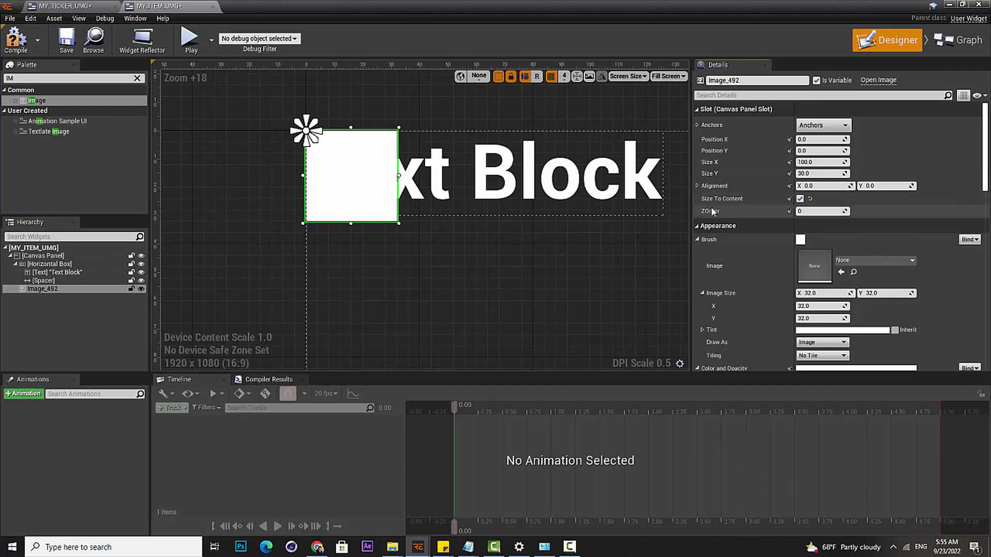
Assign the 32_32 texture as the brush image of the new Image widget
click(45, 282)
click(45, 290)
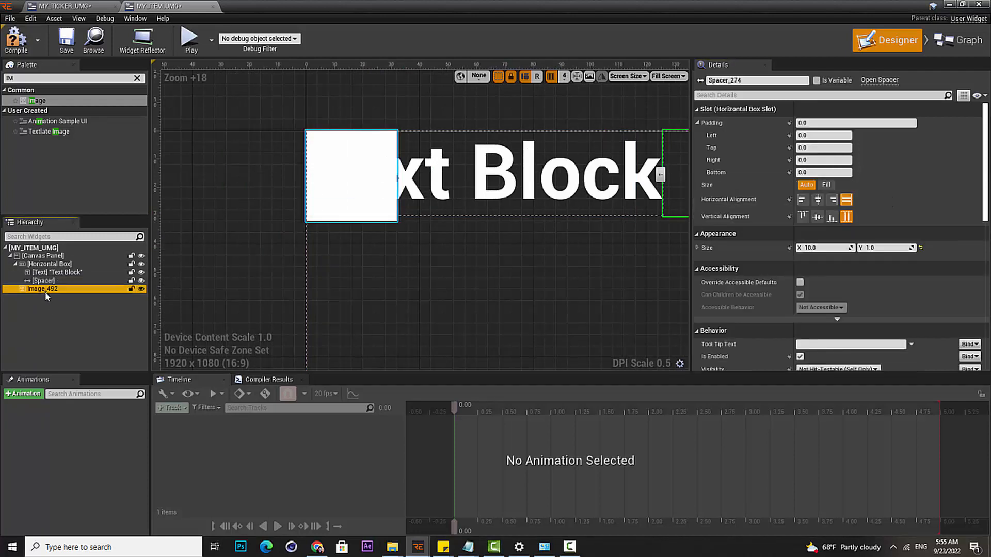
click(875, 260)
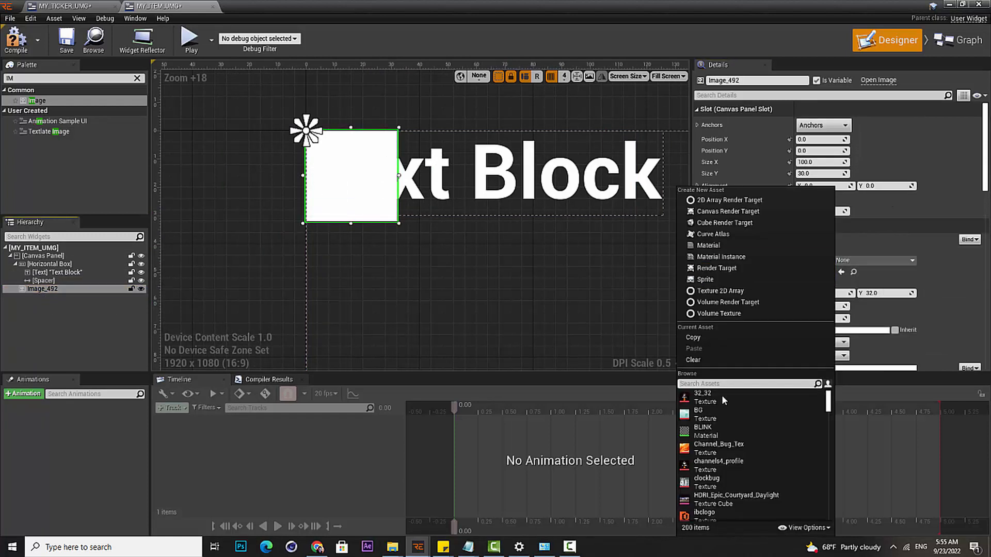
click(718, 395)
scroll(543, 270, down, 2)
right_drag(543, 270, 387, 136)
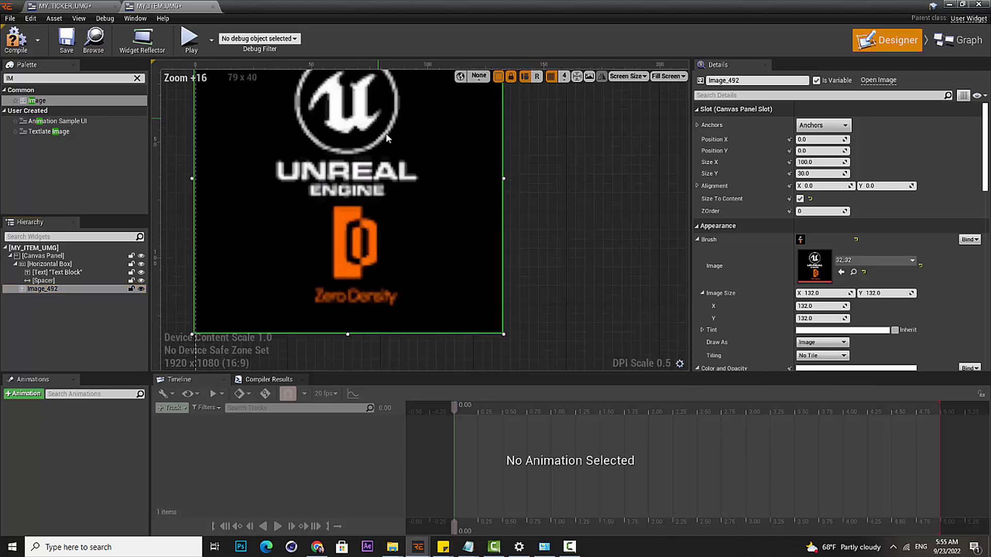
scroll(398, 185, down, 2)
right_drag(396, 187, 404, 213)
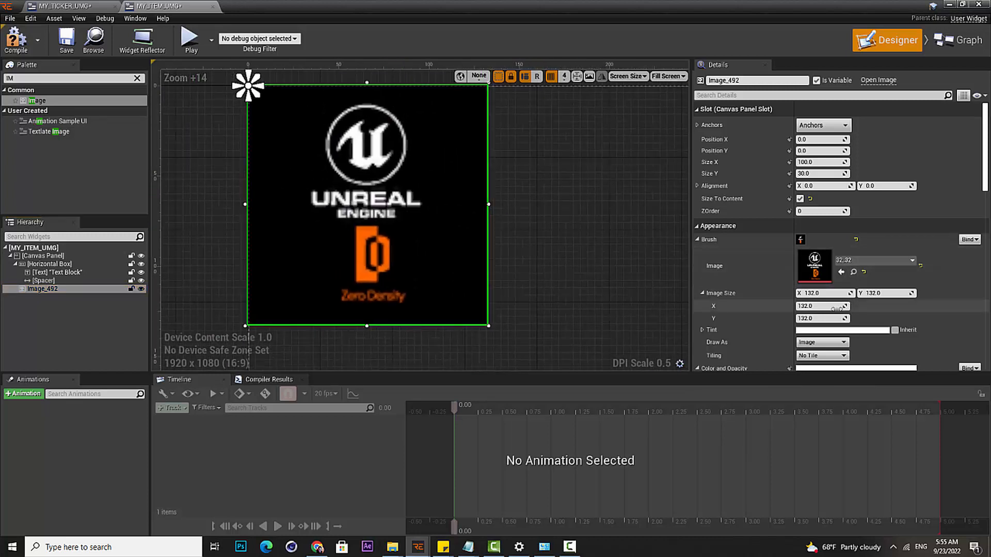
click(826, 293)
scroll(486, 291, down, 7)
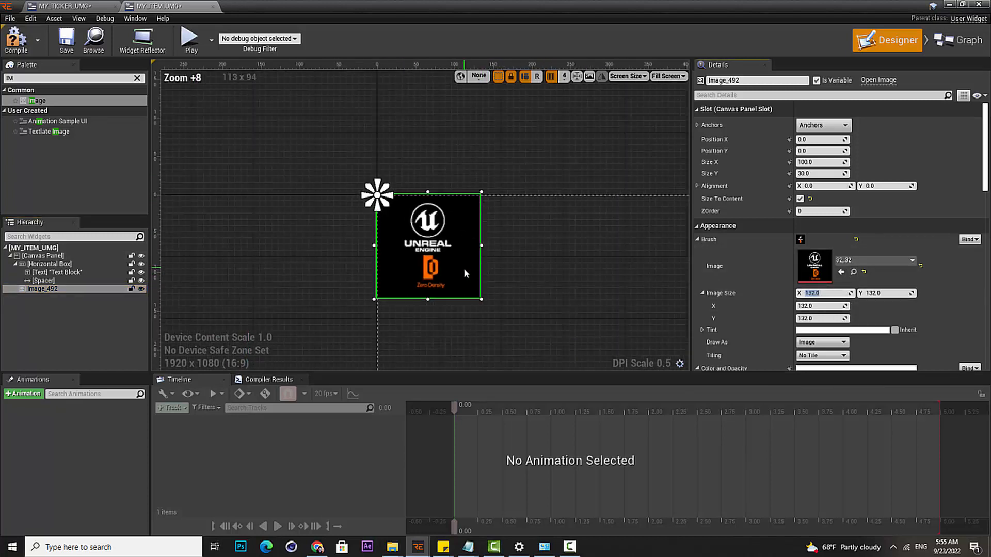
right_drag(493, 289, 398, 171)
scroll(398, 171, up, 6)
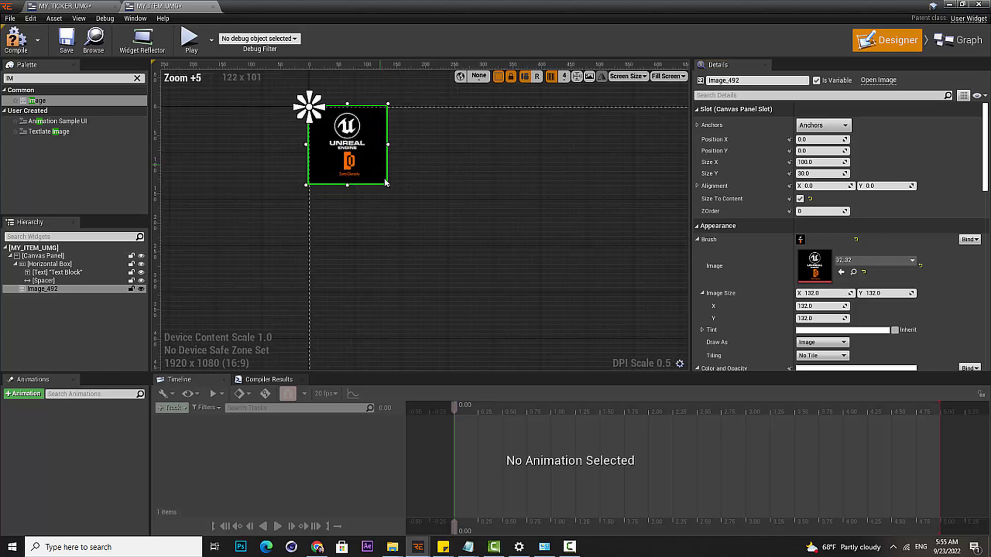
scroll(413, 166, down, 11)
scroll(429, 163, up, 7)
scroll(435, 161, up, 5)
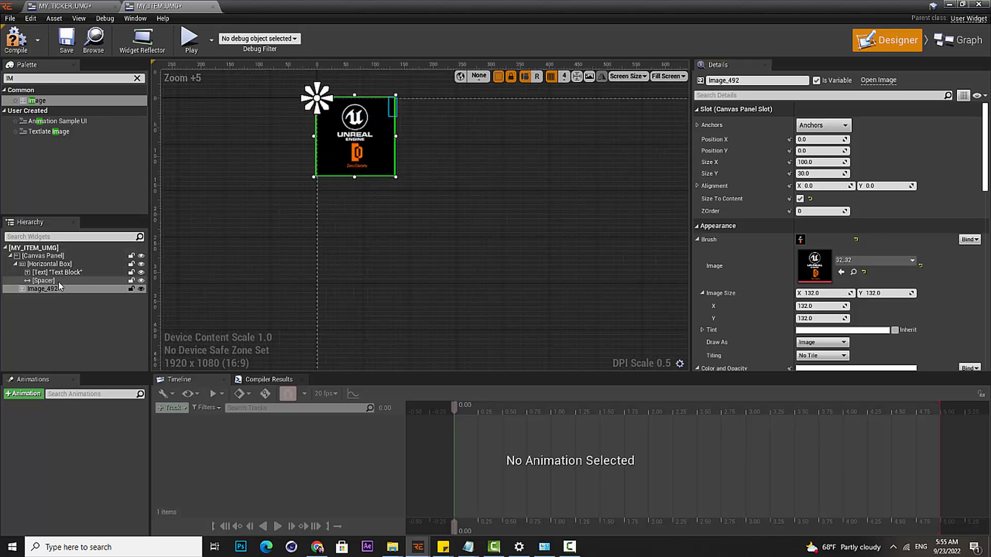
Hide the image in the designer and enlarge the Horizontal Box to about 437 by 122
click(48, 264)
click(46, 256)
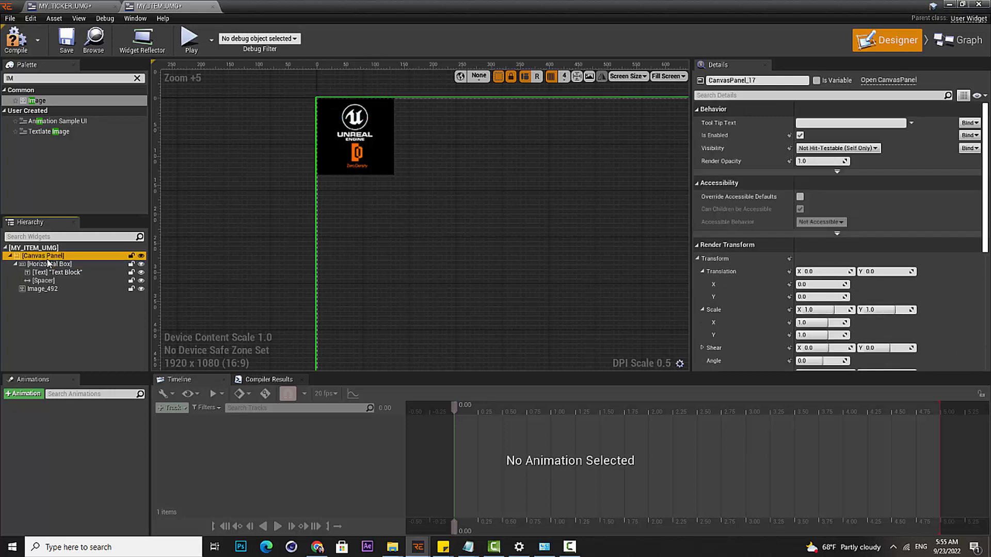
click(42, 289)
click(141, 289)
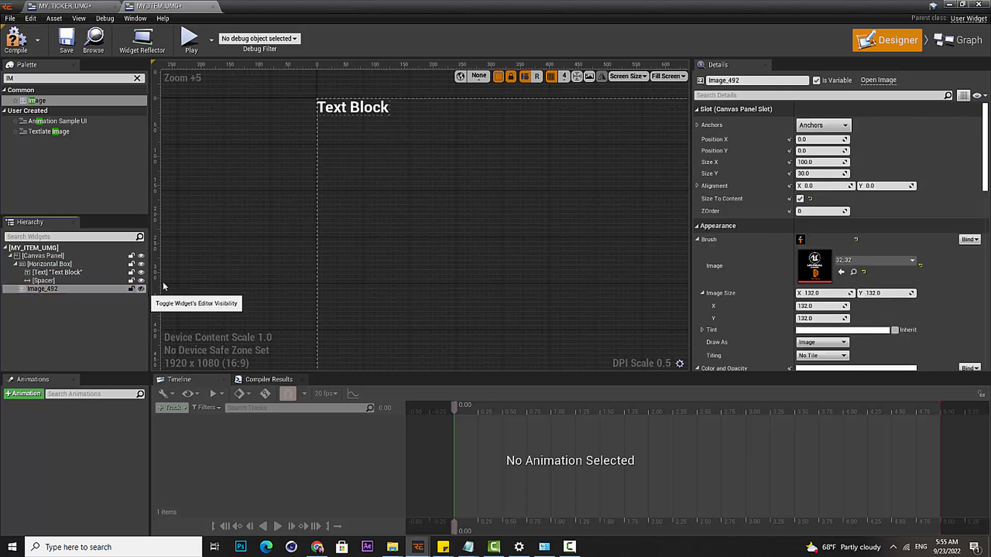
click(46, 256)
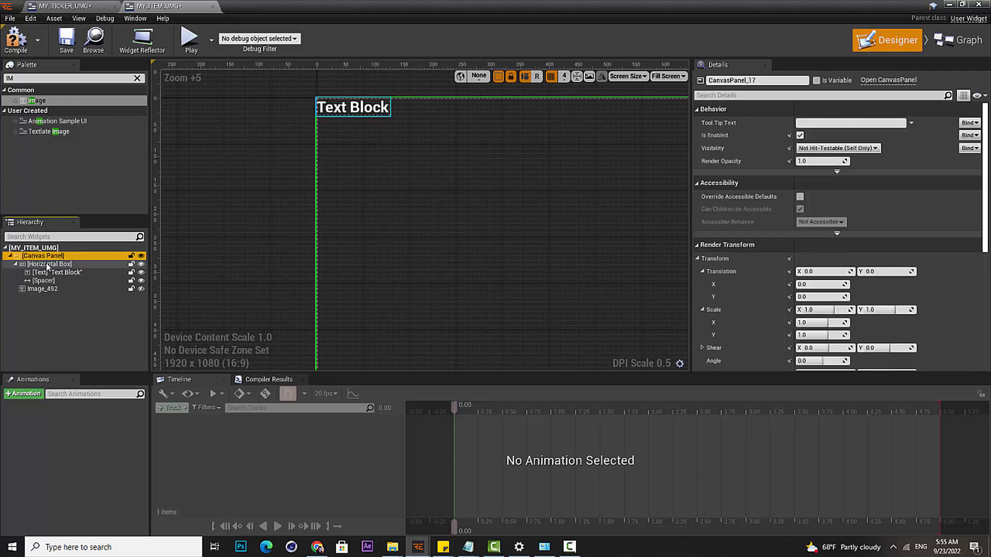
click(47, 265)
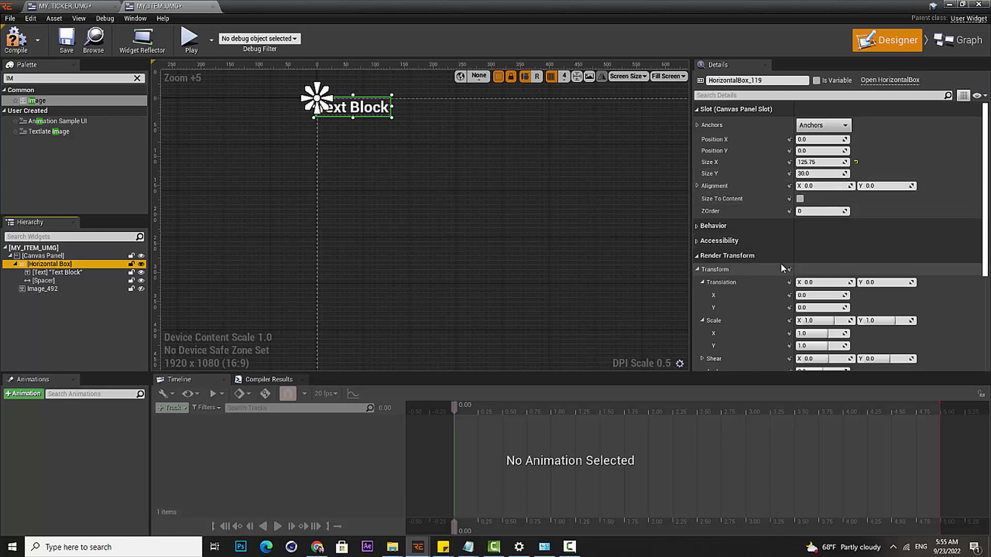
scroll(780, 262, down, 2)
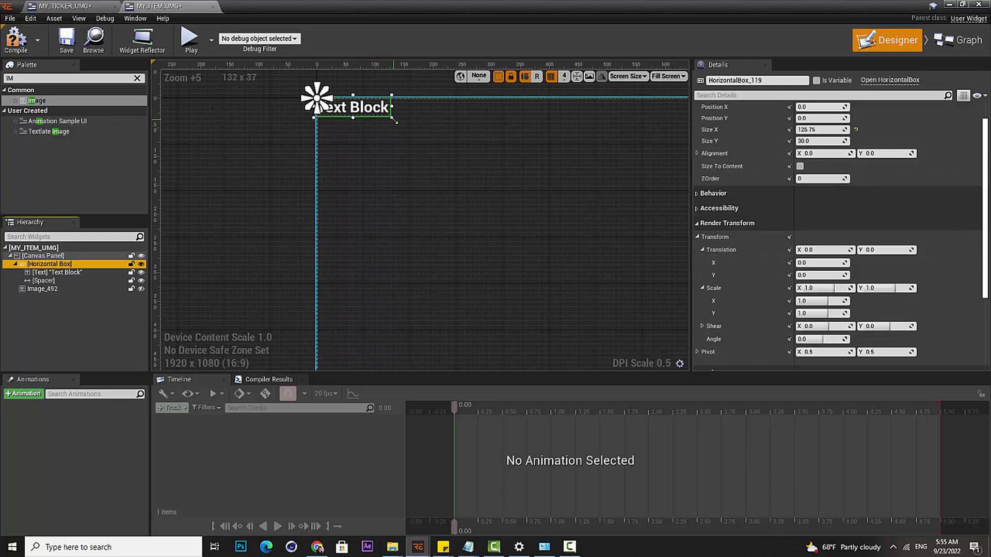
drag(393, 119, 583, 177)
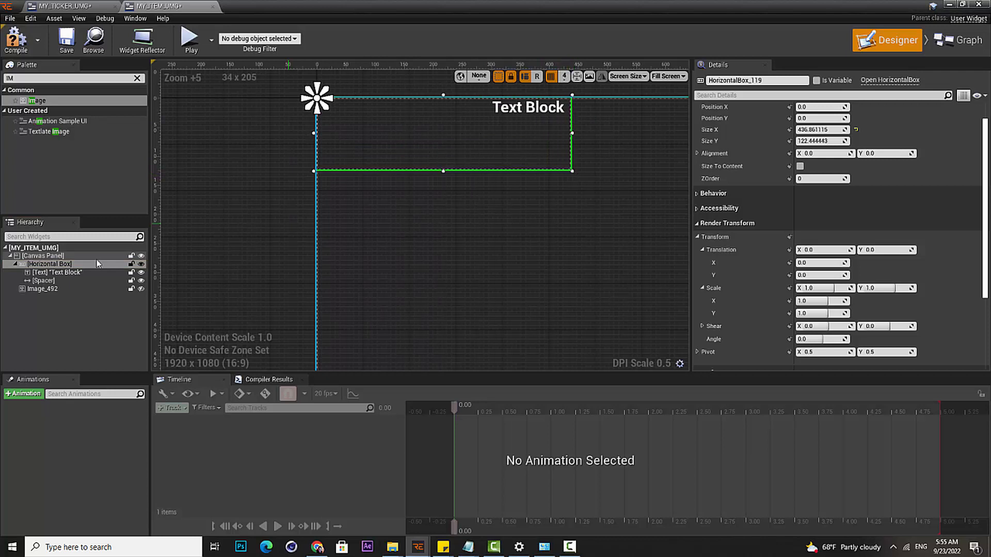
Show the image again and enlarge the Horizontal Box to about 477 by 135 so it can hold the image
click(140, 288)
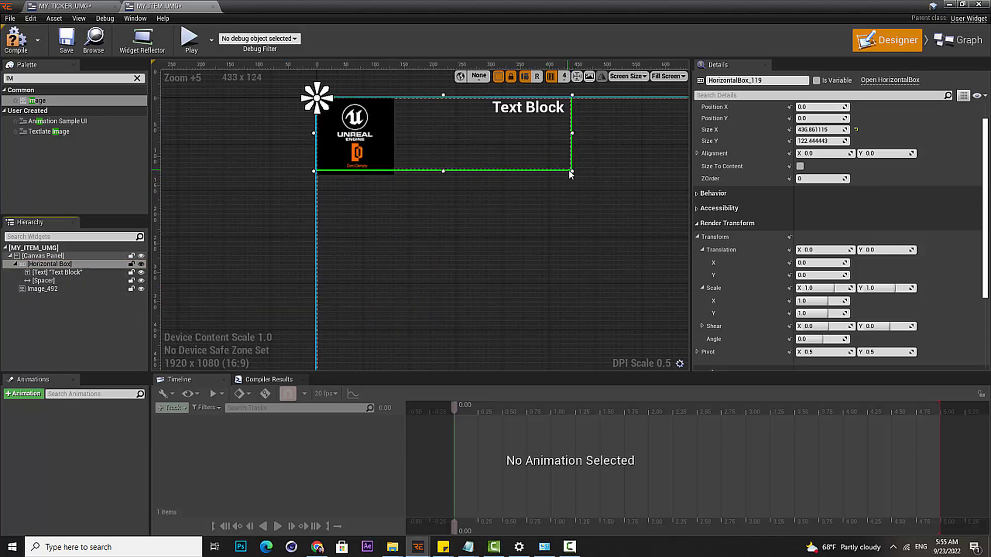
click(570, 175)
click(569, 165)
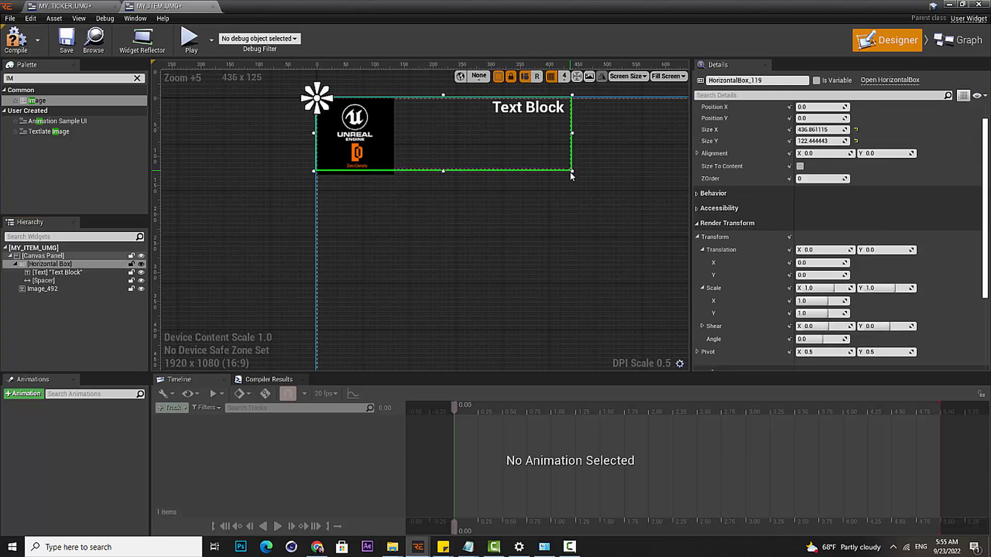
drag(572, 172, 594, 180)
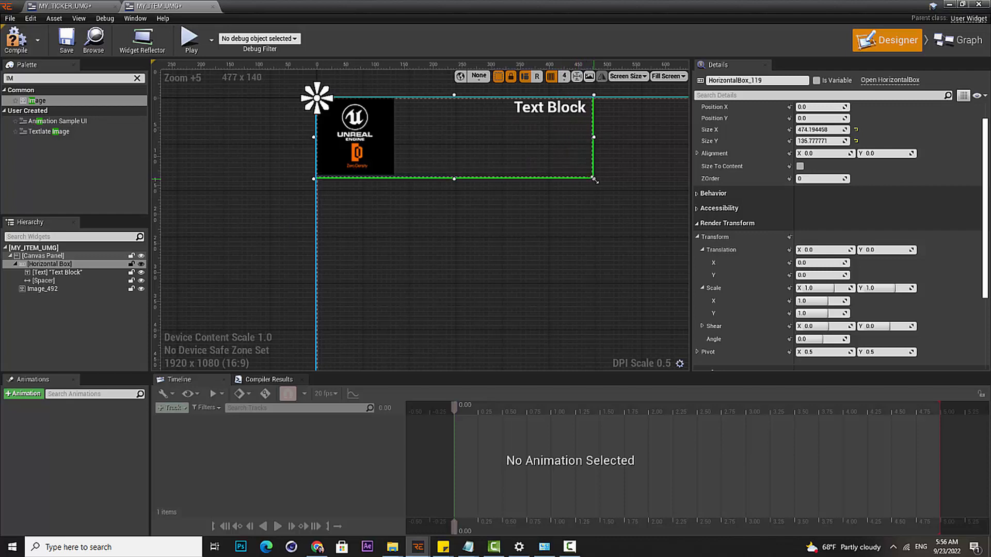
scroll(435, 215, down, 9)
right_drag(427, 206, 386, 202)
scroll(394, 211, up, 10)
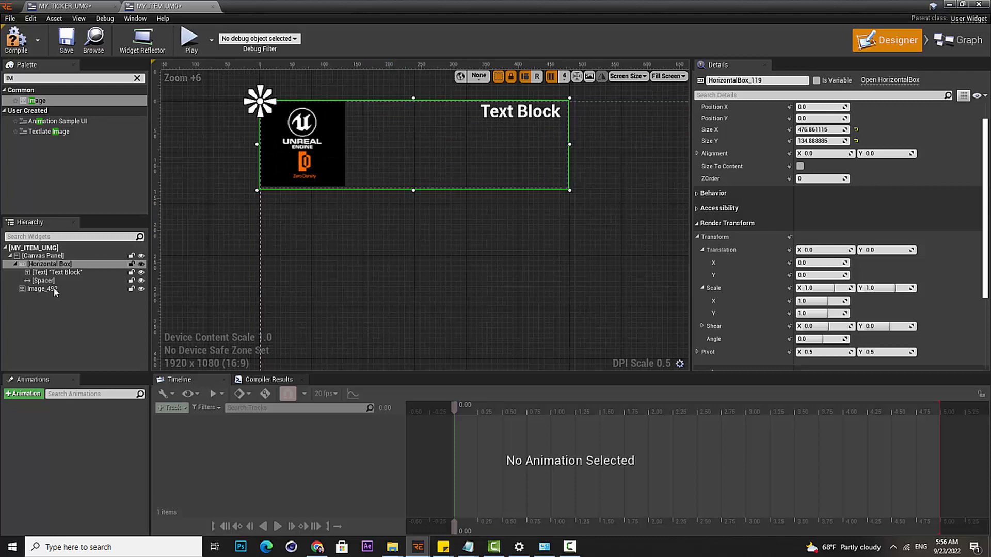
Move the image into the Horizontal Box and place it after the Spacer
drag(54, 287, 50, 281)
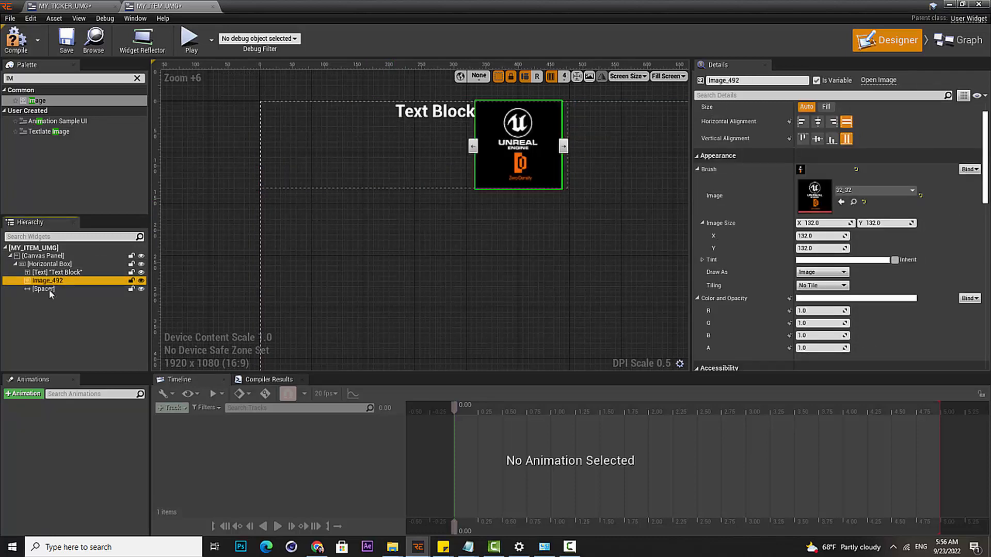
click(47, 289)
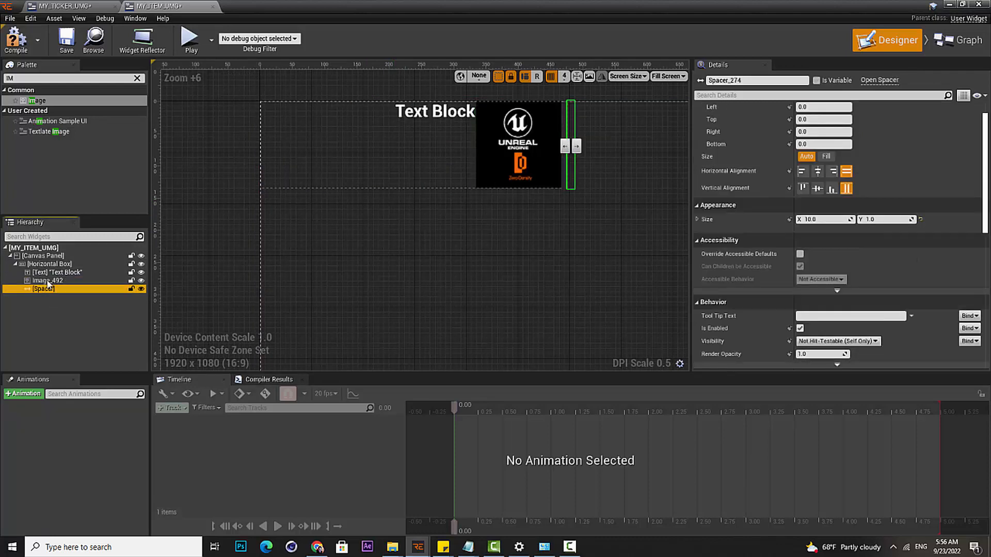
drag(45, 282, 52, 266)
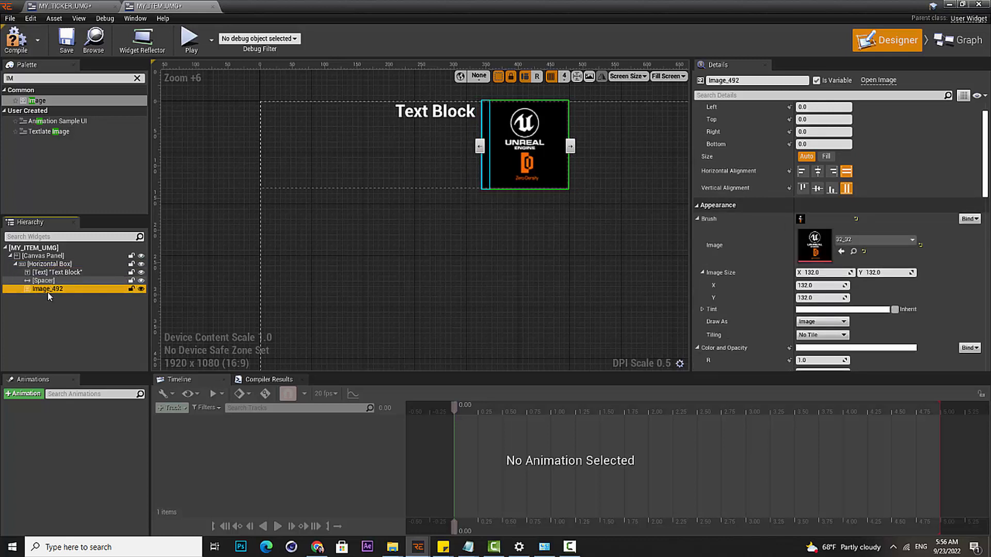
Examine how the text block and Spacer are laid out beside the image in the Horizontal Box
click(59, 273)
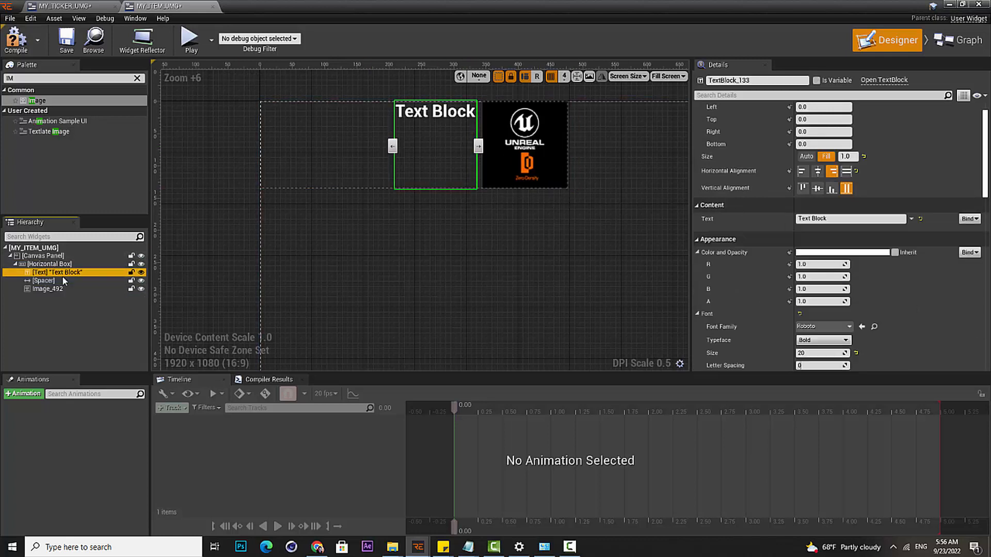
click(51, 281)
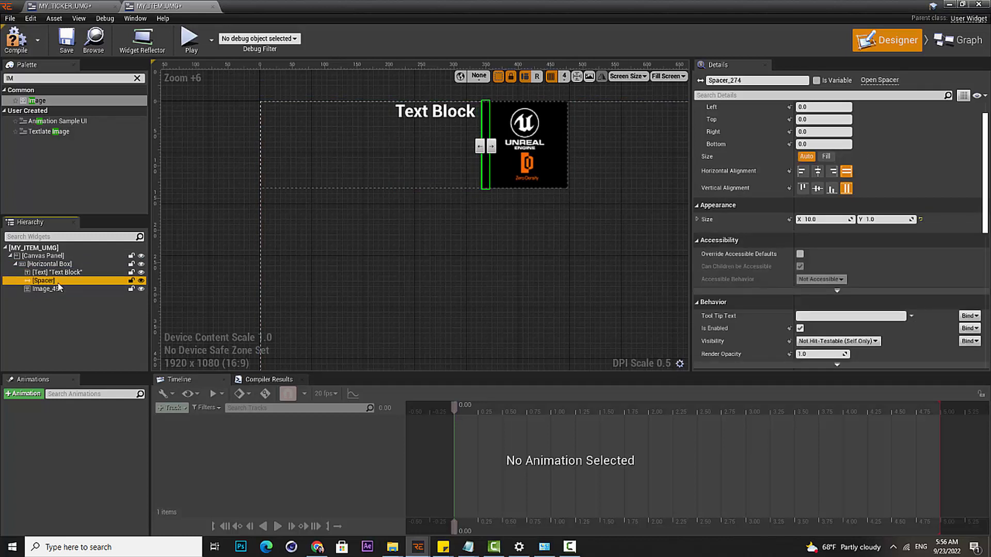
scroll(486, 163, up, 7)
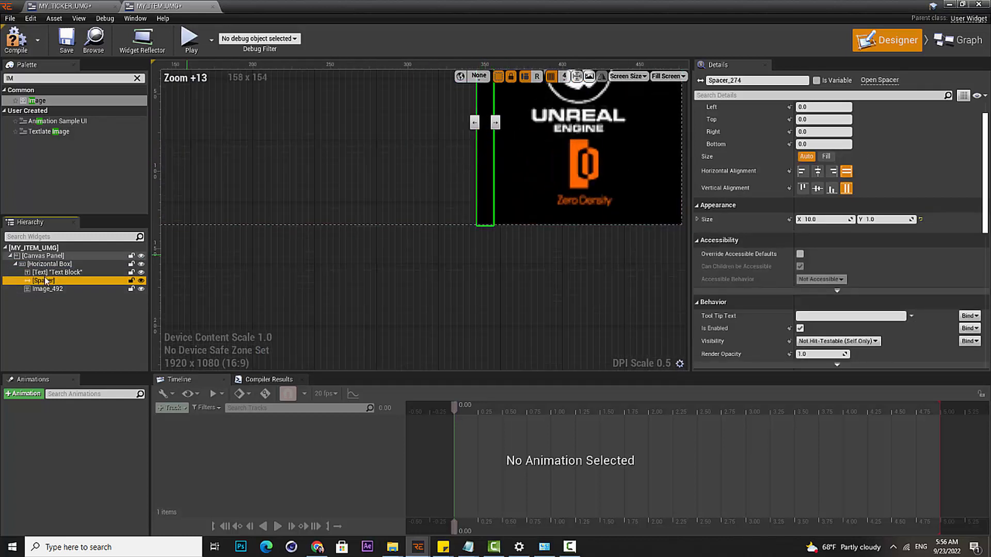
click(63, 273)
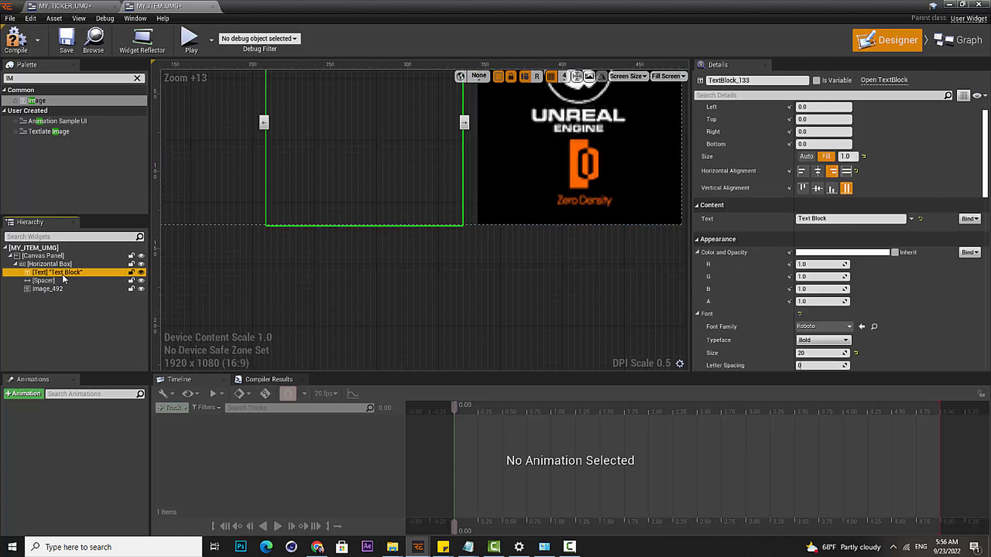
scroll(477, 215, down, 4)
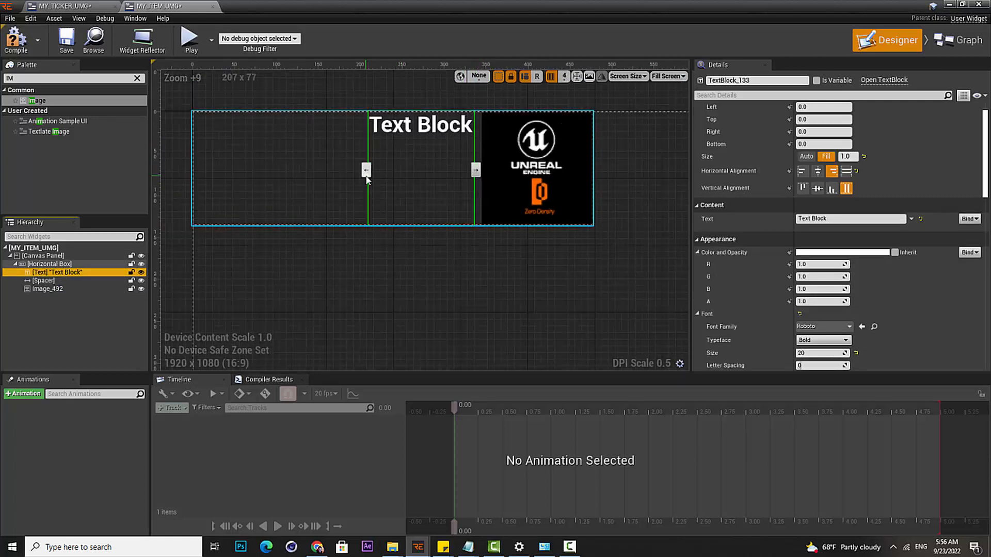
Try to move the text block past the image in the Horizontal Box by repositioning it in the designer
click(366, 175)
drag(370, 181, 445, 179)
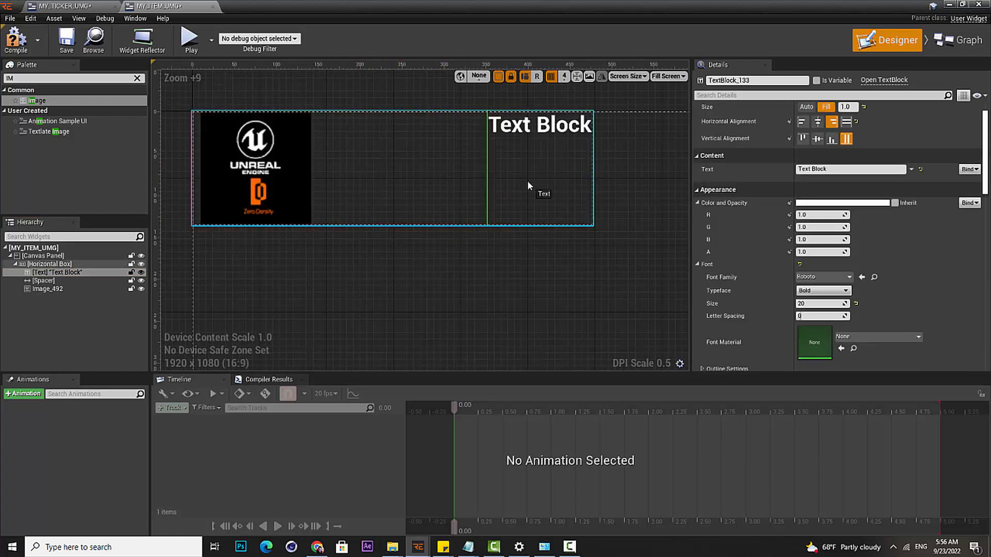
drag(528, 181, 527, 182)
click(476, 188)
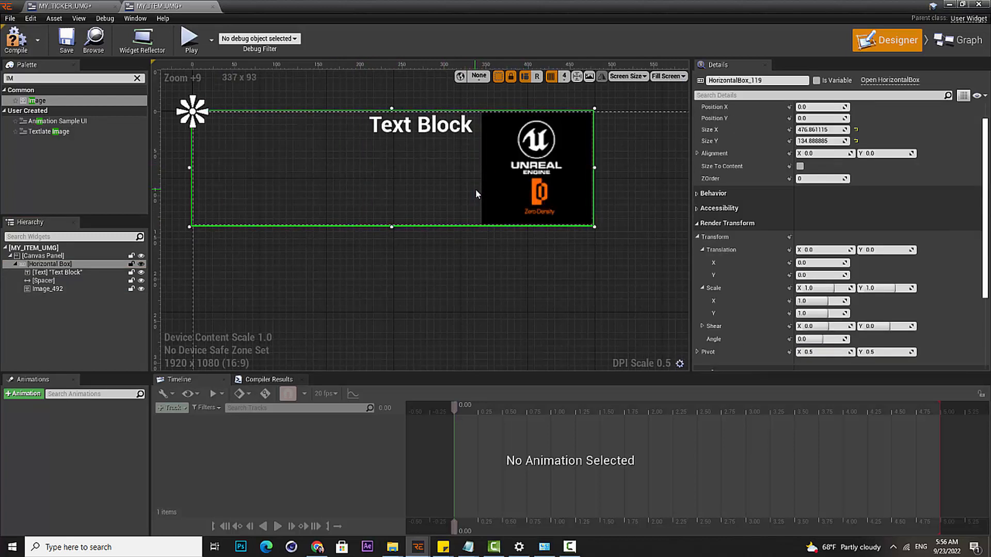
Set the font size of the text block in the Horizontal Box to 50
click(67, 272)
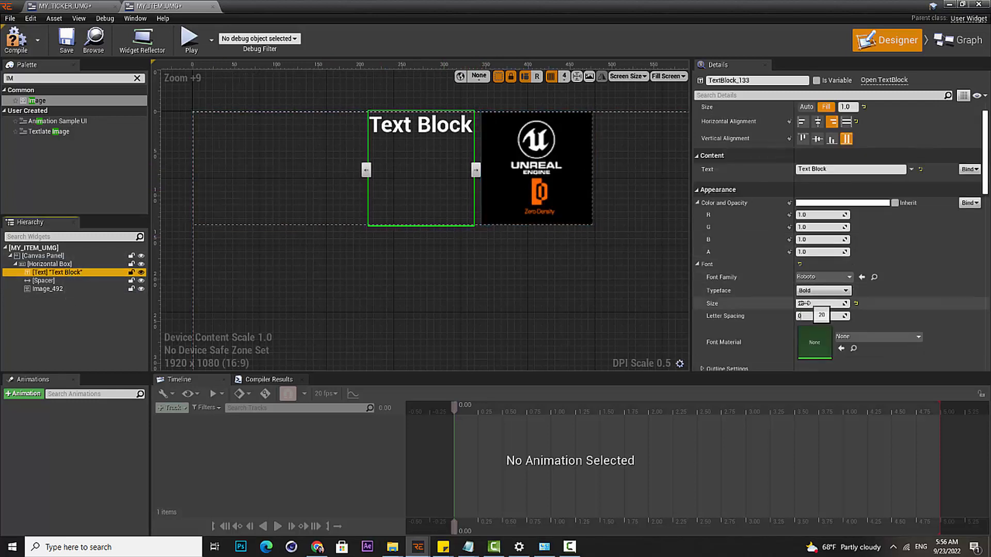
drag(806, 303, 847, 304)
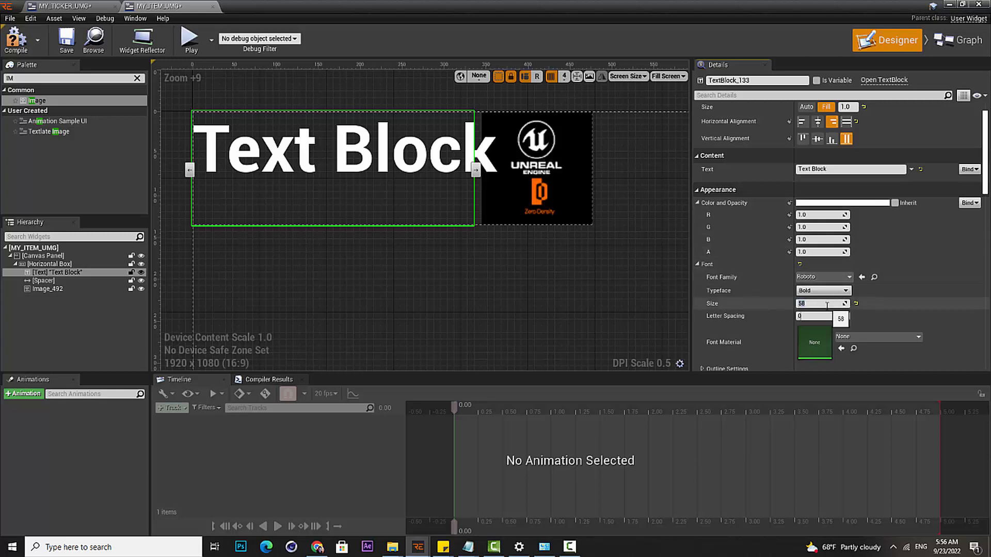
text(50)
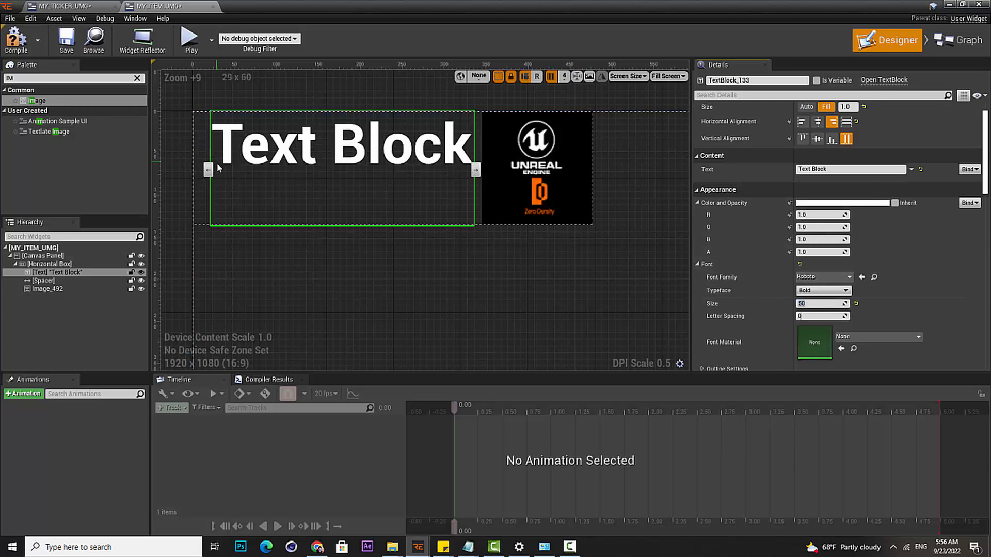
Try Fill as the text block's horizontal alignment and switch back to Right to compare the two layouts
click(846, 122)
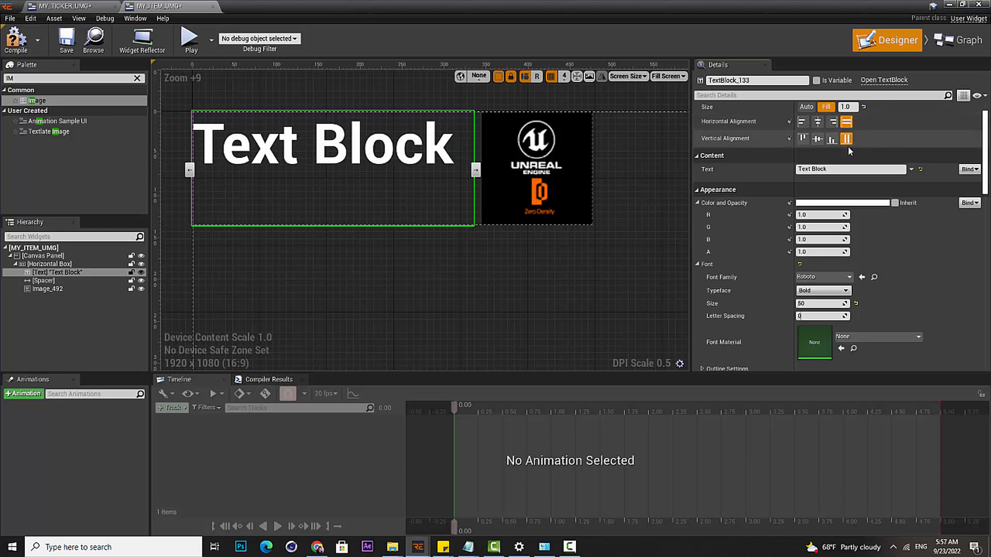
click(833, 122)
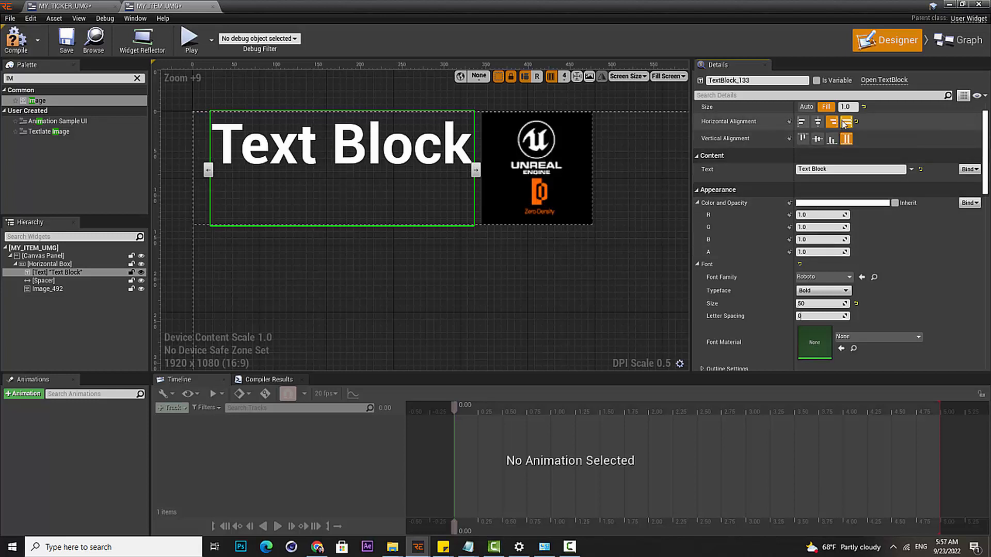
click(846, 122)
click(833, 123)
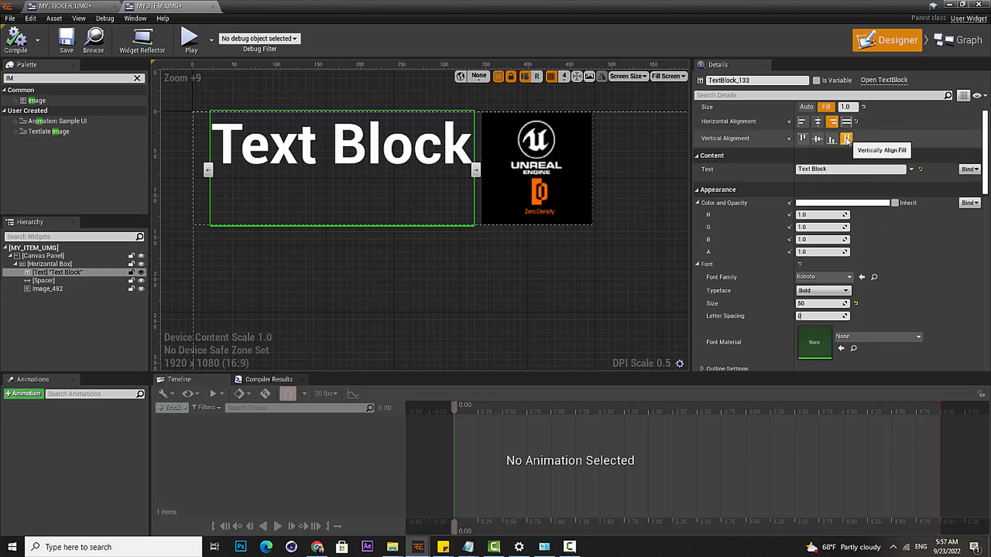
Change the text block's content to CONSTRUCT
click(845, 170)
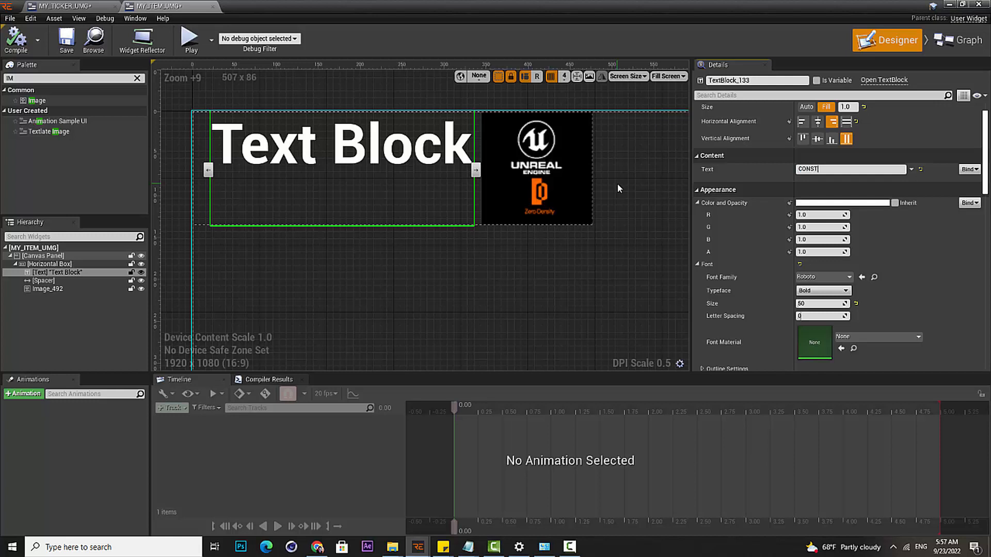
text(T)
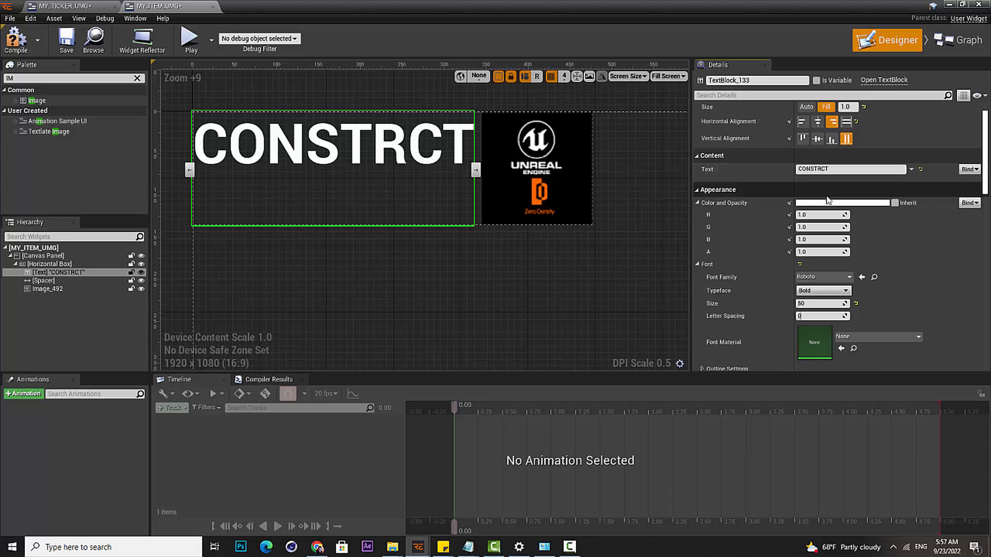
key(Return)
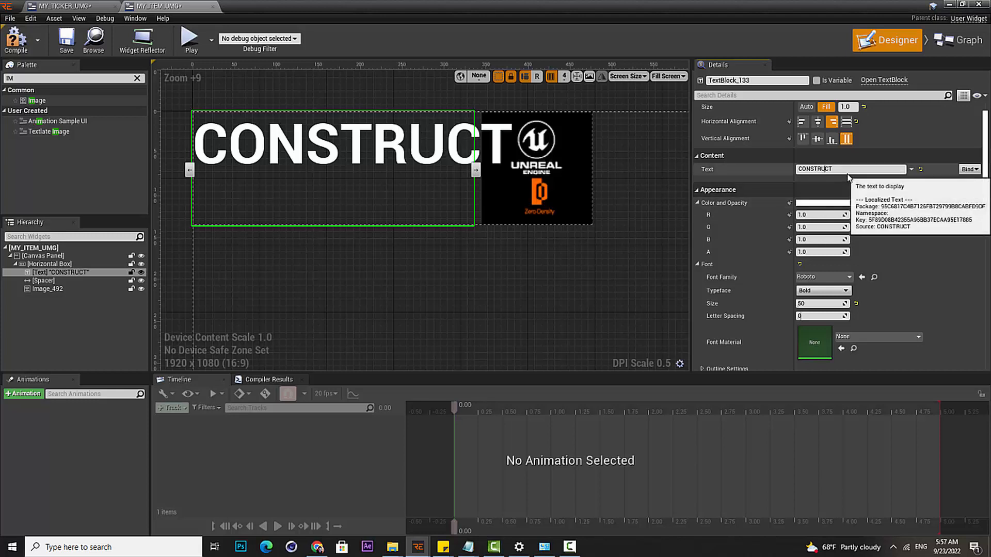
Test Fill against Right horizontal alignment on the CONSTRUCT text and check its edge against the Spacer
click(59, 275)
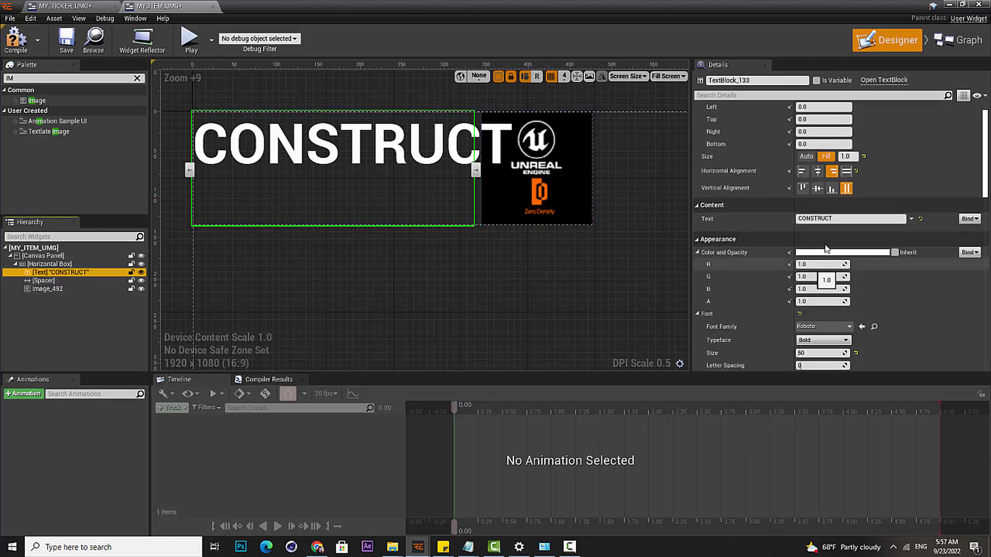
click(845, 176)
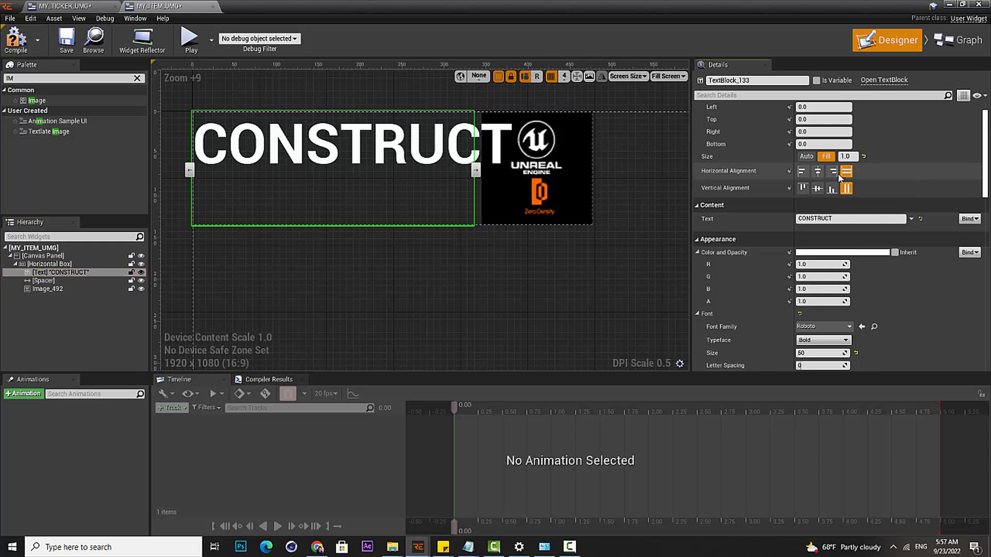
click(832, 171)
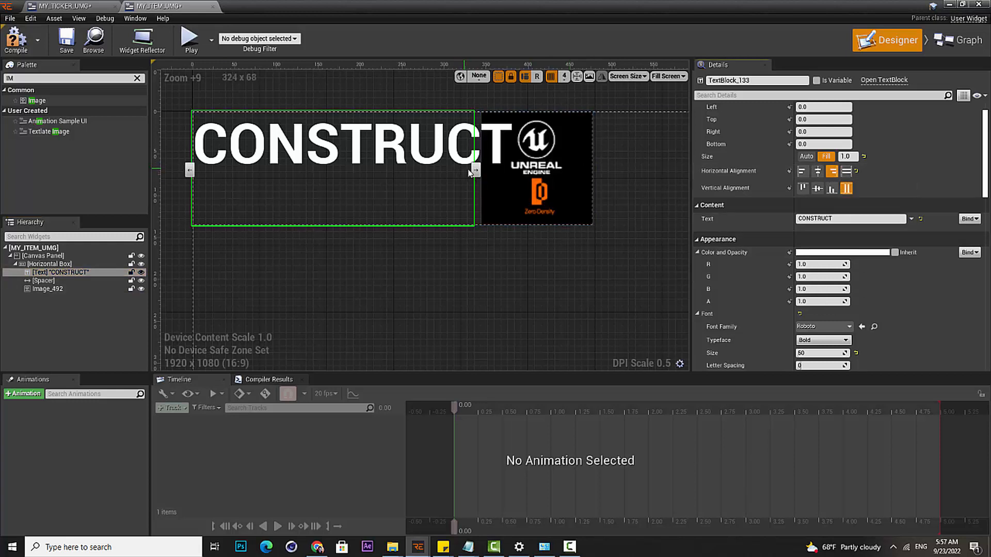
click(475, 209)
click(73, 281)
click(60, 272)
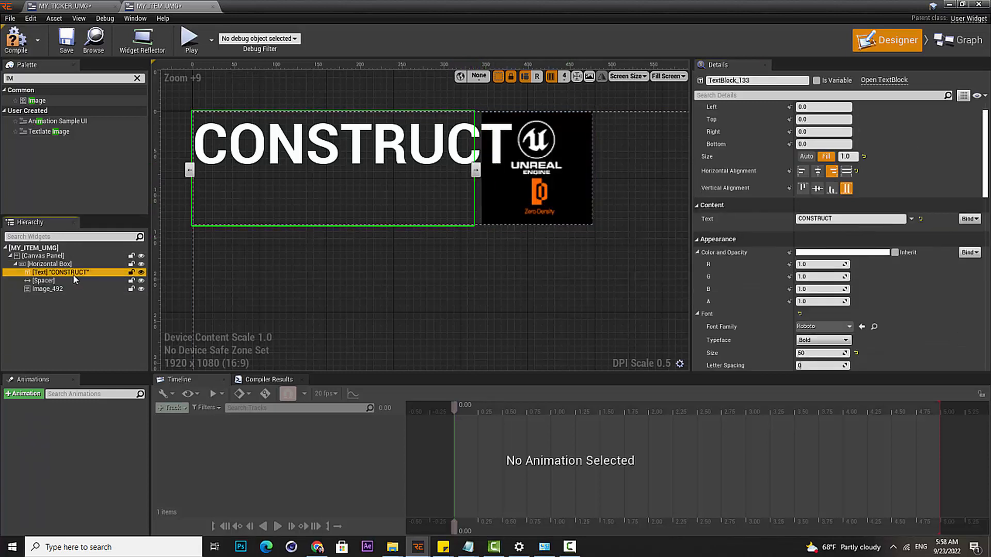
click(474, 189)
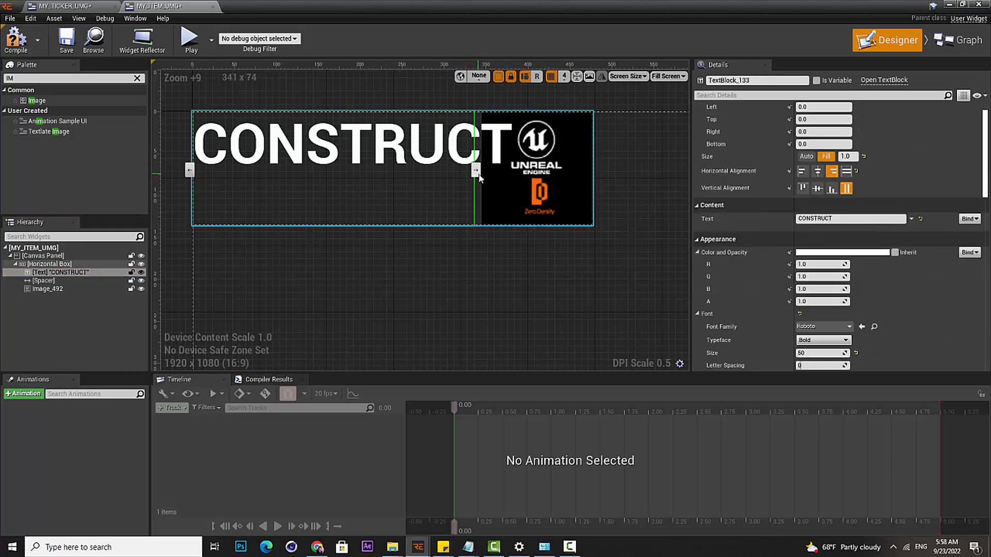
Widen the Spacer between the text and the image to an X size of about 35.7
click(74, 282)
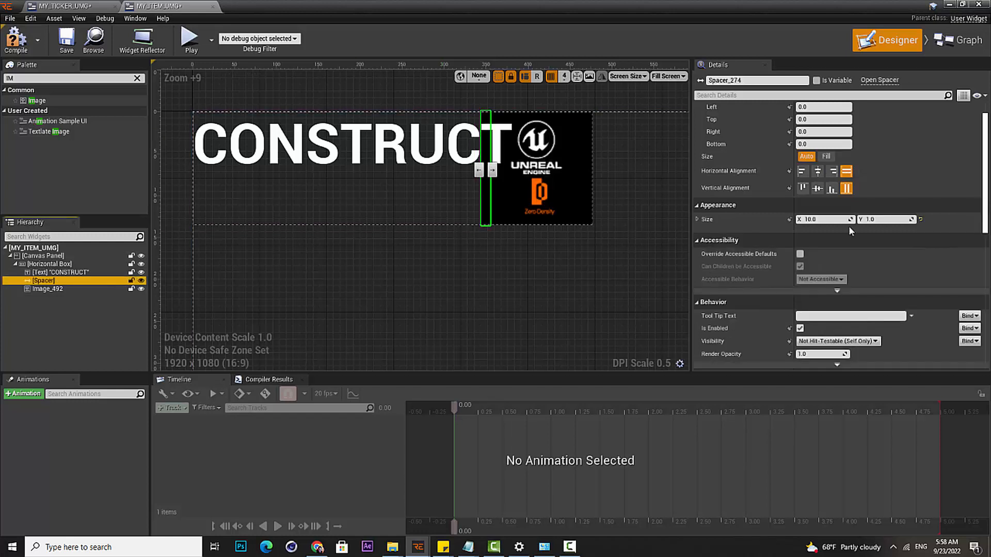
click(811, 219)
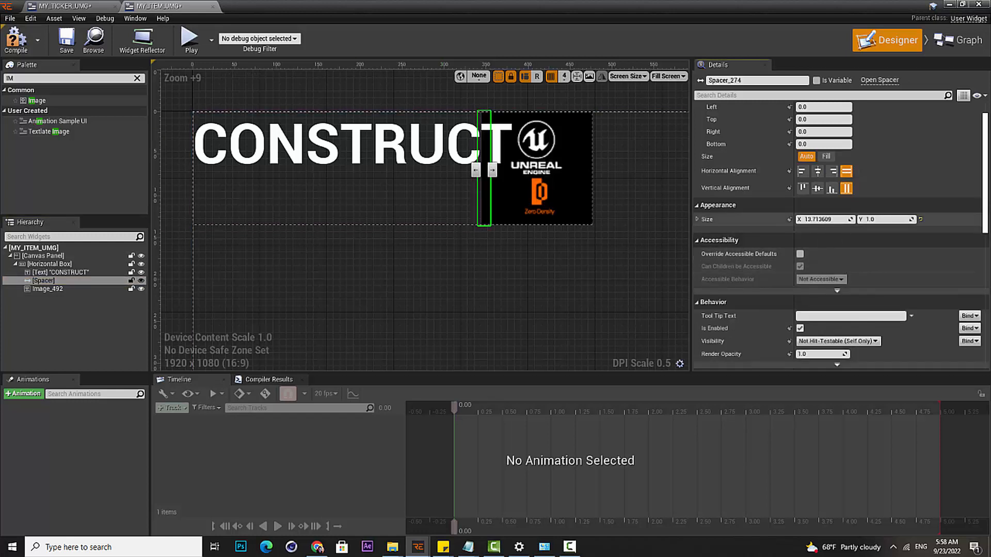
drag(820, 219, 831, 220)
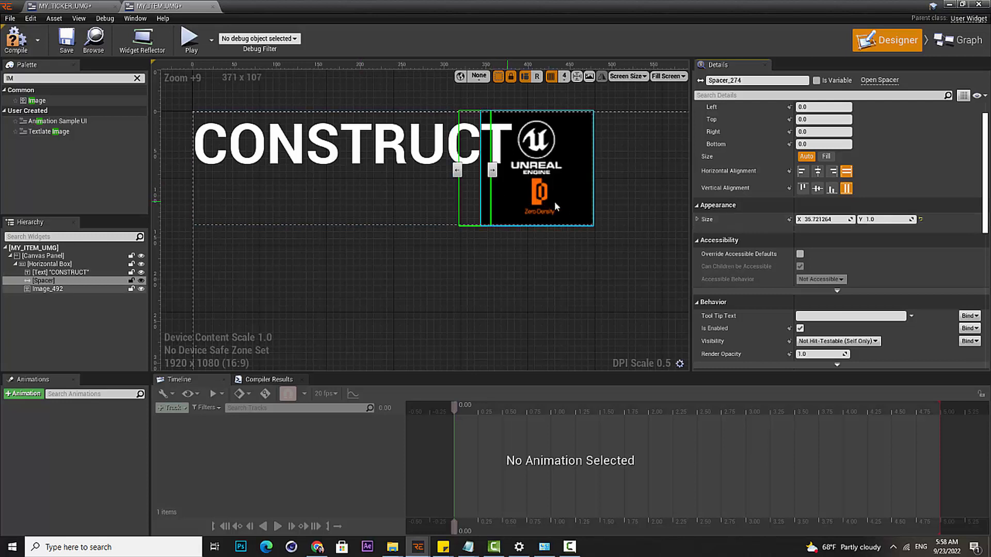
scroll(832, 299, down, 8)
scroll(832, 304, up, 3)
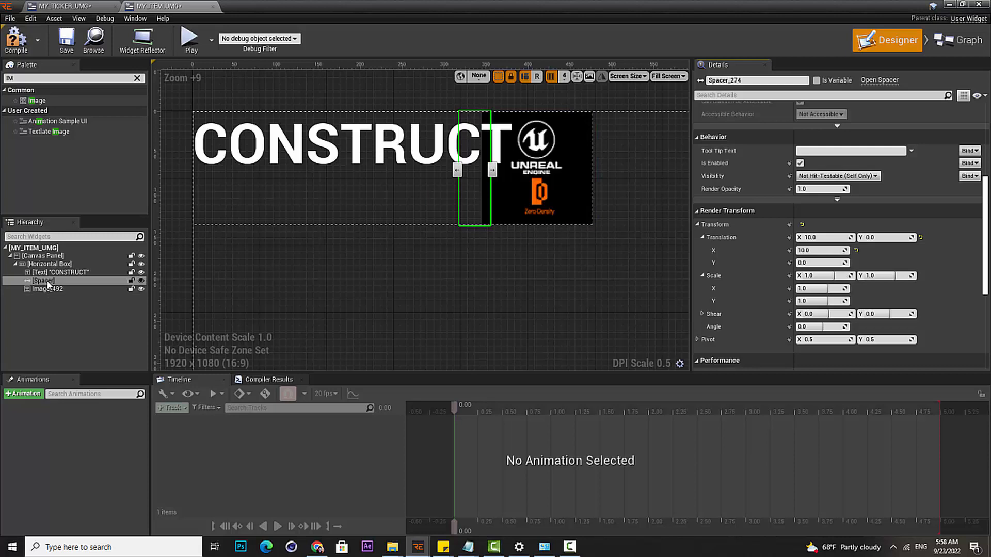
Examine the bounds of the image, Spacer and CONSTRUCT text against those of the Horizontal Box
drag(46, 282, 45, 265)
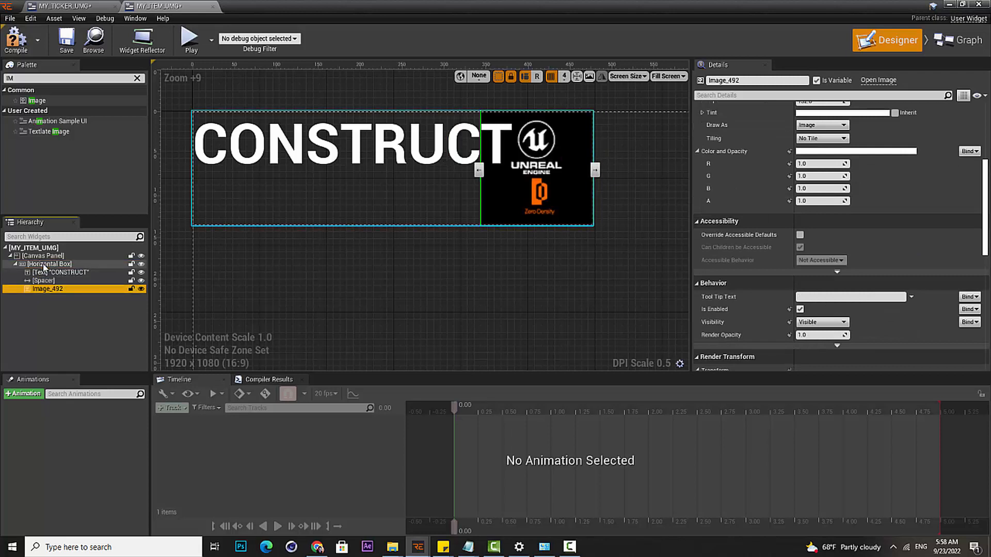
click(44, 281)
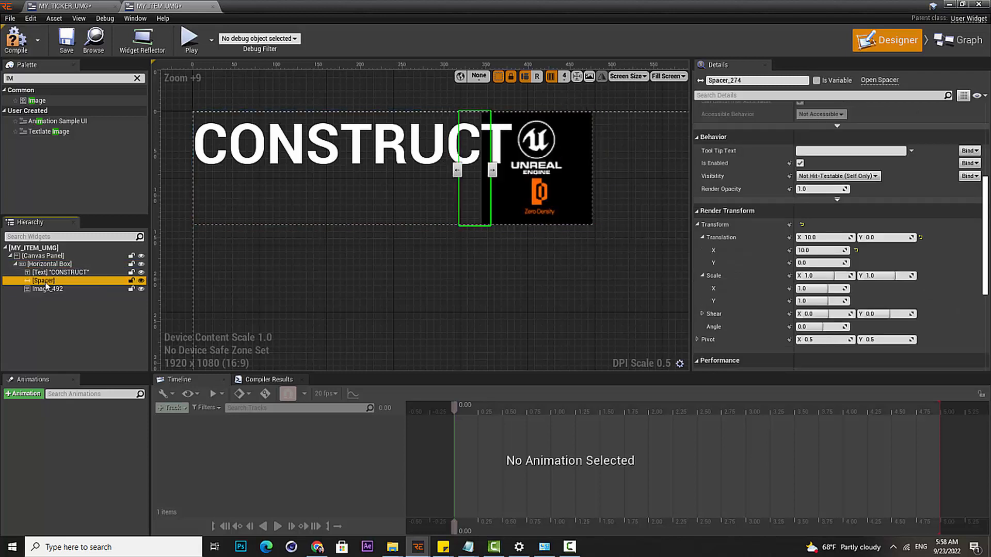
click(49, 273)
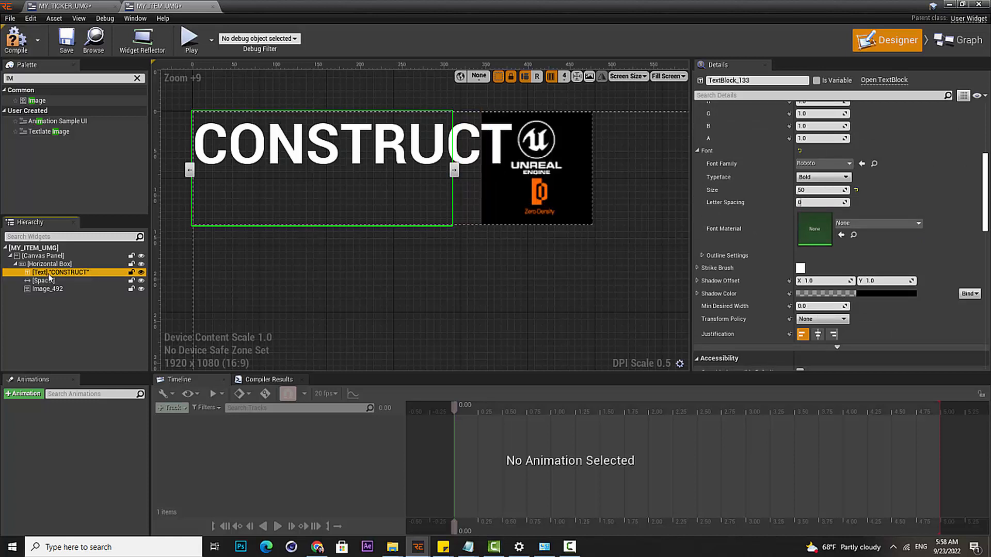
click(47, 267)
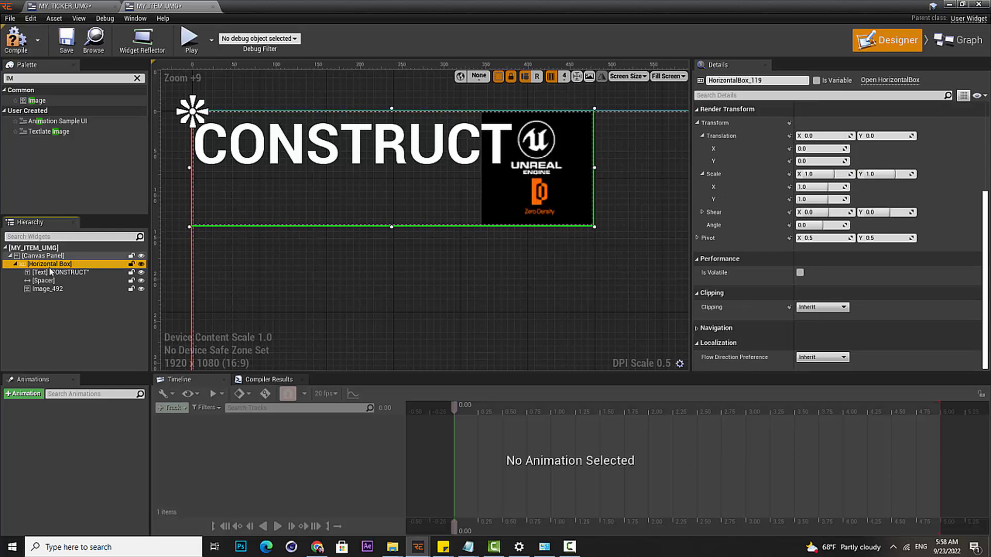
click(58, 273)
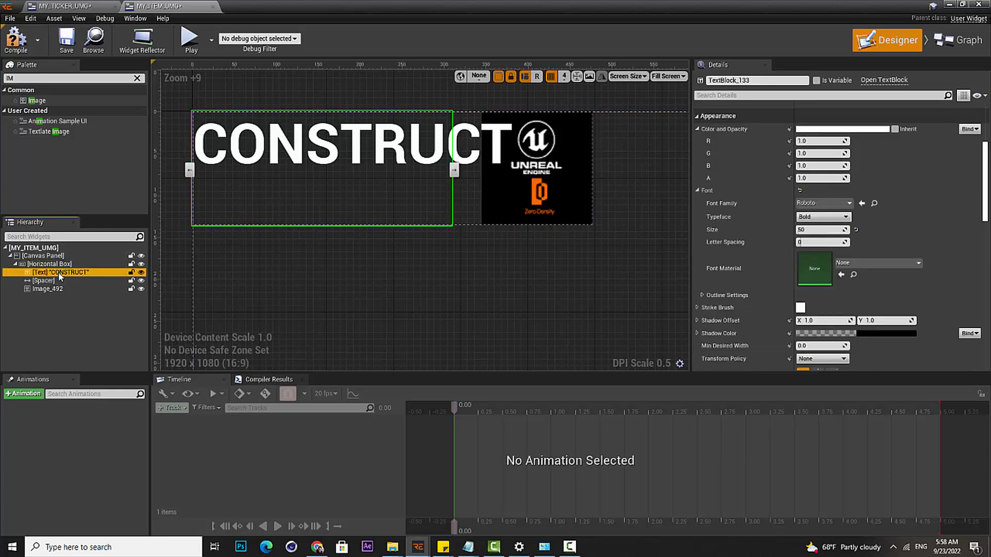
click(47, 264)
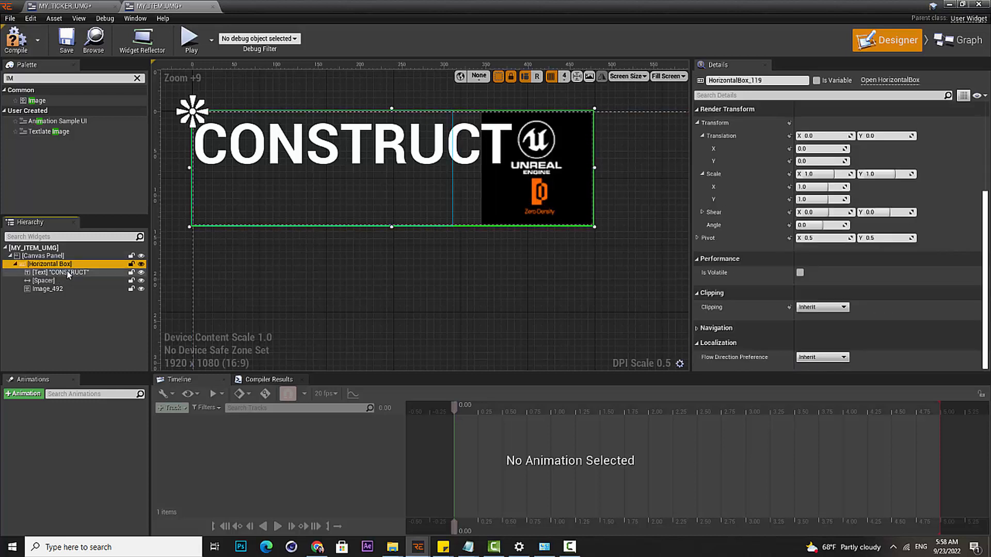
click(58, 273)
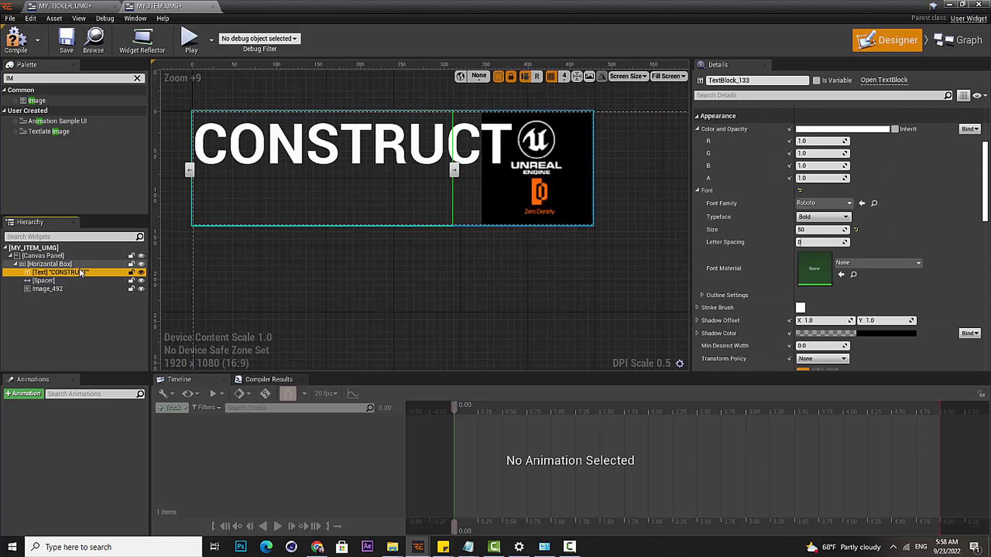
Enable Size To Content for the Horizontal Box
click(49, 264)
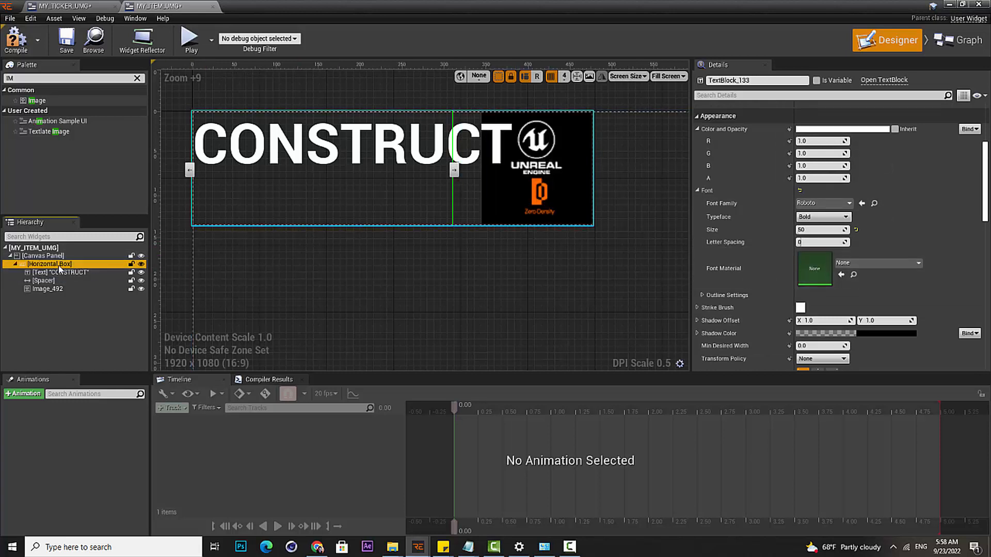
scroll(800, 271, up, 3)
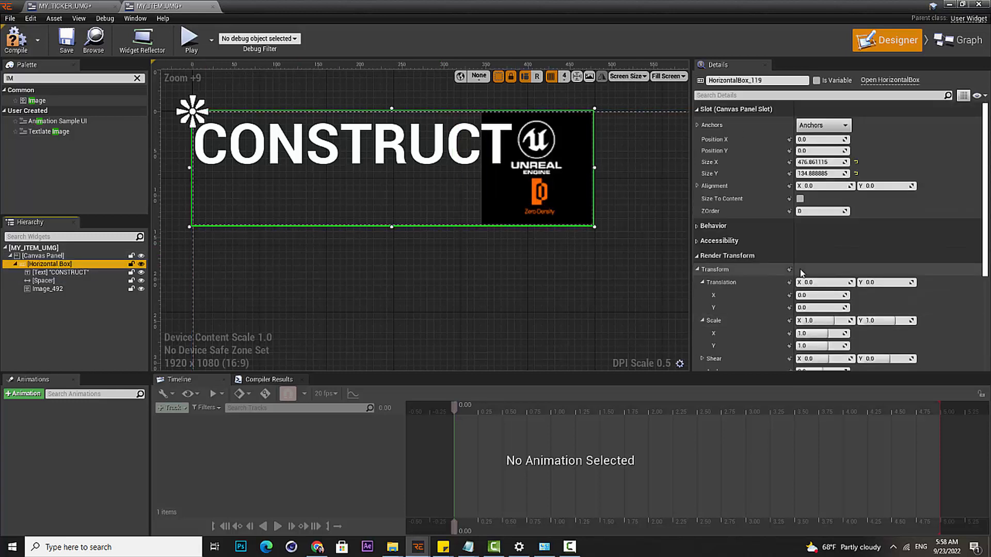
click(800, 198)
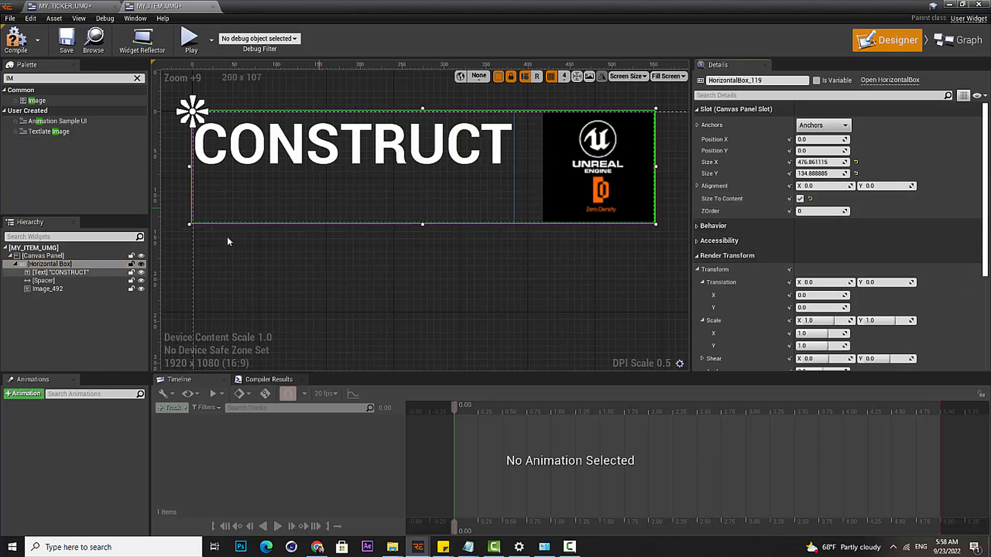
Compare the bounds of the CONSTRUCT text with those of the content-sized Horizontal Box
click(57, 273)
click(61, 264)
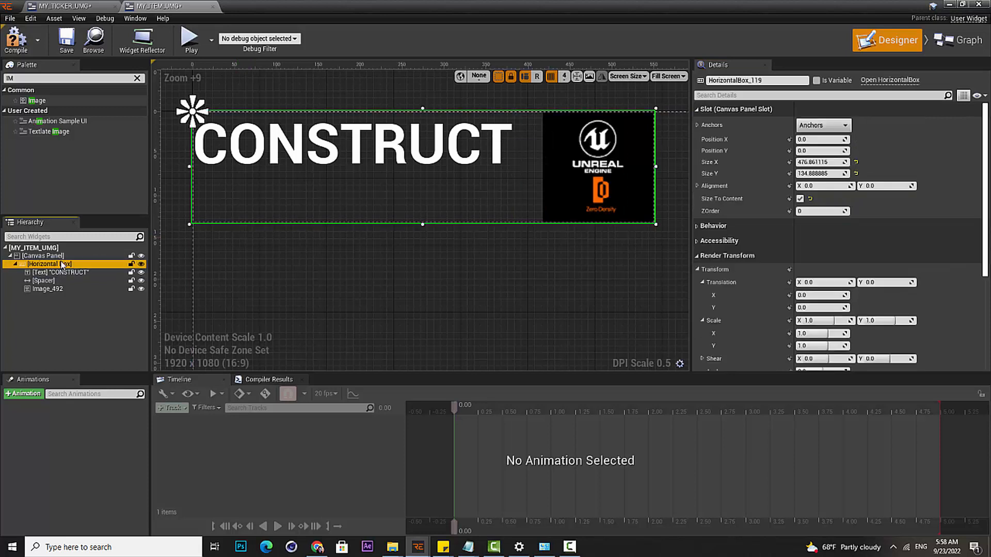
click(60, 274)
click(61, 264)
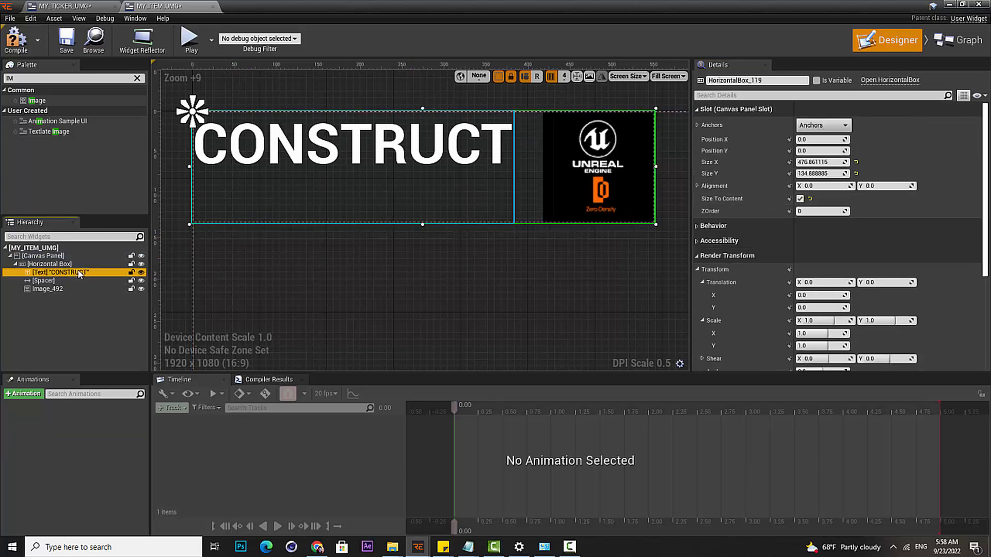
click(80, 273)
click(61, 264)
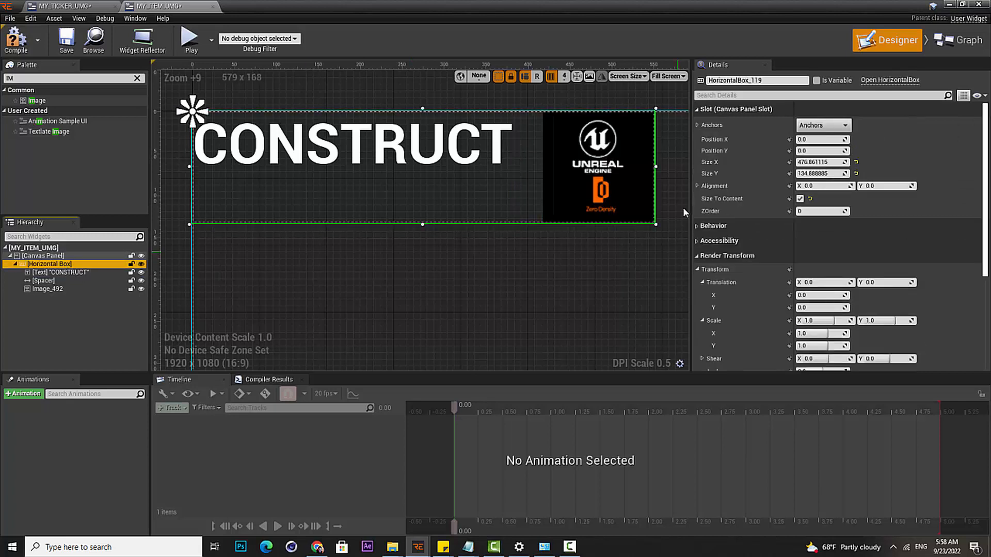
Turn Size To Content off and on again for the Horizontal Box to compare both layouts
click(801, 198)
click(801, 198)
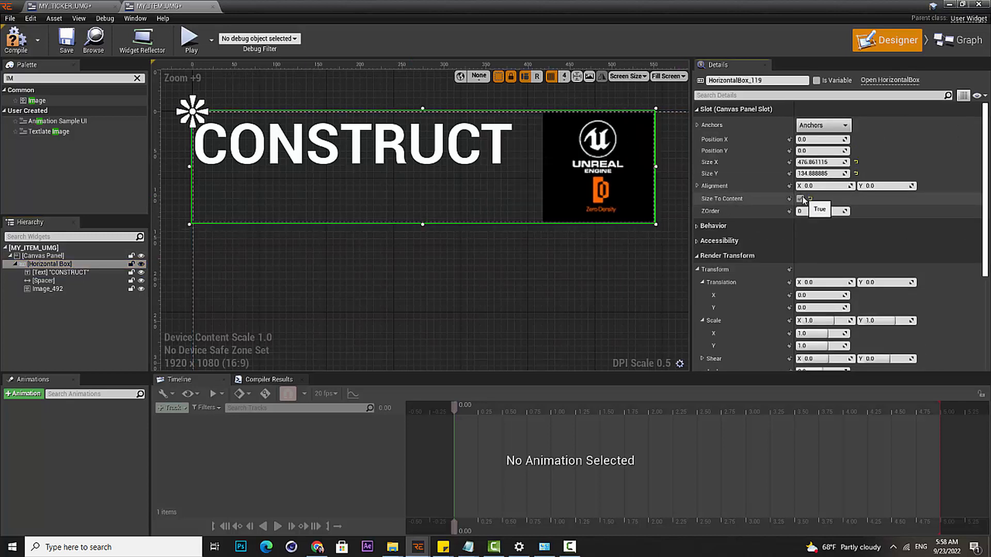
click(801, 198)
click(801, 198)
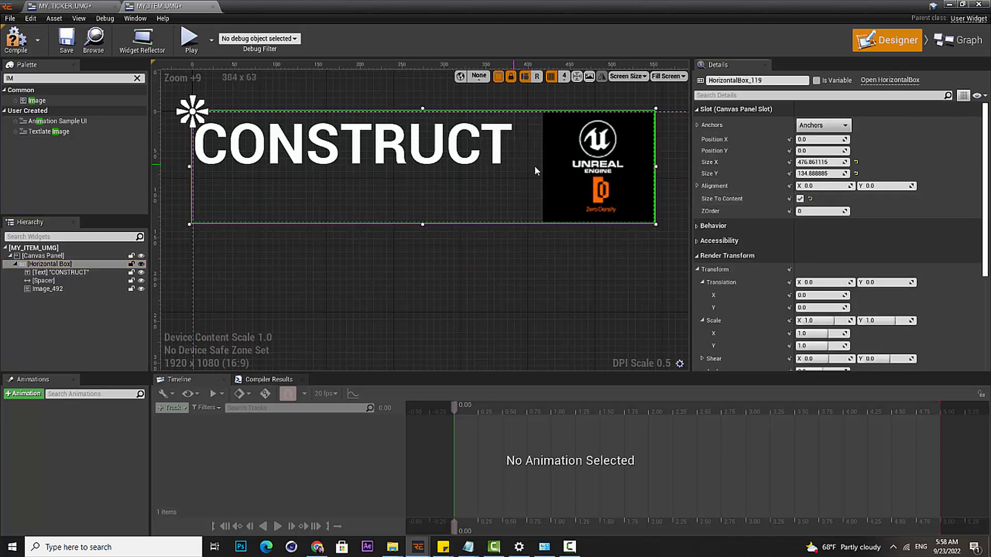
Try a longer entry in the CONSTRUCT text block by changing its text to CONSTRUCTJKSJDKJKS
click(61, 273)
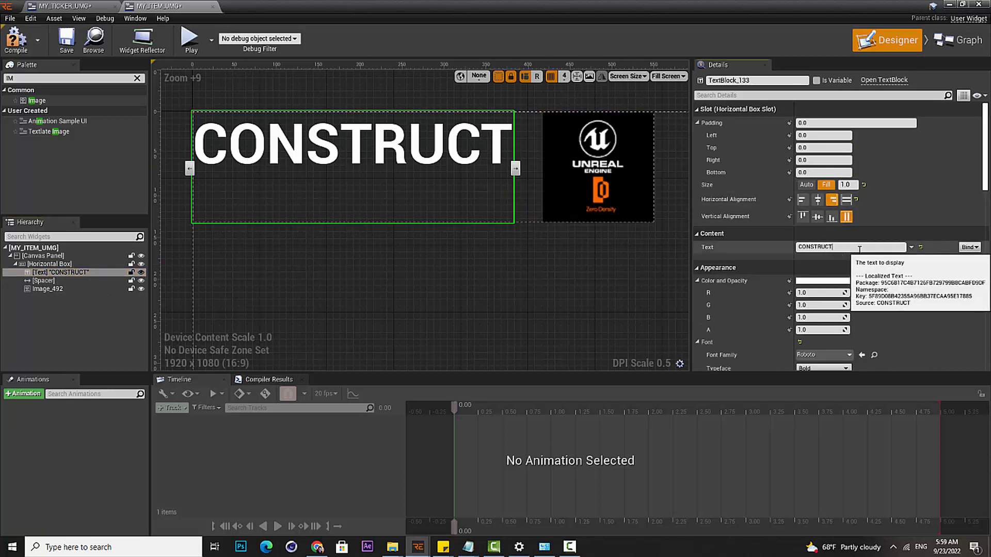
text(JKSJDKJ)
key(Return)
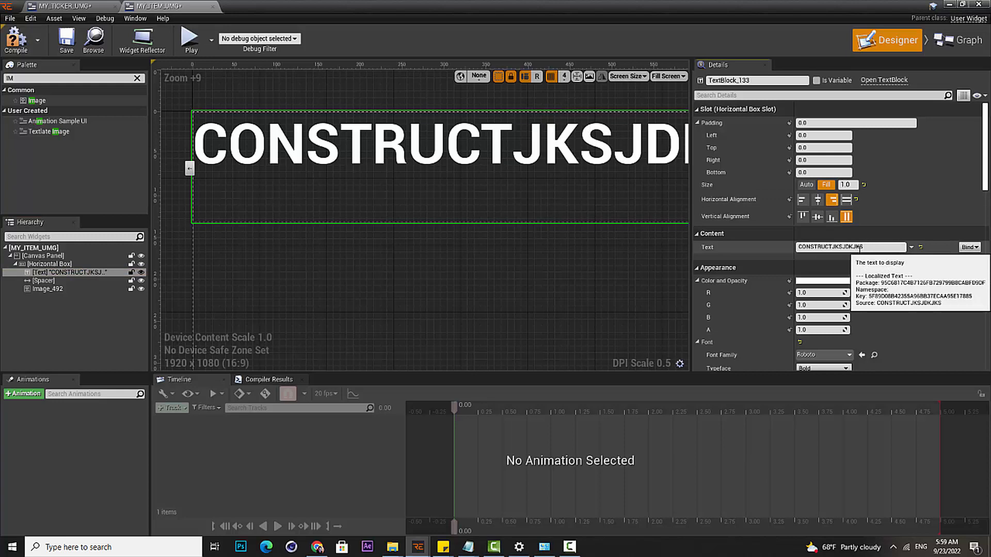
scroll(433, 196, down, 6)
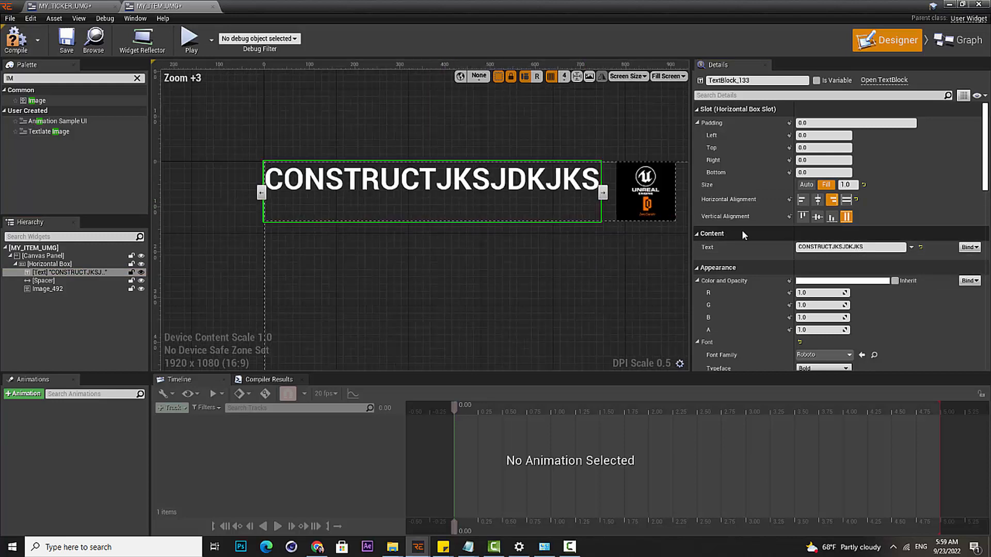
Set the text block's content to CONSTRUCTION
click(836, 247)
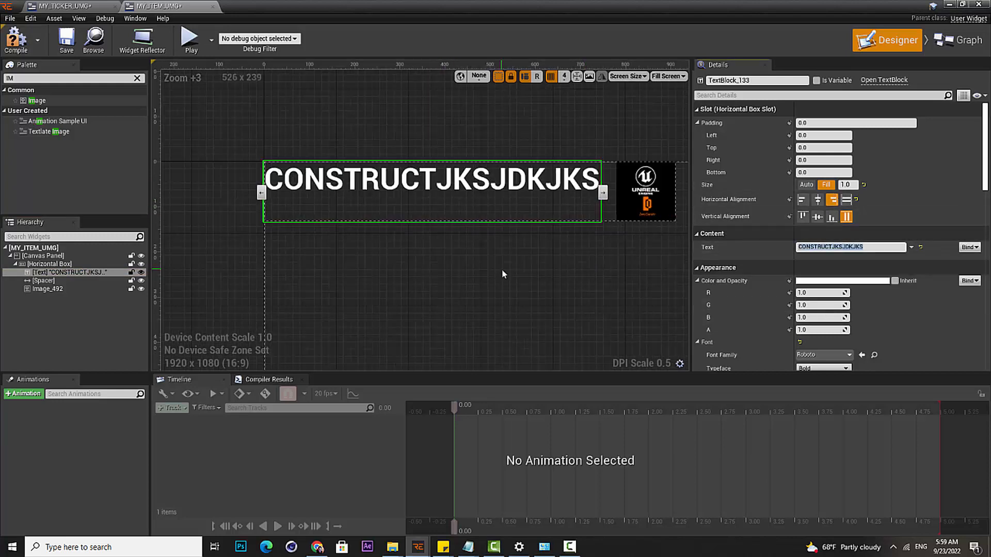
text(CONSTRUCTION)
key(Return)
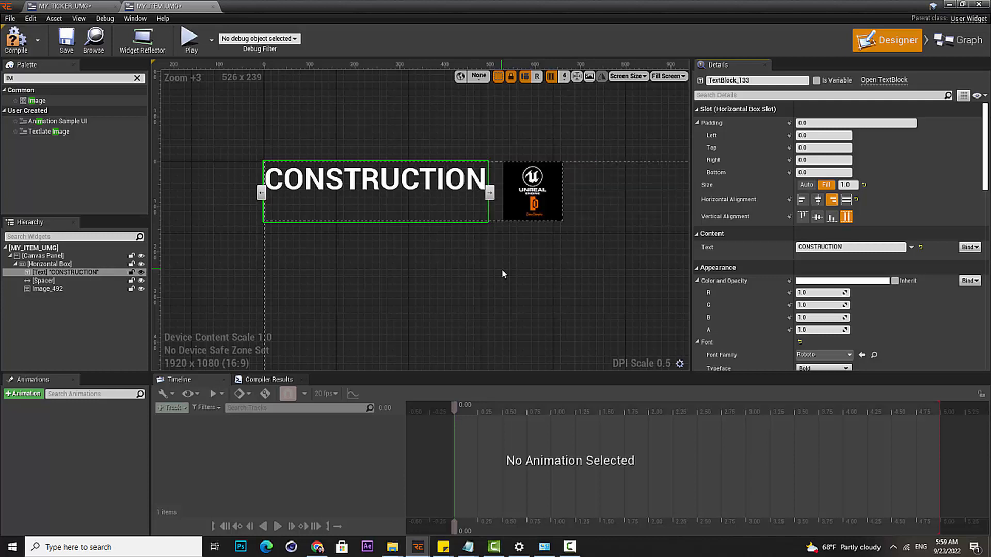
scroll(556, 187, up, 4)
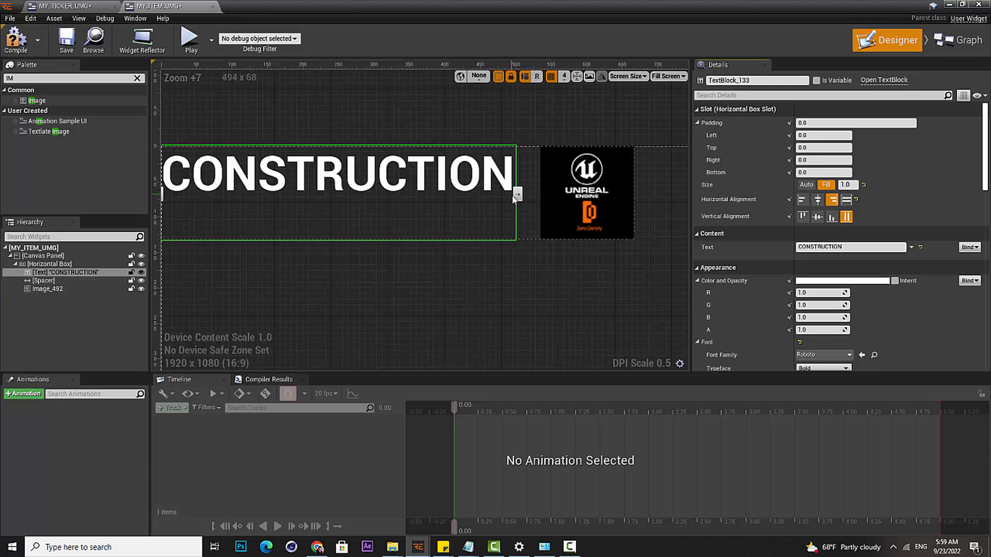
Duplicate the Spacer, place the copy after the image in the Horizontal Box, and compile MY_ITEM_UMG
click(525, 191)
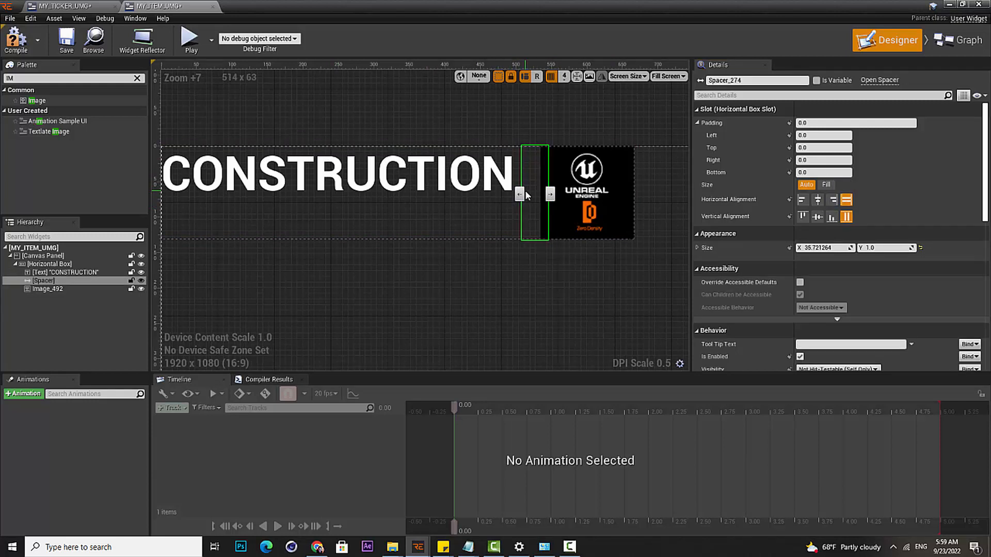
click(52, 289)
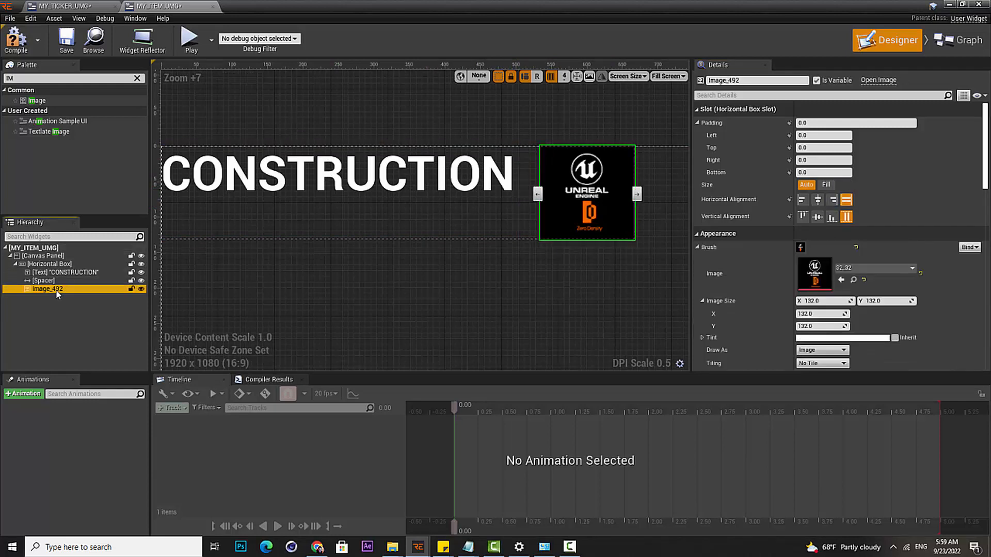
click(67, 282)
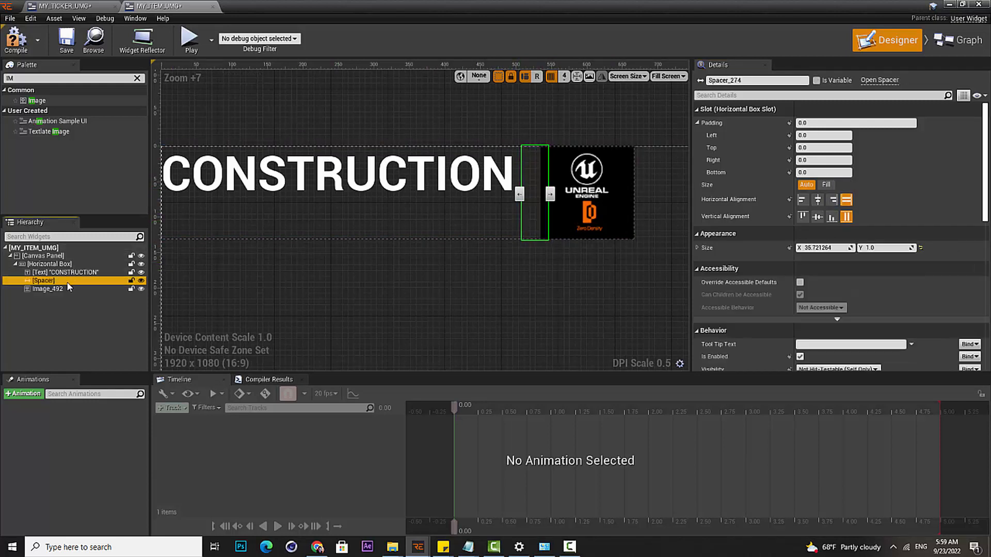
key(ctrl+d)
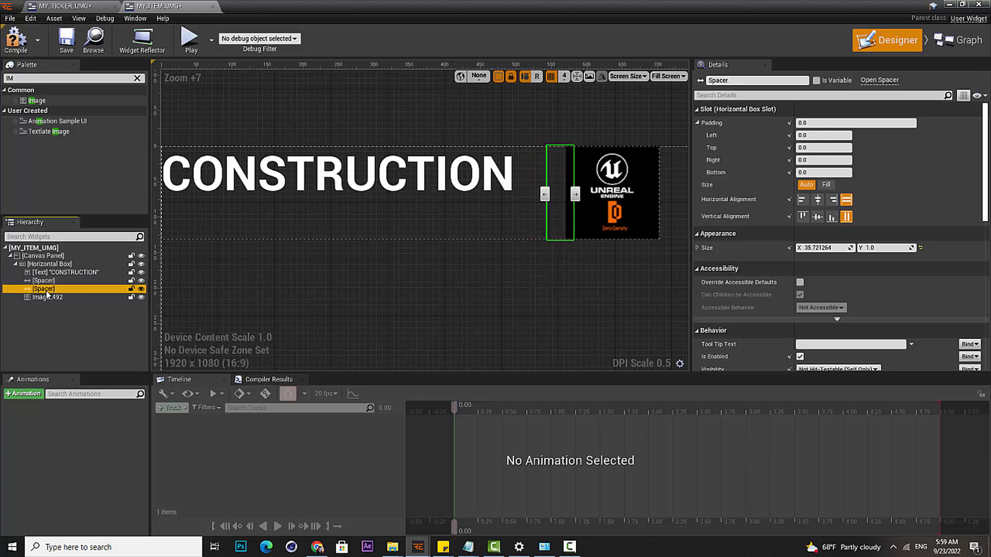
drag(50, 293, 55, 268)
right_drag(602, 250, 491, 237)
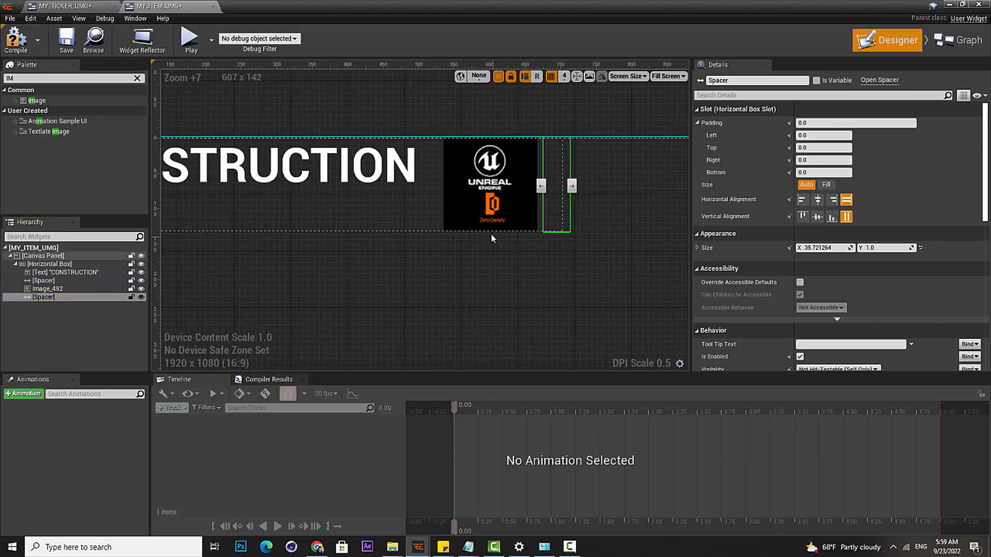
click(43, 256)
scroll(480, 221, down, 3)
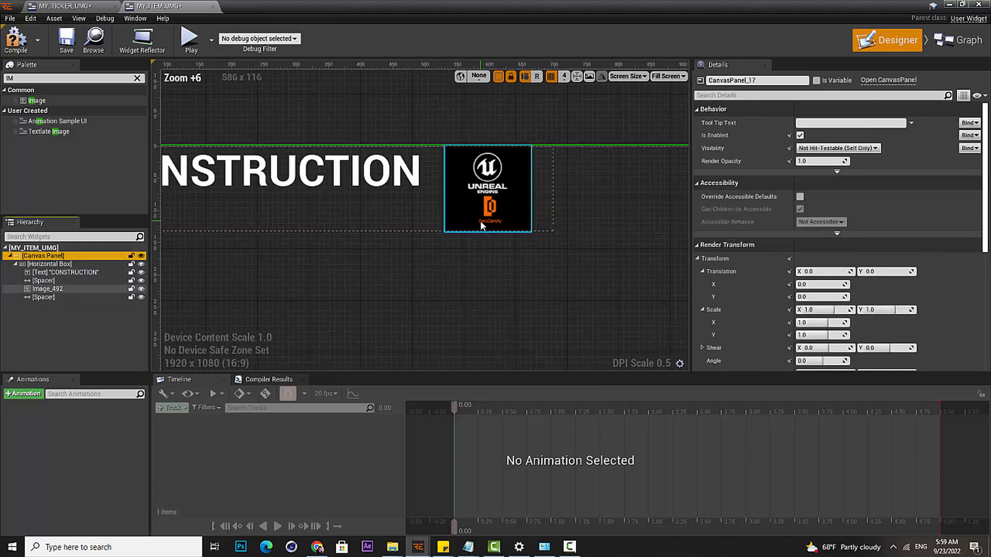
scroll(396, 270, down, 2)
scroll(268, 234, up, 3)
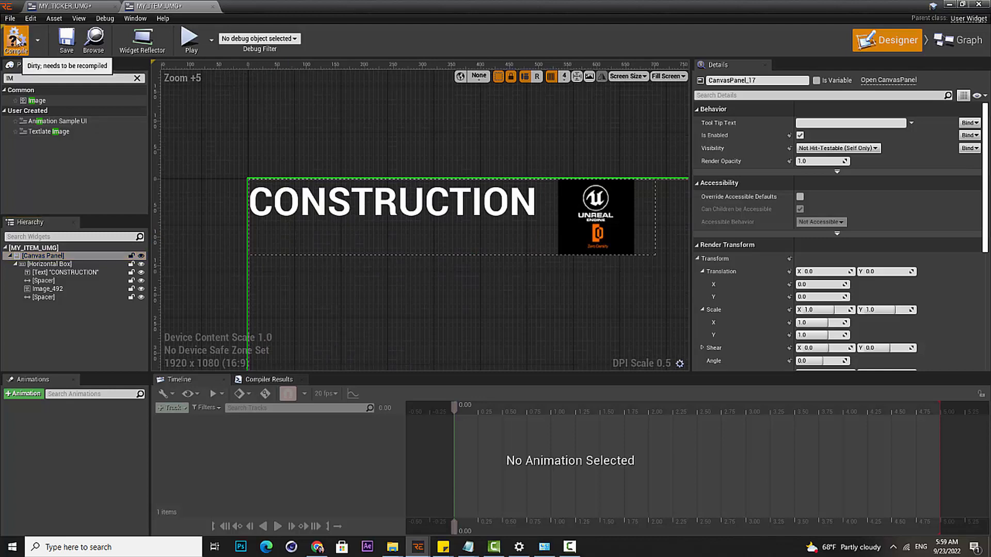
Examine the MY_TICKER_UMG design, the MY_ITEM_UMG layout, and the settings of the last Spacer
click(73, 5)
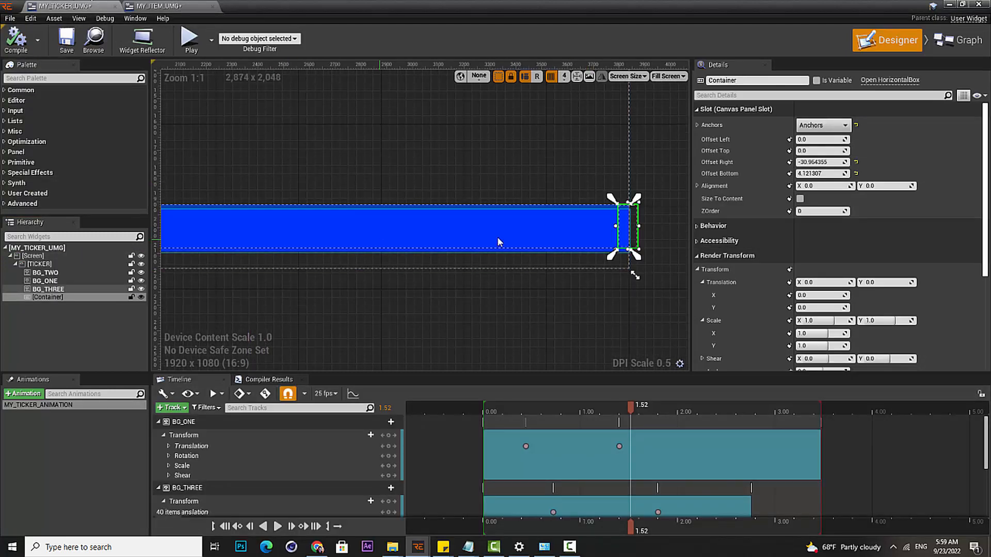
click(162, 5)
right_drag(509, 258, 429, 188)
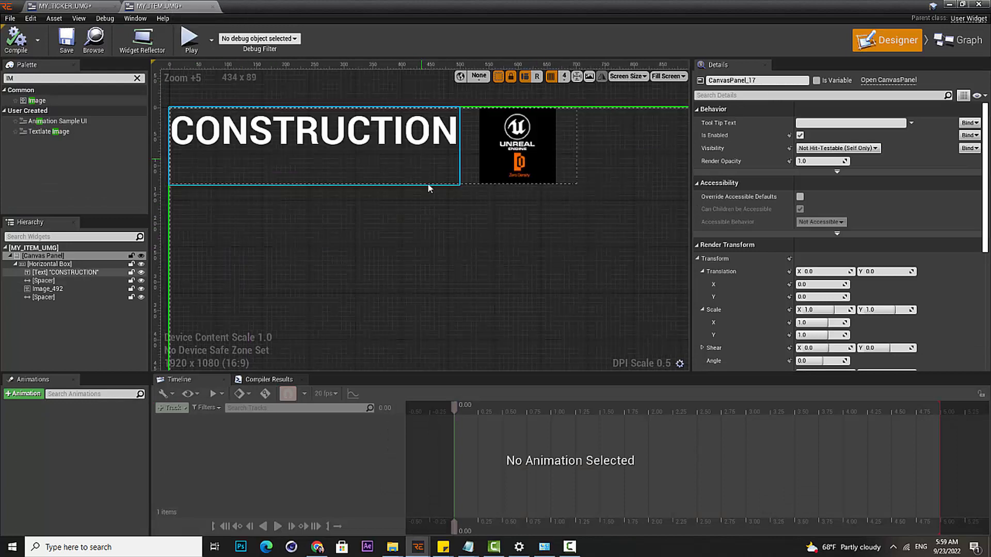
scroll(439, 194, down, 4)
scroll(436, 238, down, 3)
scroll(429, 219, up, 4)
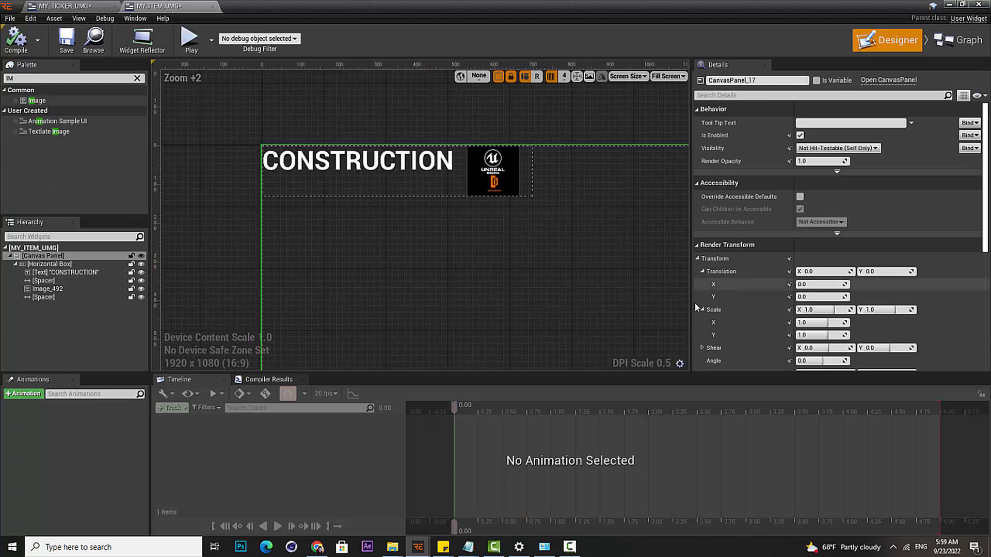
click(65, 298)
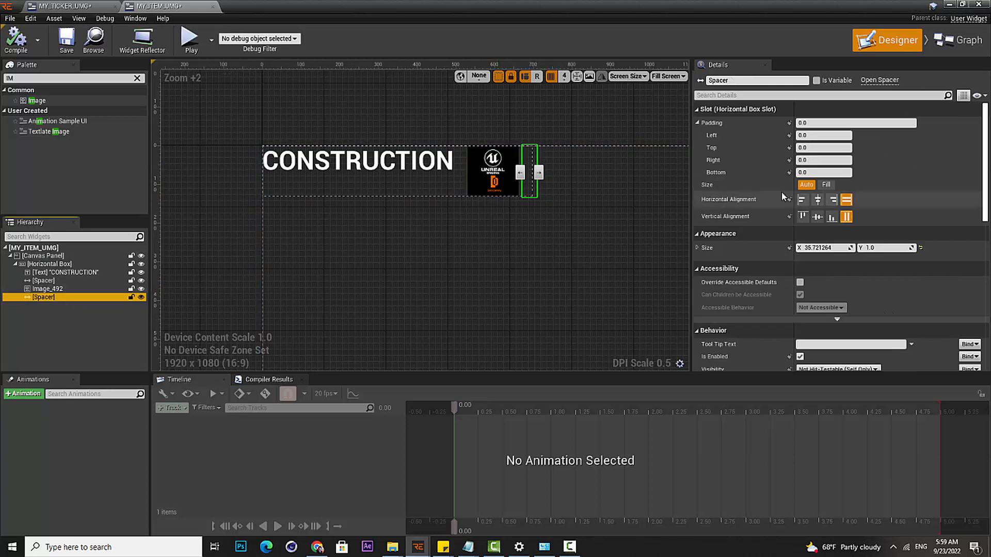
click(68, 247)
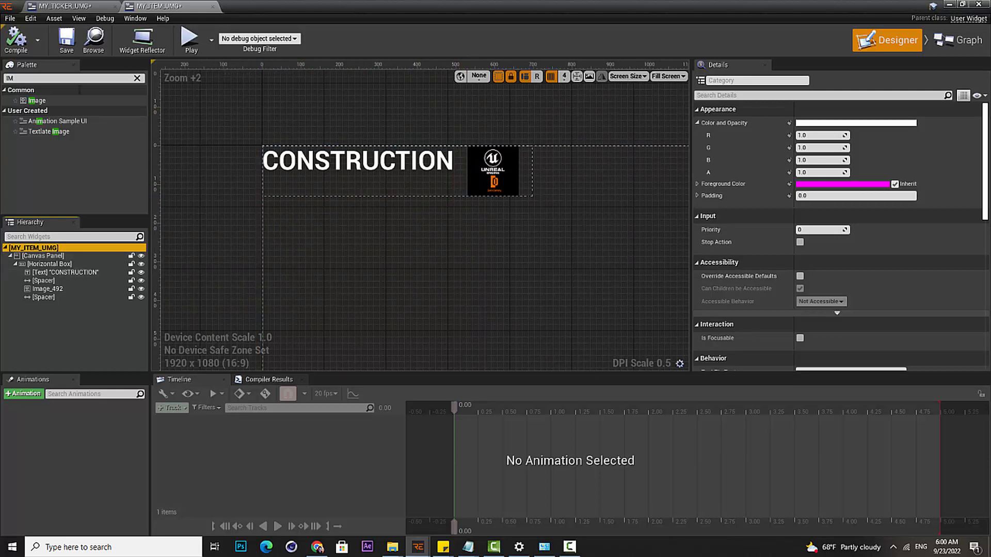
Select the Container in the MY_TICKER_UMG hierarchy and open that widget's event graph
click(957, 41)
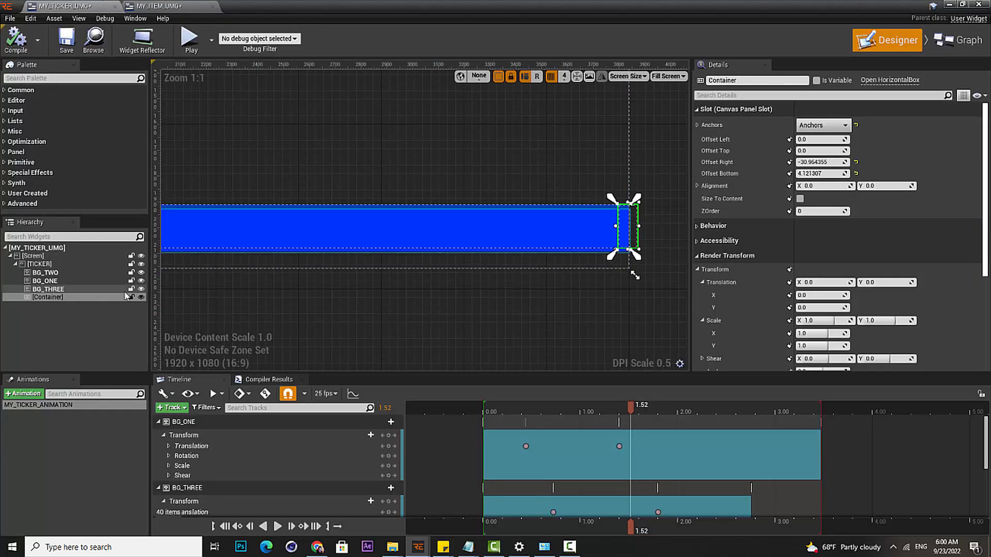
click(55, 290)
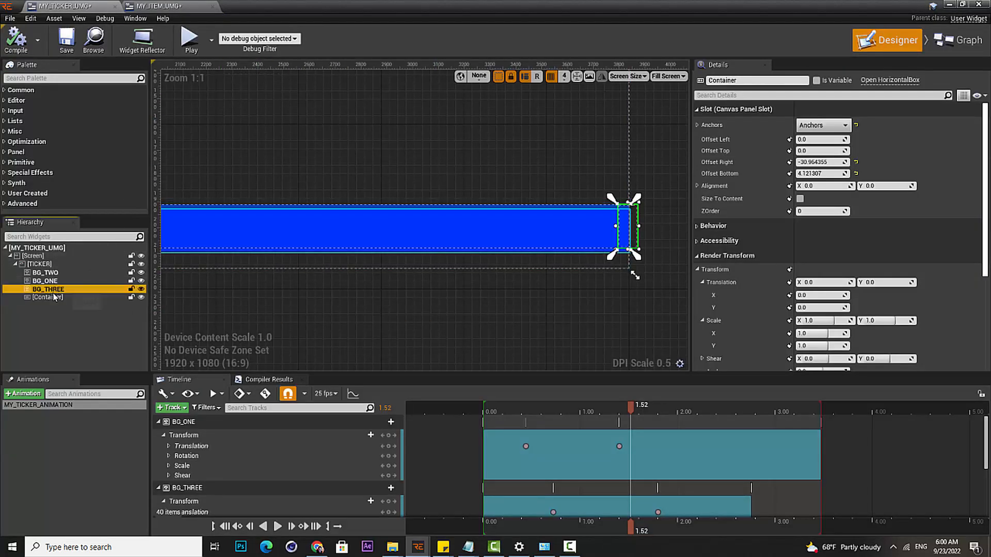
click(66, 297)
click(957, 40)
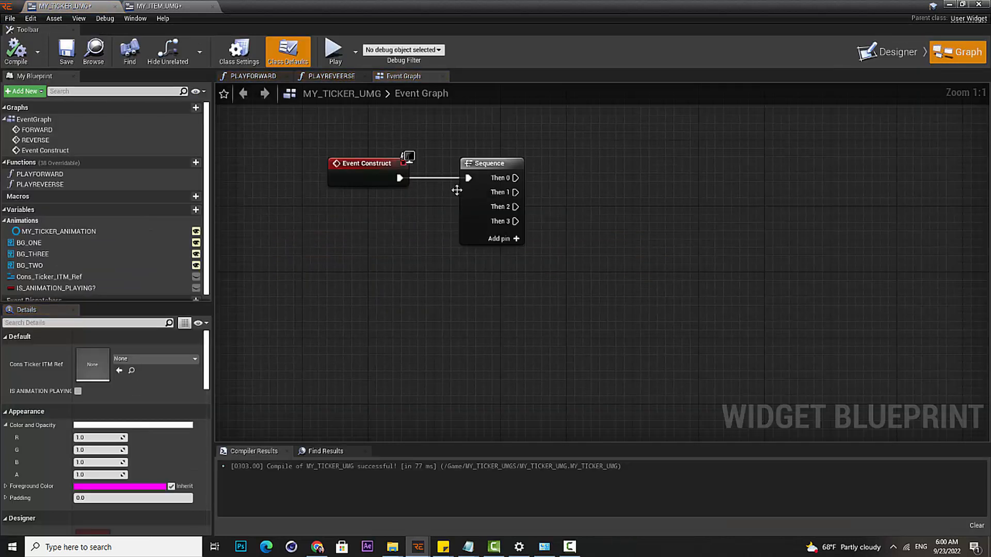
right_drag(368, 238, 300, 240)
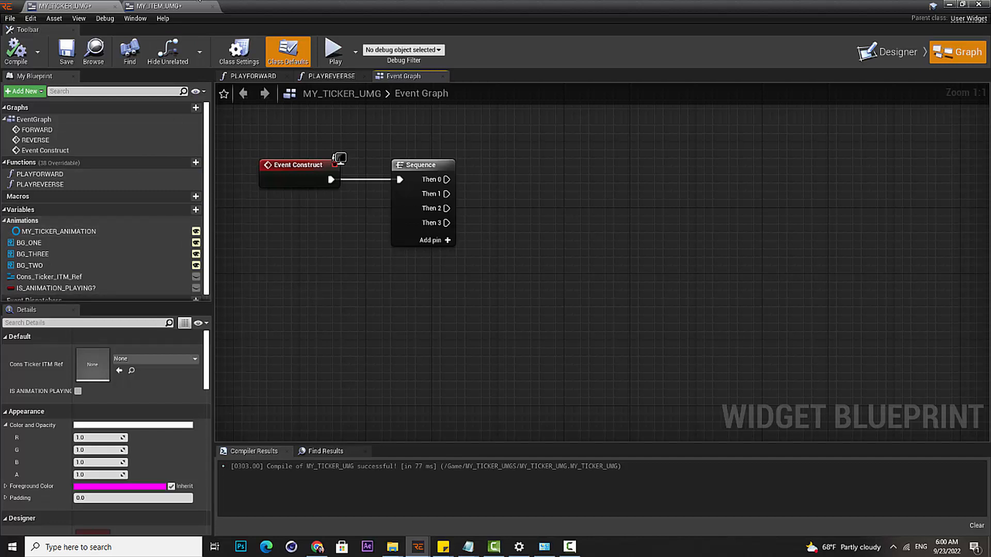
Examine the full MY_ITEM_UMG canvas and the item's place on it in the designer view
click(155, 6)
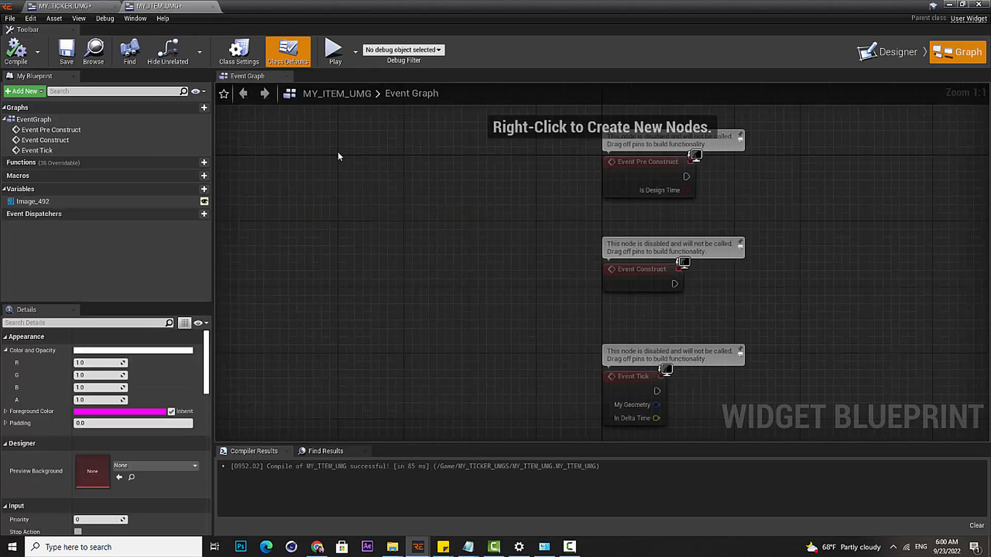
click(888, 51)
scroll(276, 143, up, 5)
right_drag(301, 157, 393, 223)
scroll(353, 220, down, 6)
right_drag(482, 273, 390, 186)
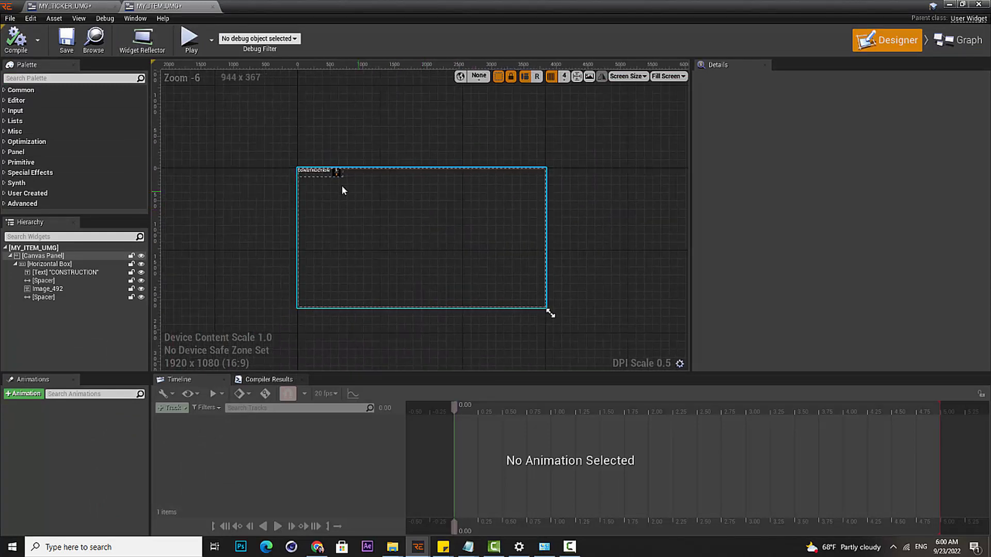
scroll(342, 185, up, 4)
Add a function named CONSTRUCTION_TICKER to MY_TICKER_UMG, compile it, and reposition its entry node
click(60, 6)
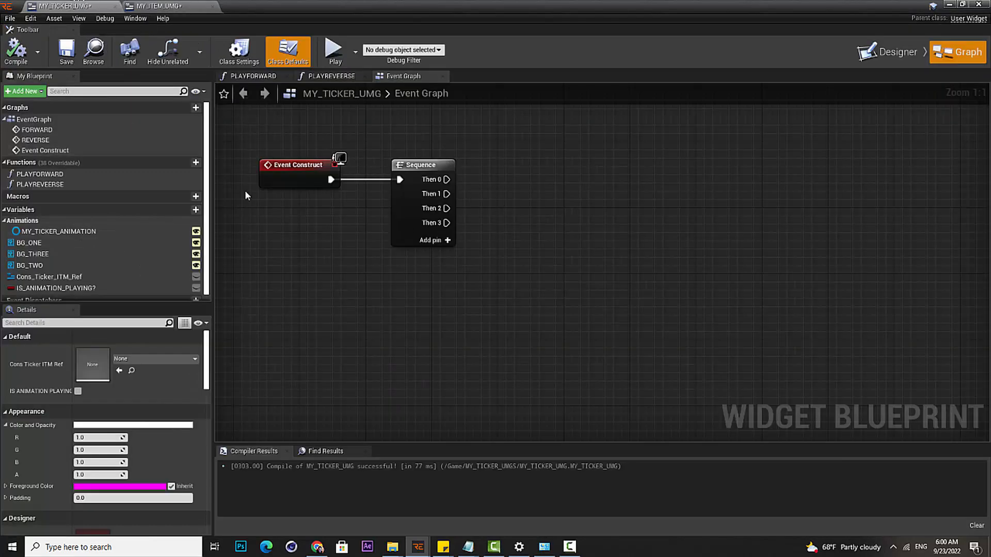
click(195, 165)
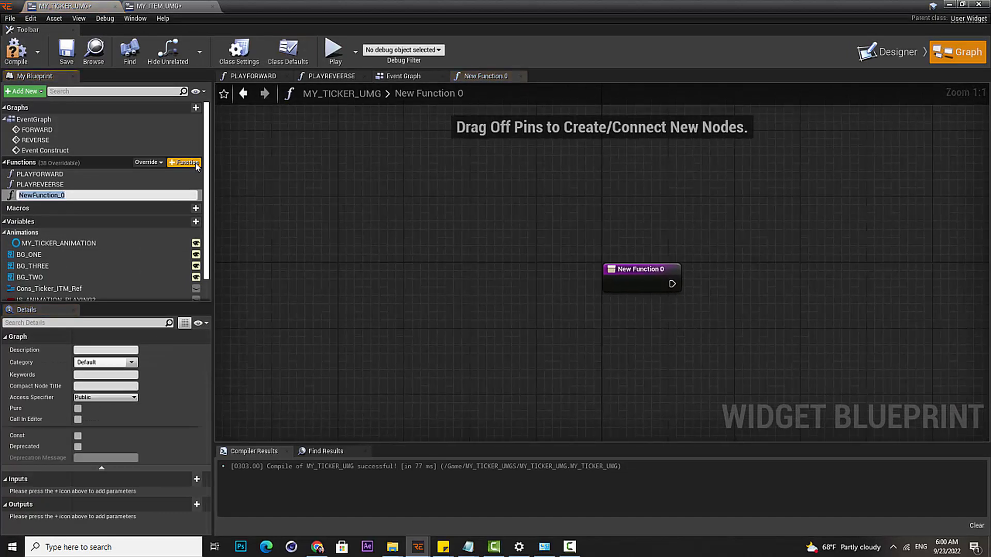
text(CONSTR)
text(UCTION_TICKER)
key(Return)
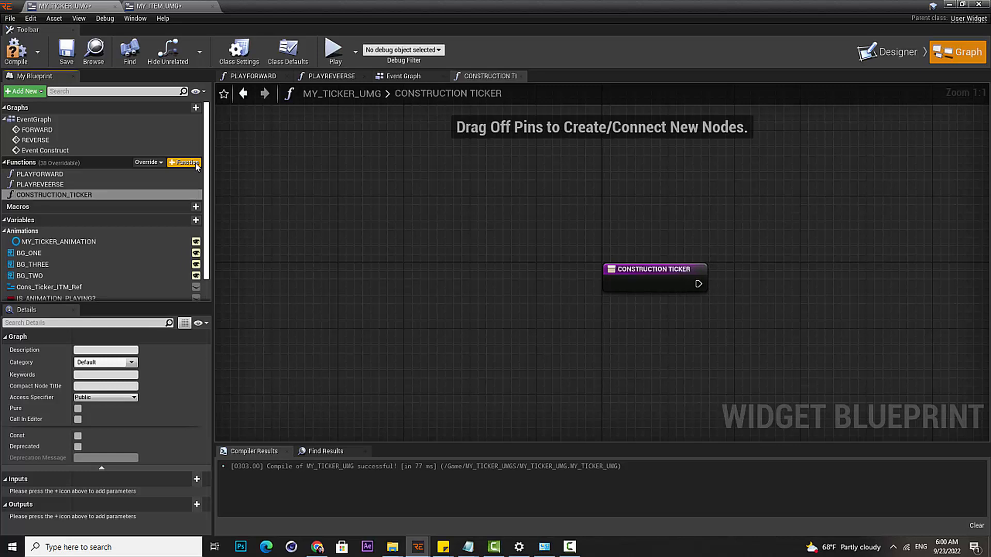
click(16, 50)
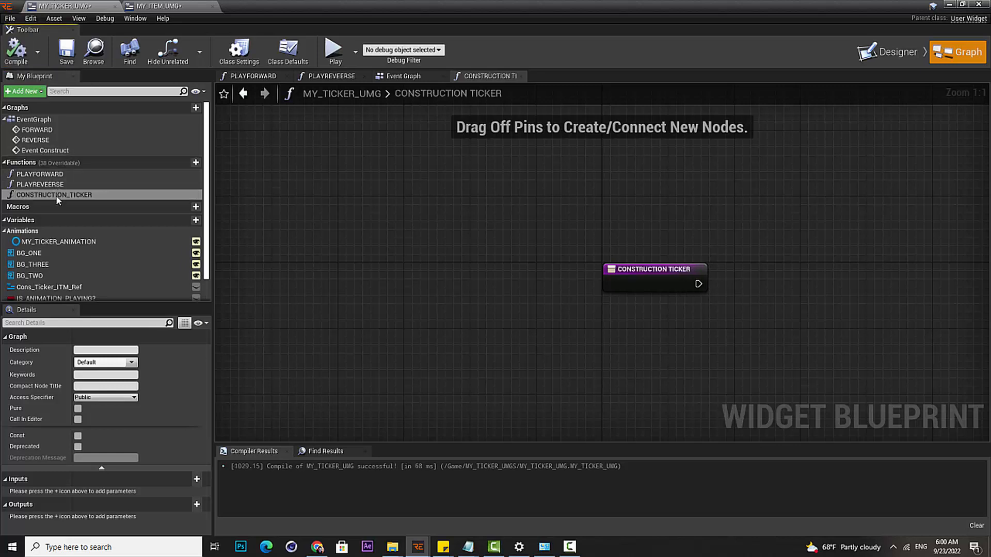
drag(653, 275, 338, 216)
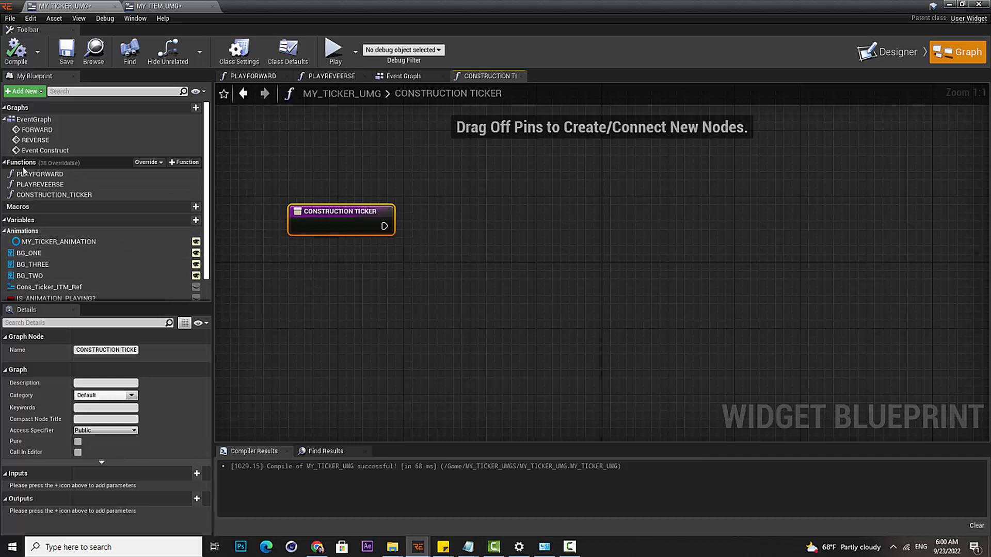
drag(383, 226, 588, 224)
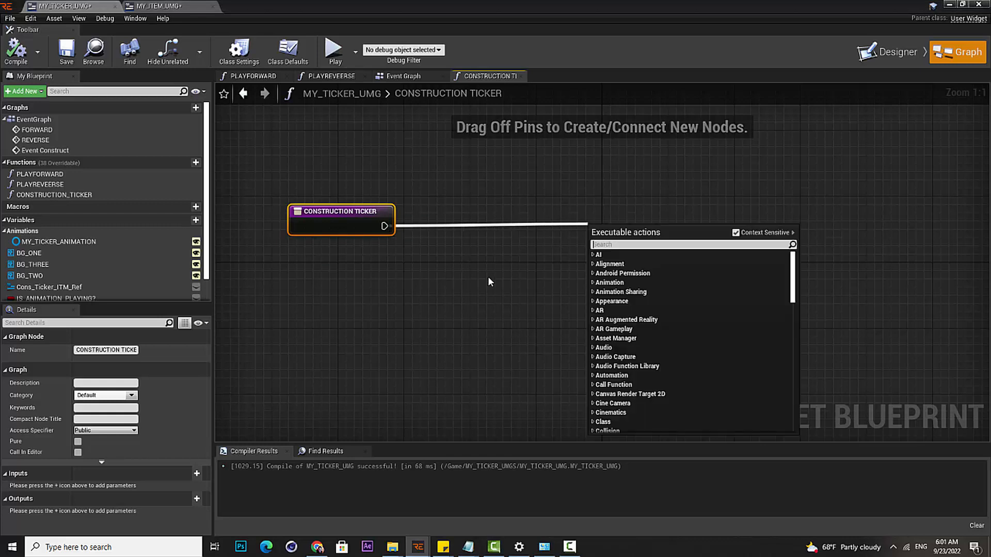
click(491, 281)
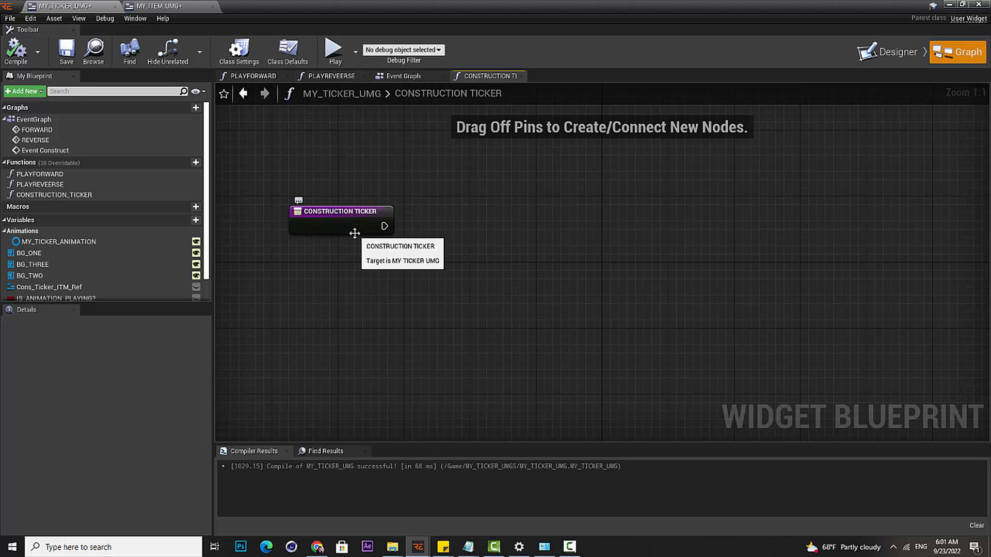
drag(387, 223, 650, 237)
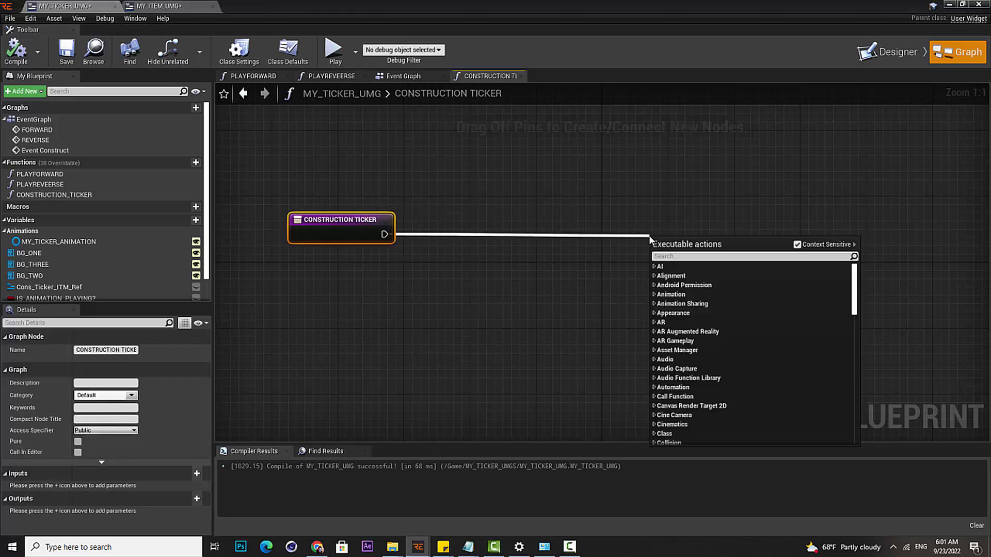
text(CREAT)
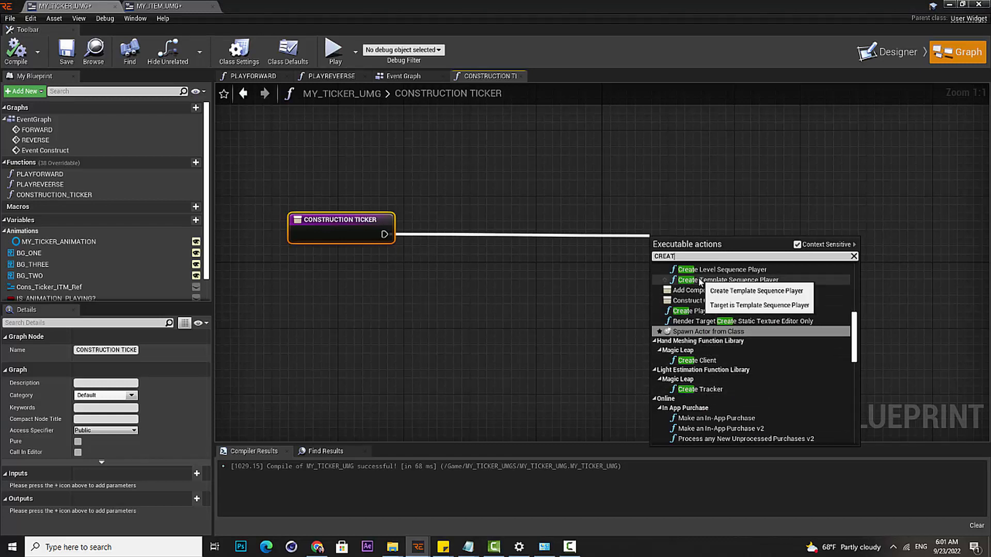
text(E)
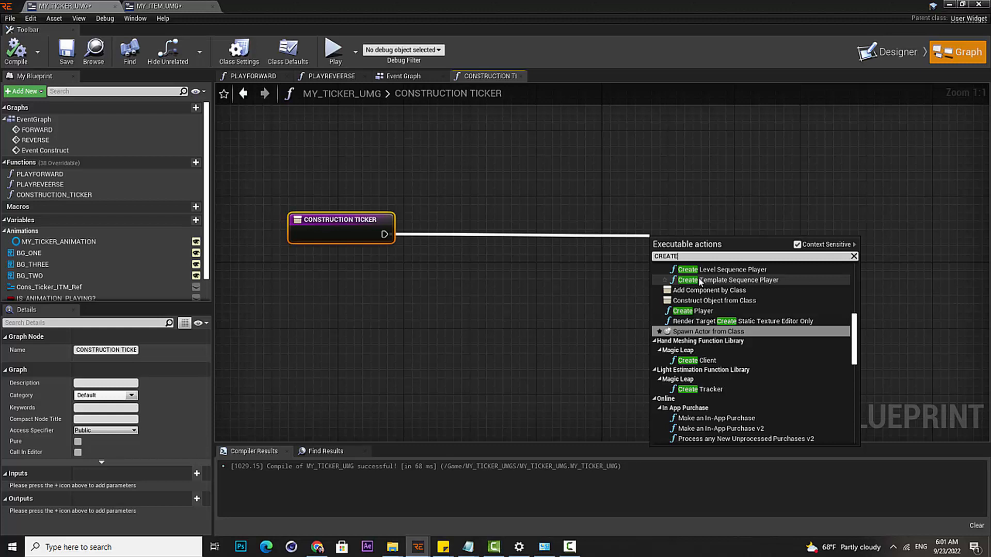
click(404, 242)
Add a Create Widget node after the CONSTRUCTION_TICKER entry, place it in line, and set its class to MY_ITEM_UMG
drag(383, 235, 616, 234)
text(CREATE)
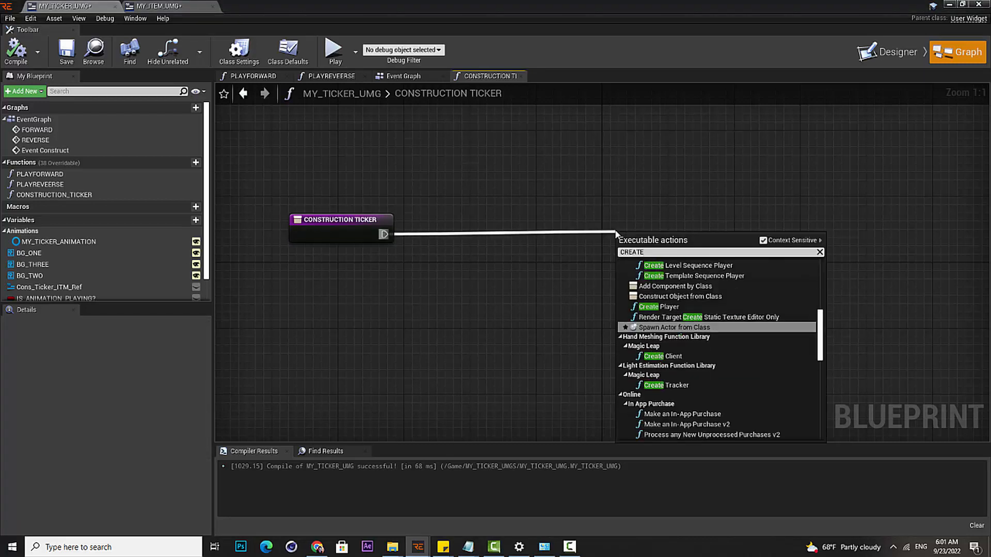
text(W)
click(667, 273)
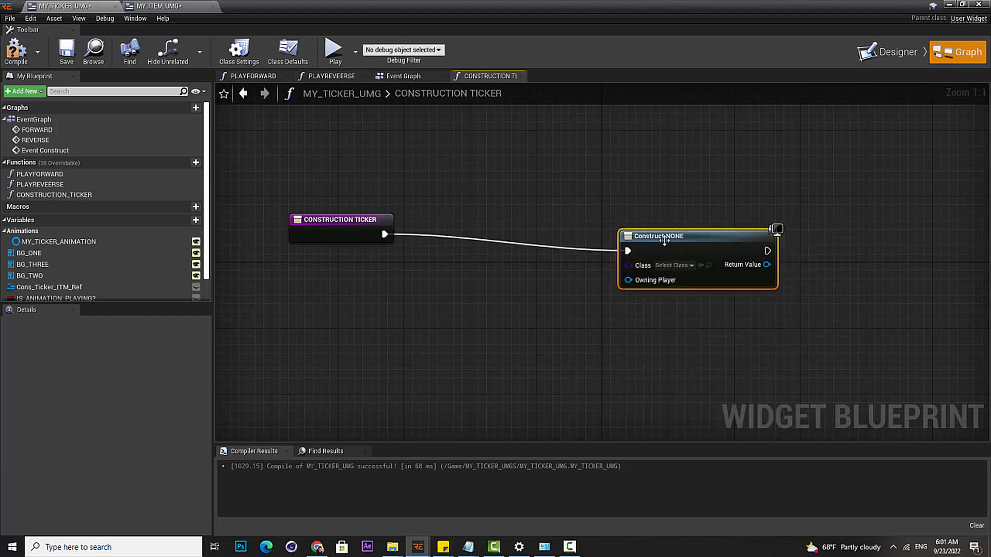
drag(674, 226, 501, 210)
click(506, 250)
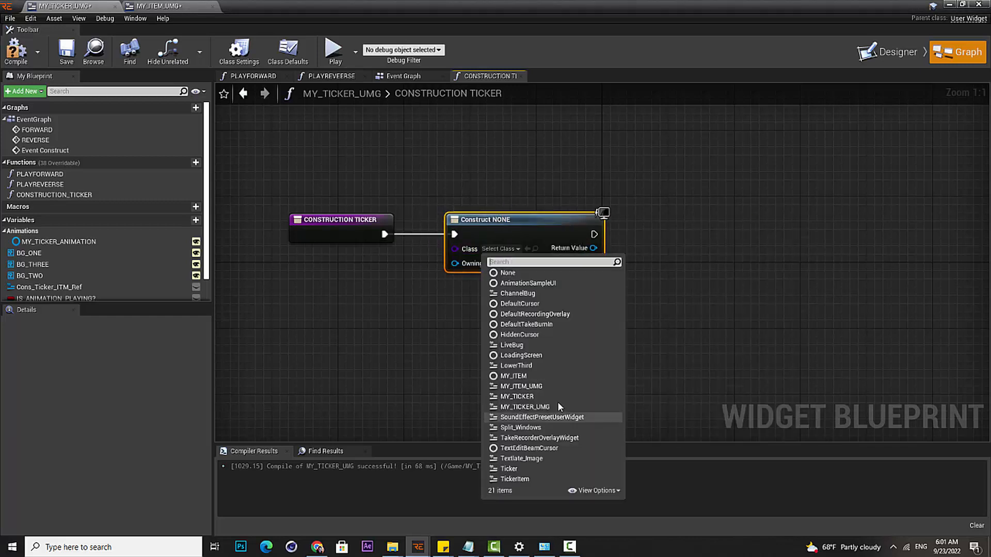
click(521, 386)
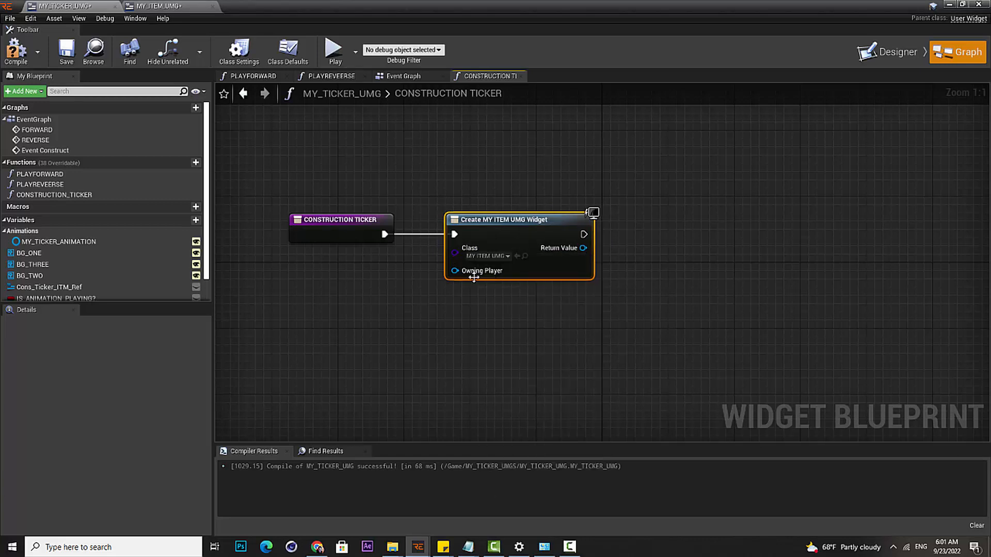
Promote the created widget's return value to a variable named TICKER_REF and align its SET node with the chain
drag(583, 247, 704, 247)
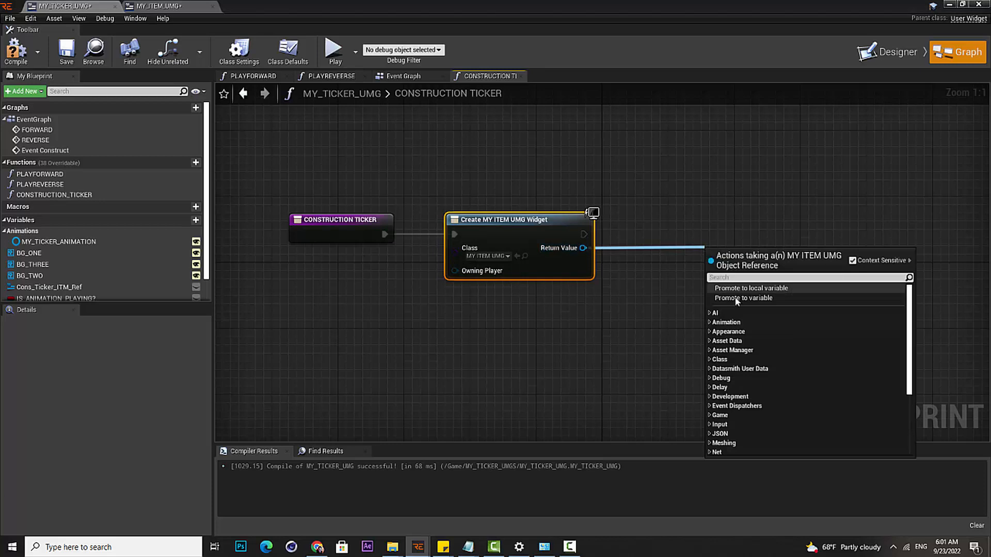
click(734, 297)
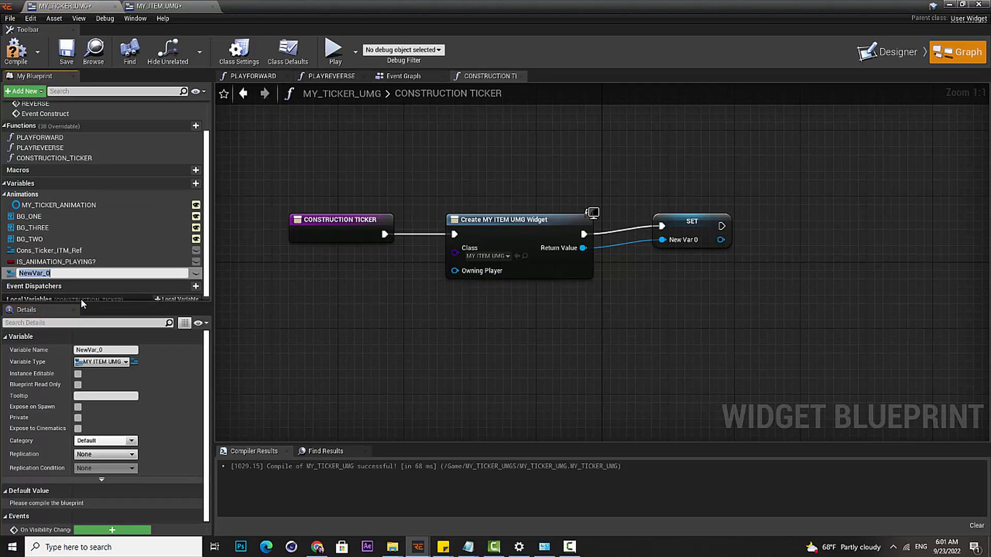
text(TICKER_REF)
key(Return)
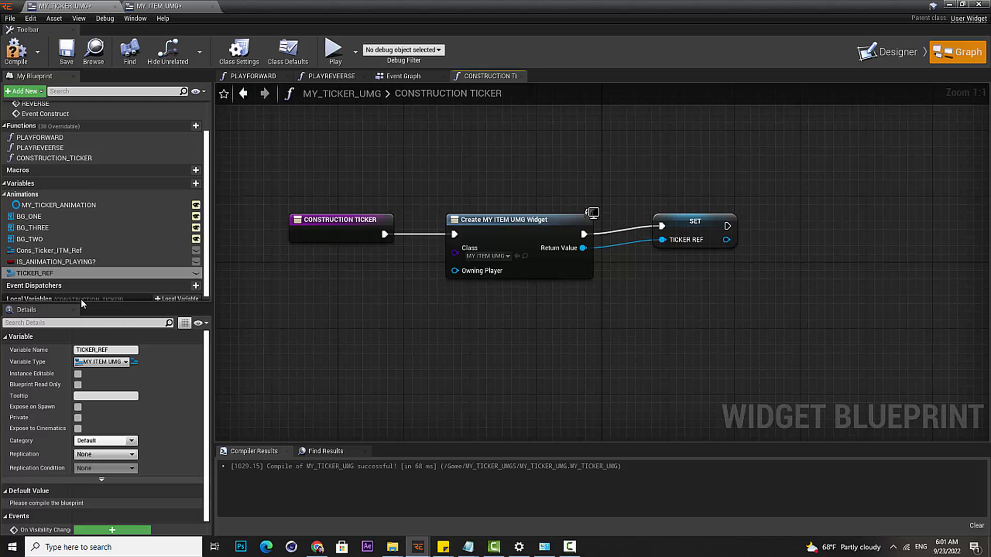
drag(700, 227, 692, 235)
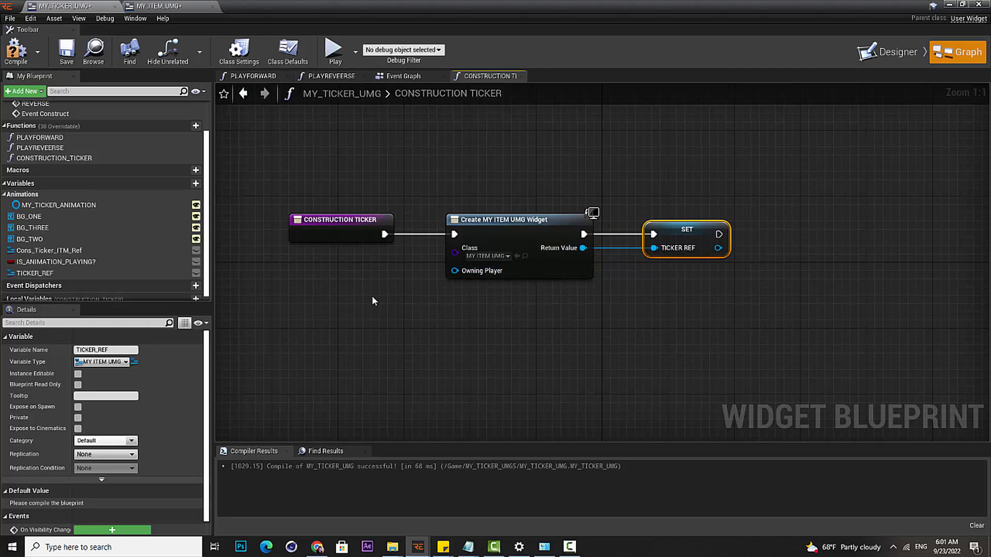
drag(333, 298, 654, 213)
click(447, 317)
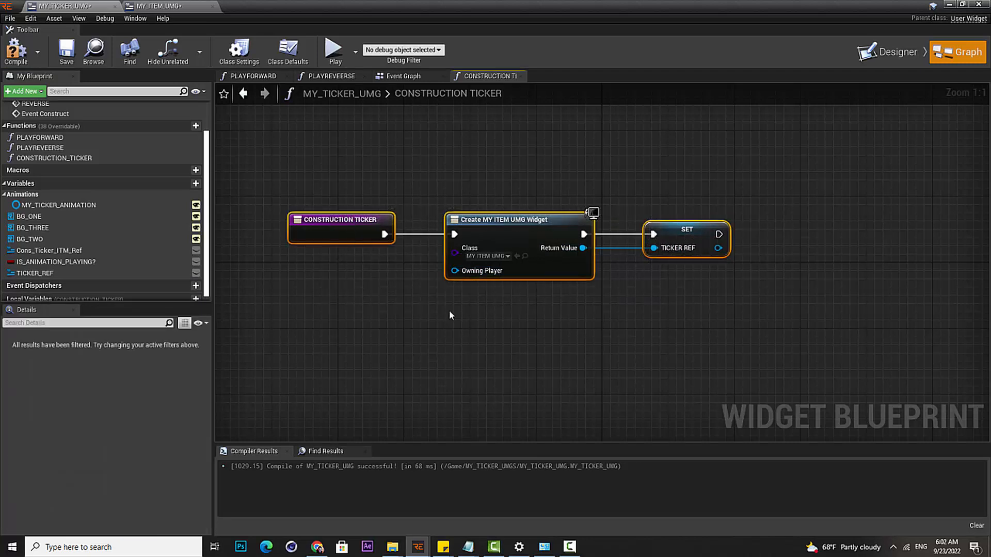
drag(341, 318, 673, 217)
right_drag(606, 298, 563, 280)
scroll(548, 274, down, 2)
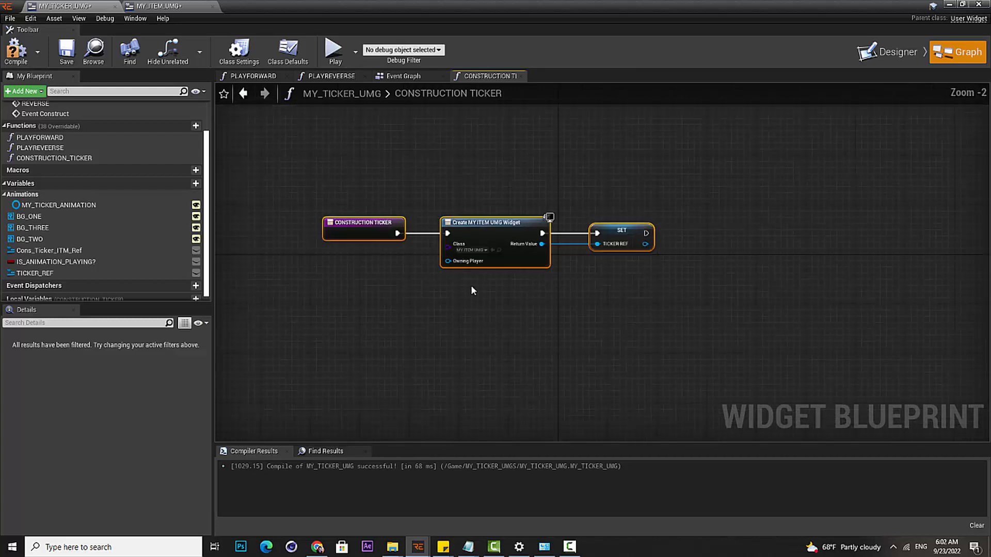
click(368, 297)
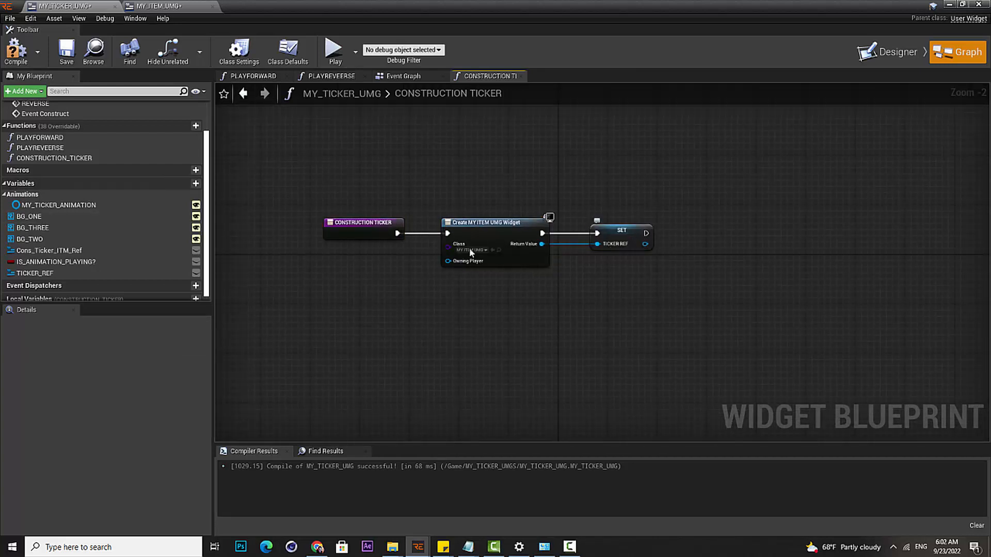
Add a Construct Object from Class node after the TICKER_REF SET node and place it in line with the chain
drag(645, 233, 805, 229)
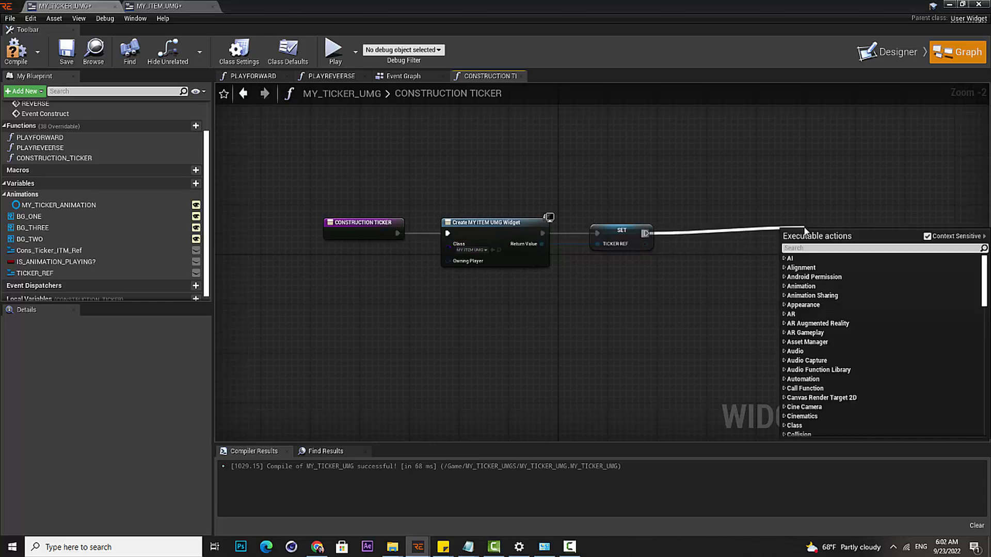
text(CONST)
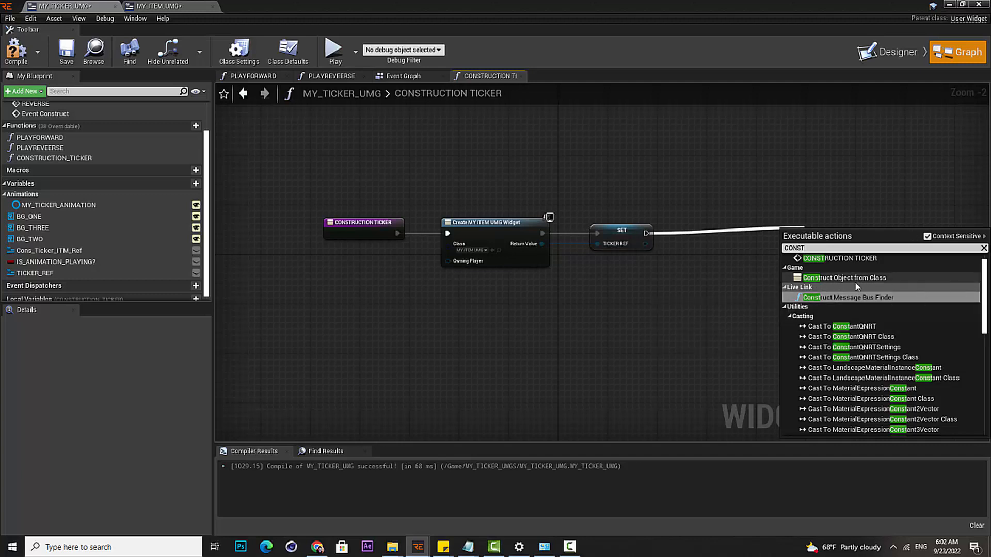
click(856, 279)
drag(853, 228, 741, 225)
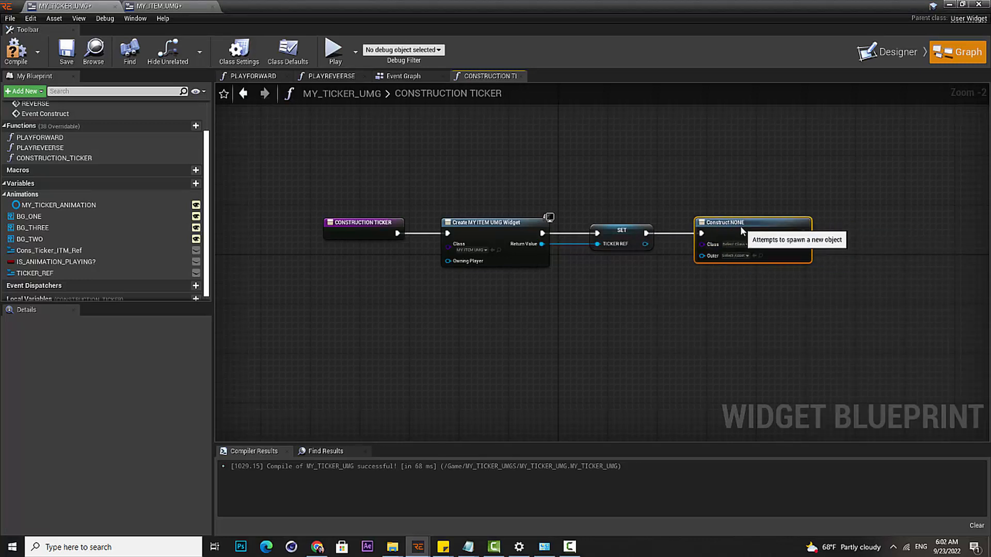
right_drag(725, 267, 637, 261)
scroll(636, 262, up, 2)
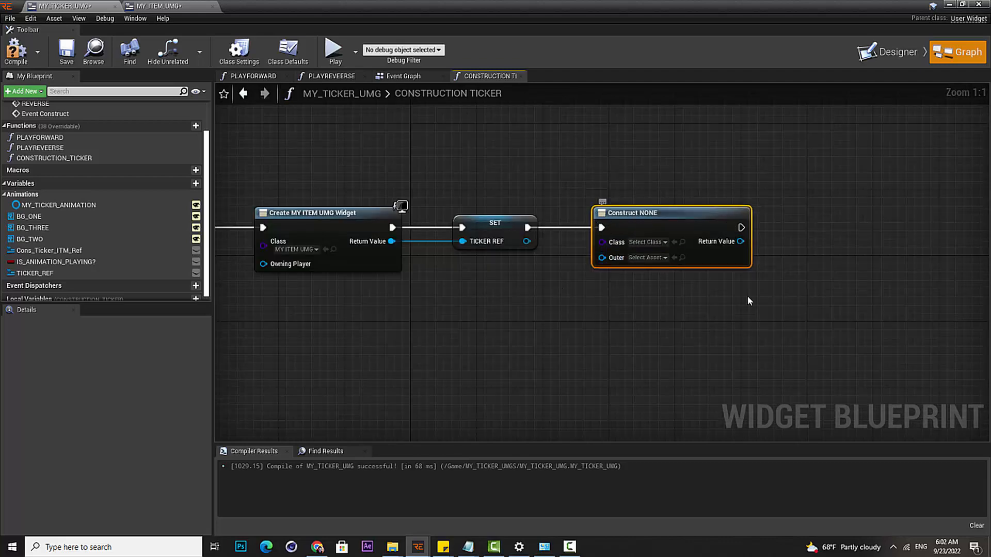
Compile MY_TICKER_UMG from its designer view and select the CONSTRUCTION text in the MY_ITEM_UMG designer
click(895, 52)
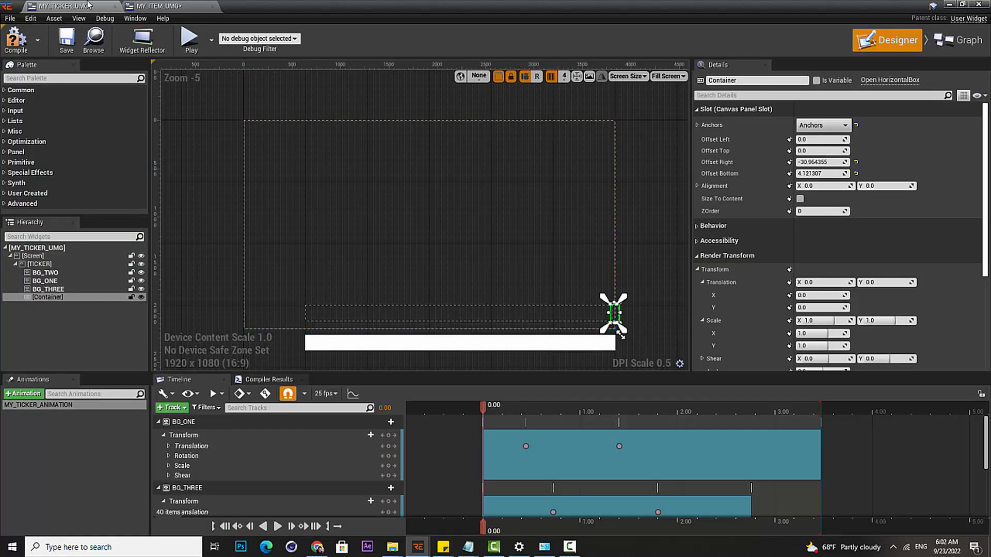
click(20, 41)
click(160, 6)
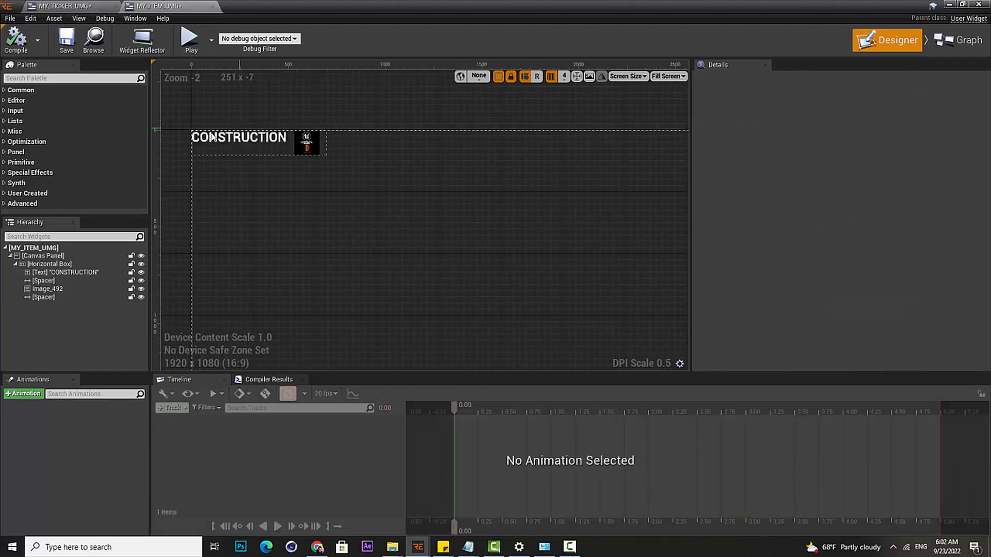
click(235, 141)
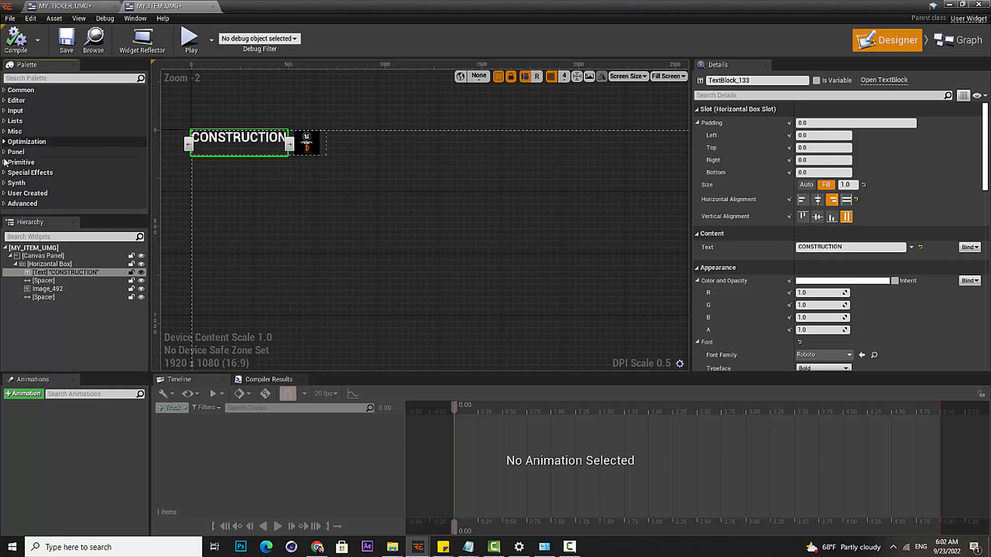
Search the MY_ITEM_UMG widget palette for TEXT and examine the available text widget types
click(13, 121)
click(35, 78)
text(B)
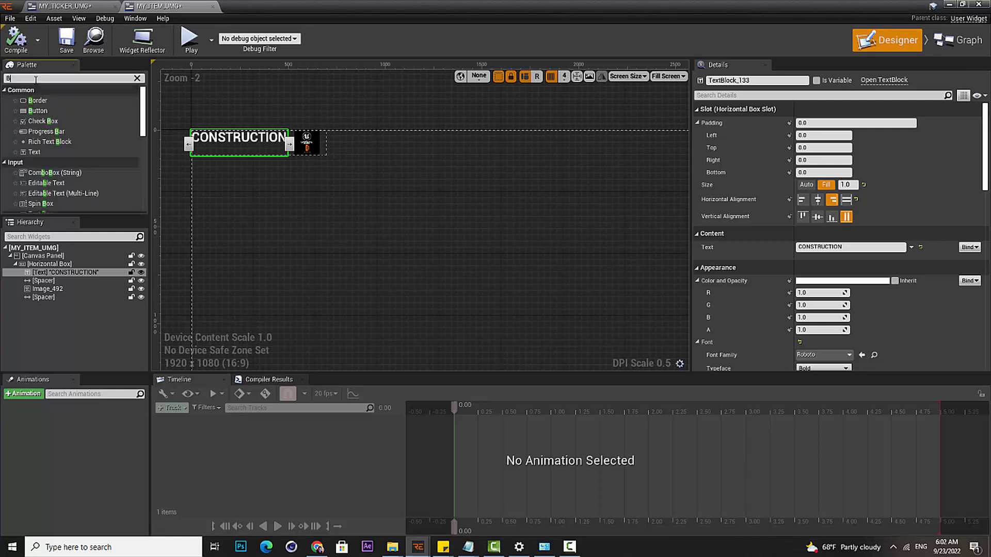
text(TE)
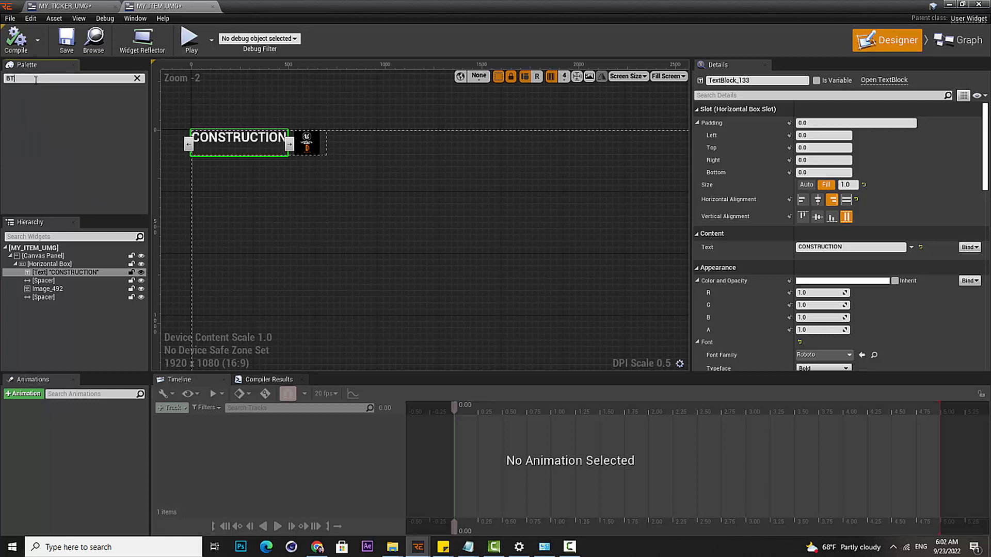
key(BackSpace)
key(BackSpace)
text(TEXT)
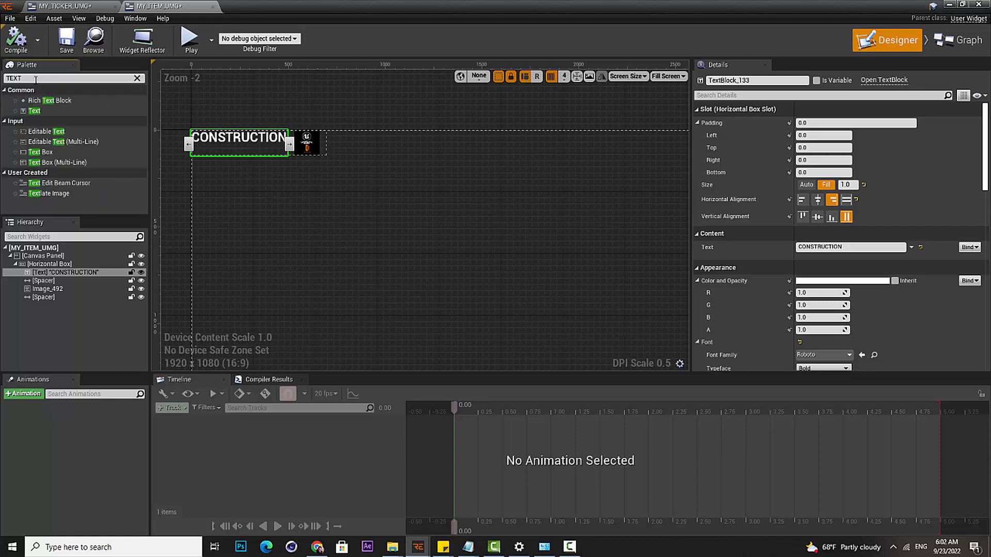
click(60, 100)
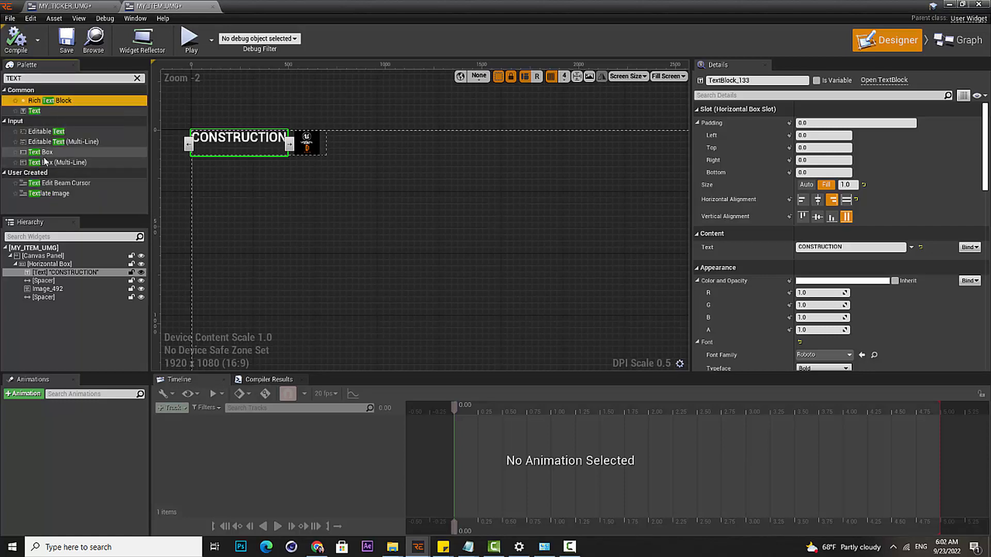
click(44, 154)
Return to the CONSTRUCTION_TICKER graph of MY_TICKER_UMG and check the asset choices for the Construct node's Outer input
click(73, 8)
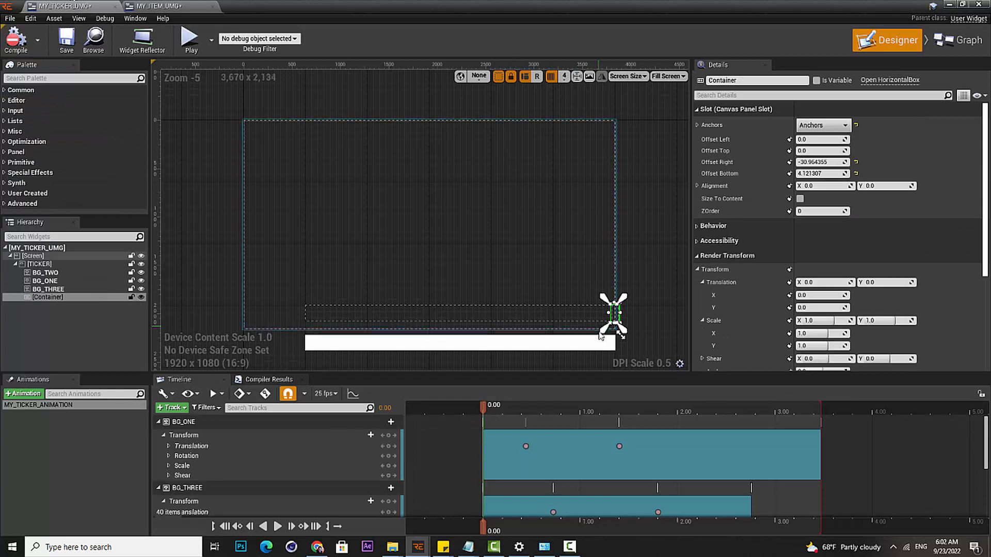
click(958, 40)
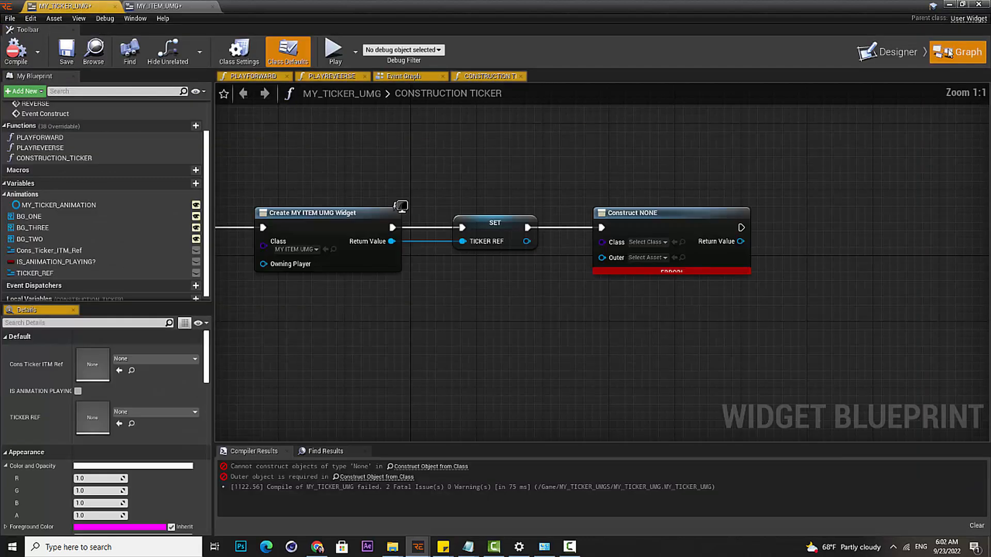
click(655, 258)
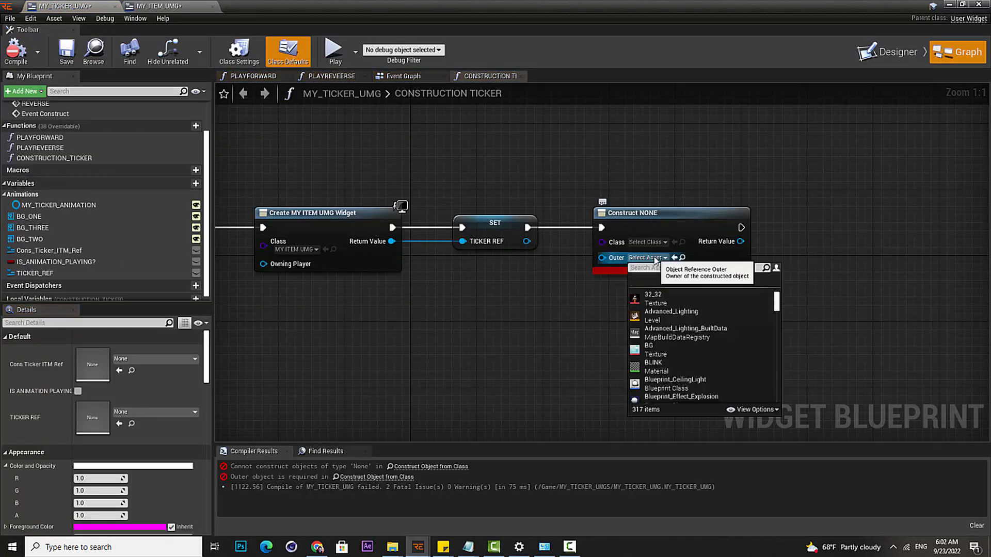
click(593, 271)
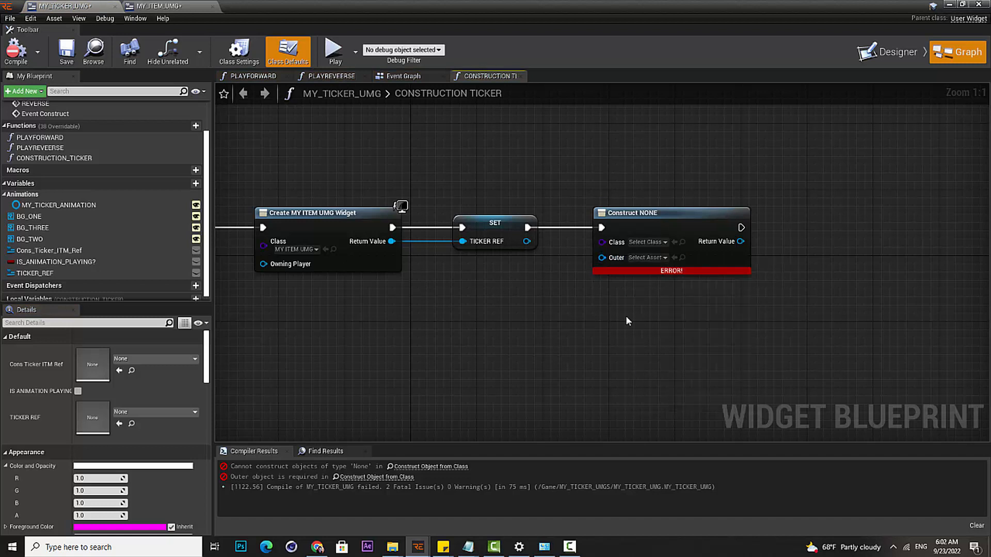
Set the Construct node's class to TextBlock and compile MY_TICKER_UMG
click(653, 242)
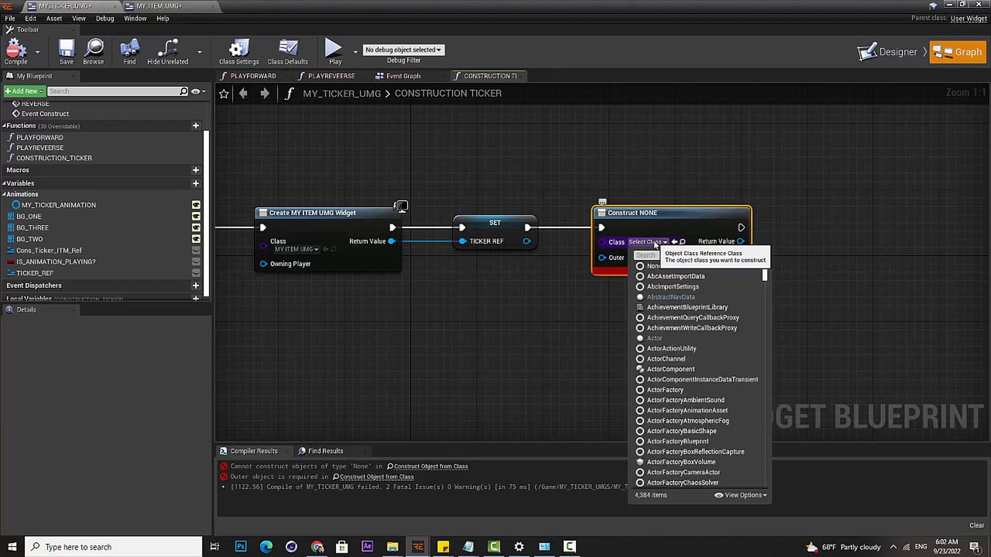
text(TEX)
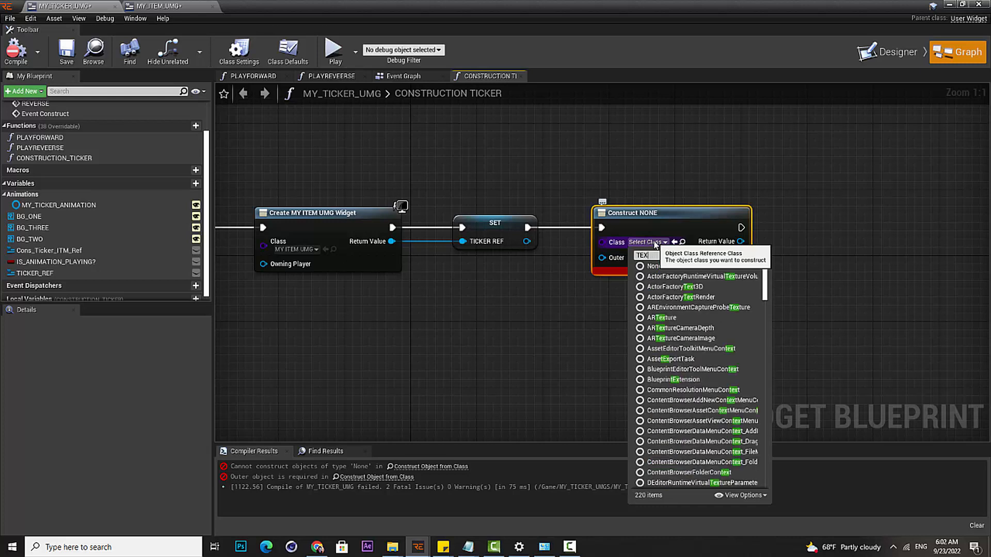
text(TNB)
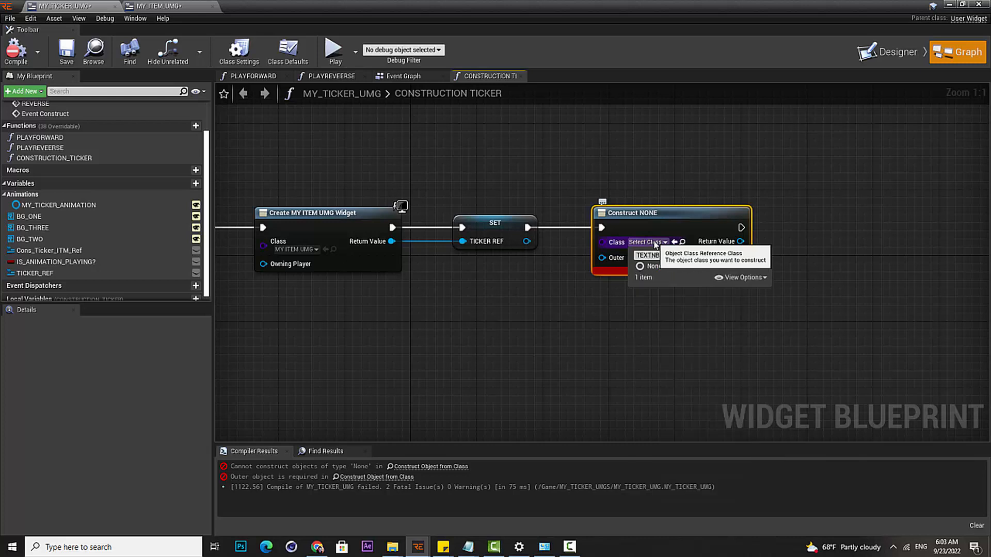
key(BackSpace)
text(B)
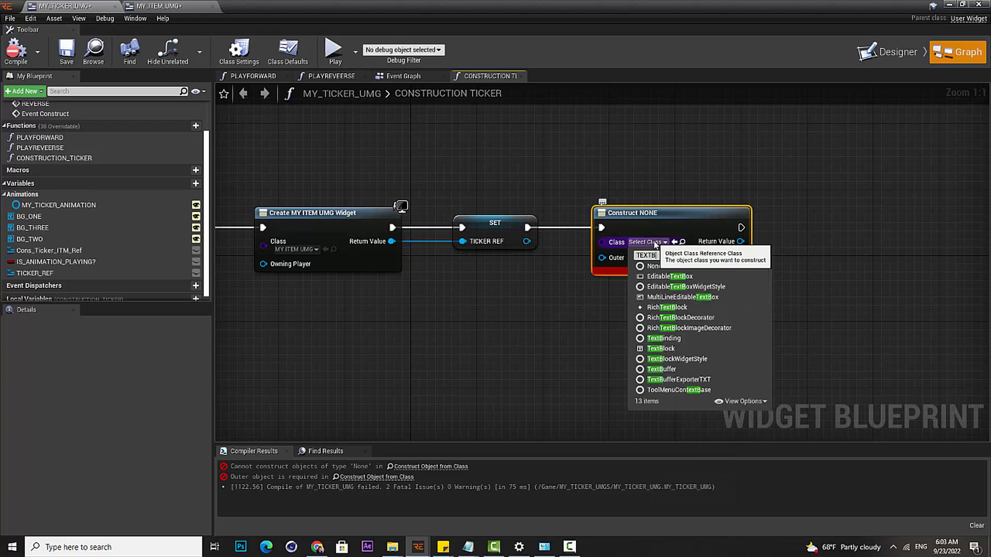
click(660, 349)
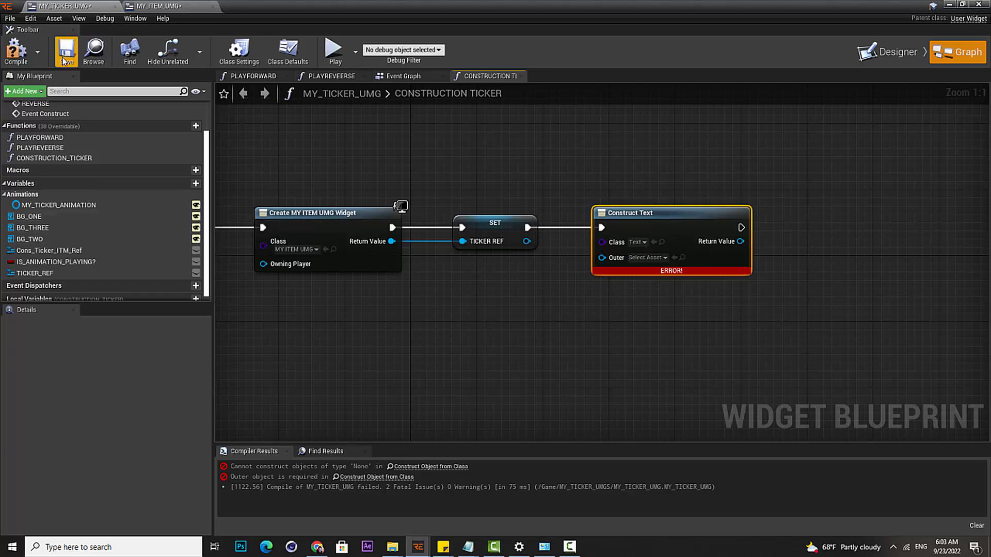
click(17, 52)
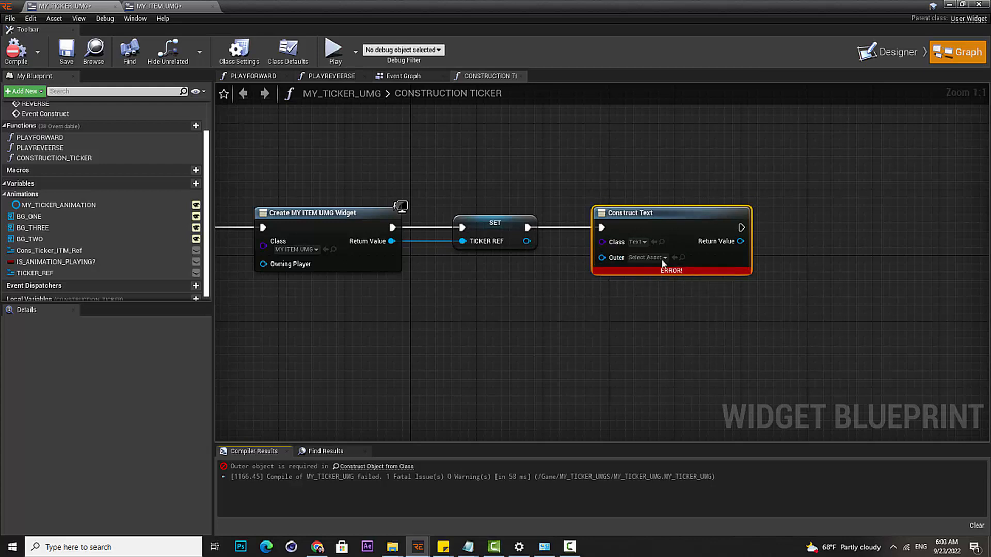
Check the MY_ITEM_UMG design and its hierarchy, and return to the CONSTRUCTION_TICKER graph to review the node chain
click(889, 51)
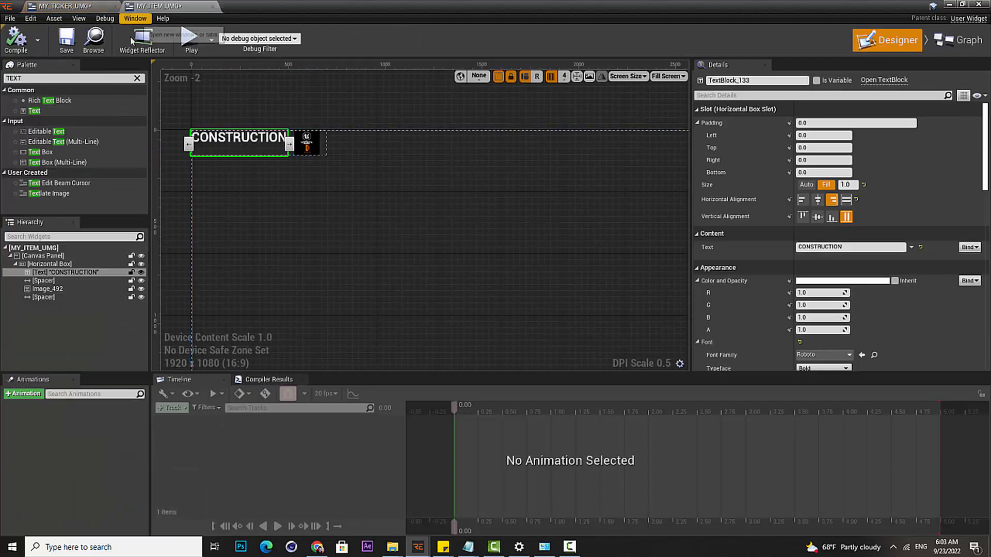
click(59, 297)
click(57, 5)
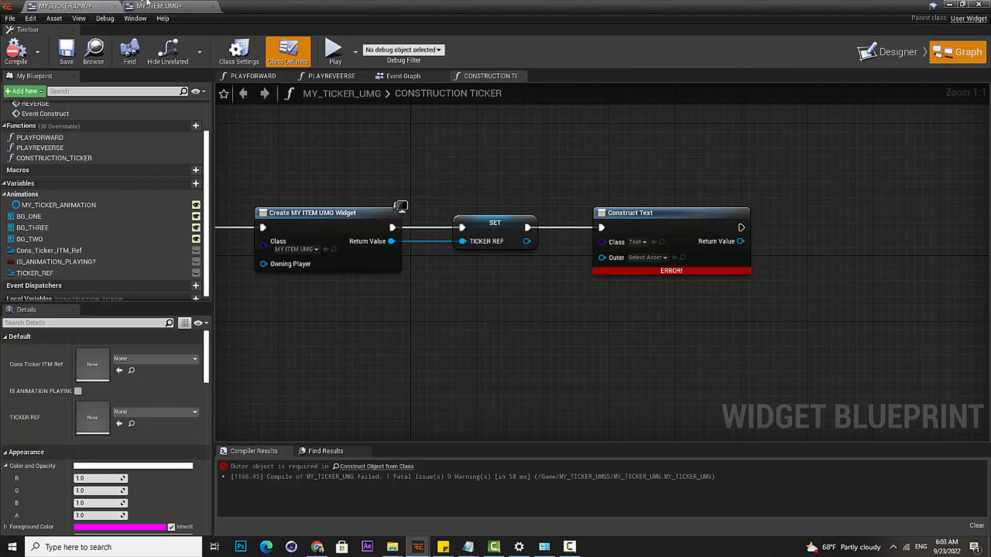
right_drag(504, 335, 602, 322)
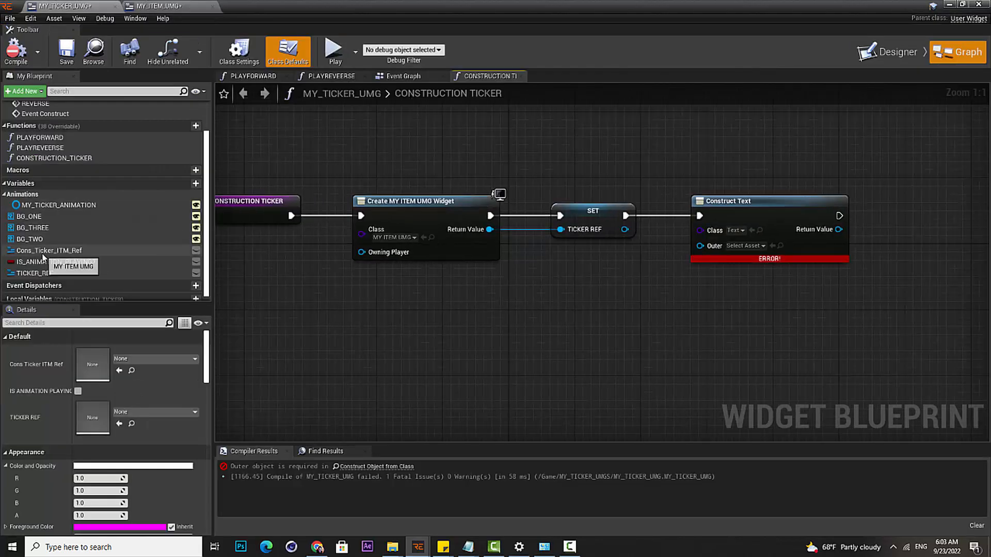
Review the MY_TICKER_UMG variables and the Construct Text node in the CONSTRUCTION_TICKER graph
scroll(165, 242, up, 2)
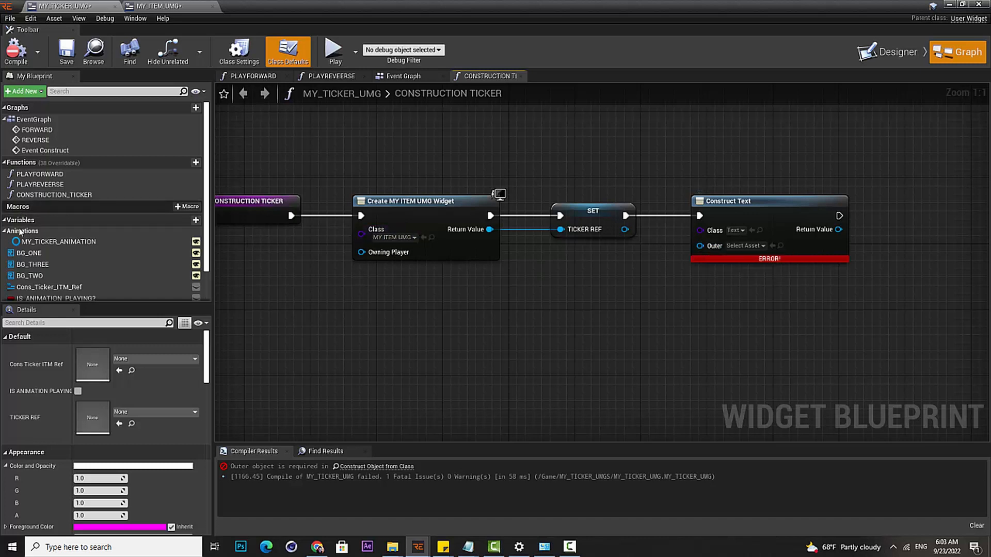
scroll(54, 260, down, 2)
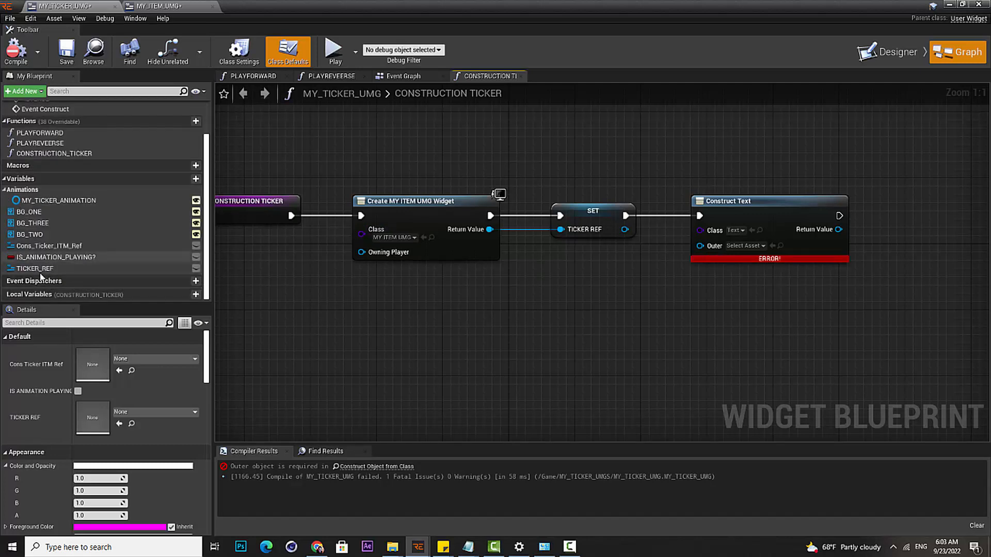
click(736, 227)
drag(693, 312, 898, 170)
drag(901, 170, 670, 308)
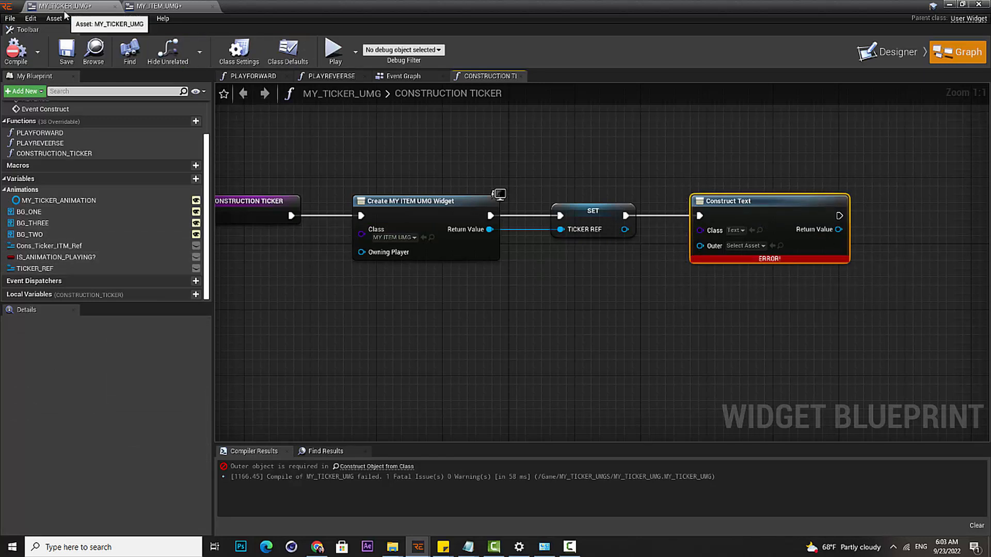
Inspect the Container in the MY_TICKER_UMG design, and in the graph move the Construct Text node farther from the TICKER REF SET node
click(888, 52)
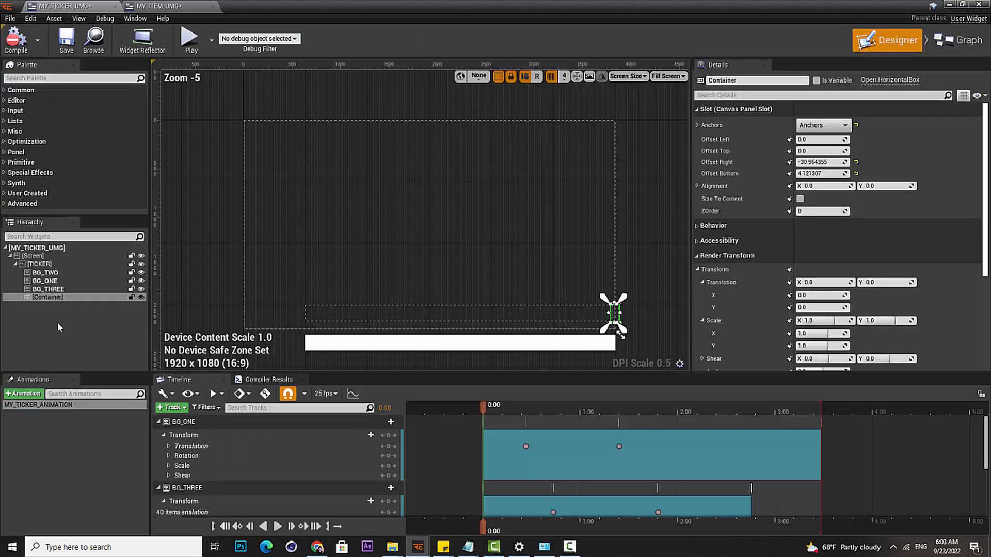
click(49, 289)
click(49, 297)
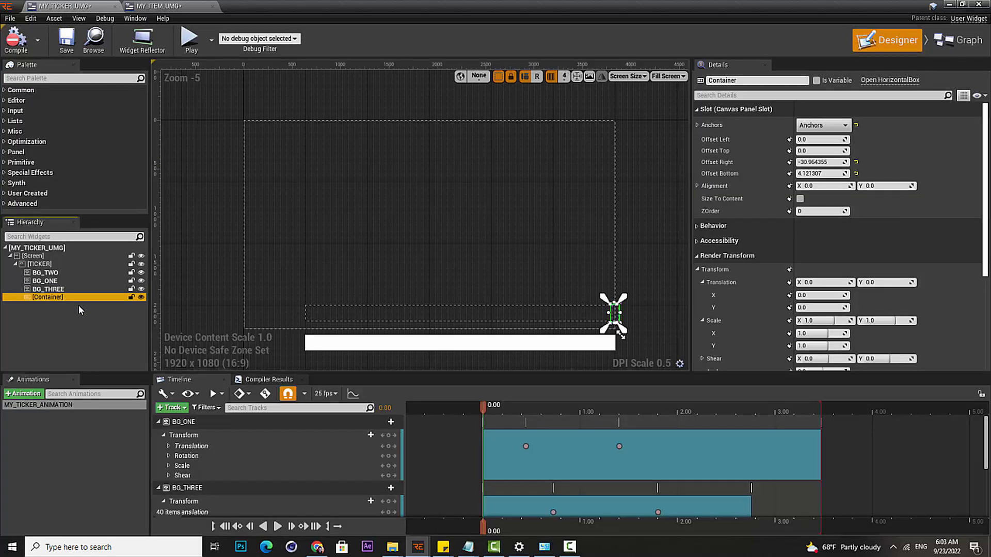
click(189, 6)
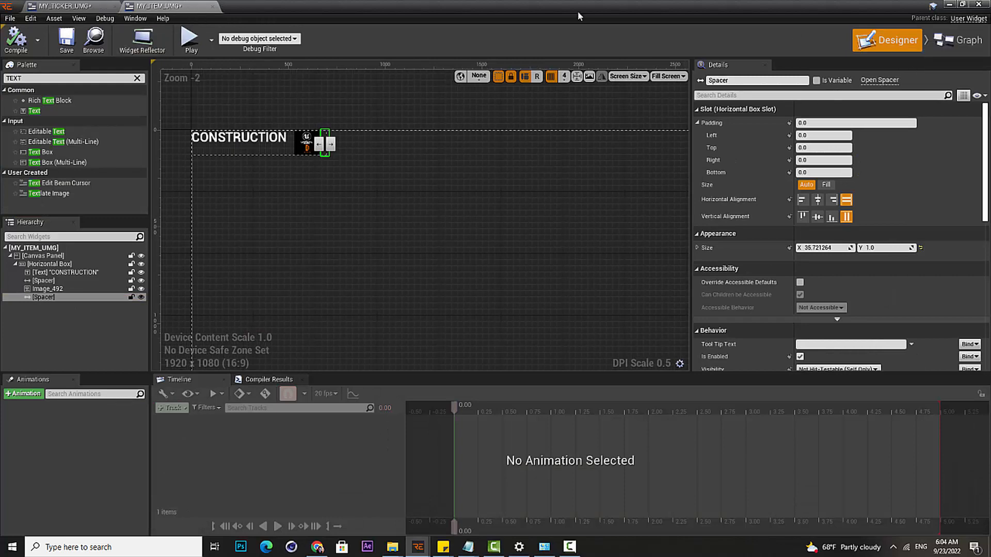
click(65, 6)
click(957, 39)
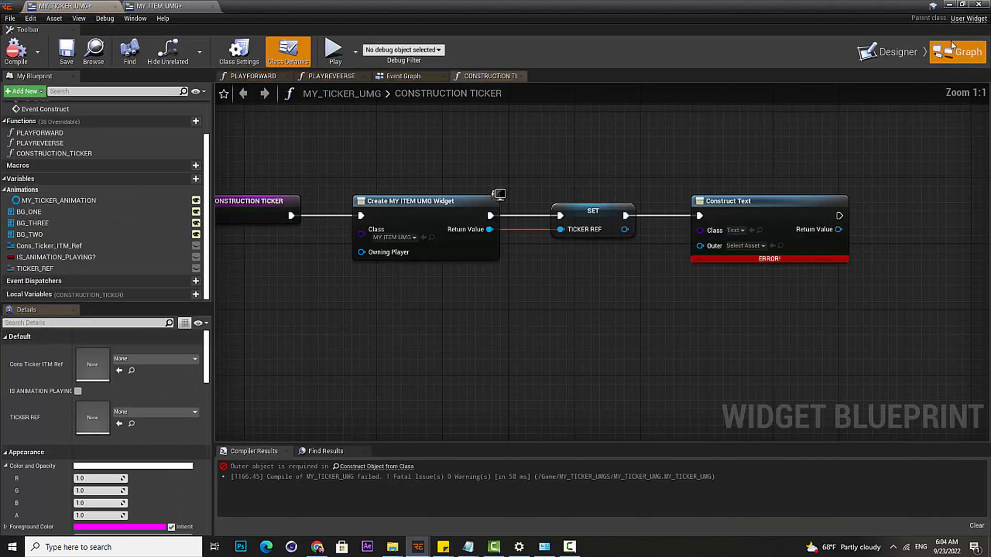
drag(758, 202, 783, 202)
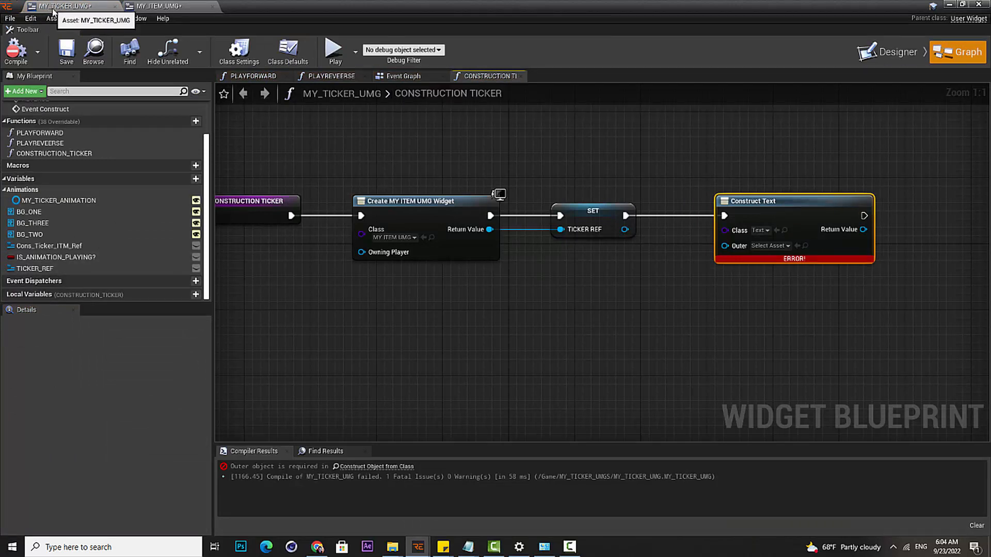
Examine the Container's placement in the MY_TICKER_UMG design, compare it with MY_ITEM_UMG, and check which variables the graph offers
click(888, 51)
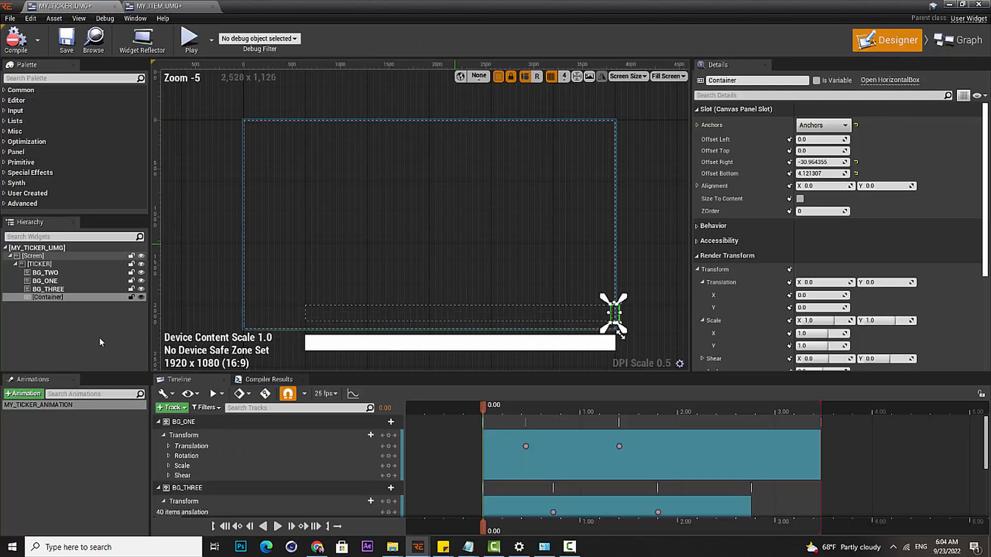
click(55, 290)
click(47, 298)
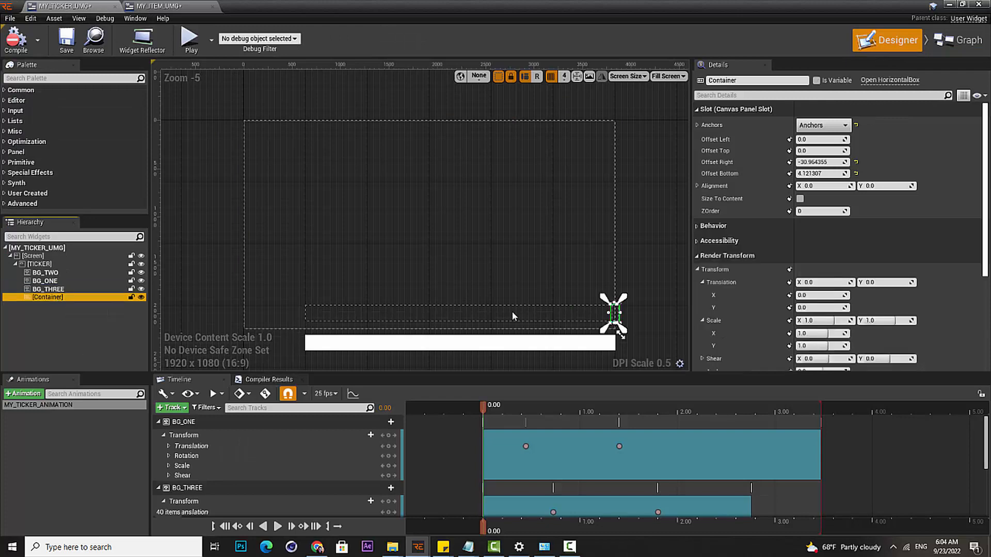
scroll(591, 257, up, 4)
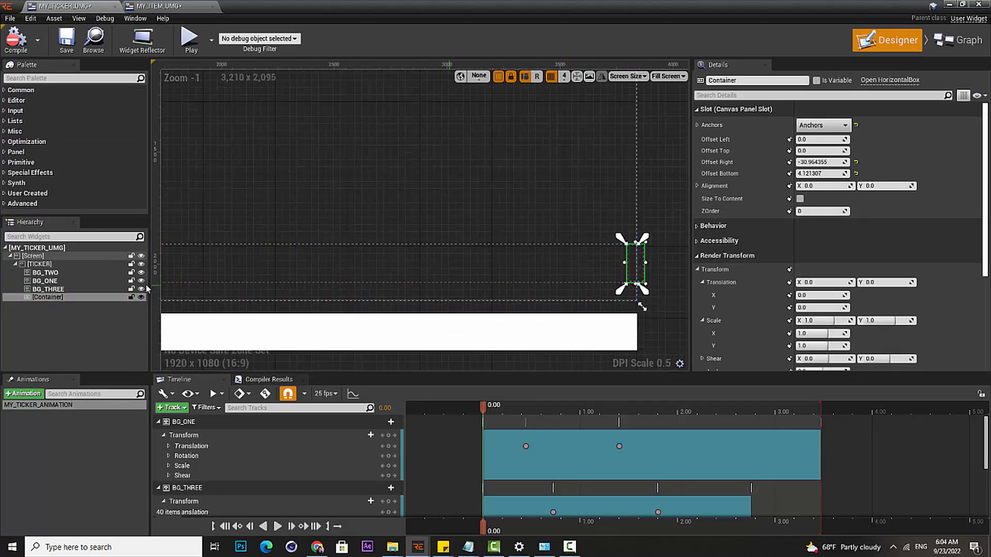
click(170, 7)
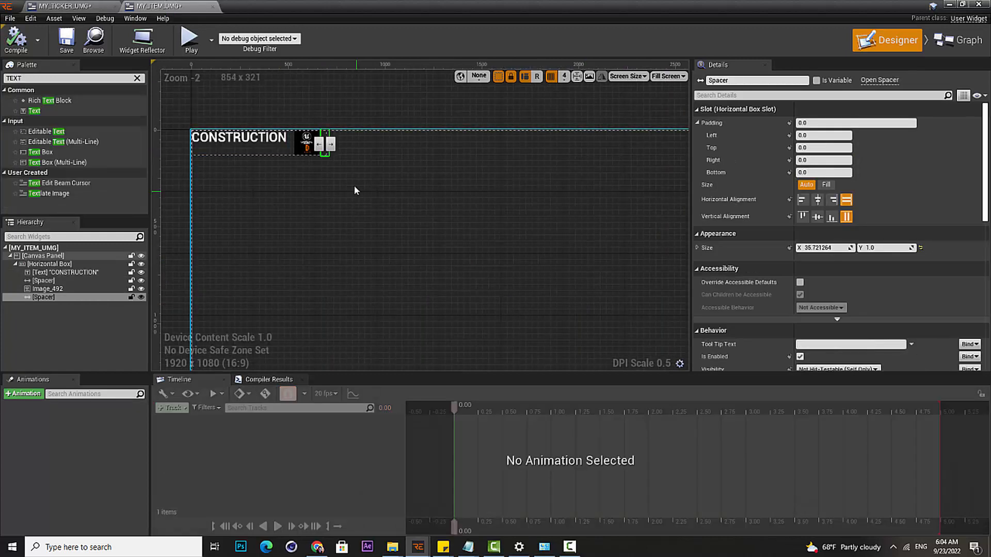
click(70, 6)
click(957, 45)
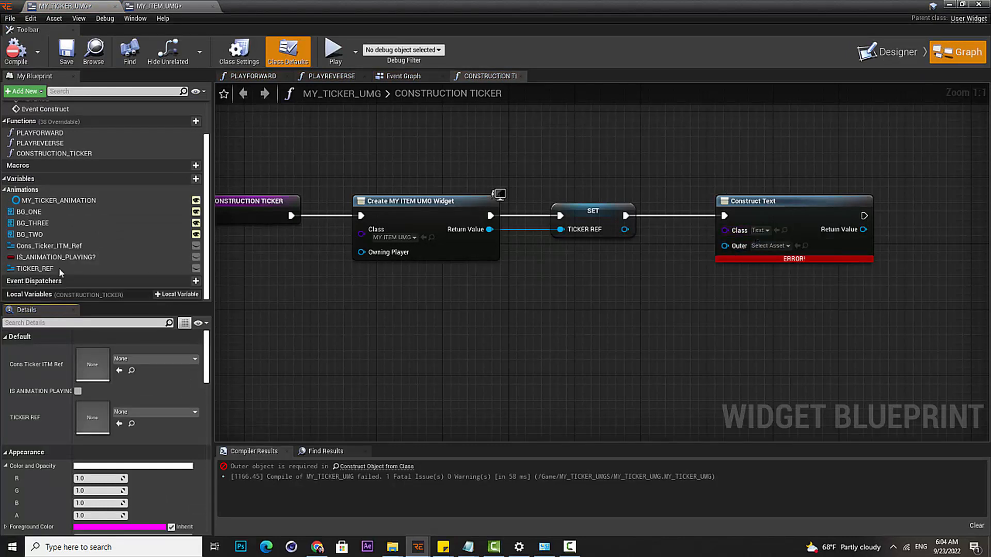
scroll(30, 165, up, 3)
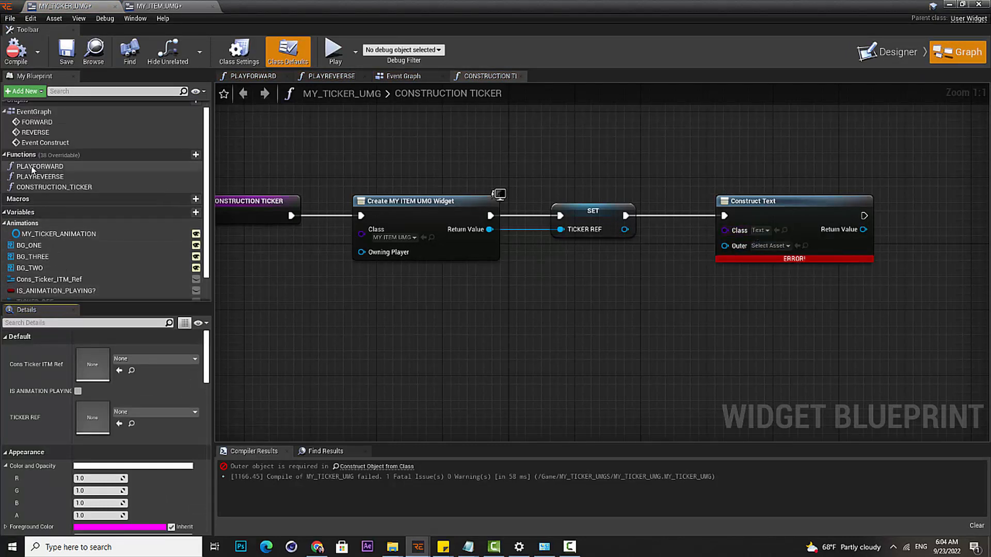
scroll(40, 217, down, 3)
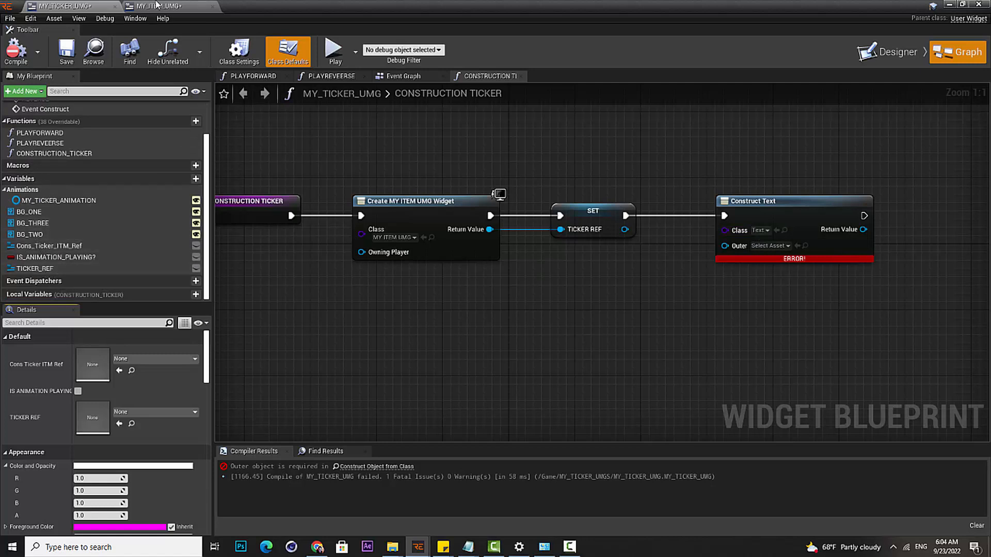
Expose the Container horizontal box as a variable, compile MY_TICKER_UMG, and return to the CONSTRUCTION_TICKER graph
click(179, 5)
click(73, 6)
click(894, 54)
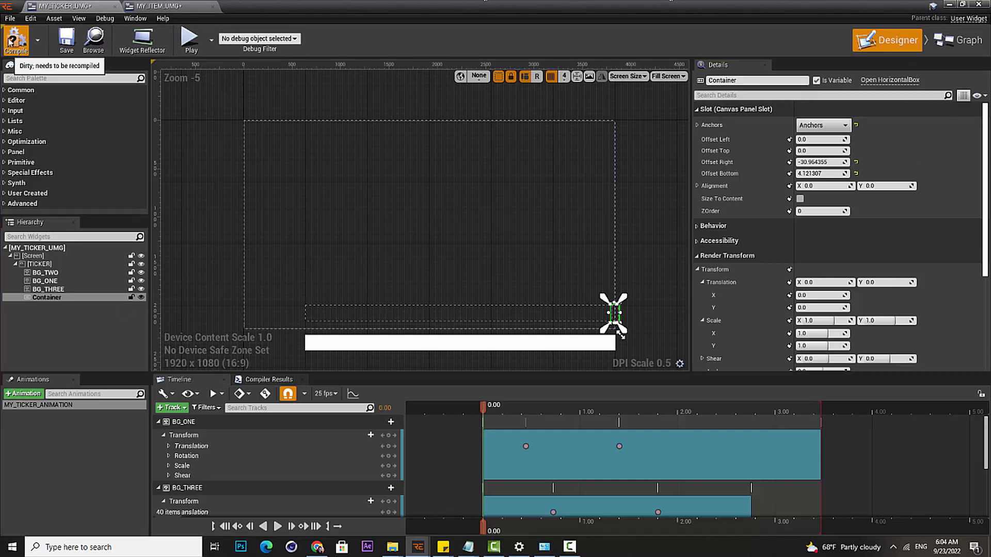
click(158, 5)
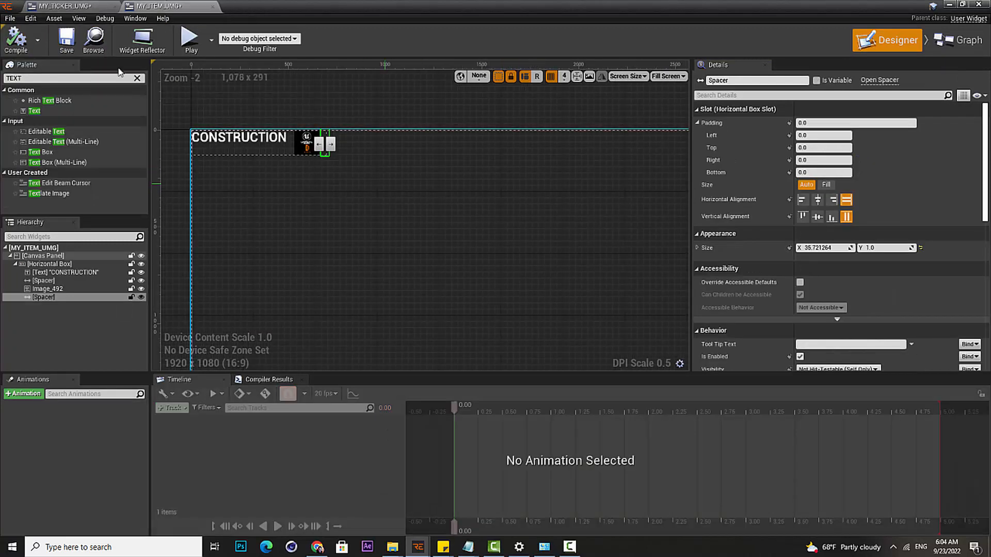
click(64, 6)
click(958, 40)
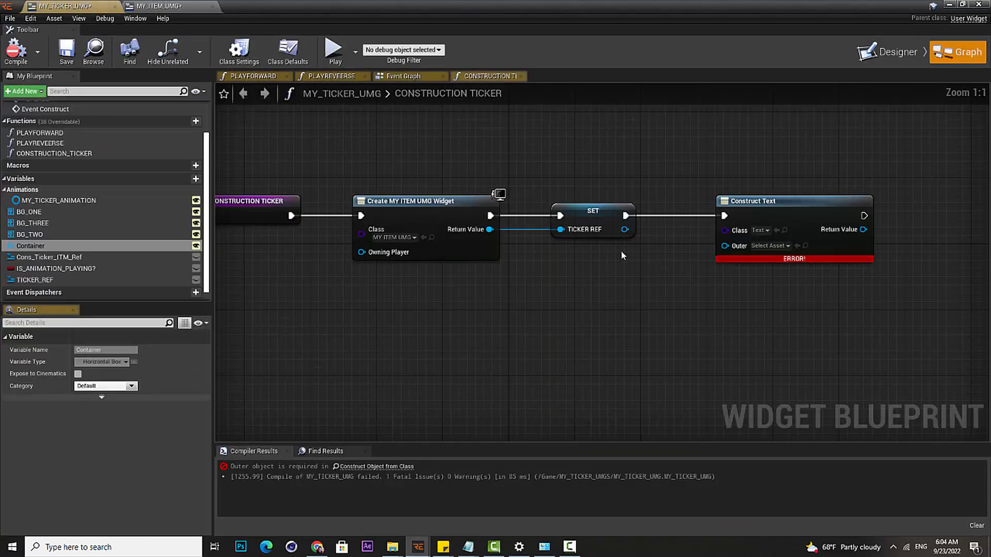
Connect a Container reference to the Construct Text node's Outer input, and compile and save MY_TICKER_UMG
scroll(18, 283, down, 1)
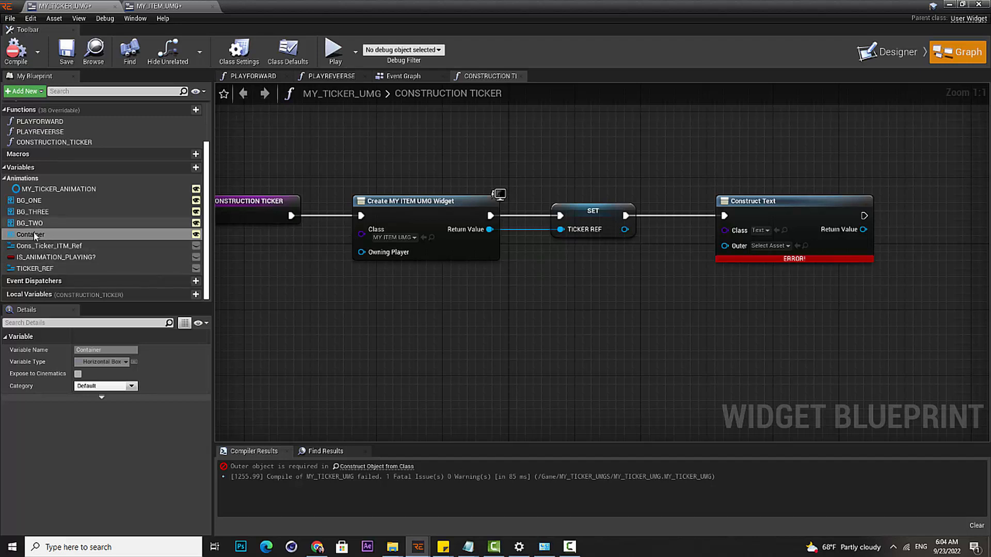
drag(31, 235, 726, 246)
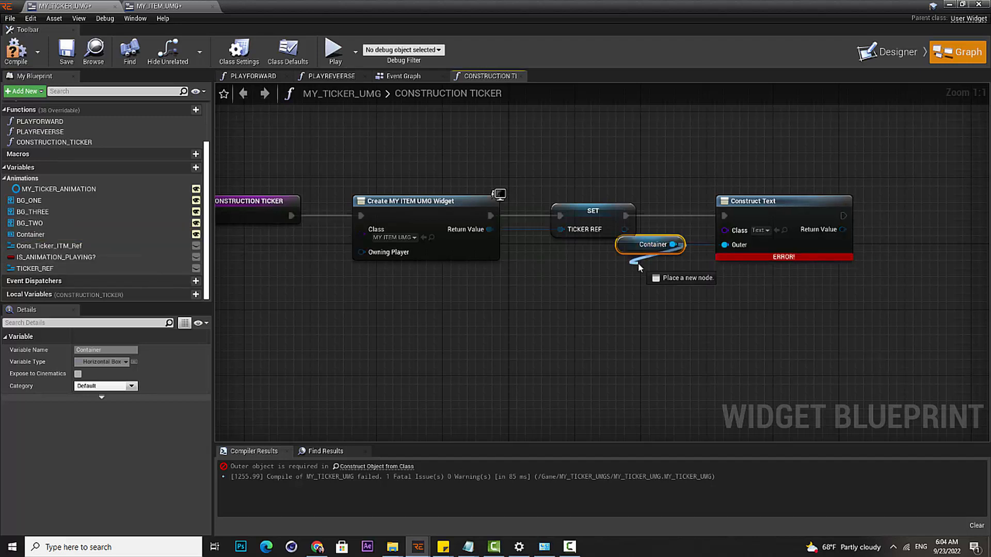
drag(651, 244, 651, 269)
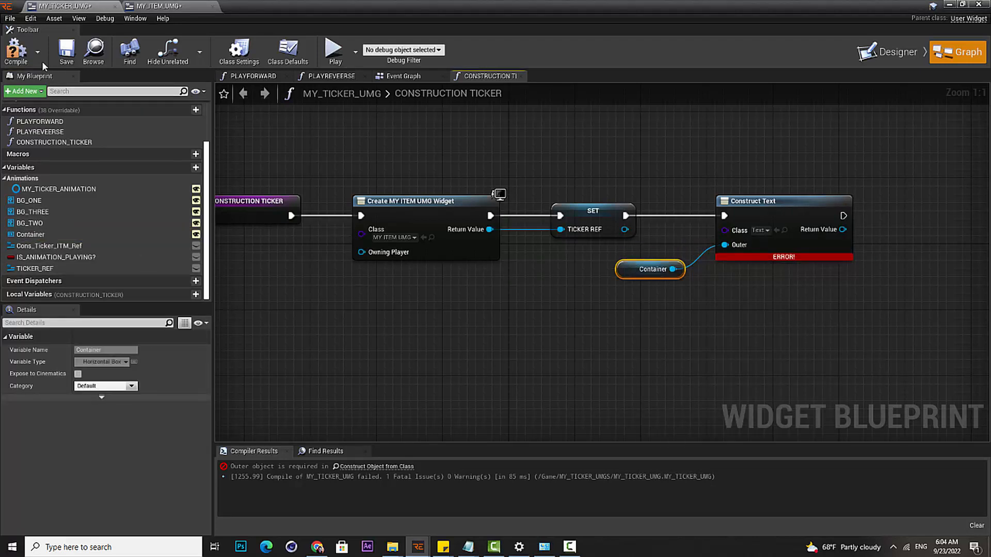
click(16, 58)
click(66, 50)
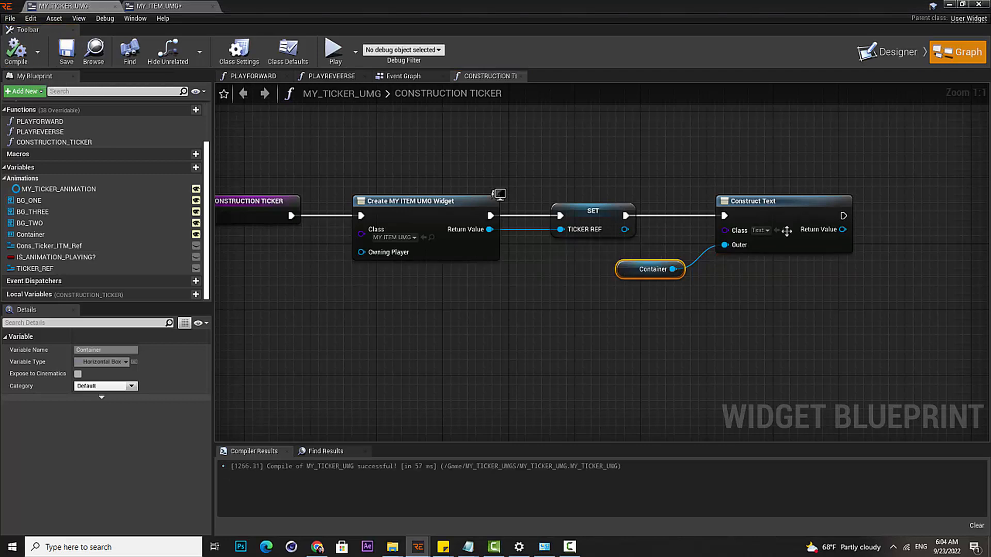
Promote the Construct Text node's Return Value to a variable named Cons_Text_Box
drag(629, 273, 645, 264)
right_drag(659, 289, 591, 308)
drag(600, 309, 757, 235)
mouse_move(782, 249)
mouse_down()
mouse_move(800, 247)
mouse_move(785, 242)
mouse_up()
click(832, 286)
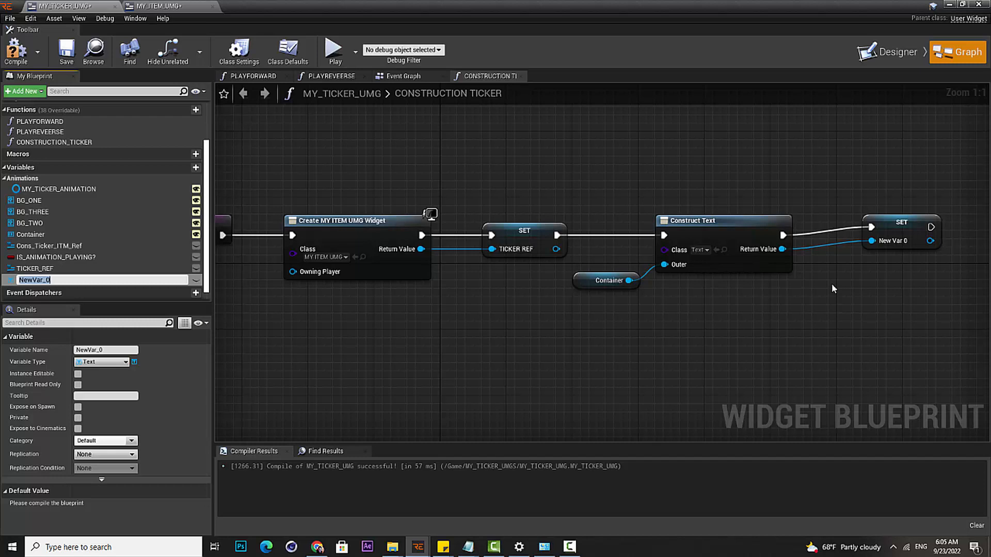
text(Cons_Text_Box)
key(Return)
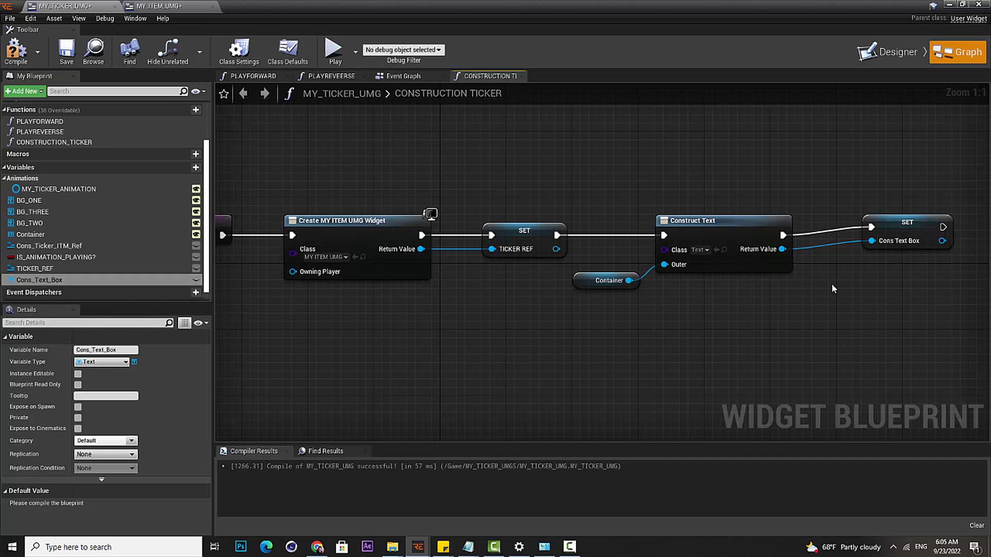
Align the Cons Text Box SET node with the Construct Text node
drag(929, 225, 905, 238)
right_drag(858, 300, 803, 290)
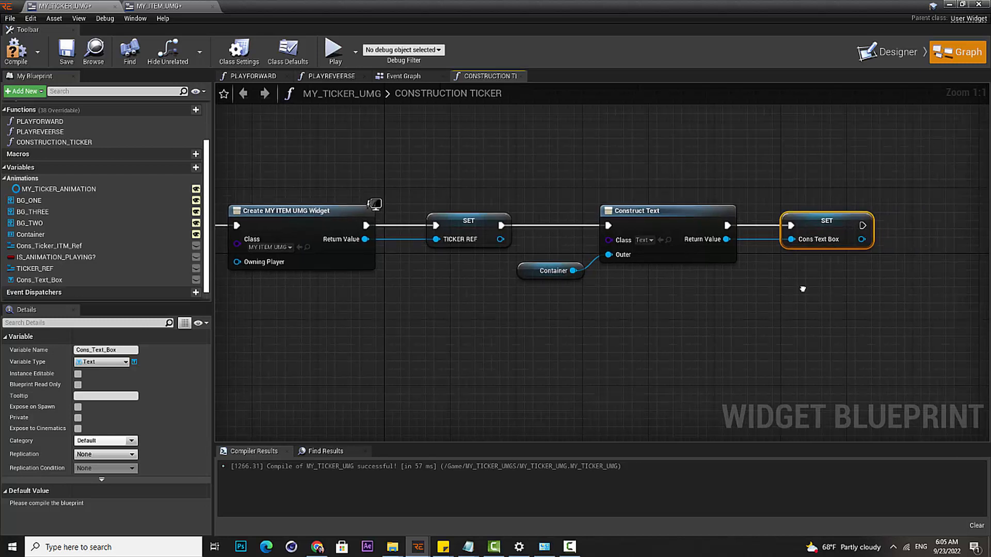
scroll(802, 289, down, 1)
scroll(685, 282, up, 1)
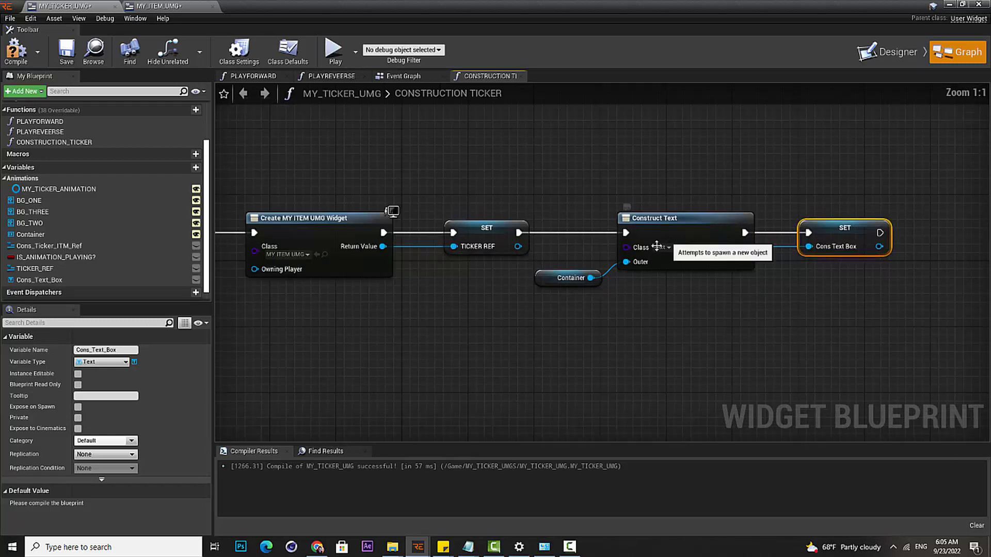
Review the Container reference feeding the Outer input and compile MY_TICKER_UMG
click(565, 315)
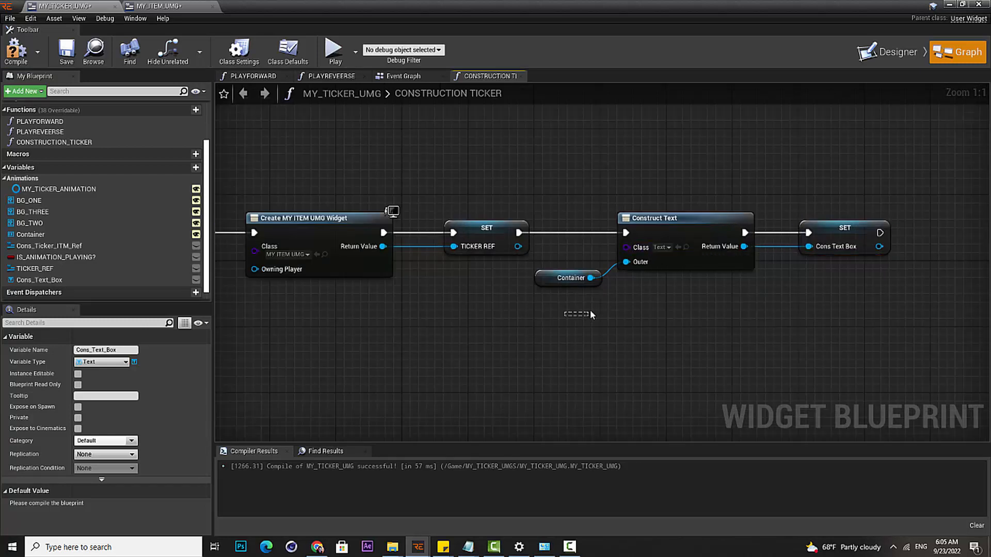
click(542, 279)
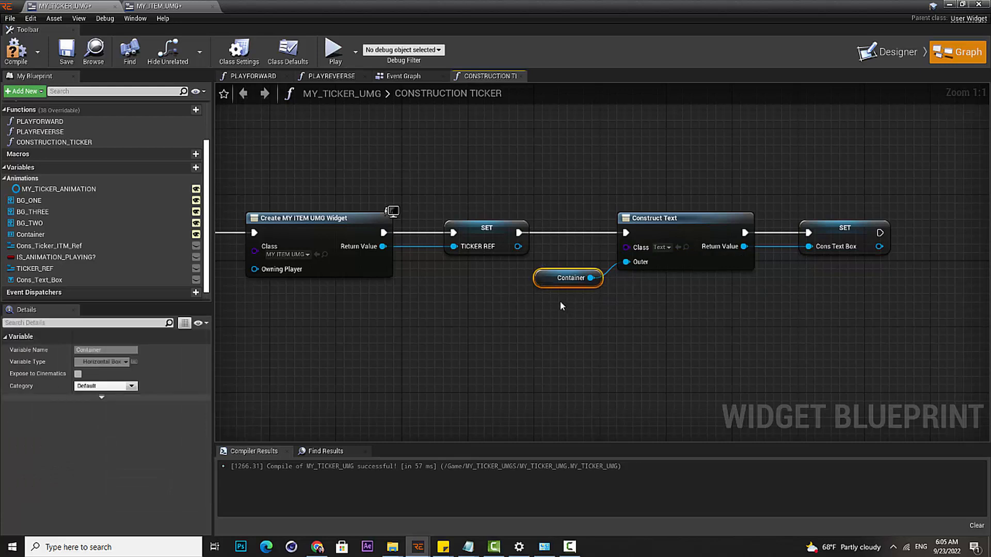
drag(611, 267, 627, 262)
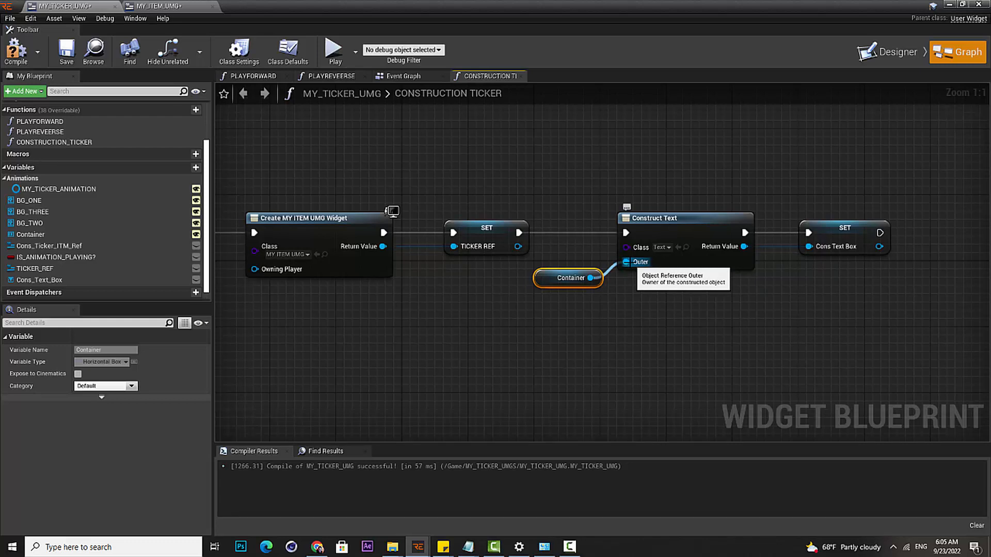
right_drag(348, 296, 452, 273)
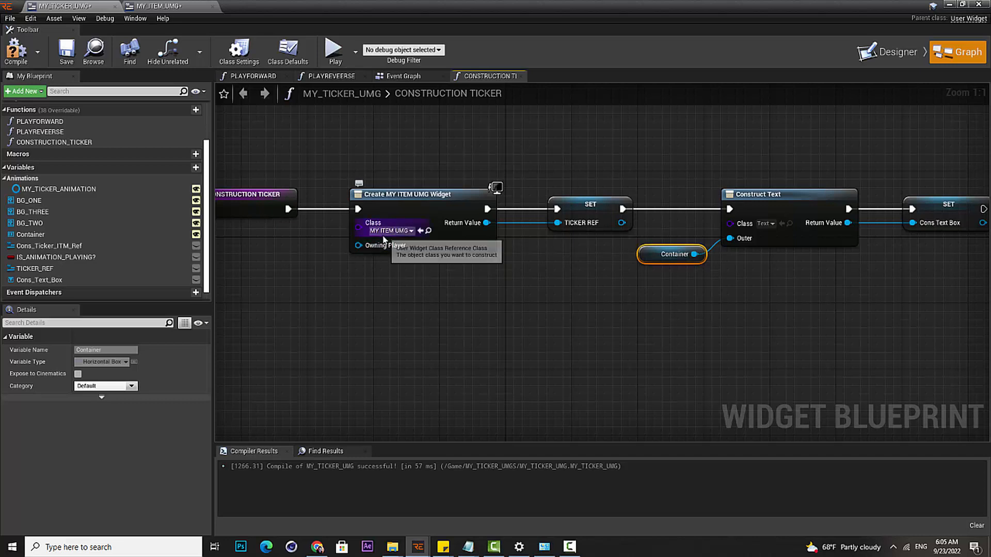
click(30, 54)
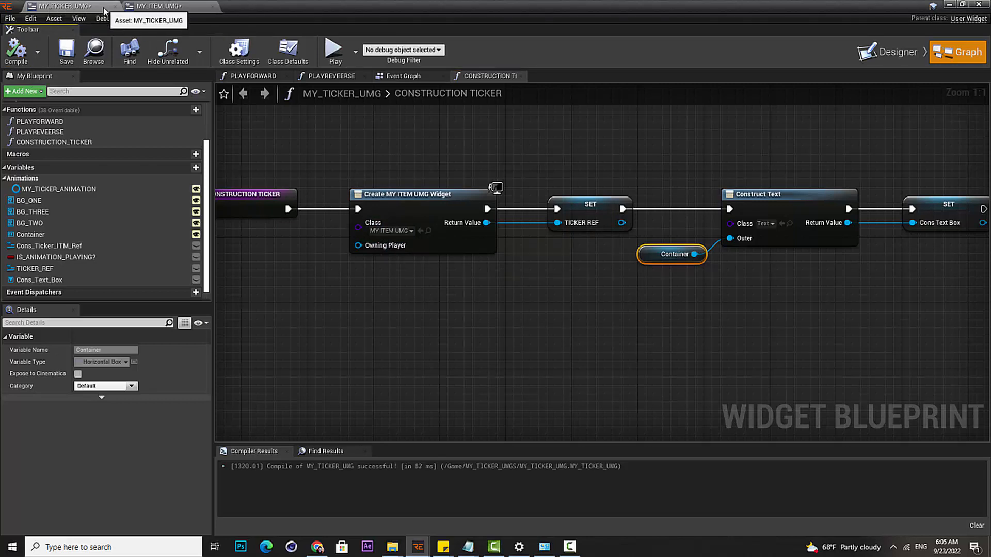
Compare the MY_ITEM_UMG design with the Construct Text and Container nodes in the CONSTRUCTION_TICKER graph
click(156, 6)
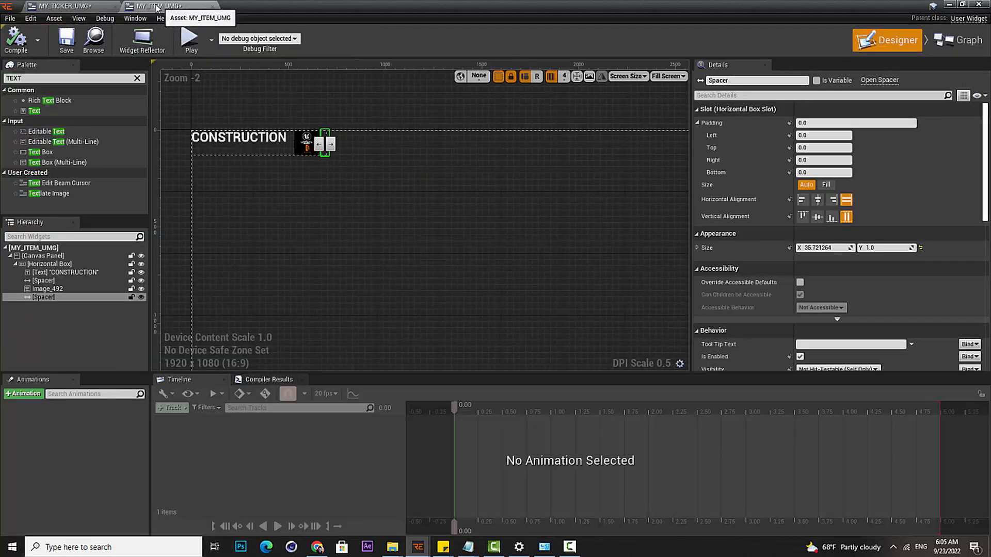
click(65, 6)
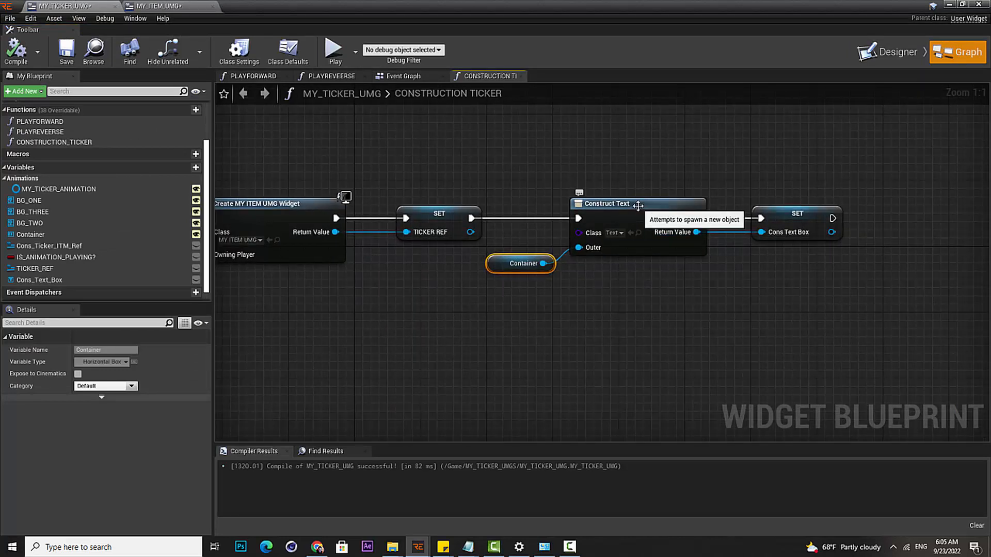
click(653, 233)
drag(461, 310, 637, 251)
drag(514, 301, 593, 242)
click(556, 329)
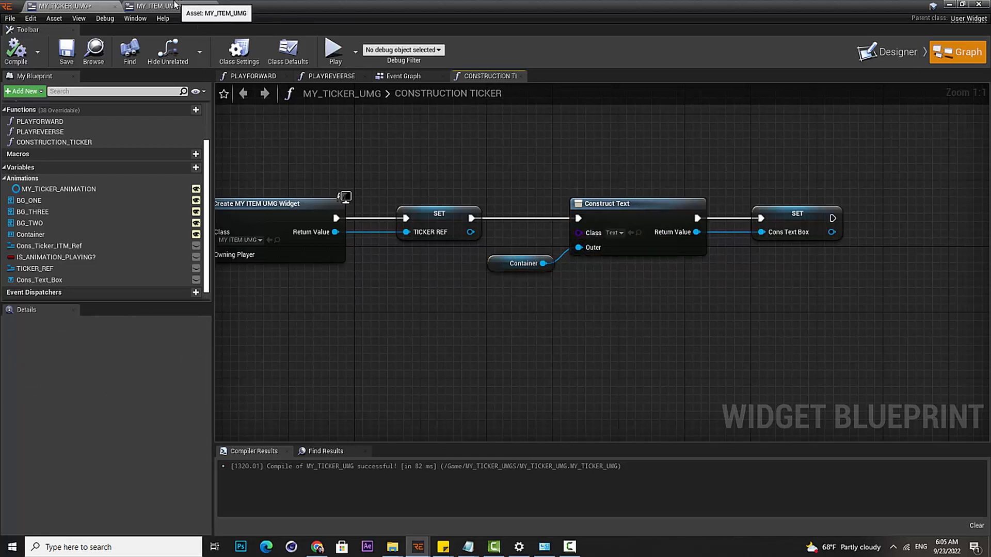
click(500, 265)
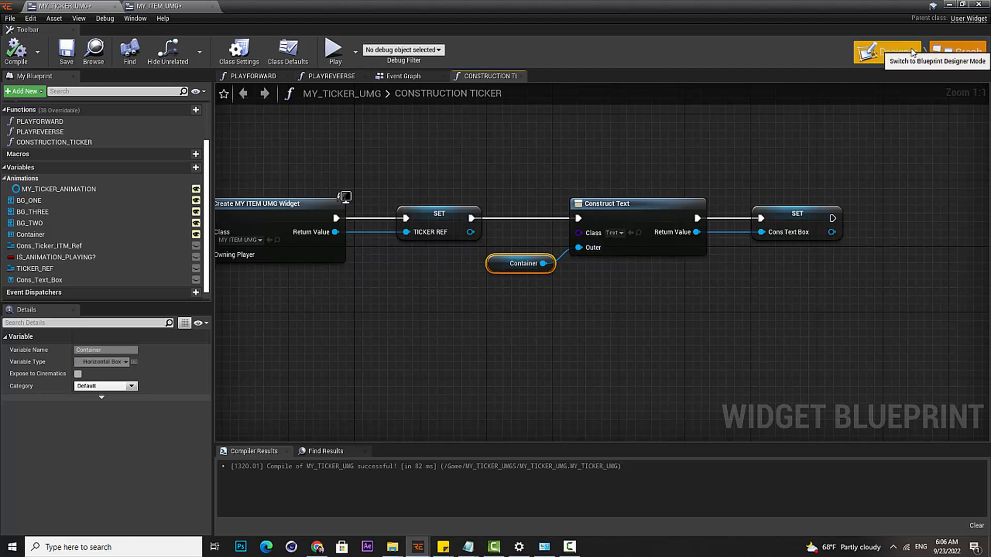
Review the Container horizontal box in the design and the SET, Construct Text and widget creation nodes in the CONSTRUCTION_TICKER graph
click(898, 51)
click(58, 298)
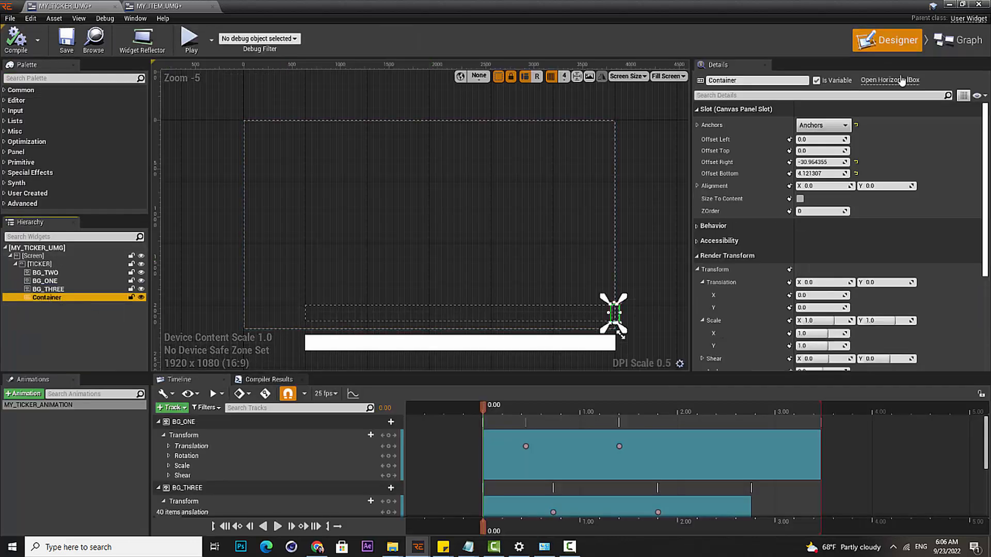
click(957, 41)
right_drag(620, 291, 617, 292)
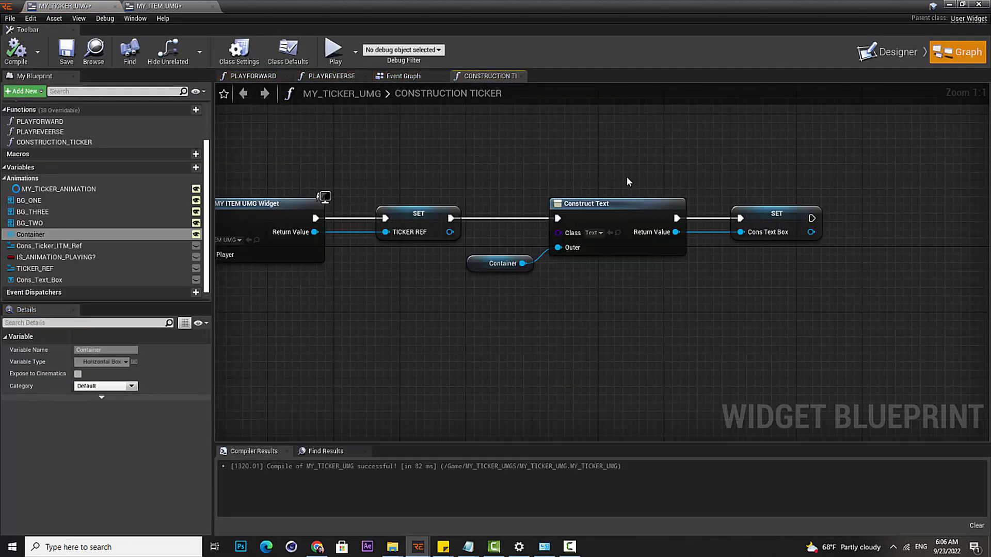
drag(627, 182, 770, 267)
click(771, 265)
drag(778, 224, 759, 230)
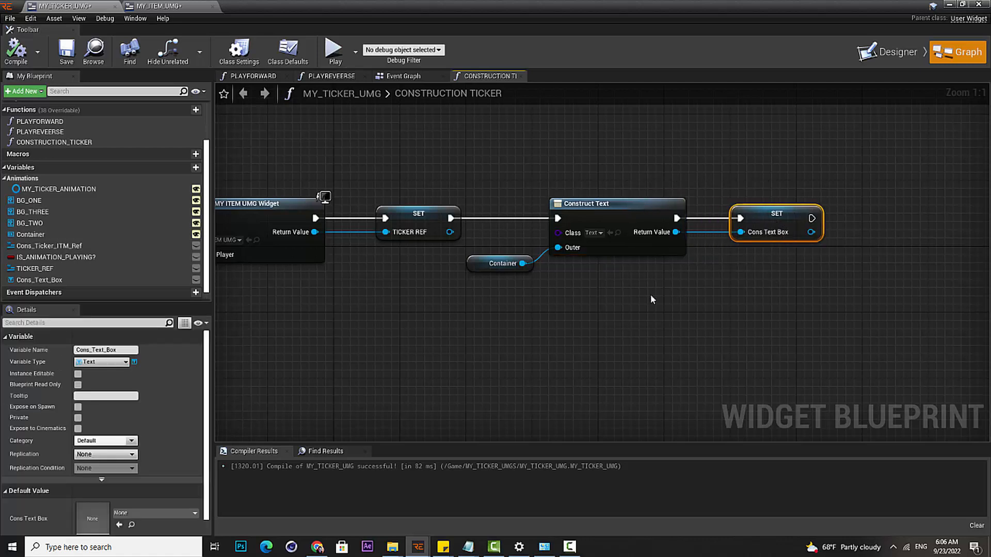
right_drag(651, 294, 717, 301)
drag(465, 184, 483, 279)
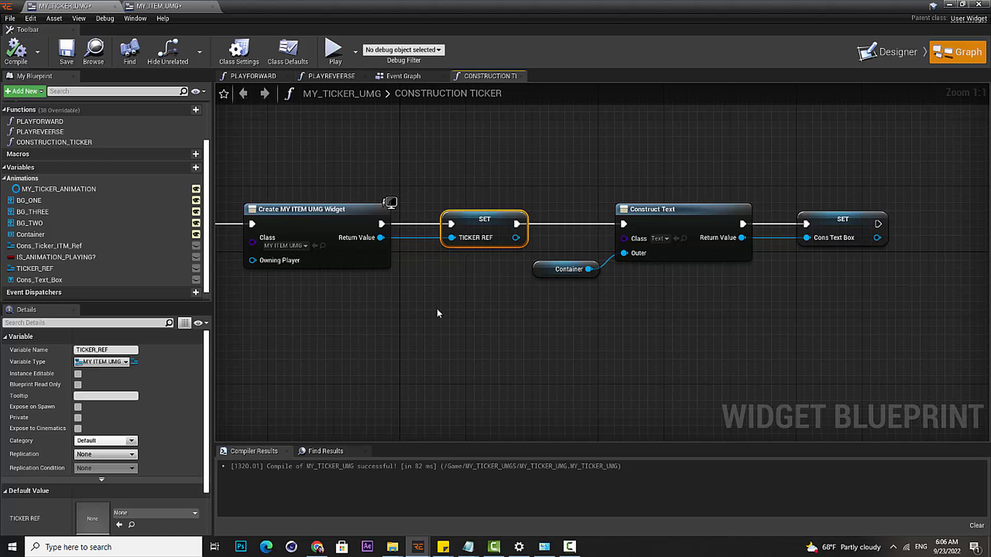
right_drag(388, 299, 479, 253)
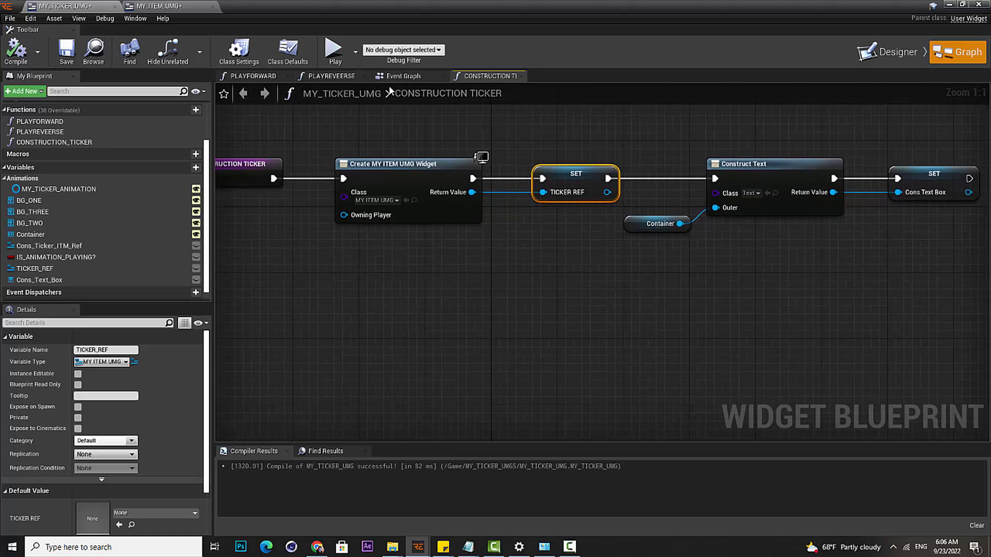
Add a CONSTRUCTION_TICKER call in the Event Graph, run from the Sequence's Then 0 output, and place it above and beside the Sequence node
click(404, 75)
scroll(50, 155, up, 2)
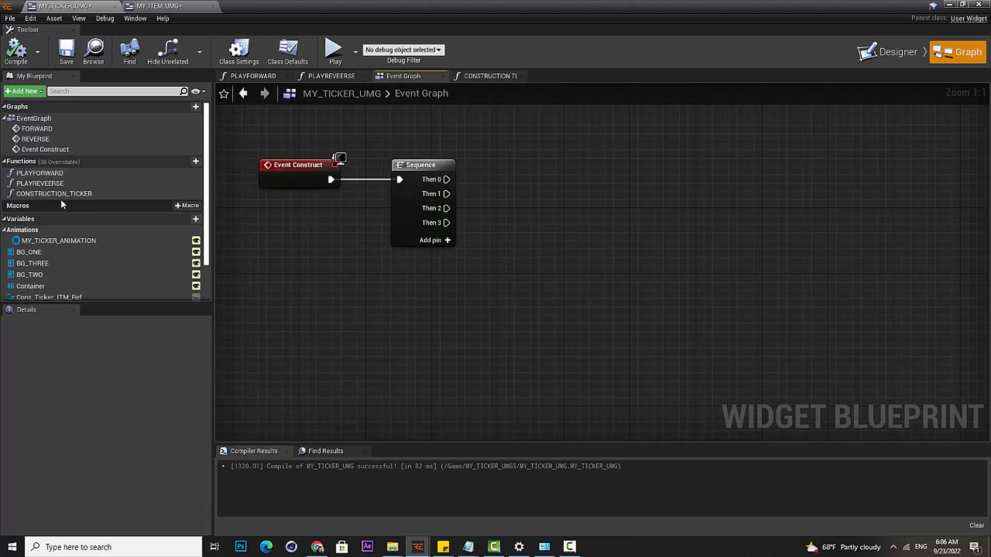
drag(57, 194, 448, 180)
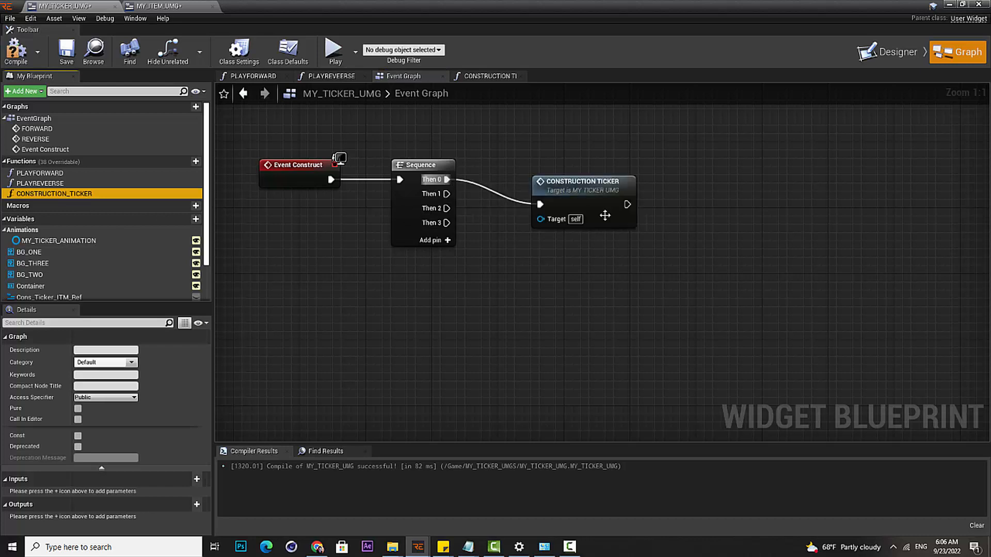
drag(605, 216, 553, 163)
right_drag(531, 232, 515, 257)
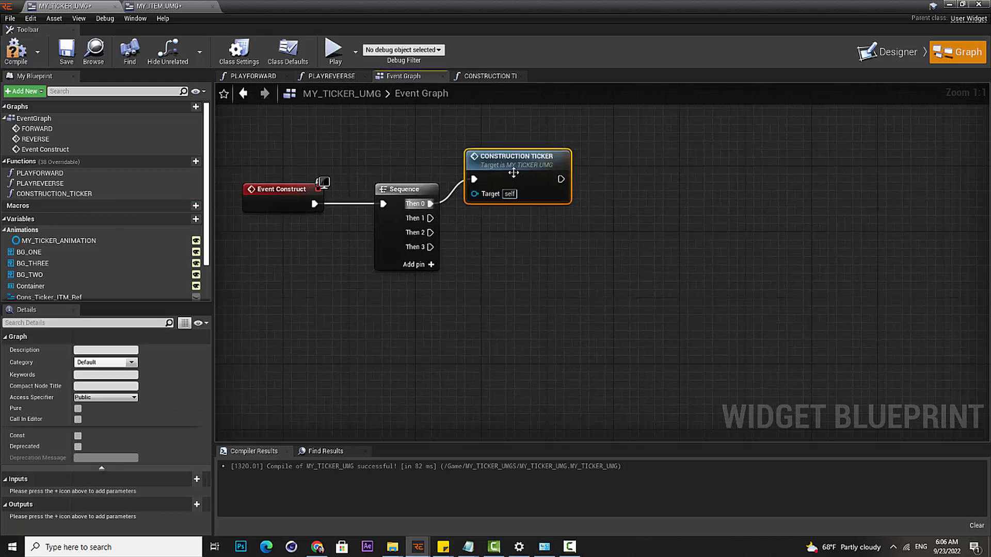
drag(513, 173, 547, 165)
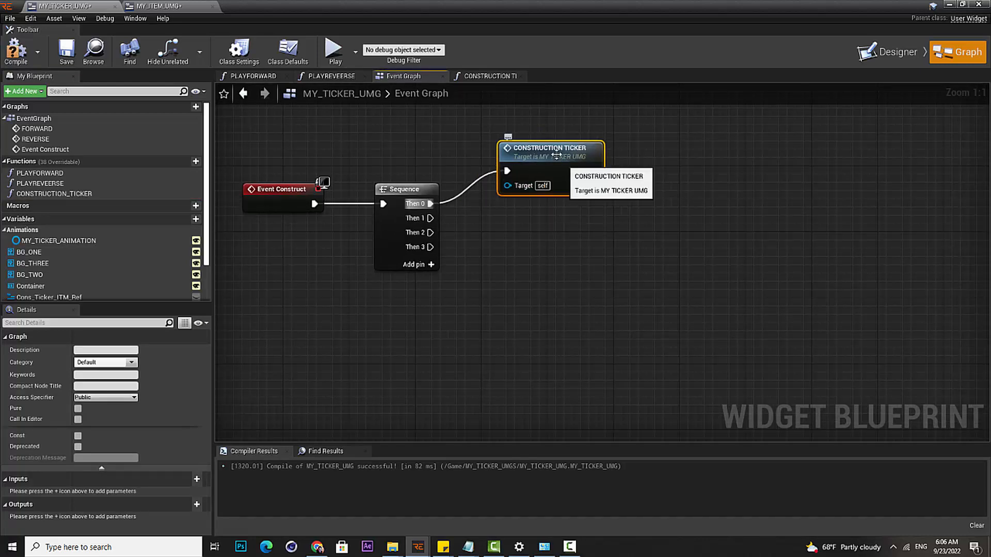
Open the CONSTRUCTION_TICKER function from its call node, then compile and save MY_TICKER_UMG and look over the function's nodes
double_click(556, 156)
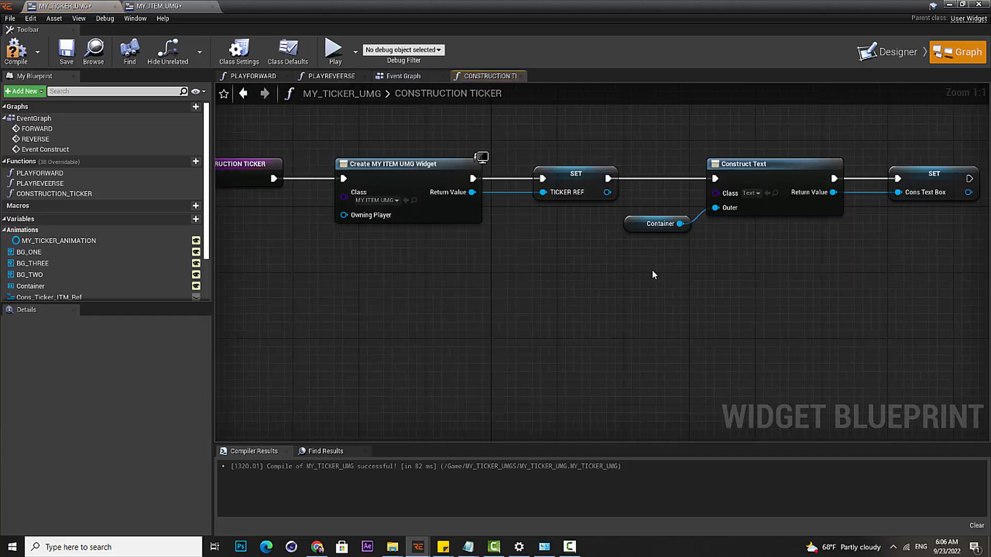
click(16, 50)
click(66, 50)
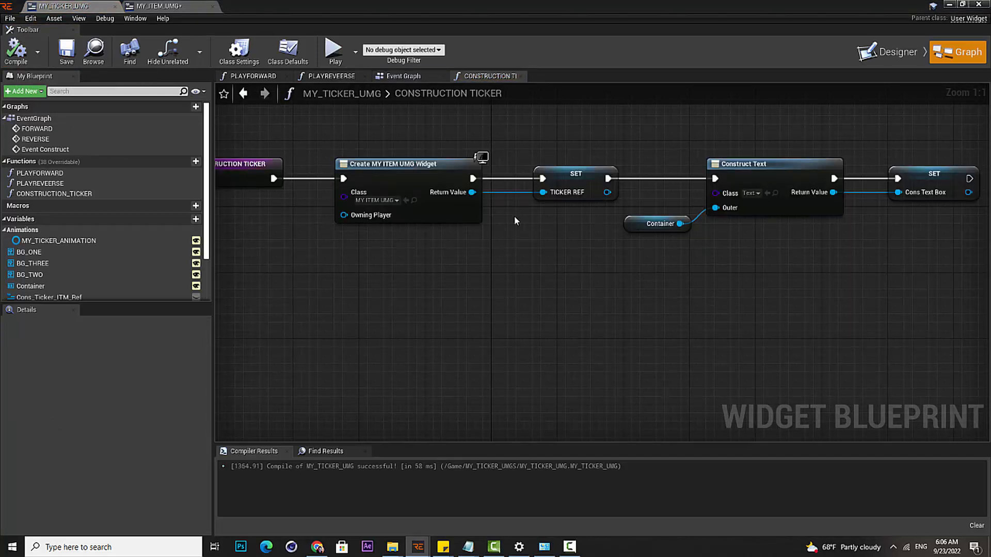
scroll(514, 216, down, 2)
scroll(511, 252, down, 2)
scroll(572, 244, up, 4)
right_drag(572, 244, 527, 254)
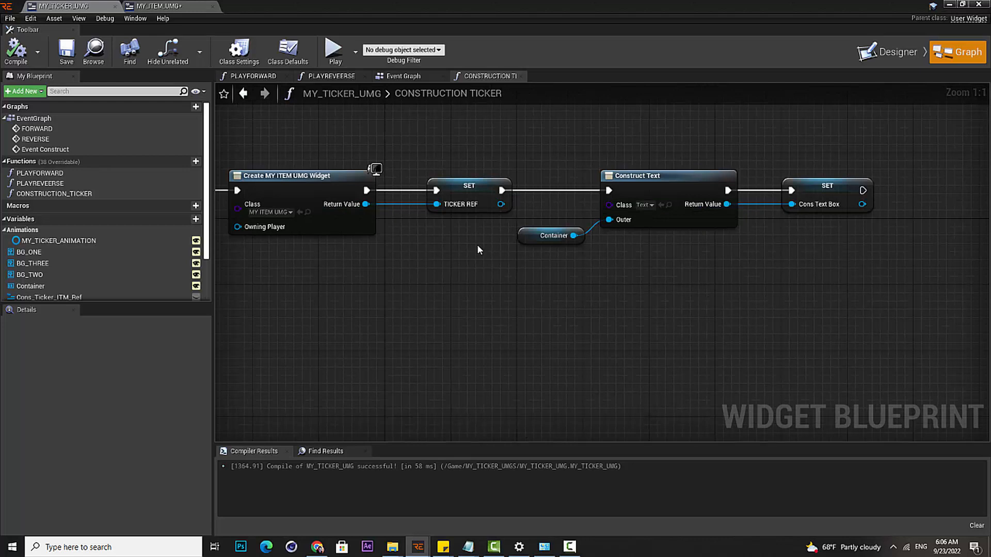
Return to the Event Graph and shift the CONSTRUCTION TICKER node slightly closer to the Sequence node
click(411, 79)
click(575, 158)
drag(509, 154, 500, 154)
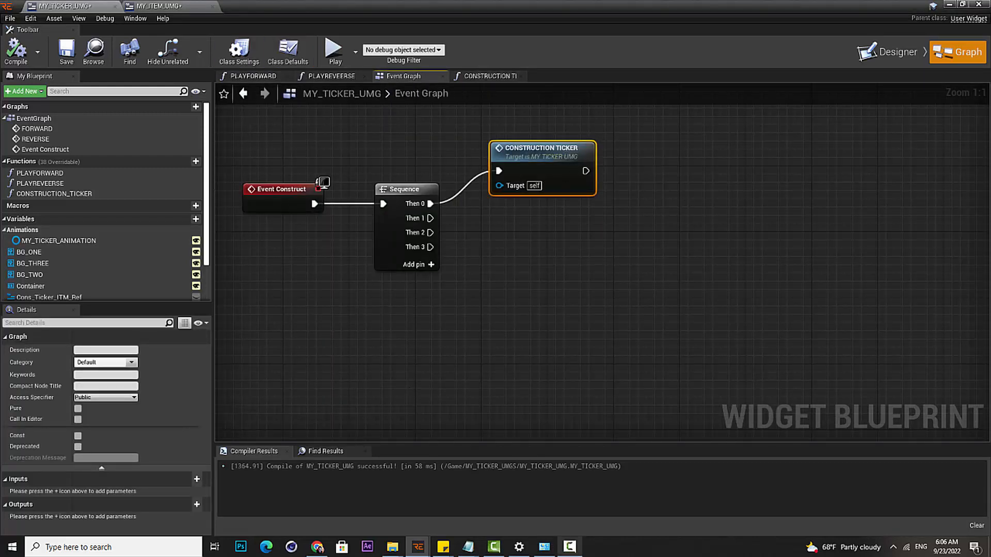
click(570, 547)
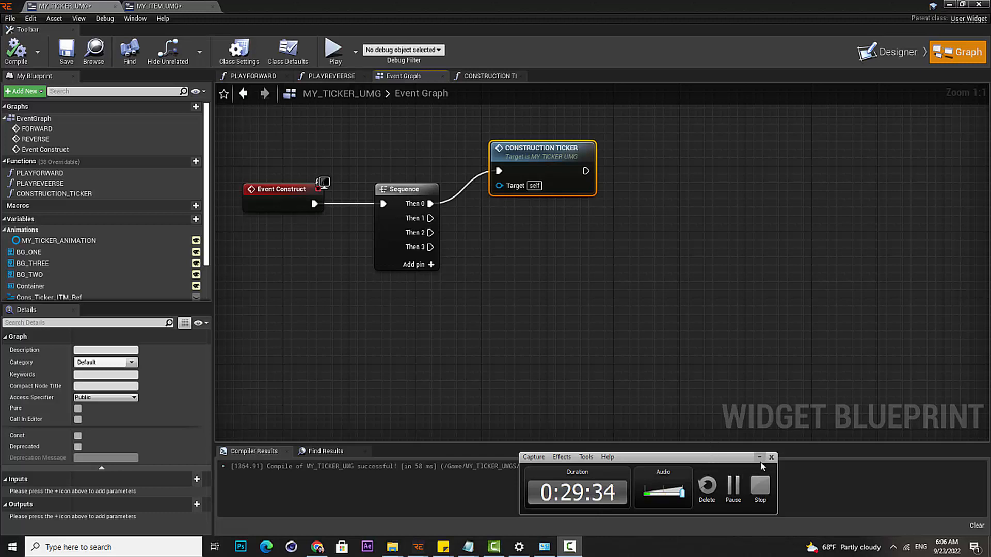
drag(720, 460, 610, 336)
drag(496, 362, 692, 499)
click(884, 460)
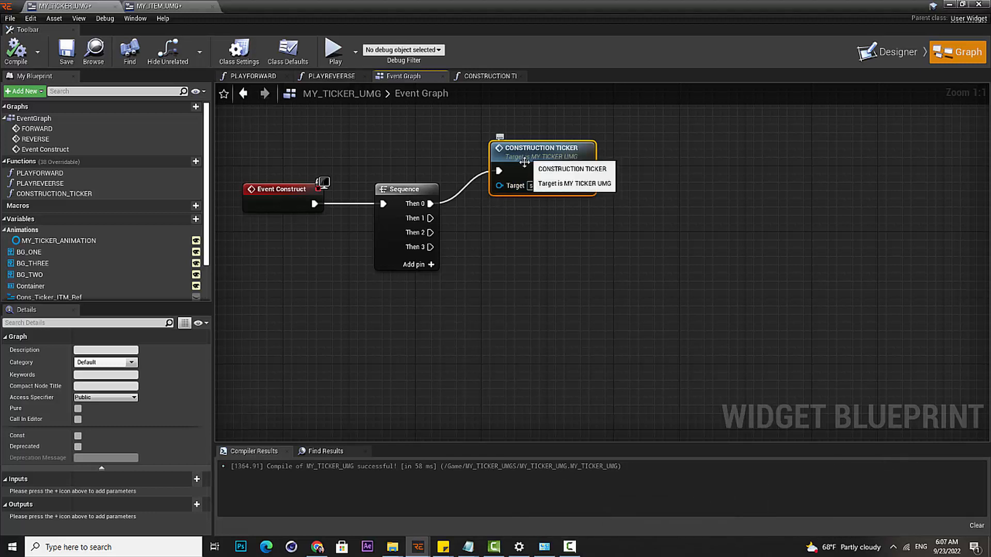
Move the Sequence and CONSTRUCTION TICKER nodes slightly closer to Event Construct and save MY_TICKER_UMG
drag(400, 197, 383, 196)
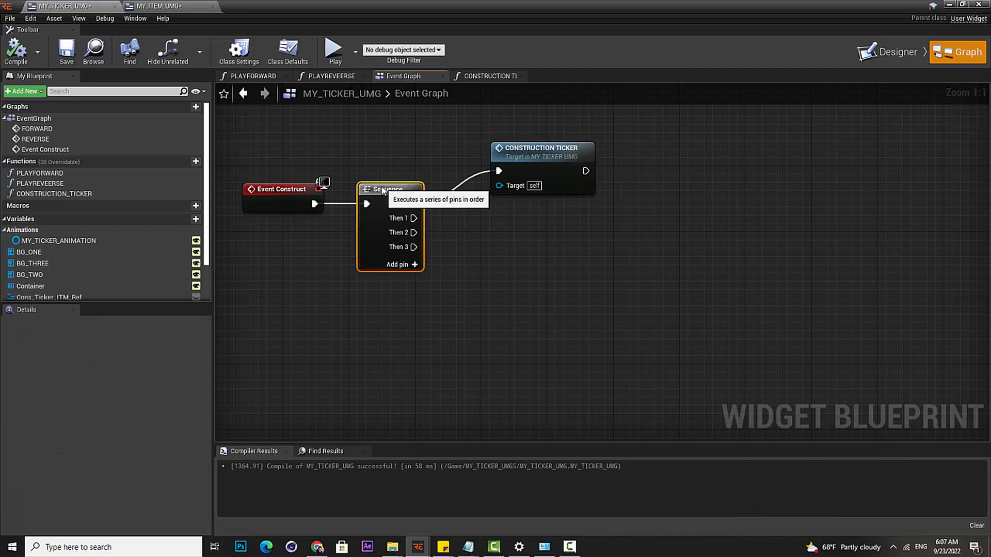
drag(548, 149, 531, 149)
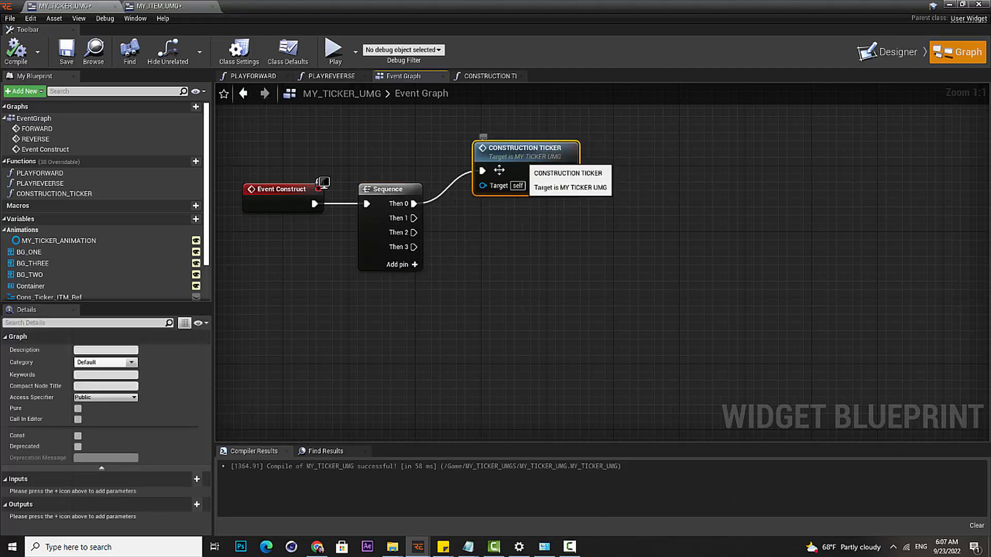
click(65, 51)
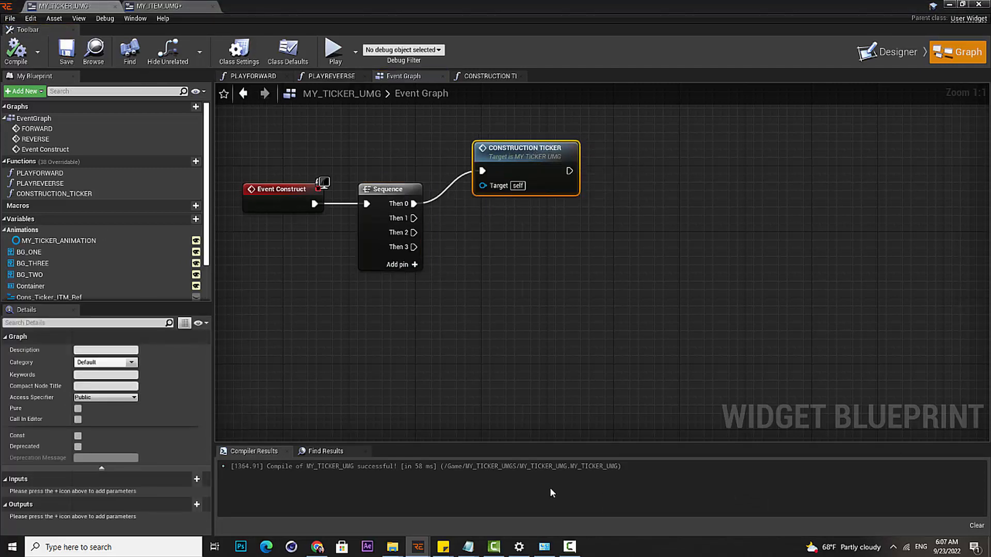
mouse_move(570, 548)
click(598, 508)
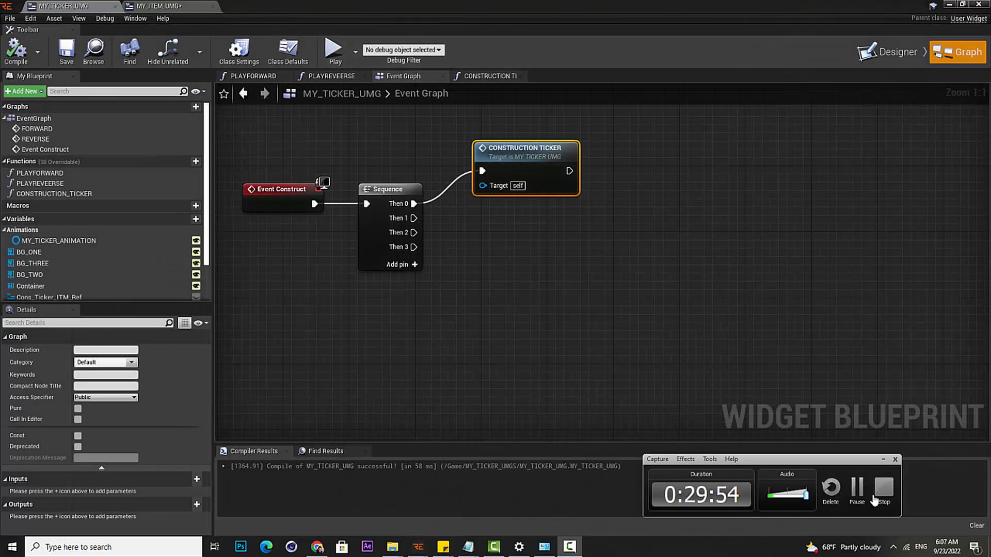
click(883, 460)
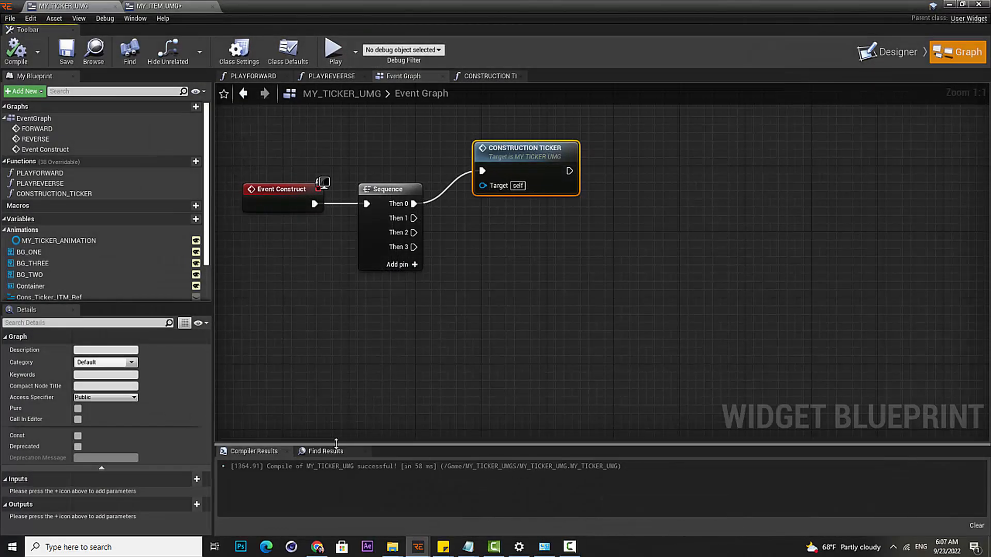
Review the Event Construct, Sequence and CONSTRUCTION TICKER chain along with the nodes inside the CONSTRUCTION_TICKER function
drag(277, 321, 590, 148)
click(547, 277)
drag(667, 150, 635, 166)
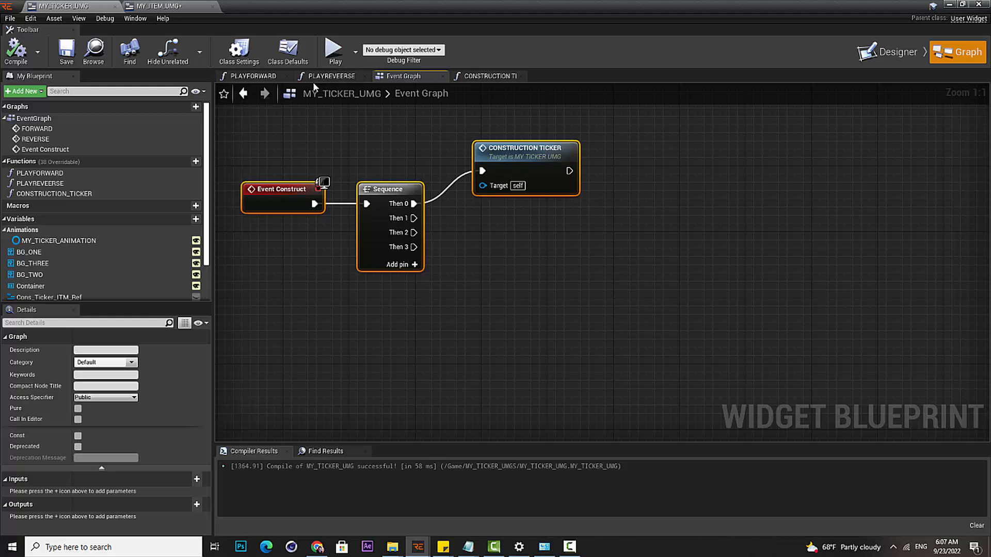
click(520, 153)
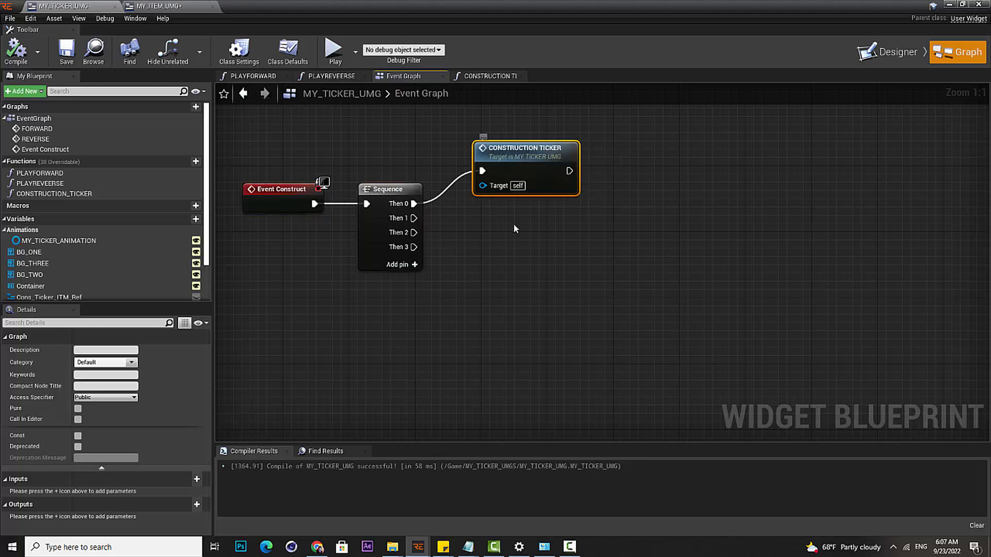
double_click(520, 153)
right_drag(412, 251, 453, 236)
scroll(528, 247, down, 4)
scroll(478, 225, up, 4)
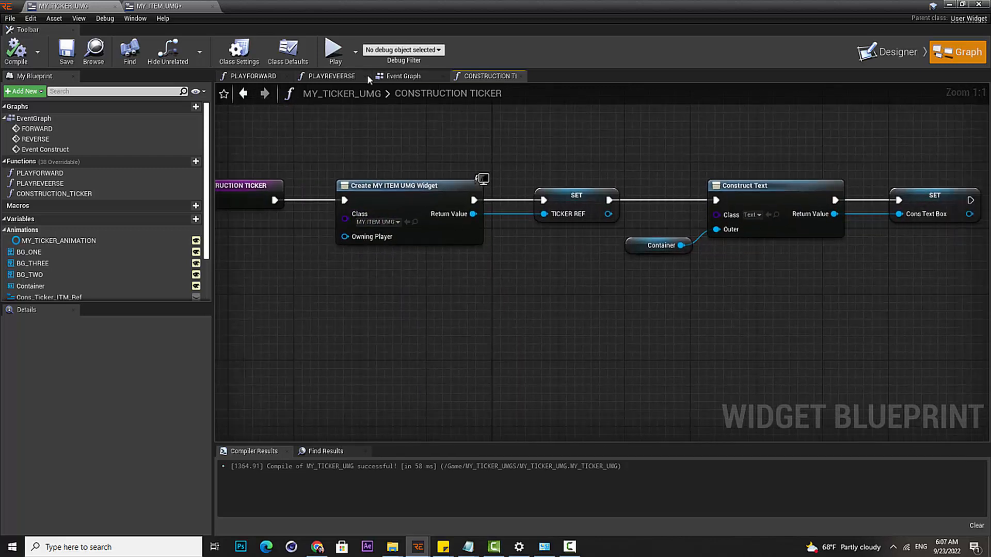
click(408, 76)
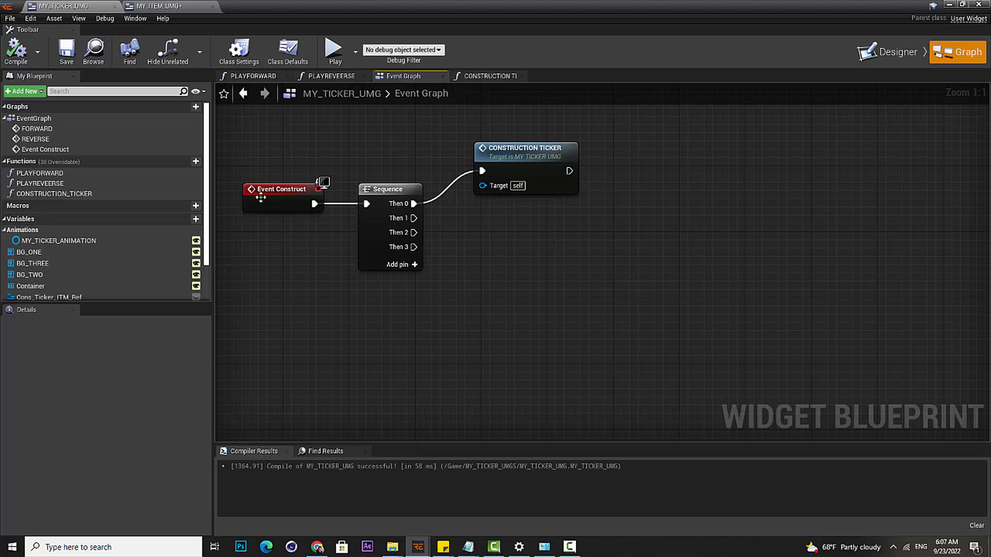
click(261, 197)
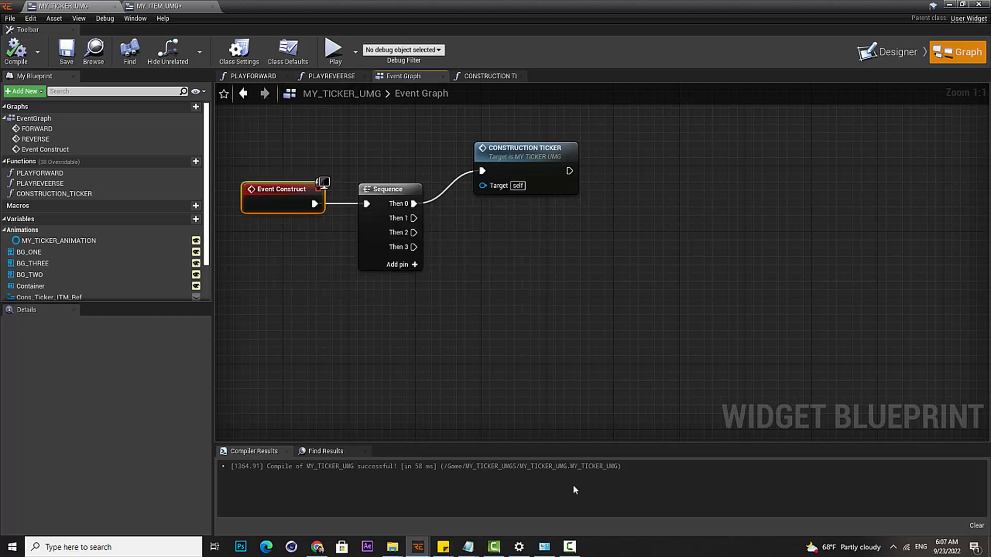
click(570, 548)
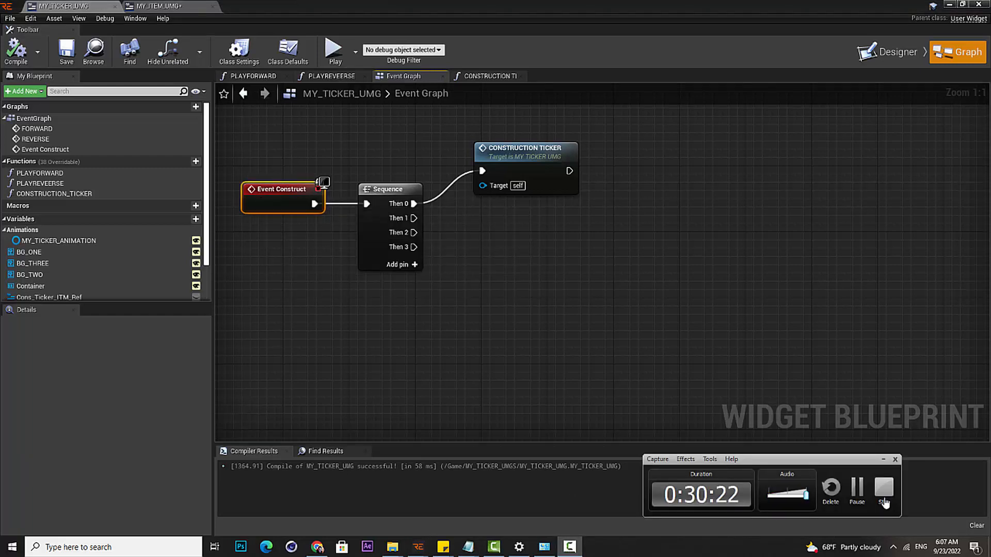